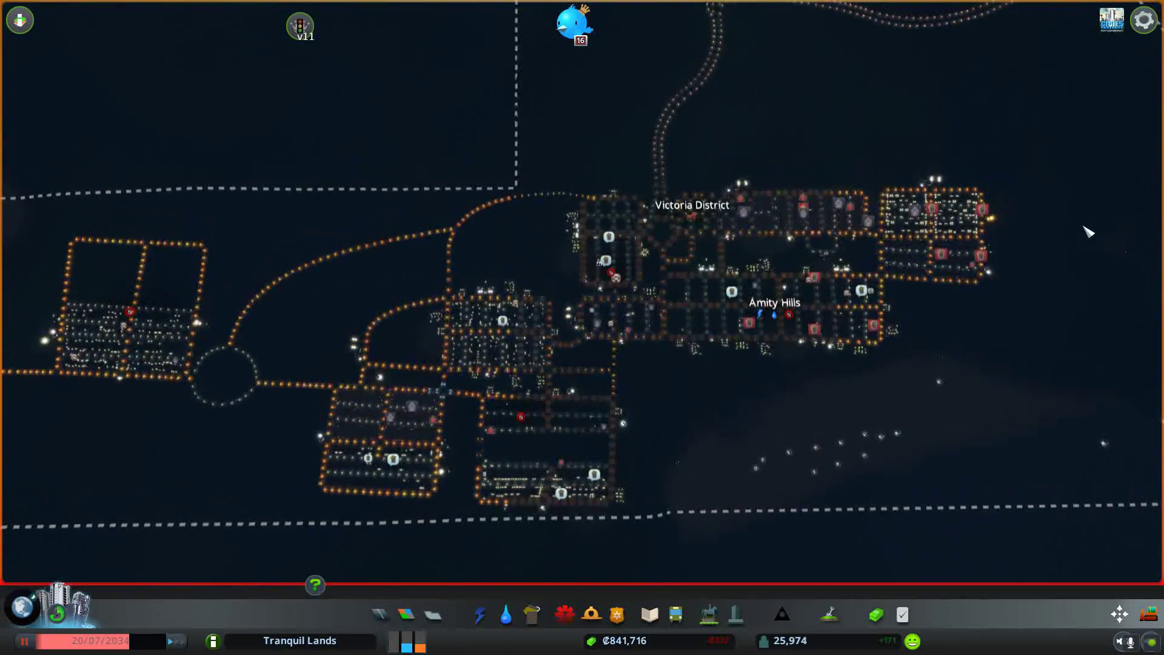
{"action": "scroll", "coordinate": [702, 393], "scroll_direction": "up", "scroll_amount": 5}
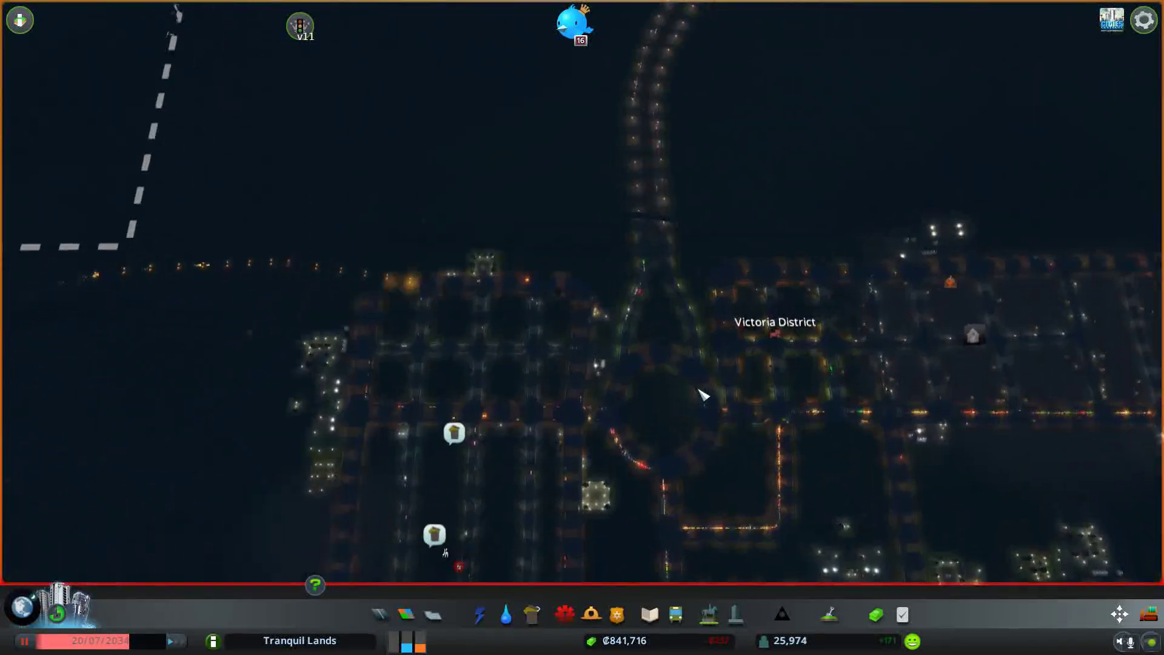
{"action": "scroll", "coordinate": [702, 394], "scroll_direction": "up", "scroll_amount": 3}
{"action": "scroll", "coordinate": [701, 393], "scroll_direction": "up", "scroll_amount": 3}
Survey the western road grids and the roundabout, then unpause the simulation
{"action": "key", "text": "a"}
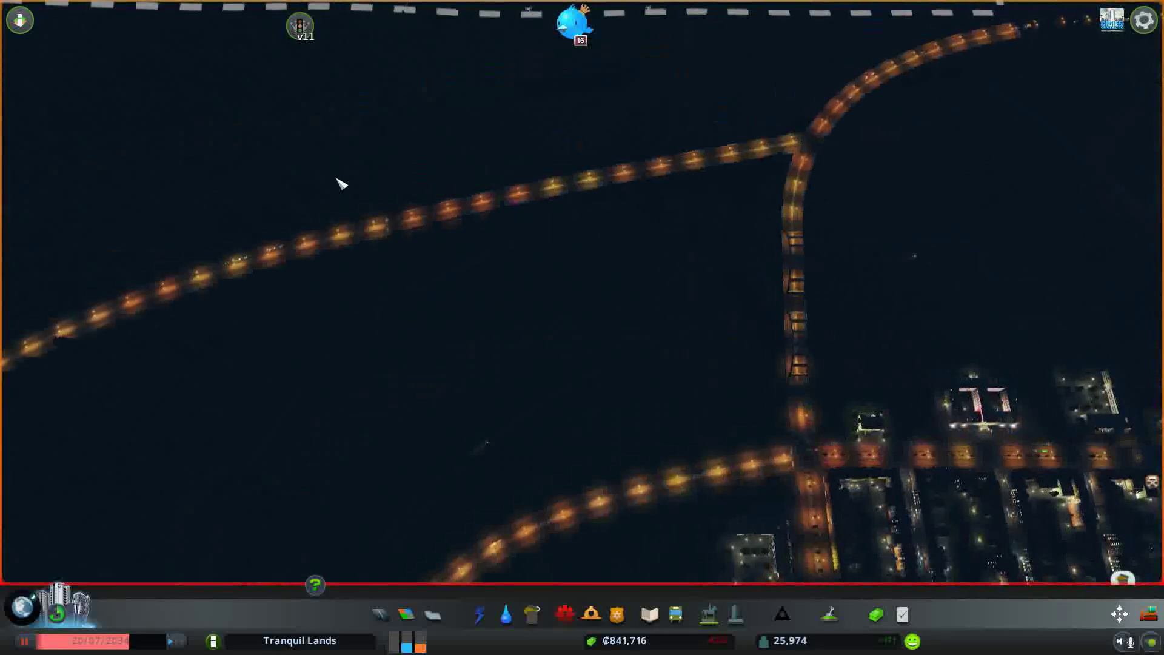
{"action": "key", "text": "a"}
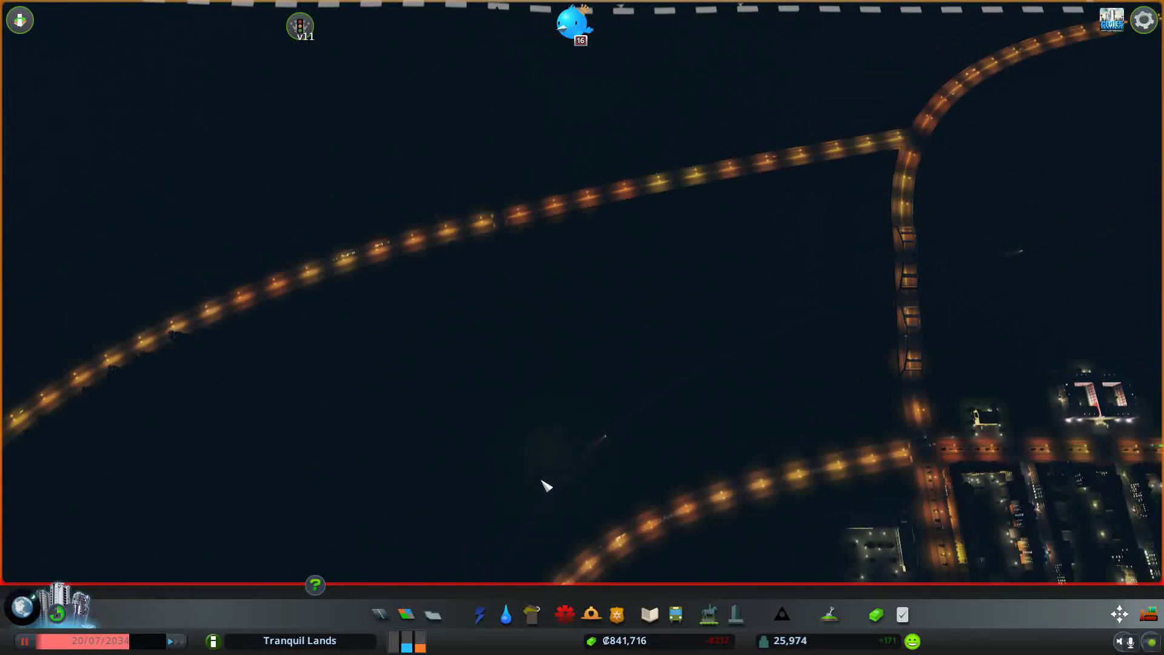
{"action": "key", "text": "d"}
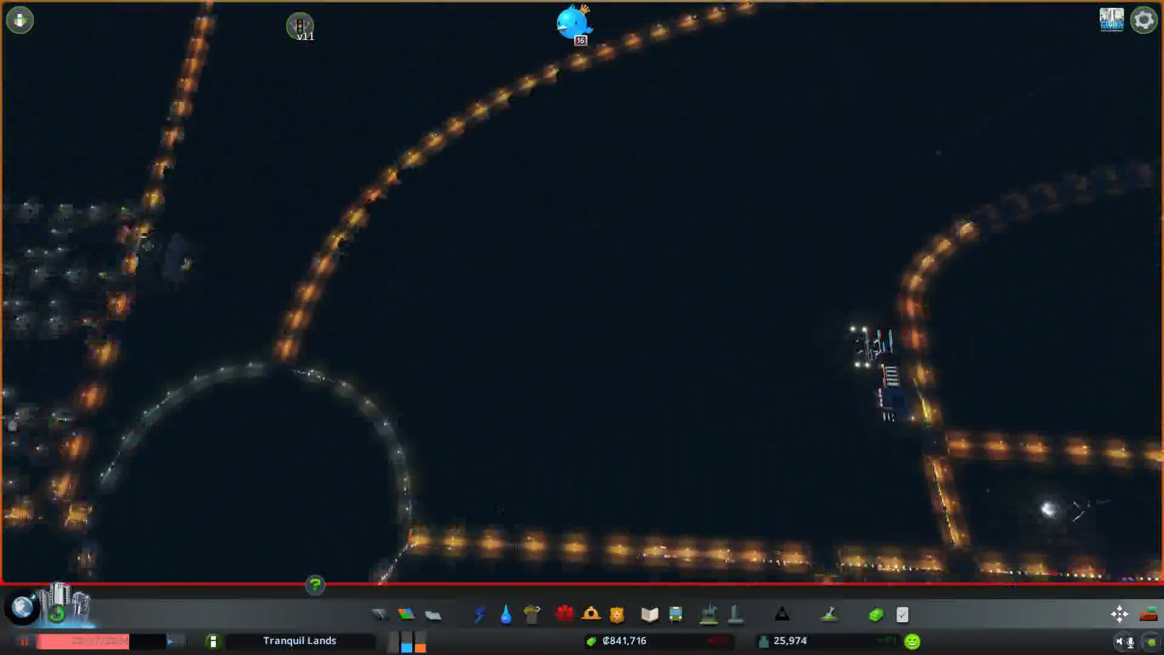
{"action": "scroll", "coordinate": [987, 187], "scroll_direction": "down", "scroll_amount": 5}
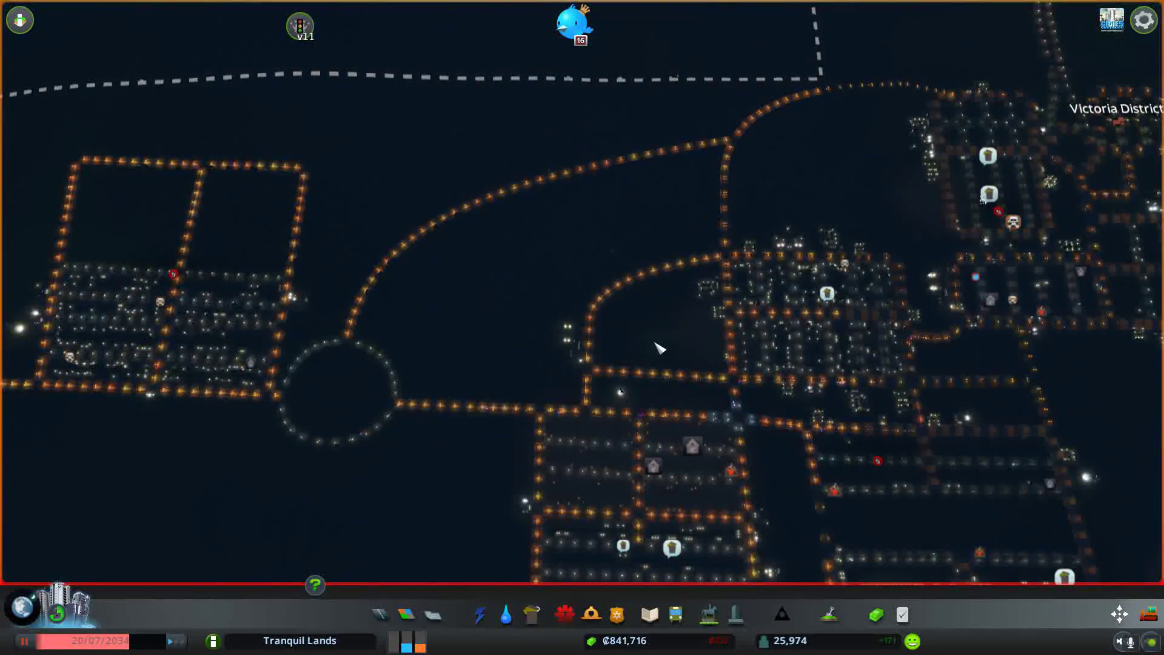
{"action": "key", "text": "a"}
{"action": "key", "text": "space"}
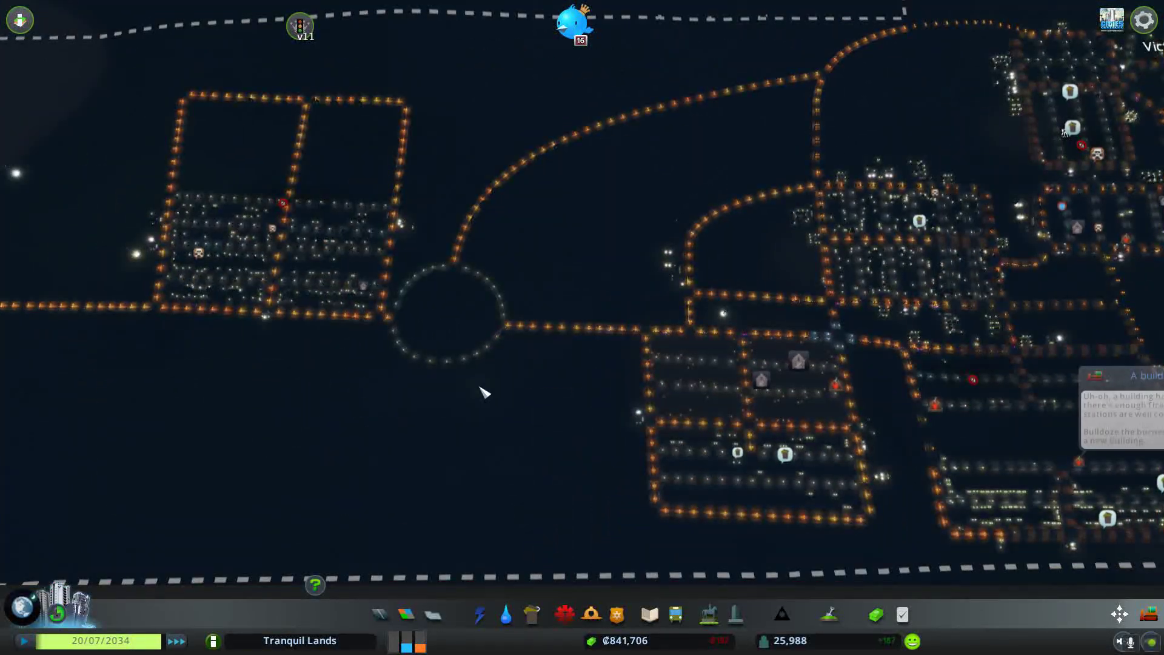
{"action": "left_click", "coordinate": [20, 22]}
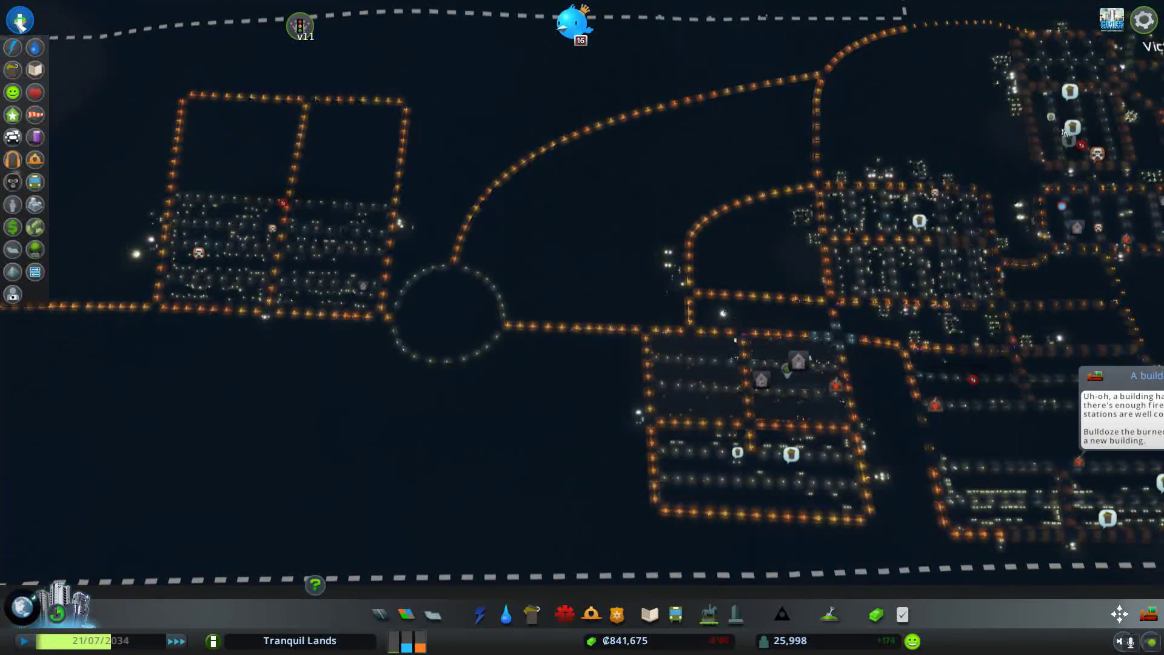
{"action": "left_click", "coordinate": [13, 137]}
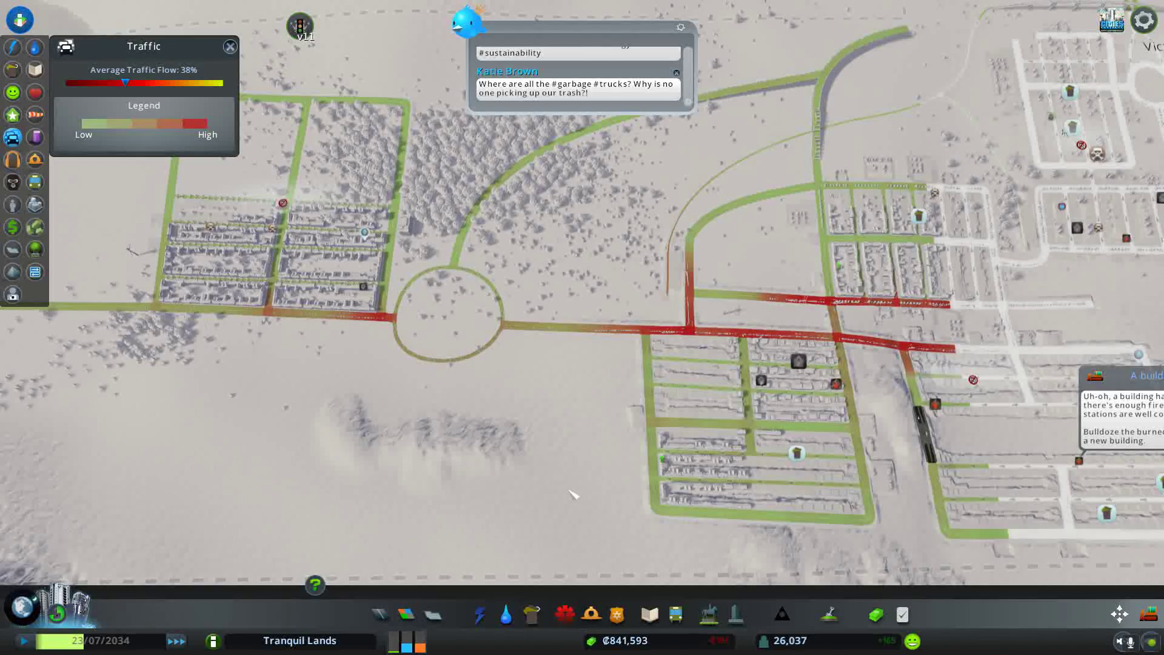
{"action": "mouse_move", "coordinate": [1021, 446]}
{"action": "left_mouse_down"}
{"action": "mouse_move", "coordinate": [186, 417]}
{"action": "mouse_move", "coordinate": [695, 290]}
{"action": "left_mouse_up"}
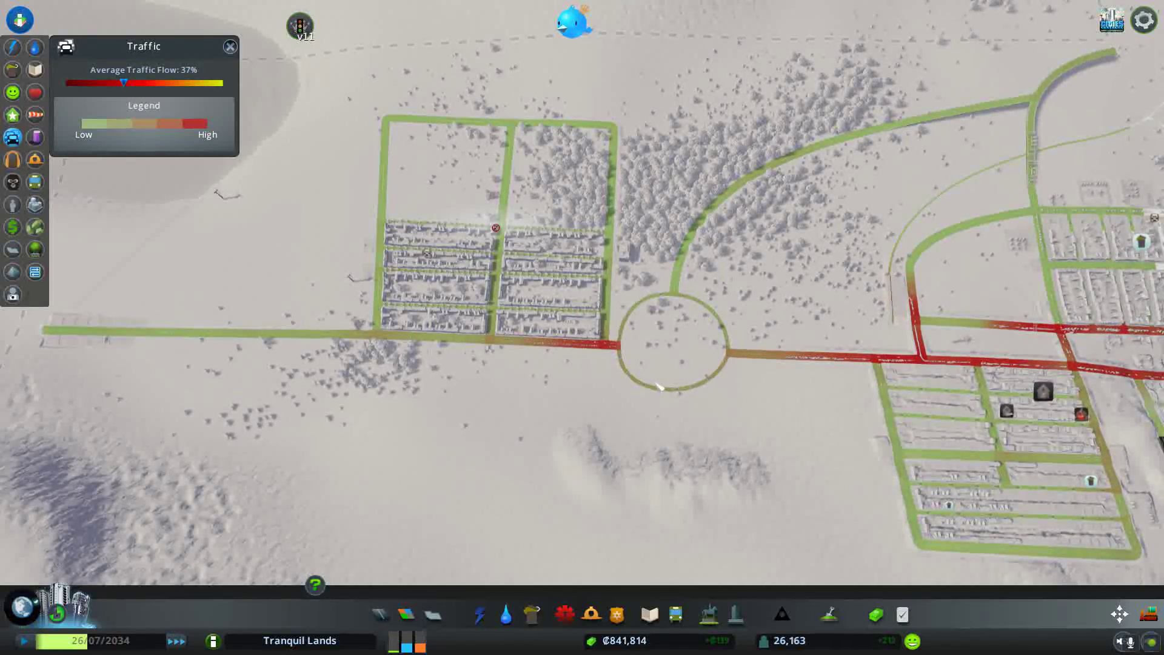
{"action": "key", "text": "d"}
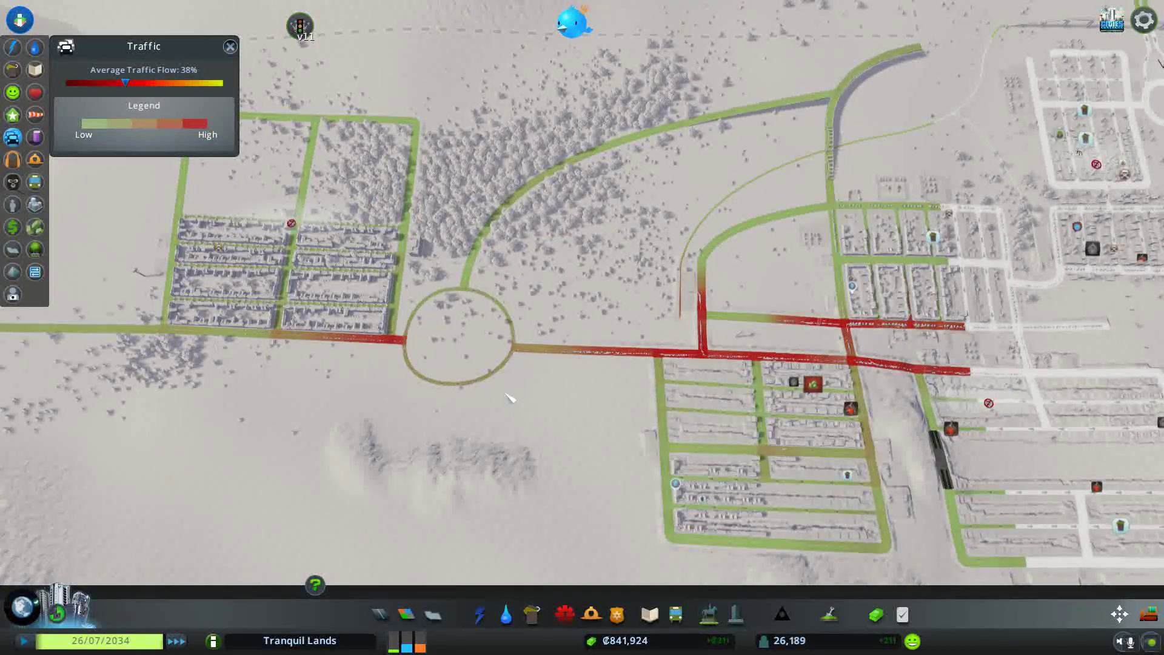
{"action": "key", "text": "d"}
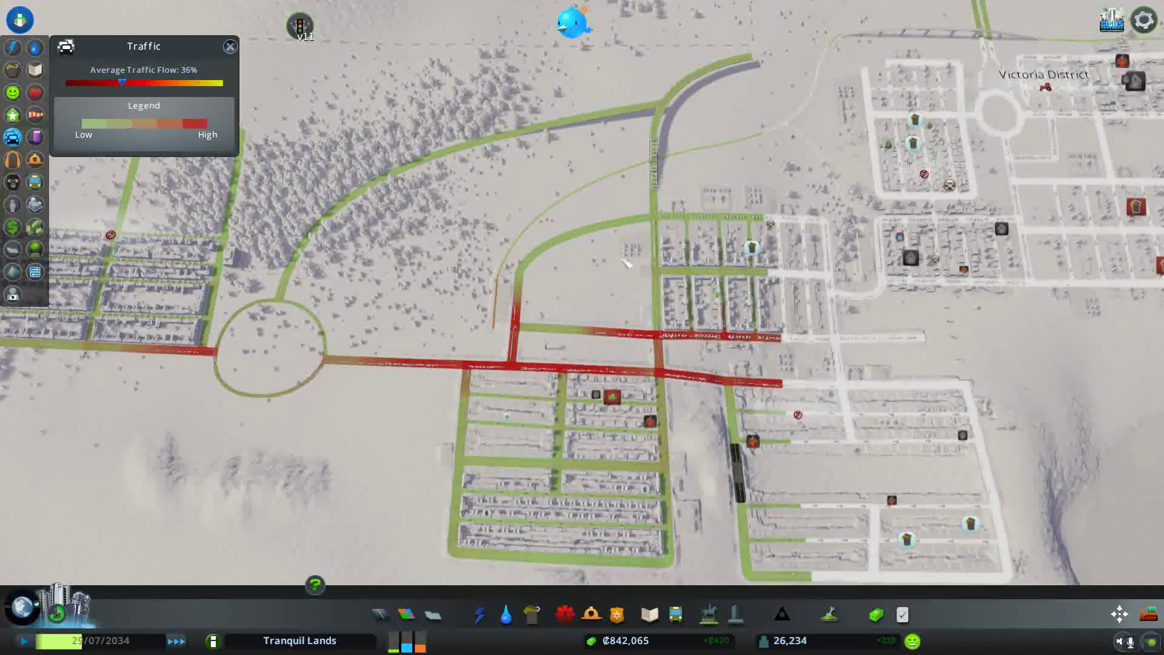
{"action": "key", "text": "w+d"}
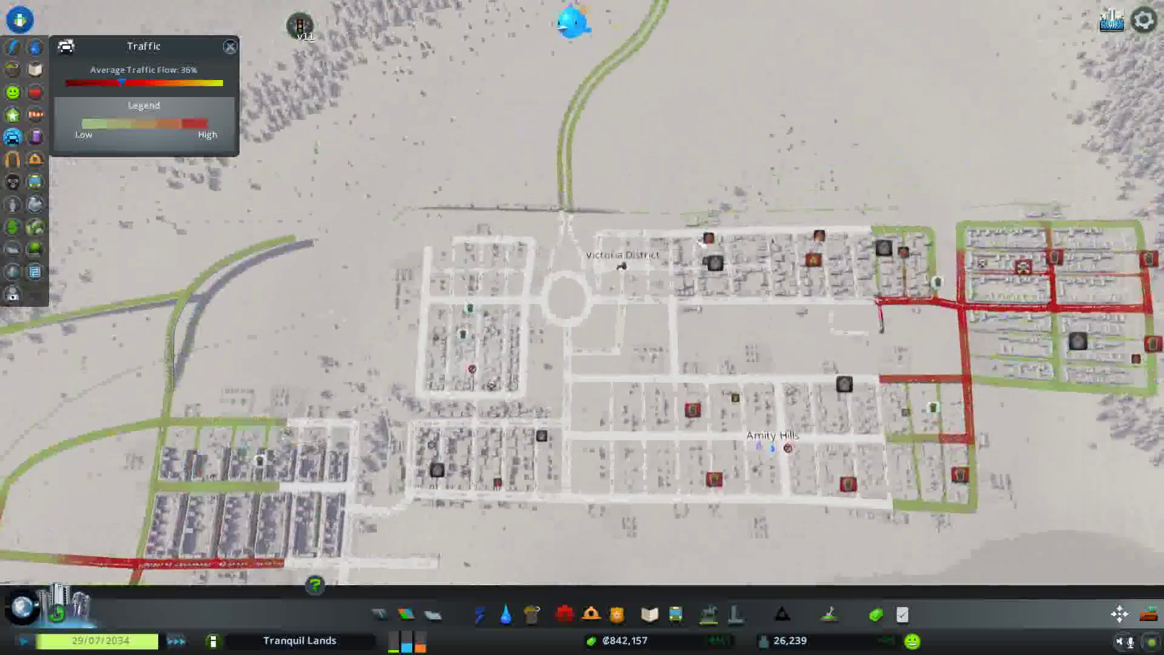
{"action": "key", "text": "d"}
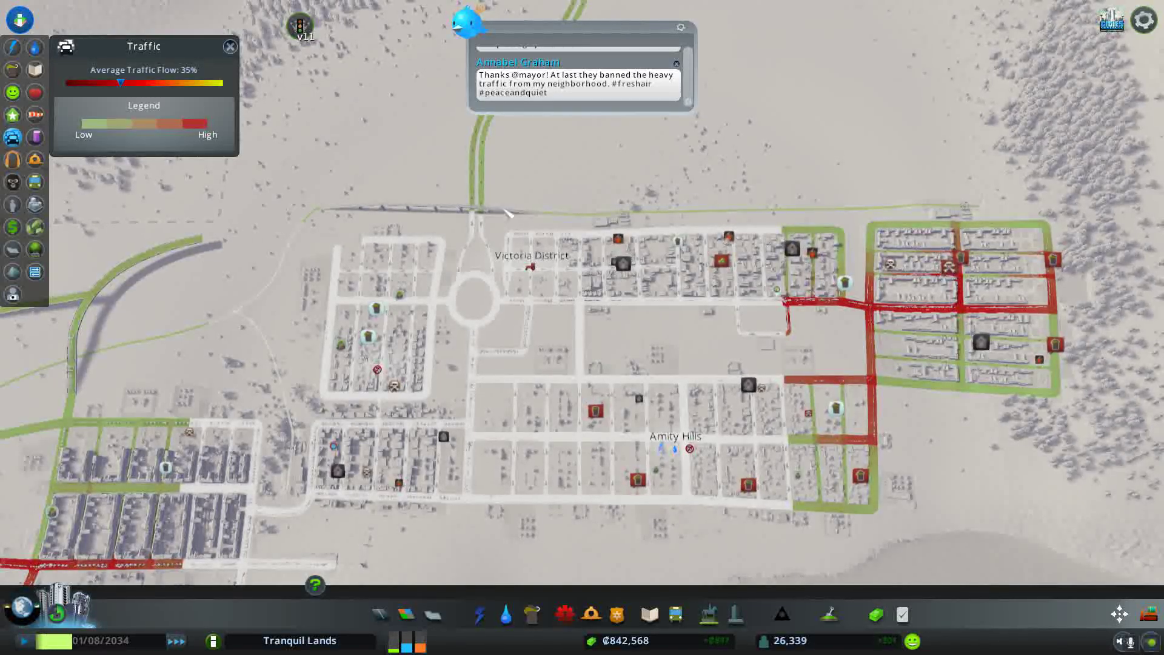
{"action": "key", "text": "s"}
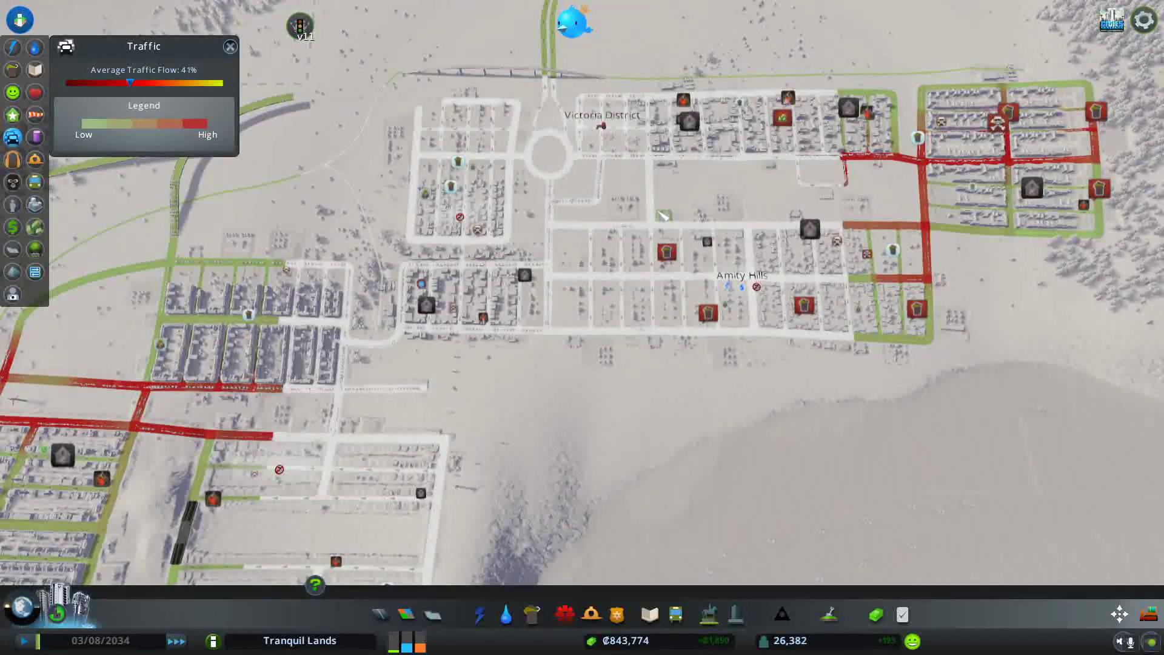
{"action": "scroll", "coordinate": [478, 433], "scroll_direction": "up", "scroll_amount": 3}
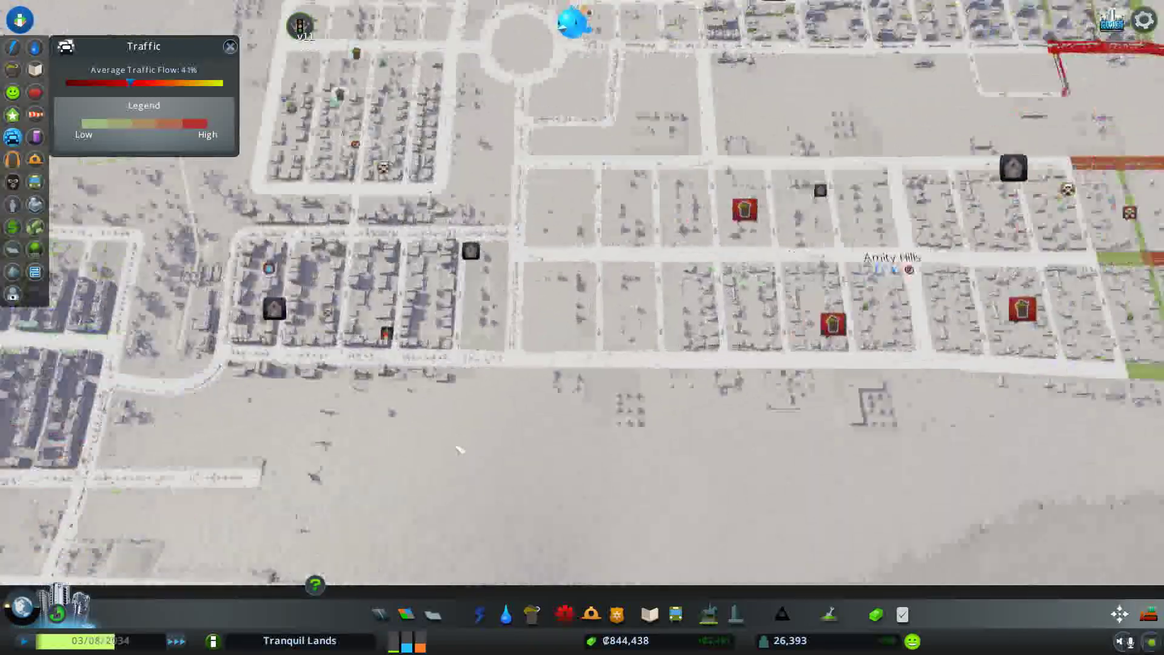
{"action": "scroll", "coordinate": [477, 434], "scroll_direction": "up", "scroll_amount": 2}
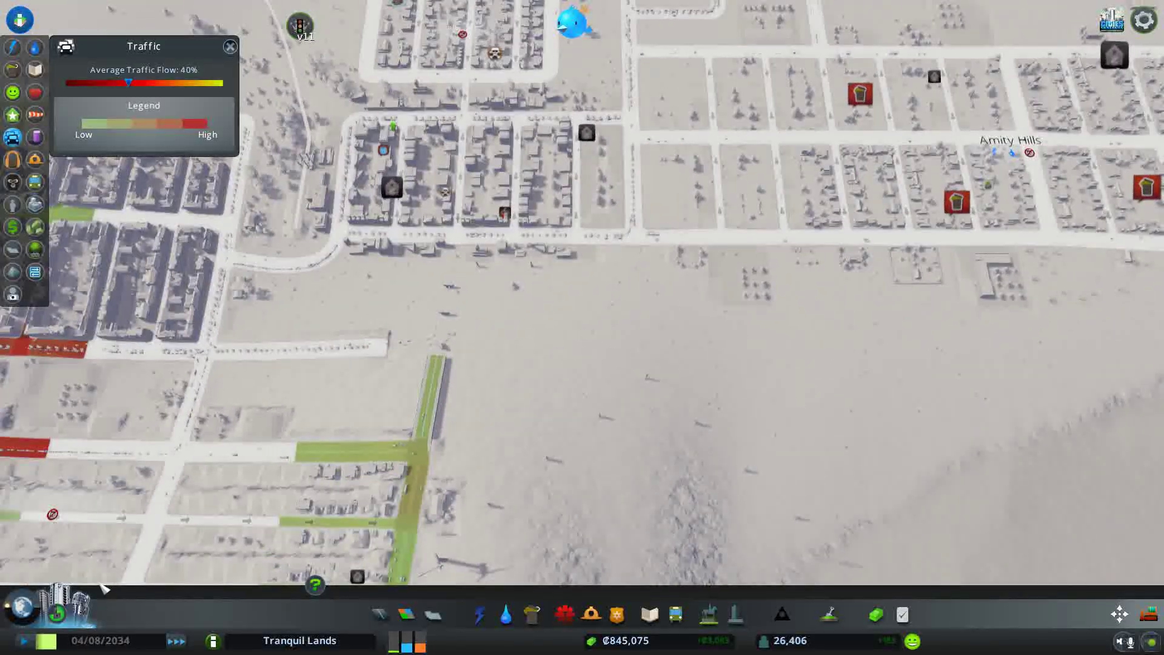
{"action": "scroll", "coordinate": [531, 436], "scroll_direction": "up", "scroll_amount": 2}
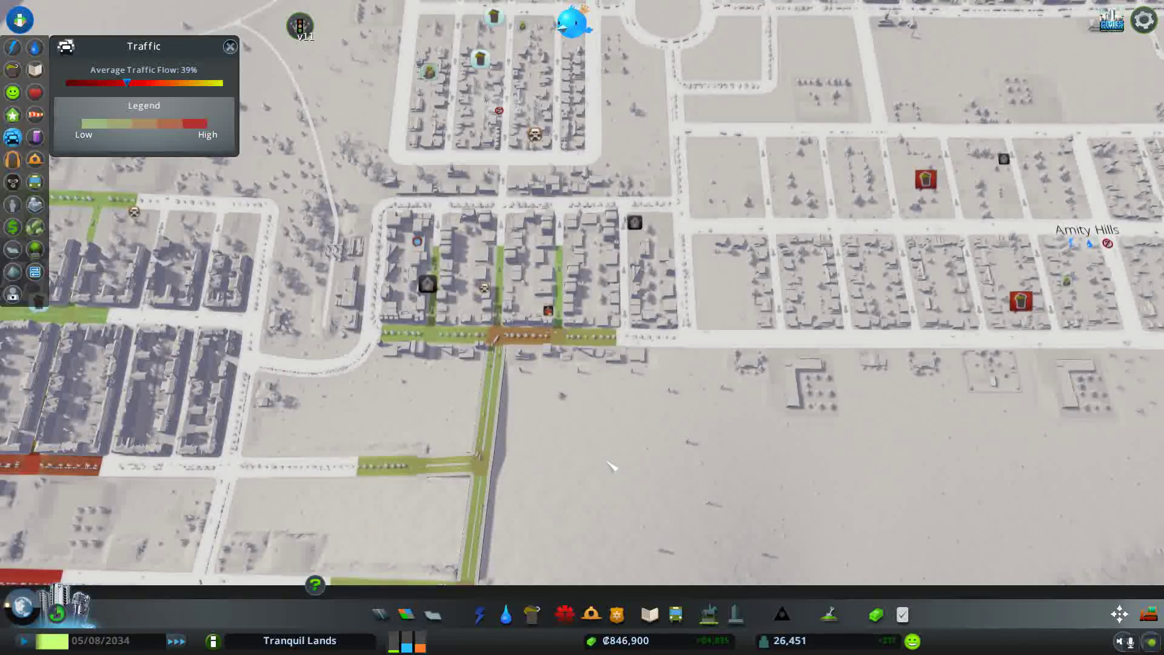
{"action": "key", "text": "w"}
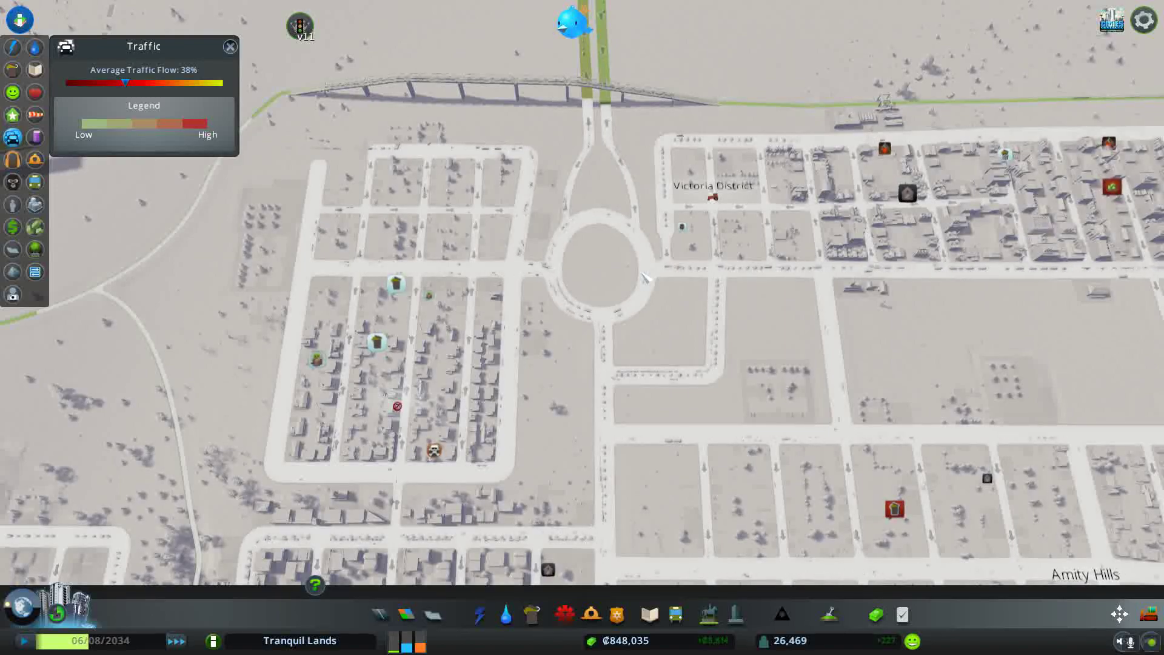
{"action": "key", "text": "d"}
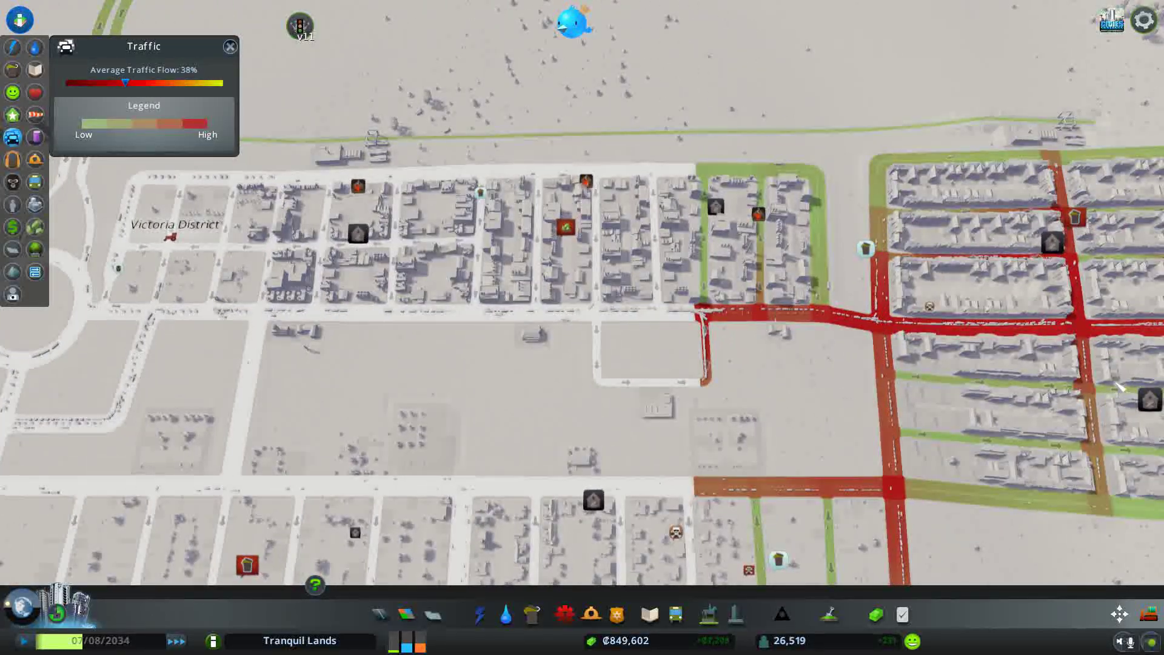
{"action": "key", "text": "d"}
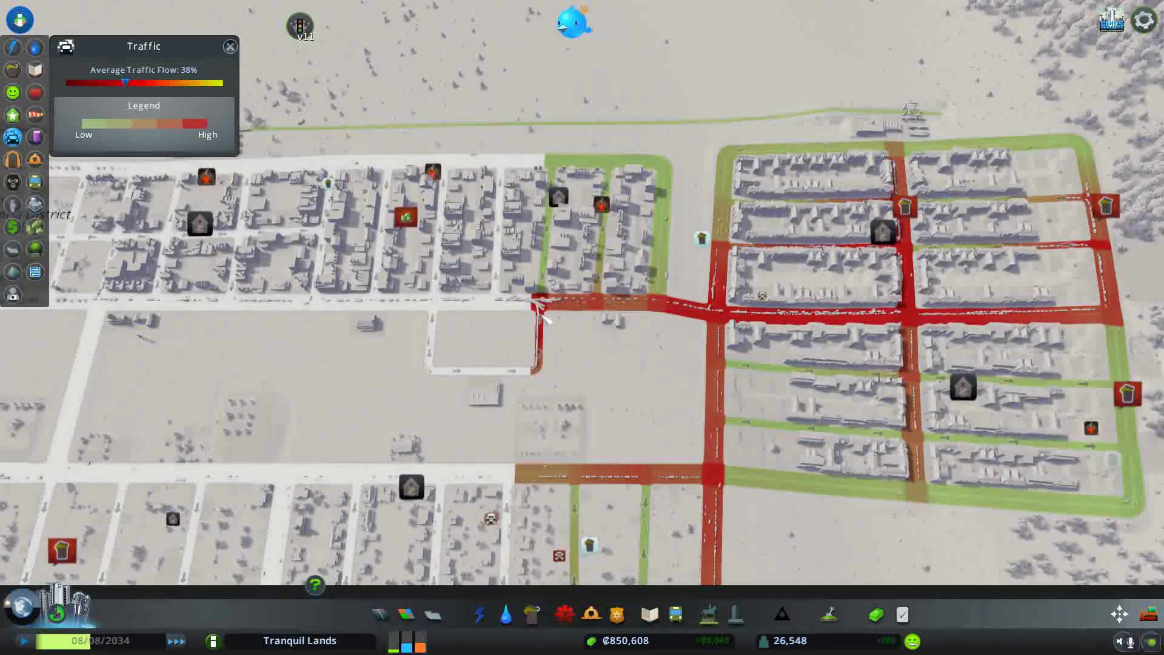
{"action": "scroll", "coordinate": [43, 534], "scroll_direction": "up", "scroll_amount": 2}
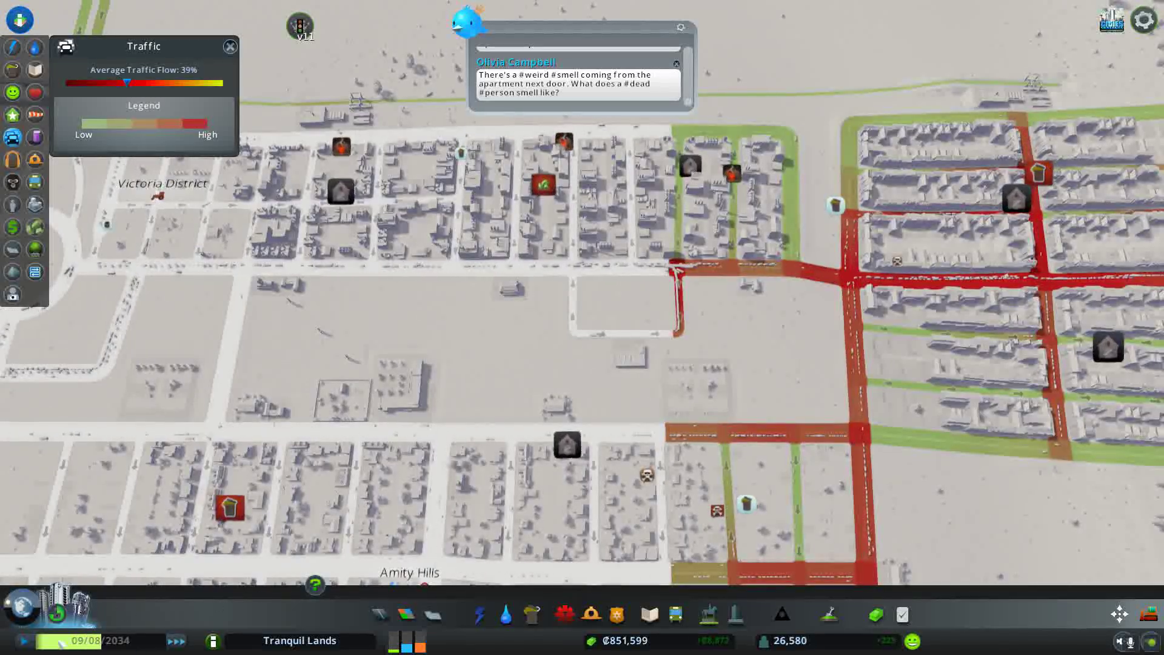
{"action": "left_click", "coordinate": [229, 46]}
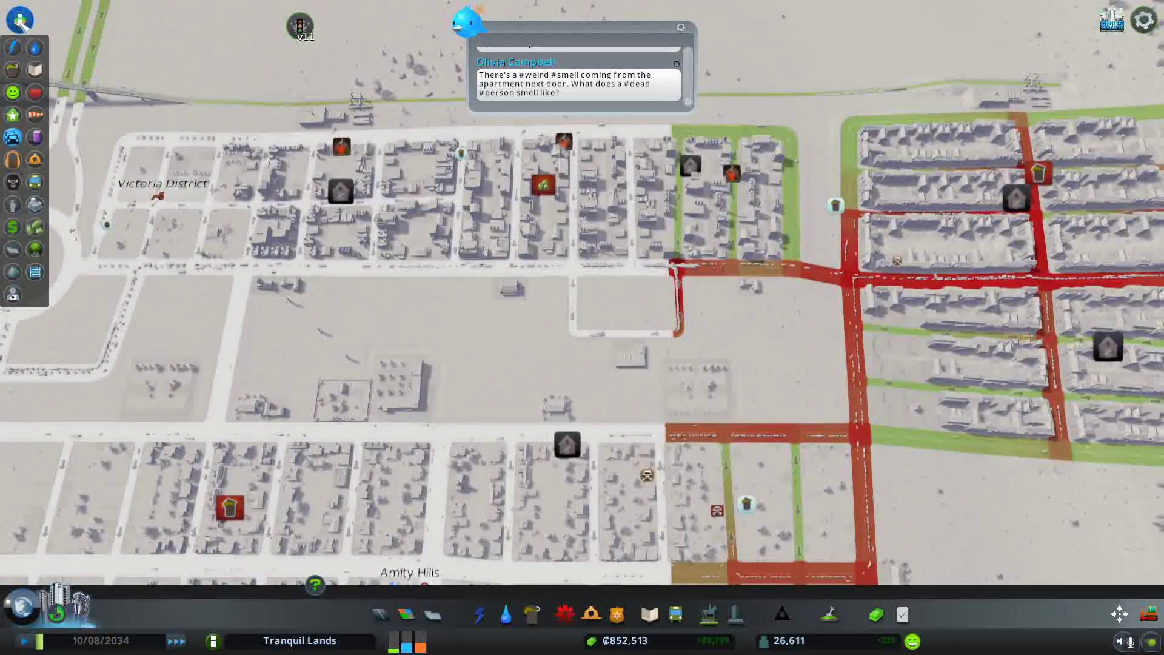
{"action": "scroll", "coordinate": [486, 337], "scroll_direction": "down", "scroll_amount": 5}
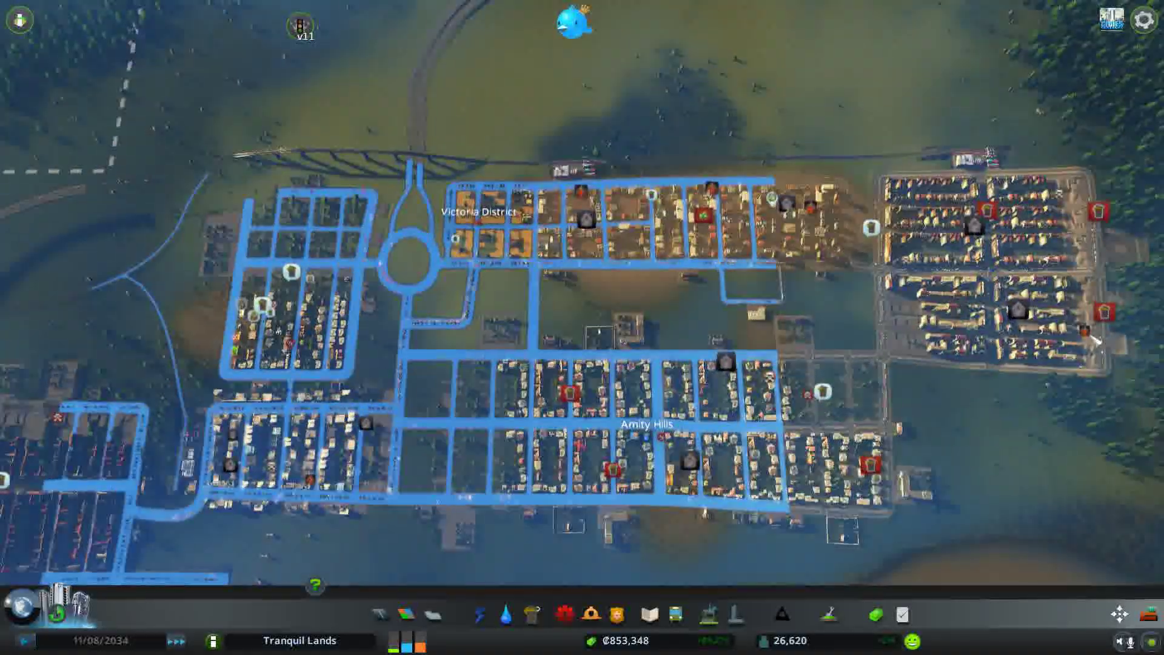
Pan west over the empty land below the boulevard and pause the game
{"action": "key", "text": "w"}
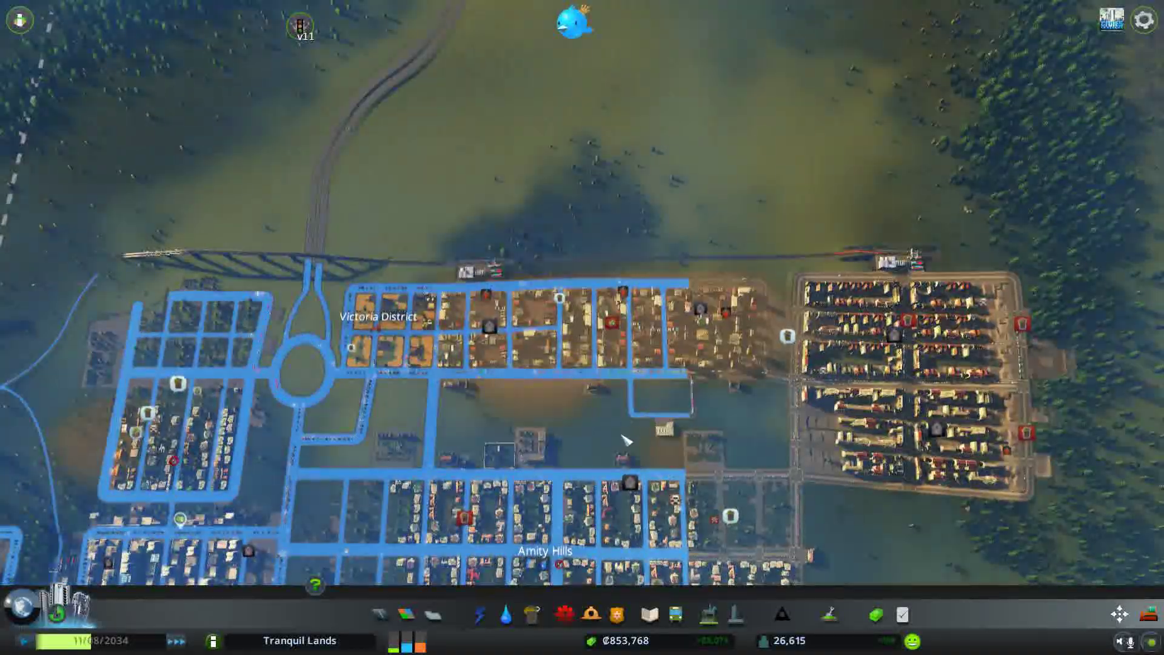
{"action": "scroll", "coordinate": [624, 440], "scroll_direction": "up", "scroll_amount": 8}
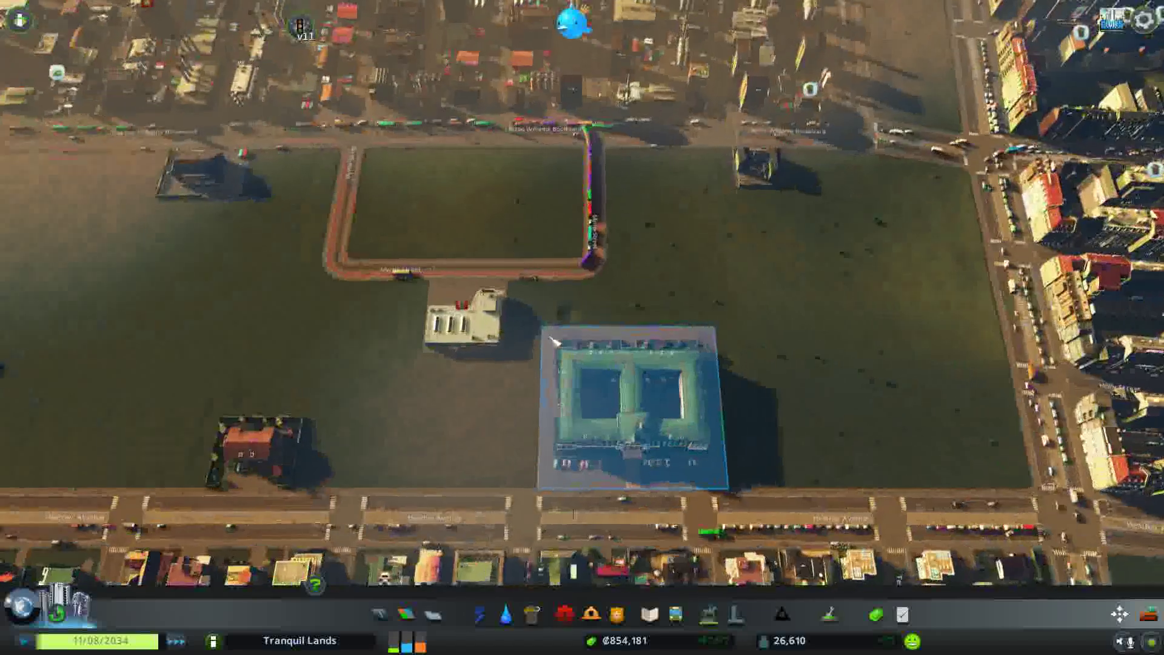
{"action": "key", "text": "a"}
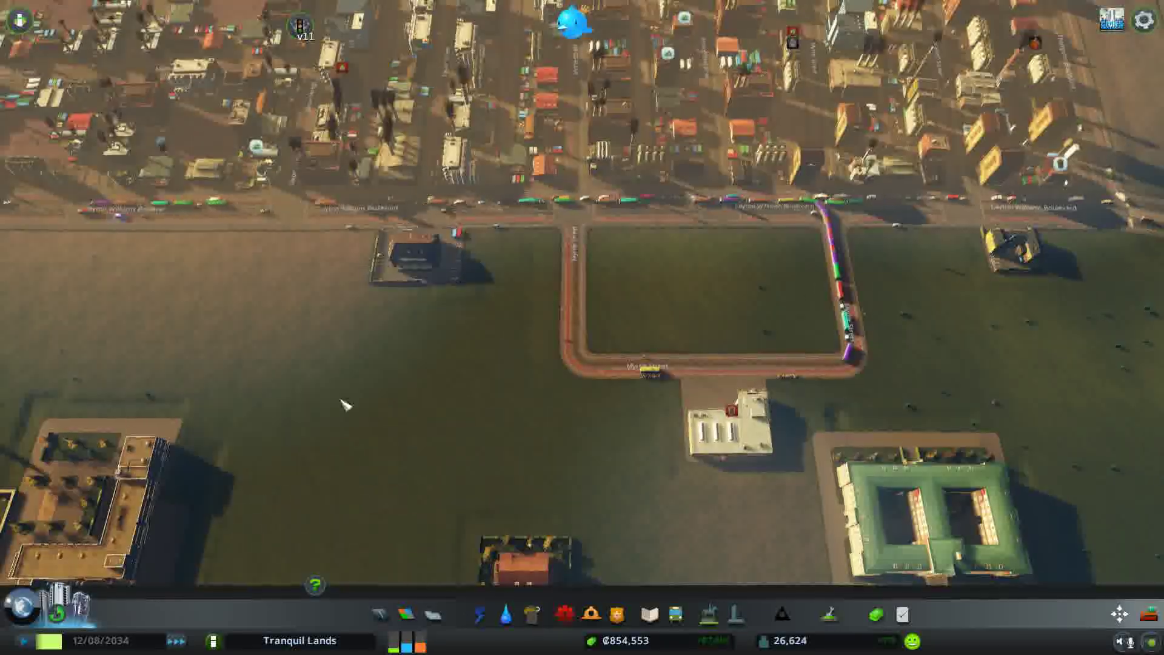
{"action": "key", "text": "a"}
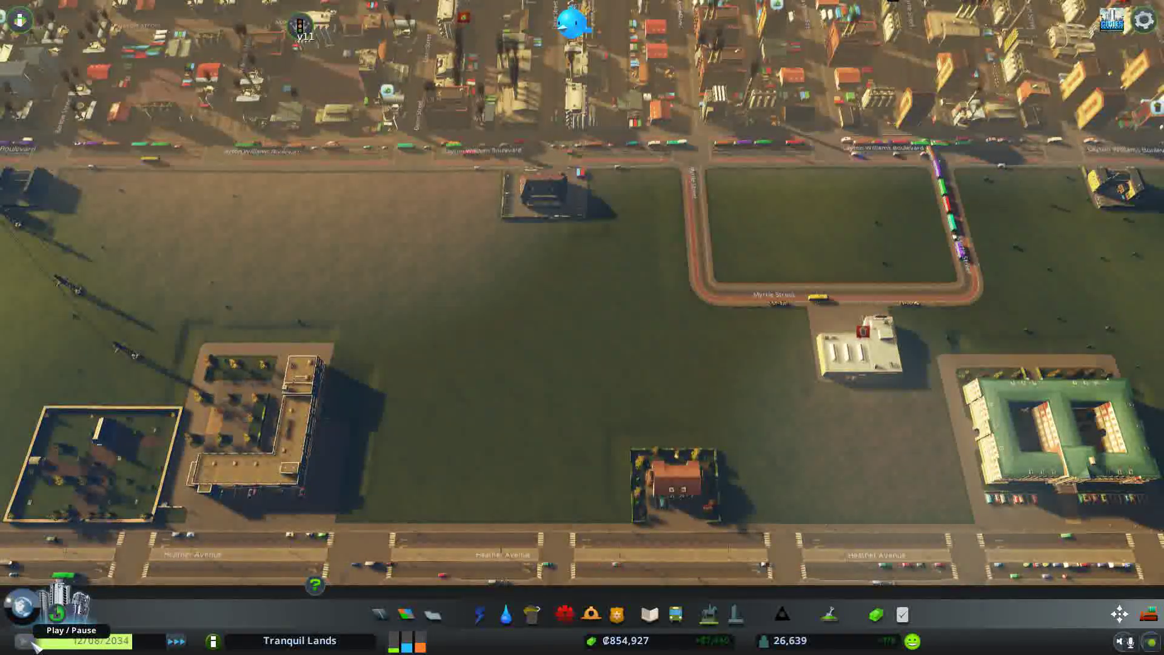
{"action": "left_click", "coordinate": [28, 642]}
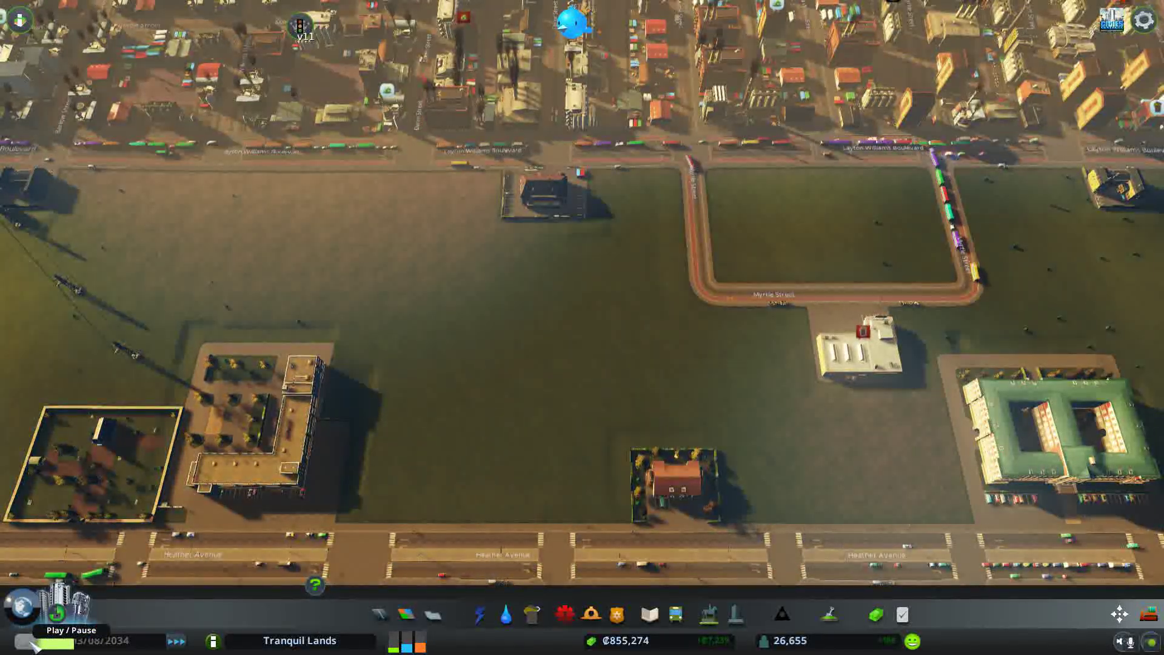
{"action": "key", "text": "w"}
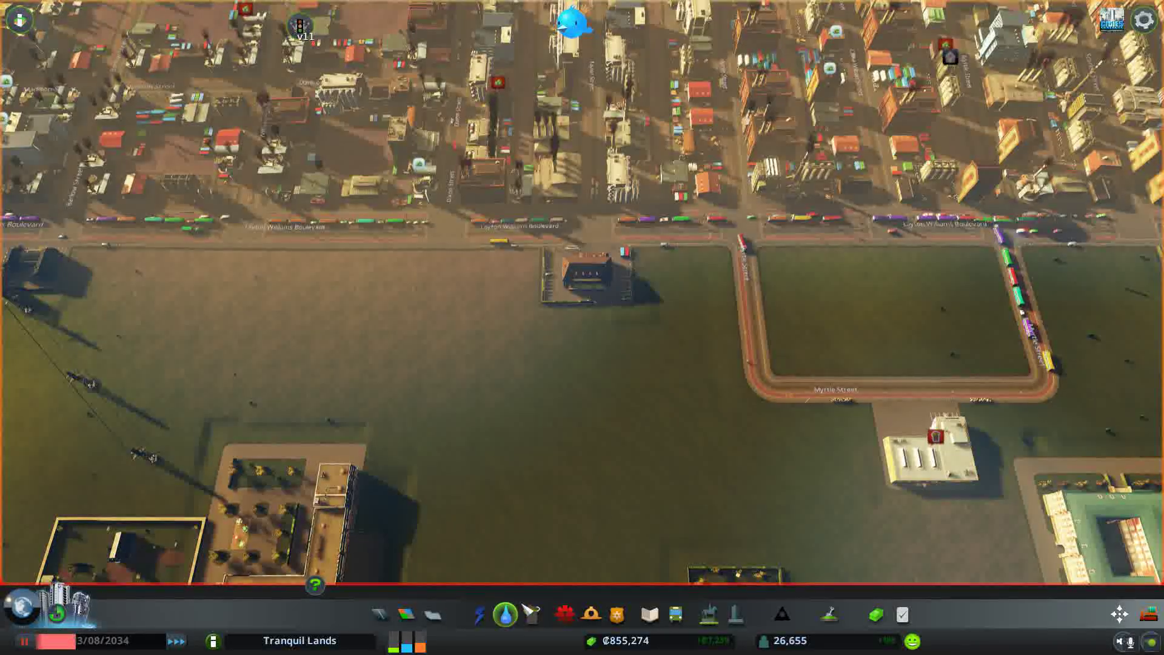
Choose the One-Way Roads category in the Roads menu
{"action": "left_click", "coordinate": [380, 615]}
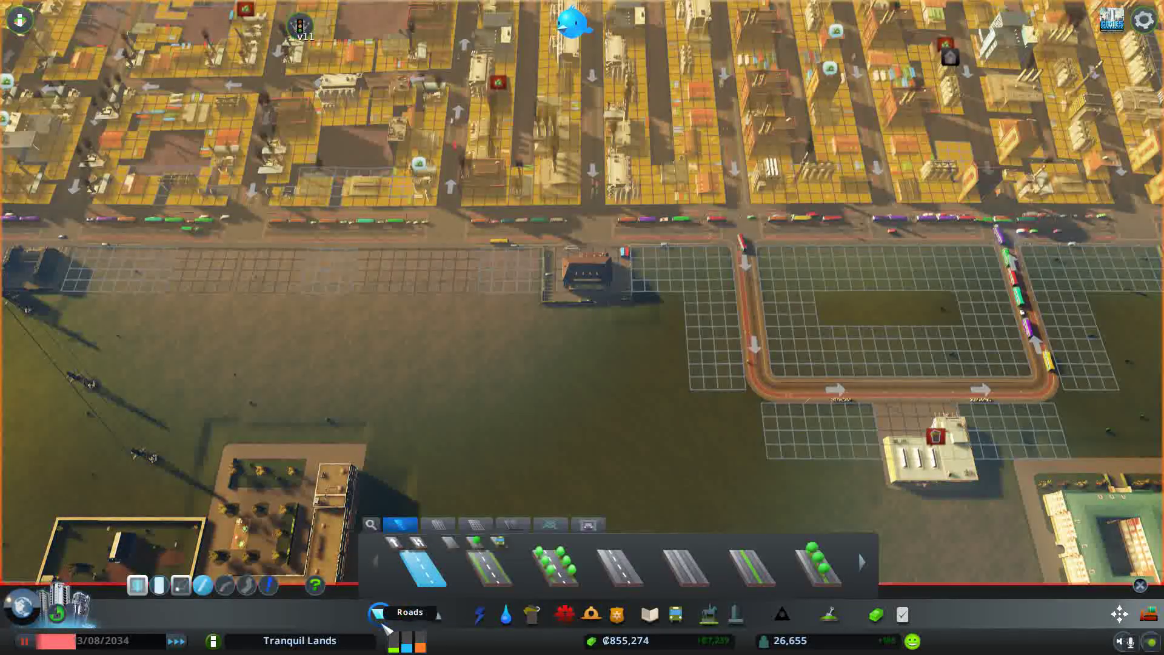
{"action": "left_click", "coordinate": [439, 526]}
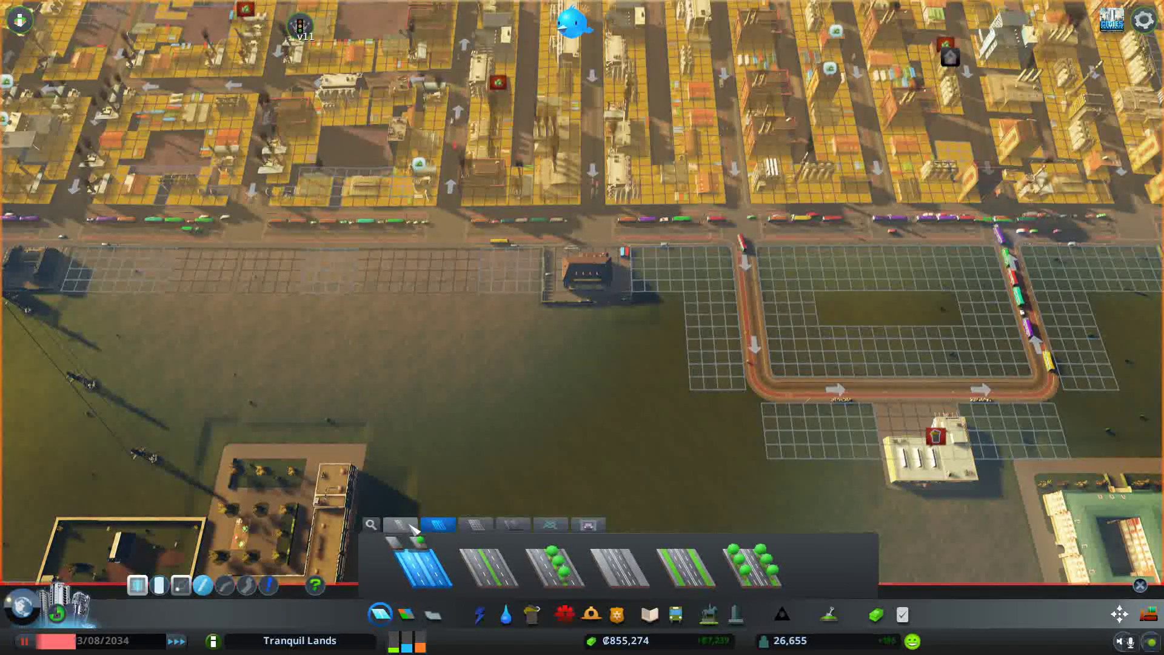
{"action": "scroll", "coordinate": [767, 454], "scroll_direction": "up", "scroll_amount": 3}
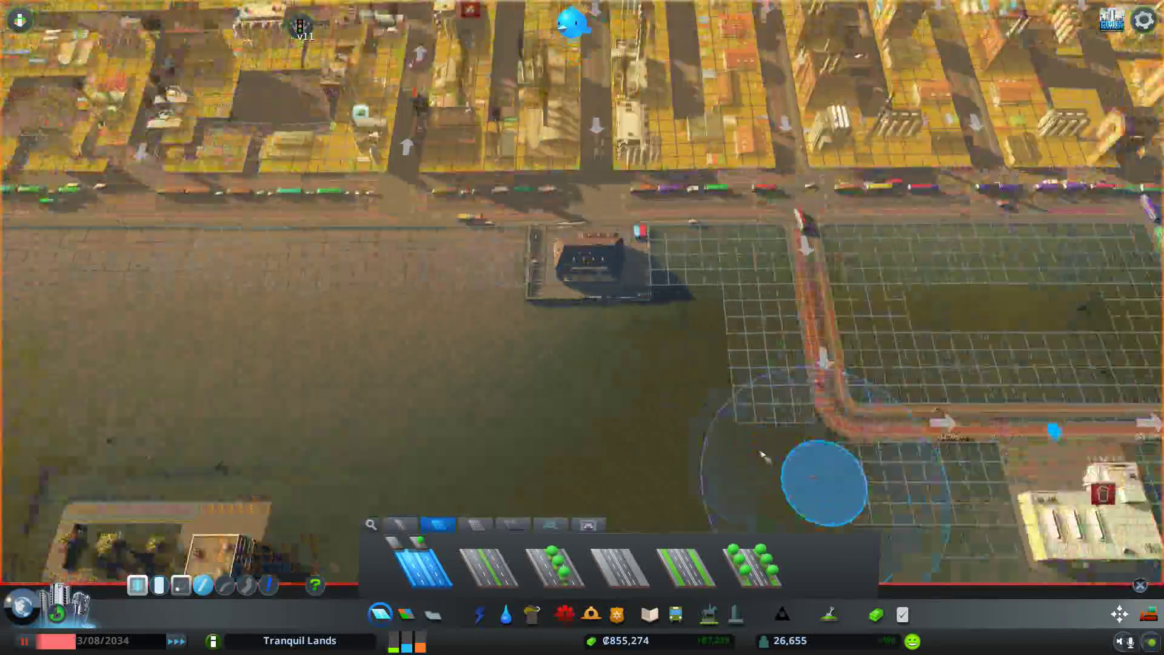
{"action": "scroll", "coordinate": [910, 455], "scroll_direction": "up", "scroll_amount": 2}
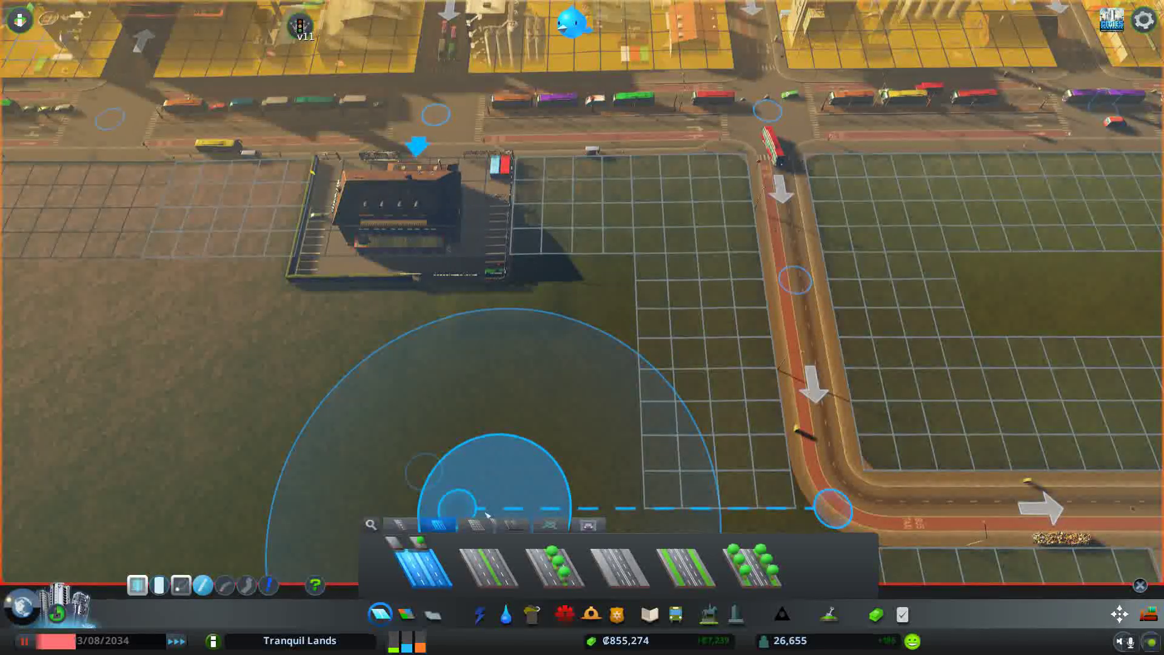
{"action": "left_click", "coordinate": [401, 525]}
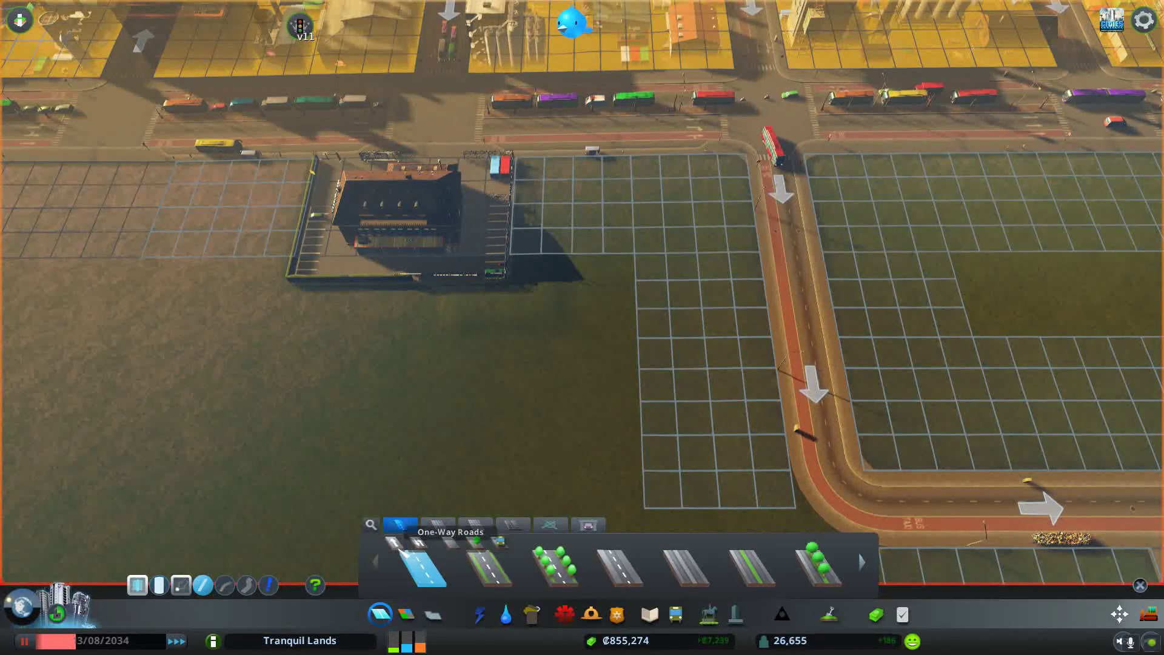
{"action": "left_click", "coordinate": [394, 543]}
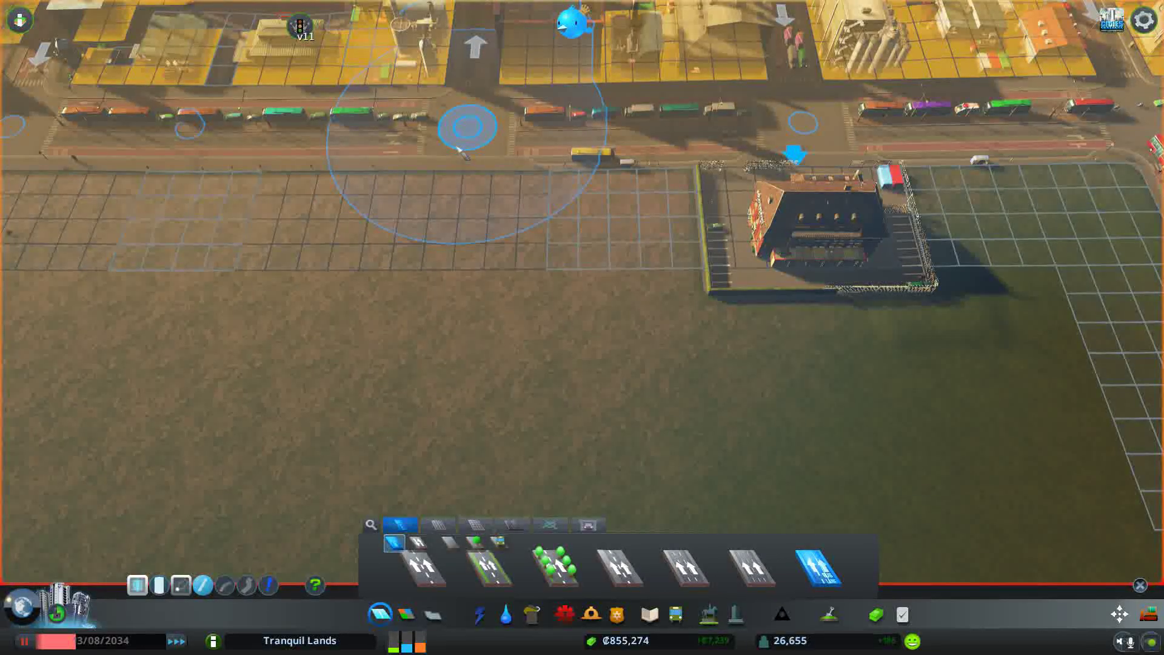
{"action": "scroll", "coordinate": [462, 169], "scroll_direction": "down", "scroll_amount": 3}
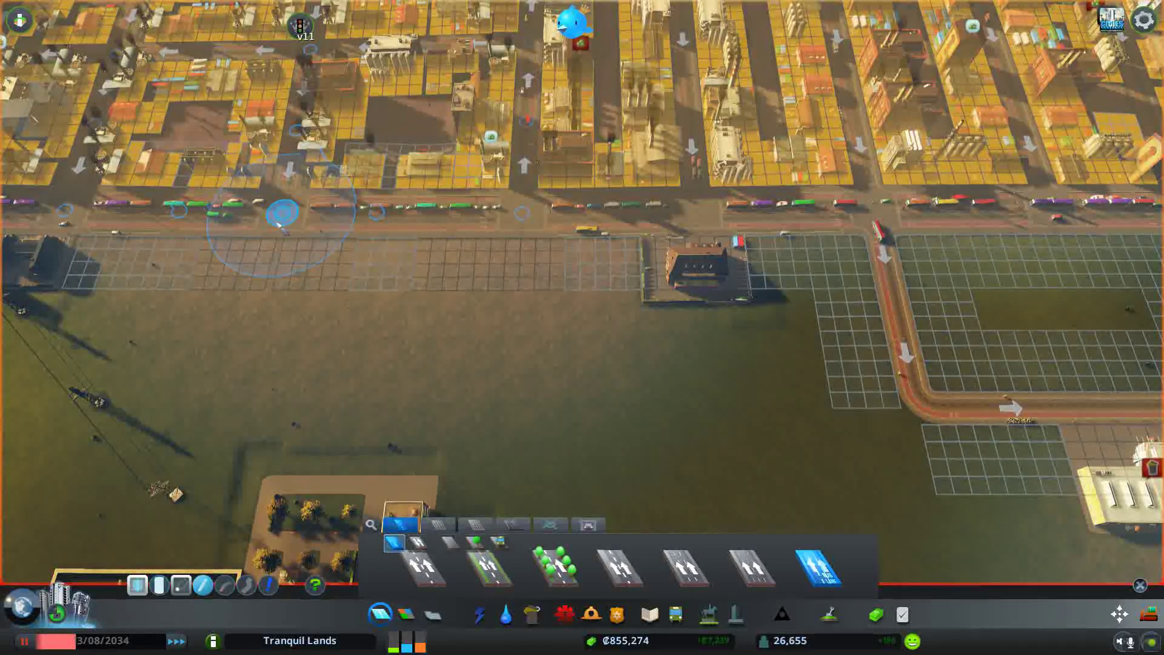
Build a one-way road south from the boulevard and east, then bulldoze its middle segment
{"action": "left_click", "coordinate": [281, 212]}
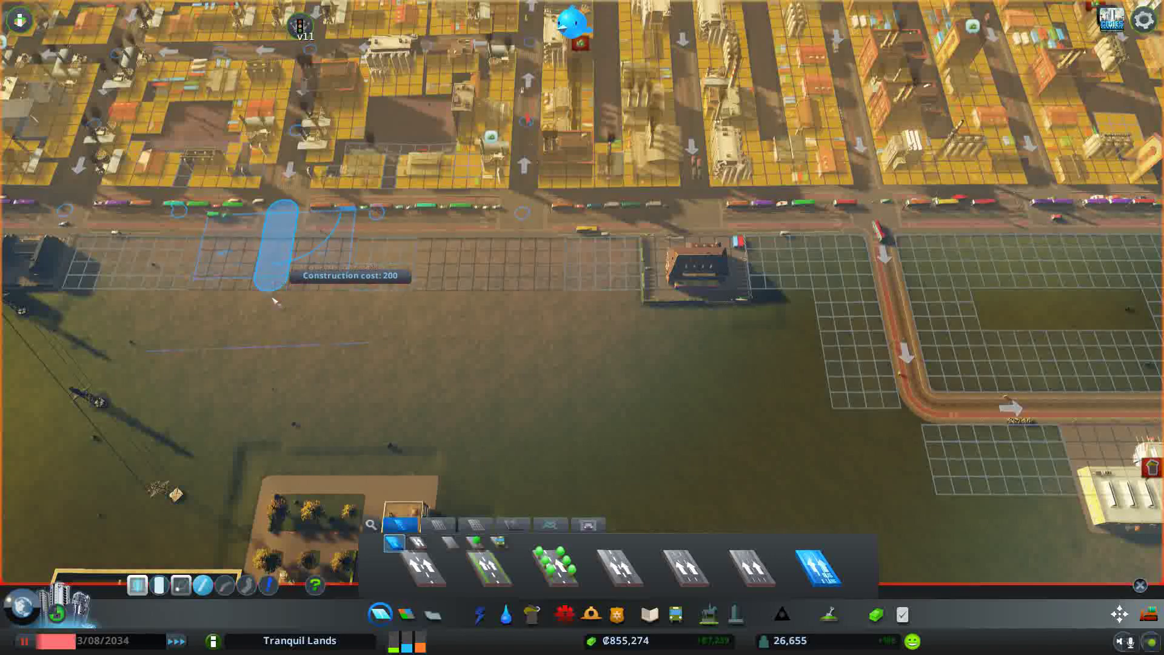
{"action": "left_click", "coordinate": [265, 411]}
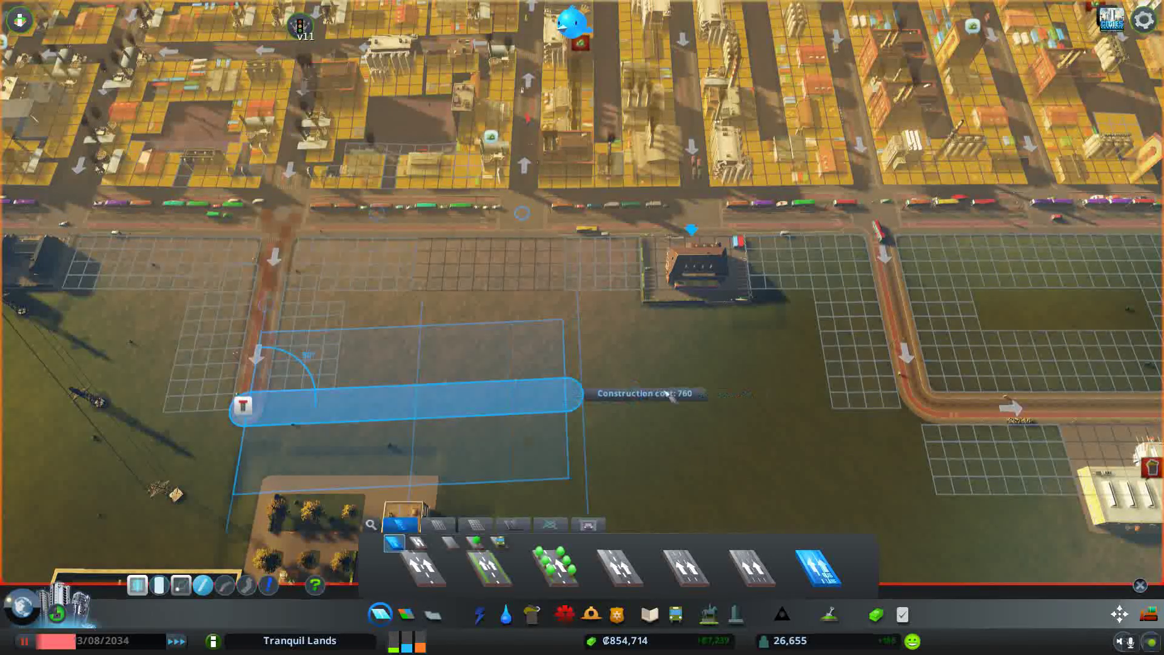
{"action": "left_click", "coordinate": [919, 409]}
{"action": "key", "text": "d"}
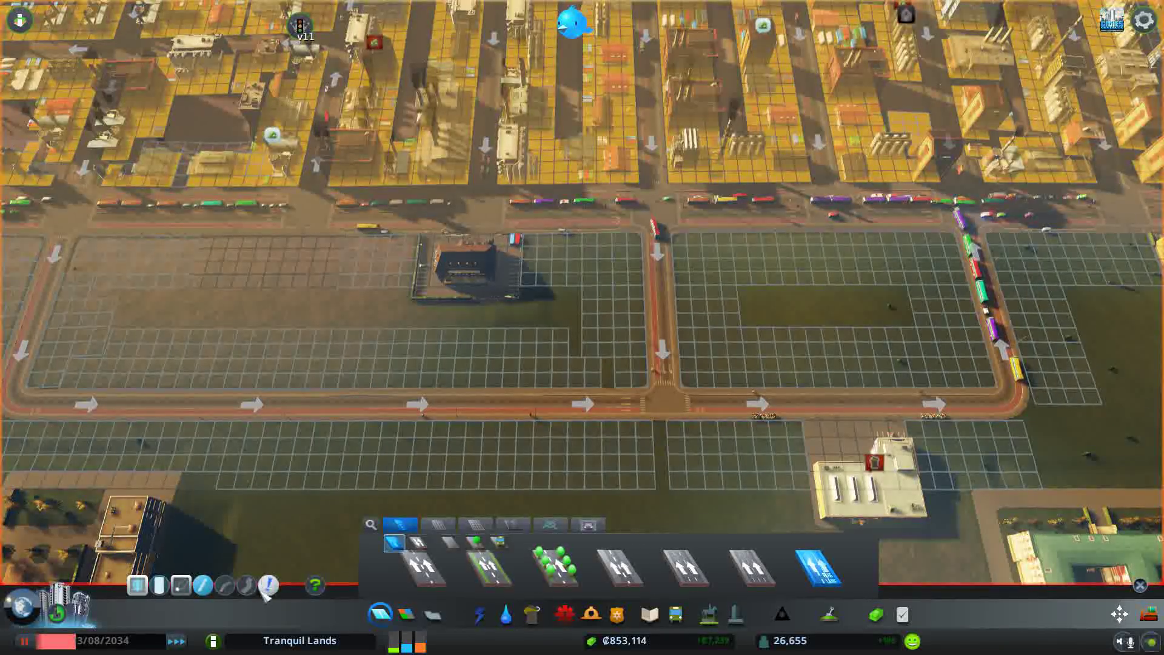
{"action": "scroll", "coordinate": [547, 272], "scroll_direction": "up", "scroll_amount": 3}
{"action": "key", "text": "b"}
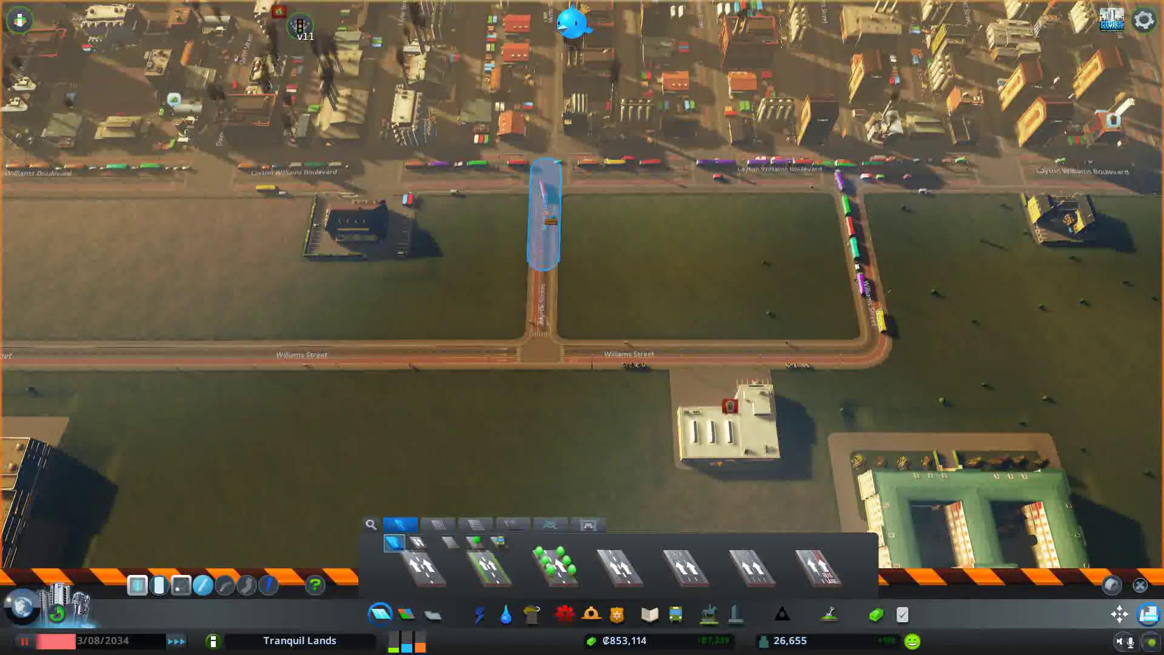
{"action": "left_click", "coordinate": [543, 214]}
Relocate the bus depot west to just south of Williams Street for ₡6,000
{"action": "left_click", "coordinate": [380, 614]}
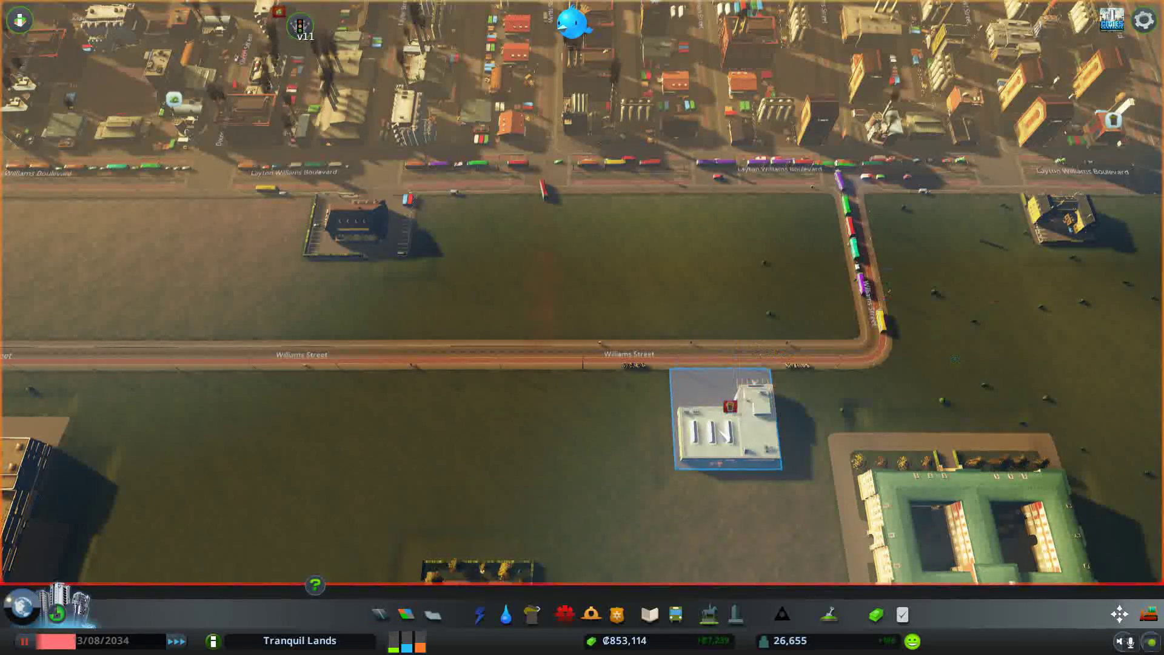
{"action": "left_click", "coordinate": [726, 418]}
{"action": "left_click", "coordinate": [748, 408]}
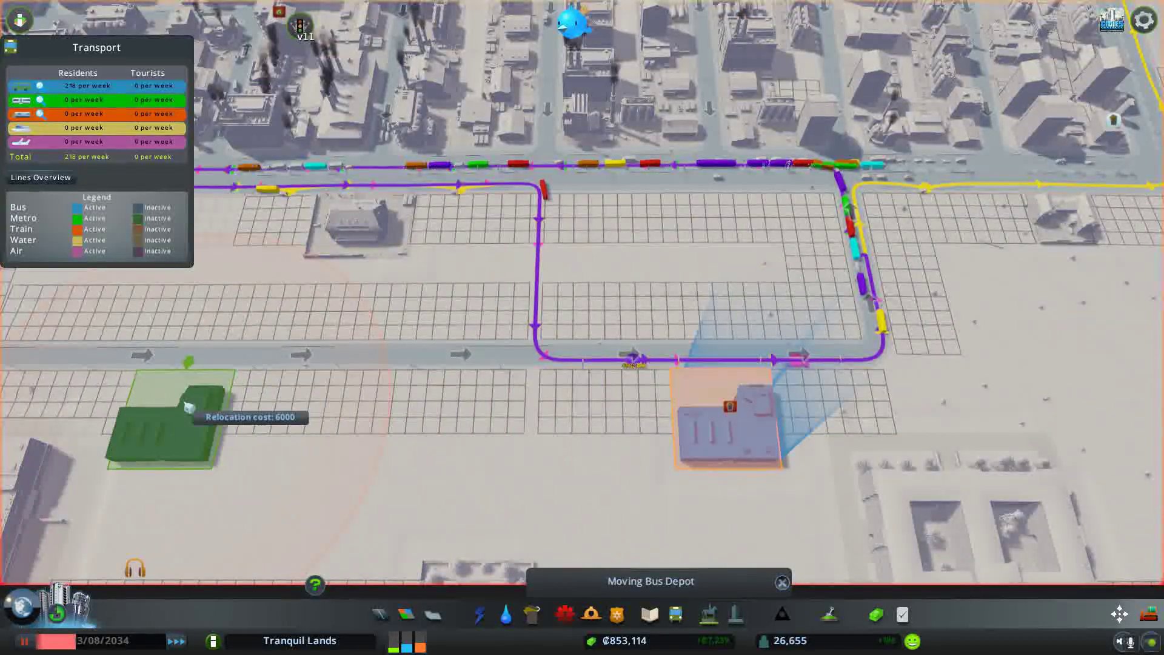
{"action": "left_click", "coordinate": [235, 403]}
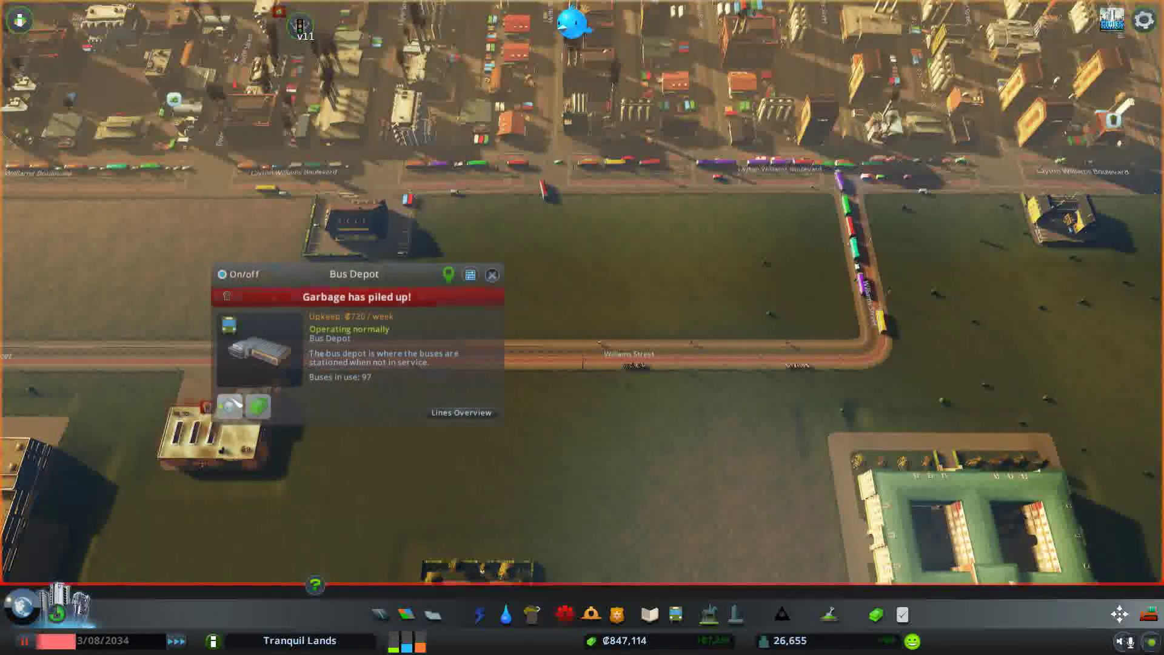
{"action": "key", "text": "a"}
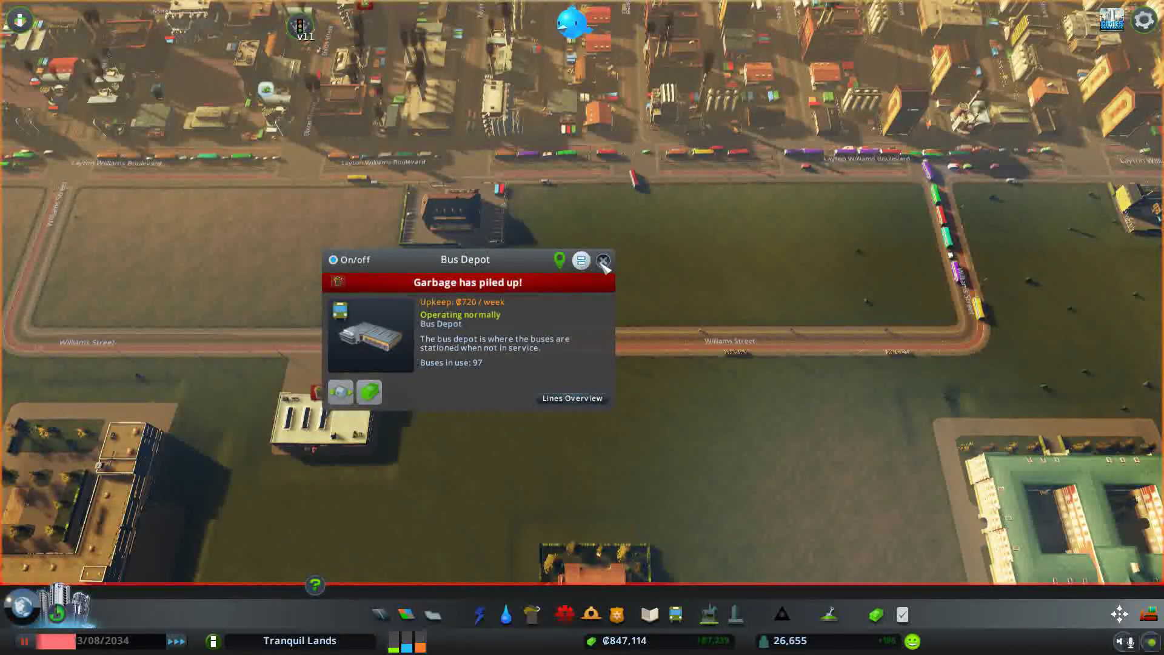
{"action": "left_click", "coordinate": [603, 261]}
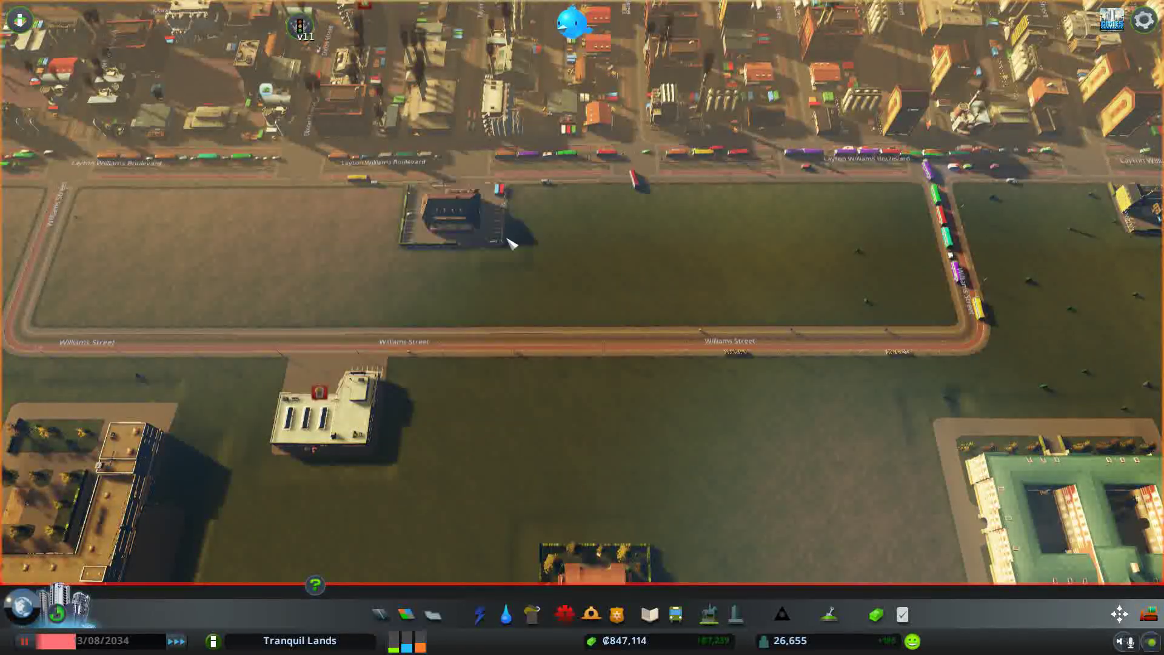
Show the Transport info view and review the bus Lines Overview
{"action": "left_click", "coordinate": [18, 18]}
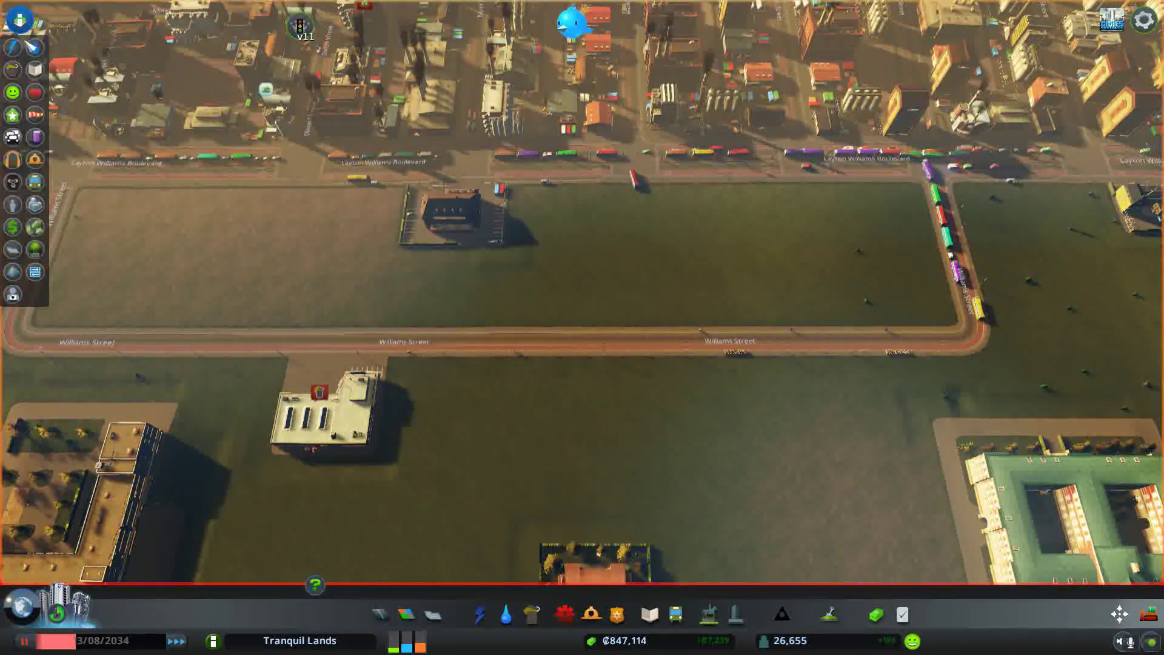
{"action": "left_click", "coordinate": [36, 181]}
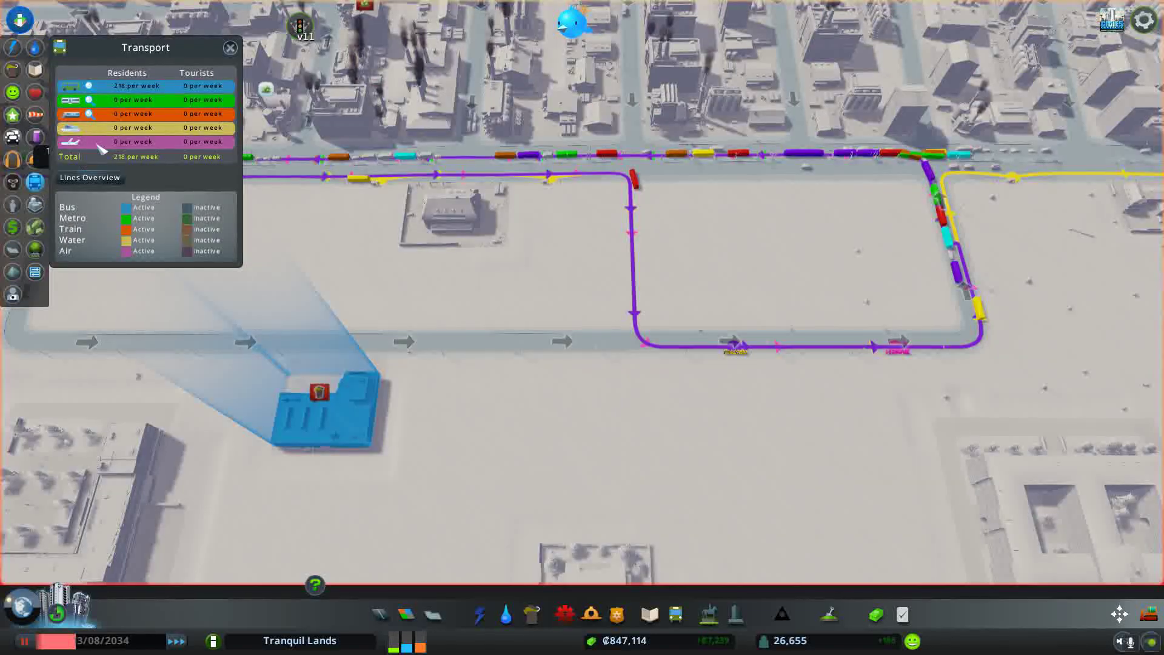
{"action": "left_click", "coordinate": [90, 177]}
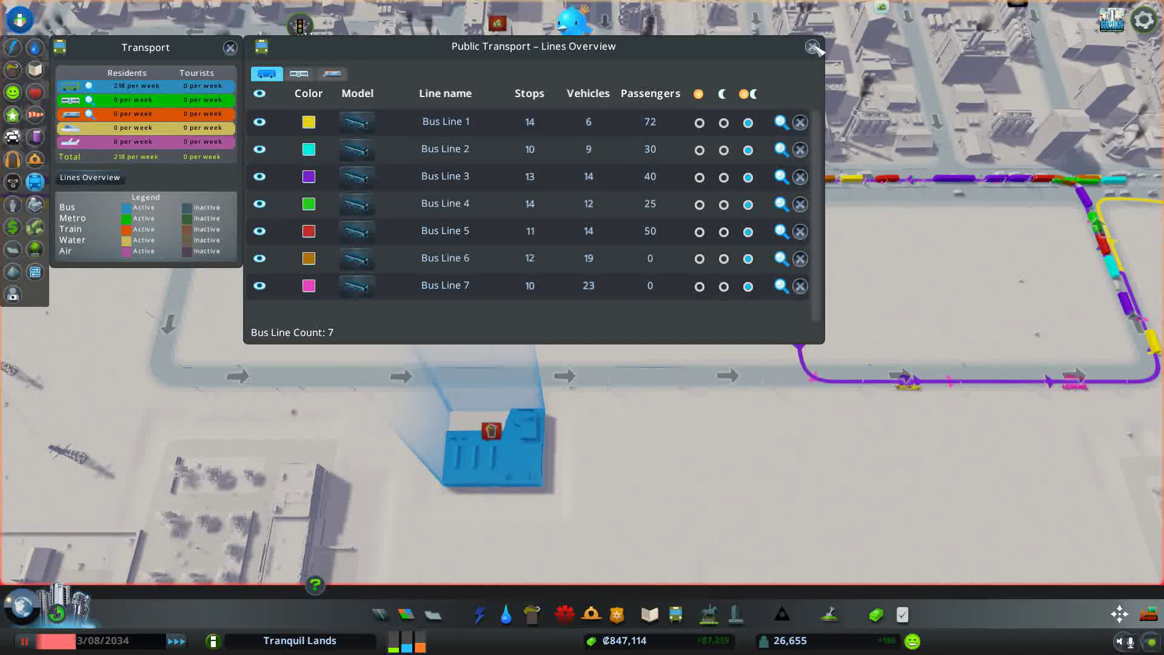
{"action": "left_click", "coordinate": [813, 47]}
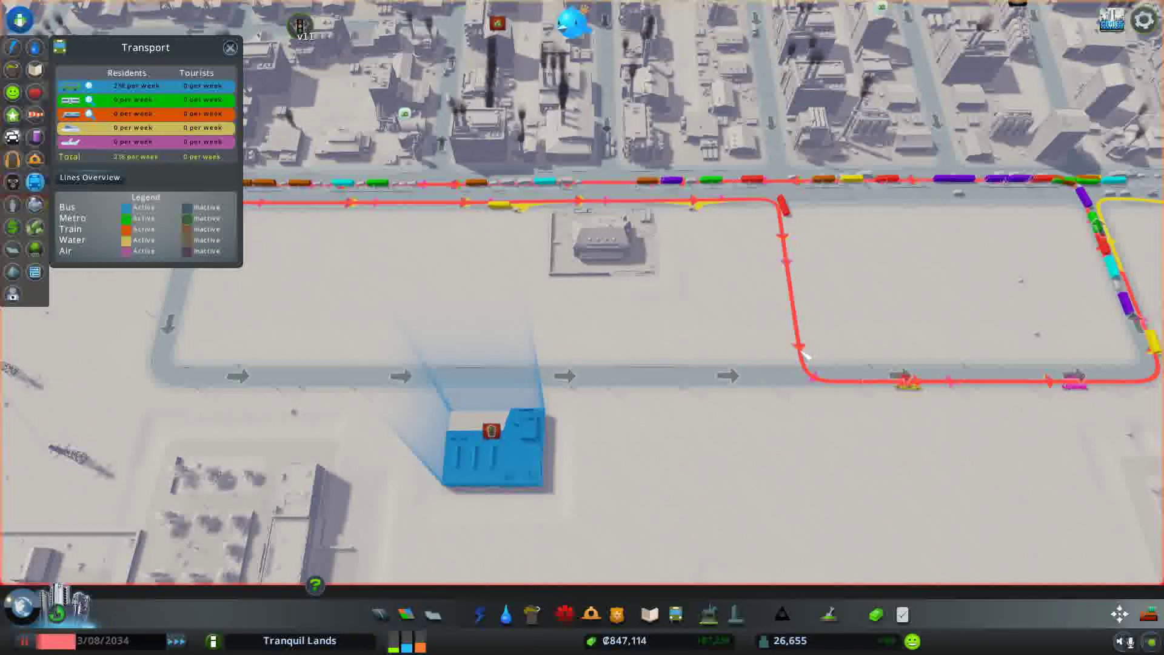
Inspect the Bus Line 5 and Bus Line 1 detail panels
{"action": "left_click", "coordinate": [812, 368]}
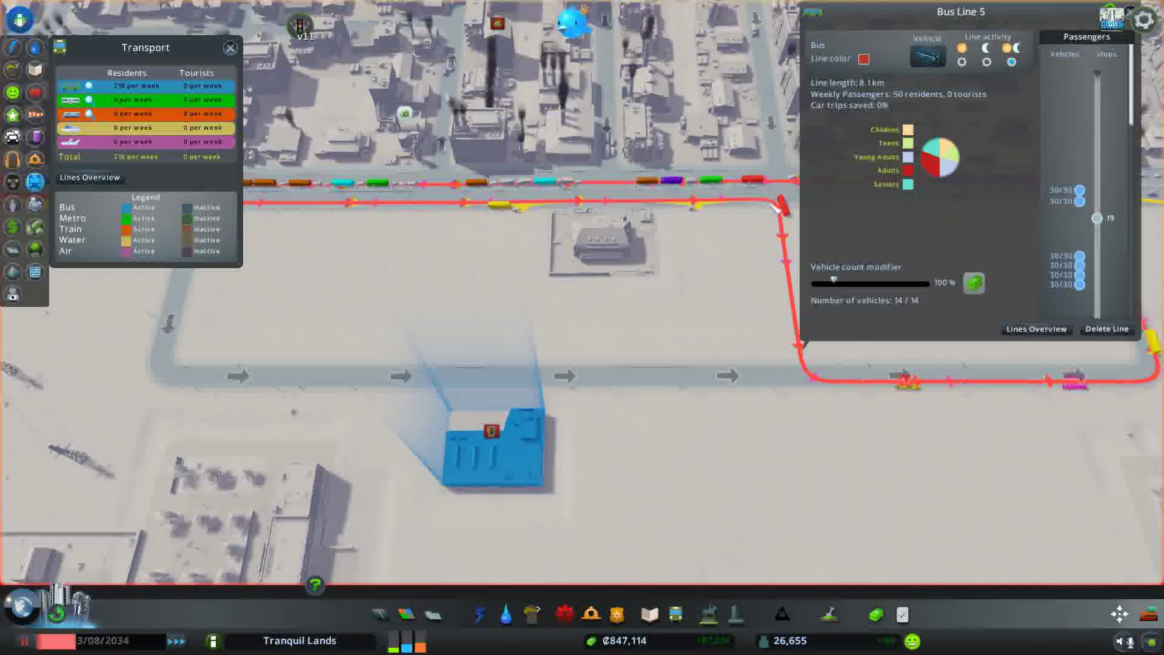
{"action": "left_click", "coordinate": [785, 294]}
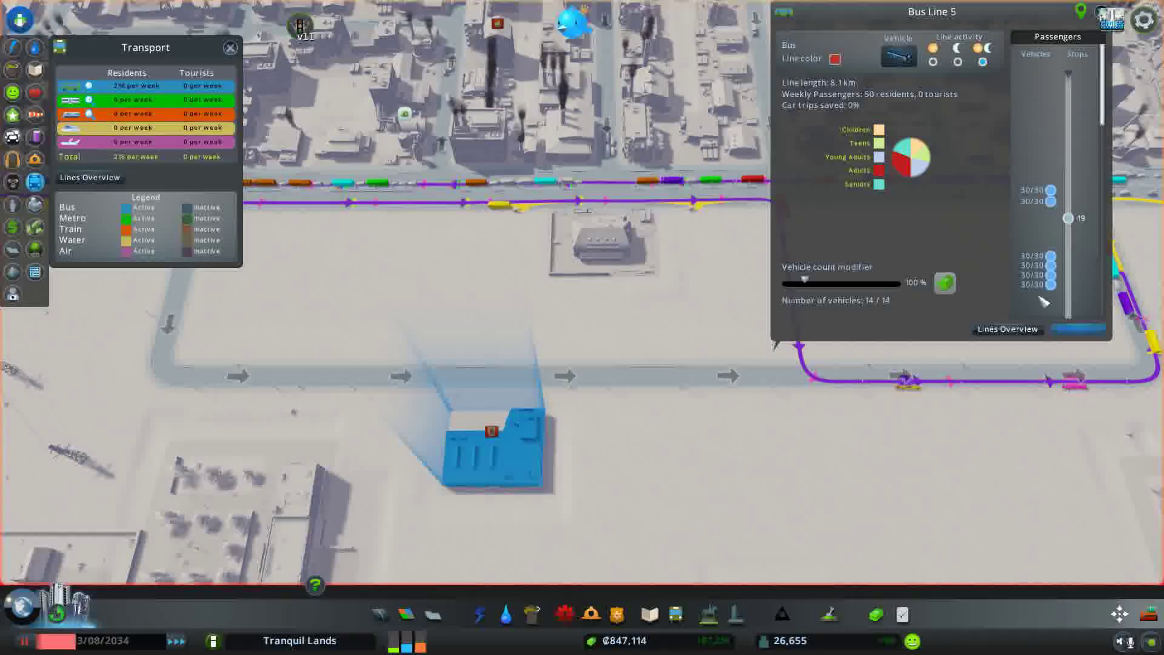
{"action": "left_click", "coordinate": [1103, 13]}
{"action": "scroll", "coordinate": [923, 323], "scroll_direction": "up", "scroll_amount": 3}
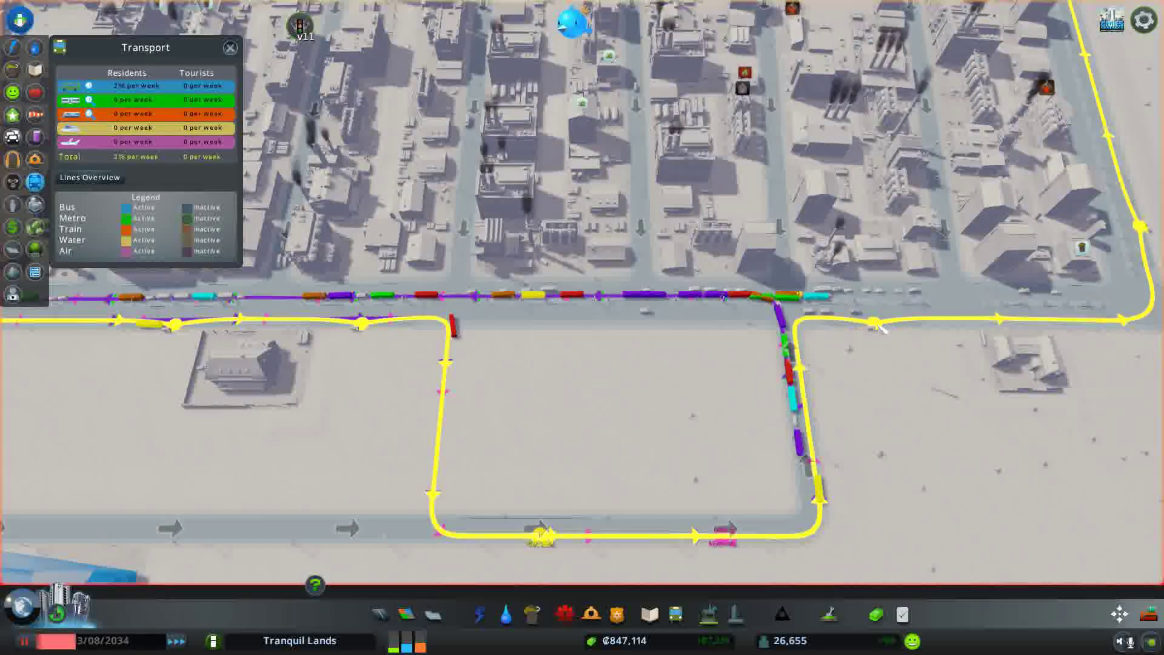
{"action": "left_click", "coordinate": [881, 323]}
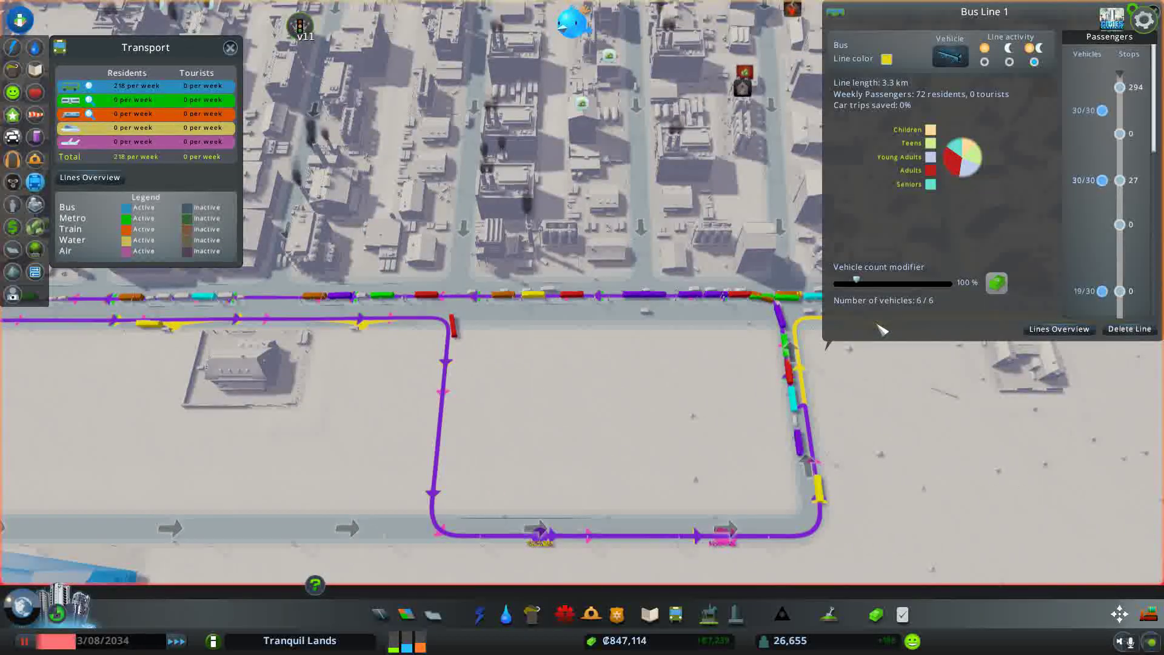
{"action": "left_click", "coordinate": [540, 539]}
{"action": "left_click", "coordinate": [879, 195]}
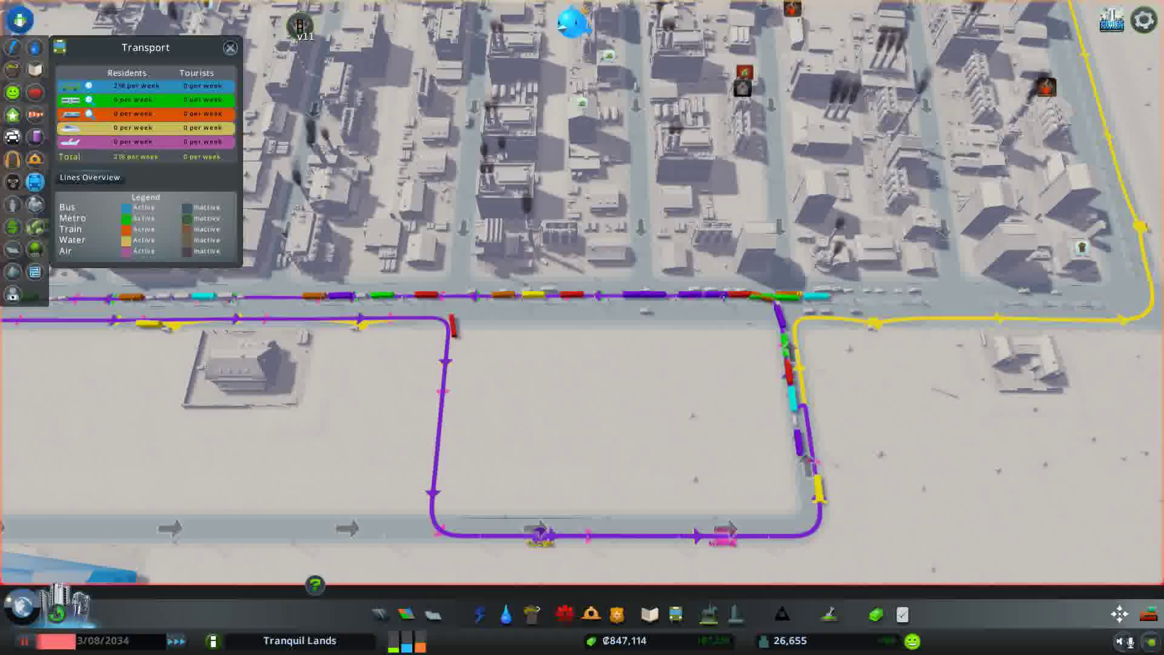
{"action": "scroll", "coordinate": [791, 409], "scroll_direction": "down", "scroll_amount": 2}
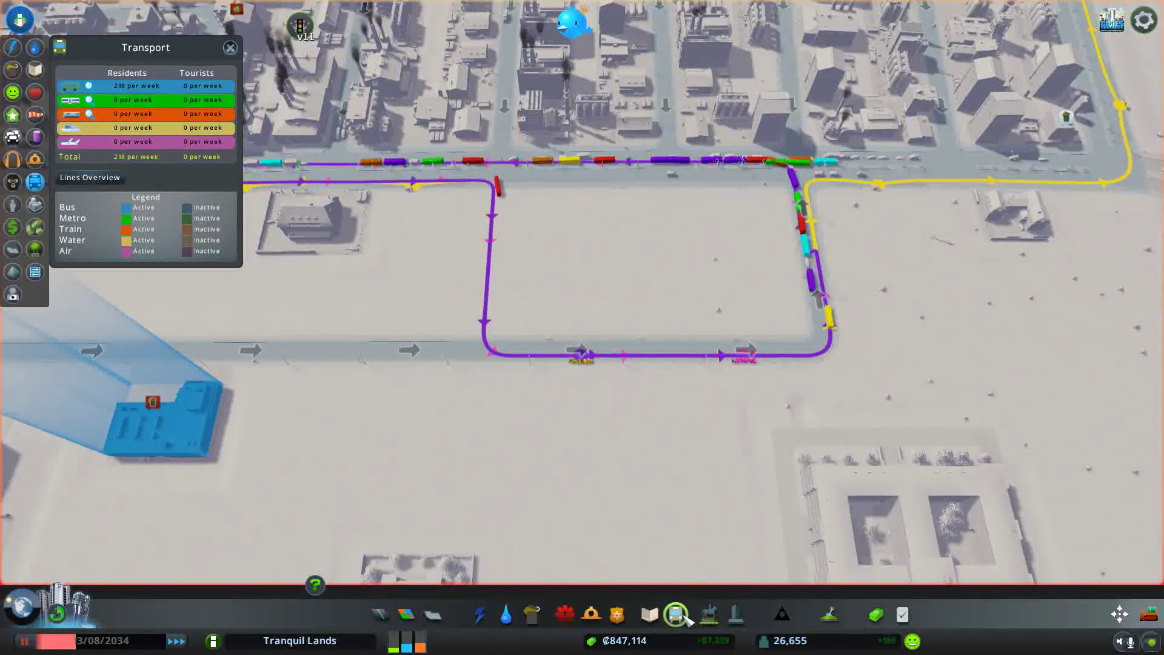
{"action": "left_click", "coordinate": [678, 614]}
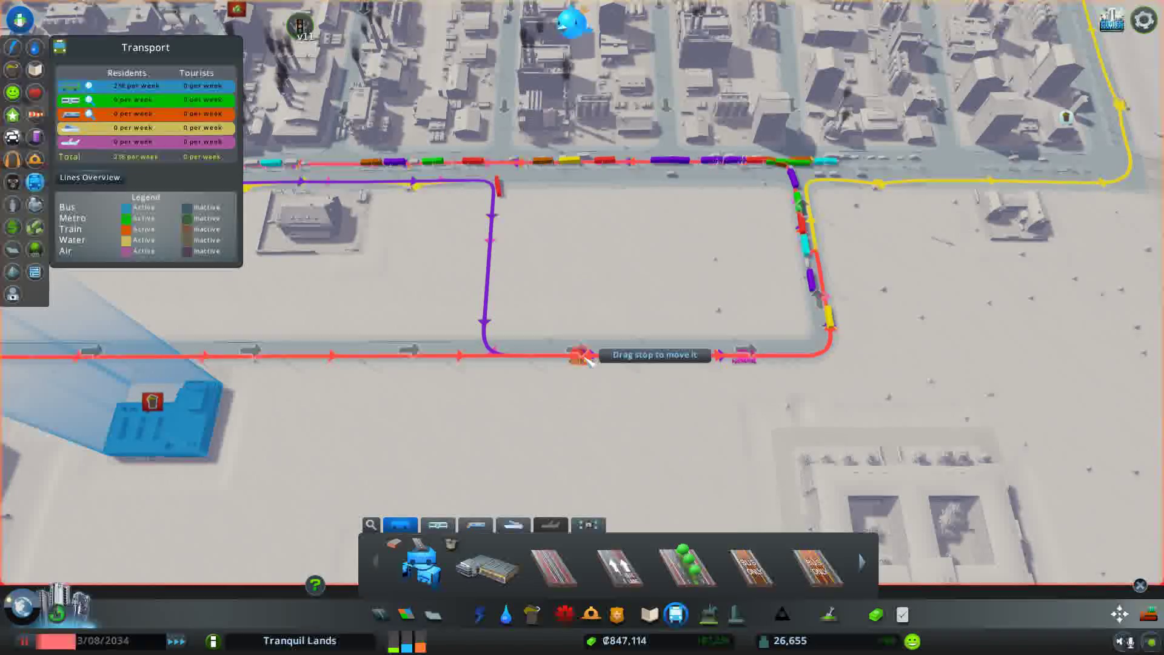
Move a bus stop along the loop road onto its southern street
{"action": "key", "text": "a"}
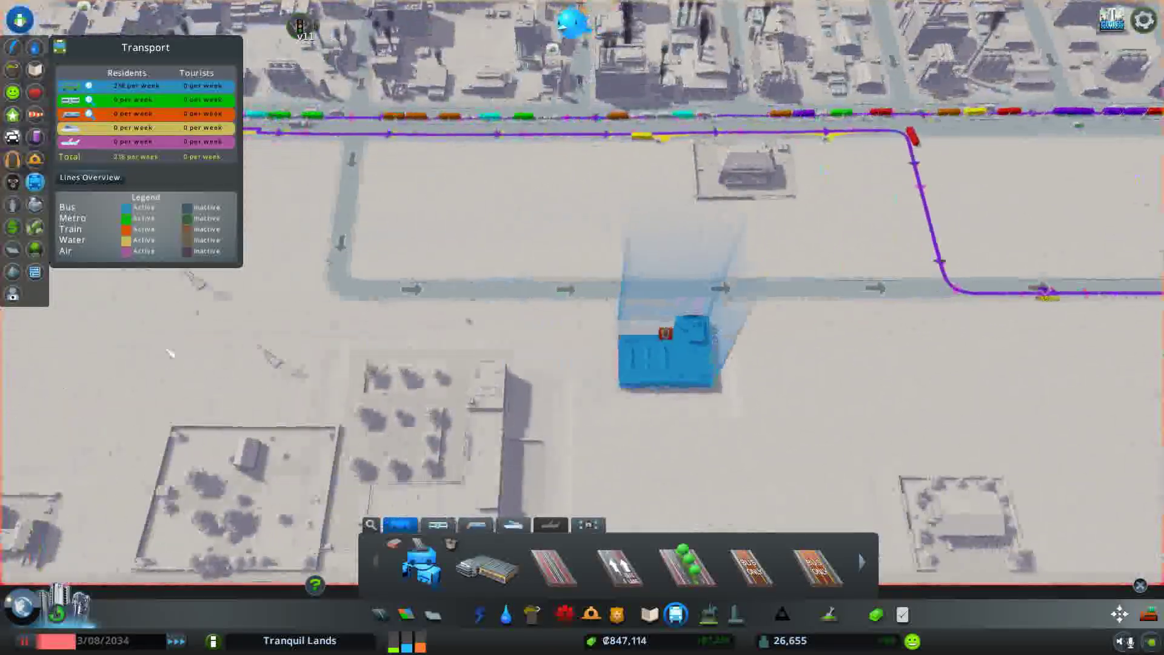
{"action": "key", "text": "w"}
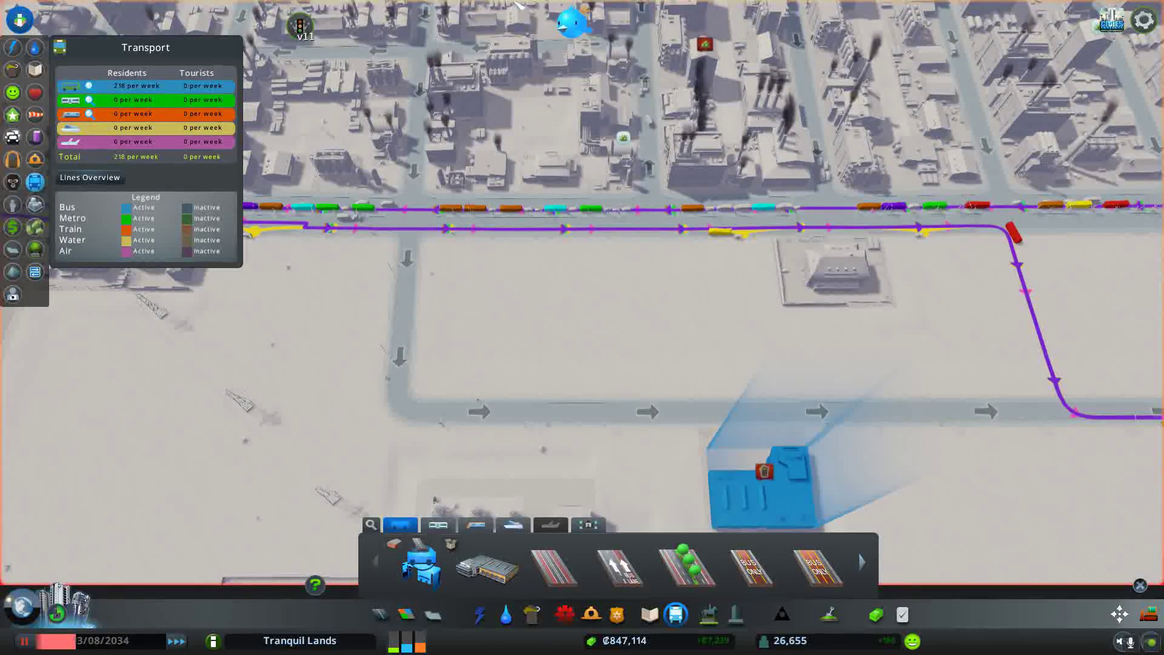
{"action": "key", "text": "w"}
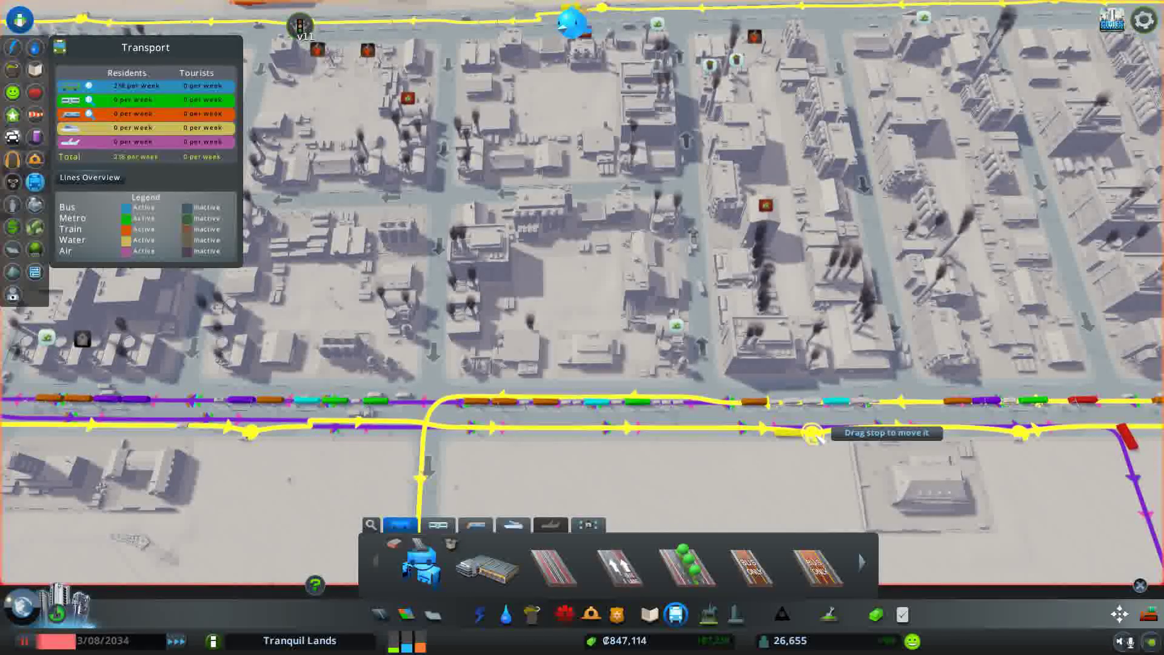
{"action": "key", "text": "s"}
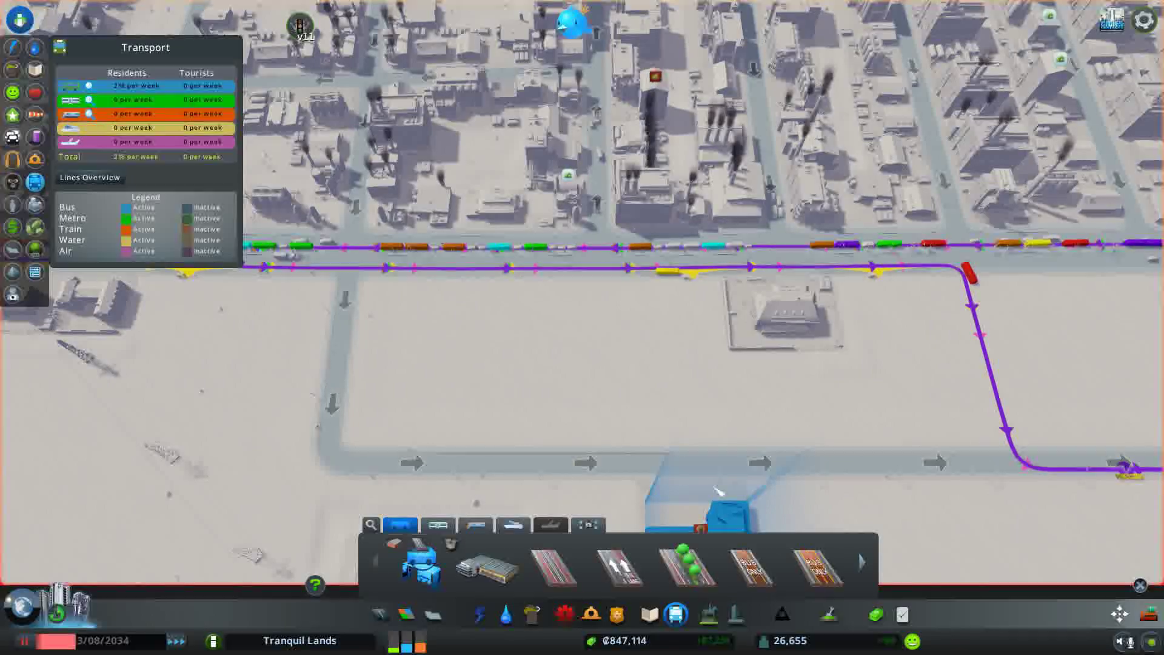
{"action": "scroll", "coordinate": [710, 300], "scroll_direction": "down", "scroll_amount": 5}
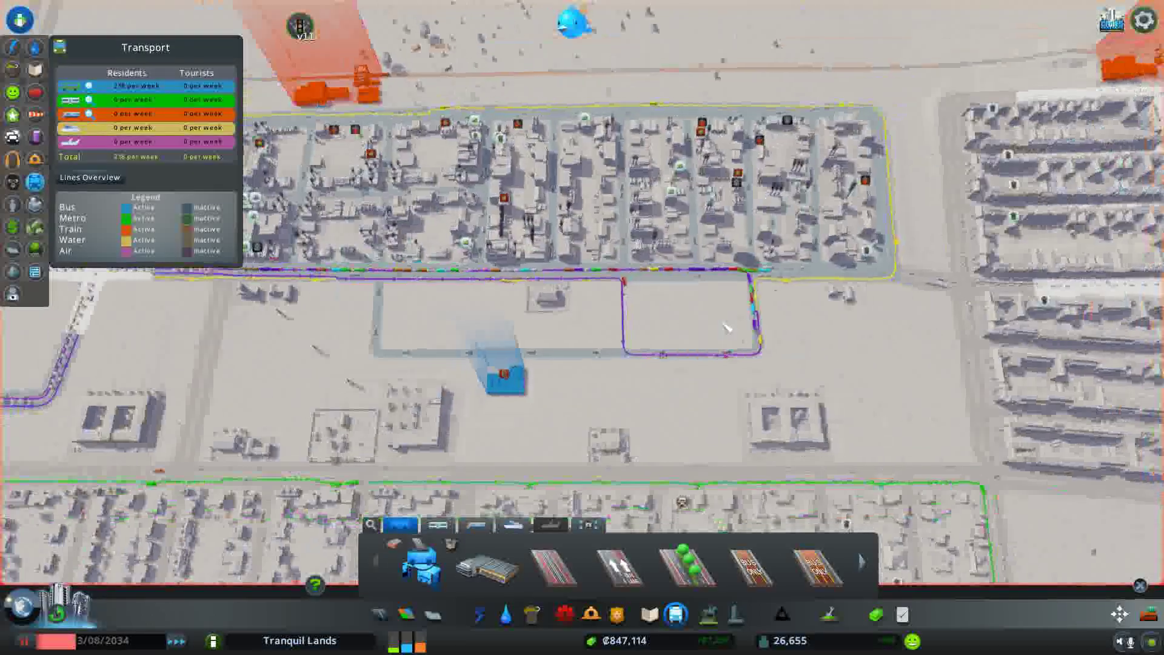
{"action": "scroll", "coordinate": [726, 328], "scroll_direction": "down", "scroll_amount": 3}
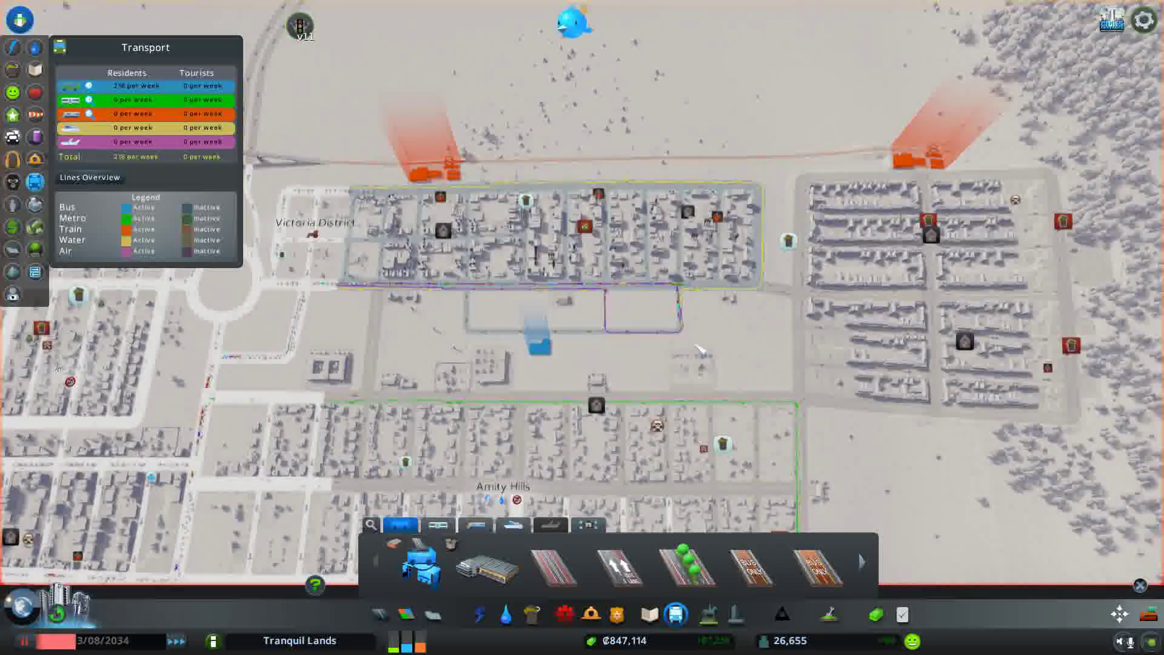
{"action": "scroll", "coordinate": [698, 349], "scroll_direction": "up", "scroll_amount": 5}
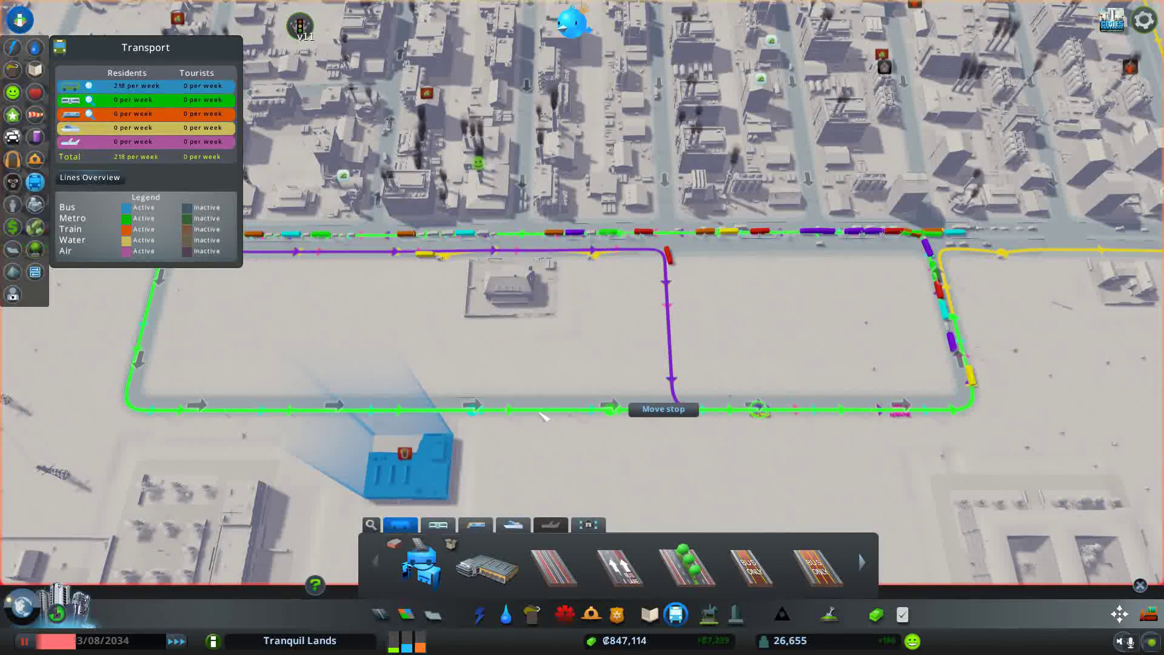
{"action": "left_click_drag", "start_coordinate": [489, 416], "coordinate": [738, 413]}
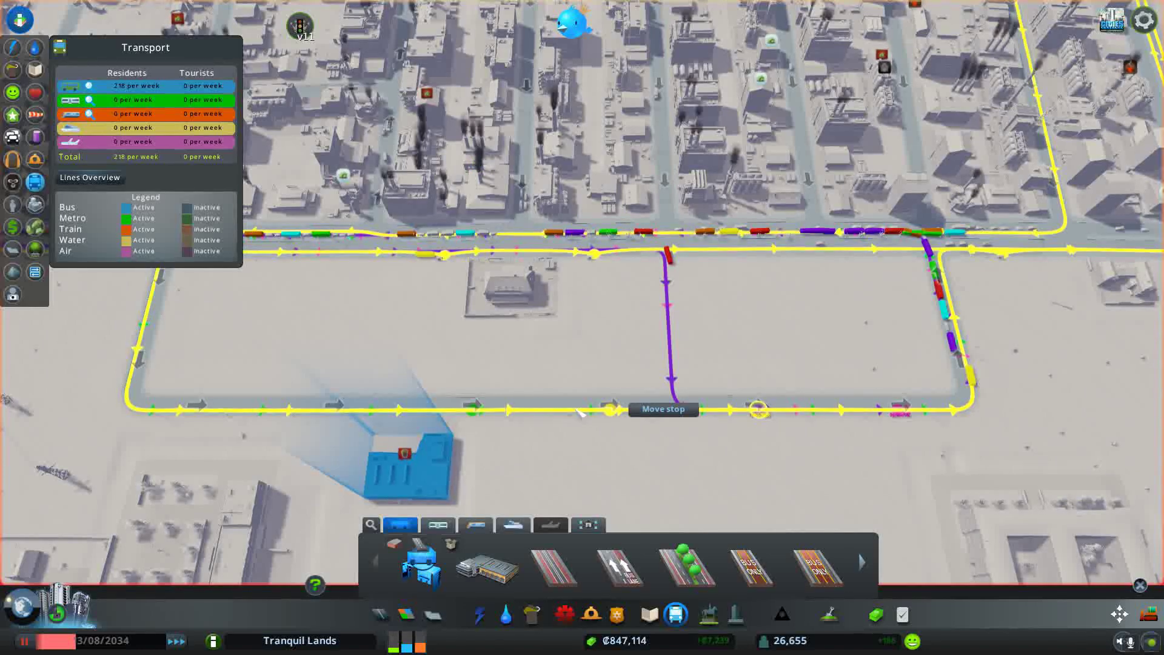
{"action": "left_click_drag", "start_coordinate": [739, 414], "coordinate": [488, 416]}
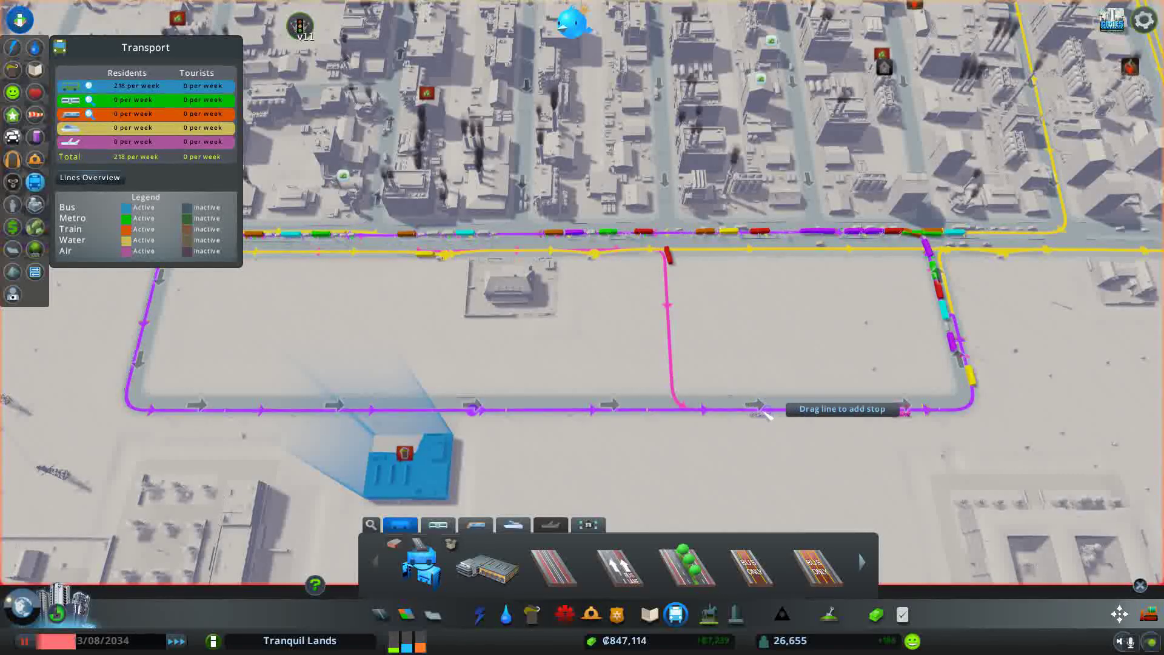
{"action": "left_click_drag", "start_coordinate": [666, 416], "coordinate": [568, 414]}
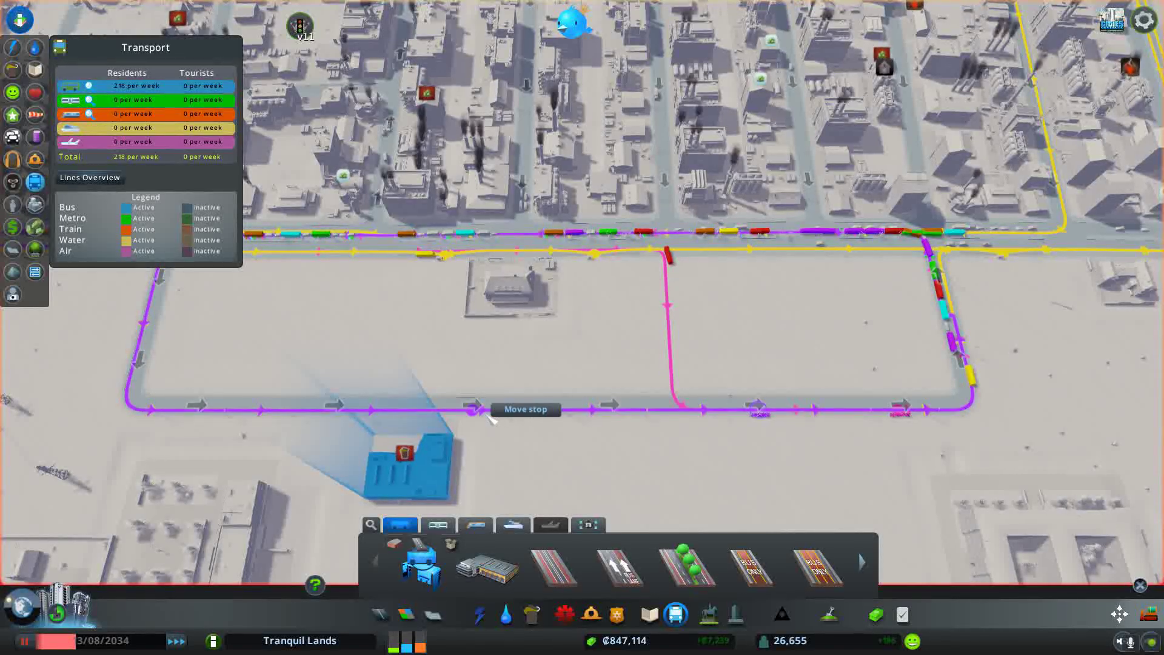
{"action": "left_click_drag", "start_coordinate": [485, 416], "coordinate": [487, 417]}
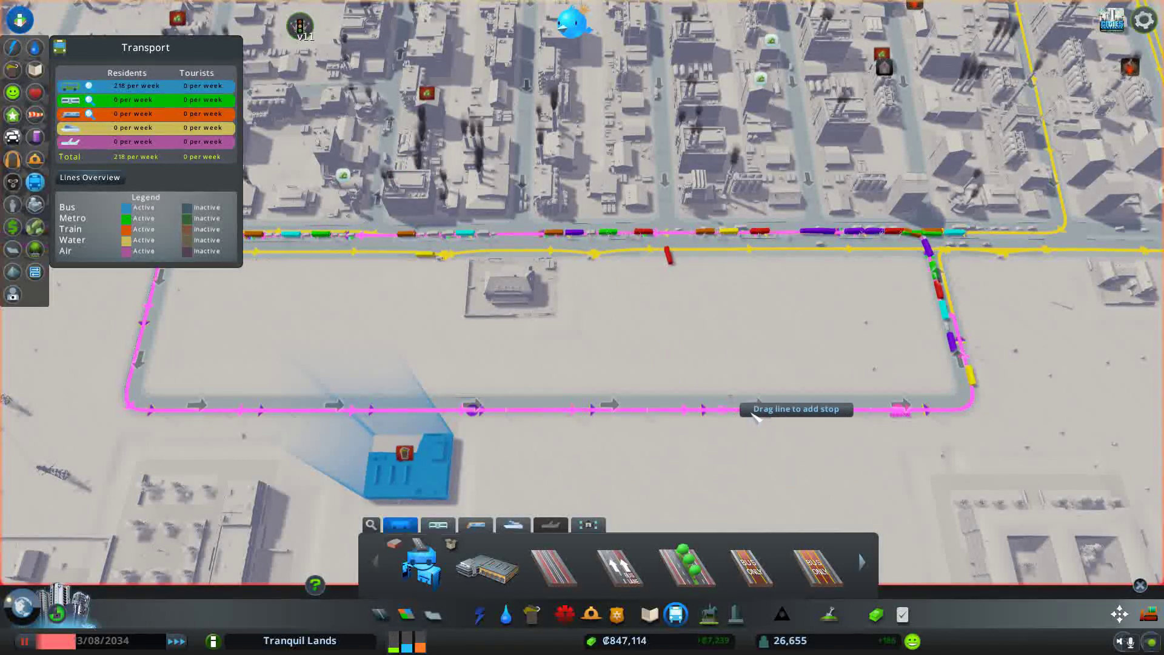
{"action": "scroll", "coordinate": [782, 411], "scroll_direction": "up", "scroll_amount": 3}
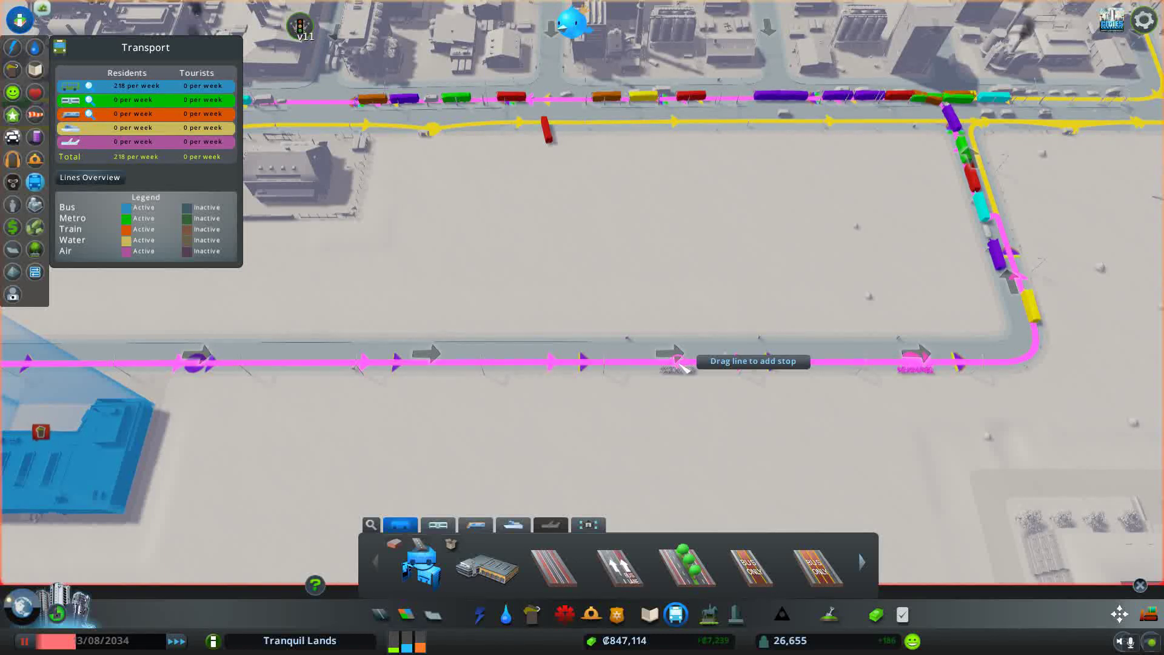
Add two stops along the lower road and close the Transport info view
{"action": "left_click", "coordinate": [902, 362]}
{"action": "left_click", "coordinate": [414, 365]}
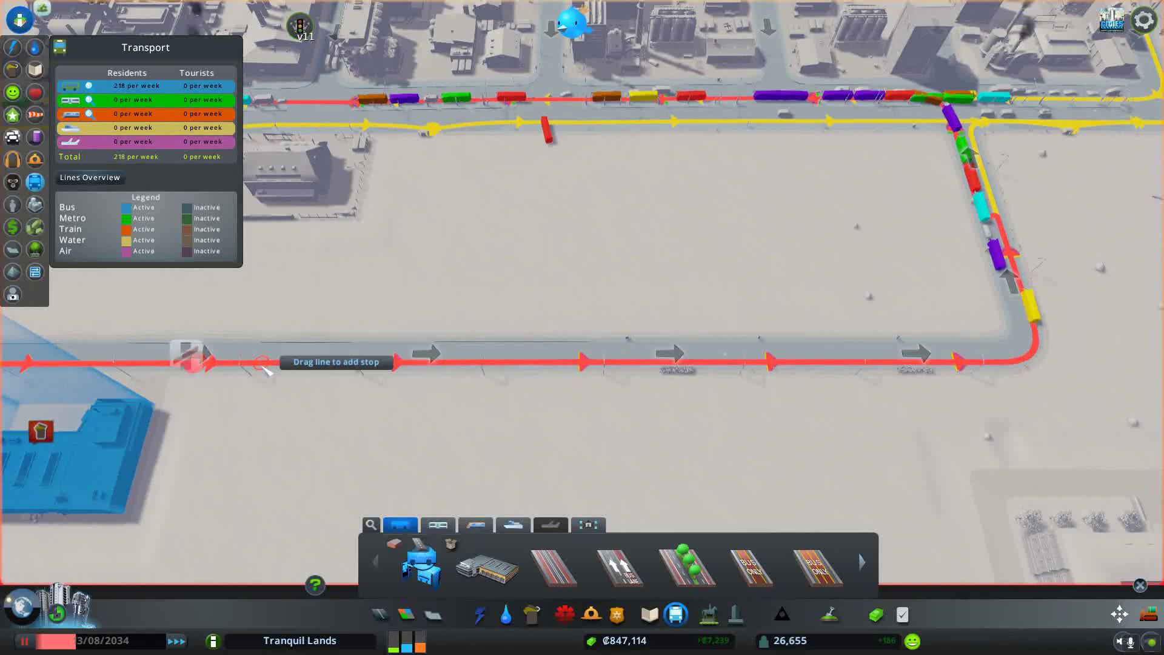
{"action": "scroll", "coordinate": [513, 423], "scroll_direction": "down", "scroll_amount": 3}
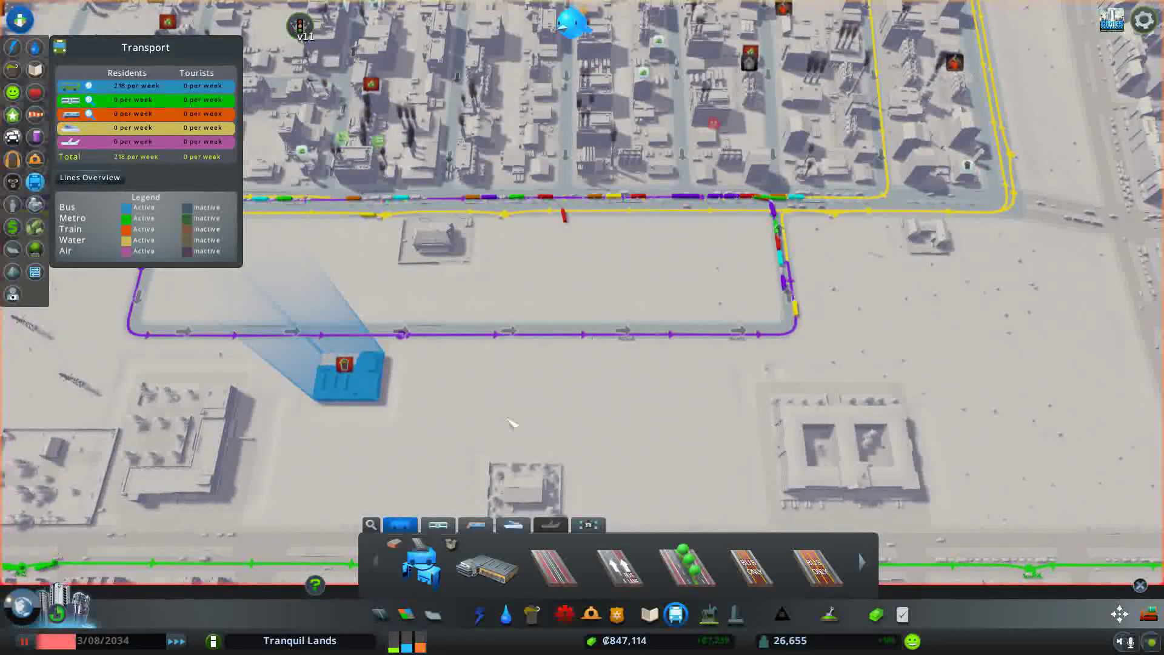
{"action": "left_click", "coordinate": [677, 614]}
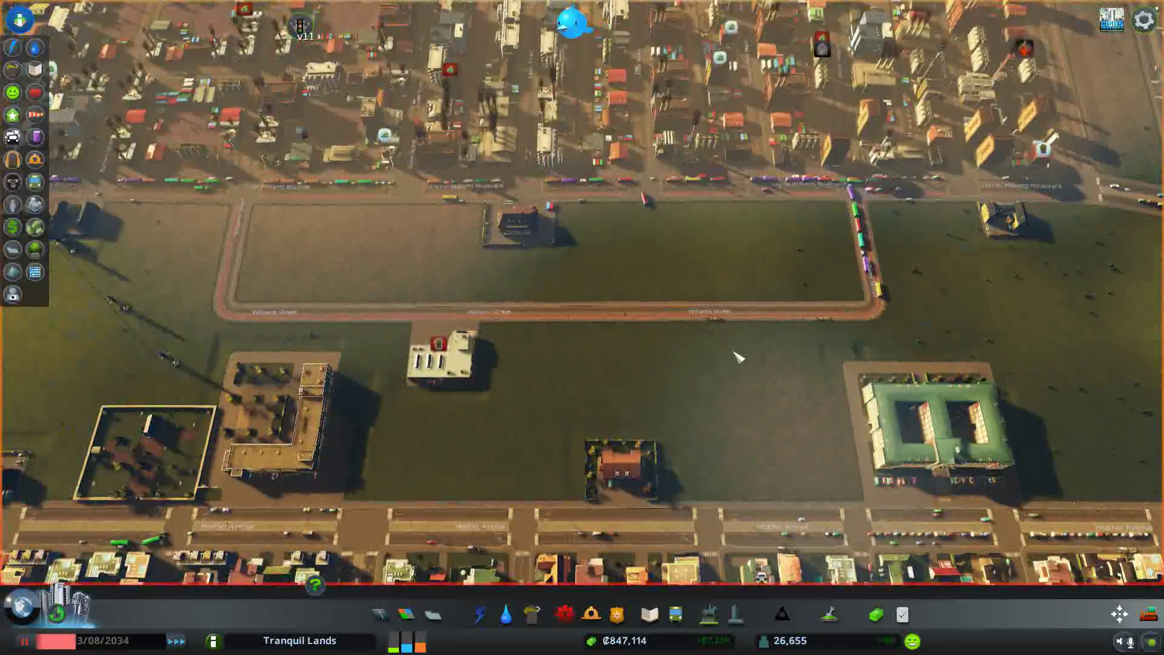
{"action": "scroll", "coordinate": [738, 357], "scroll_direction": "up", "scroll_amount": 3}
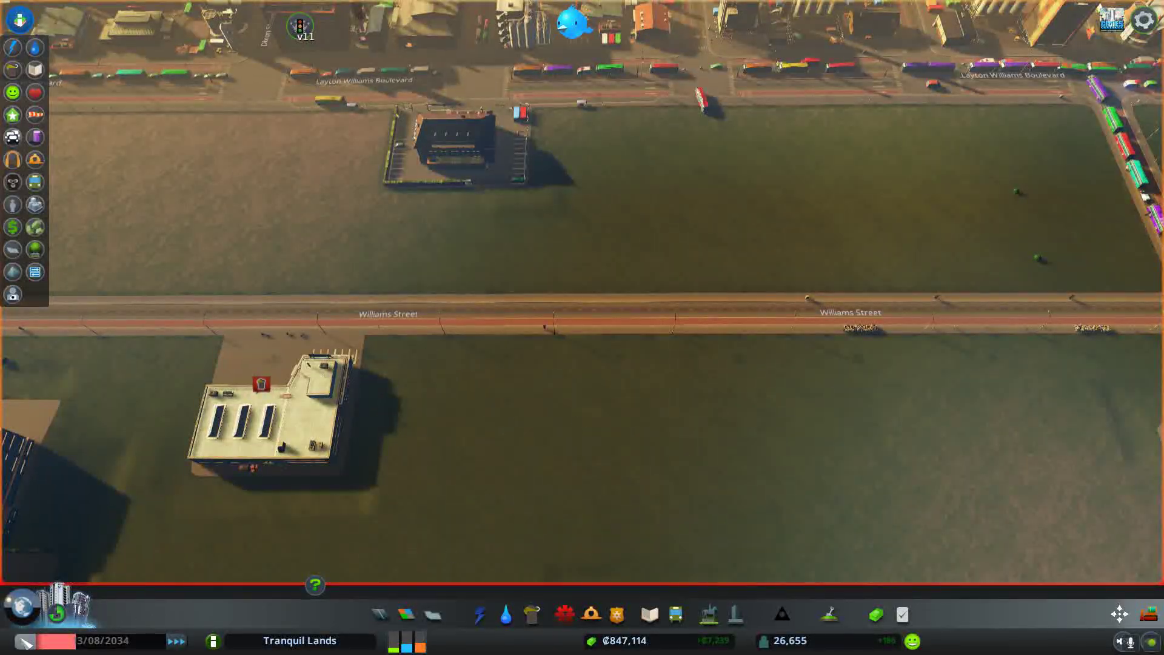
{"action": "scroll", "coordinate": [591, 435], "scroll_direction": "down", "scroll_amount": 2}
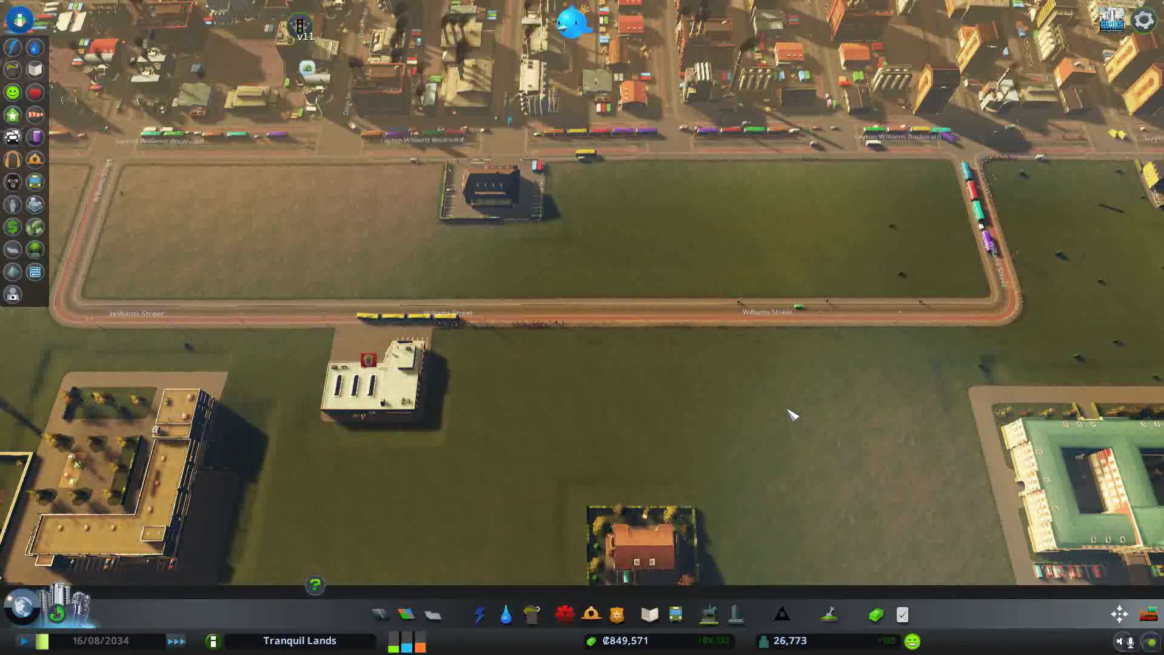
Briefly check the public transport overview and select the Bulldozer over the roundabout field
{"action": "key", "text": "d"}
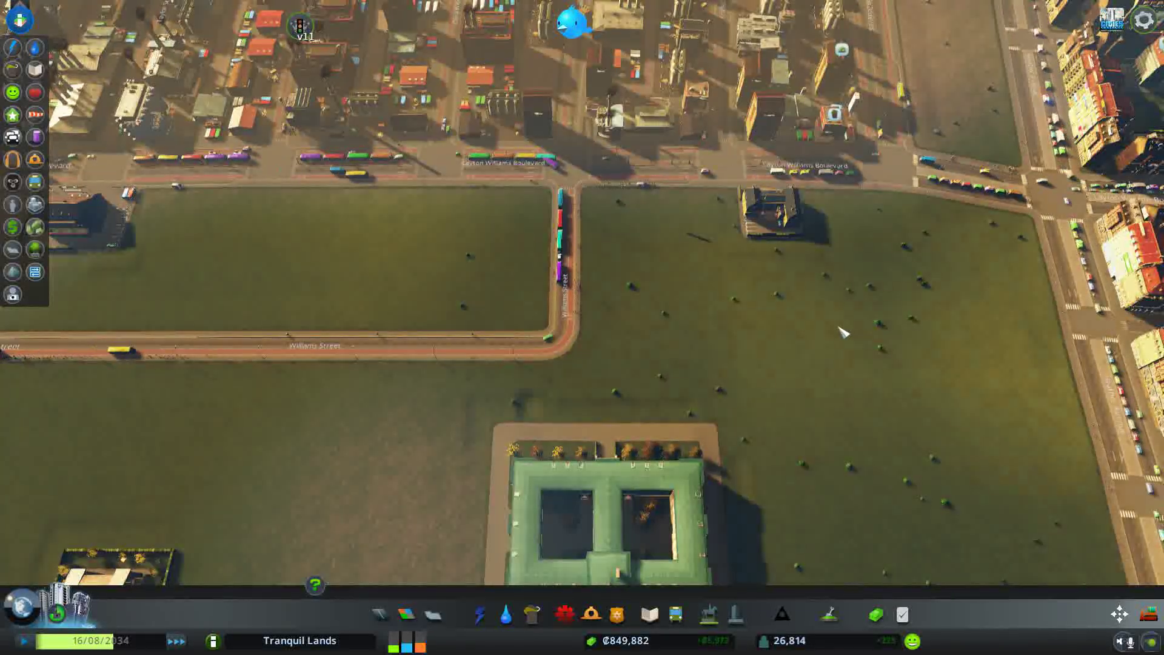
{"action": "key", "text": "w"}
{"action": "key", "text": "a"}
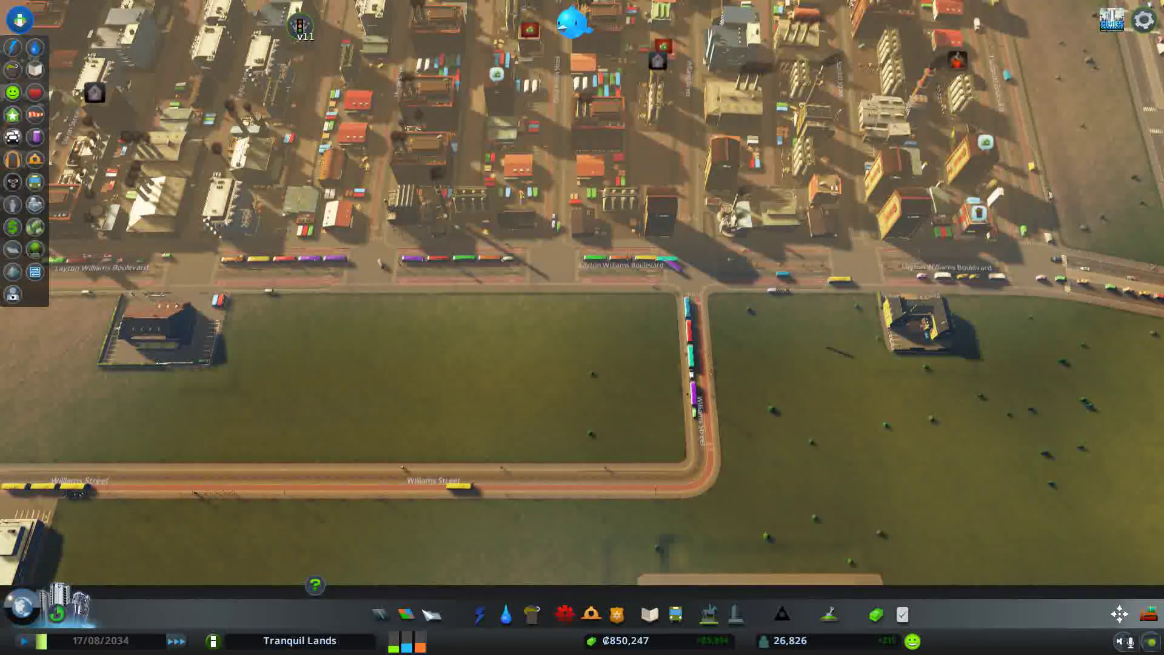
{"action": "key", "text": "t"}
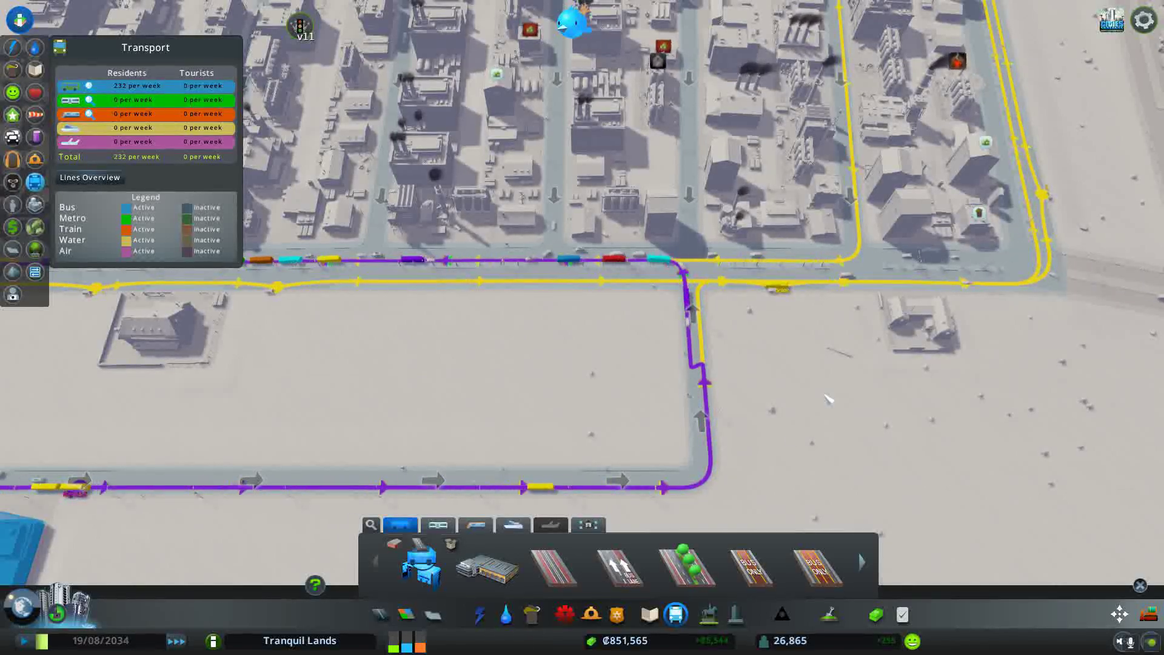
{"action": "left_click", "coordinate": [676, 618]}
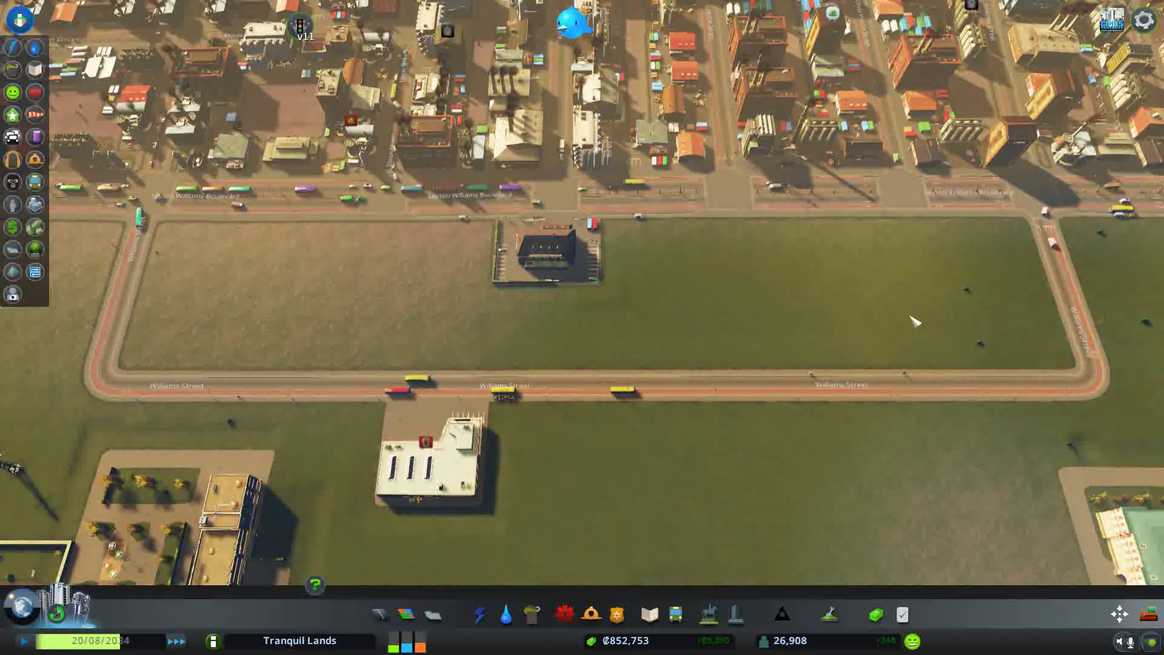
{"action": "scroll", "coordinate": [915, 319], "scroll_direction": "down", "scroll_amount": 5}
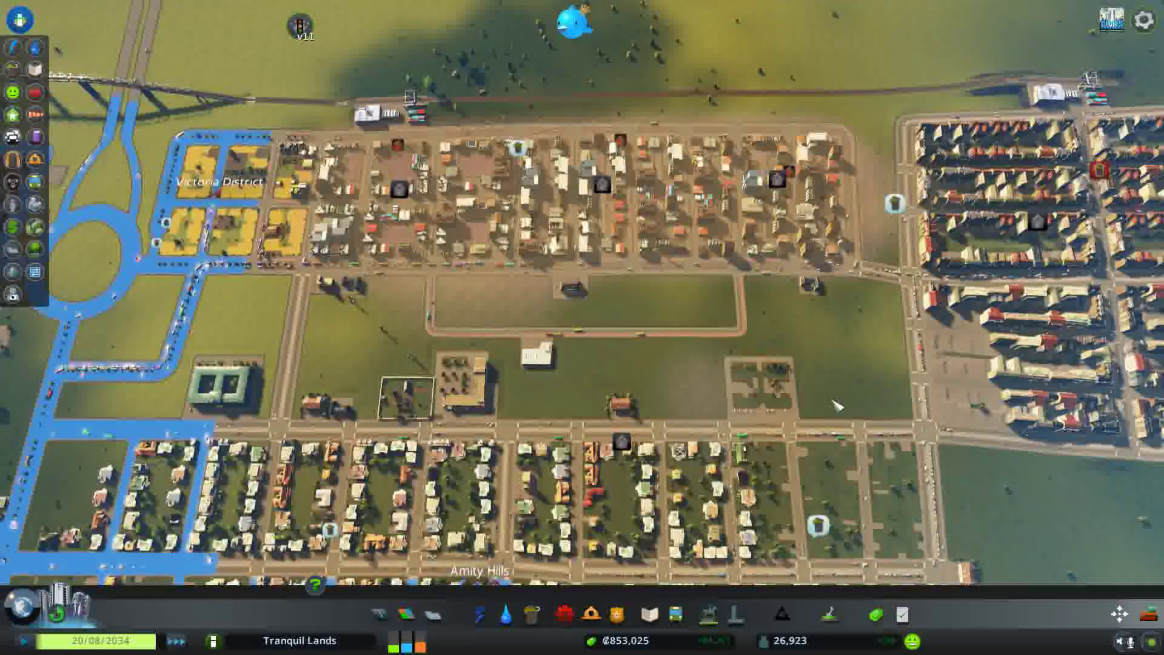
{"action": "scroll", "coordinate": [835, 406], "scroll_direction": "down", "scroll_amount": 3}
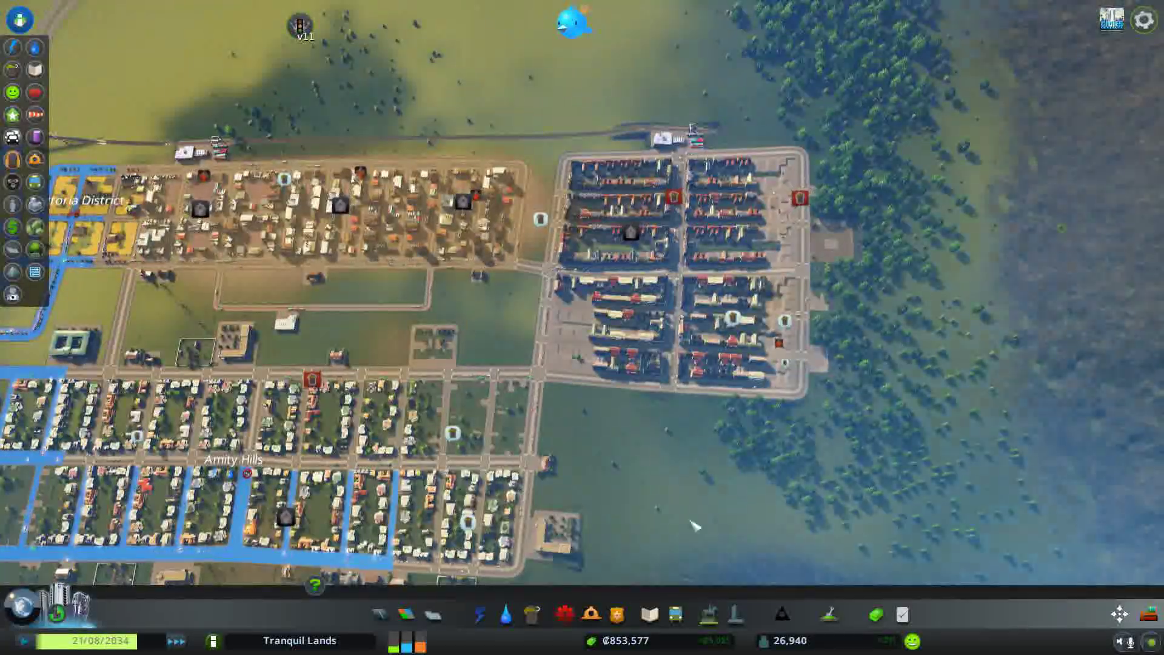
{"action": "scroll", "coordinate": [738, 509], "scroll_direction": "up", "scroll_amount": 3}
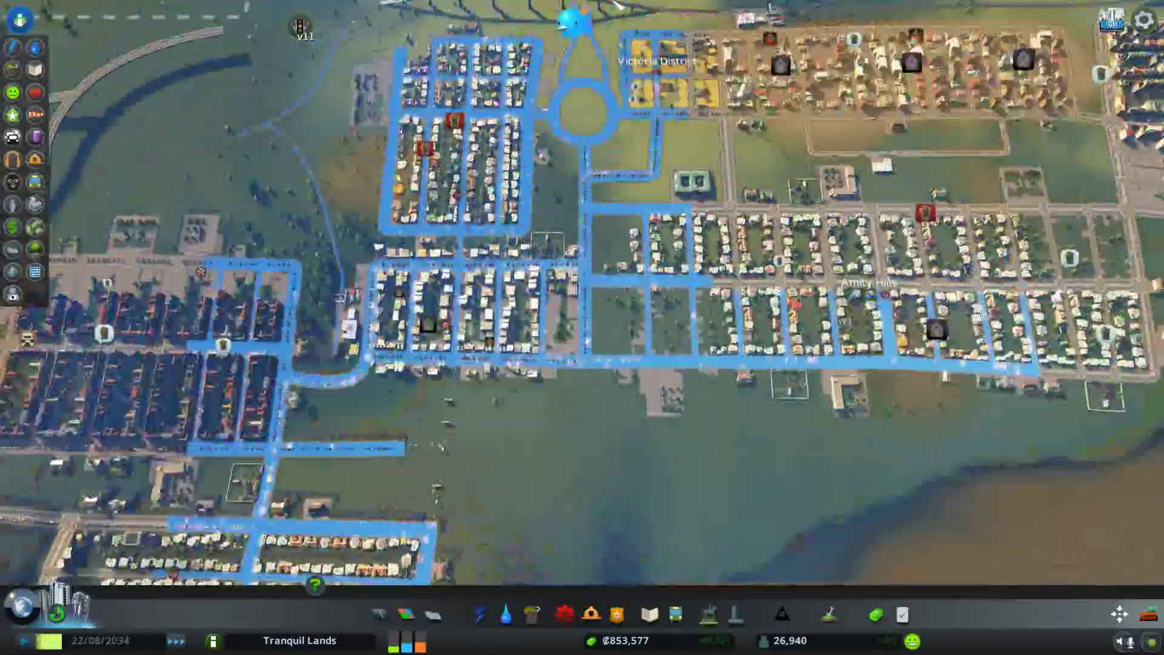
{"action": "scroll", "coordinate": [631, 313], "scroll_direction": "up", "scroll_amount": 5}
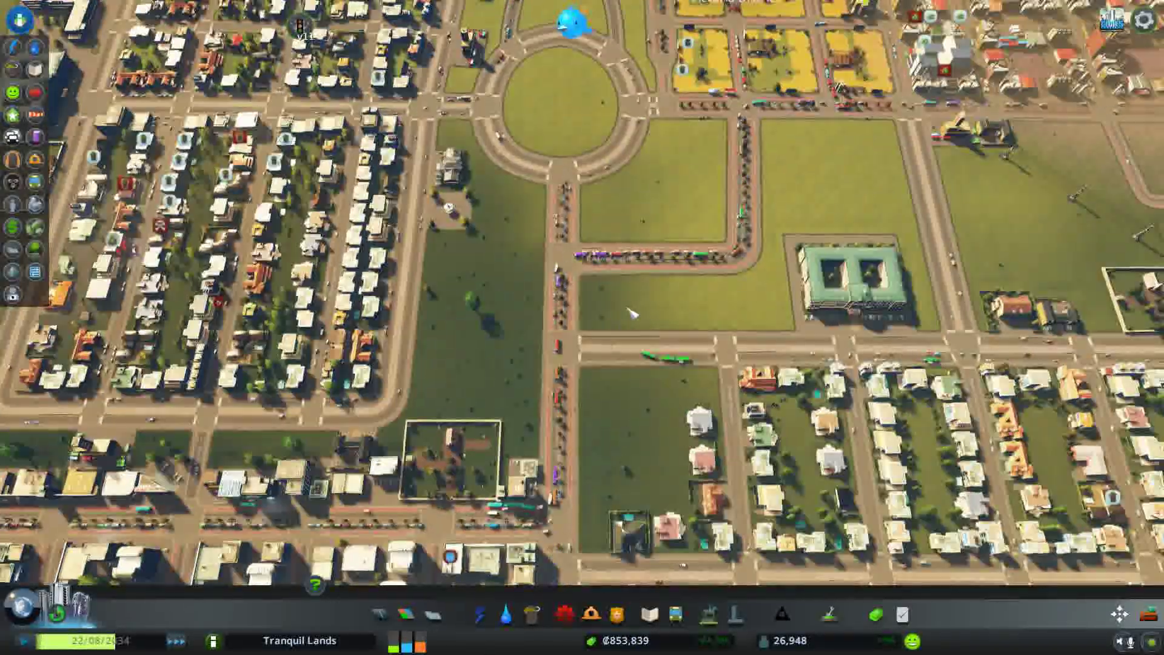
{"action": "scroll", "coordinate": [630, 313], "scroll_direction": "up", "scroll_amount": 2}
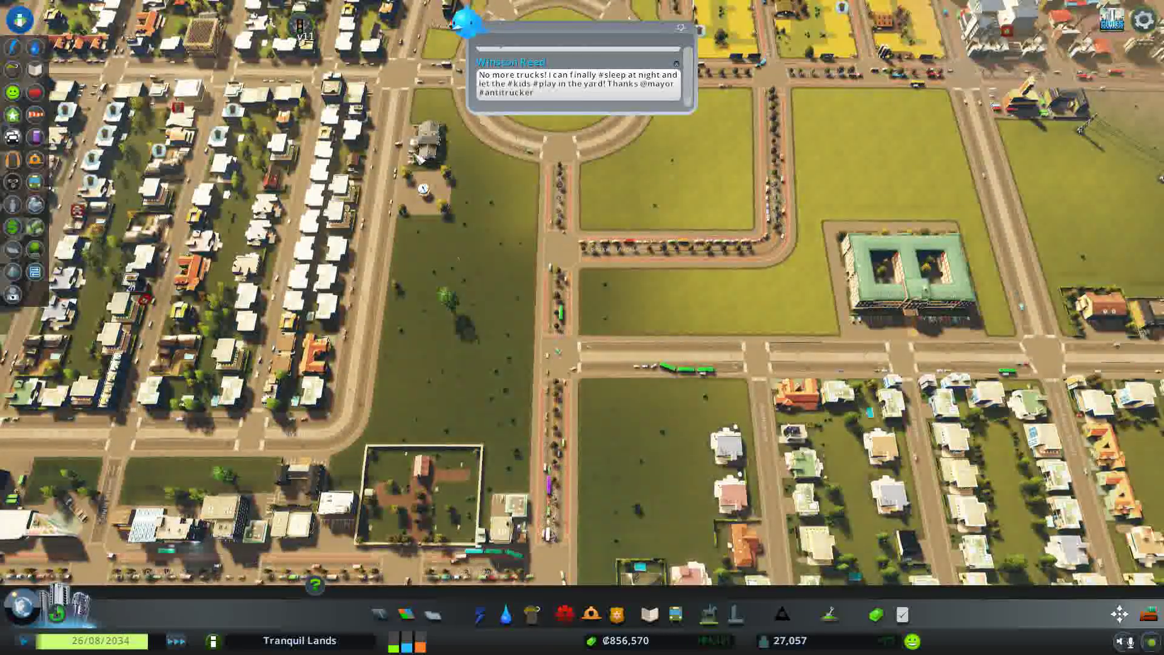
{"action": "scroll", "coordinate": [1148, 615], "scroll_direction": "up", "scroll_amount": 5}
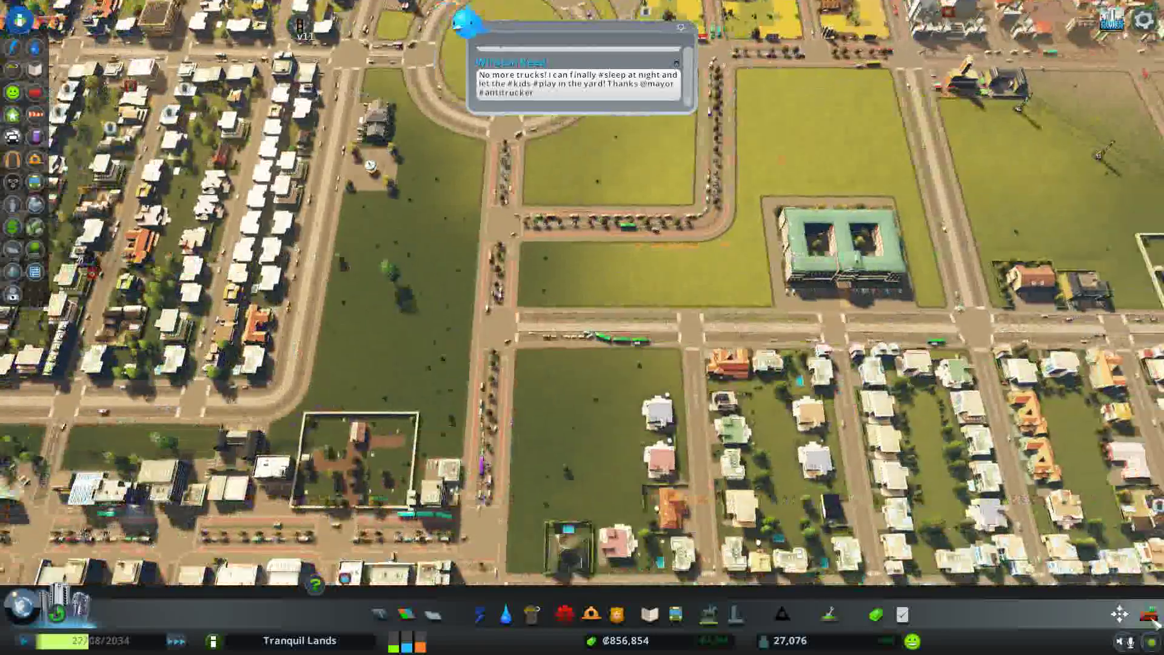
{"action": "left_click", "coordinate": [1148, 615]}
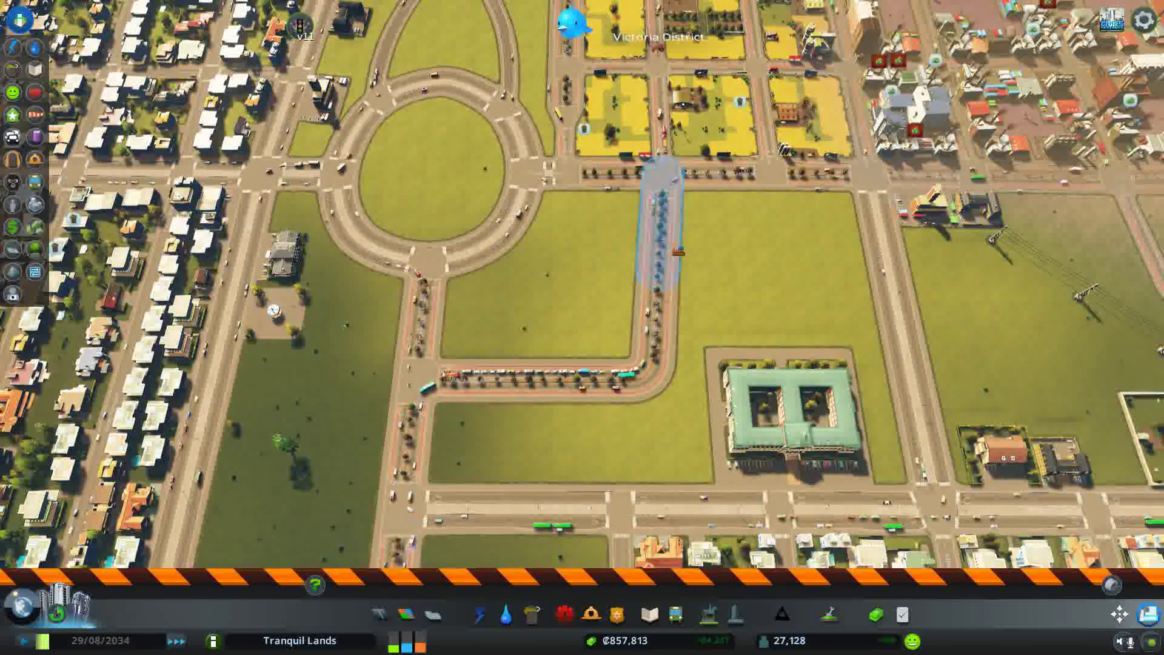
Bulldoze the hooked road in the field, including its last piece by the avenue
{"action": "left_click_drag", "start_coordinate": [661, 227], "coordinate": [477, 382]}
{"action": "left_click", "coordinate": [477, 381]}
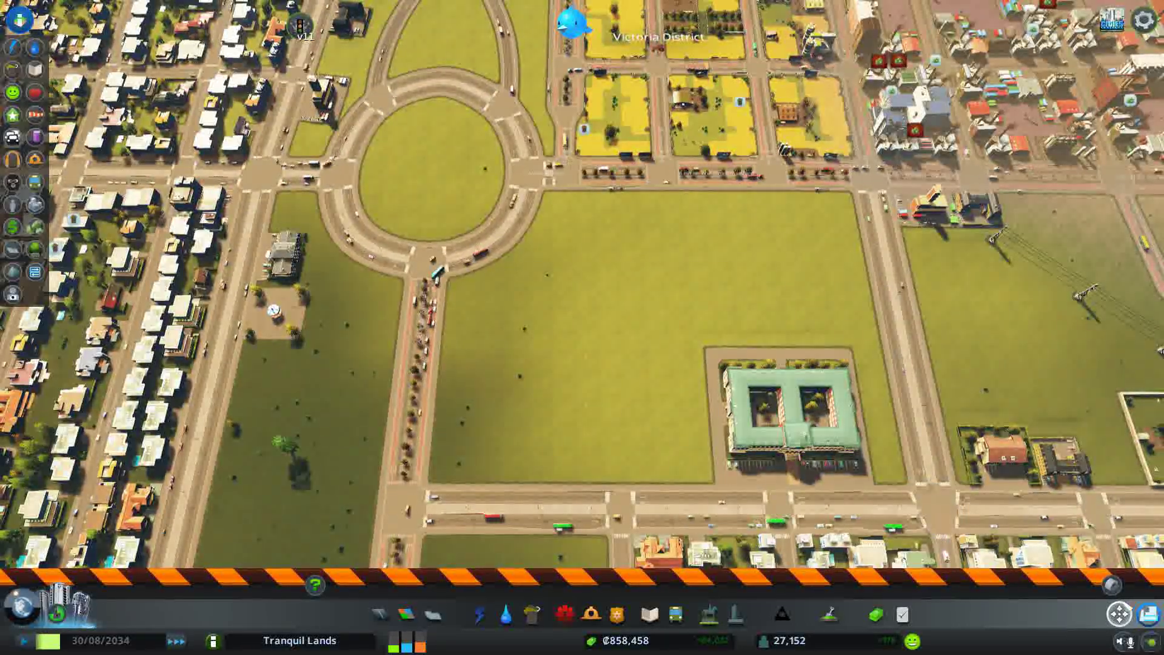
{"action": "left_click", "coordinate": [1149, 616]}
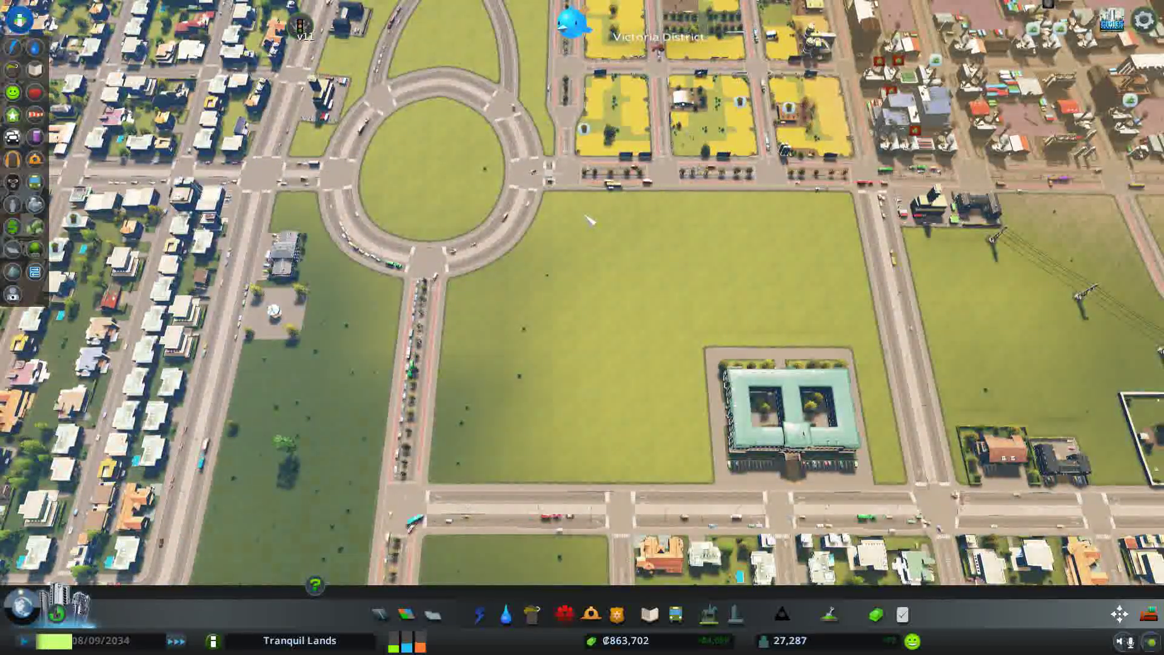
Pan south past the roundabout and turn bulldoze mode back on
{"action": "key", "text": "a"}
{"action": "key", "text": "s"}
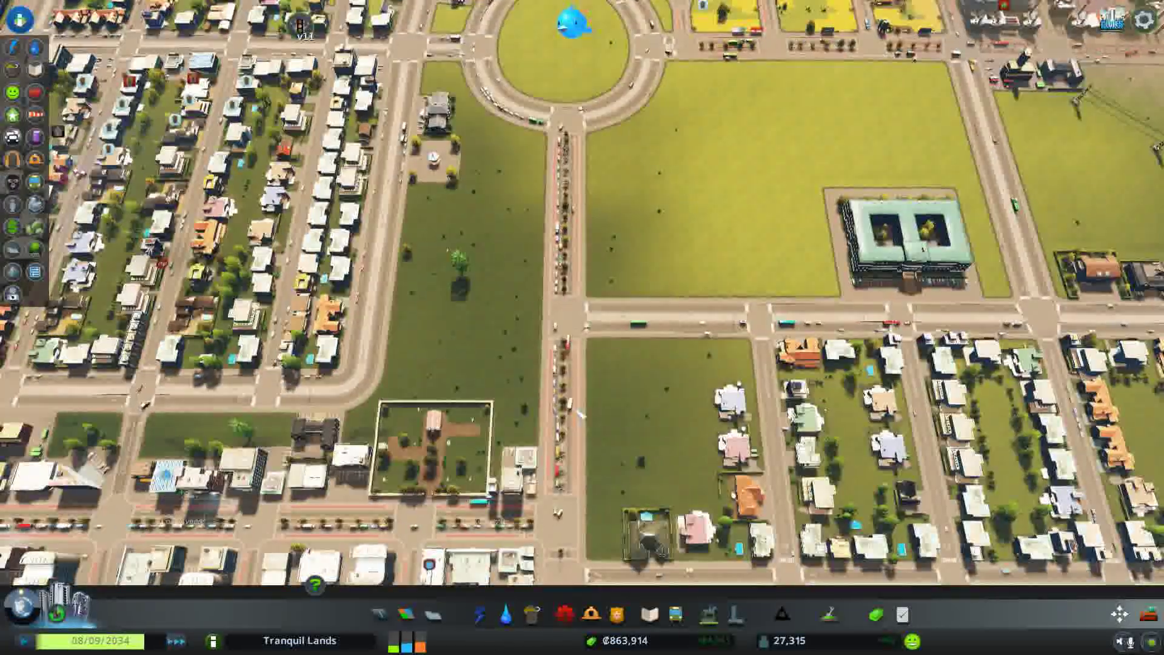
{"action": "key", "text": "s"}
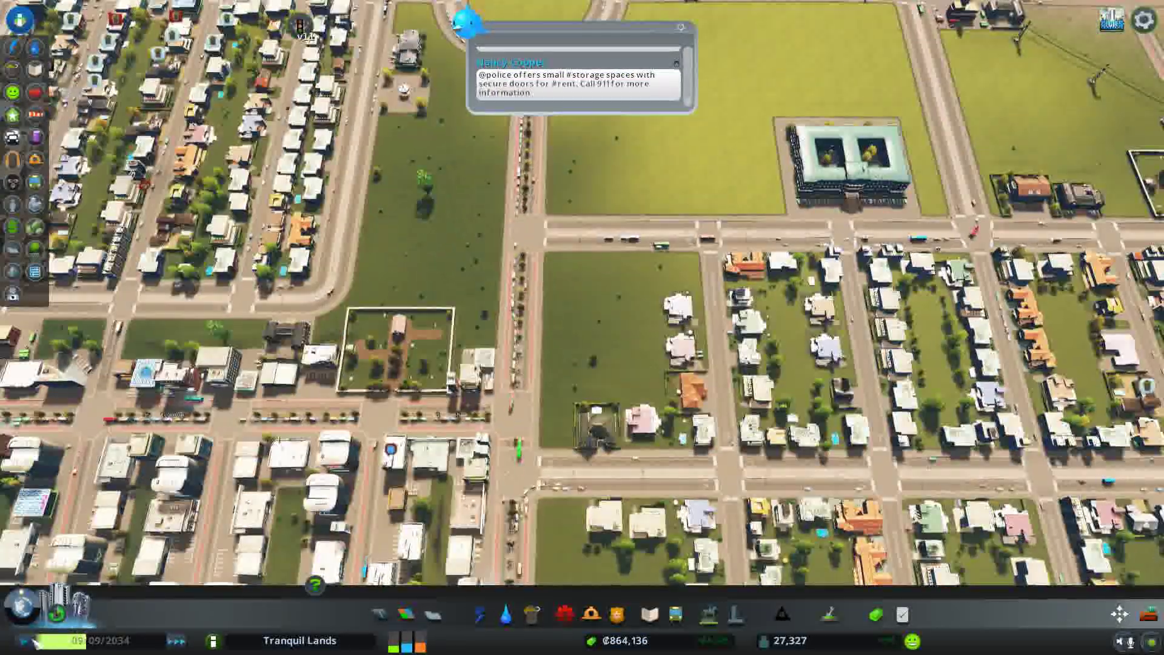
{"action": "key", "text": "space"}
{"action": "key", "text": "w"}
{"action": "key", "text": "d"}
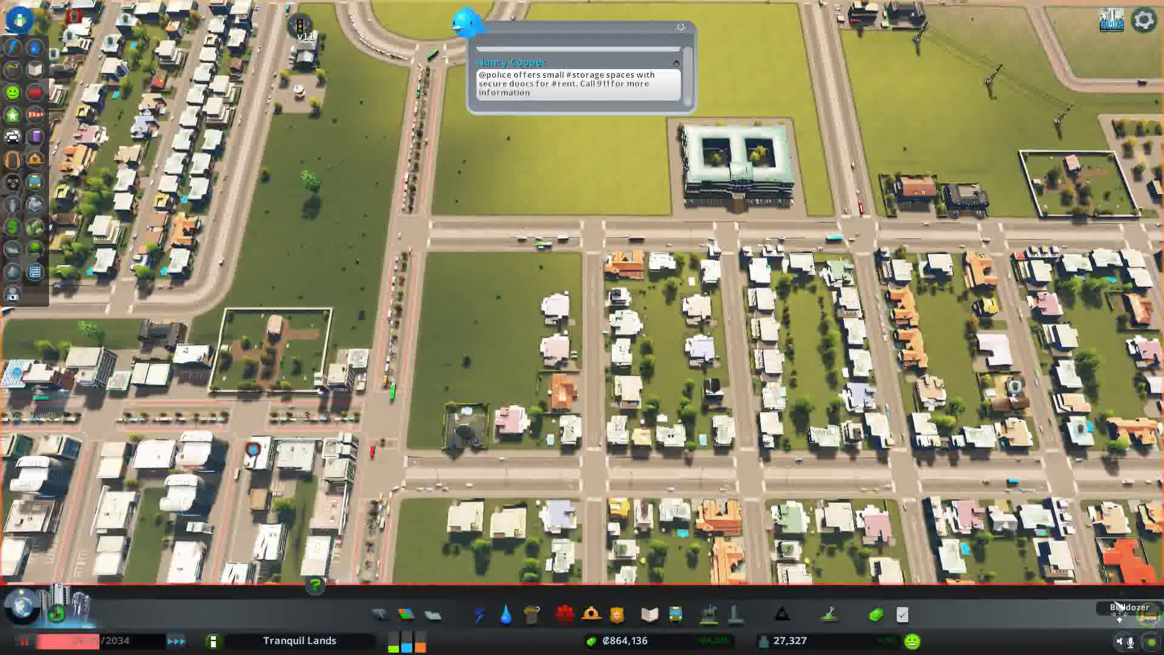
{"action": "key", "text": "b"}
{"action": "key", "text": "w"}
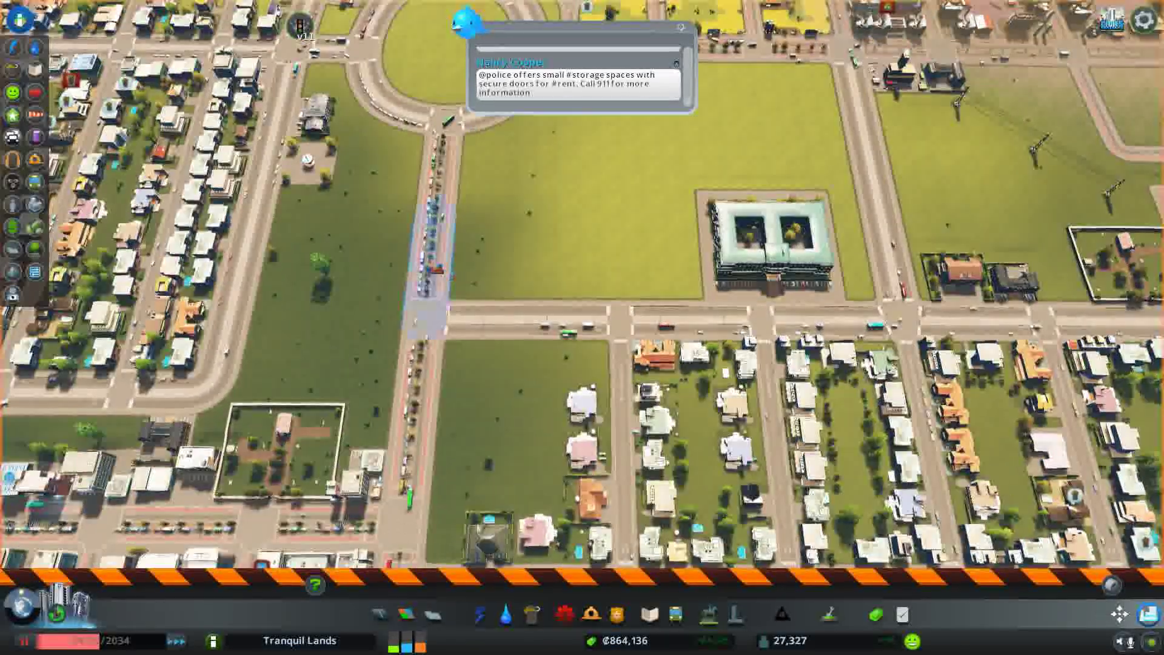
Bulldoze all three pieces of the straight road running south from the roundabout
{"action": "left_click", "coordinate": [432, 269]}
{"action": "left_click", "coordinate": [465, 320]}
{"action": "left_click", "coordinate": [420, 373]}
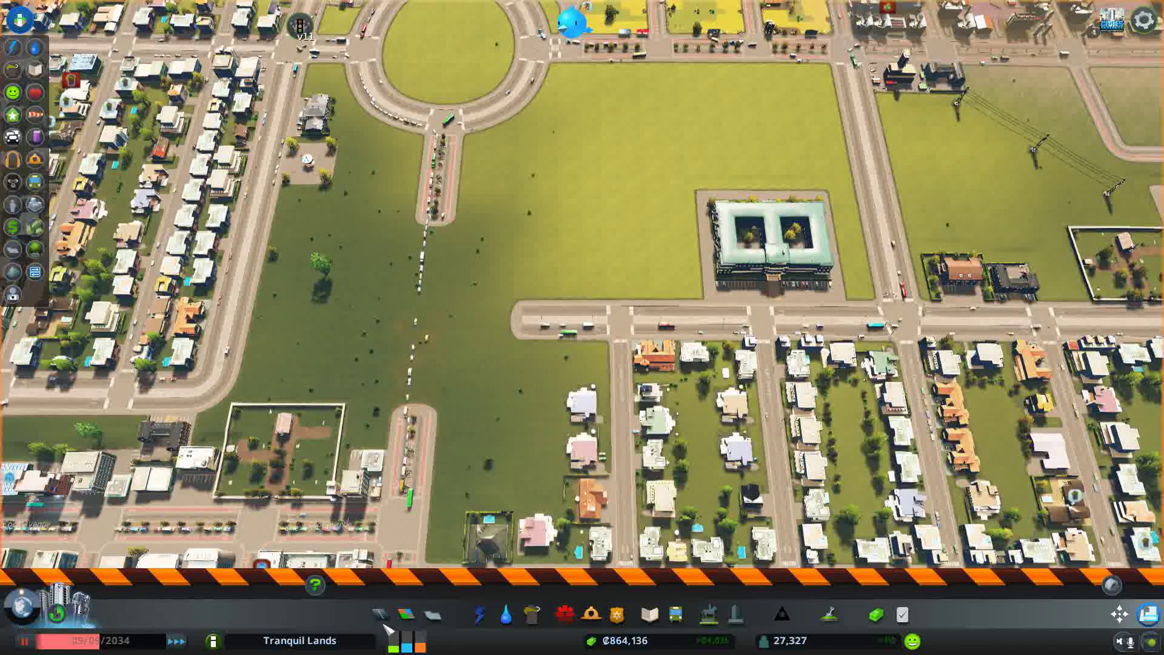
{"action": "left_click", "coordinate": [383, 622]}
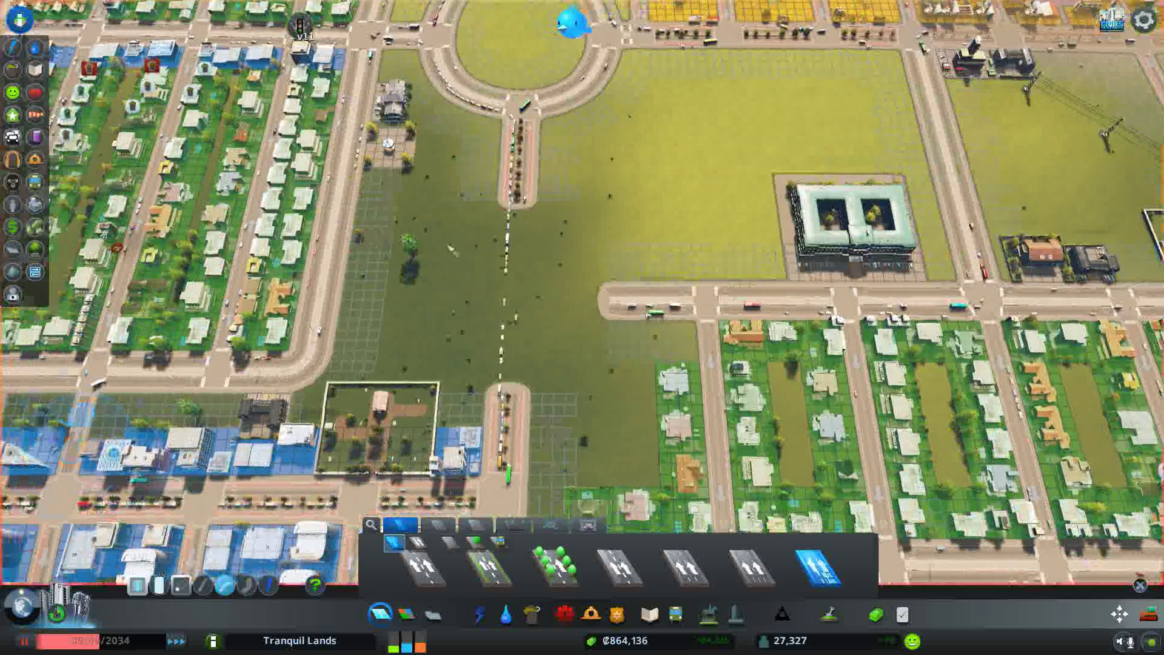
Draw curved road pieces around the cleared field into a closed circle joining the east road
{"action": "key", "text": "a"}
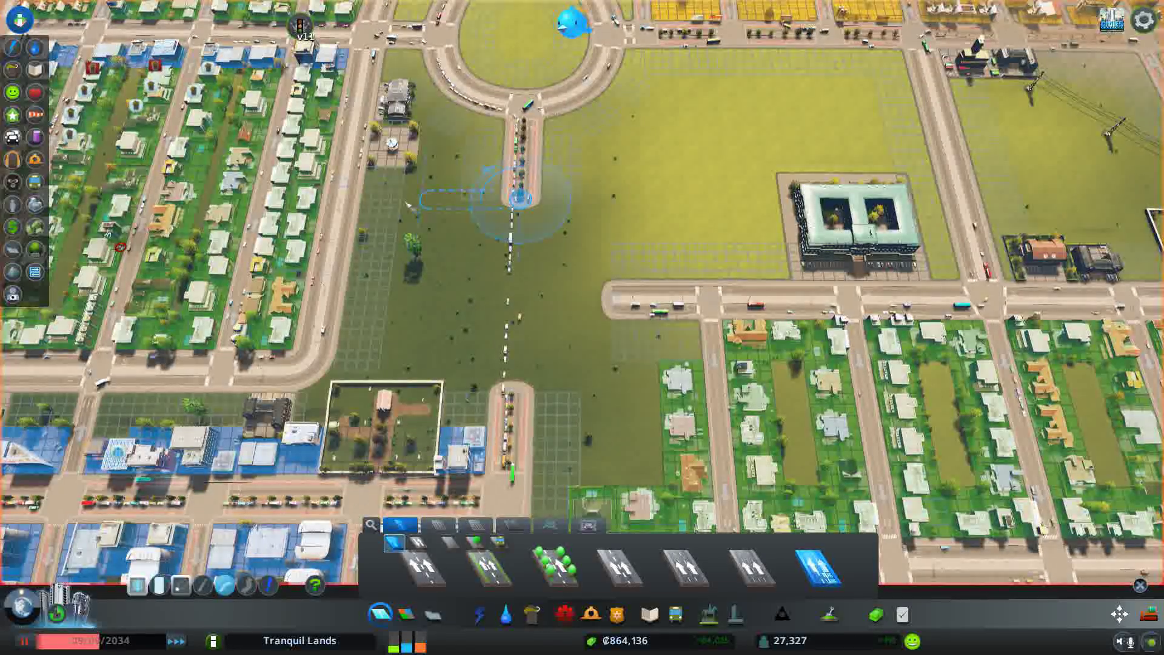
{"action": "left_click", "coordinate": [391, 202]}
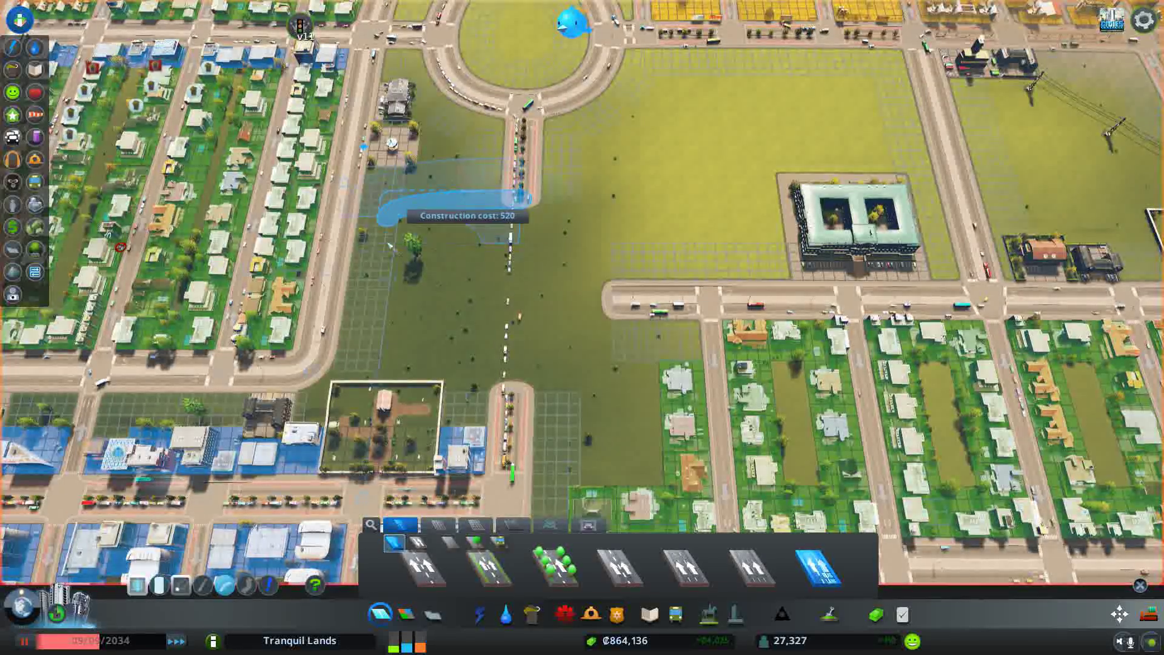
{"action": "right_click", "coordinate": [393, 275]}
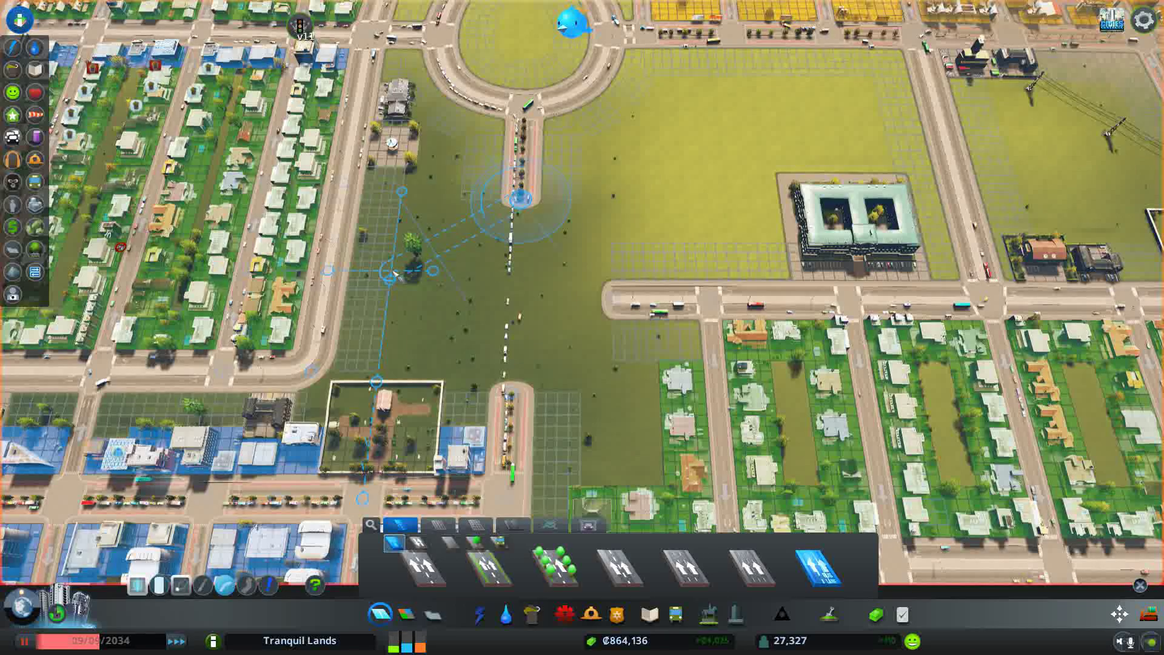
{"action": "left_click", "coordinate": [405, 197]}
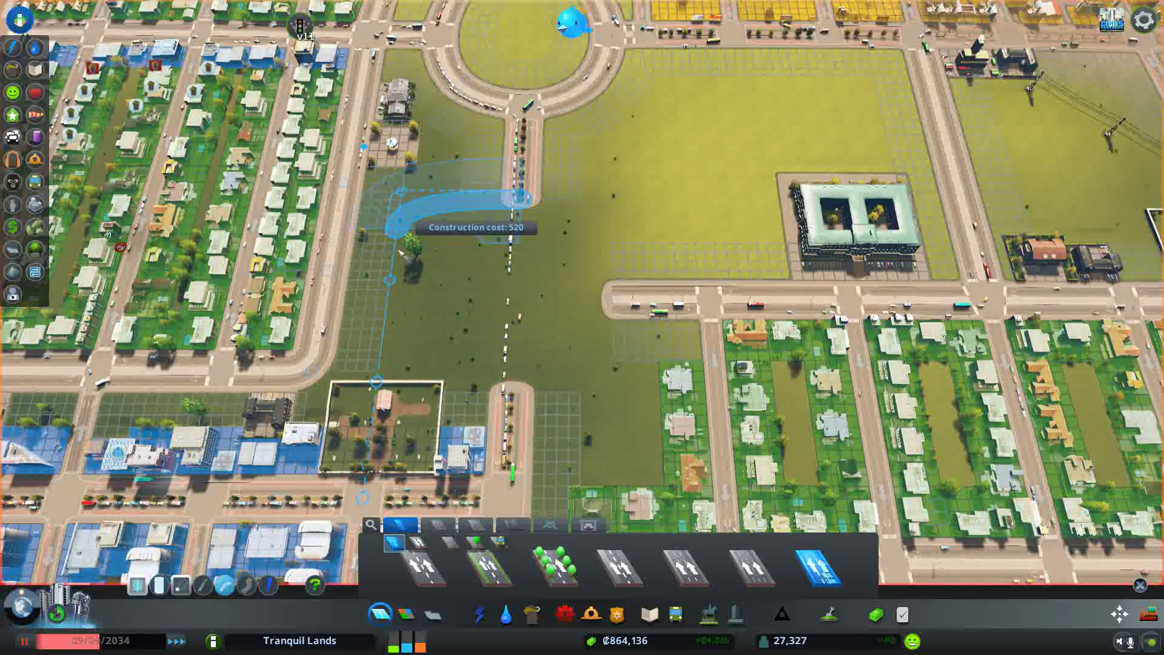
{"action": "left_click", "coordinate": [393, 285]}
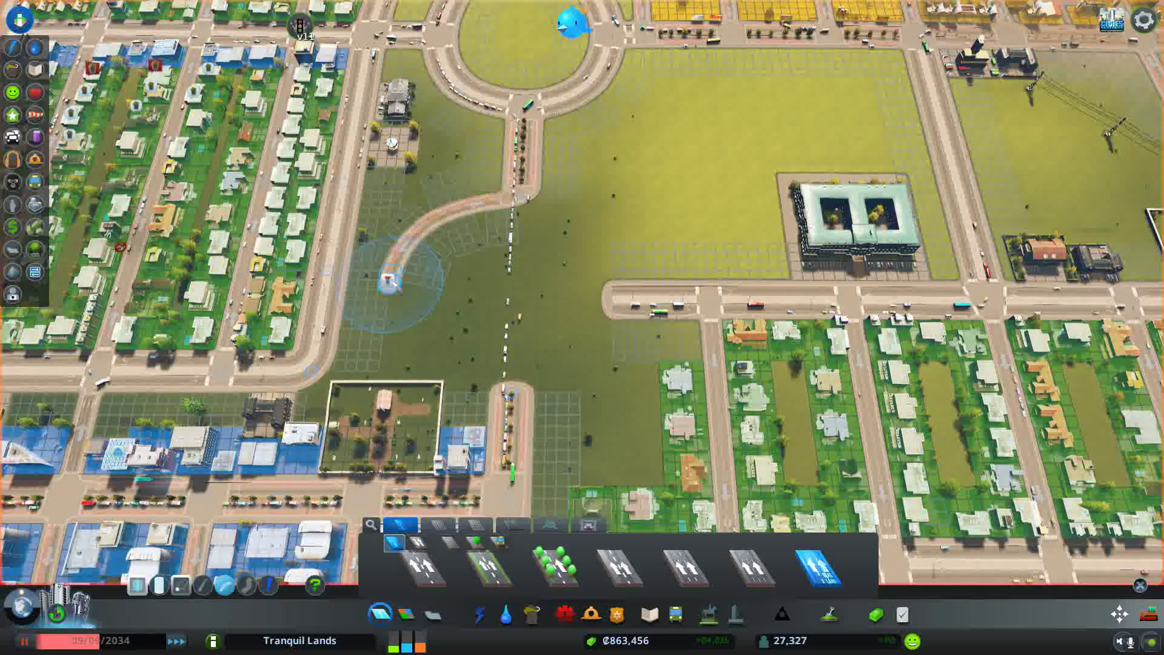
{"action": "left_click", "coordinate": [390, 372]}
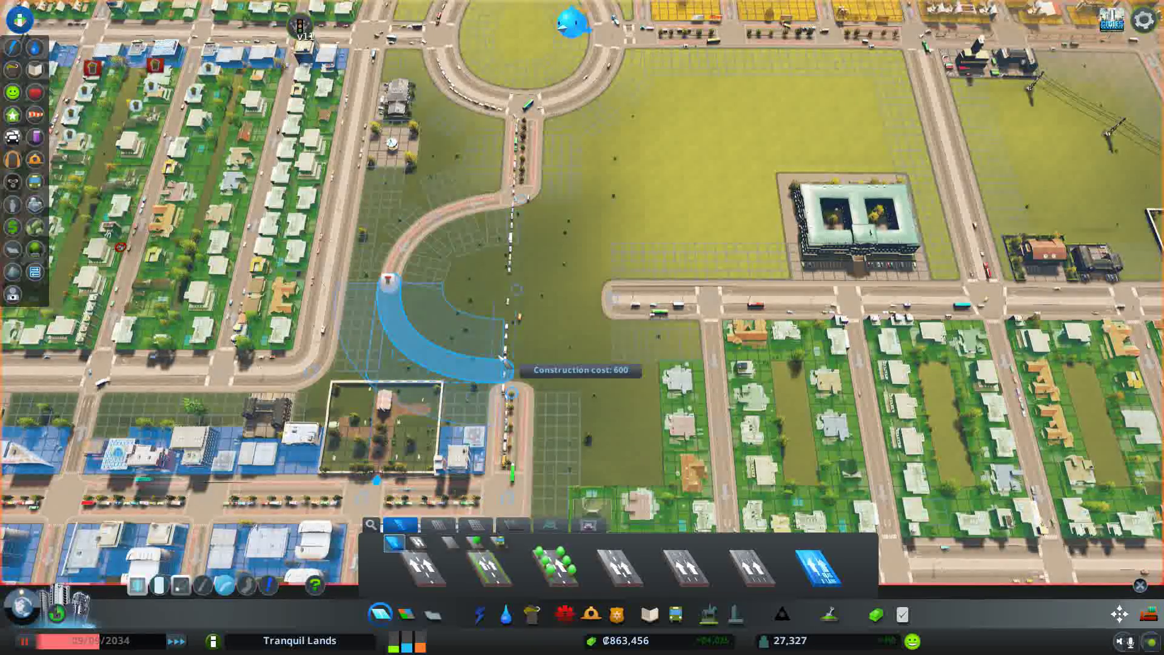
{"action": "left_click", "coordinate": [504, 362]}
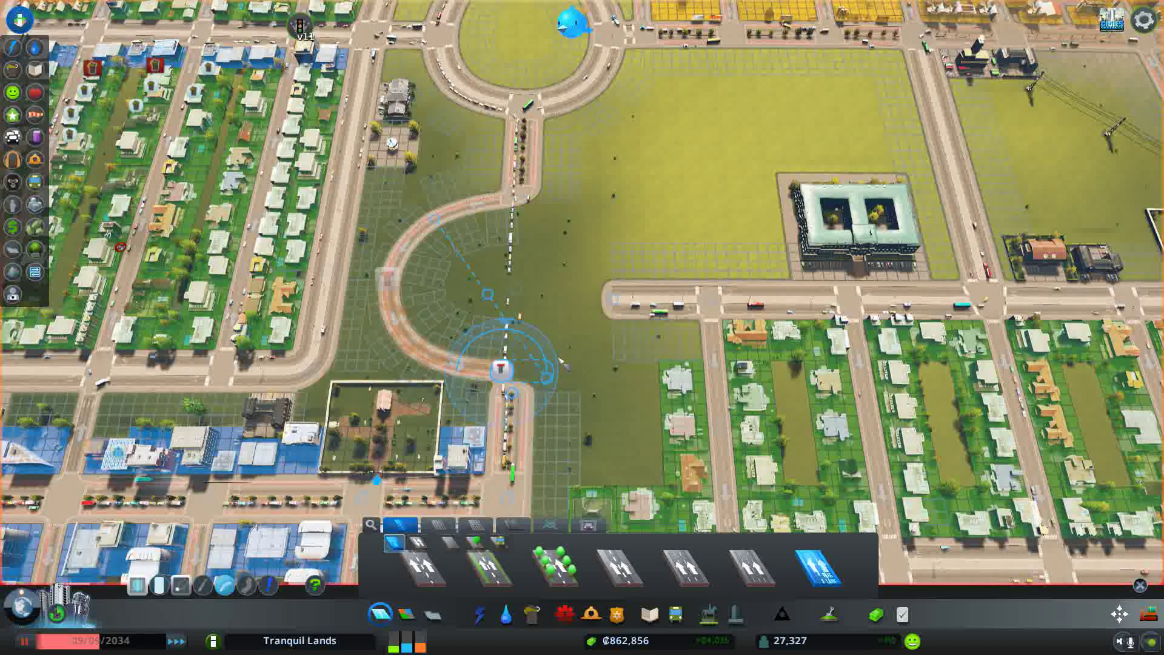
{"action": "left_click", "coordinate": [614, 366]}
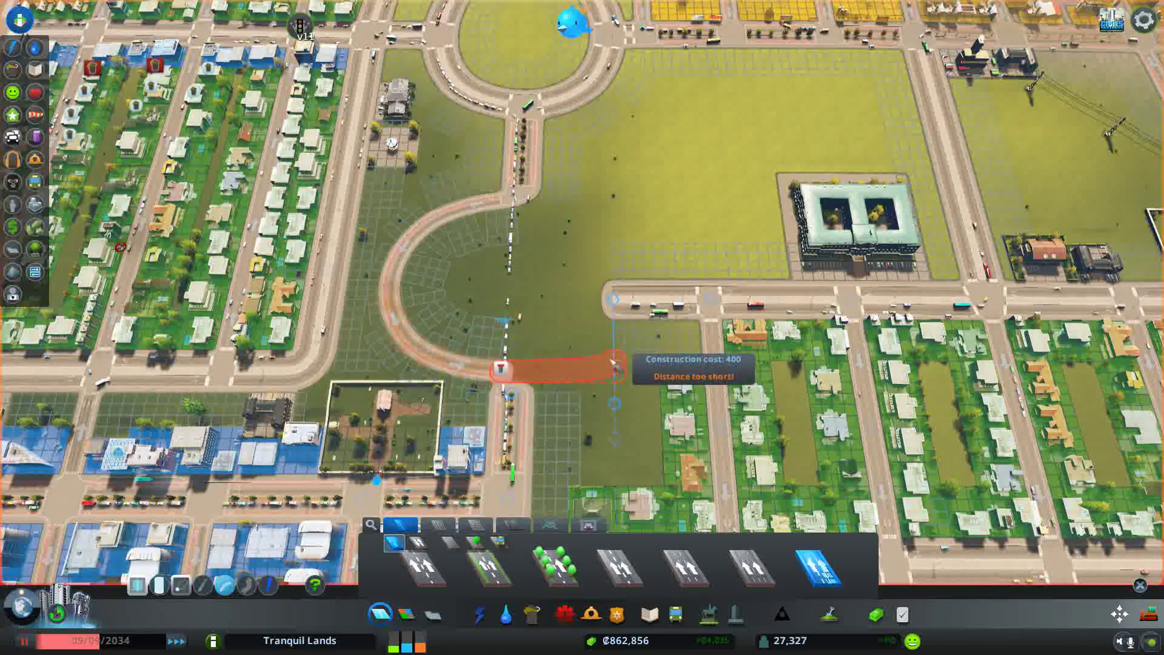
{"action": "left_click", "coordinate": [611, 295]}
{"action": "left_click", "coordinate": [612, 199]}
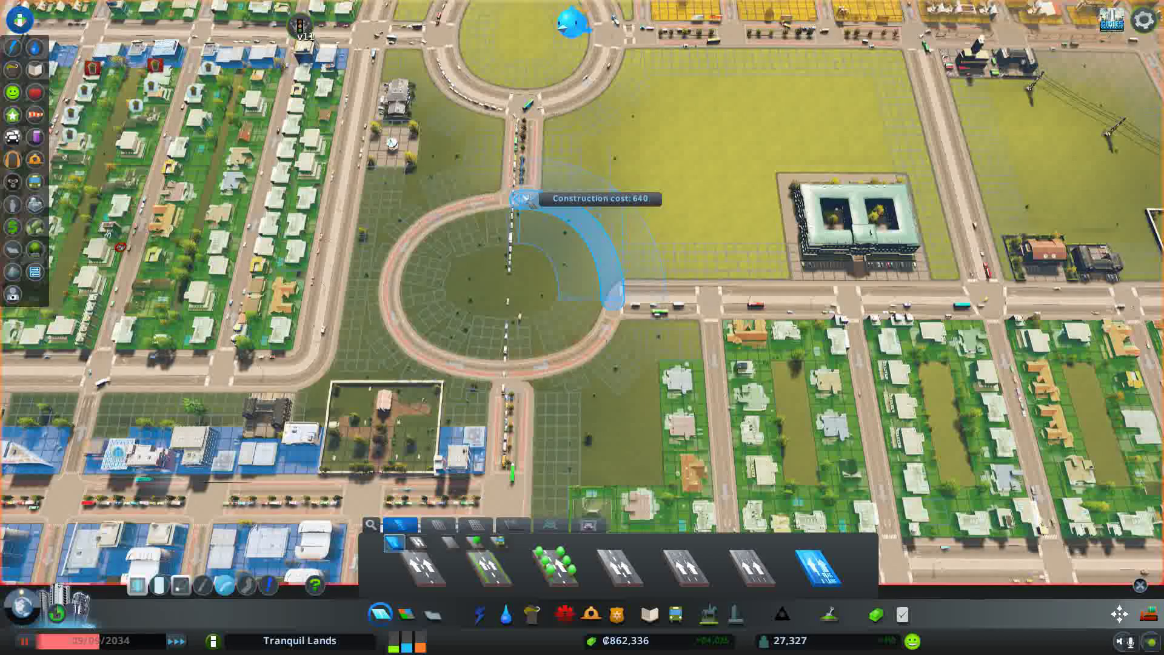
{"action": "left_click", "coordinate": [520, 199]}
Bulldoze the road stretch south of the new roundabout and return to small roads
{"action": "key", "text": "s"}
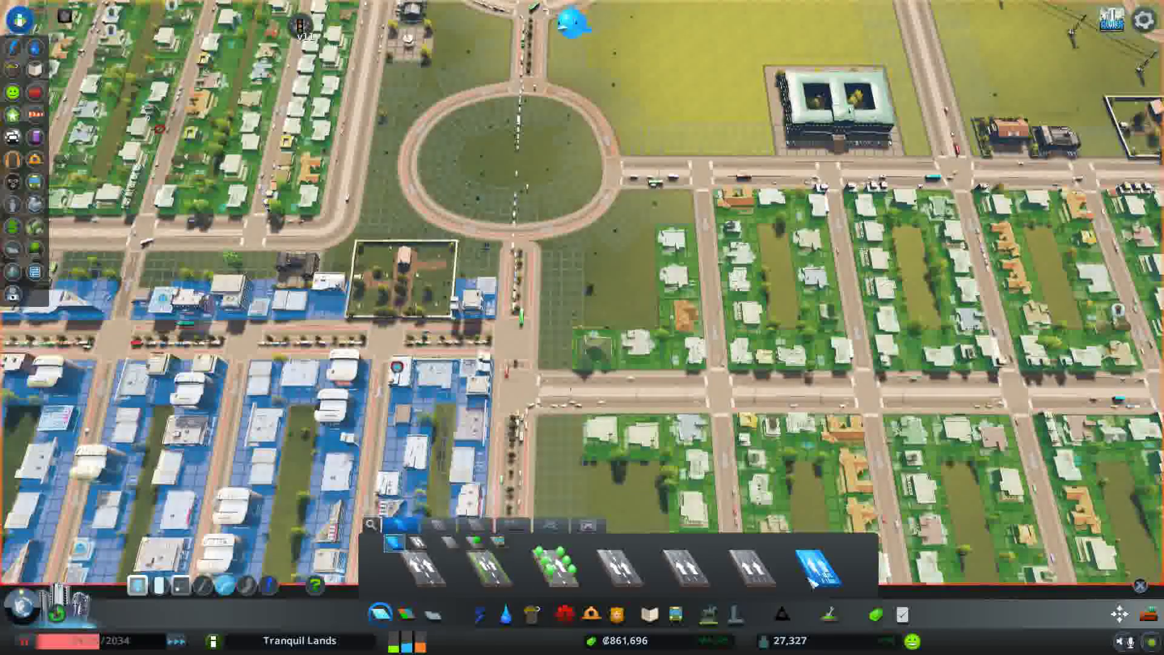
{"action": "key", "text": "b"}
{"action": "left_click", "coordinate": [517, 301]}
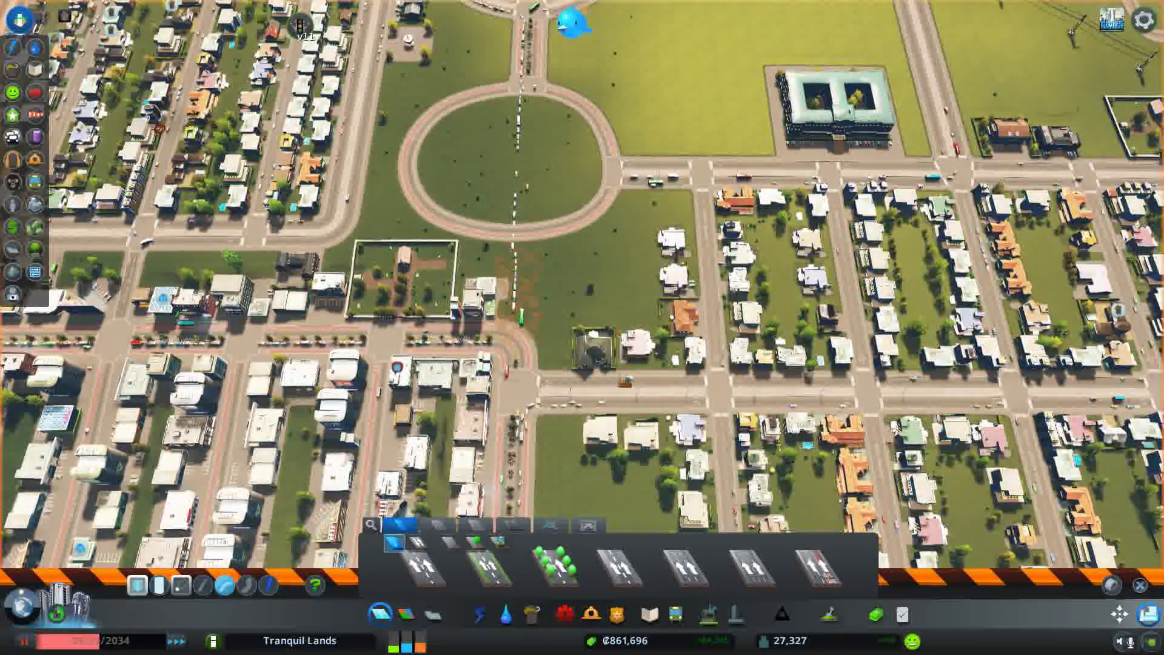
{"action": "left_click", "coordinate": [445, 541]}
{"action": "left_click", "coordinate": [409, 531]}
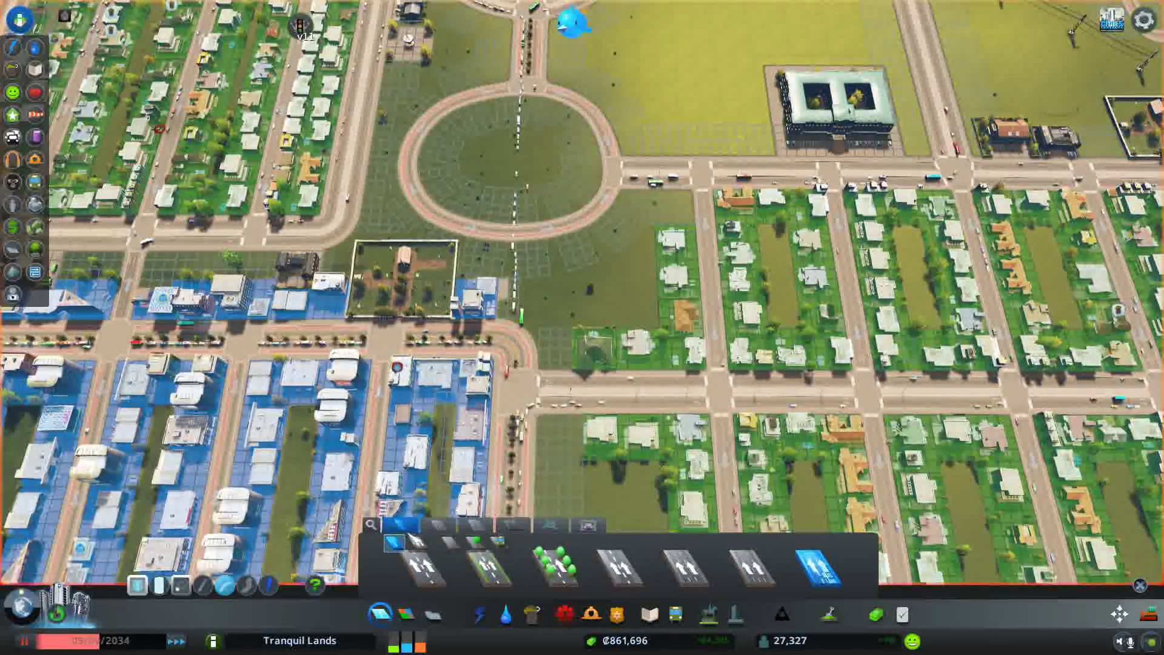
{"action": "scroll", "coordinate": [596, 495], "scroll_direction": "up", "scroll_amount": 3}
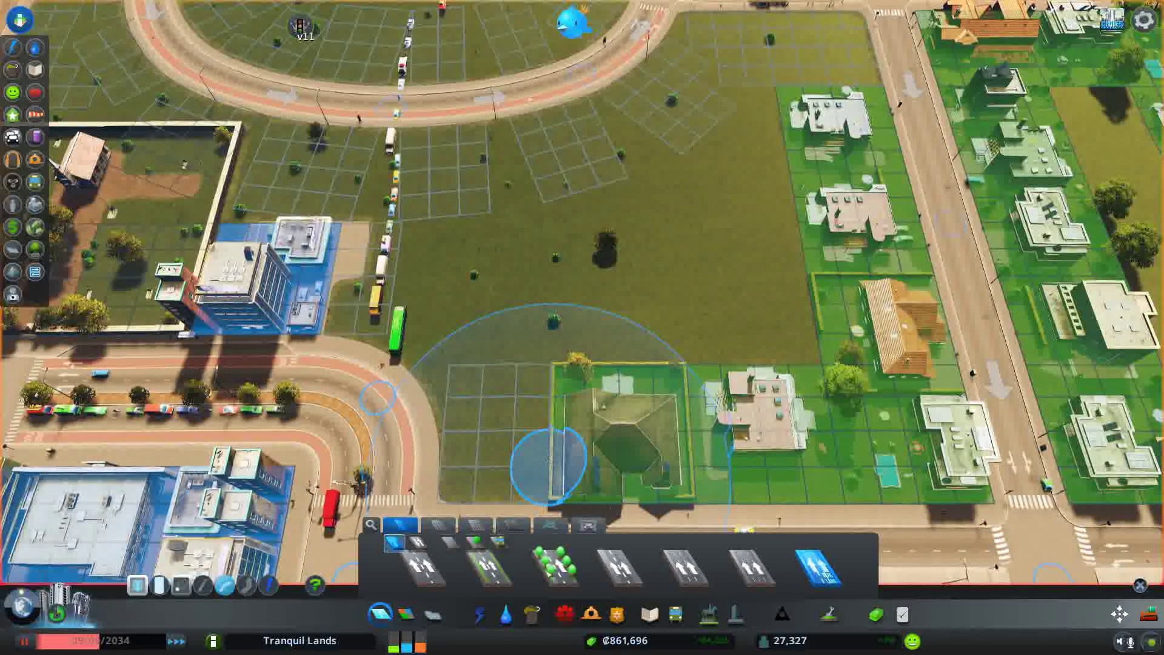
{"action": "scroll", "coordinate": [480, 480], "scroll_direction": "up", "scroll_amount": 2}
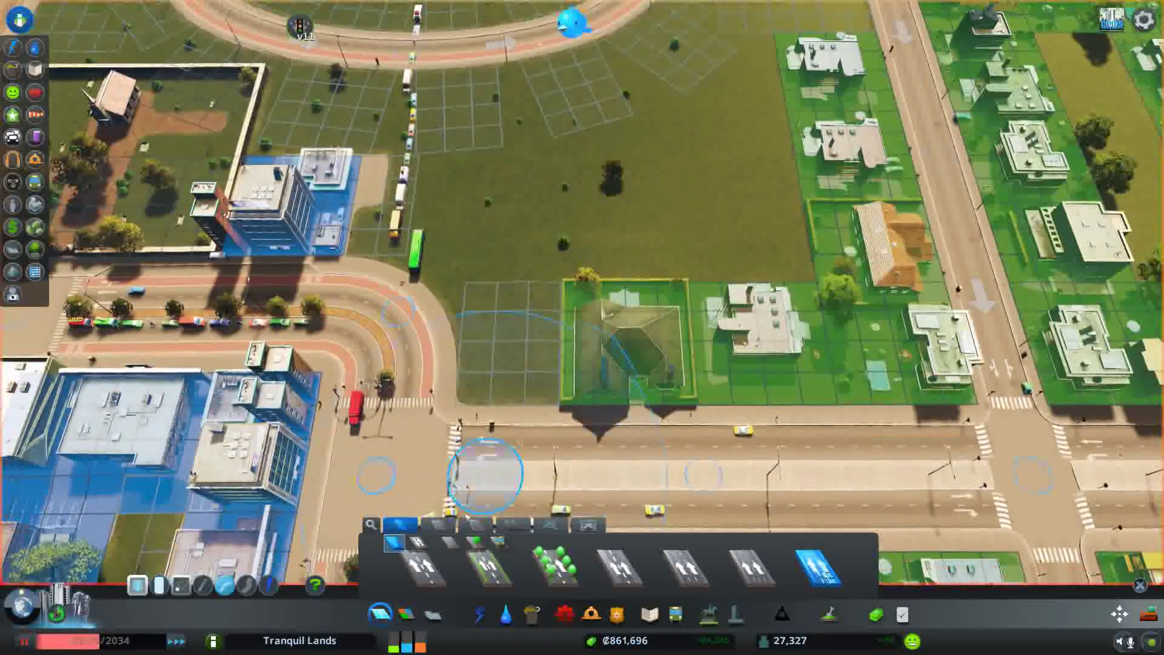
Build a straight tree-lined medium road from the new roundabout to the Victoria District roundabout
{"action": "left_click", "coordinate": [481, 529]}
{"action": "left_click", "coordinate": [817, 569]}
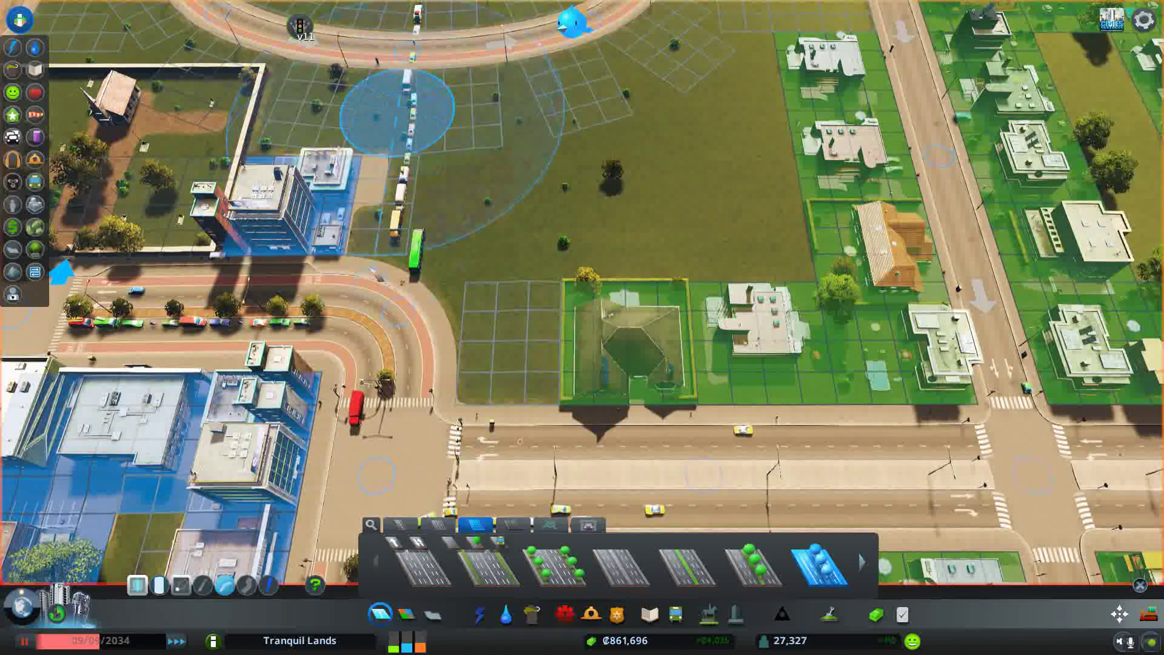
{"action": "left_click", "coordinate": [203, 585]}
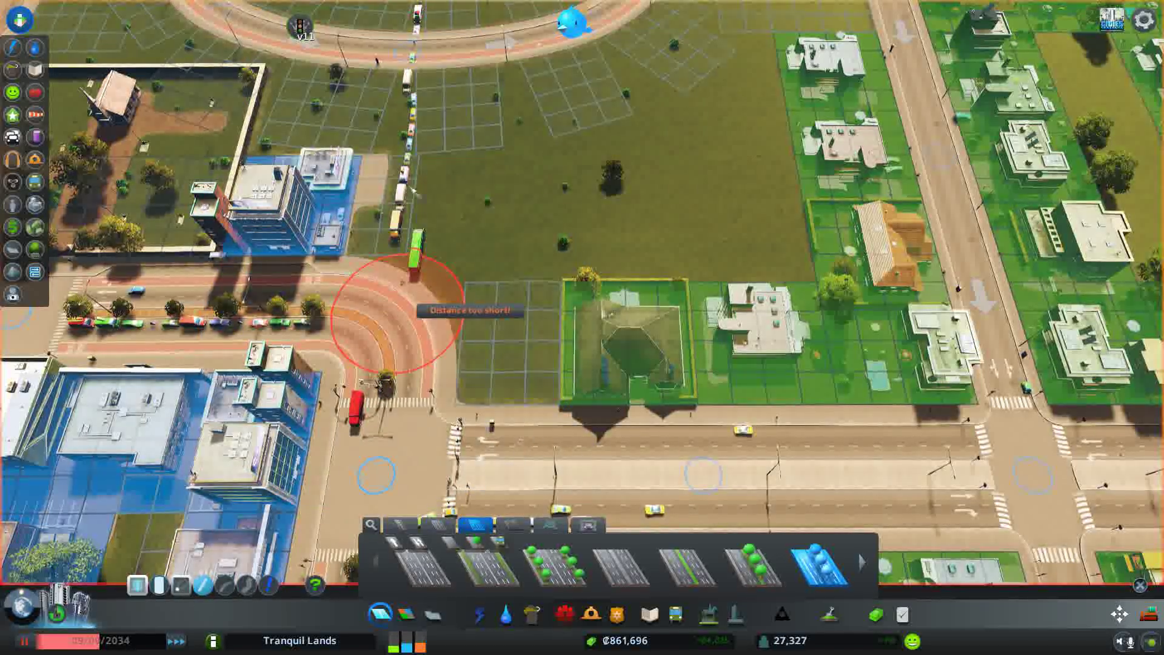
{"action": "left_click", "coordinate": [455, 54]}
{"action": "scroll", "coordinate": [591, 164], "scroll_direction": "down", "scroll_amount": 5}
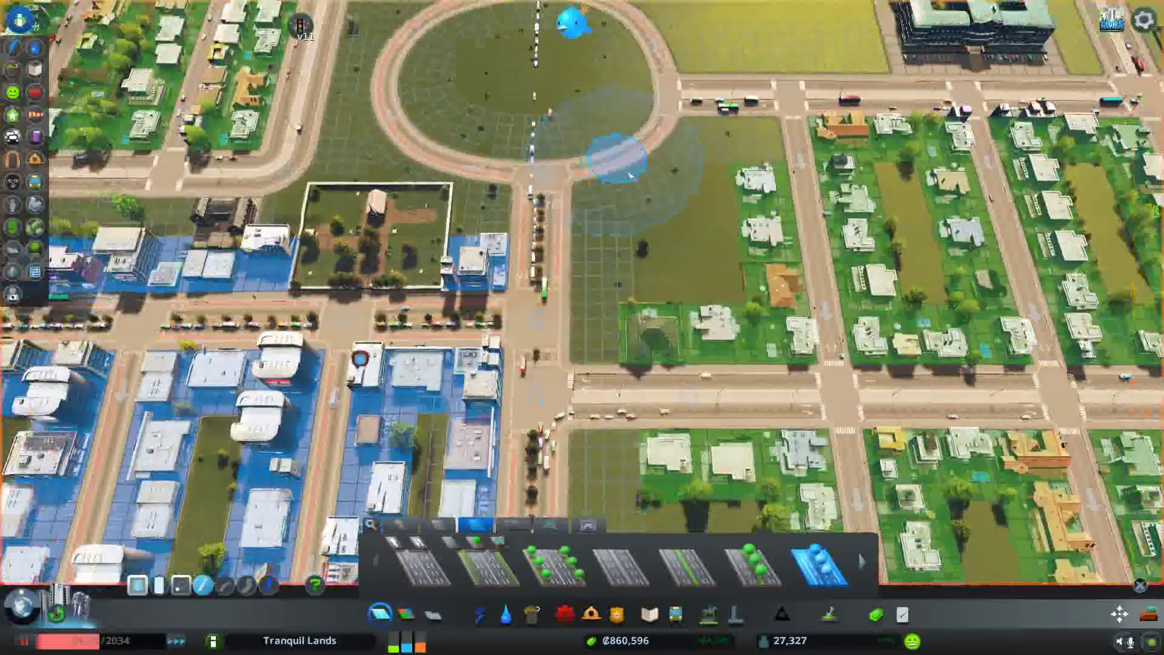
{"action": "scroll", "coordinate": [632, 175], "scroll_direction": "down", "scroll_amount": 2}
{"action": "scroll", "coordinate": [662, 376], "scroll_direction": "up", "scroll_amount": 2}
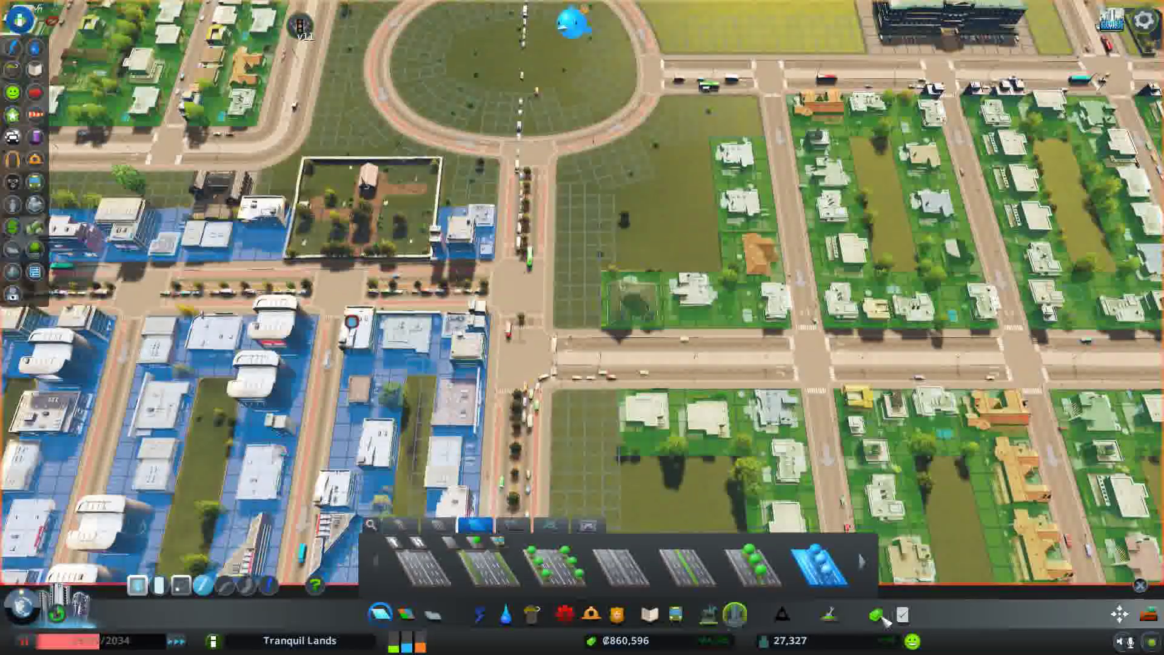
{"action": "left_click", "coordinate": [380, 614]}
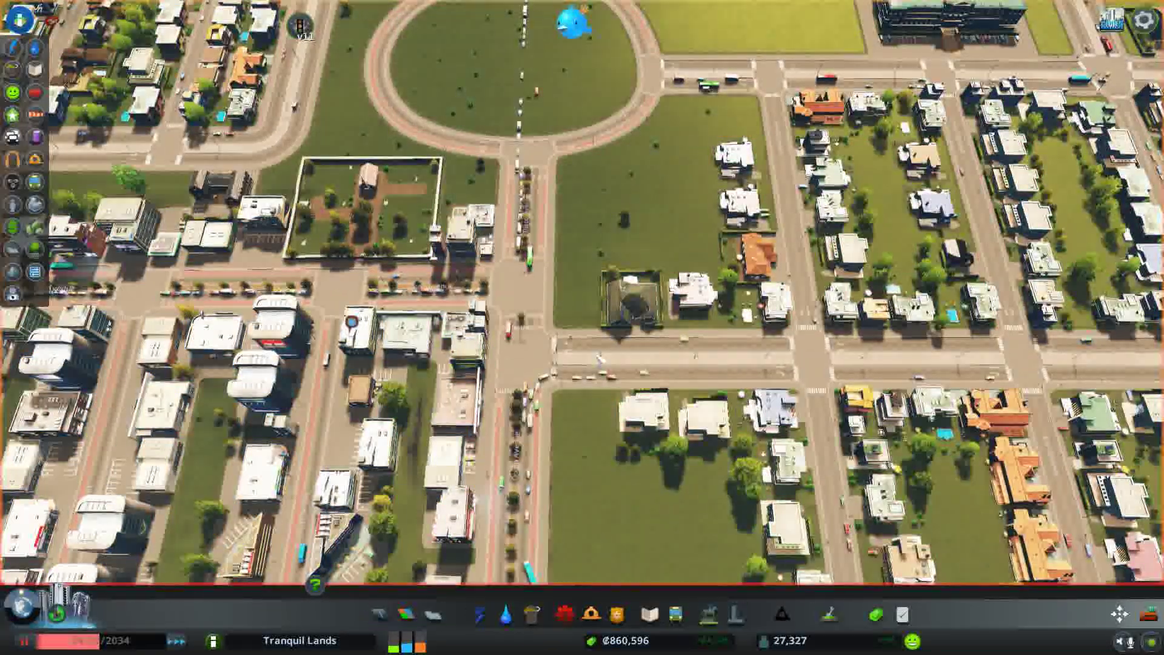
{"action": "scroll", "coordinate": [615, 299], "scroll_direction": "down", "scroll_amount": 3}
{"action": "scroll", "coordinate": [661, 11], "scroll_direction": "up", "scroll_amount": 1}
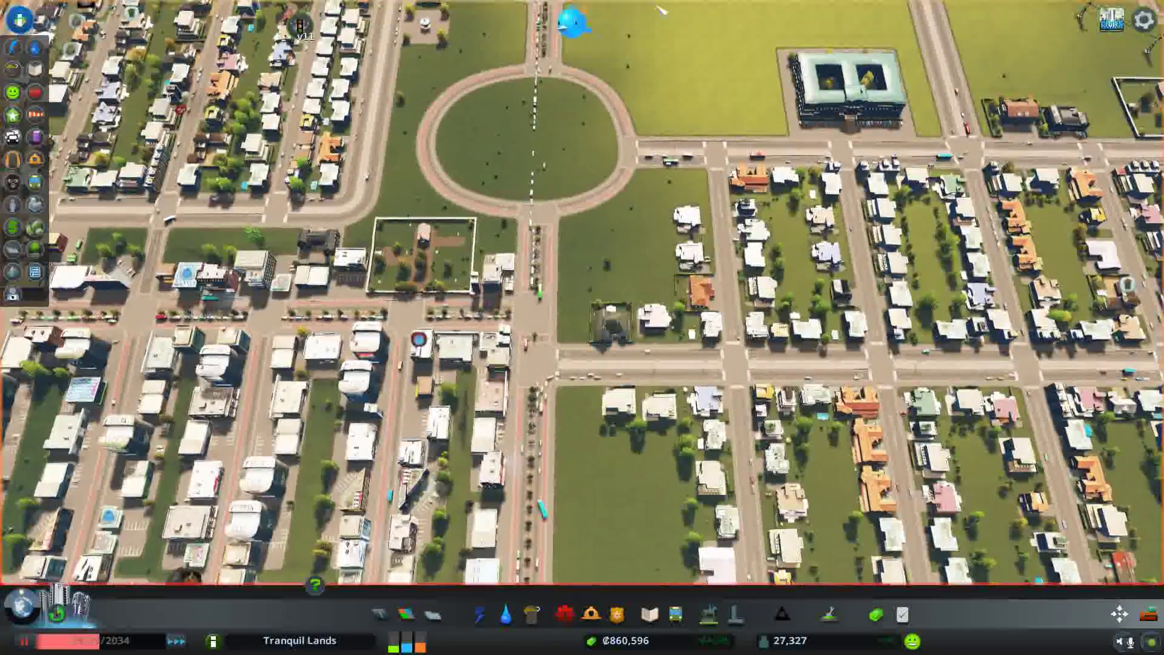
{"action": "scroll", "coordinate": [661, 11], "scroll_direction": "down", "scroll_amount": 2}
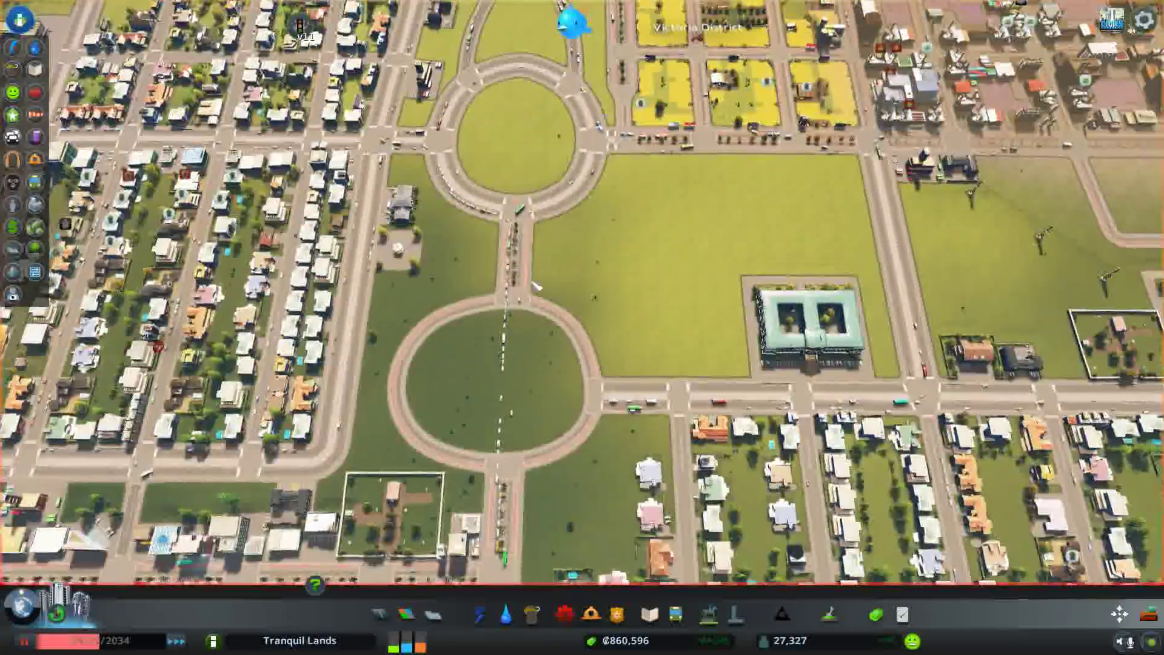
{"action": "scroll", "coordinate": [661, 11], "scroll_direction": "up", "scroll_amount": 2}
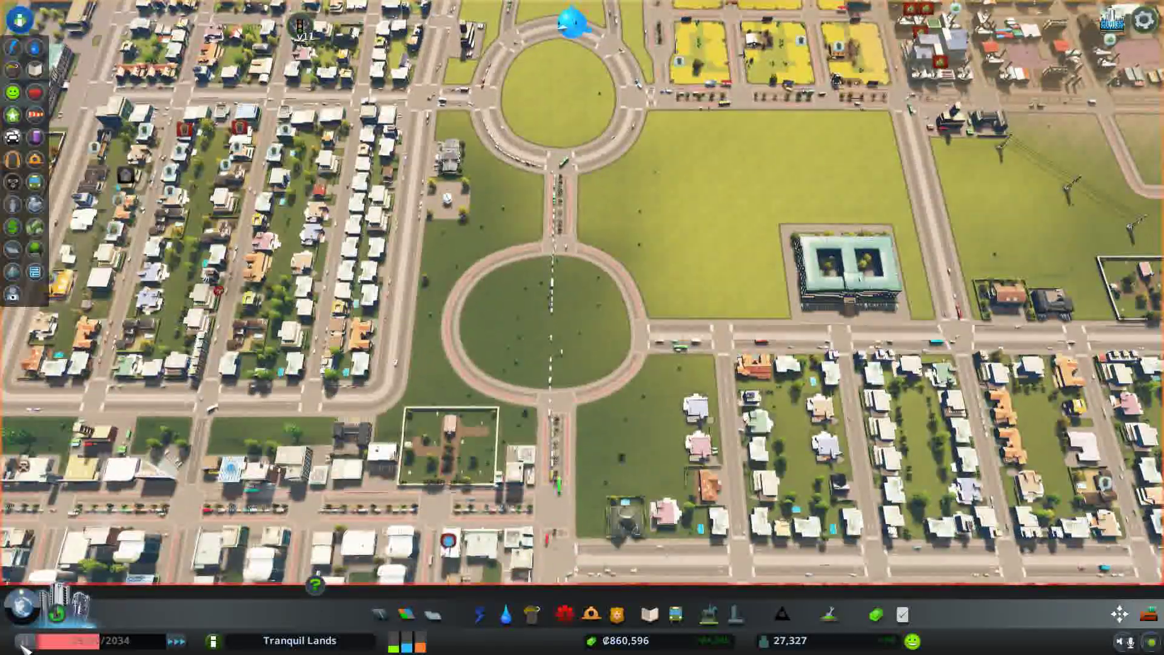
Run the simulation briefly, view the Transport and Traffic overlays, then the Junctions traffic-routes view
{"action": "left_click", "coordinate": [20, 642]}
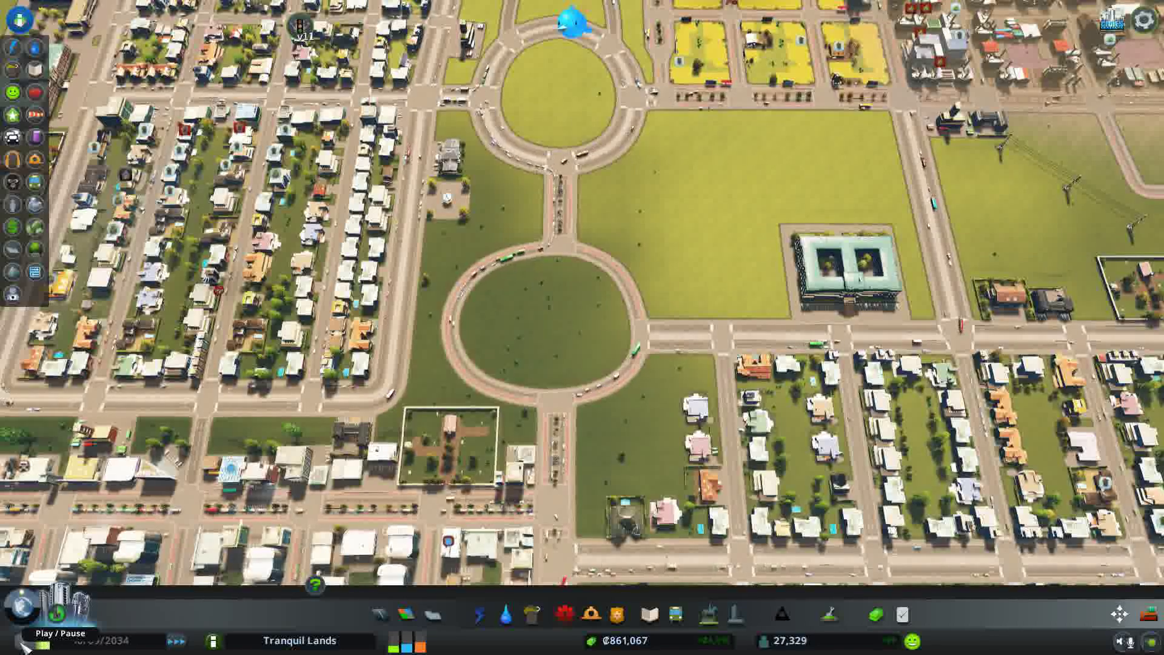
{"action": "left_click", "coordinate": [21, 642]}
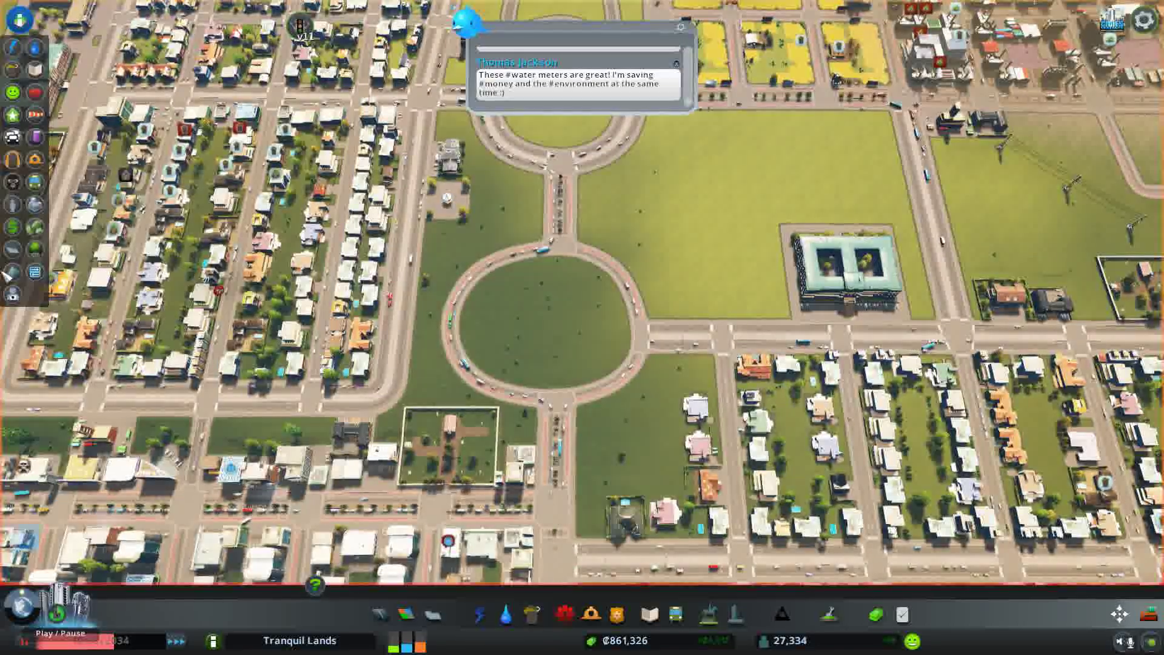
{"action": "left_click", "coordinate": [37, 180]}
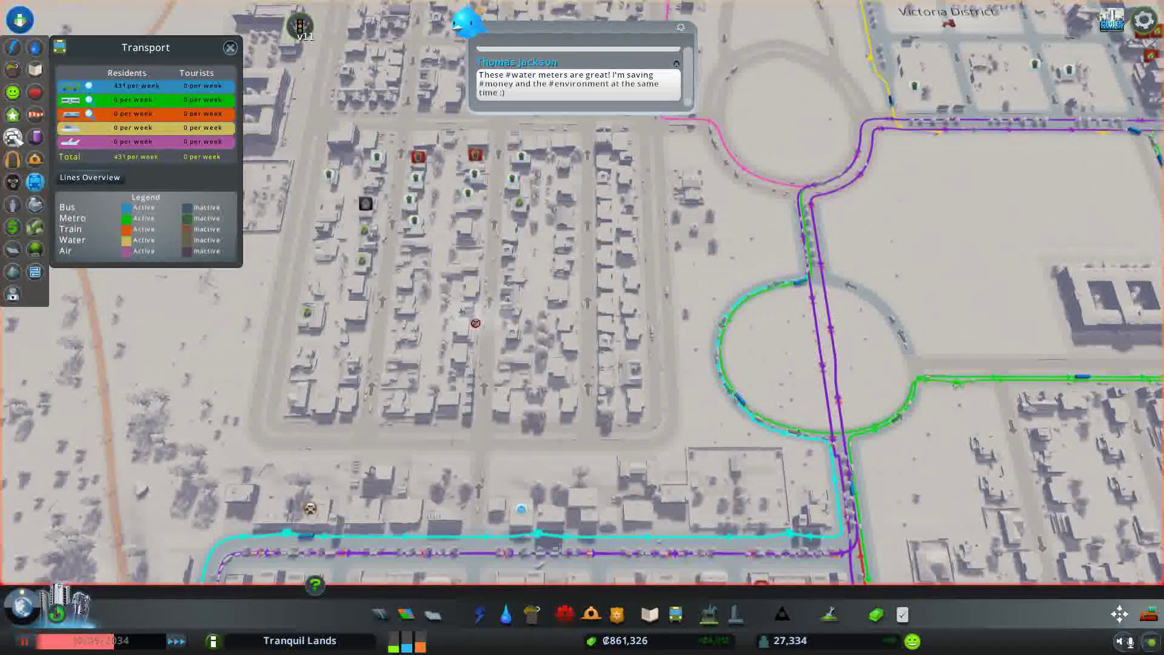
{"action": "left_click", "coordinate": [14, 137]}
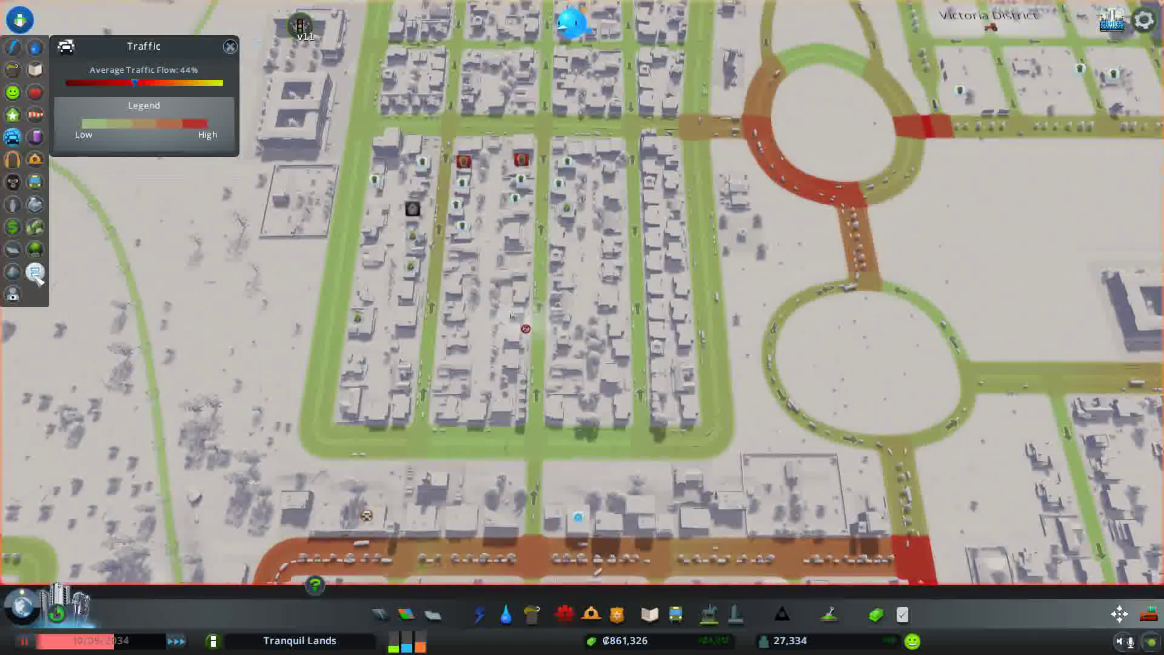
{"action": "left_click", "coordinate": [35, 270]}
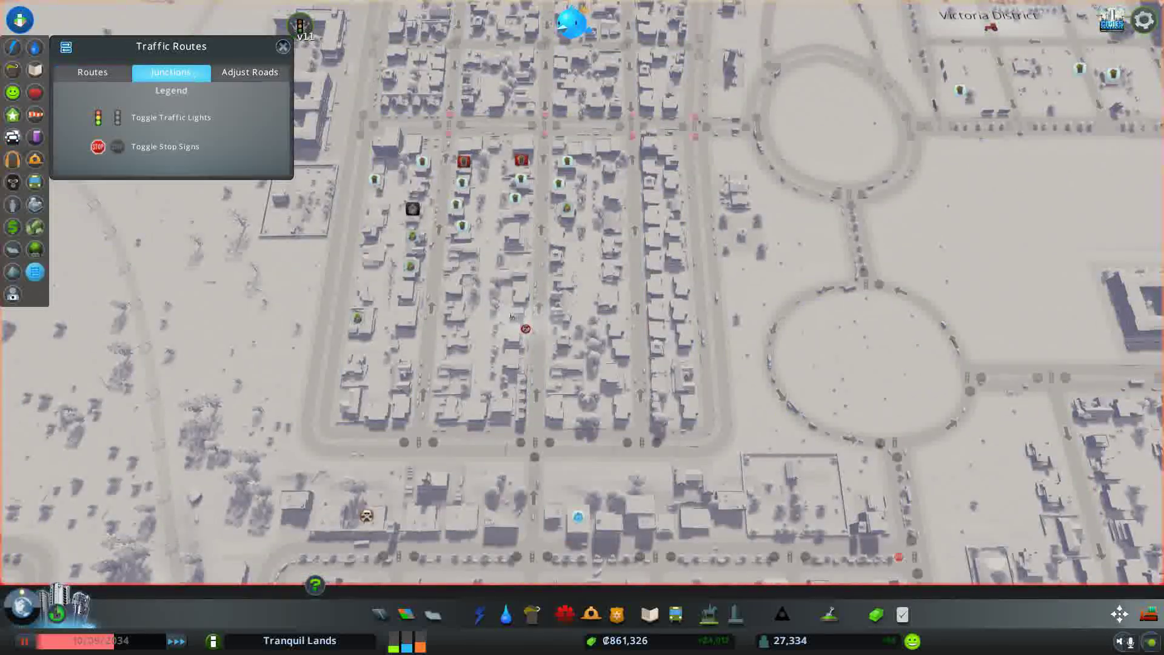
Pan around both roundabouts and close the Traffic Routes junction view
{"action": "key", "text": "d"}
{"action": "scroll", "coordinate": [724, 408], "scroll_direction": "up", "scroll_amount": 2}
{"action": "scroll", "coordinate": [655, 395], "scroll_direction": "up", "scroll_amount": 3}
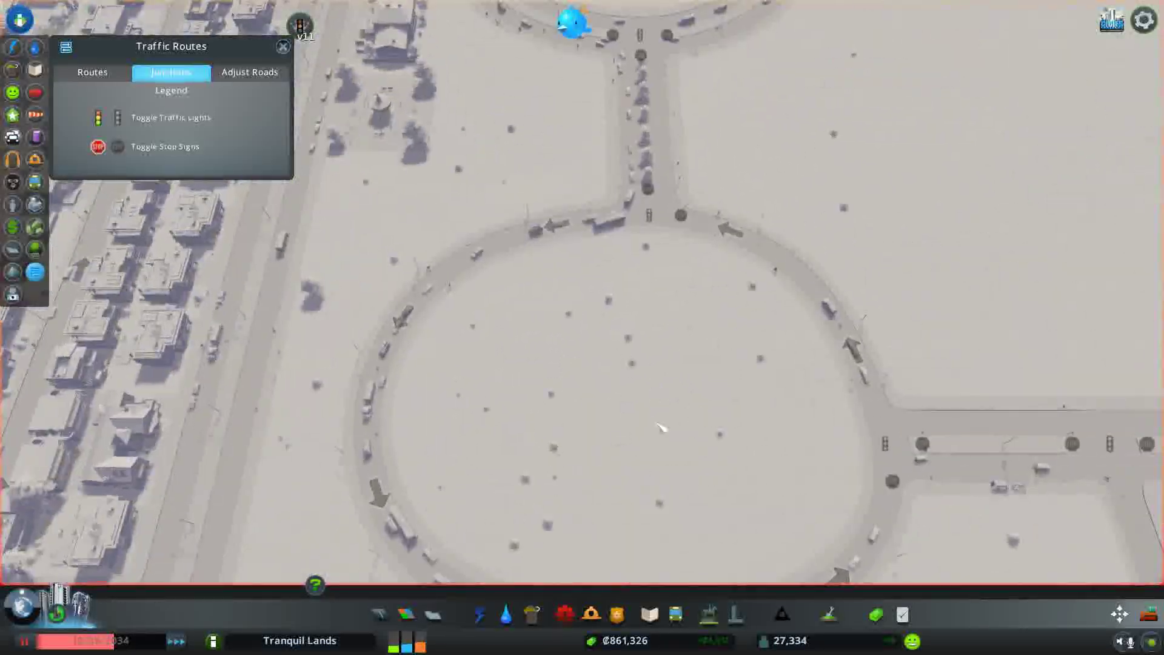
{"action": "scroll", "coordinate": [661, 427], "scroll_direction": "down", "scroll_amount": 5}
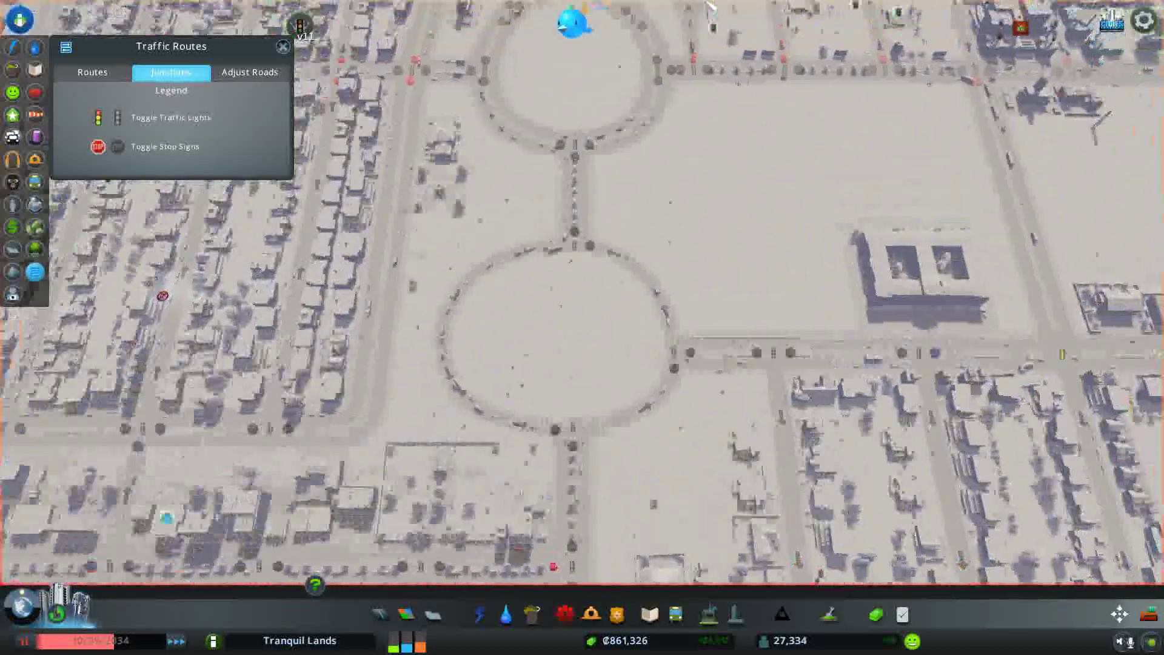
{"action": "scroll", "coordinate": [573, 235], "scroll_direction": "up", "scroll_amount": 2}
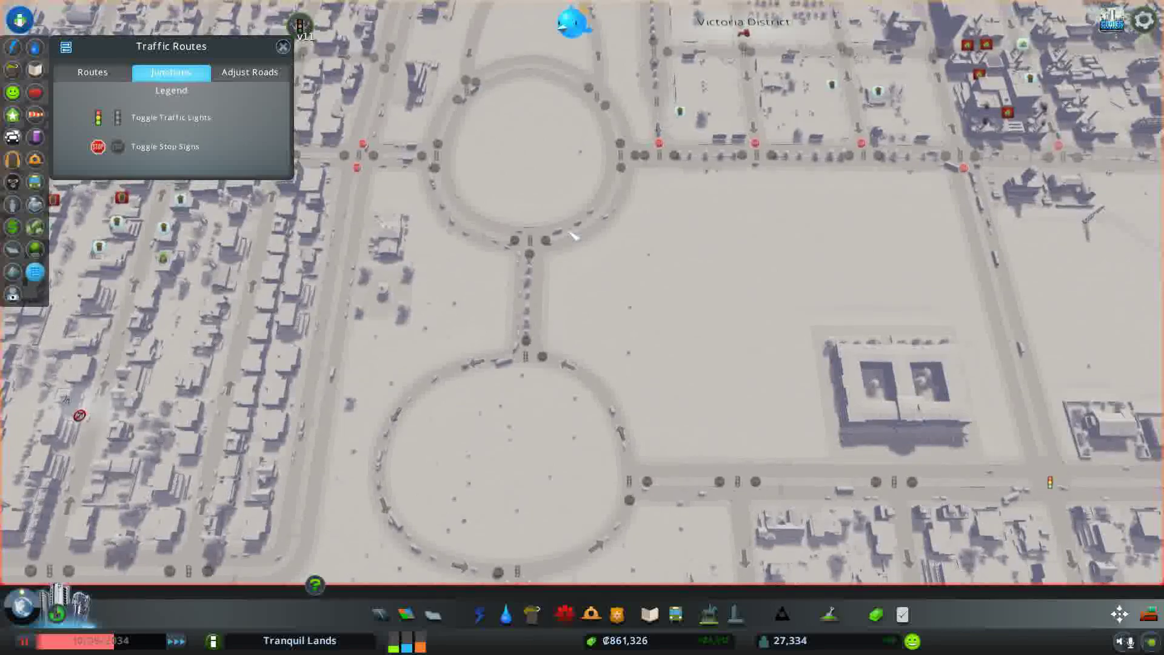
{"action": "scroll", "coordinate": [574, 235], "scroll_direction": "down", "scroll_amount": 2}
{"action": "key", "text": "s"}
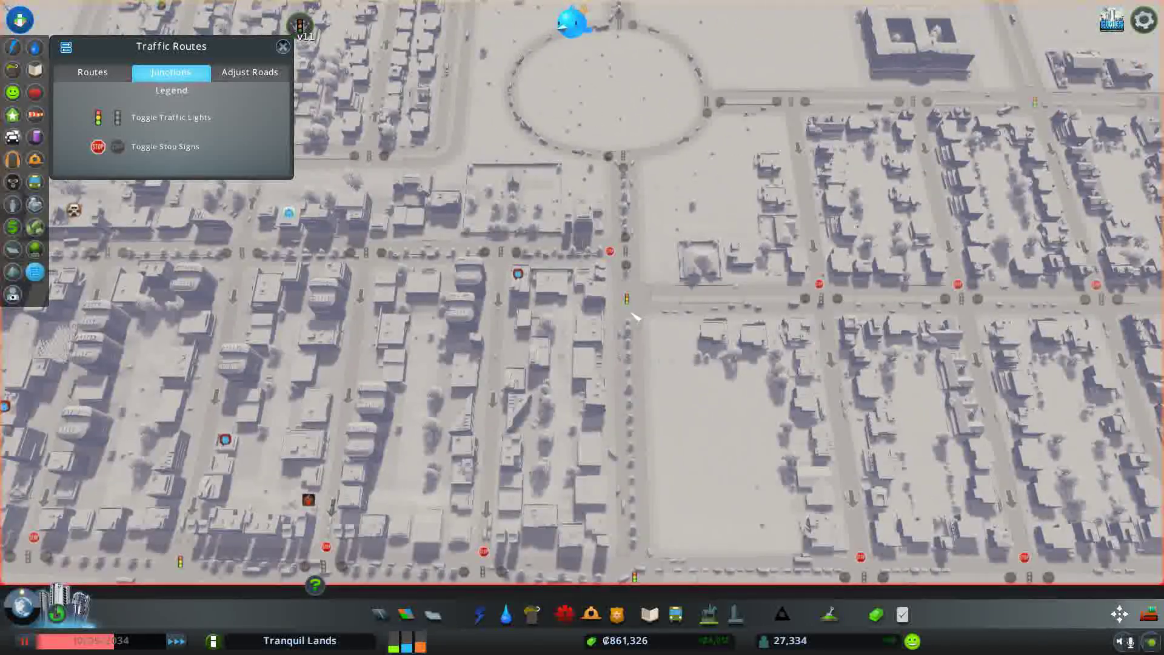
{"action": "key", "text": "s"}
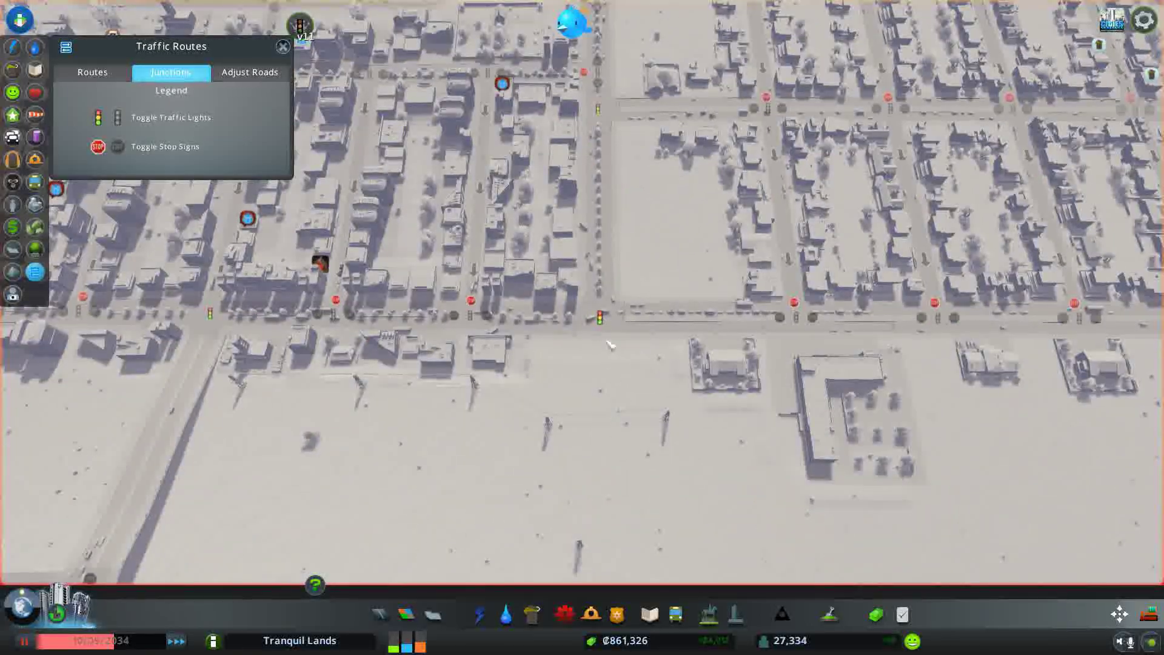
{"action": "key", "text": "w"}
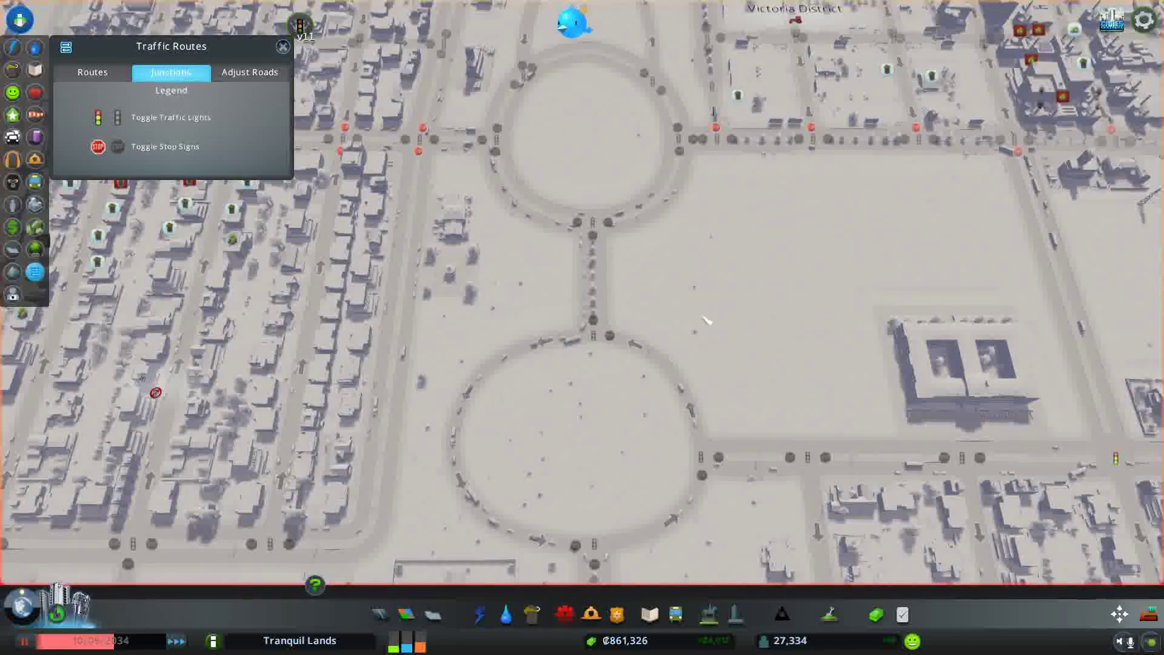
{"action": "left_click", "coordinate": [282, 48]}
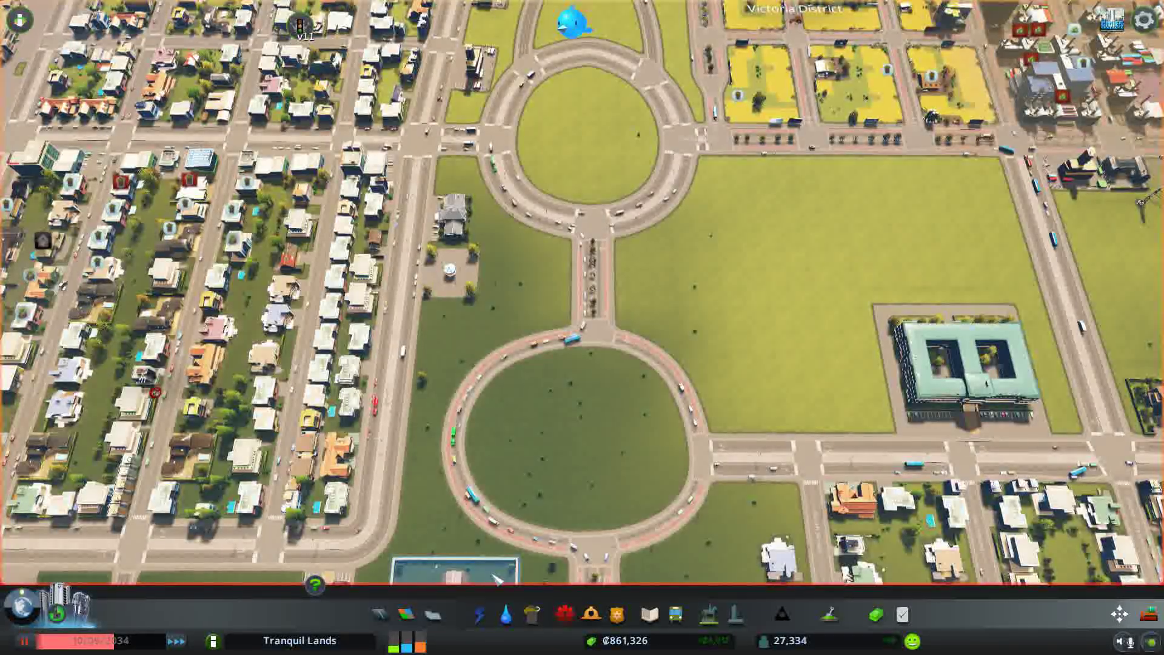
{"action": "key", "text": "s"}
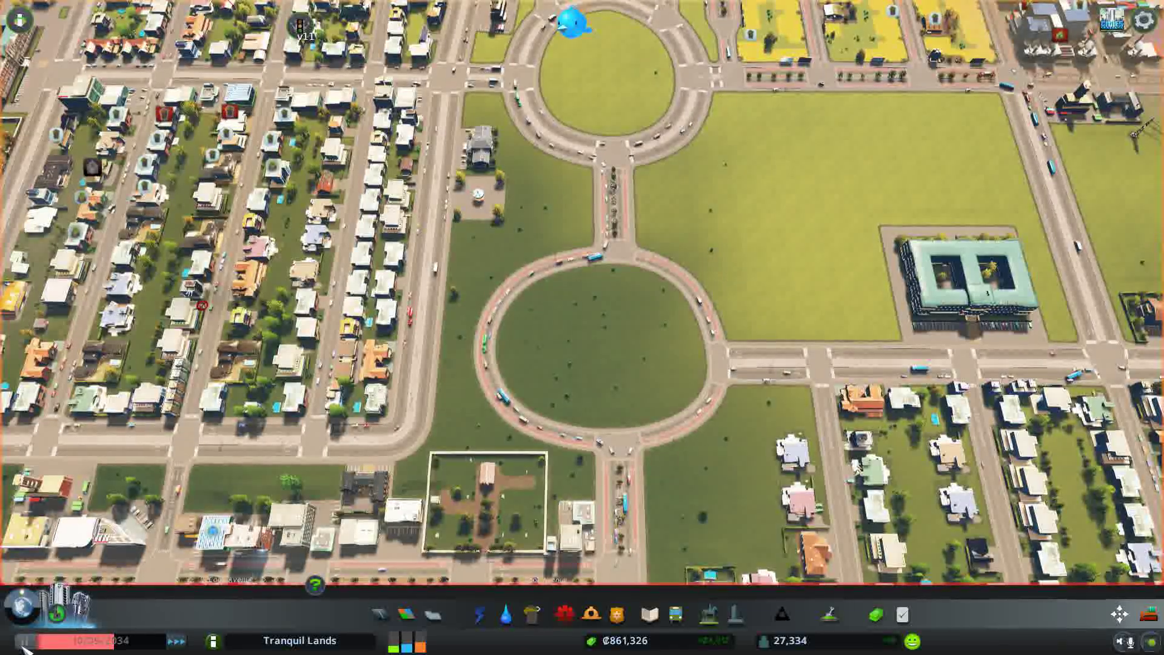
{"action": "key", "text": "d"}
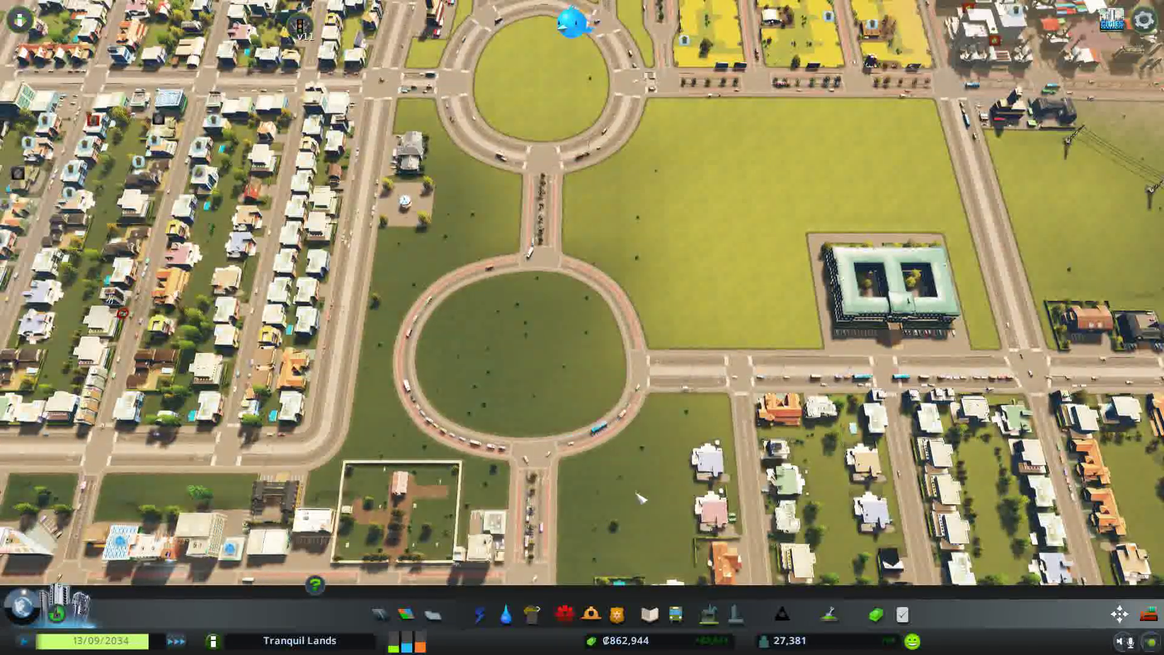
{"action": "scroll", "coordinate": [631, 494], "scroll_direction": "up", "scroll_amount": 3}
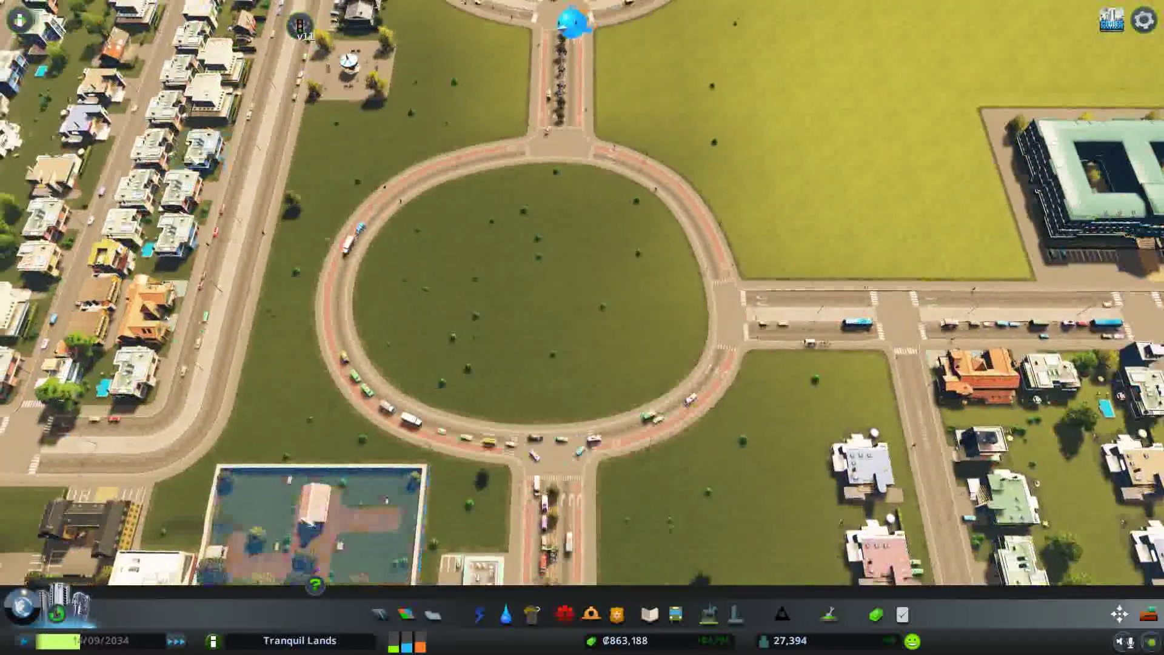
Inspect lane arrows on the roundabout's top entry, bottom junction and both arcs in TM:PE
{"action": "left_click", "coordinate": [300, 25]}
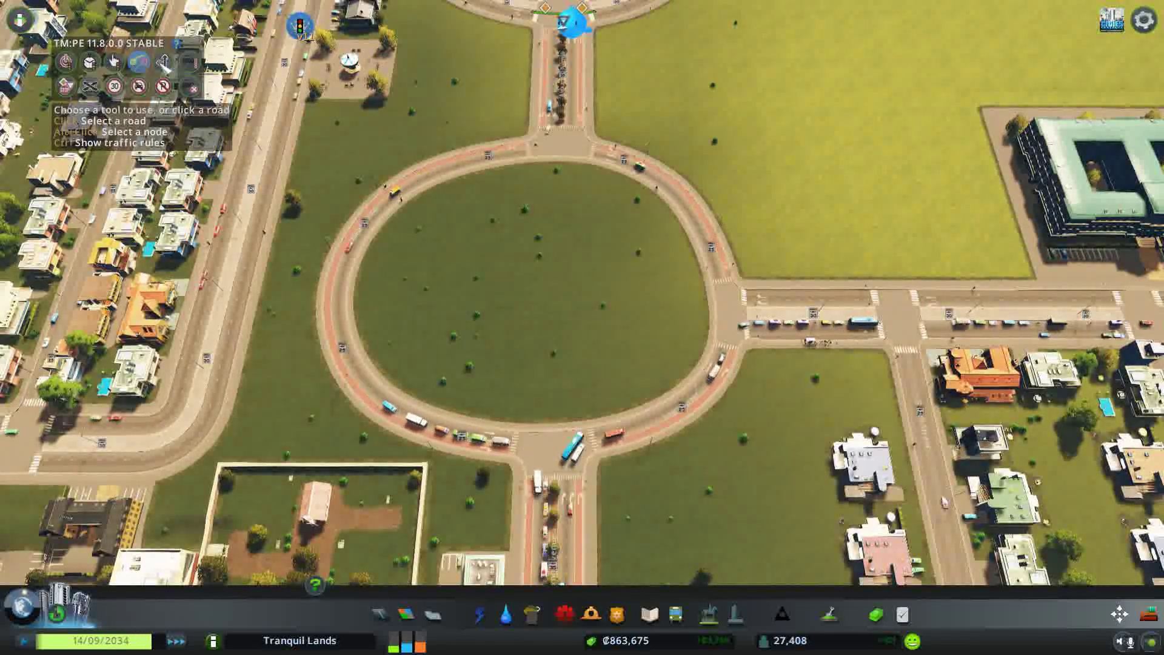
{"action": "scroll", "coordinate": [423, 22], "scroll_direction": "up", "scroll_amount": 2}
{"action": "scroll", "coordinate": [638, 390], "scroll_direction": "up", "scroll_amount": 3}
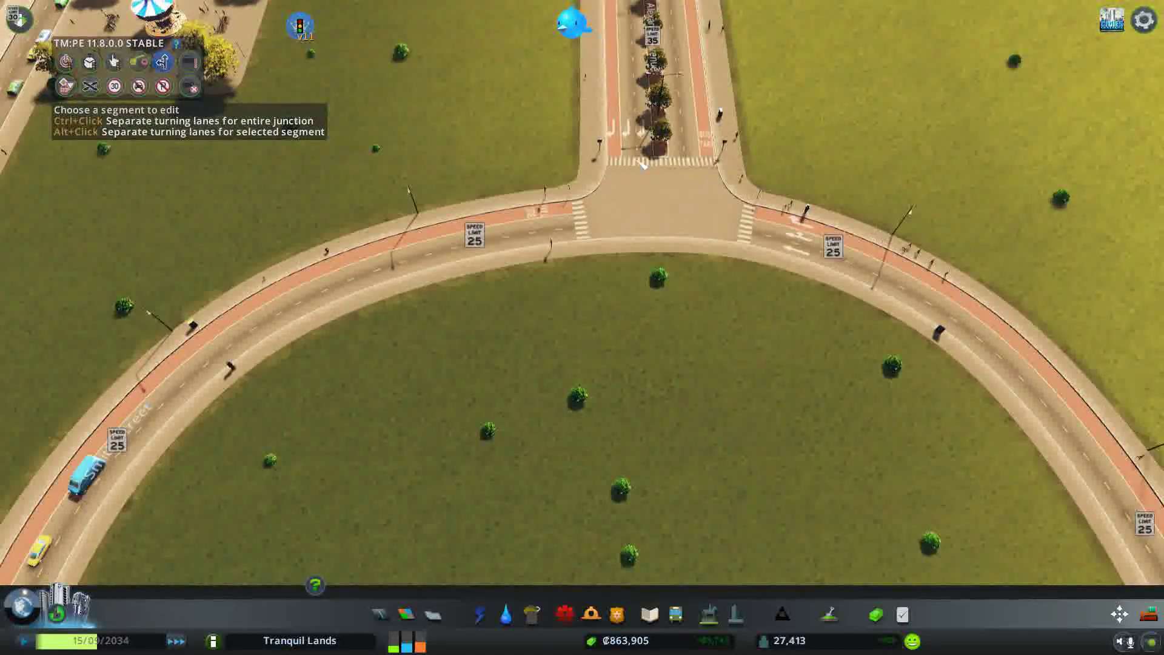
{"action": "left_click", "coordinate": [640, 139]}
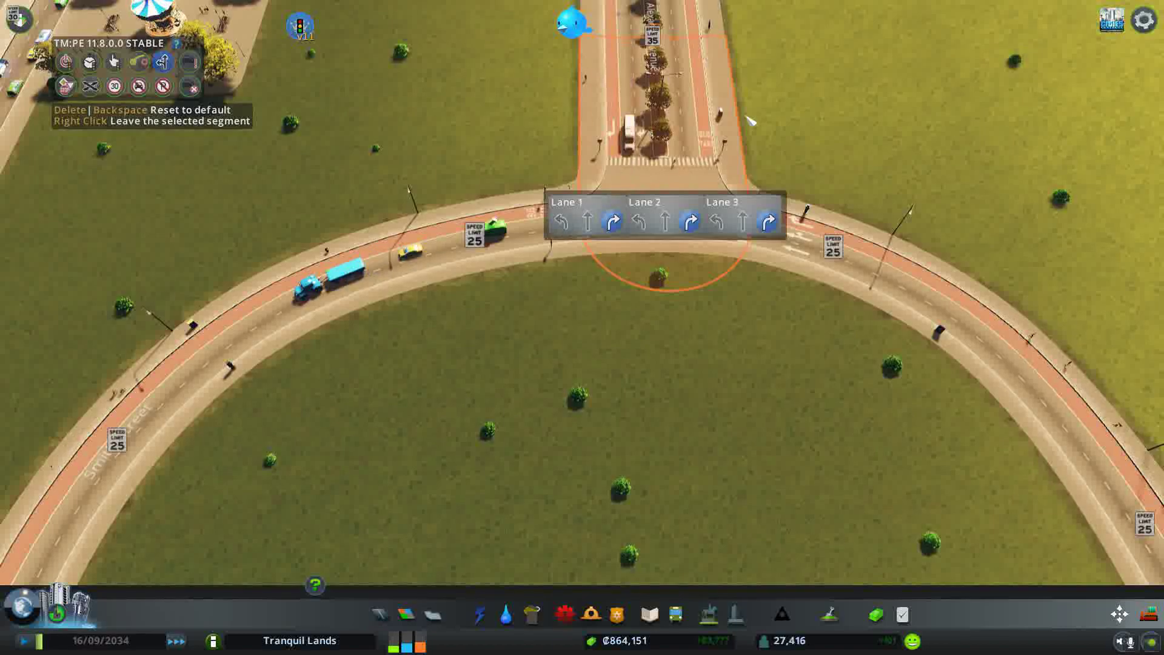
{"action": "left_click", "coordinate": [901, 291]}
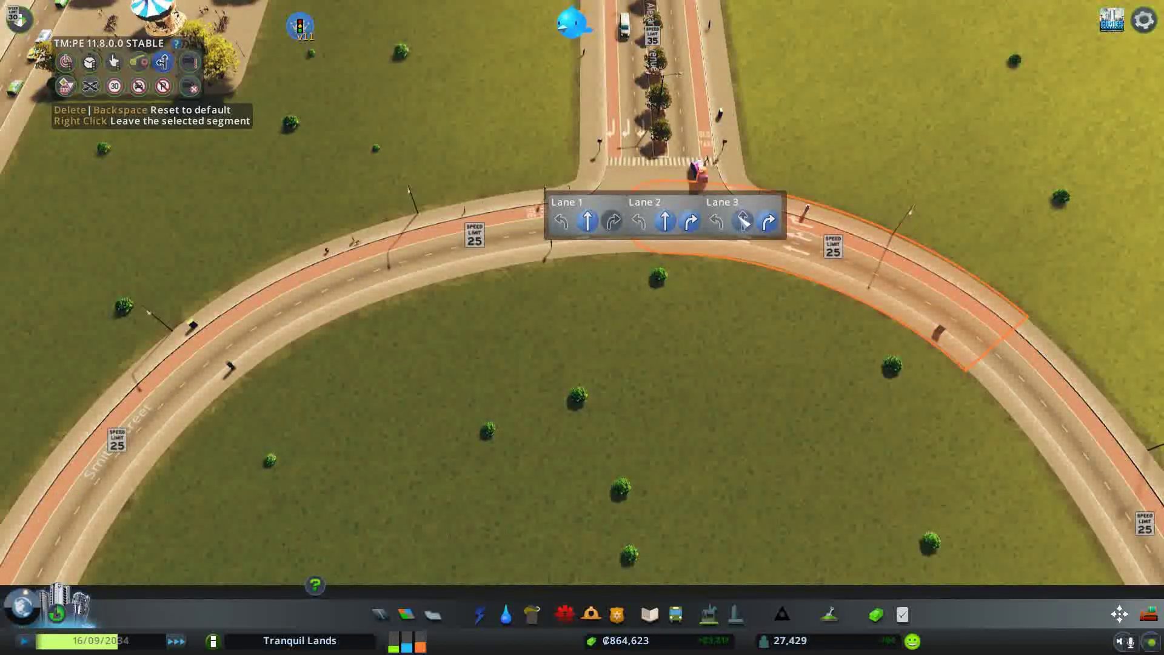
{"action": "scroll", "coordinate": [550, 328], "scroll_direction": "down", "scroll_amount": 3}
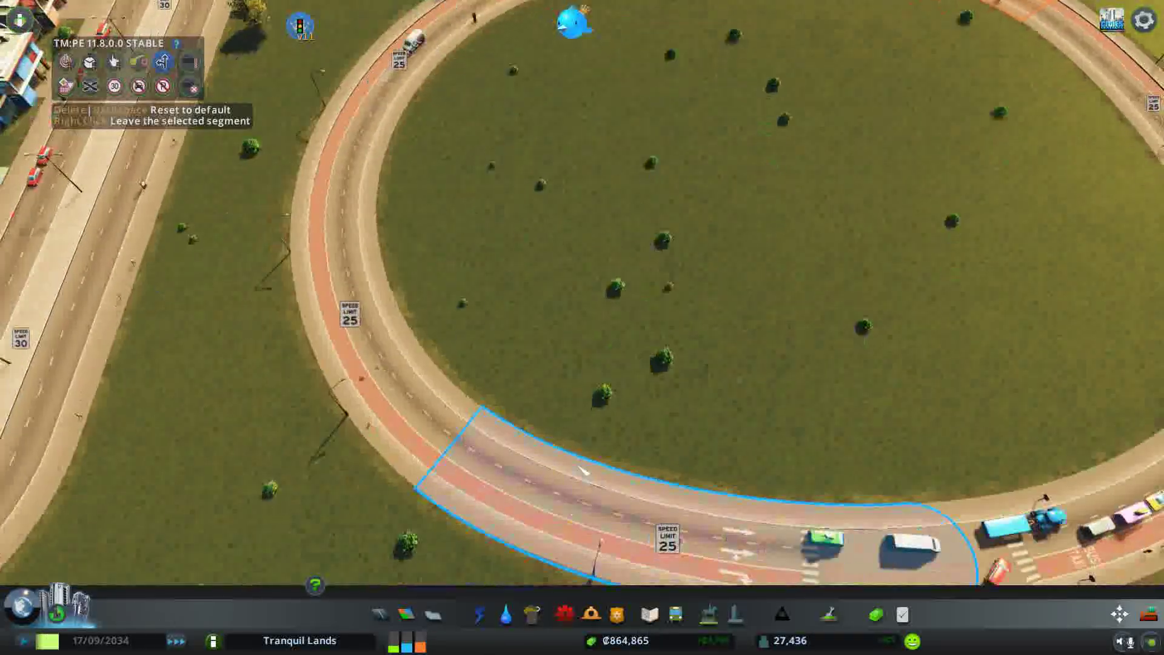
{"action": "scroll", "coordinate": [651, 414], "scroll_direction": "up", "scroll_amount": 3}
{"action": "left_click", "coordinate": [651, 414]}
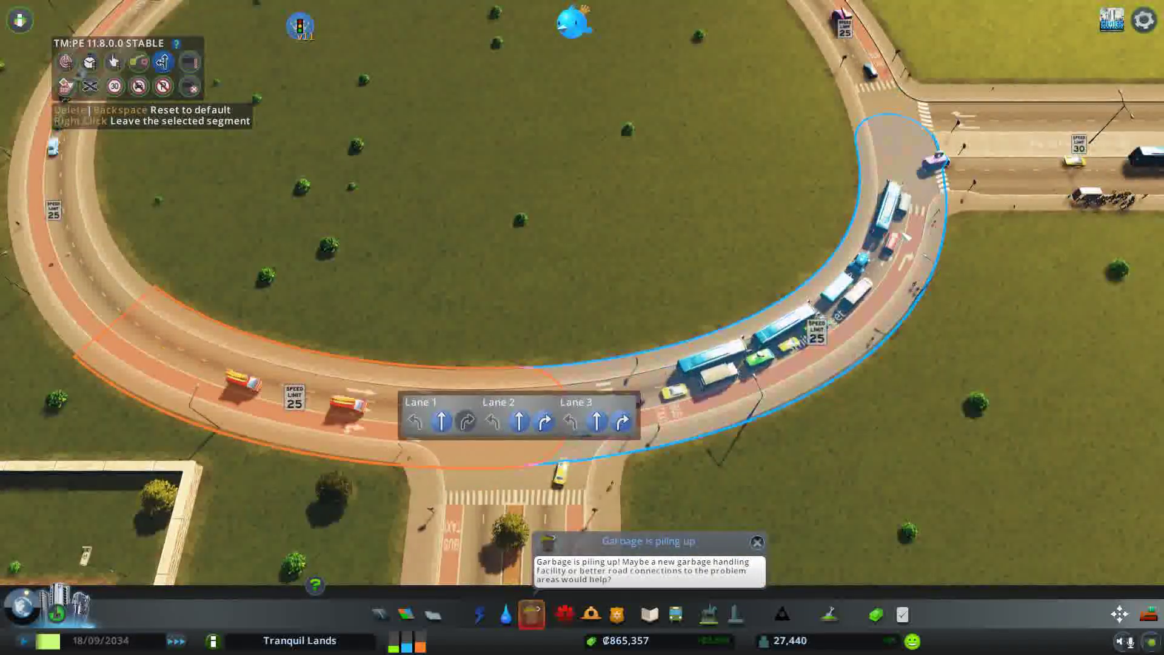
{"action": "left_click", "coordinate": [914, 153]}
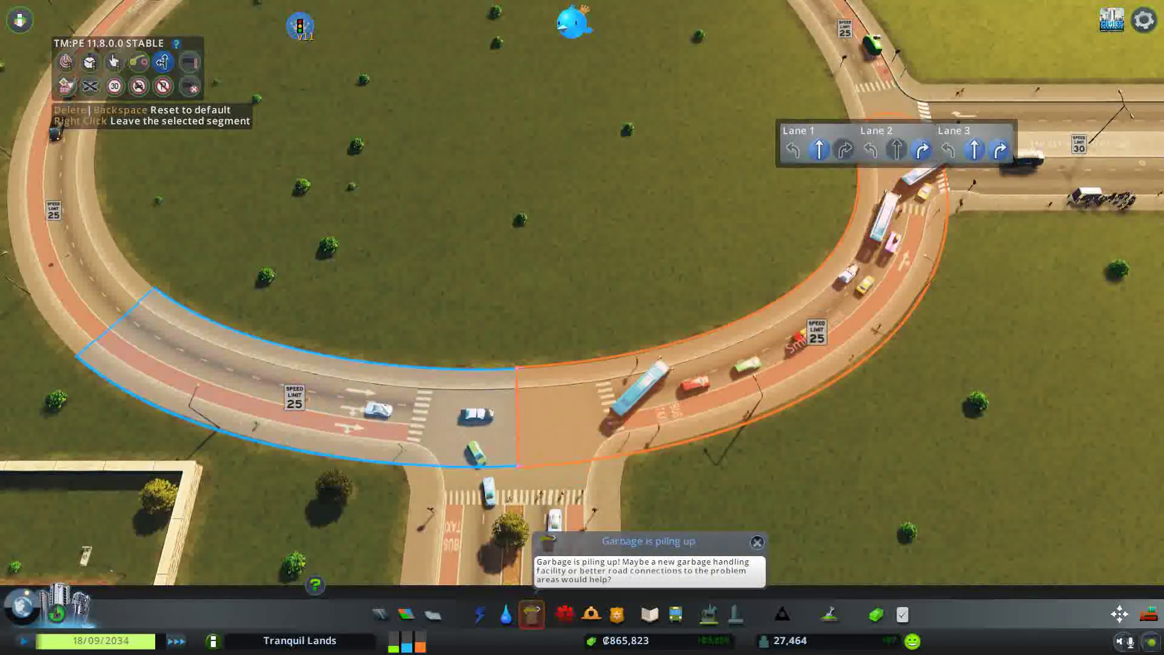
{"action": "left_click", "coordinate": [514, 426]}
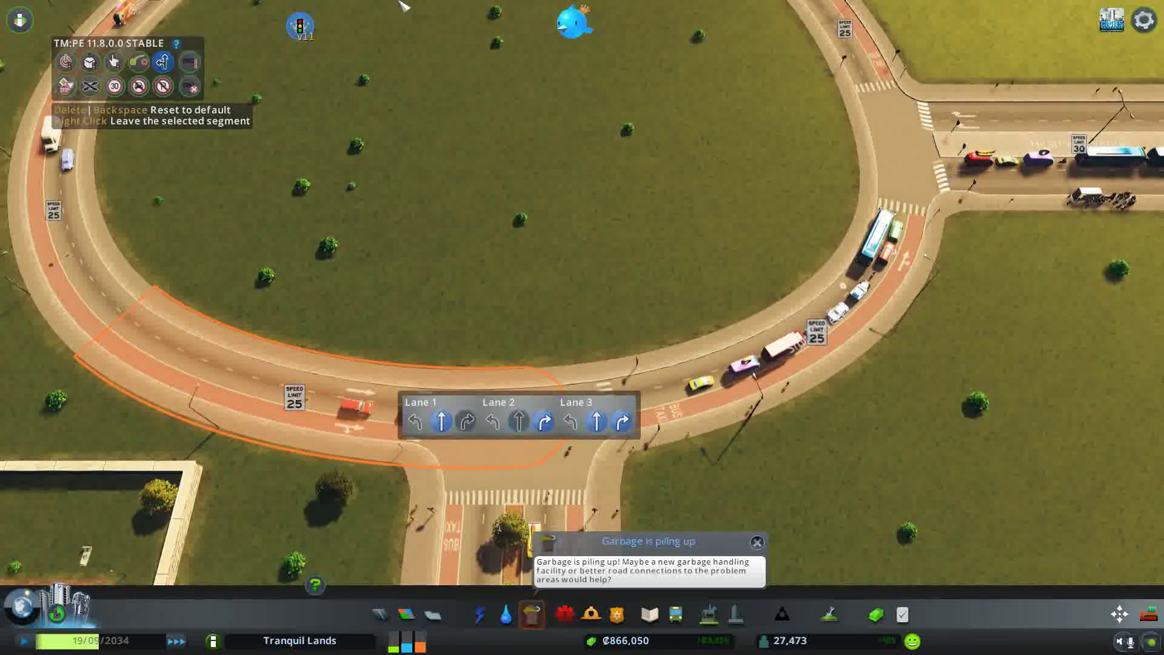
{"action": "key", "text": "w"}
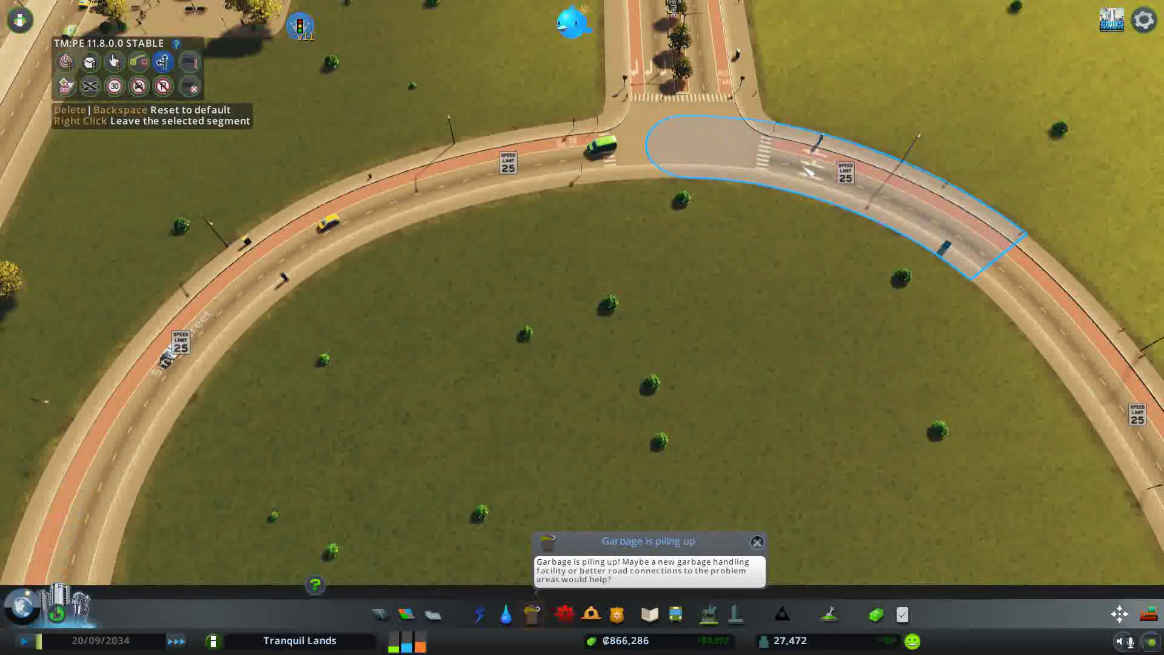
{"action": "left_click", "coordinate": [815, 175]}
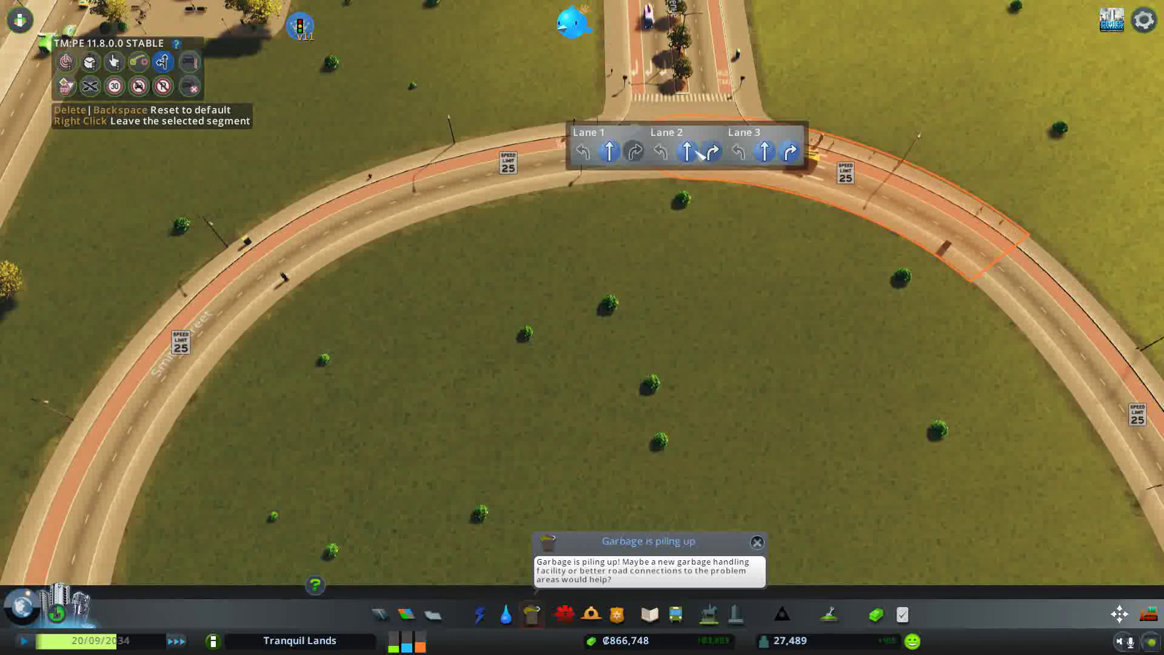
Deselect the segment, dismiss the garbage notice, and close TM:PE and the info views
{"action": "key", "text": "d"}
{"action": "key", "text": "s"}
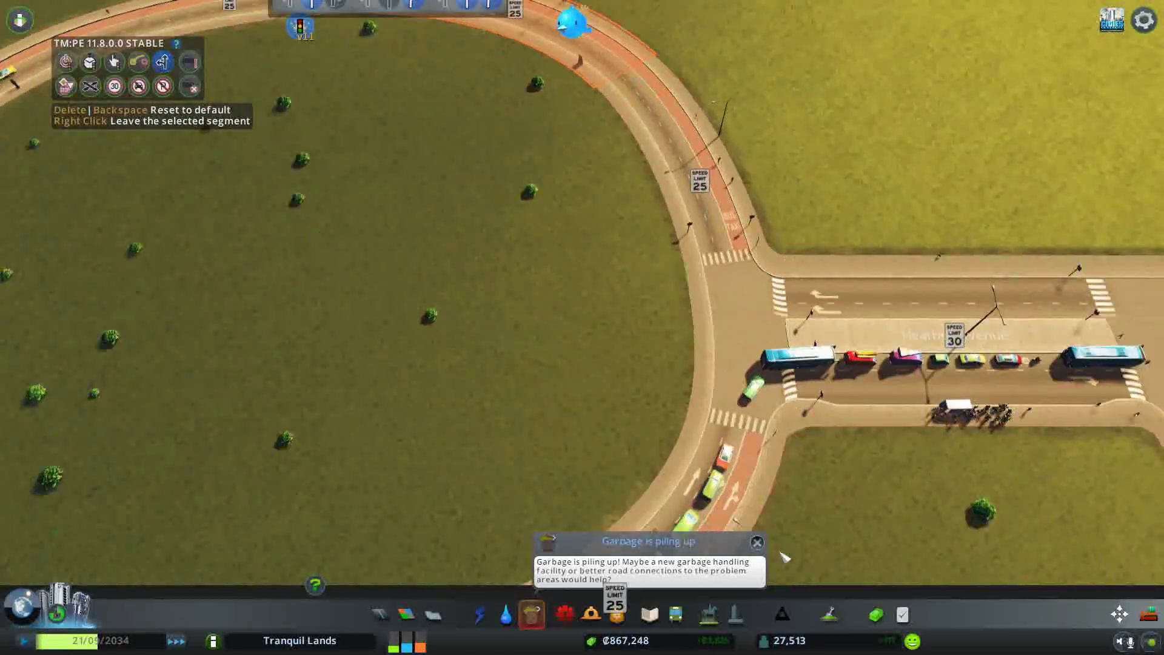
{"action": "right_click", "coordinate": [784, 557]}
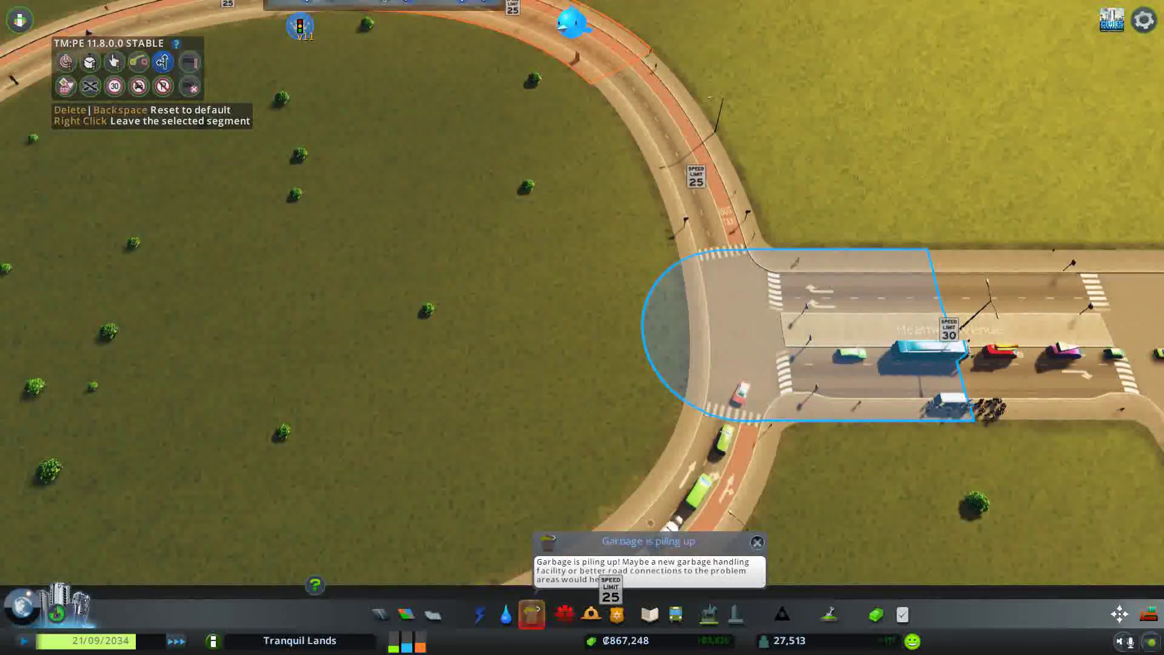
{"action": "key", "text": "s"}
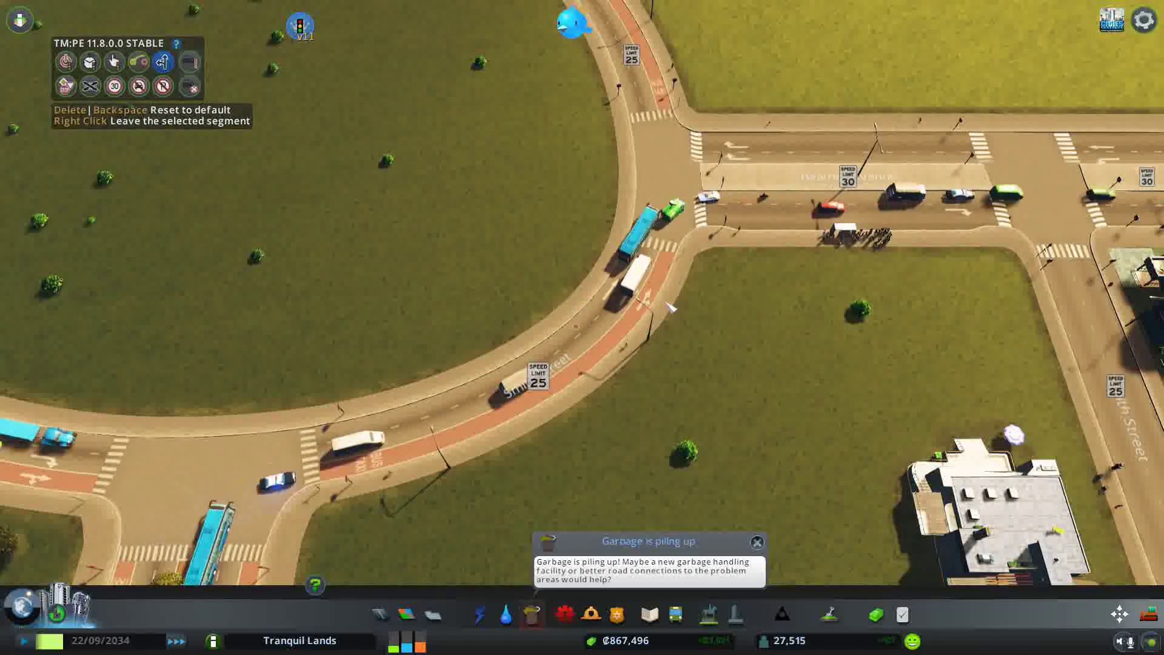
{"action": "key", "text": "a"}
{"action": "key", "text": "w"}
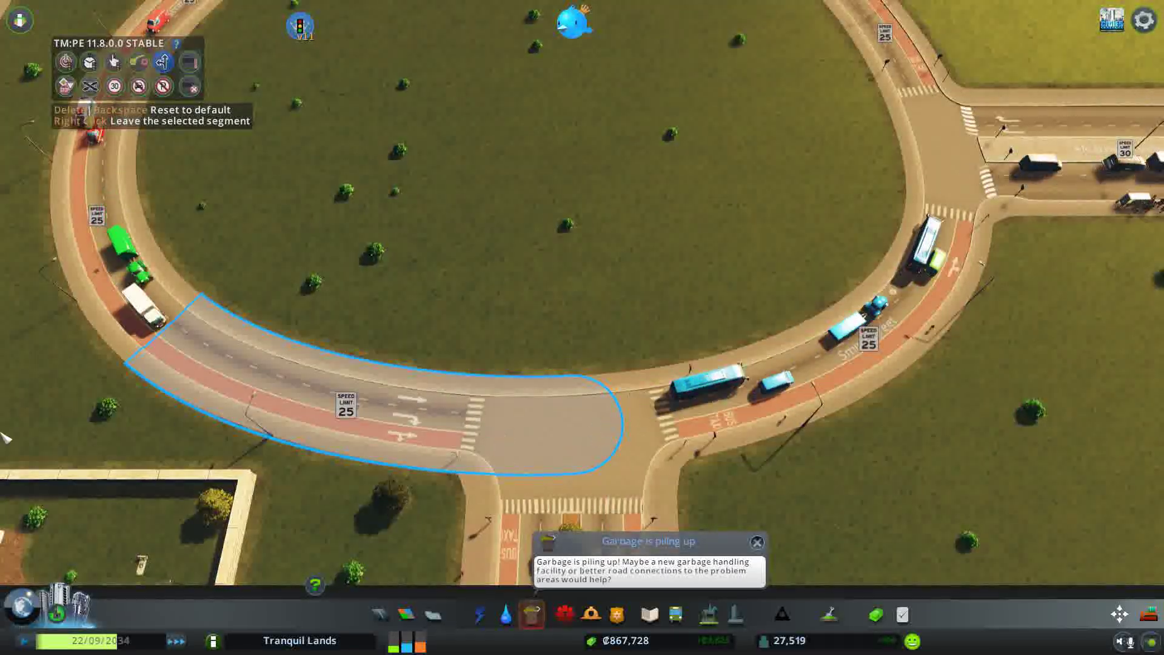
{"action": "key", "text": "s"}
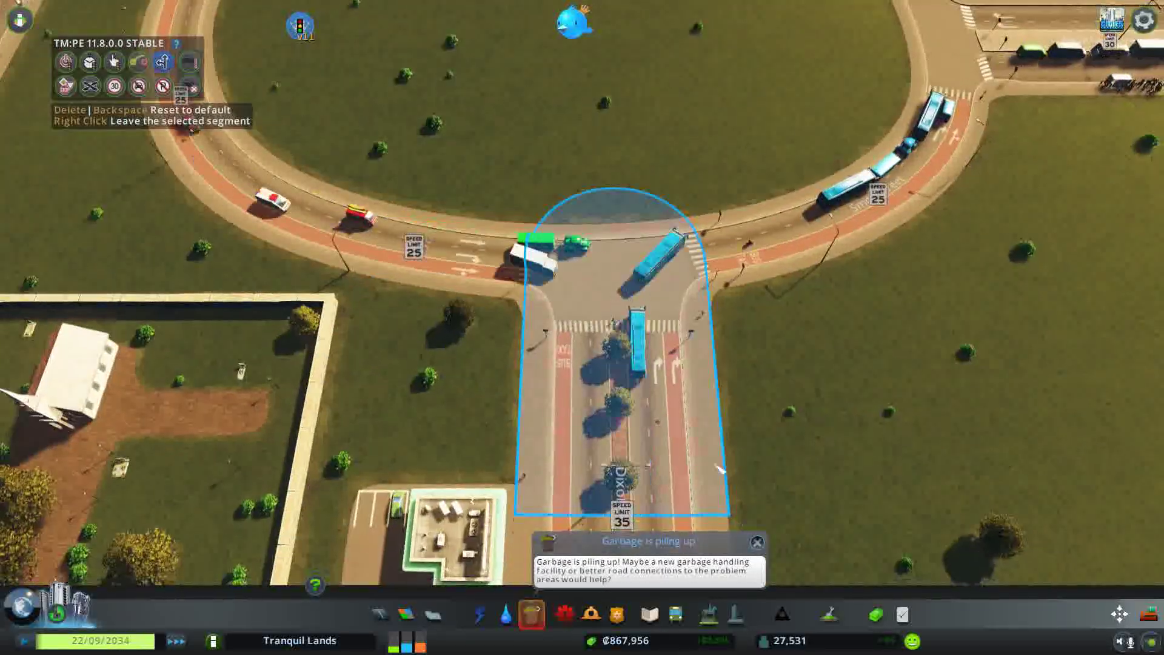
{"action": "left_click", "coordinate": [757, 543]}
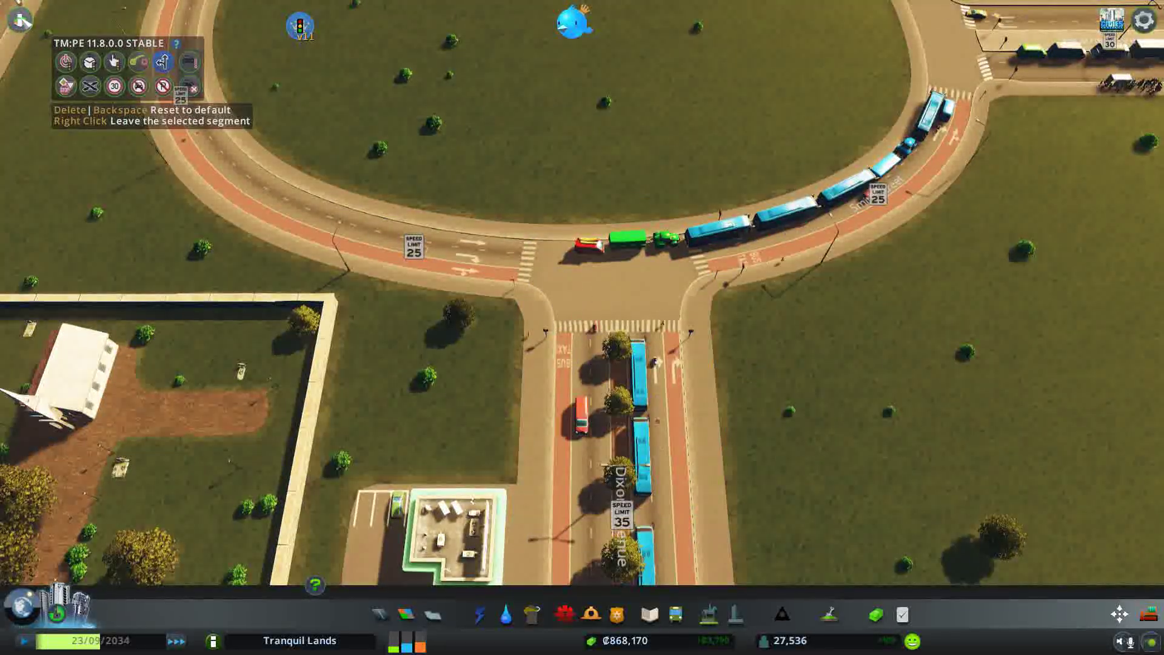
{"action": "left_click", "coordinate": [20, 20]}
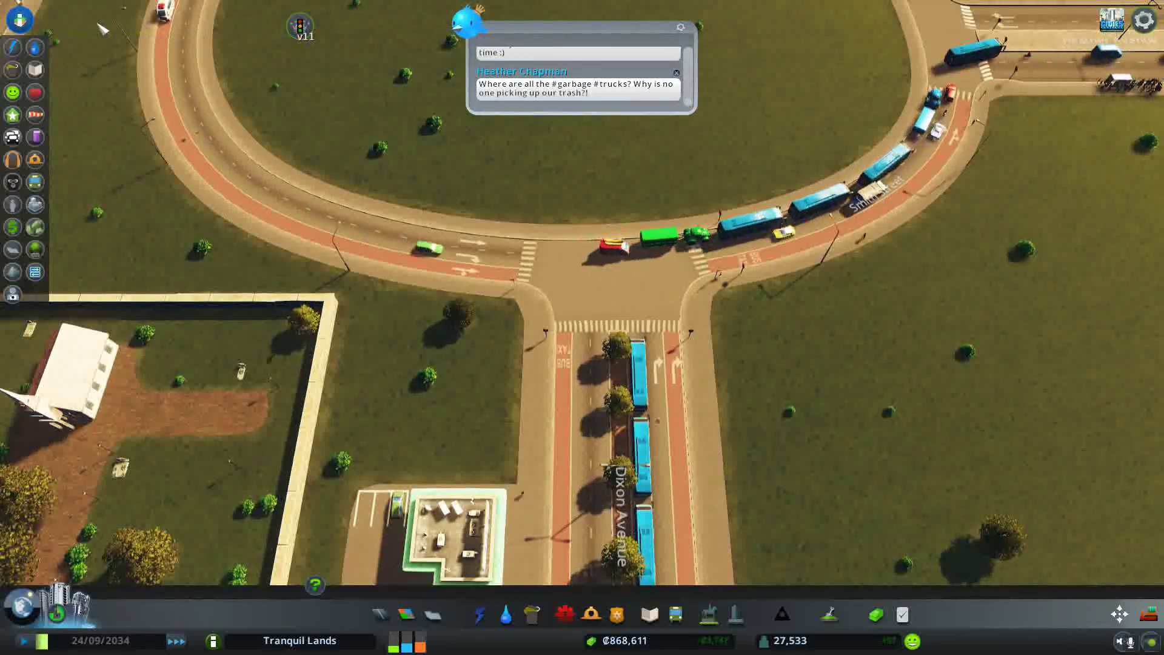
{"action": "key", "text": "Escape"}
{"action": "scroll", "coordinate": [582, 327], "scroll_direction": "down", "scroll_amount": 5}
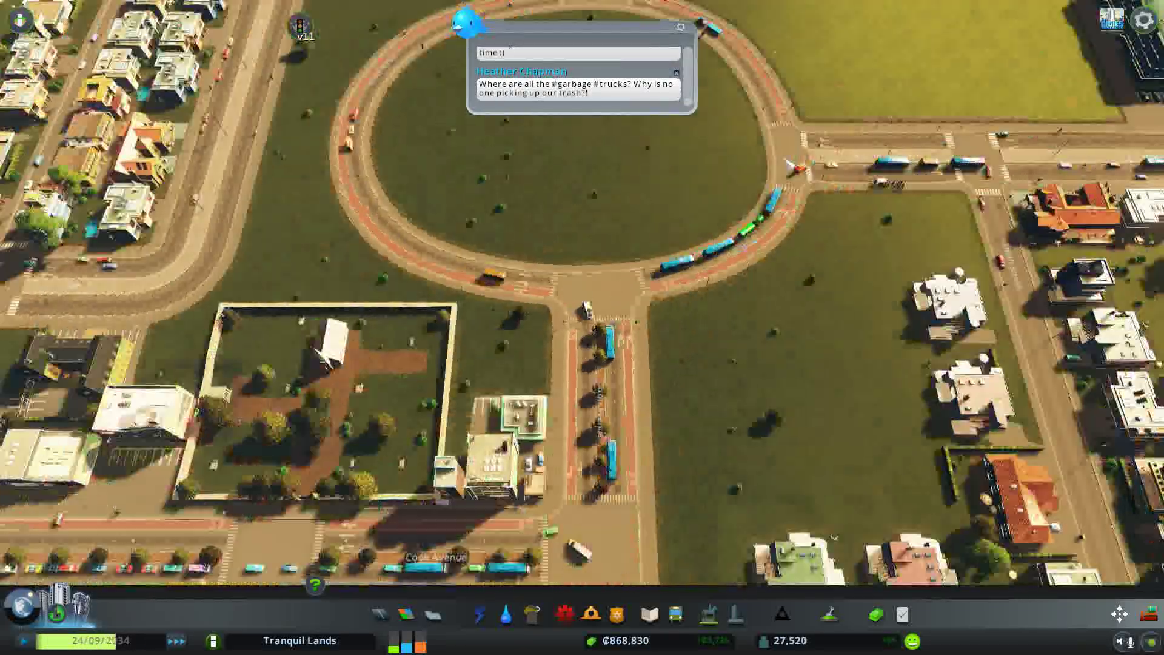
{"action": "scroll", "coordinate": [641, 392], "scroll_direction": "down", "scroll_amount": 3}
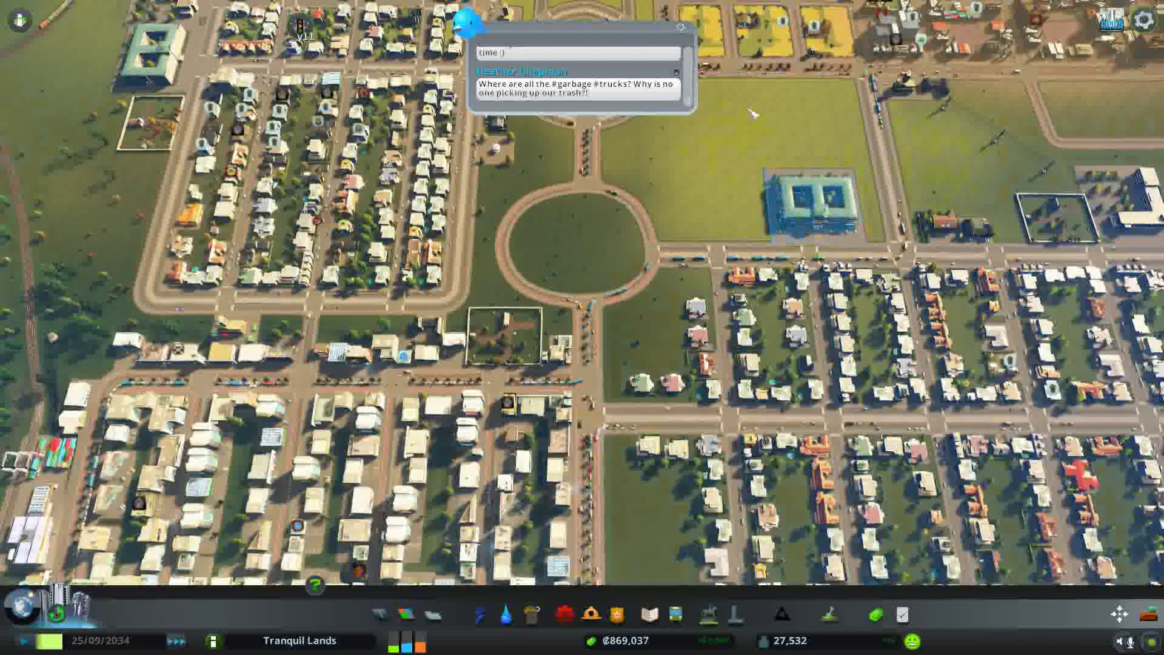
{"action": "scroll", "coordinate": [640, 391], "scroll_direction": "down", "scroll_amount": 2}
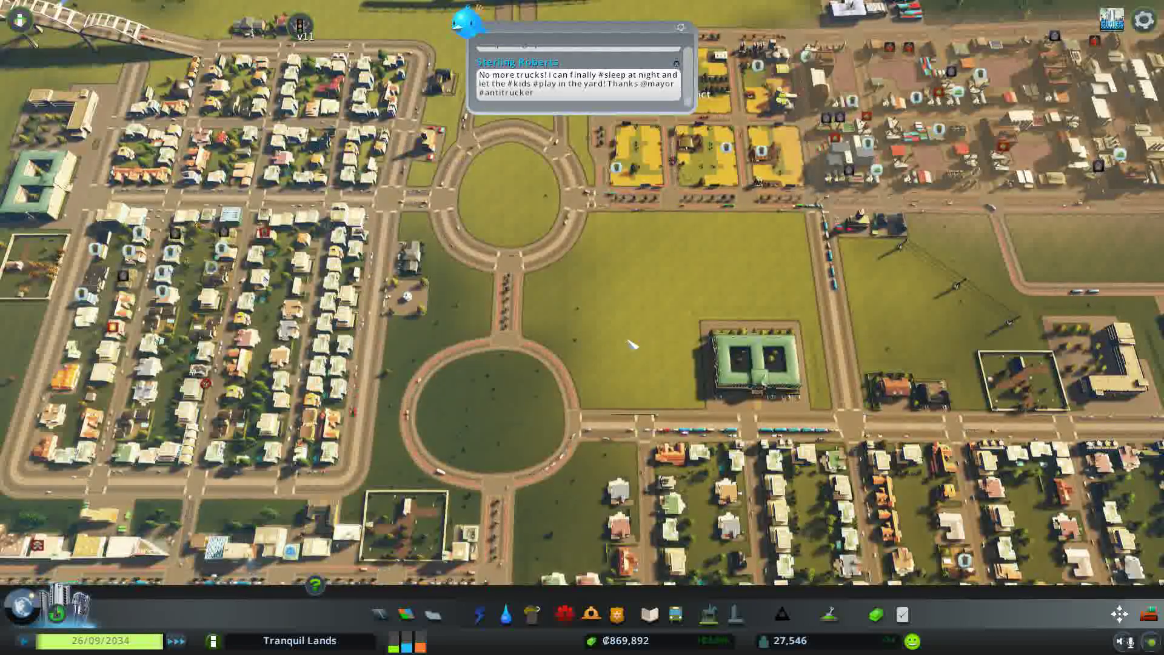
{"action": "key", "text": "d"}
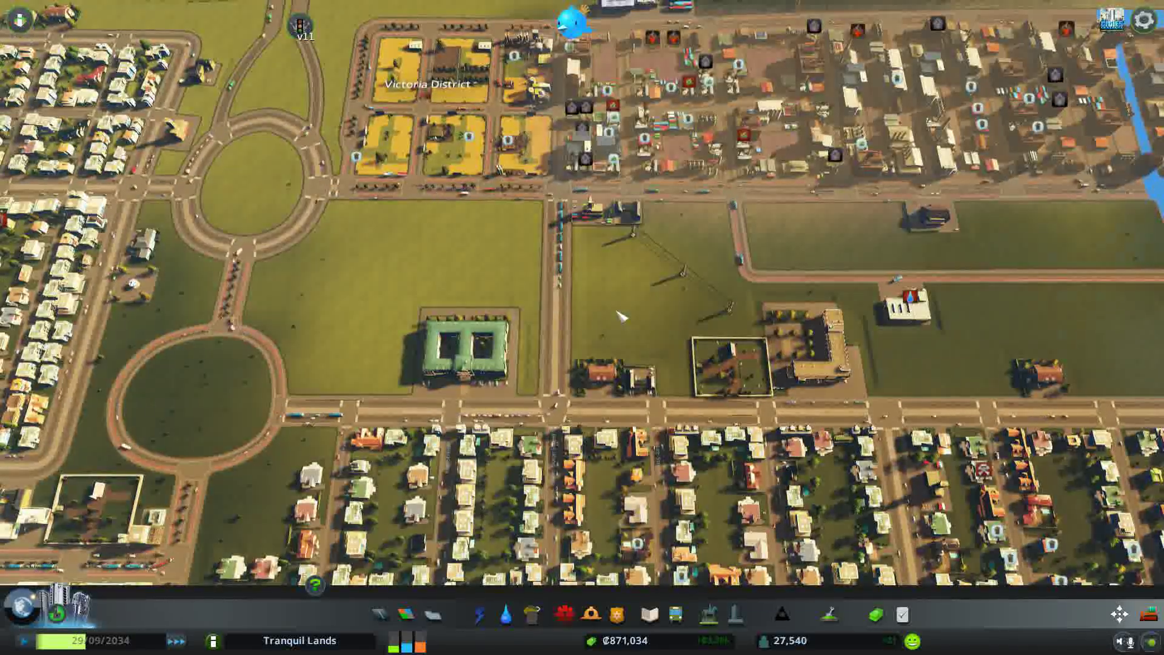
{"action": "key", "text": "s"}
{"action": "scroll", "coordinate": [643, 5], "scroll_direction": "up", "scroll_amount": 5}
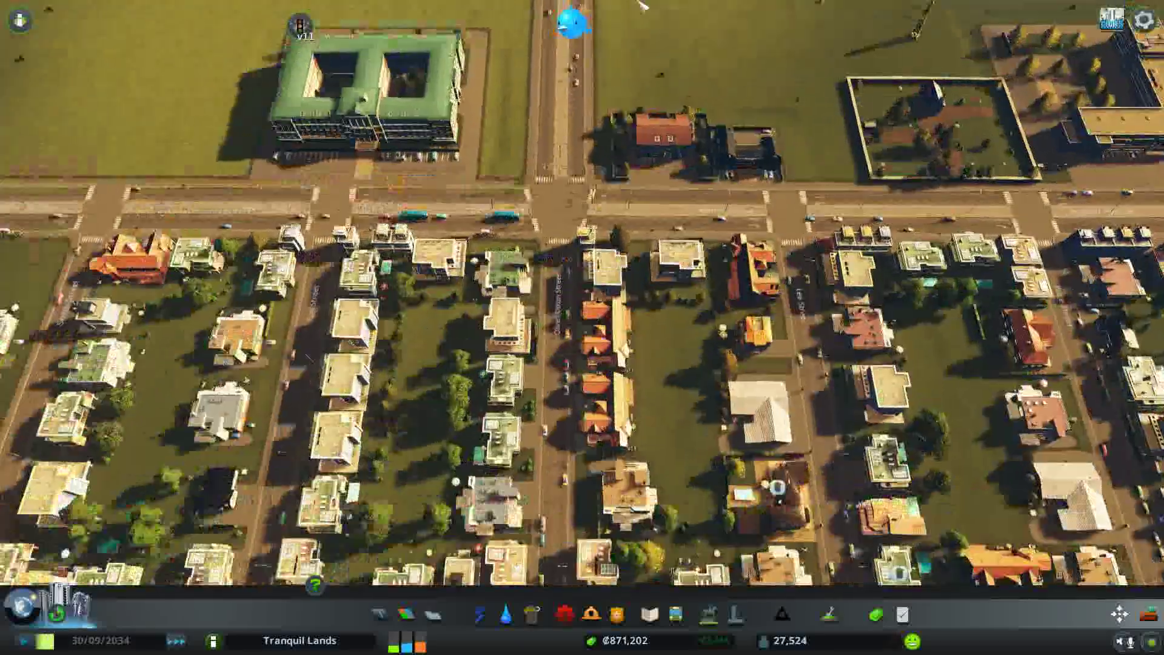
{"action": "key", "text": "w"}
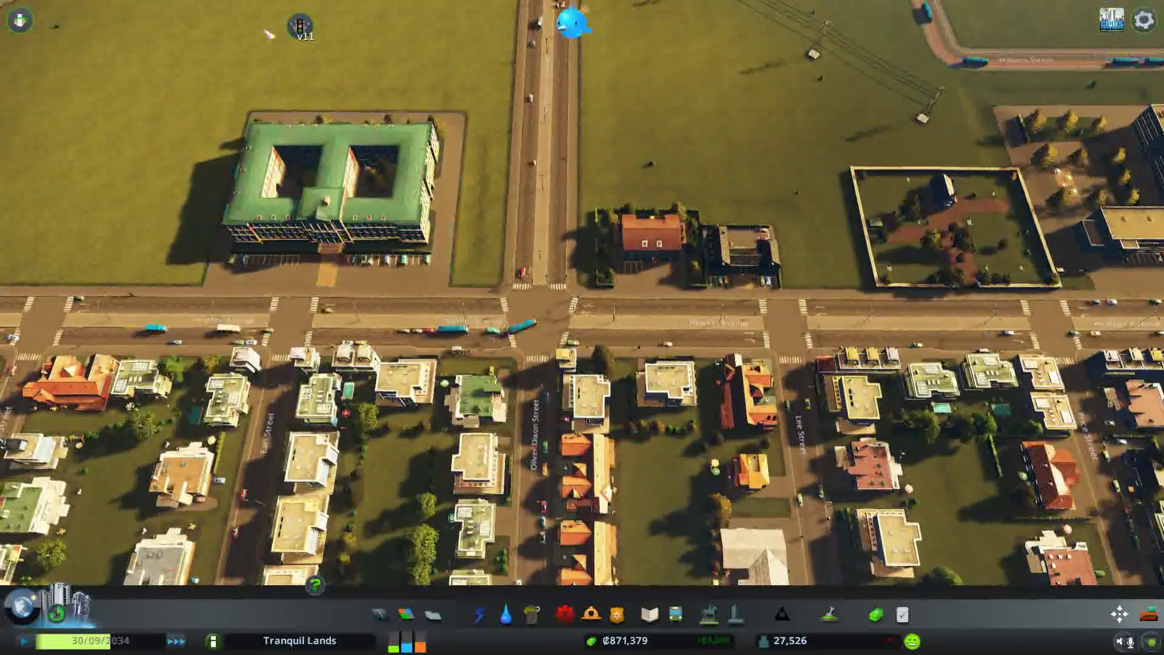
{"action": "left_click", "coordinate": [18, 18]}
{"action": "left_click", "coordinate": [34, 271]}
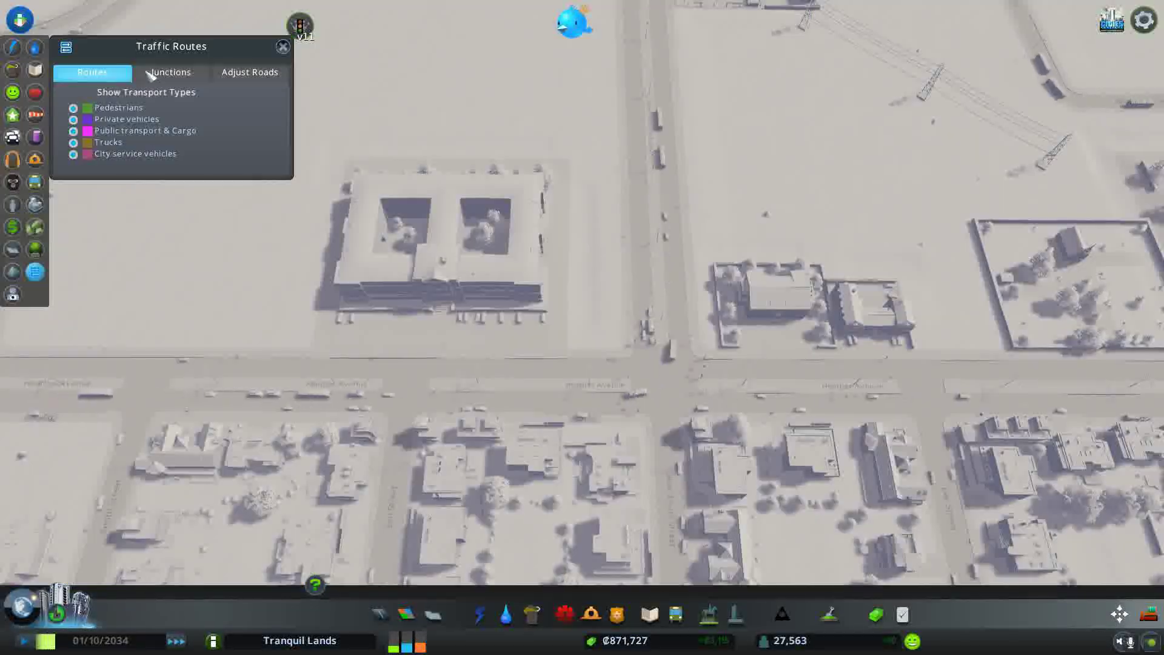
{"action": "left_click", "coordinate": [171, 72]}
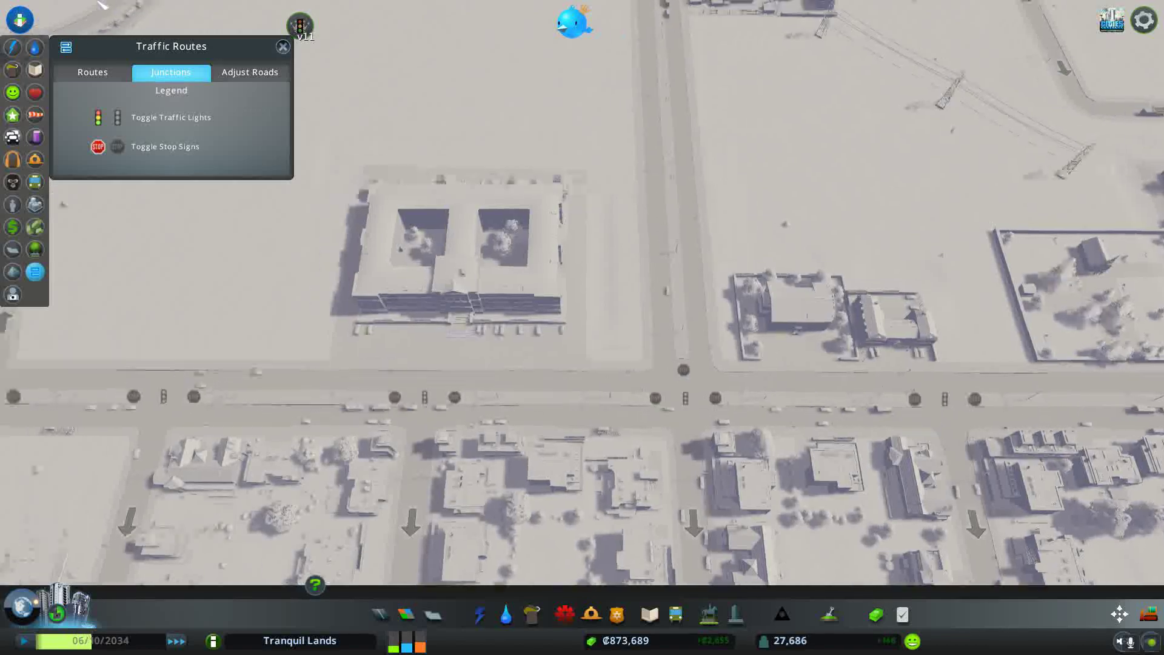
{"action": "key", "text": "Escape"}
{"action": "scroll", "coordinate": [610, 424], "scroll_direction": "down", "scroll_amount": 2}
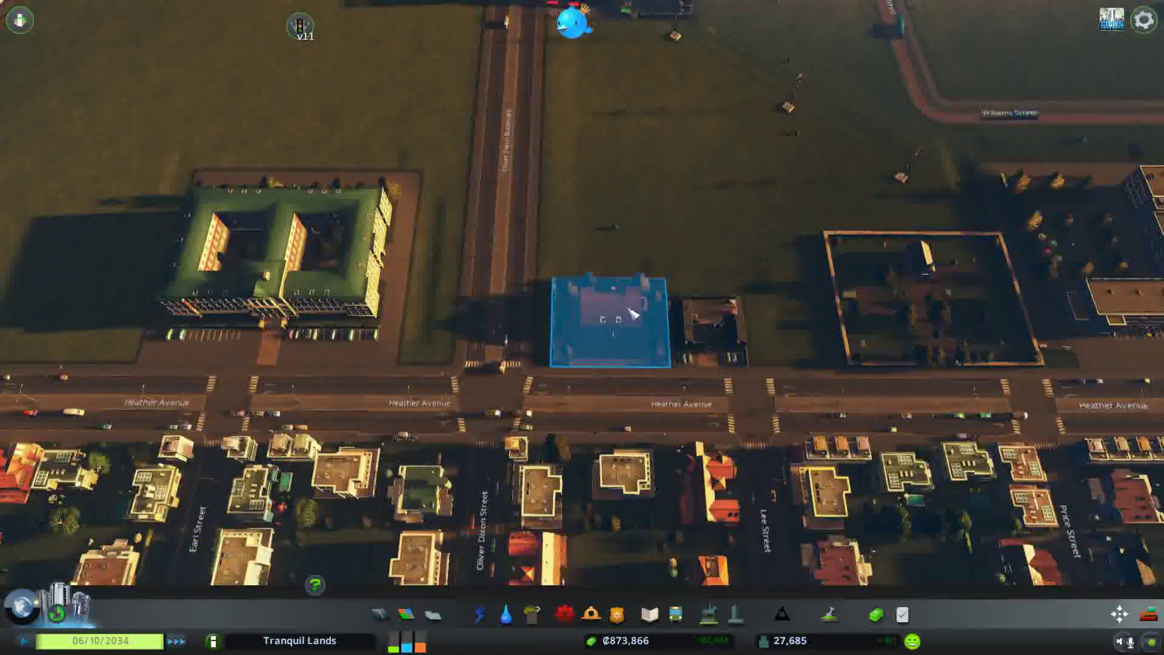
{"action": "scroll", "coordinate": [637, 327], "scroll_direction": "down", "scroll_amount": 3}
{"action": "scroll", "coordinate": [719, 309], "scroll_direction": "down", "scroll_amount": 3}
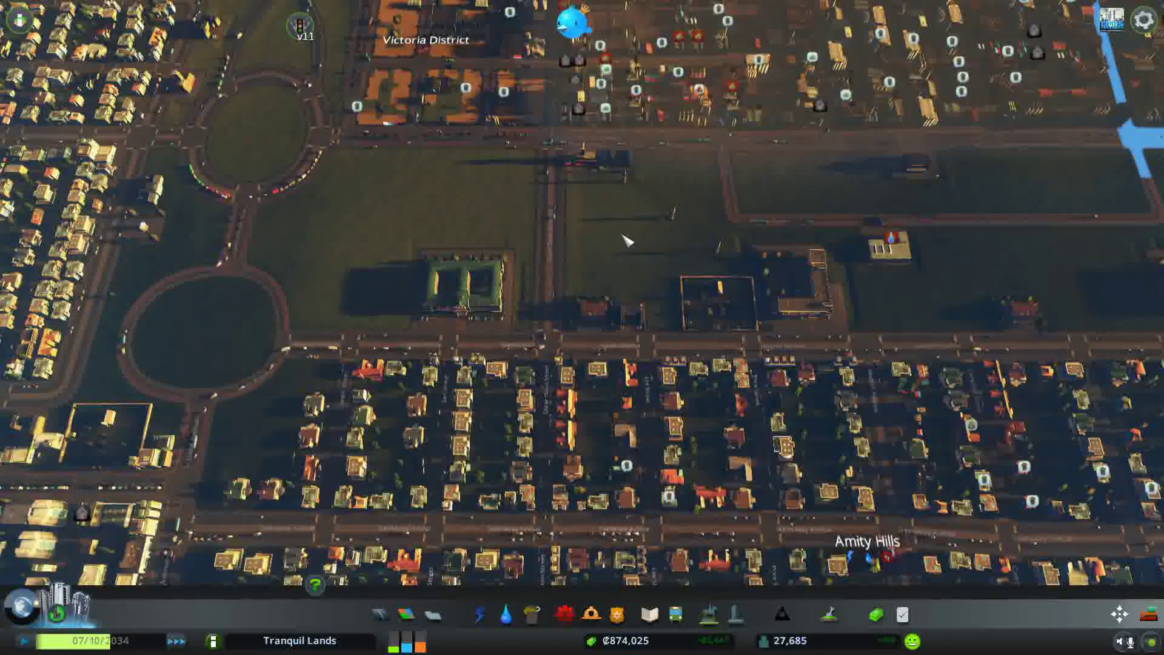
{"action": "key", "text": "w"}
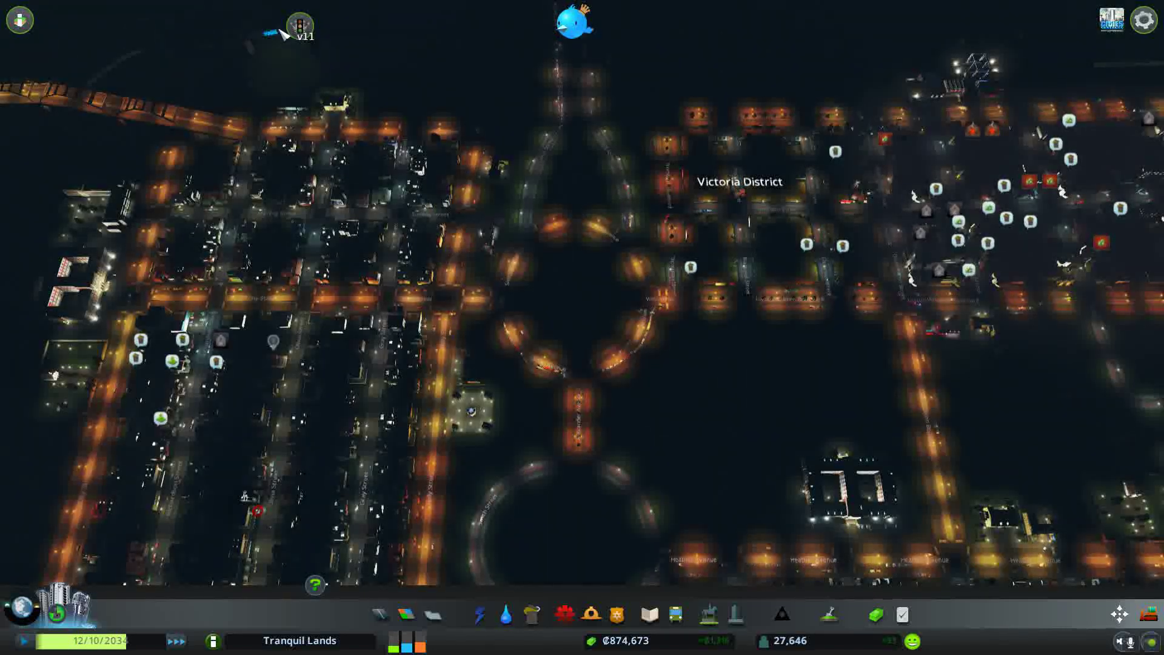
Review the road and train connection settings in the Outside Connections info view
{"action": "left_click", "coordinate": [19, 19]}
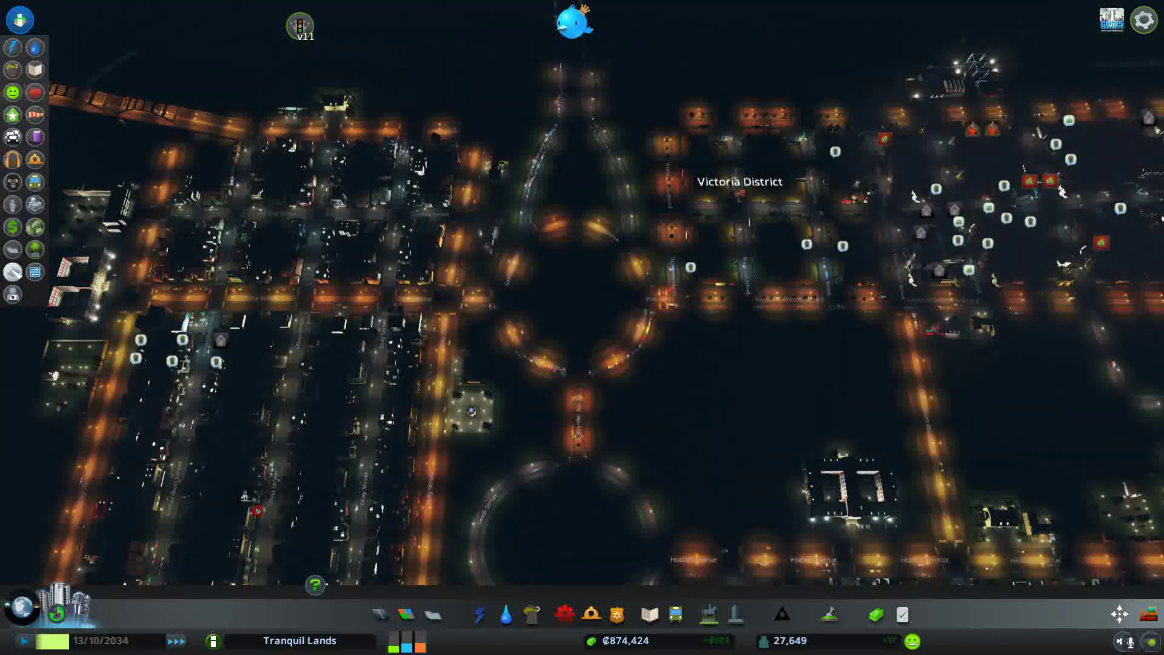
{"action": "left_click", "coordinate": [34, 205]}
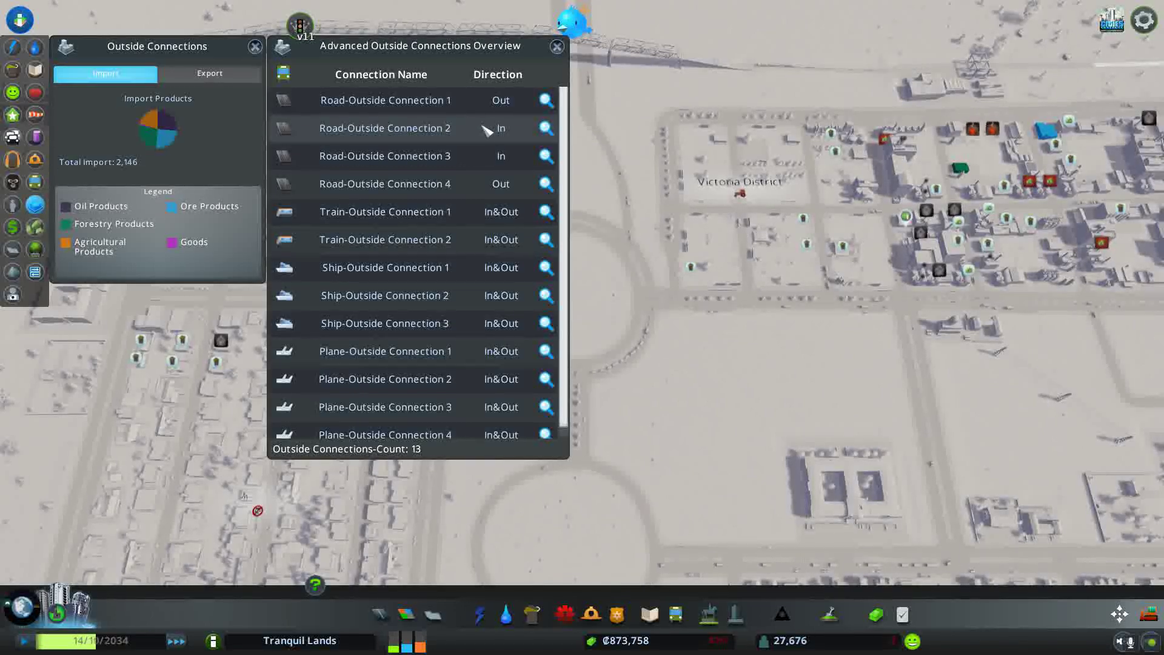
{"action": "left_click", "coordinate": [546, 130]}
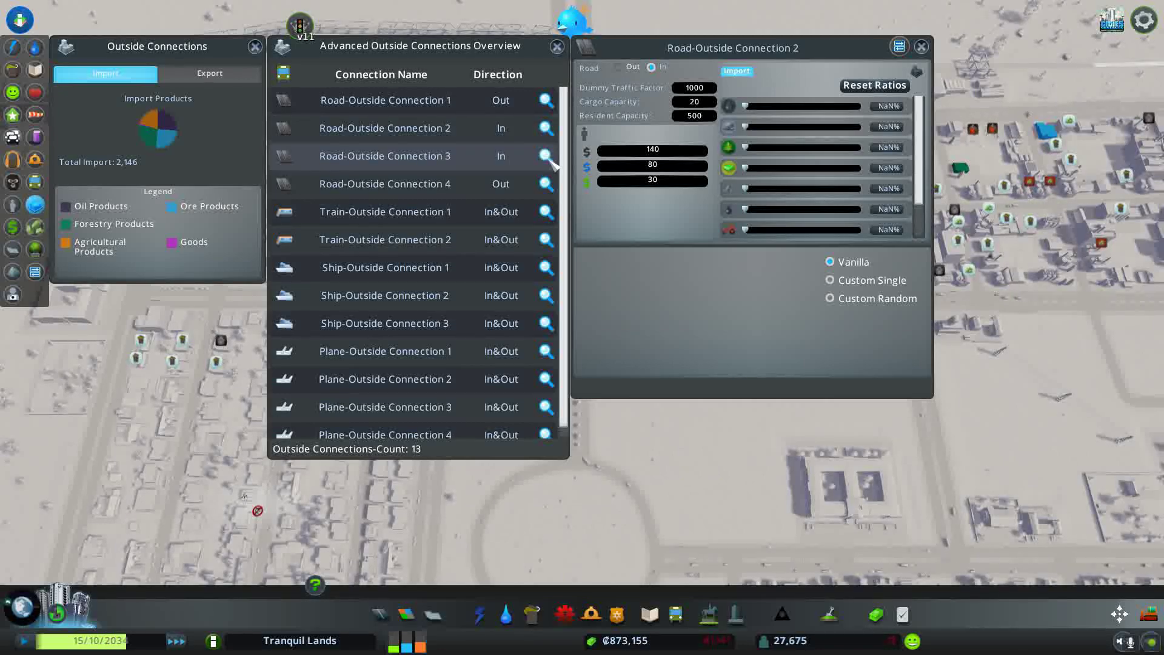
{"action": "left_click", "coordinate": [547, 211]}
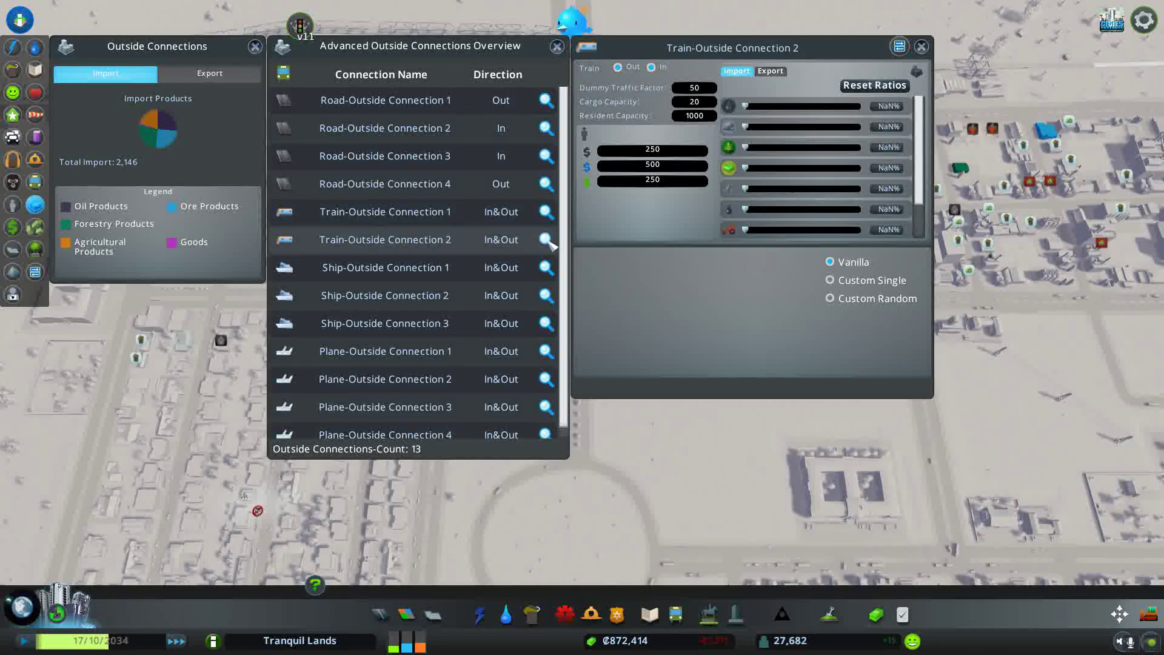
{"action": "key", "text": "Escape"}
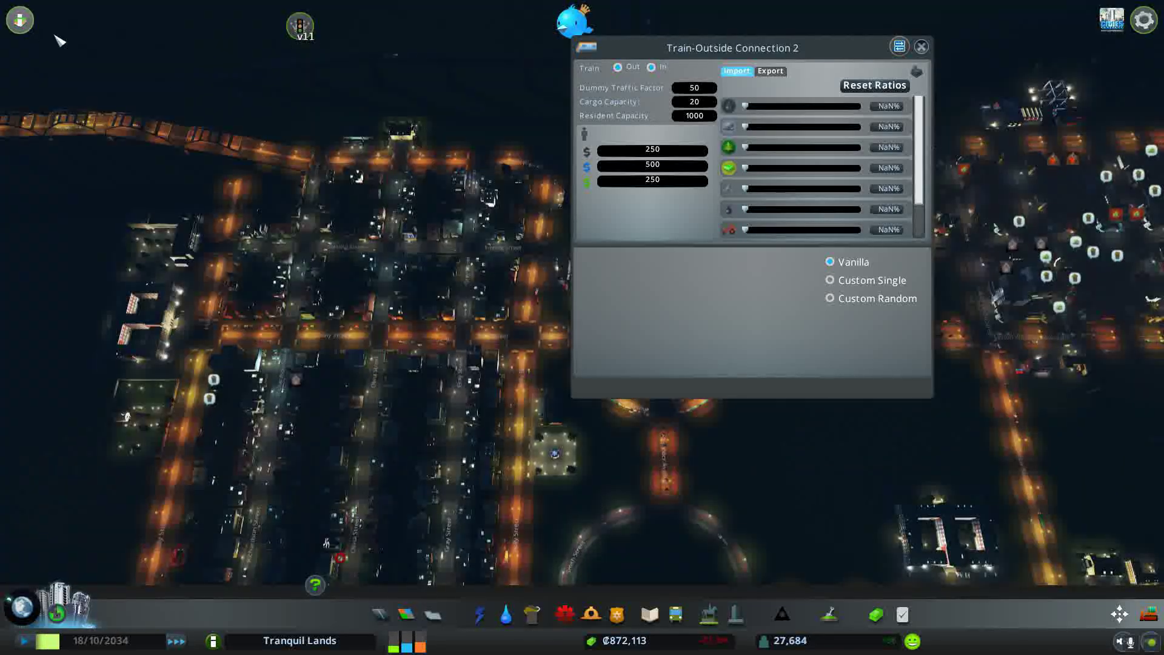
Close the train connection settings, pan and rotate to Washington and Gray Highways, and open Roads
{"action": "key", "text": "Escape"}
{"action": "scroll", "coordinate": [732, 341], "scroll_direction": "up", "scroll_amount": 3}
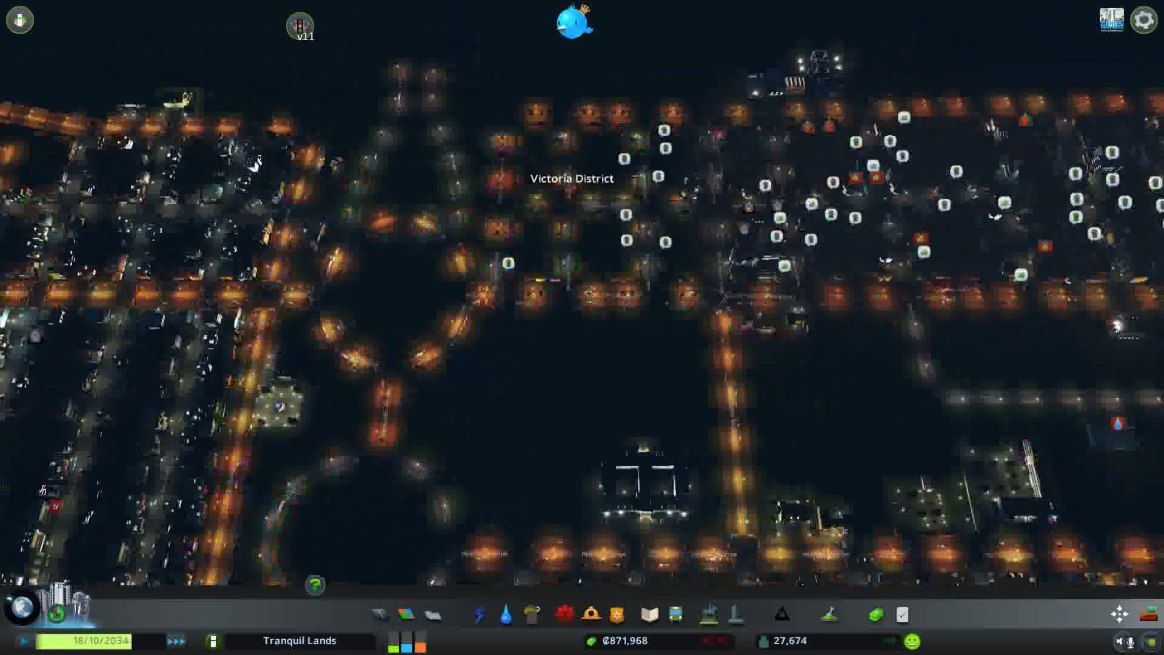
{"action": "key", "text": "s"}
{"action": "key", "text": "a"}
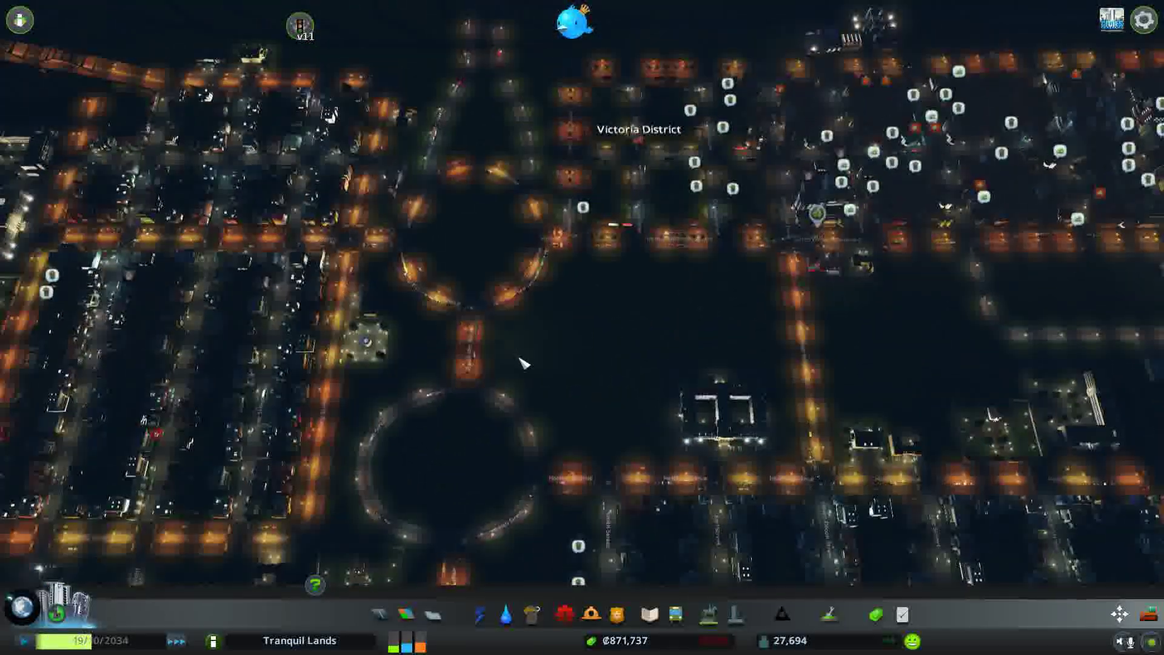
{"action": "scroll", "coordinate": [523, 364], "scroll_direction": "up", "scroll_amount": 3}
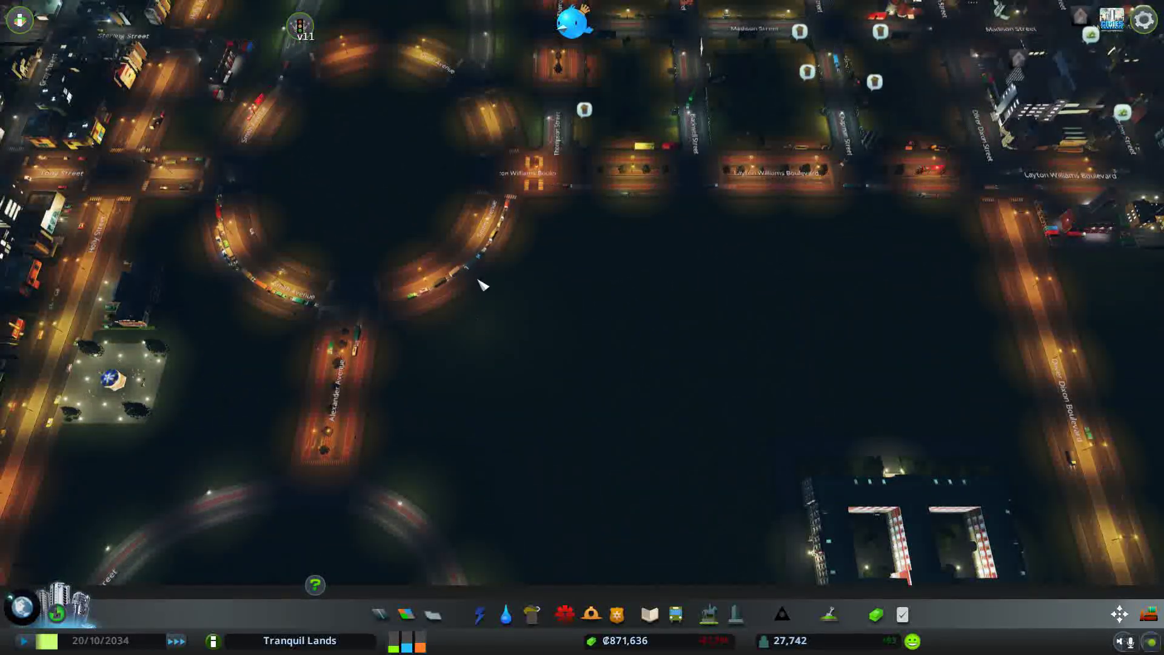
{"action": "scroll", "coordinate": [481, 280], "scroll_direction": "down", "scroll_amount": 3}
{"action": "key", "text": "w"}
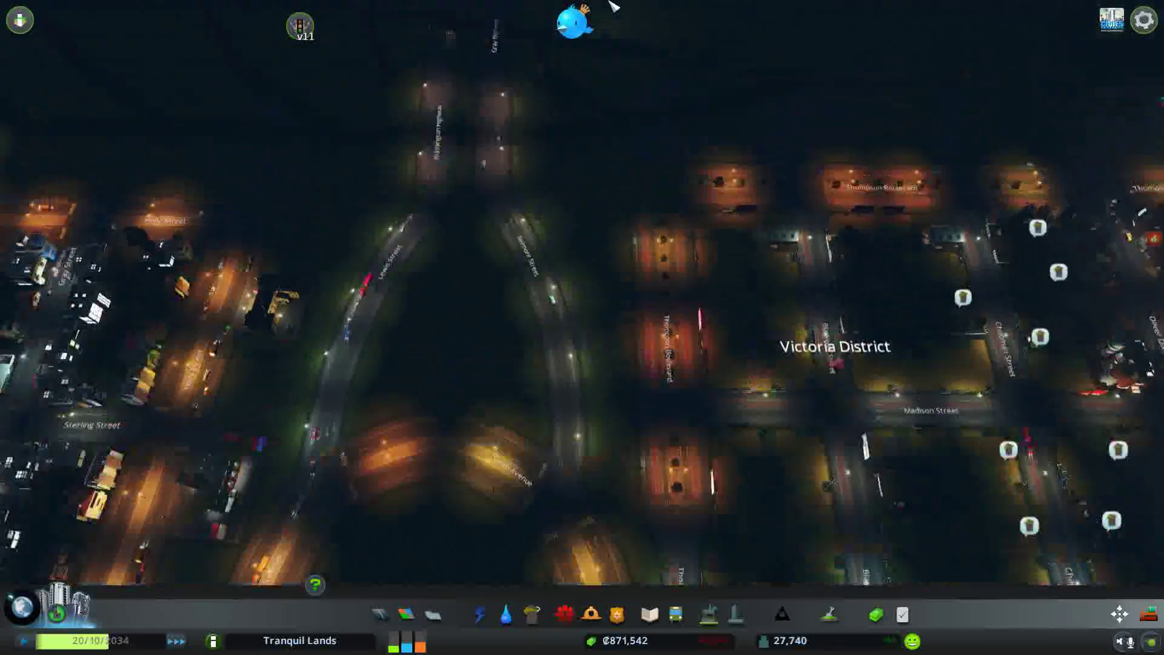
{"action": "key", "text": "w"}
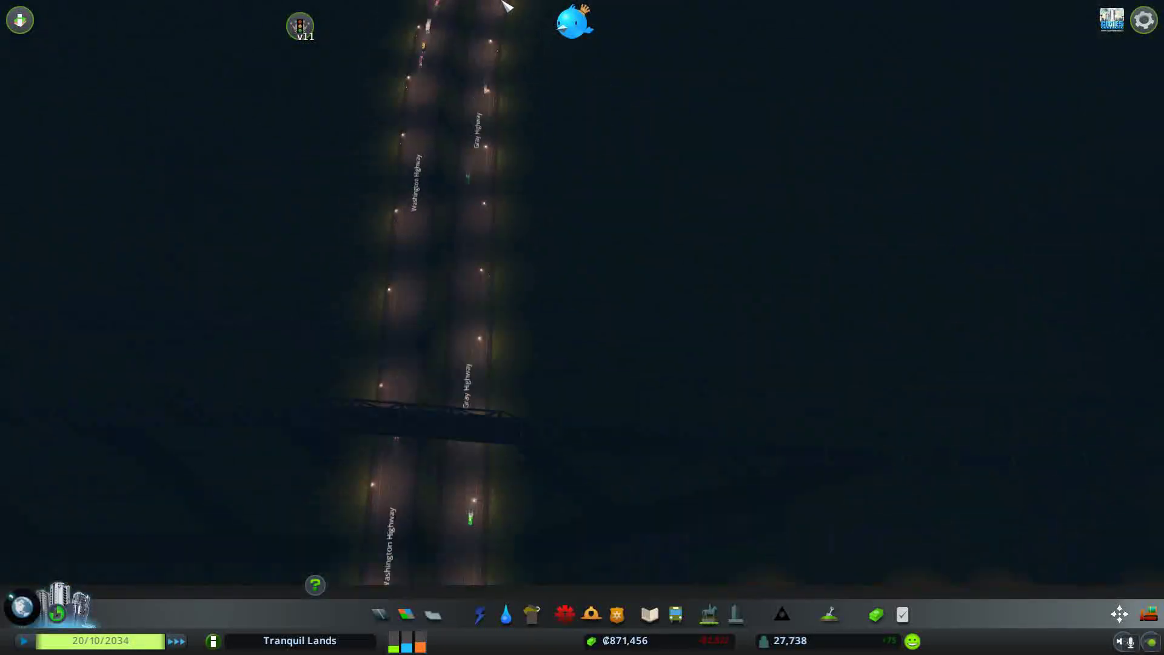
{"action": "key", "text": "e"}
{"action": "key", "text": "e"}
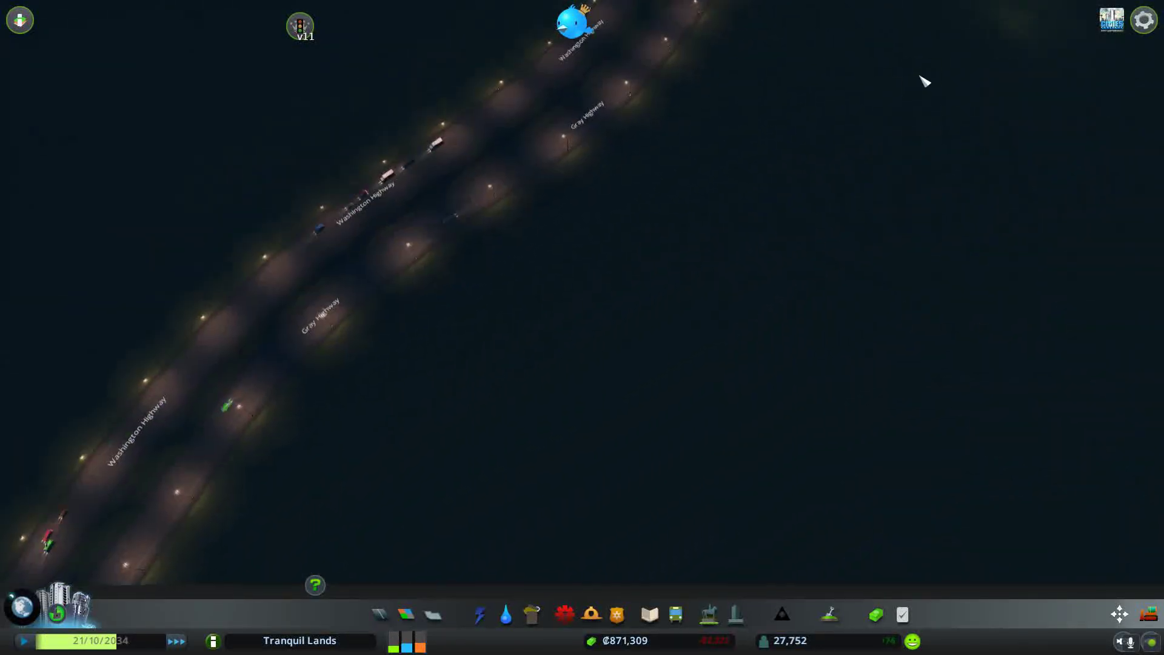
{"action": "key", "text": "q"}
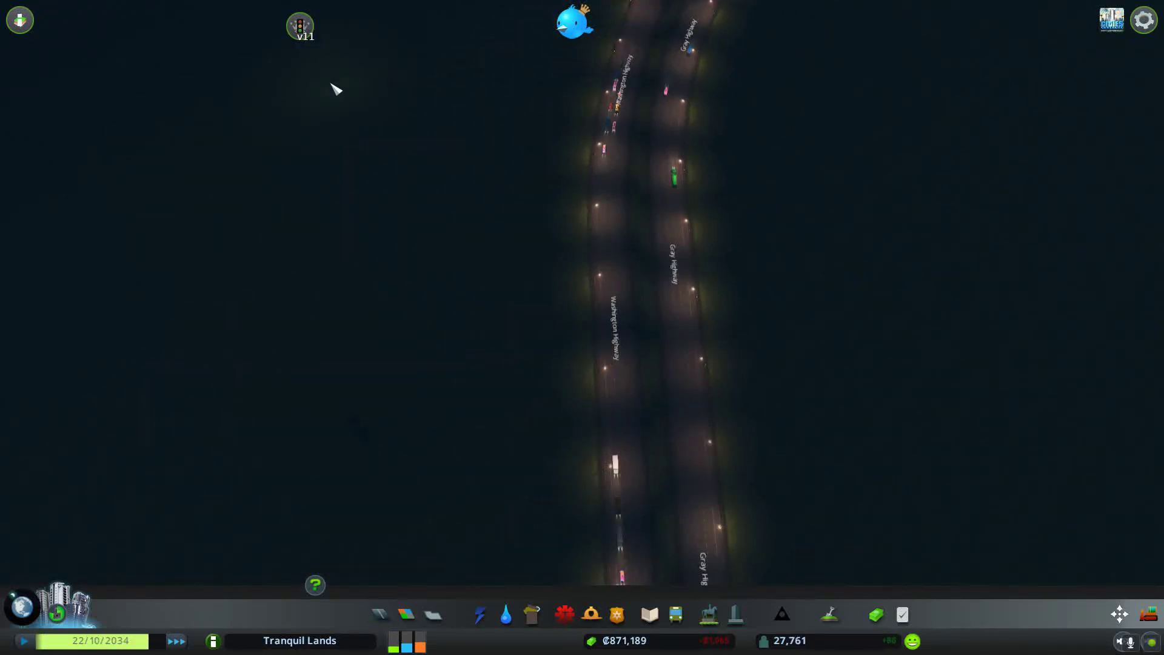
{"action": "left_click", "coordinate": [380, 614]}
{"action": "left_click", "coordinate": [400, 525]}
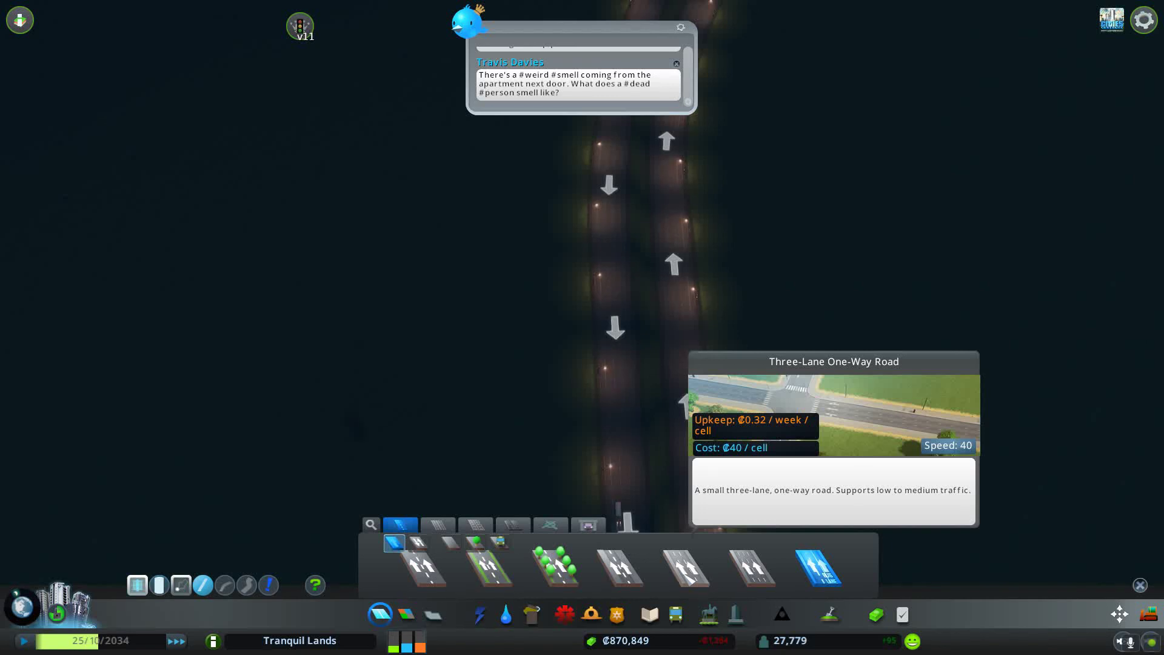
{"action": "left_click", "coordinate": [421, 566]}
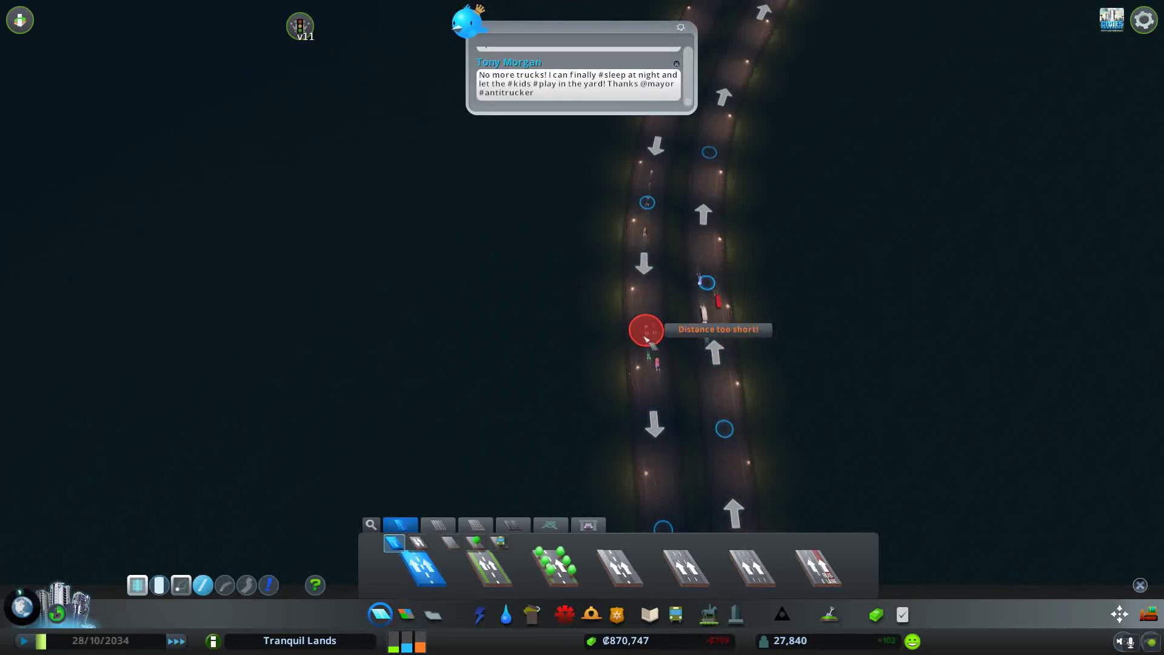
{"action": "left_click", "coordinate": [159, 585]}
{"action": "scroll", "coordinate": [356, 394], "scroll_direction": "down", "scroll_amount": 3}
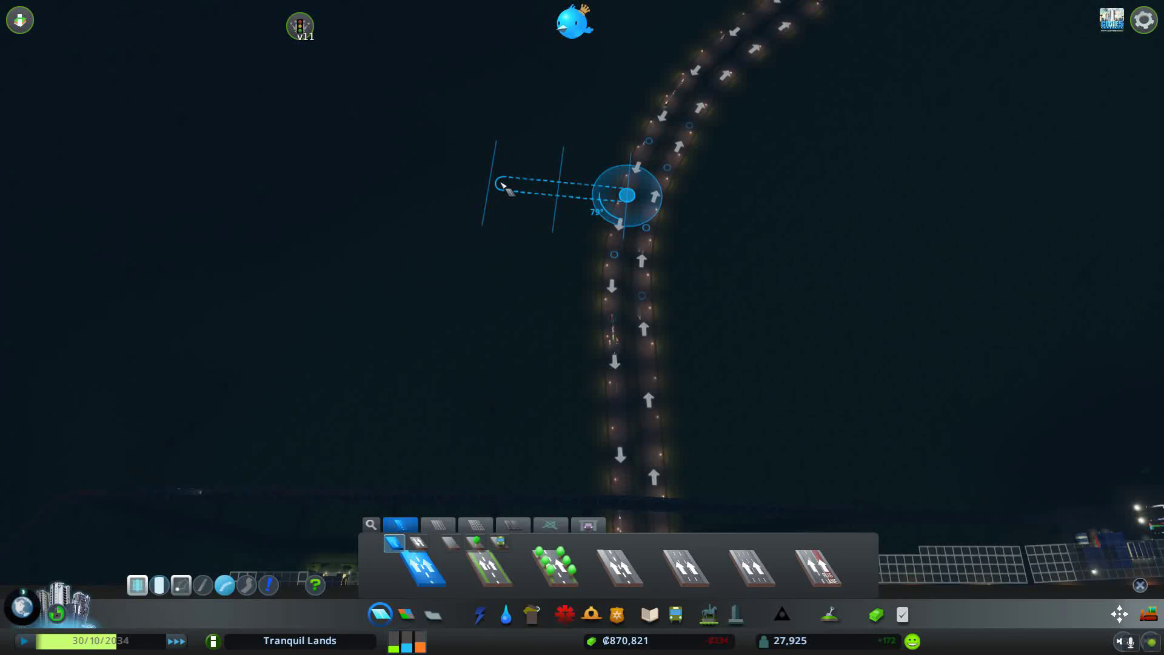
{"action": "left_click", "coordinate": [501, 185]}
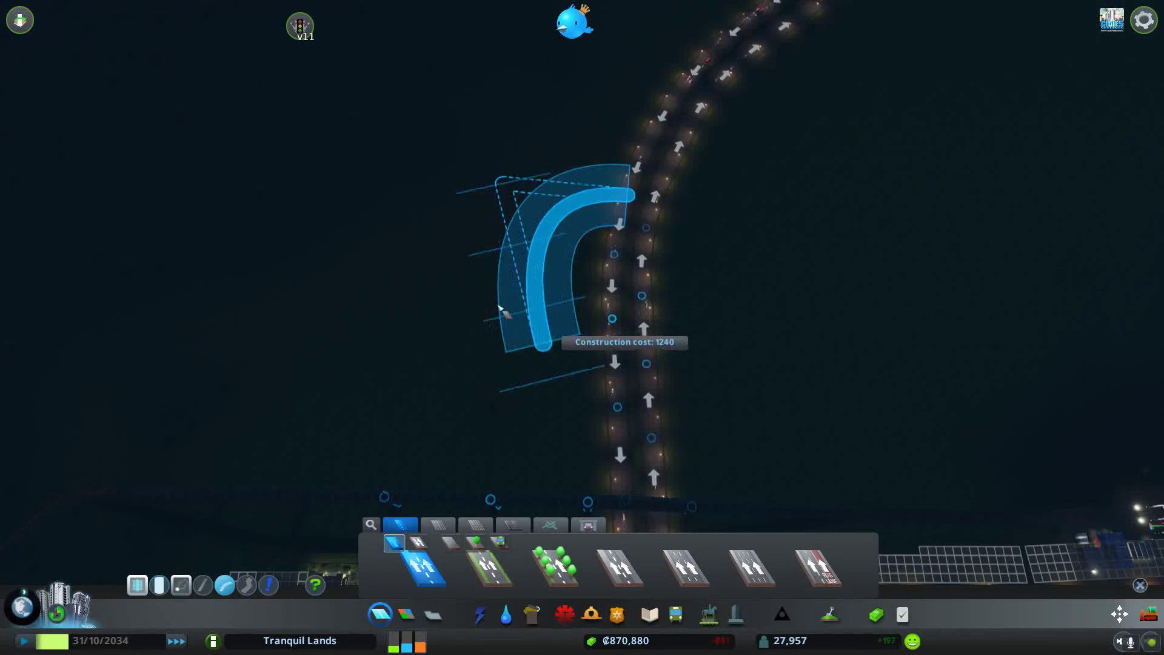
{"action": "right_click", "coordinate": [418, 205]}
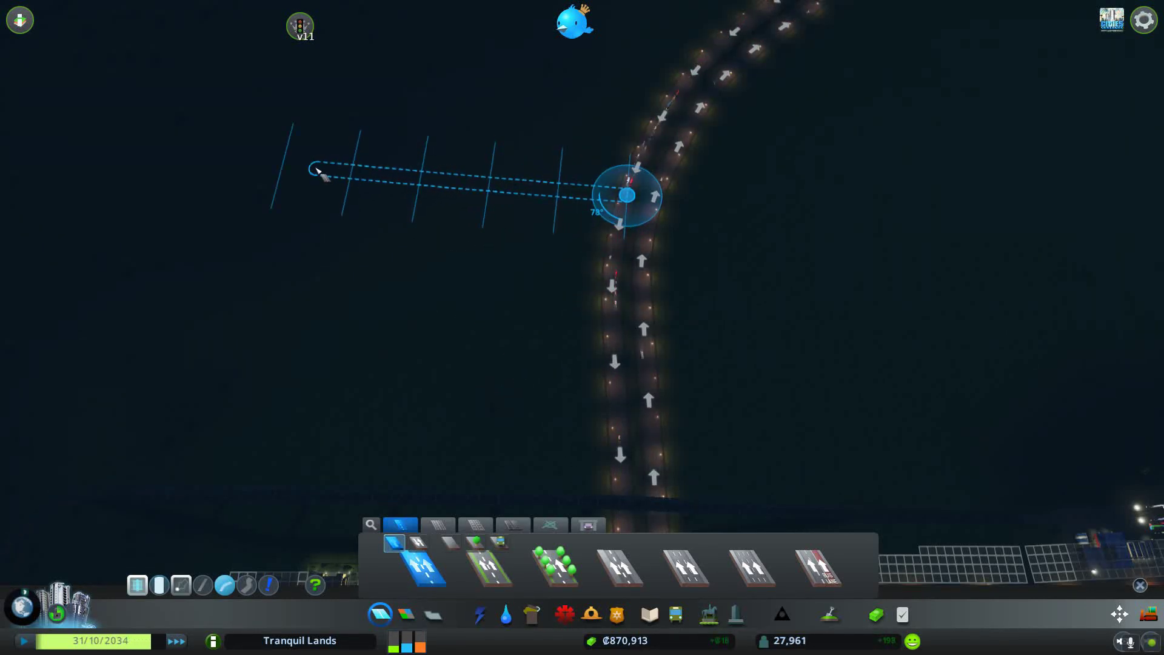
{"action": "left_click", "coordinate": [279, 171]}
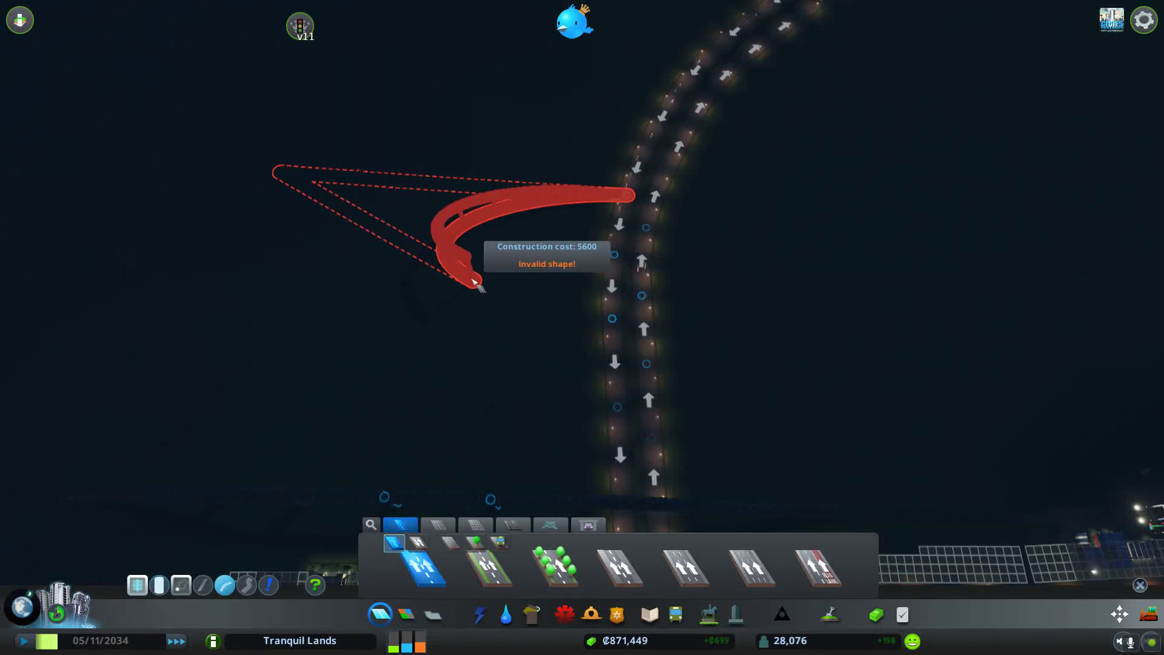
{"action": "right_click", "coordinate": [476, 278]}
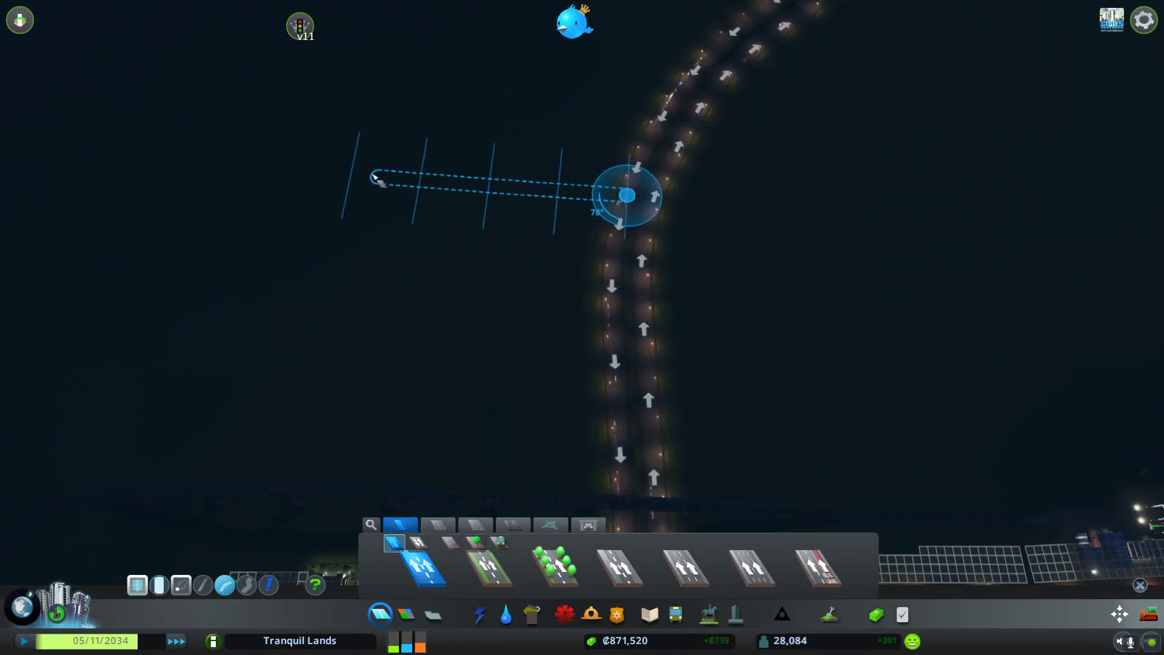
{"action": "right_click", "coordinate": [373, 178]}
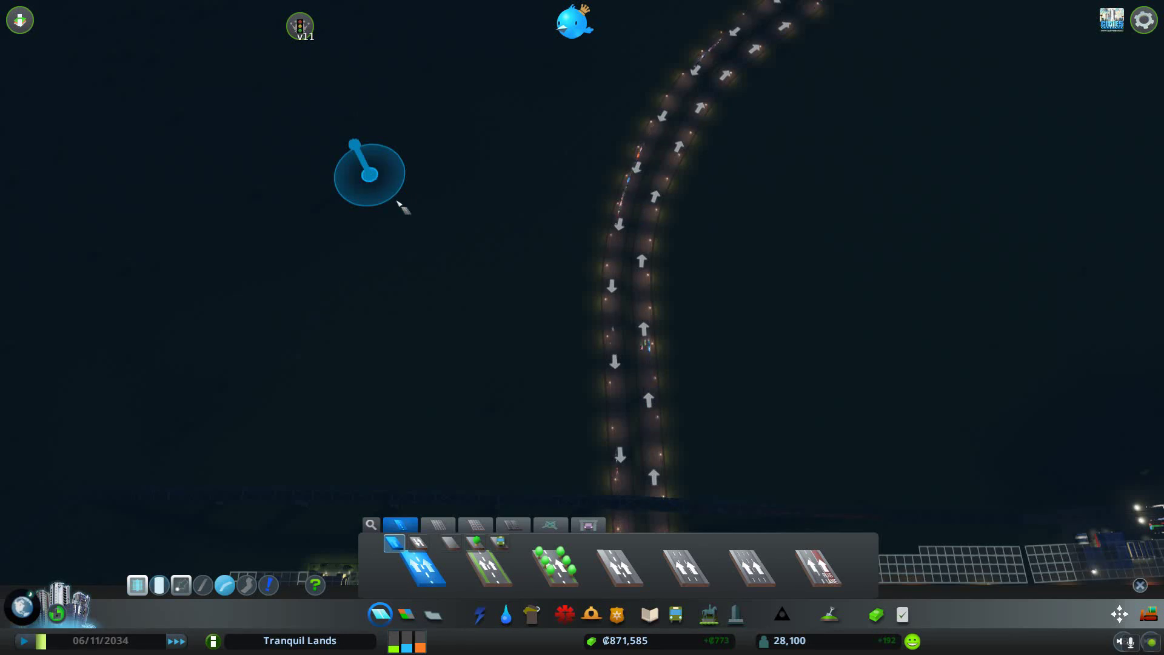
{"action": "left_click", "coordinate": [552, 526]}
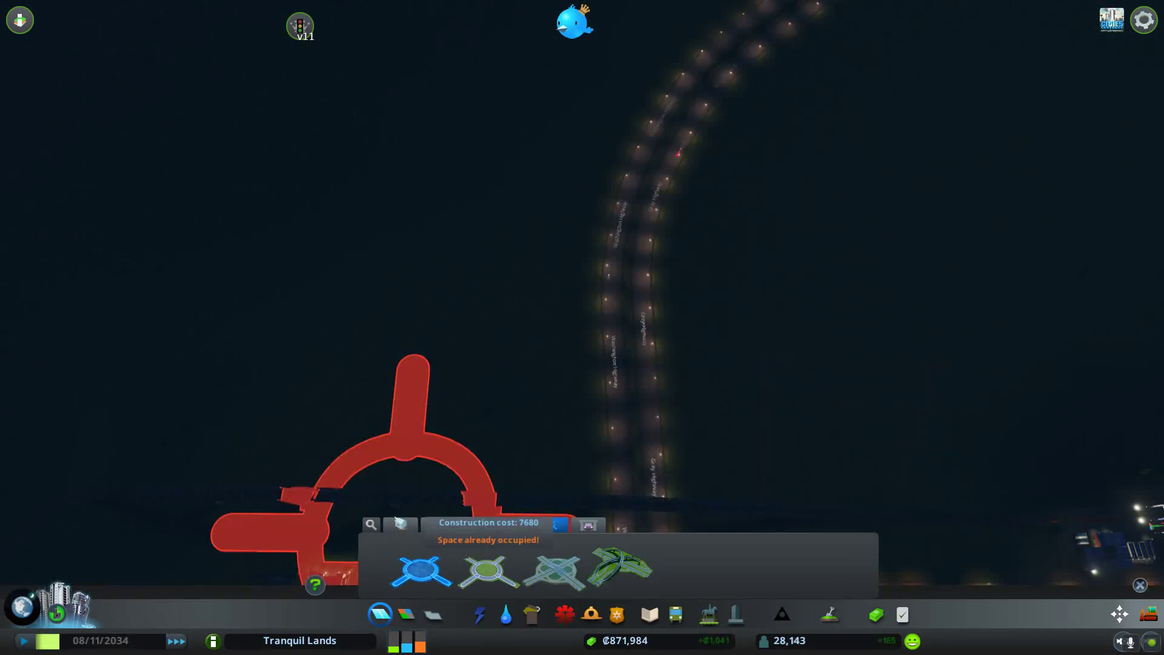
{"action": "left_click", "coordinate": [400, 524]}
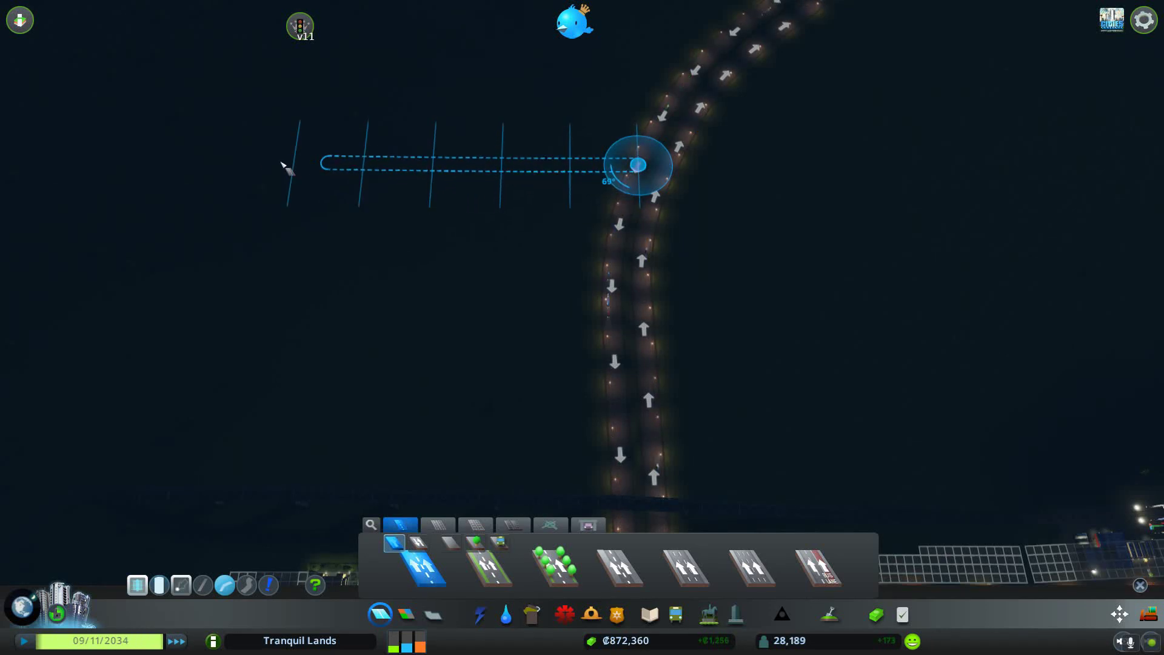
{"action": "left_click", "coordinate": [236, 155]}
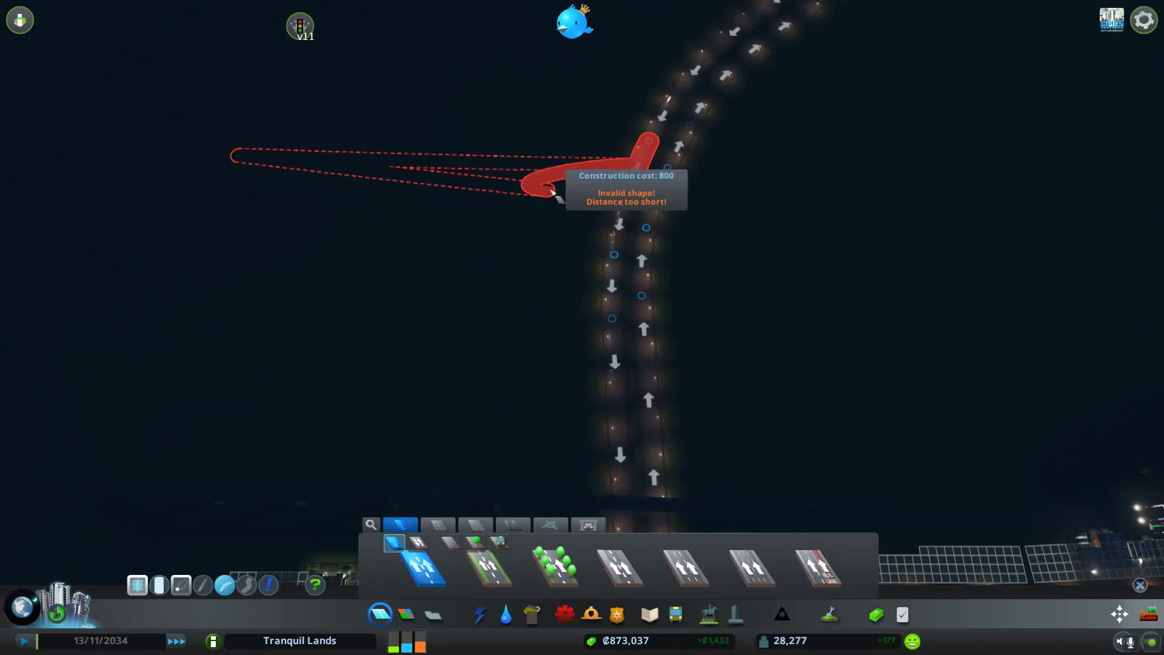
{"action": "right_click", "coordinate": [449, 326]}
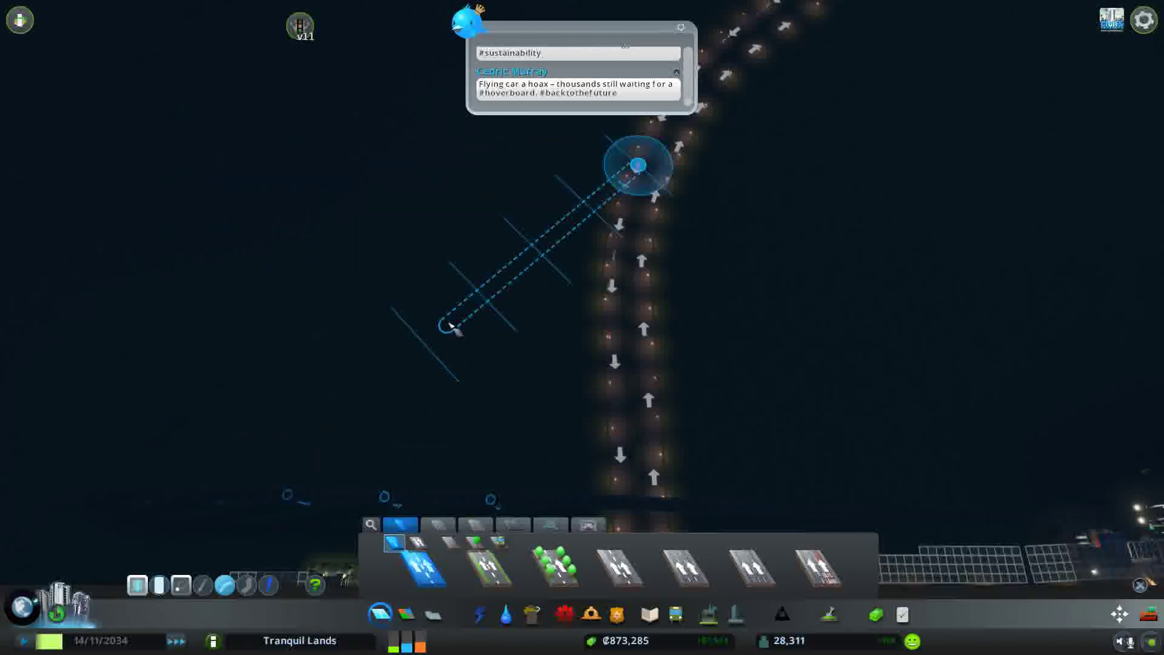
{"action": "left_click", "coordinate": [480, 224]}
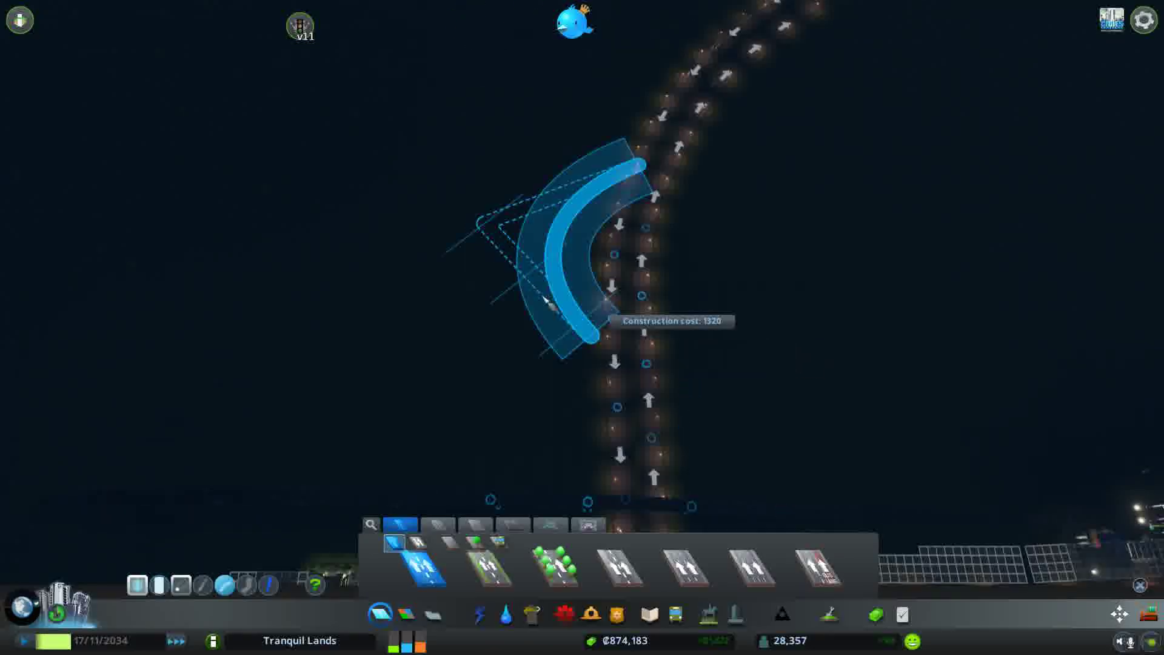
{"action": "key", "text": "q"}
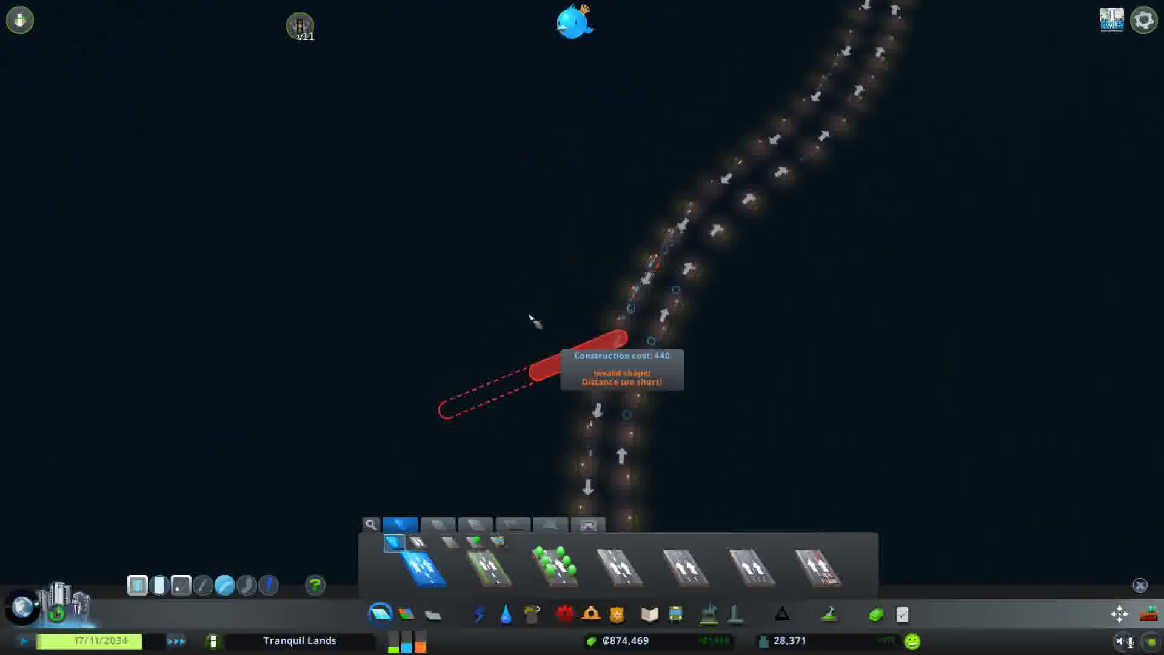
{"action": "right_click", "coordinate": [543, 231]}
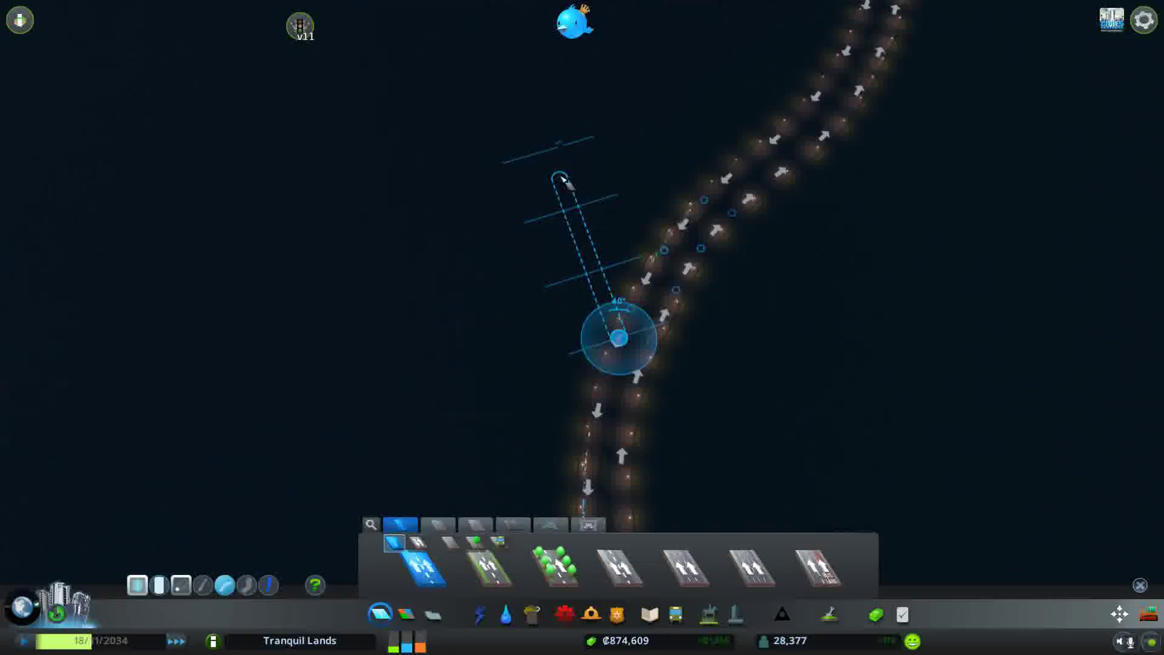
{"action": "left_click", "coordinate": [576, 155]}
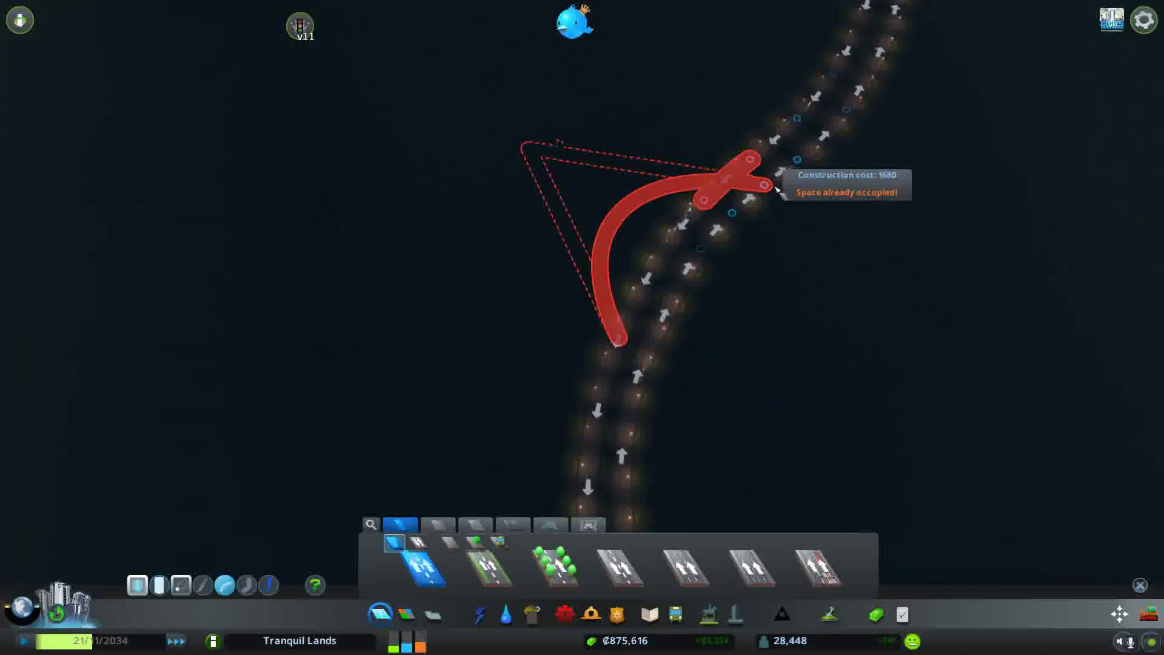
{"action": "right_click", "coordinate": [755, 177]}
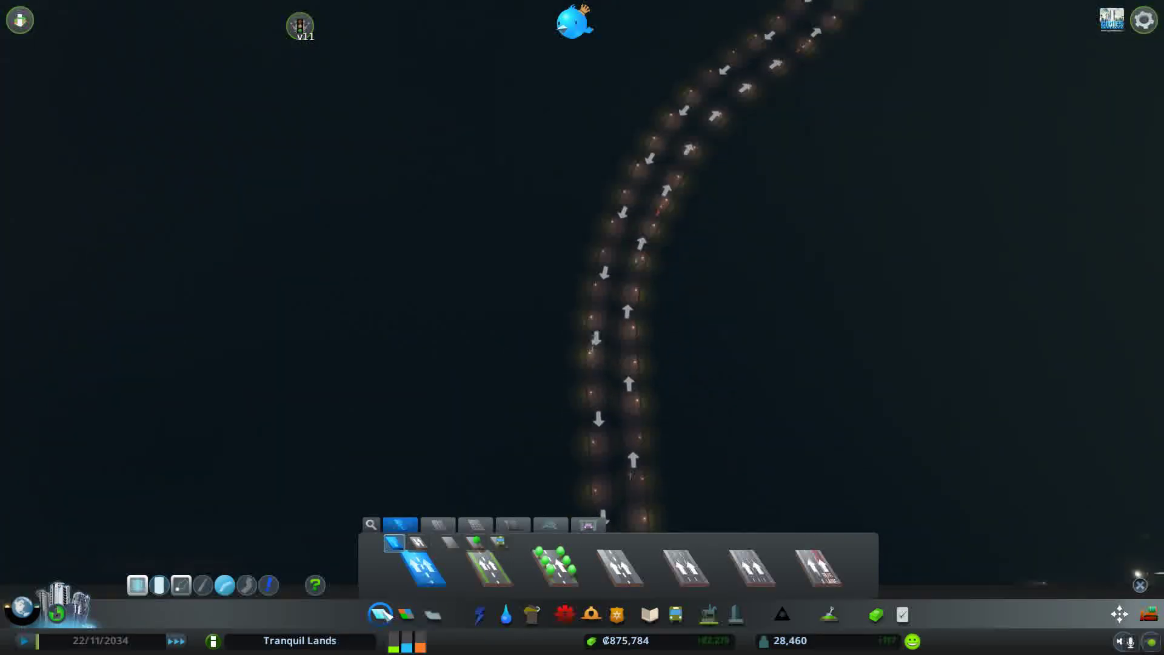
{"action": "key", "text": "Escape"}
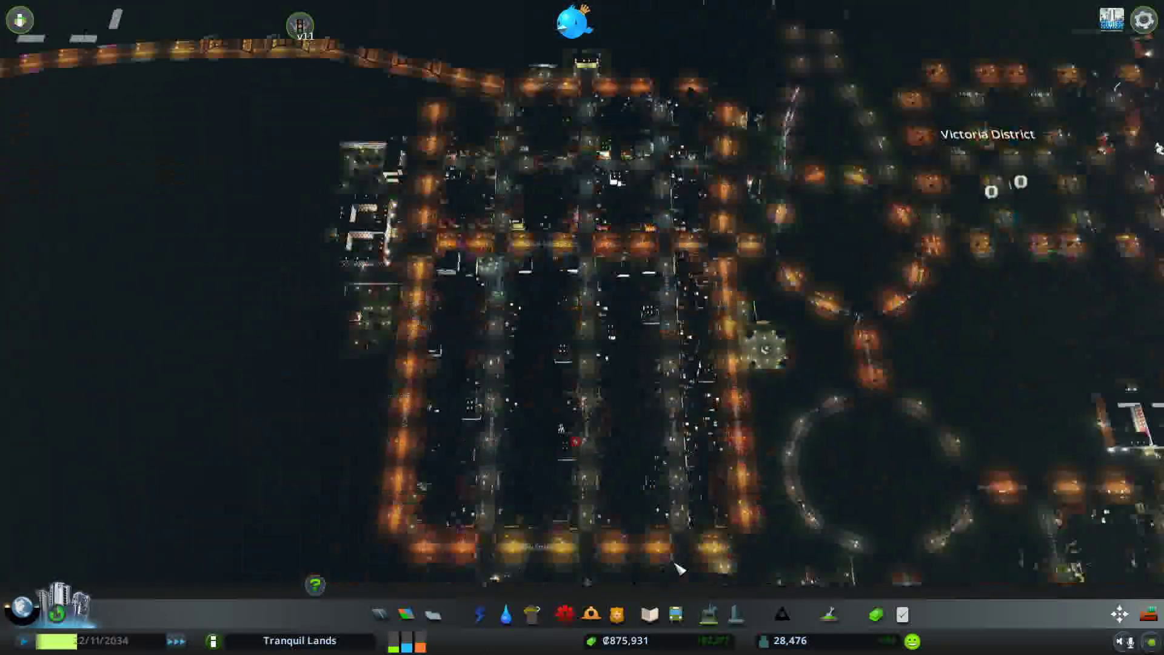
{"action": "scroll", "coordinate": [677, 569], "scroll_direction": "up", "scroll_amount": 5}
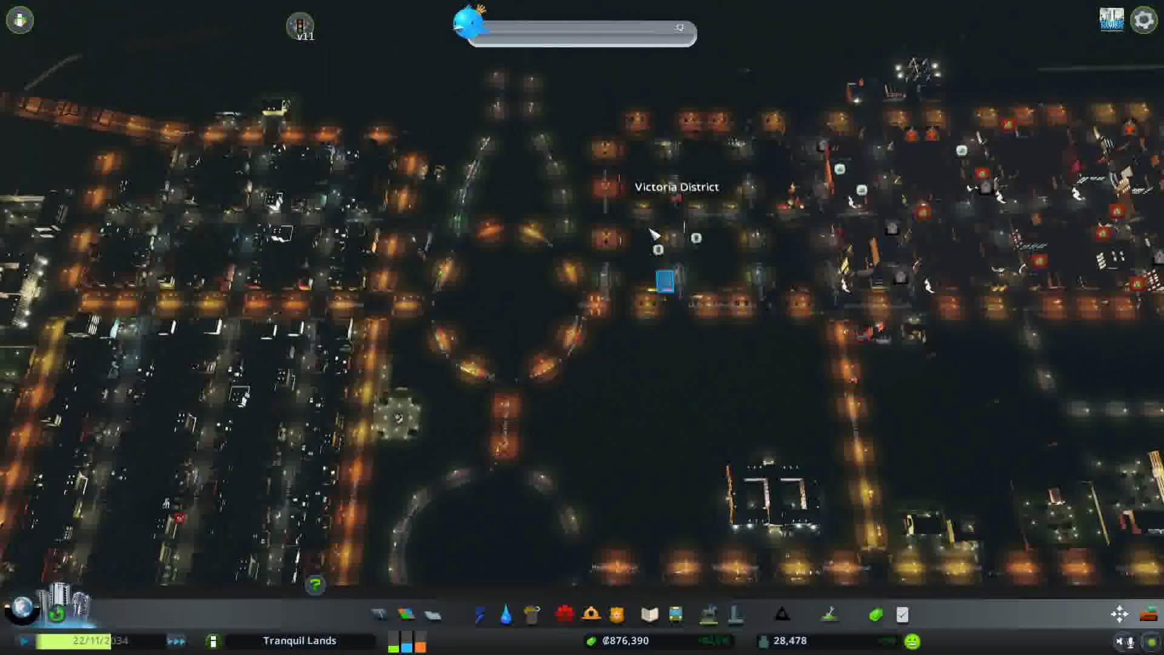
{"action": "scroll", "coordinate": [510, 278], "scroll_direction": "up", "scroll_amount": 5}
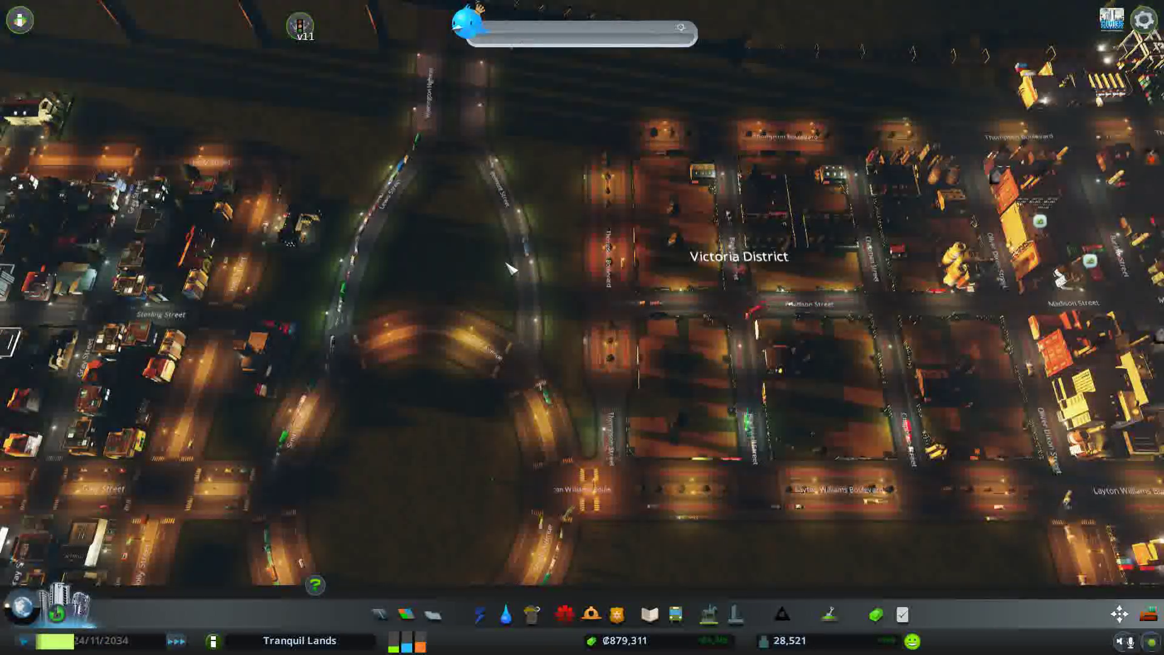
Open the Roads building menu over Victoria District
{"action": "left_click", "coordinate": [380, 615]}
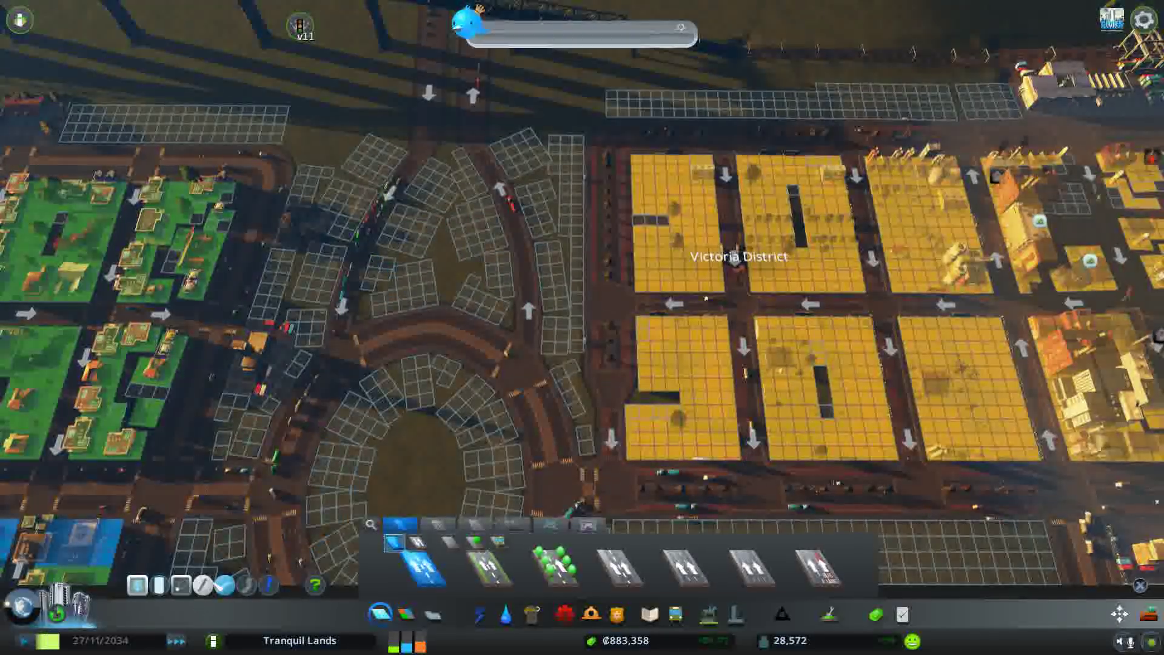
Build Amity Street as a straight link between Lewis Street and Belmont Street
{"action": "left_click", "coordinate": [204, 584]}
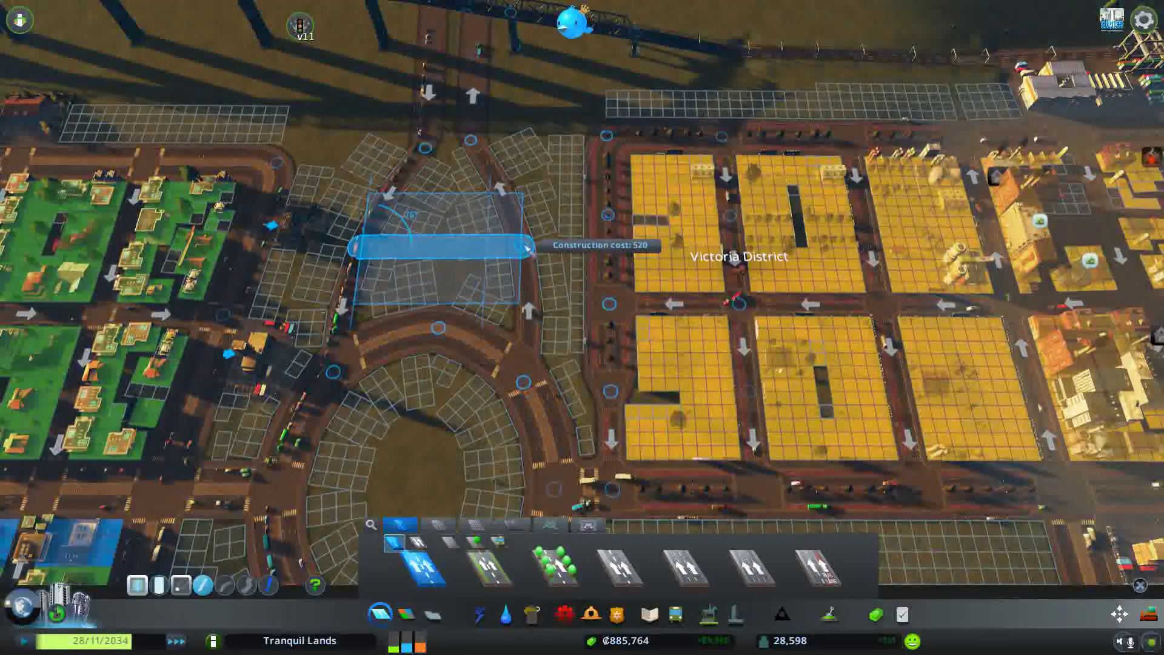
{"action": "left_click", "coordinate": [528, 248]}
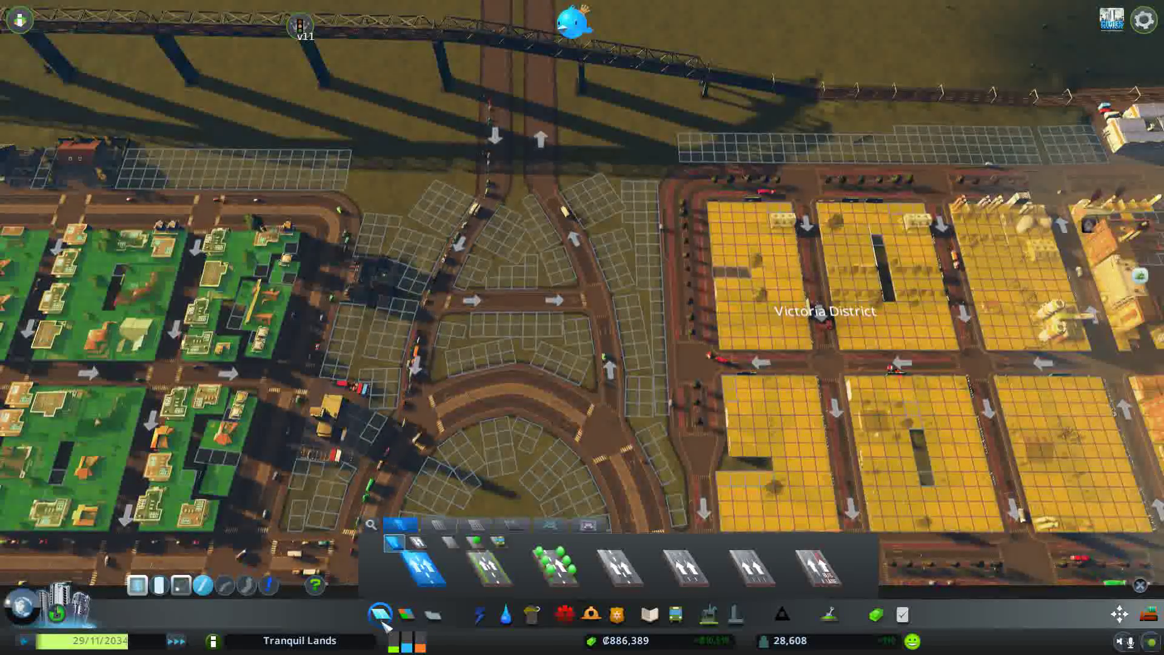
{"action": "key", "text": "Escape"}
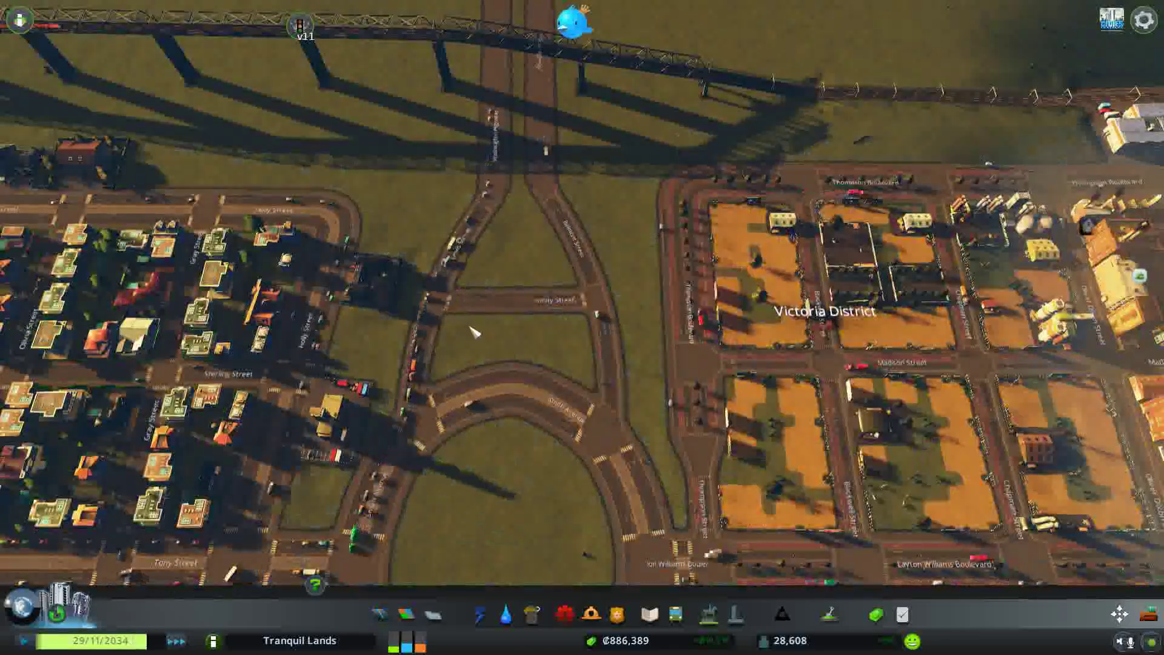
{"action": "scroll", "coordinate": [468, 337], "scroll_direction": "up", "scroll_amount": 3}
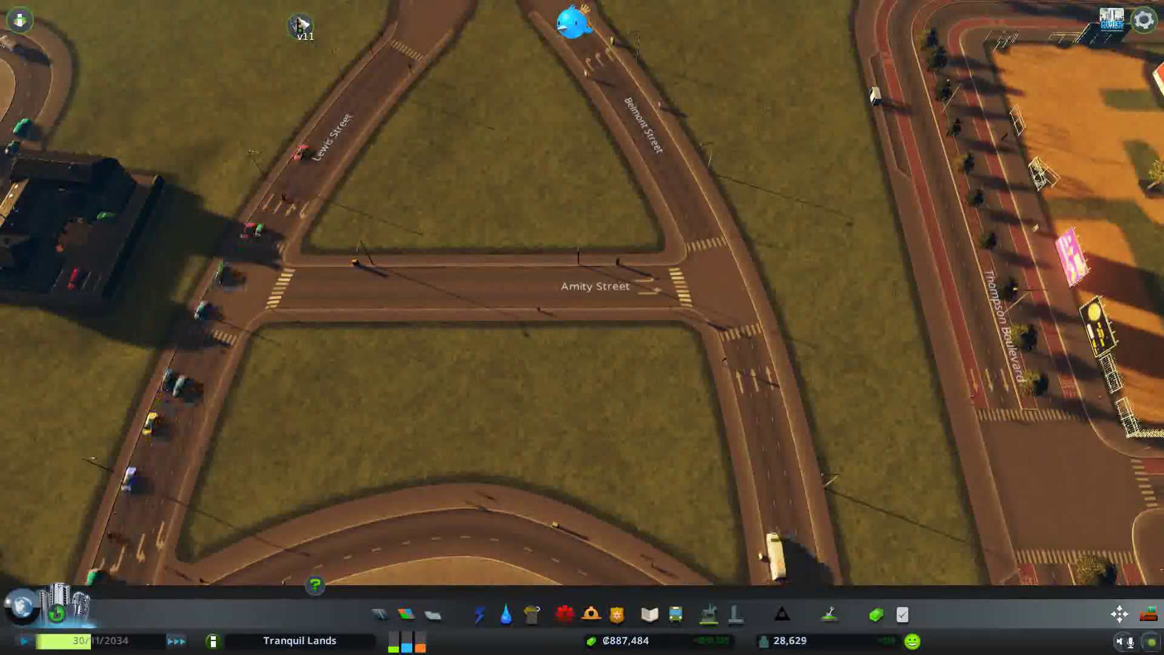
{"action": "left_click", "coordinate": [300, 26]}
{"action": "left_click", "coordinate": [163, 61]}
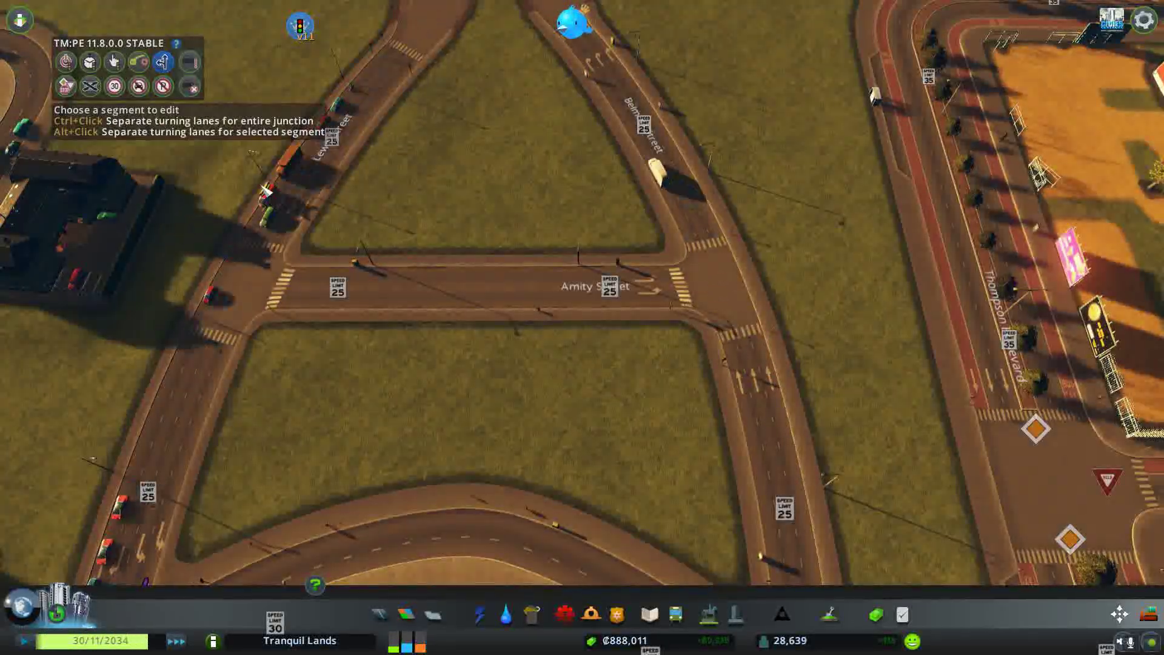
{"action": "left_click", "coordinate": [298, 225]}
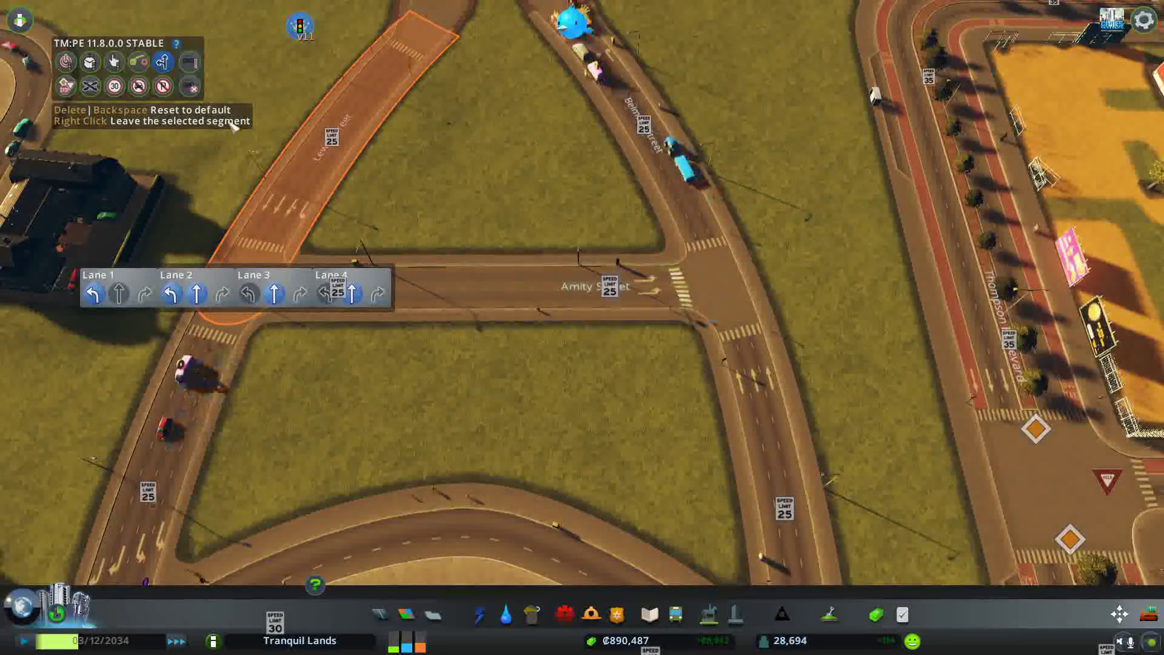
{"action": "left_click", "coordinate": [299, 29]}
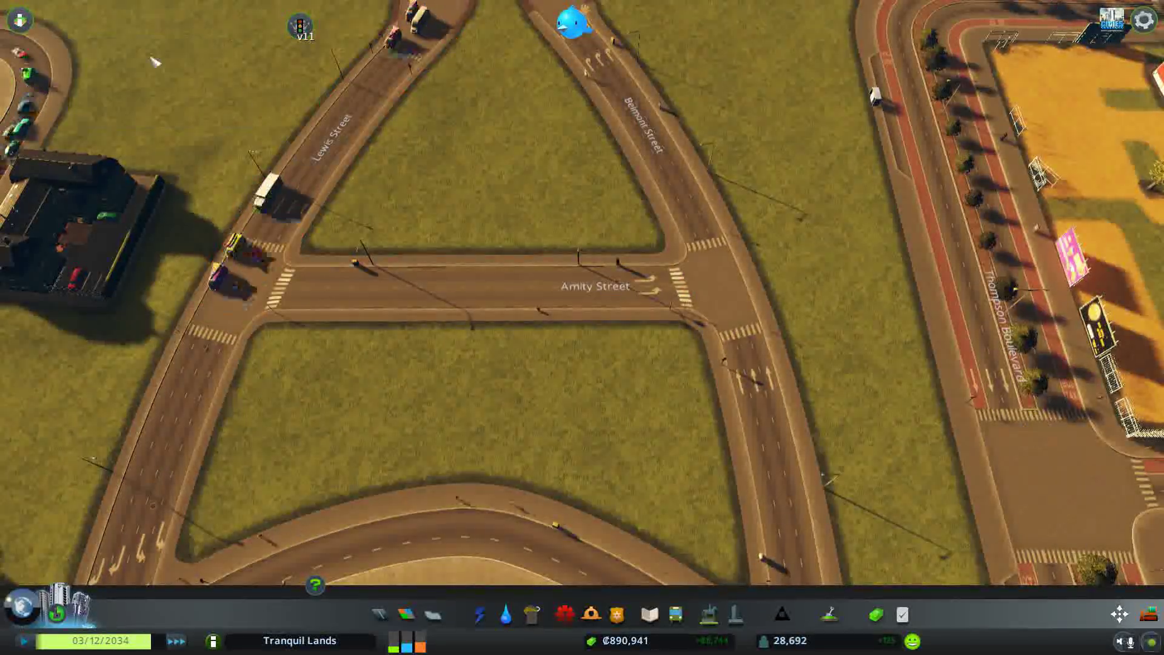
{"action": "scroll", "coordinate": [394, 133], "scroll_direction": "down", "scroll_amount": 3}
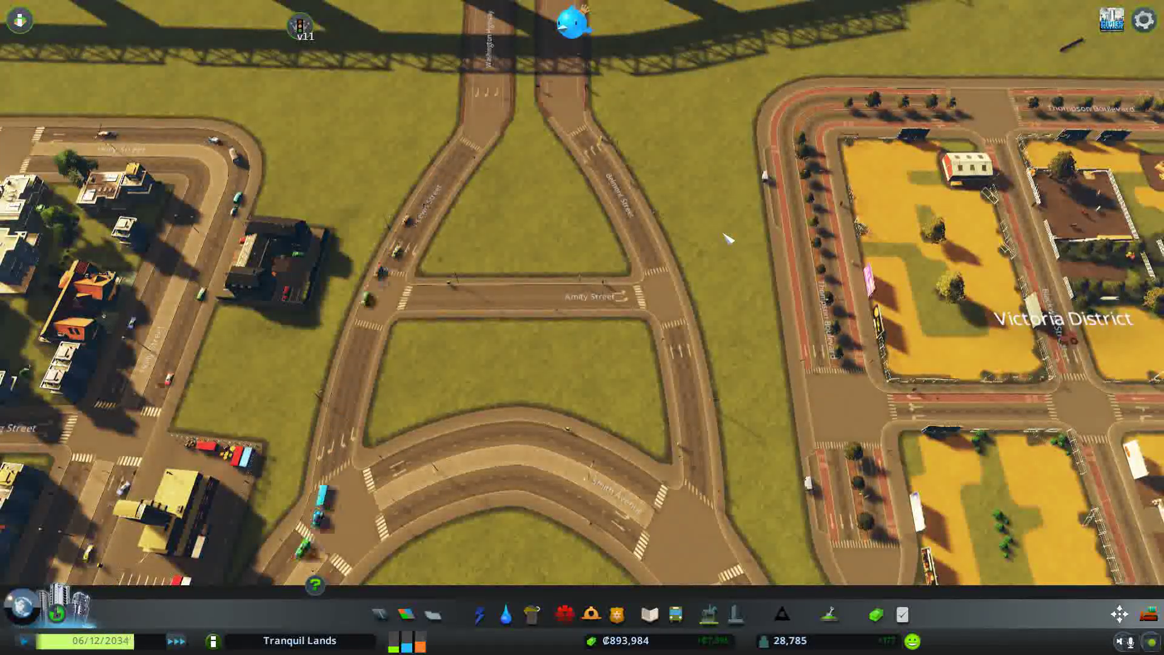
{"action": "scroll", "coordinate": [732, 460], "scroll_direction": "down", "scroll_amount": 3}
{"action": "scroll", "coordinate": [681, 423], "scroll_direction": "down", "scroll_amount": 2}
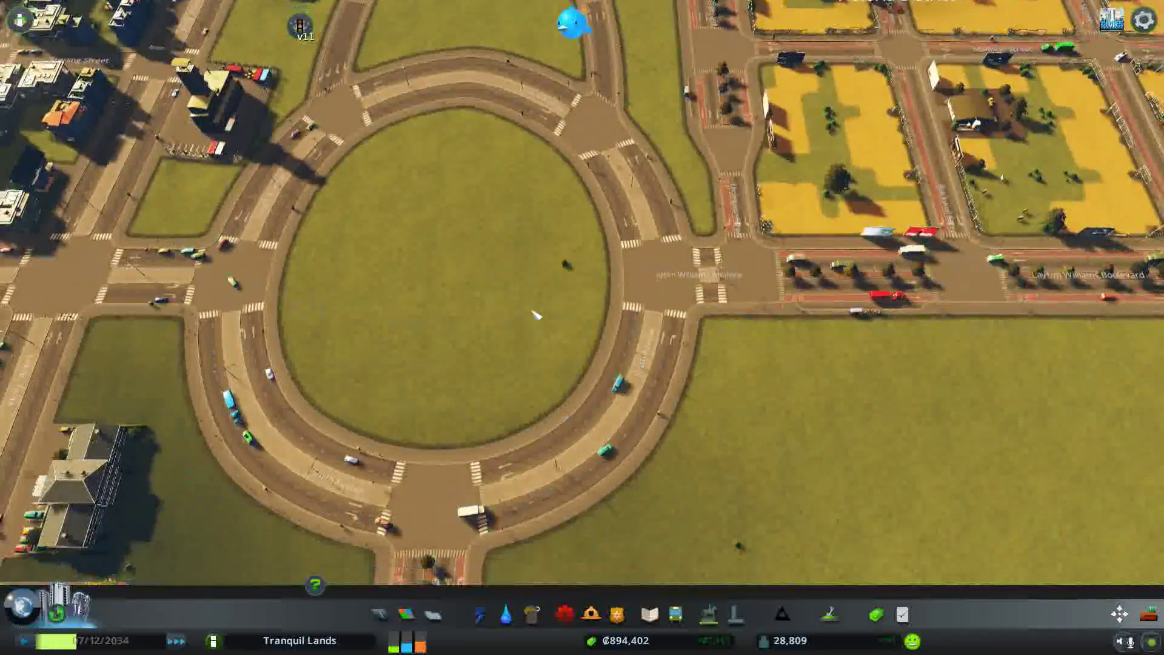
{"action": "scroll", "coordinate": [537, 317], "scroll_direction": "down", "scroll_amount": 2}
{"action": "scroll", "coordinate": [532, 318], "scroll_direction": "down", "scroll_amount": 2}
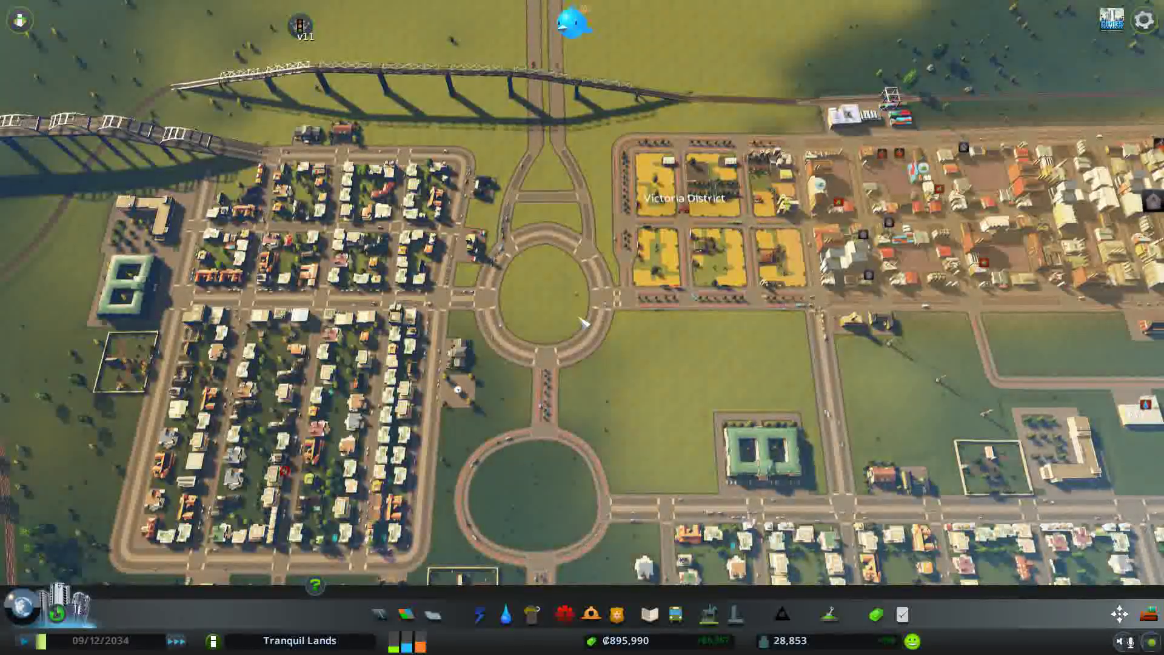
{"action": "scroll", "coordinate": [553, 325], "scroll_direction": "up", "scroll_amount": 5}
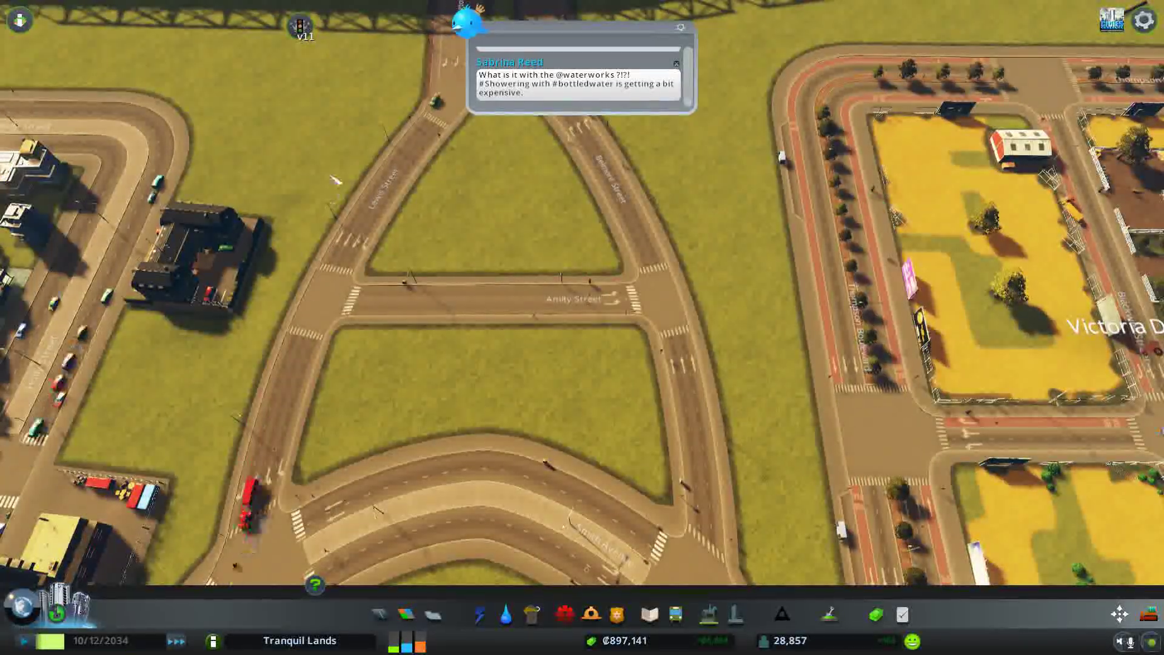
Toggle lane connections at the triangular block's western junction using the TM:PE Lane Connector
{"action": "left_click", "coordinate": [301, 27]}
{"action": "left_click", "coordinate": [141, 63]}
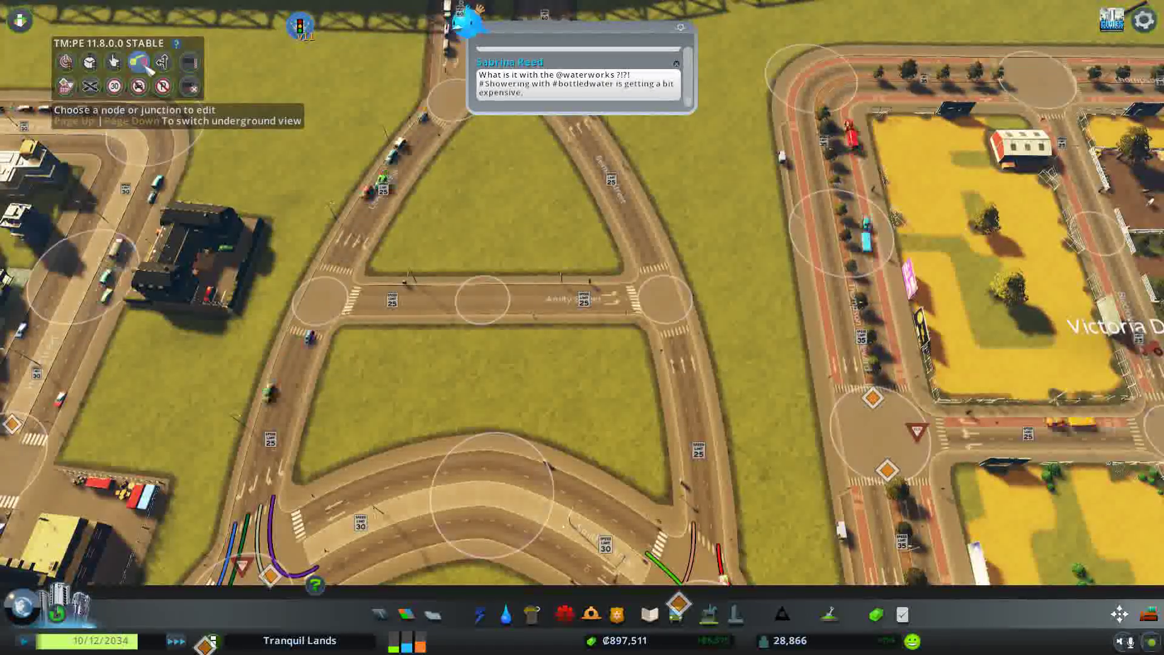
{"action": "left_click", "coordinate": [325, 293]}
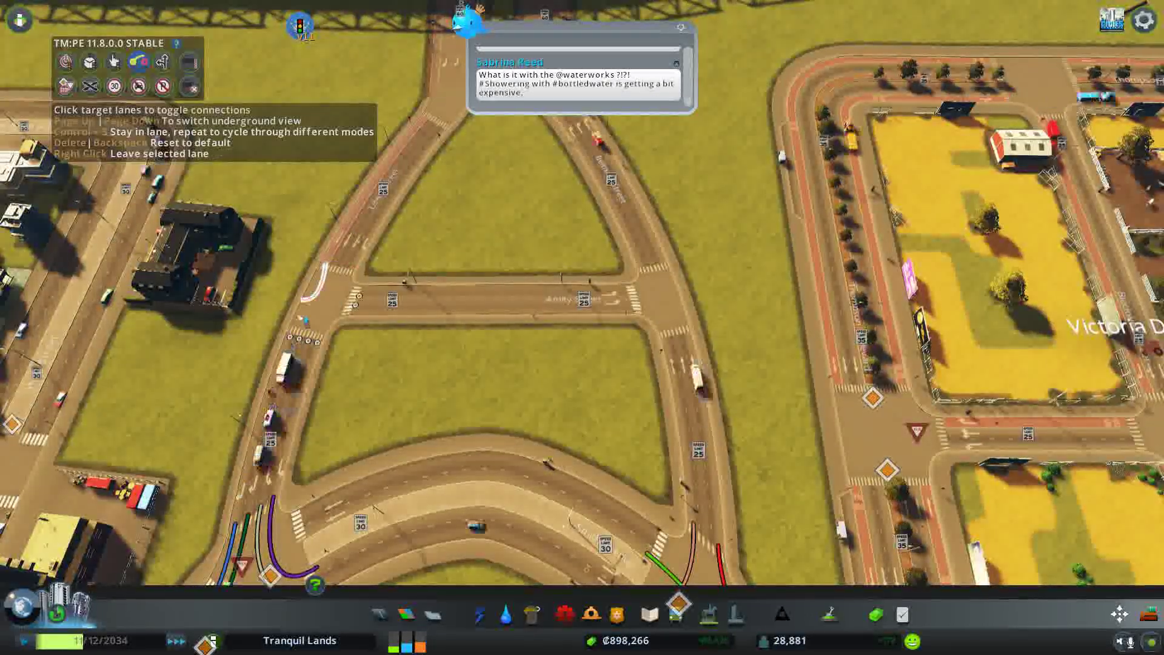
{"action": "right_click", "coordinate": [423, 128]}
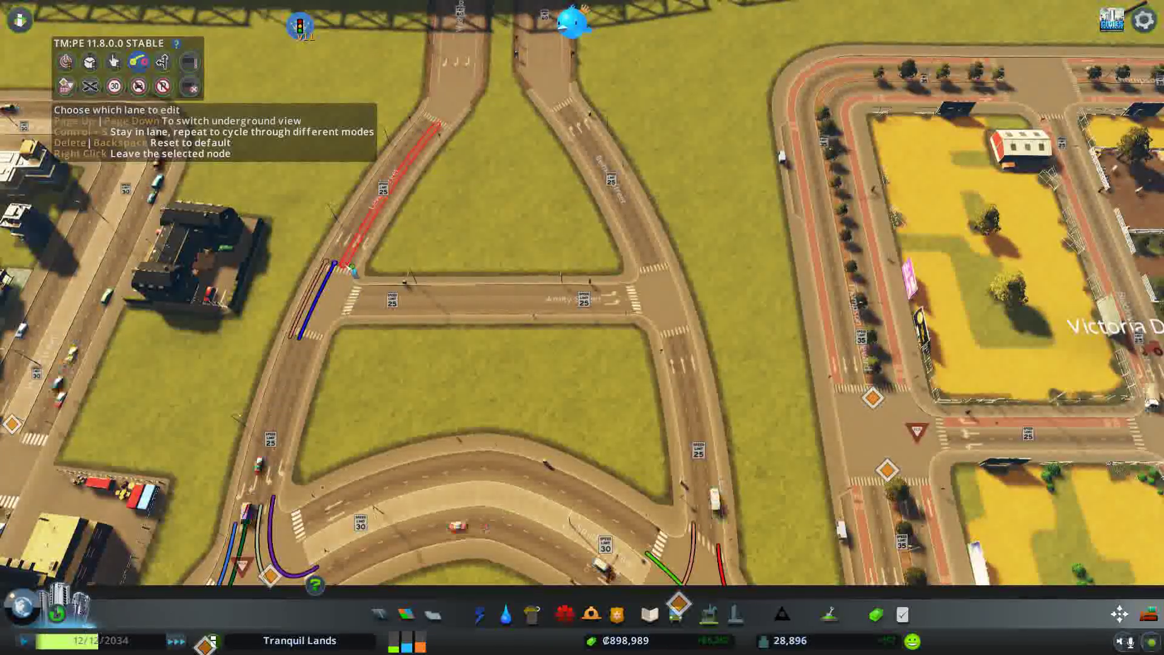
{"action": "left_click", "coordinate": [360, 276]}
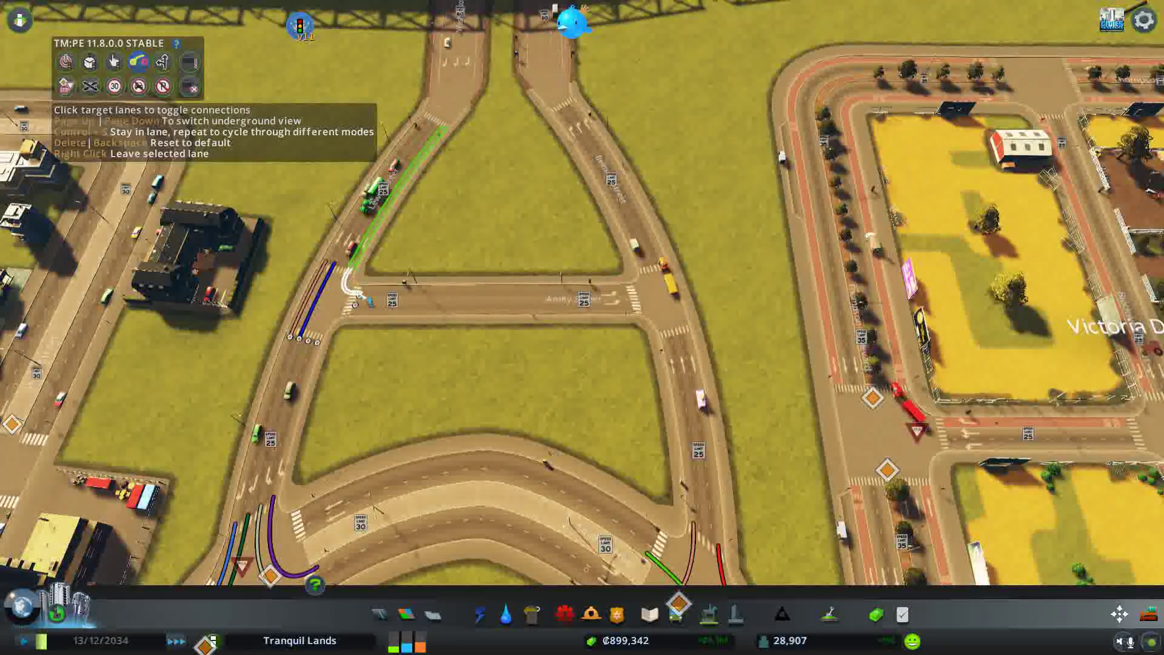
{"action": "right_click", "coordinate": [339, 154]}
{"action": "key", "text": "Escape"}
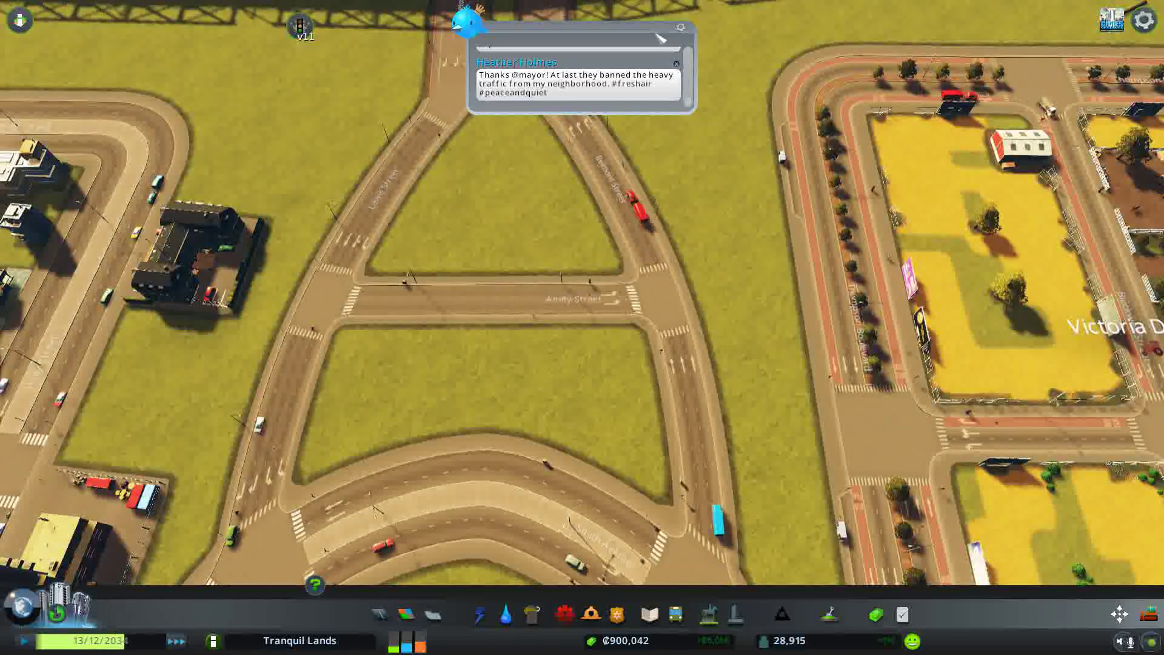
{"action": "scroll", "coordinate": [699, 293], "scroll_direction": "down", "scroll_amount": 3}
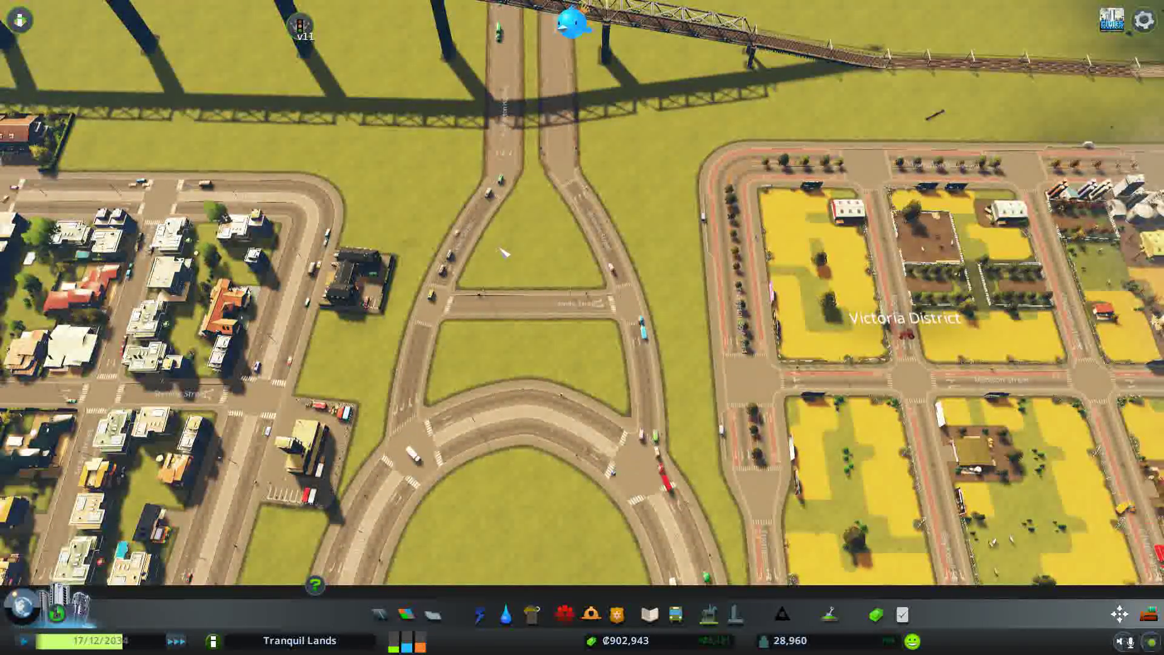
Pan east past Victoria District to the empty lots and forest edge, then show the Traffic overlay
{"action": "key", "text": "s"}
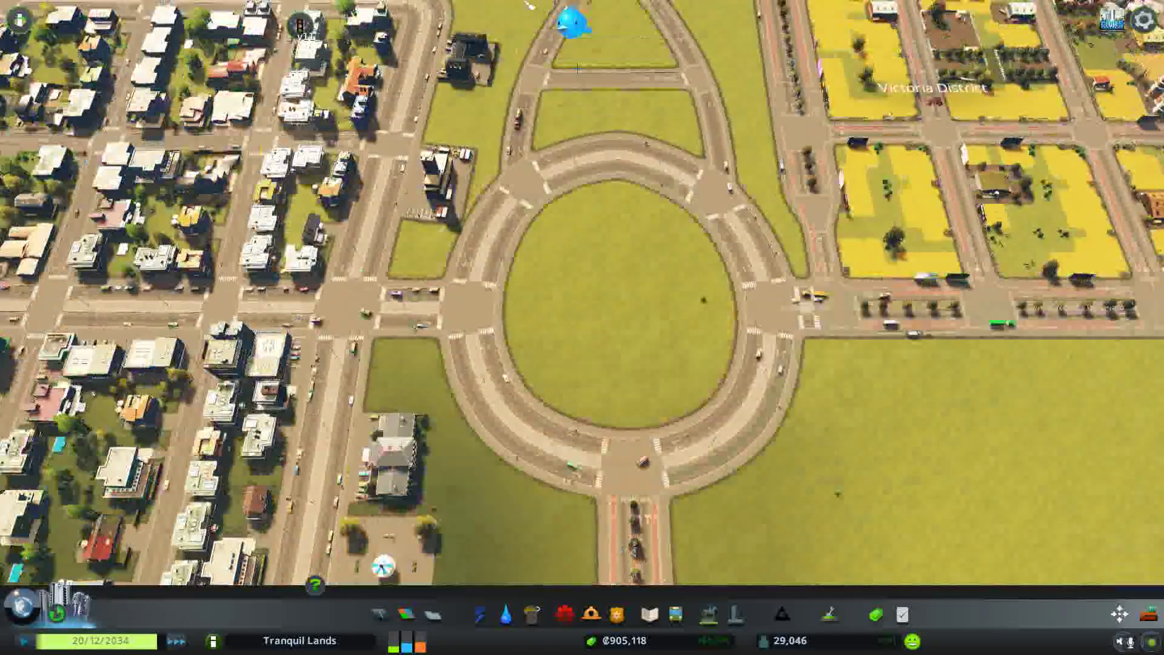
{"action": "key", "text": "w"}
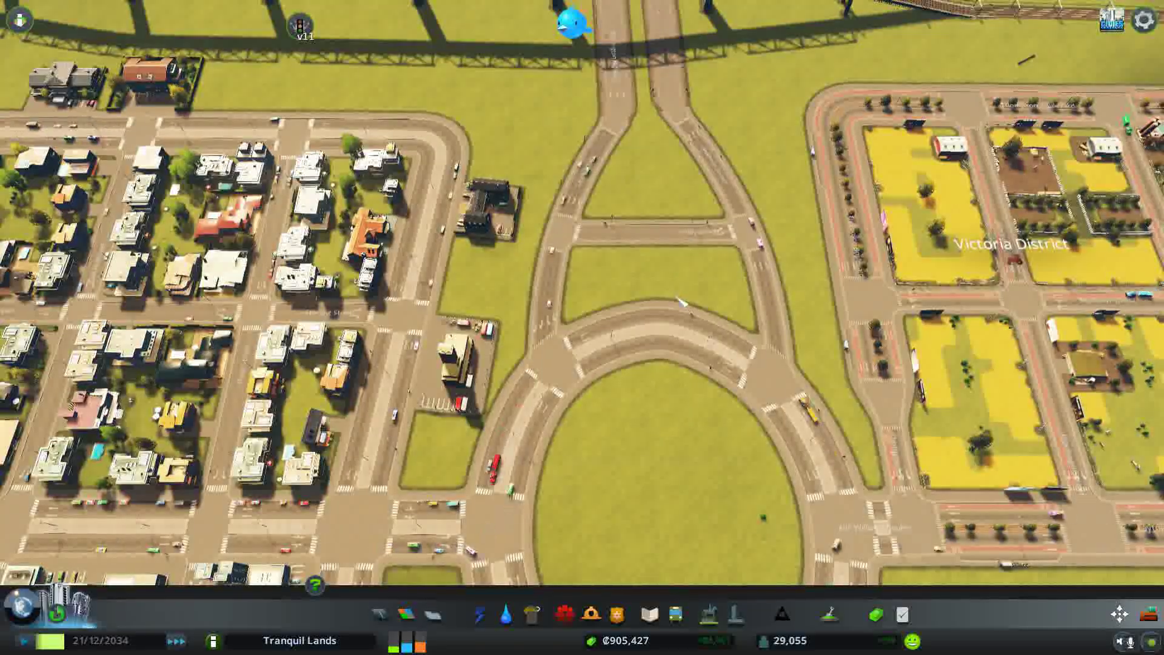
{"action": "key", "text": "d"}
{"action": "key", "text": "s"}
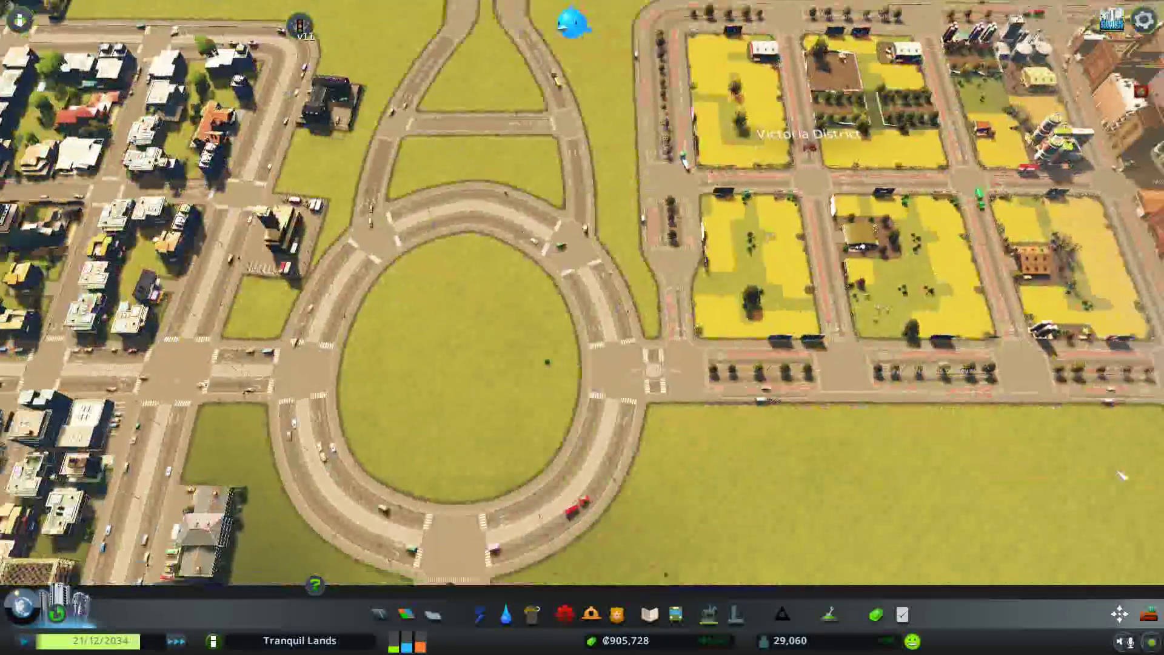
{"action": "key", "text": "d"}
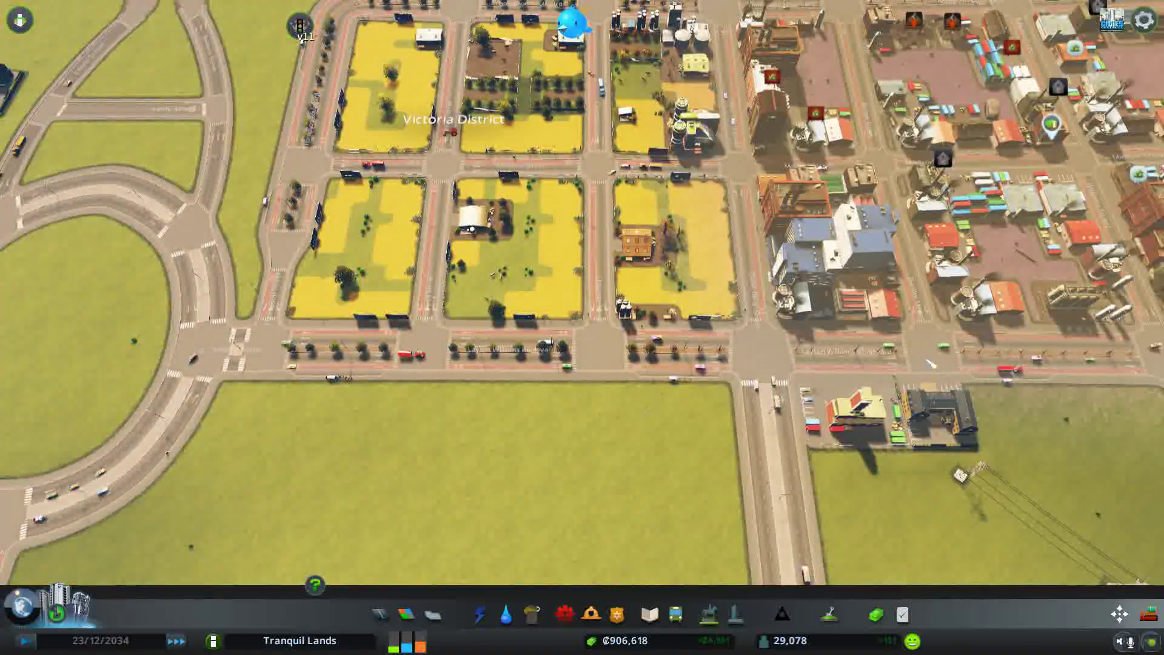
{"action": "key", "text": "d"}
{"action": "key", "text": "s"}
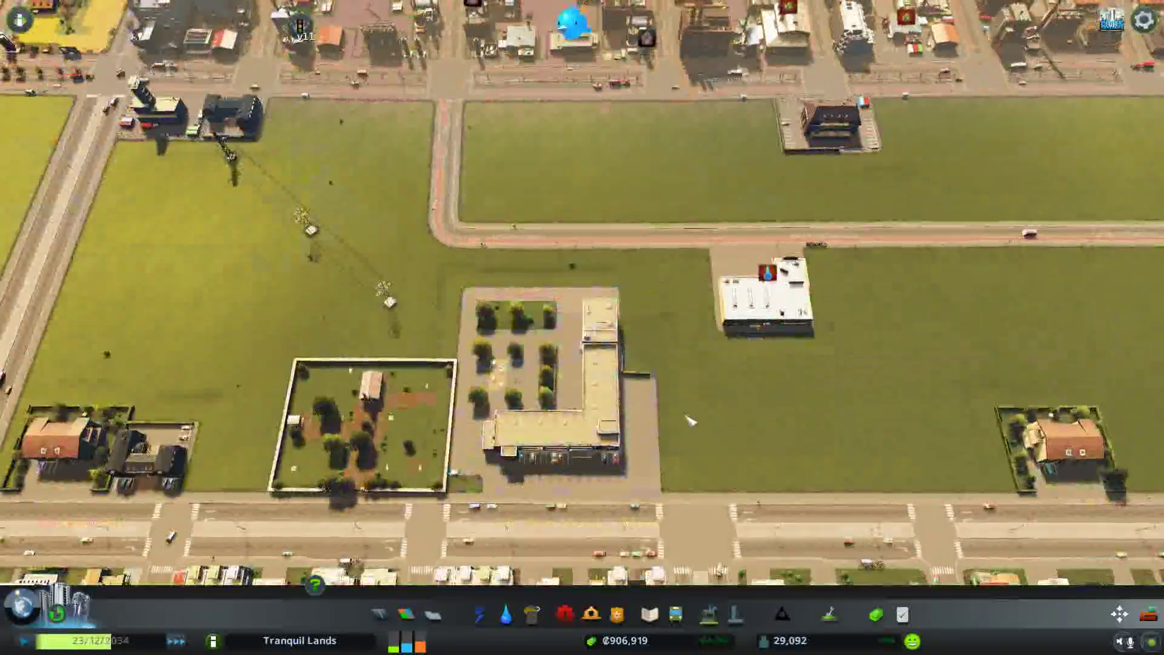
{"action": "key", "text": "d"}
{"action": "key", "text": "w"}
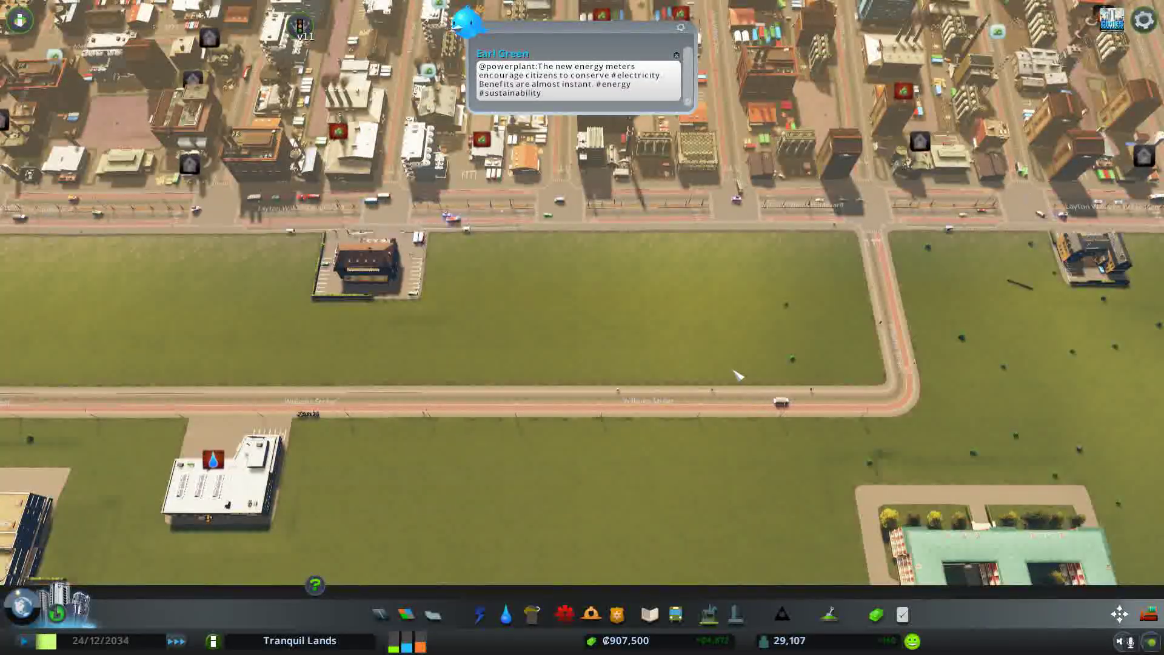
{"action": "scroll", "coordinate": [684, 288], "scroll_direction": "down", "scroll_amount": 5}
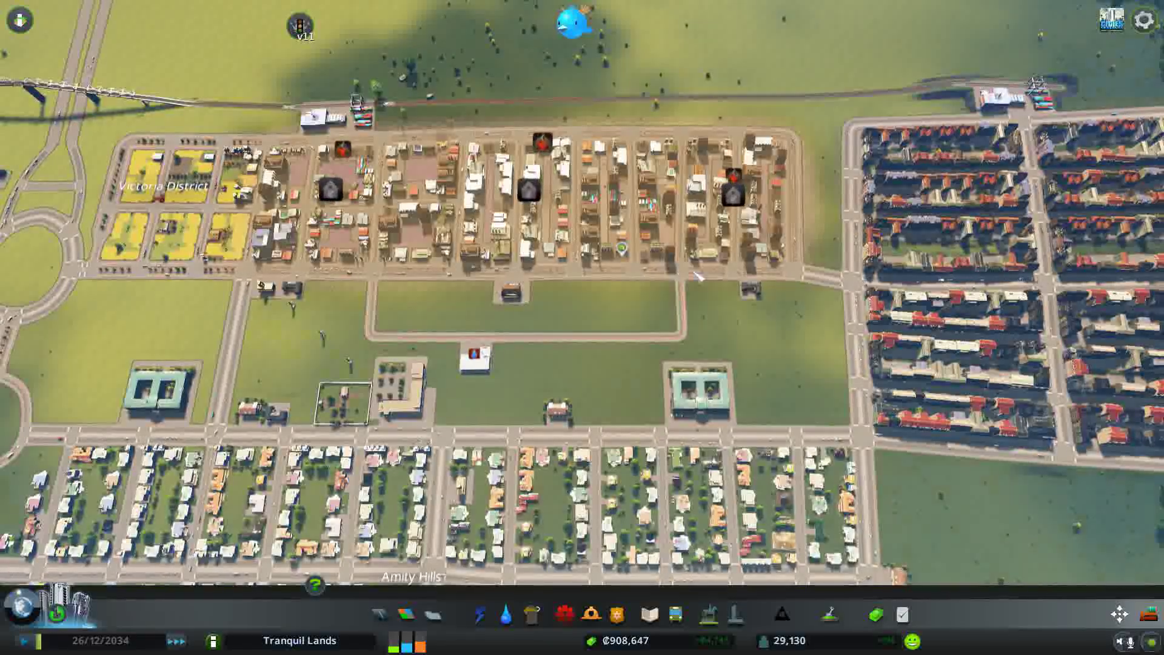
{"action": "key", "text": "d"}
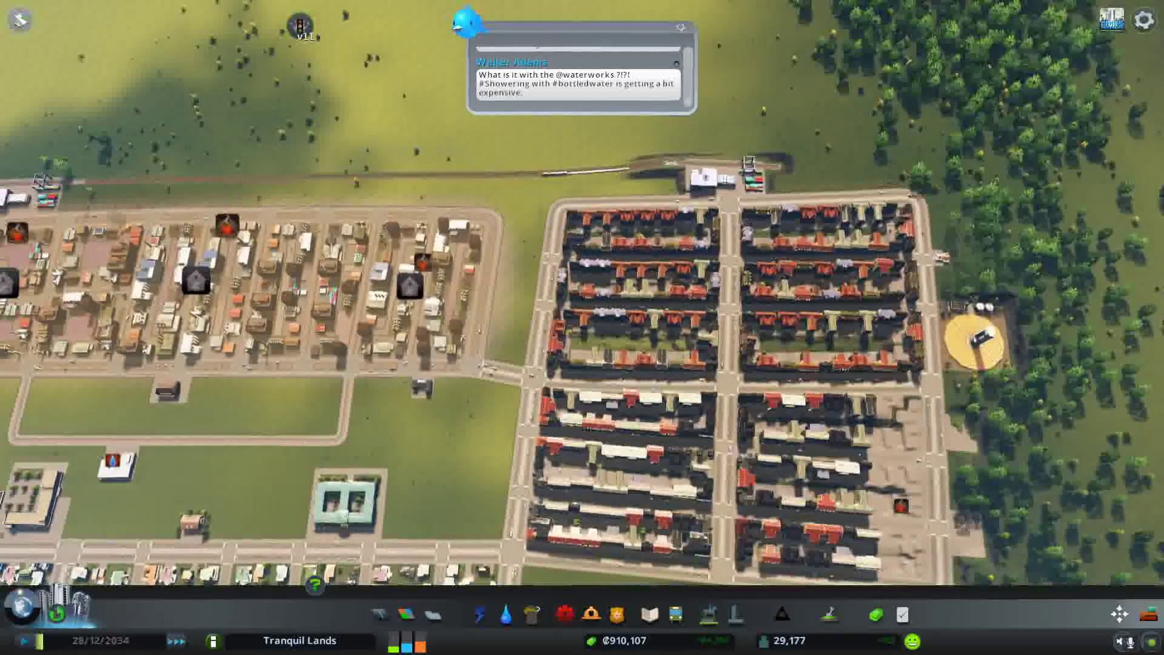
{"action": "left_click", "coordinate": [20, 20]}
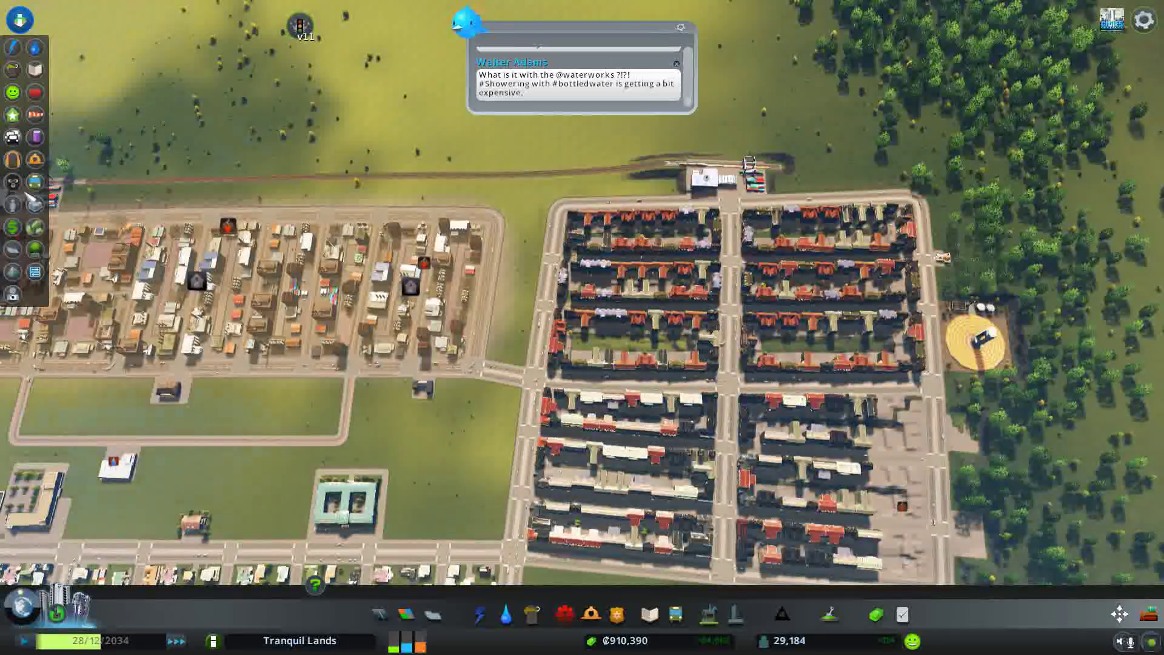
{"action": "left_click", "coordinate": [12, 137]}
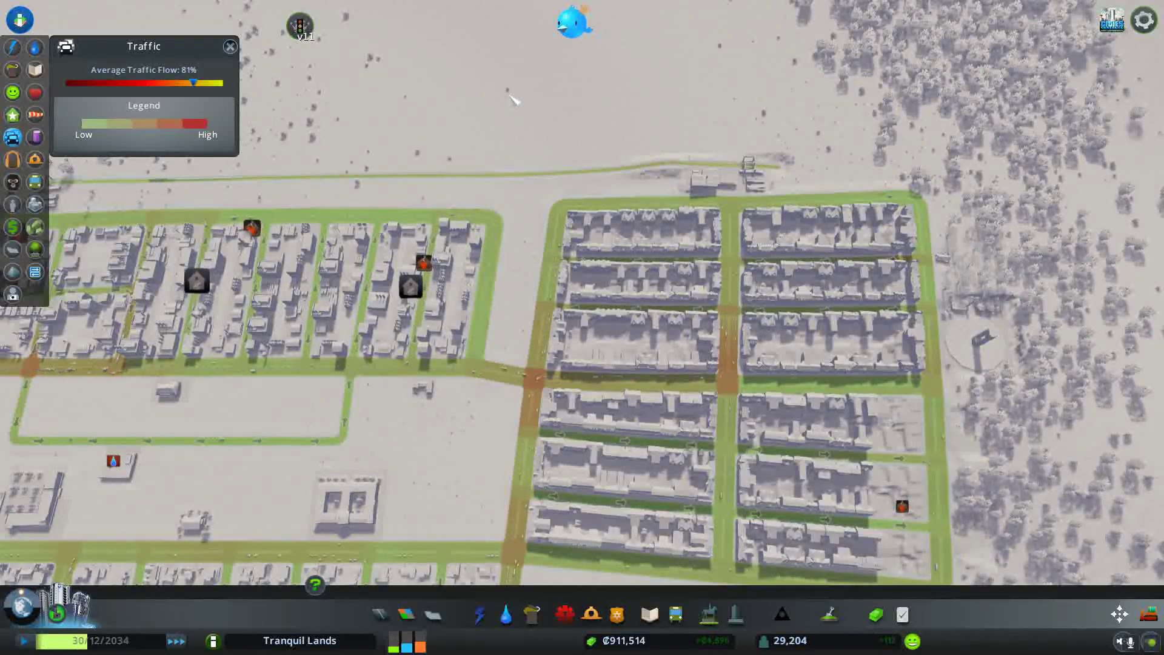
Survey traffic congestion around the roundabouts, Amity Hills and the new residential blocks
{"action": "key", "text": "s"}
{"action": "key", "text": "a"}
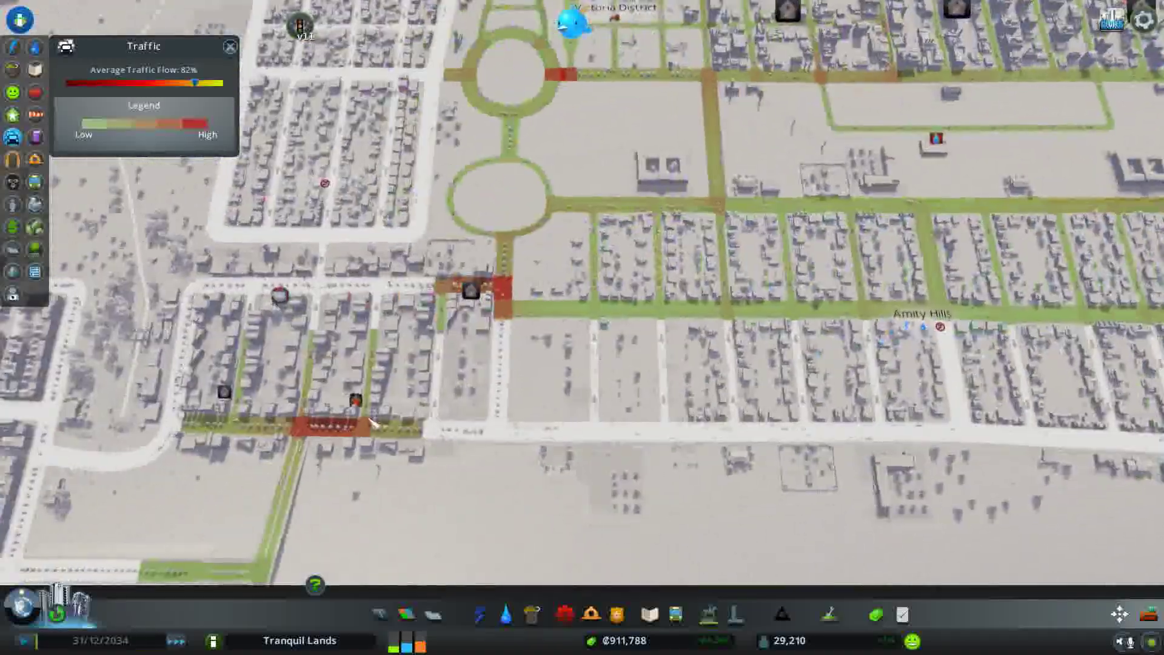
{"action": "key", "text": "s"}
{"action": "key", "text": "a"}
{"action": "scroll", "coordinate": [446, 473], "scroll_direction": "up", "scroll_amount": 3}
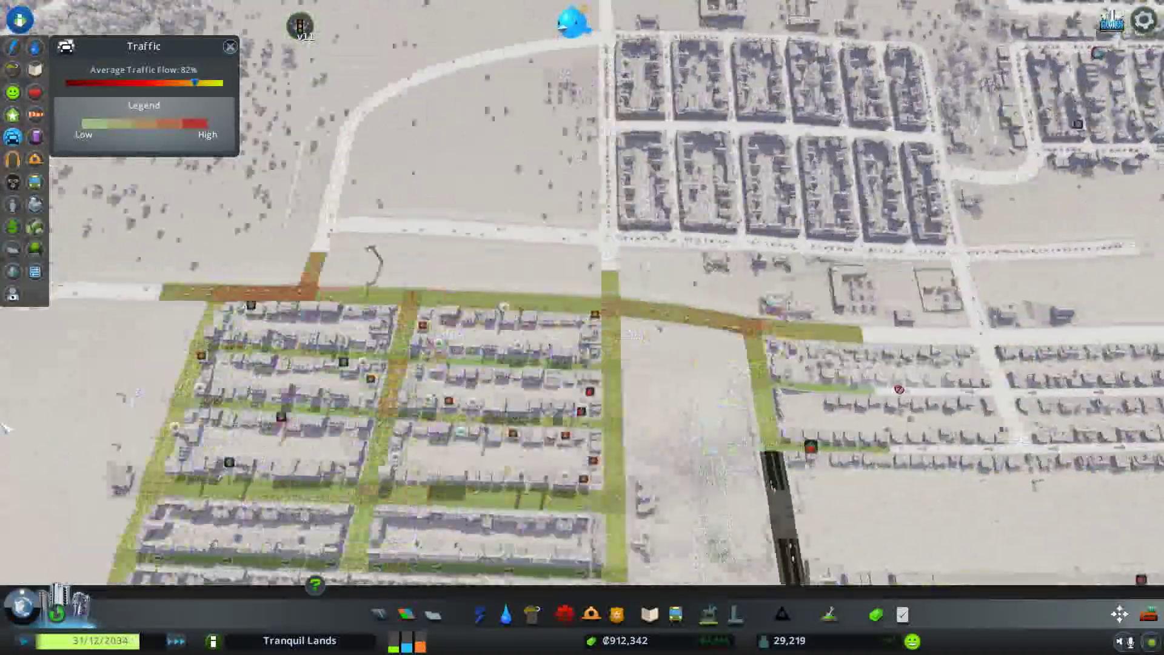
{"action": "key", "text": "a"}
{"action": "key", "text": "w"}
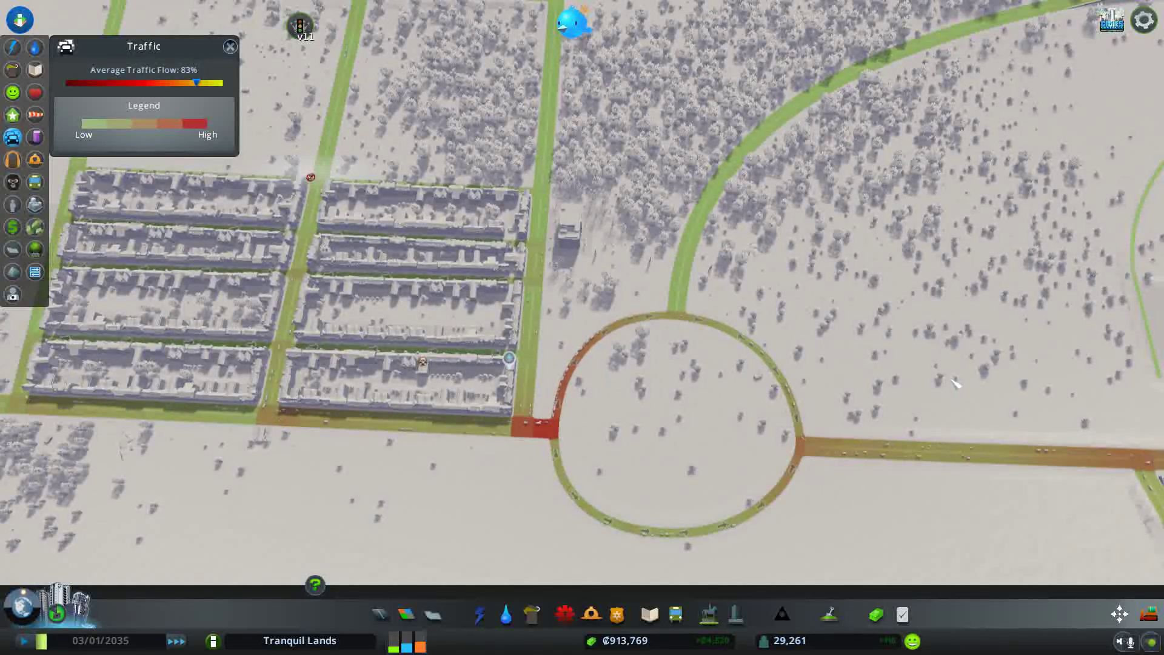
{"action": "key", "text": "a"}
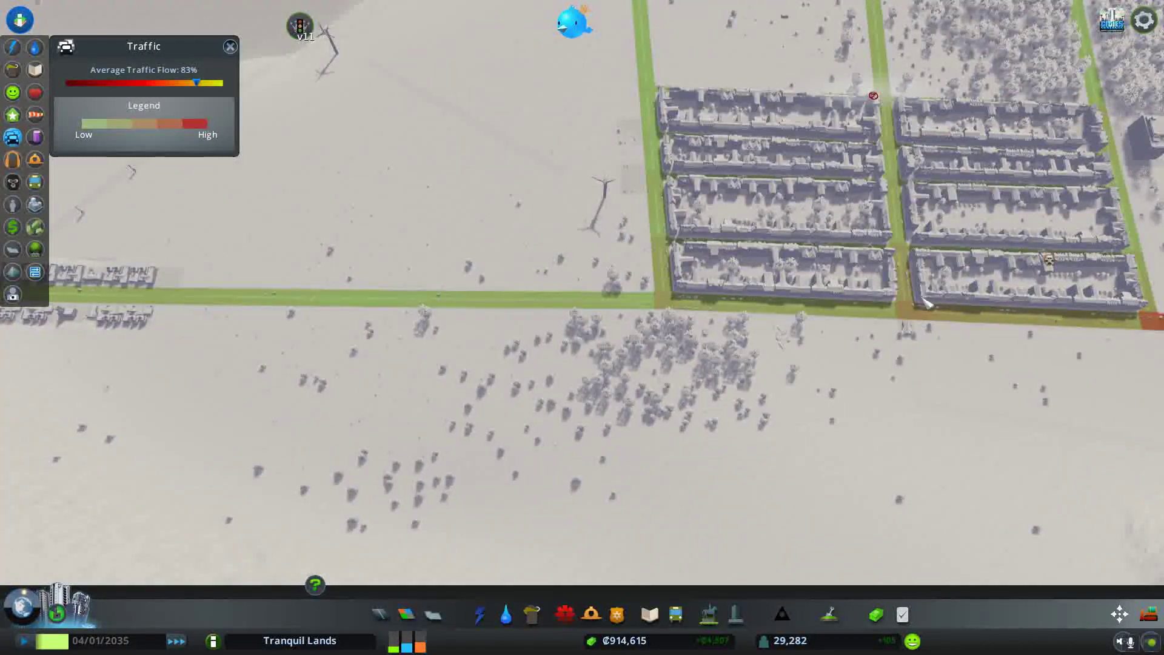
{"action": "key", "text": "d"}
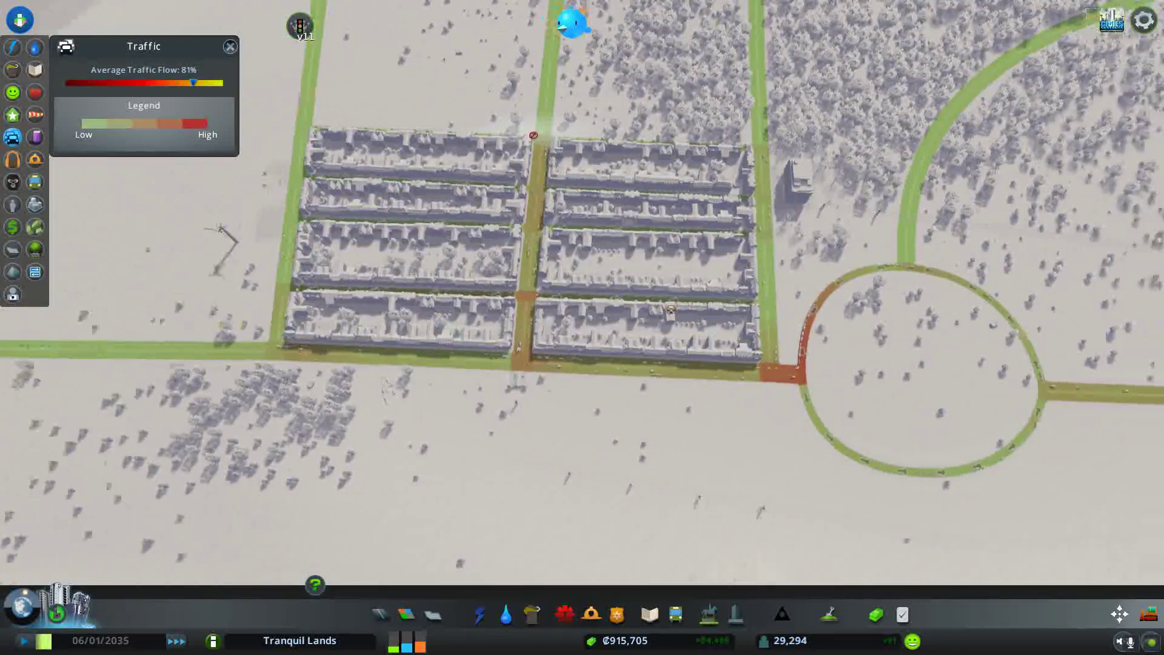
{"action": "key", "text": "d"}
{"action": "scroll", "coordinate": [671, 365], "scroll_direction": "up", "scroll_amount": 3}
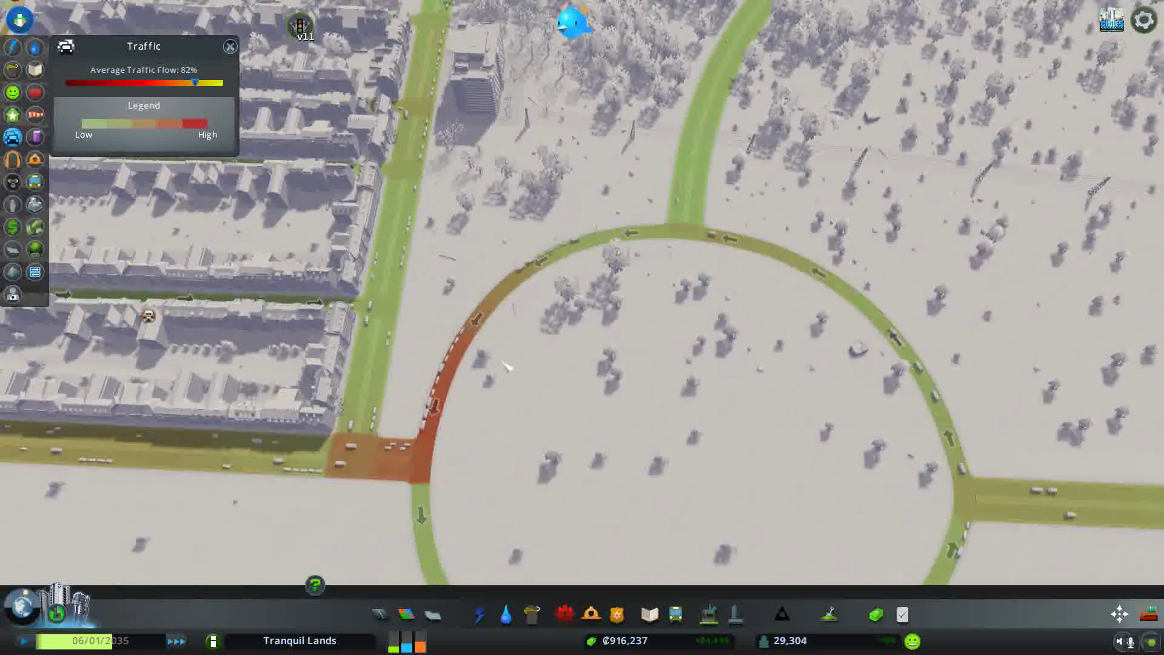
Check congestion over Victoria District and the eastern blocks, then pause the simulation
{"action": "key", "text": "d"}
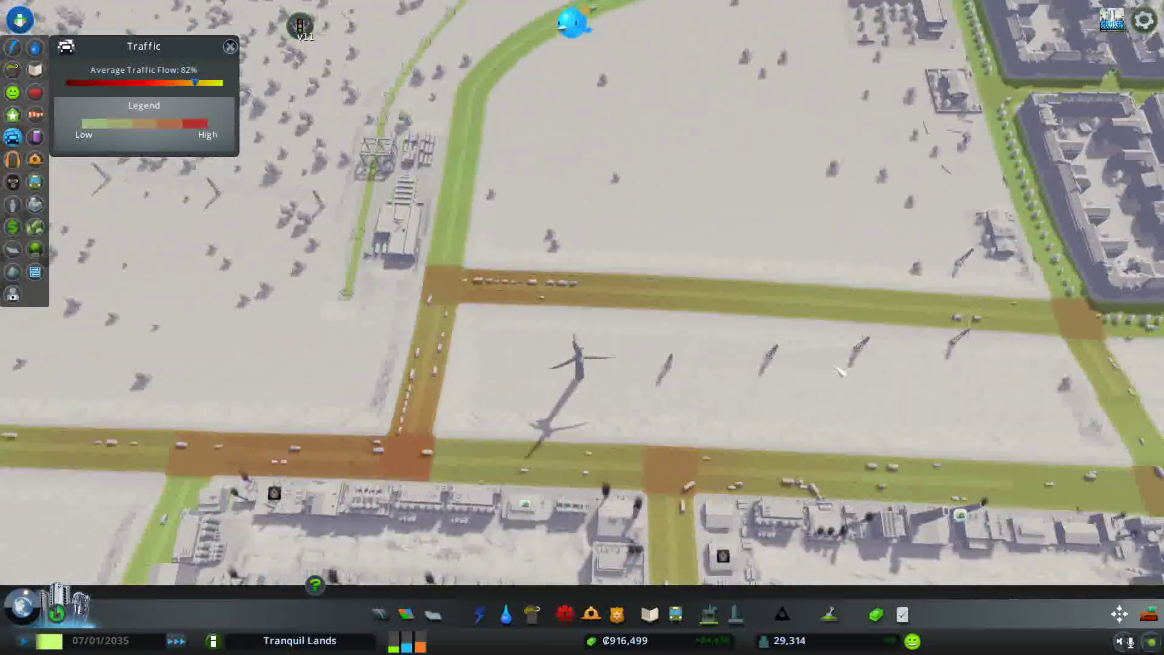
{"action": "scroll", "coordinate": [841, 371], "scroll_direction": "down", "scroll_amount": 3}
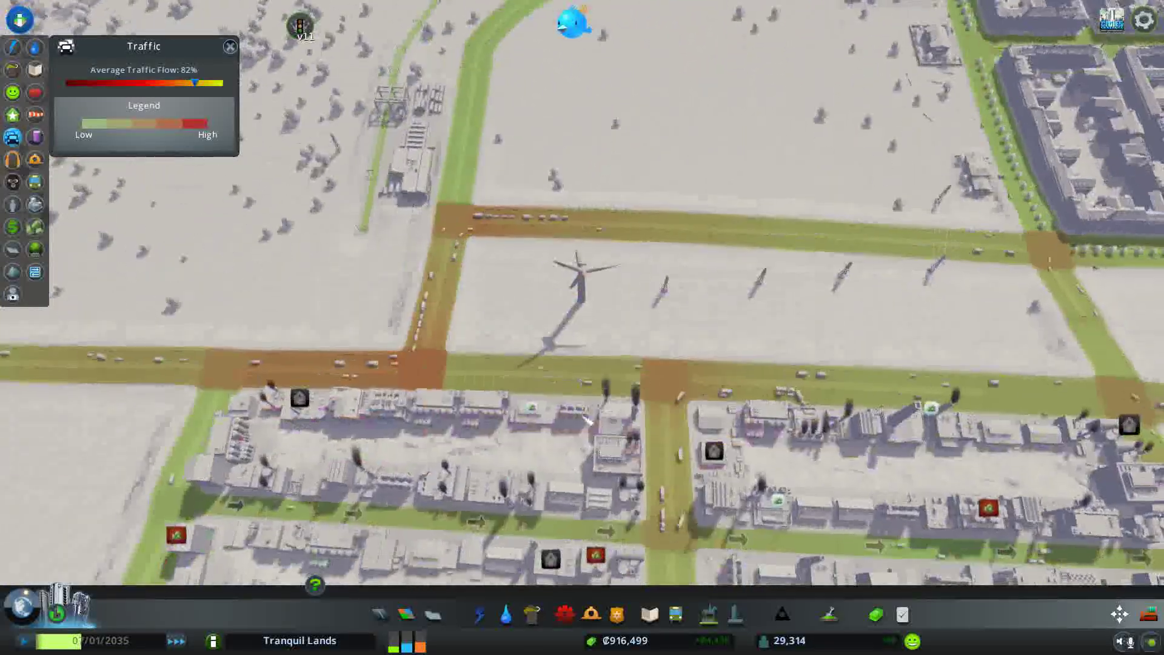
{"action": "scroll", "coordinate": [506, 379], "scroll_direction": "up", "scroll_amount": 2}
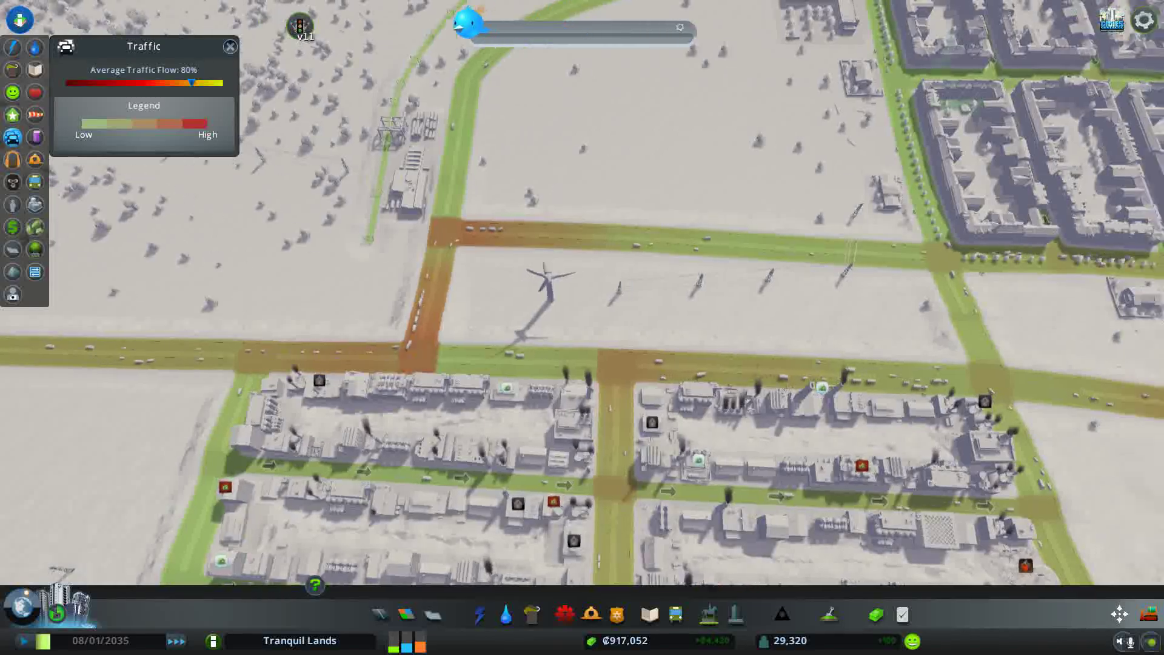
{"action": "key", "text": "w"}
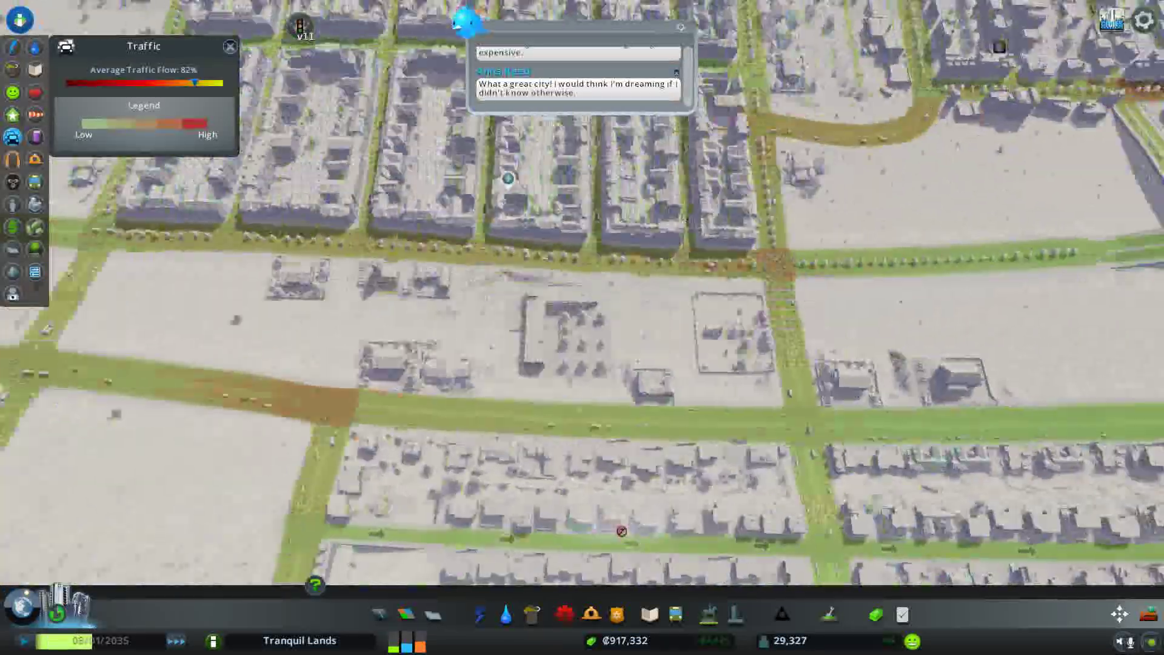
{"action": "scroll", "coordinate": [722, 193], "scroll_direction": "down", "scroll_amount": 5}
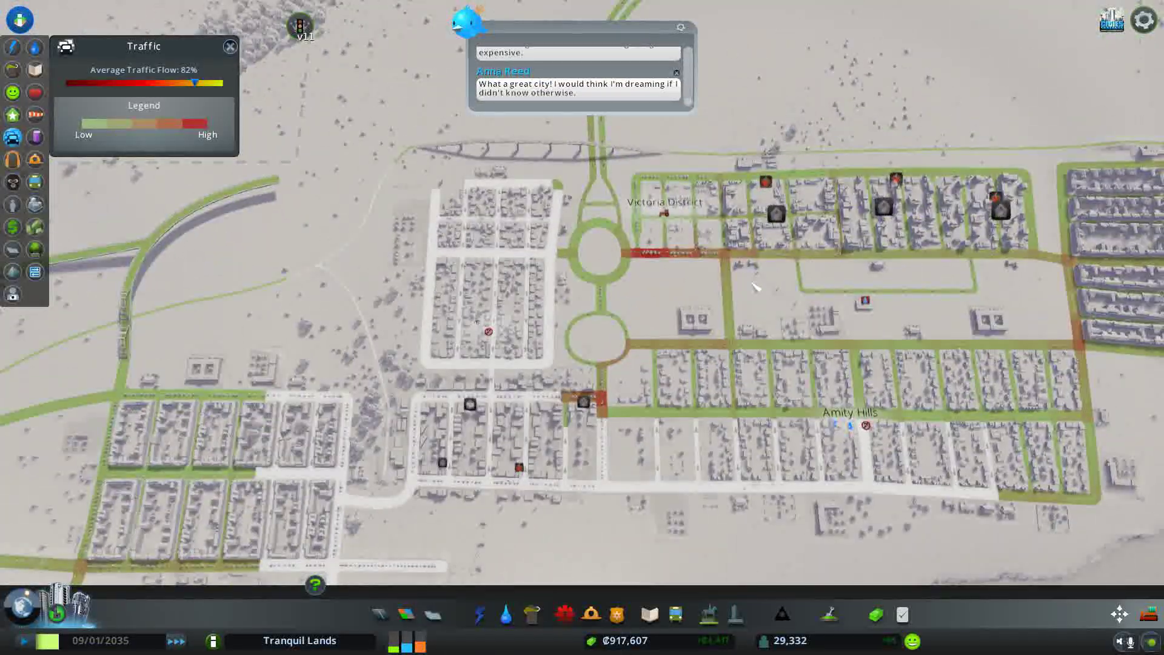
{"action": "key", "text": "d"}
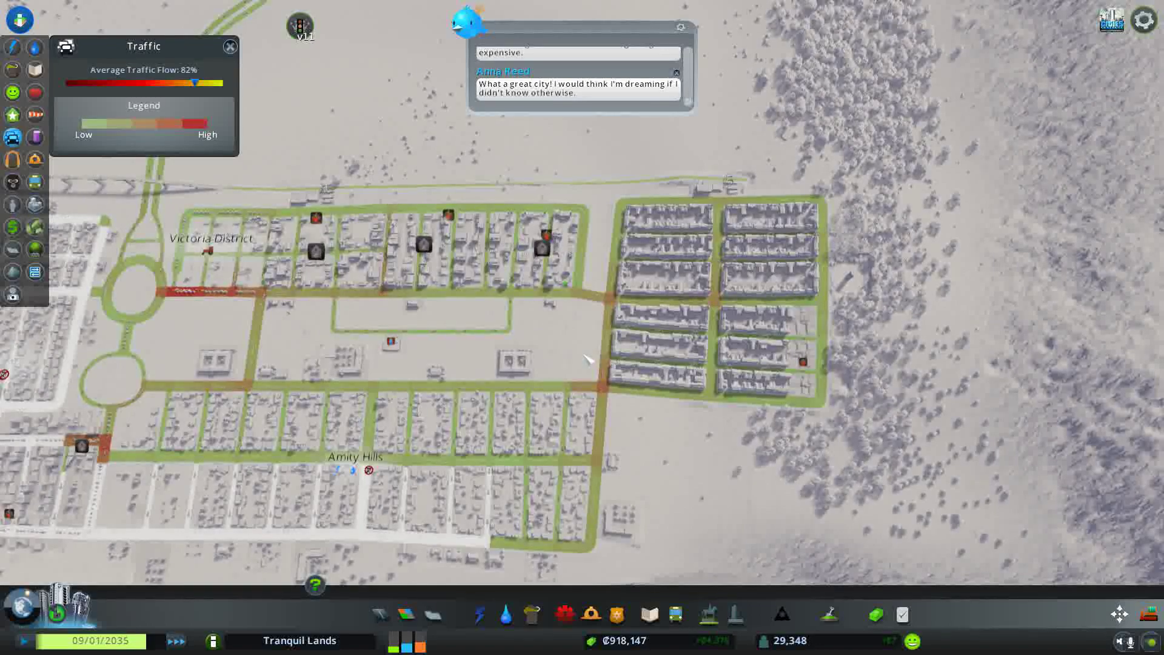
{"action": "scroll", "coordinate": [587, 360], "scroll_direction": "up", "scroll_amount": 5}
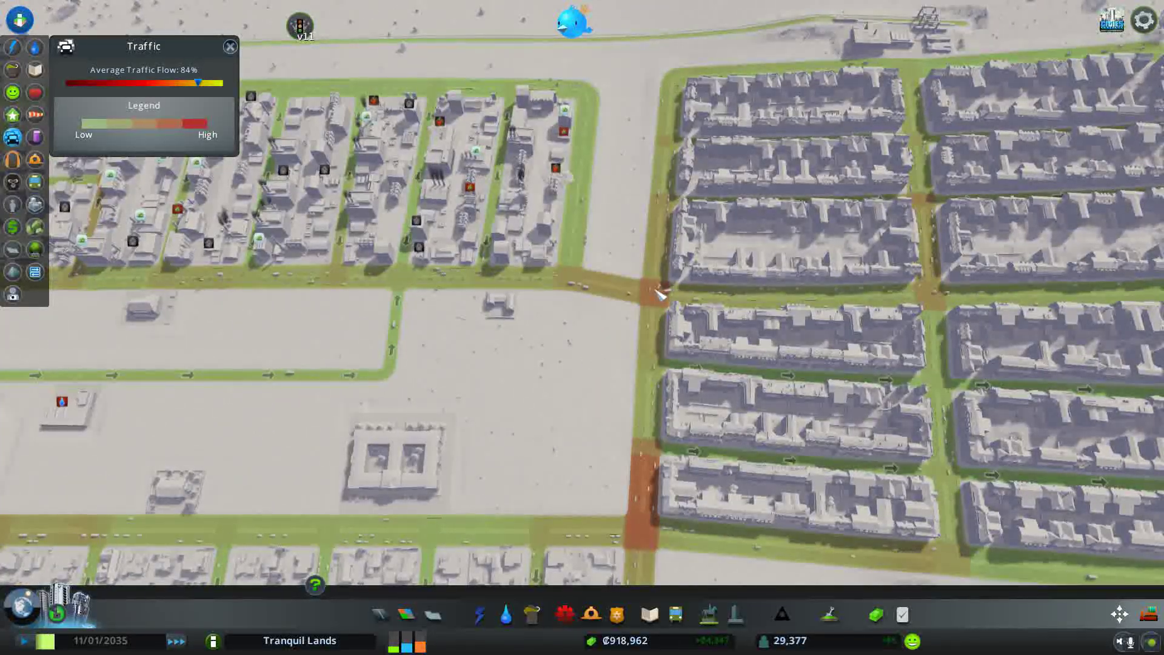
{"action": "key", "text": "s"}
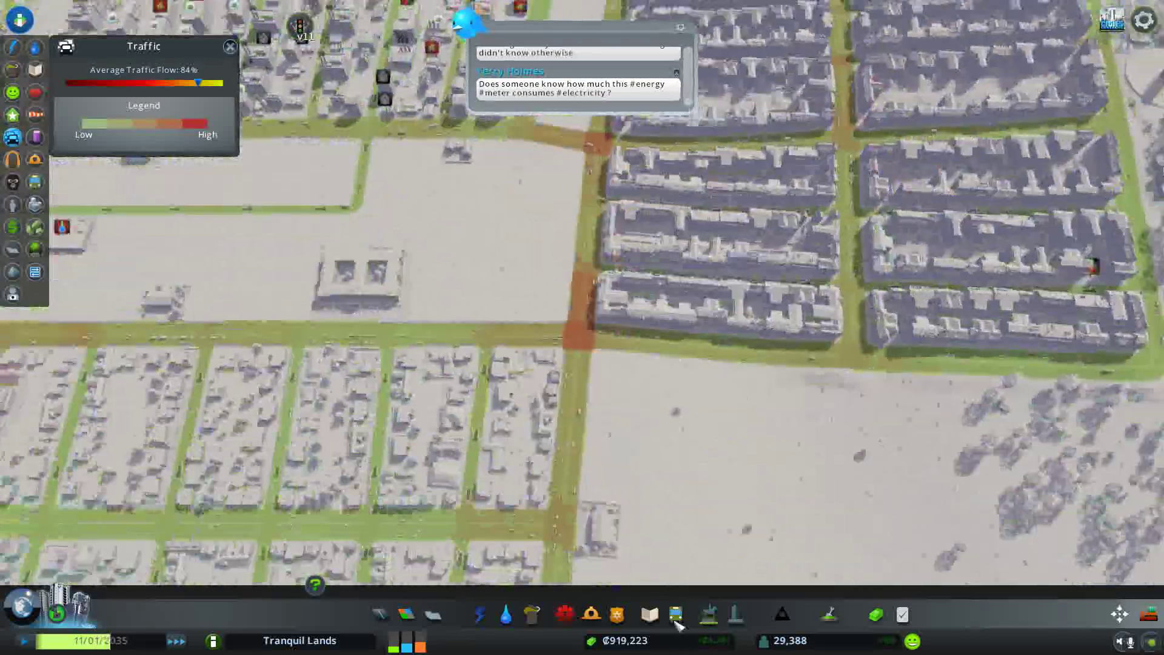
{"action": "key", "text": "w"}
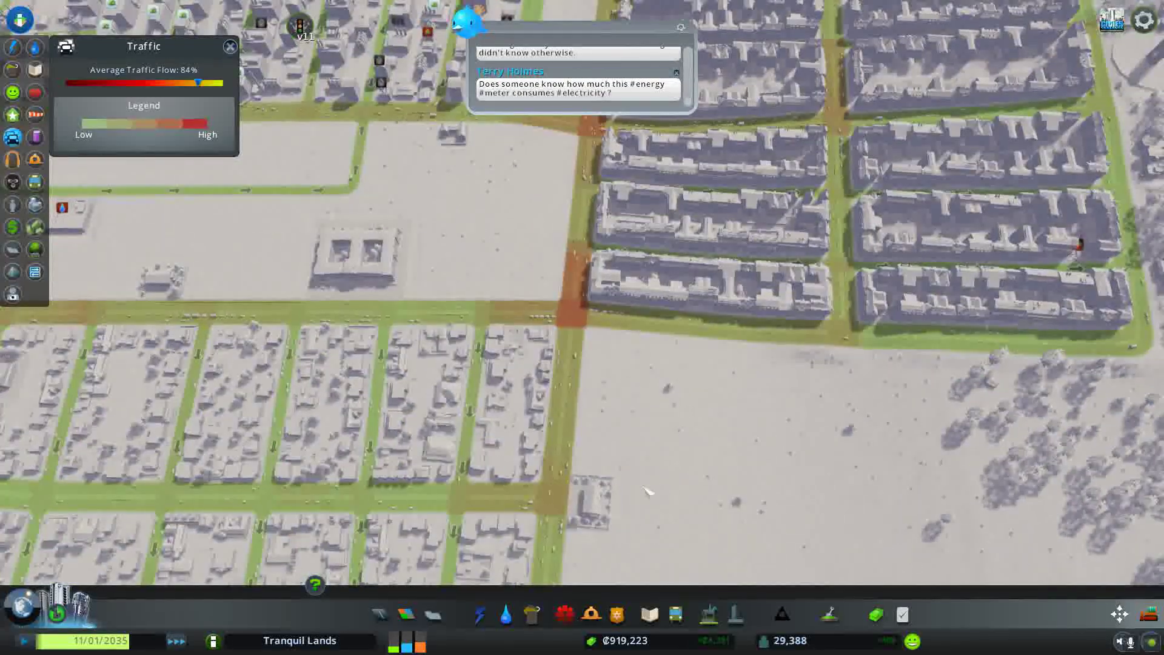
{"action": "key", "text": "d"}
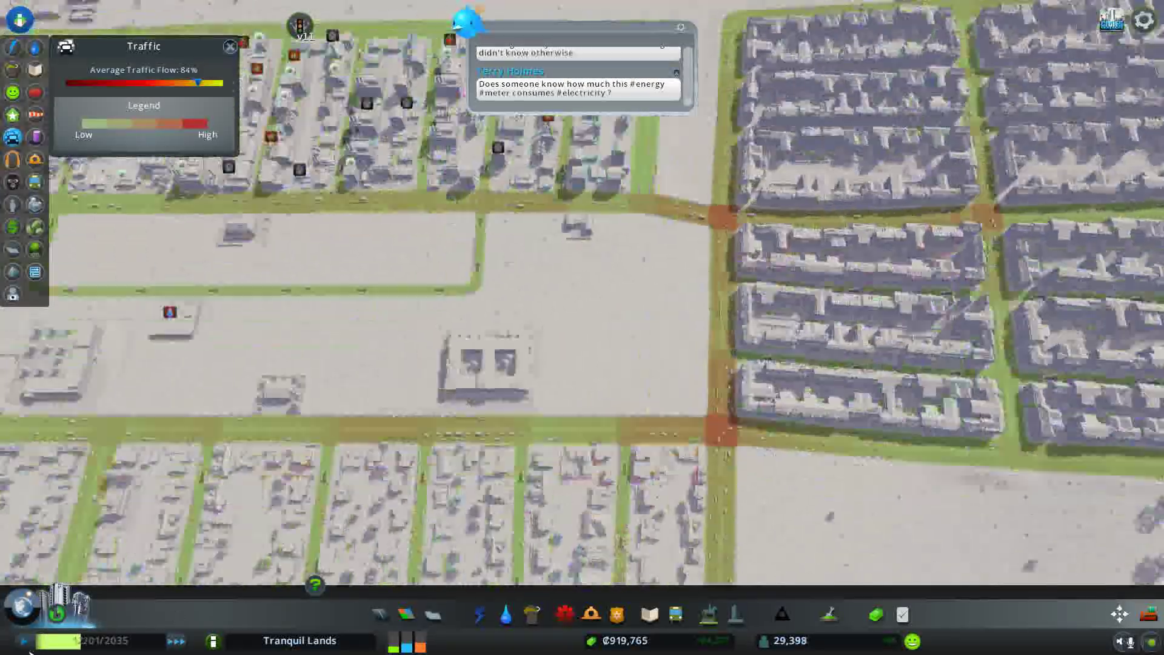
{"action": "key", "text": "space"}
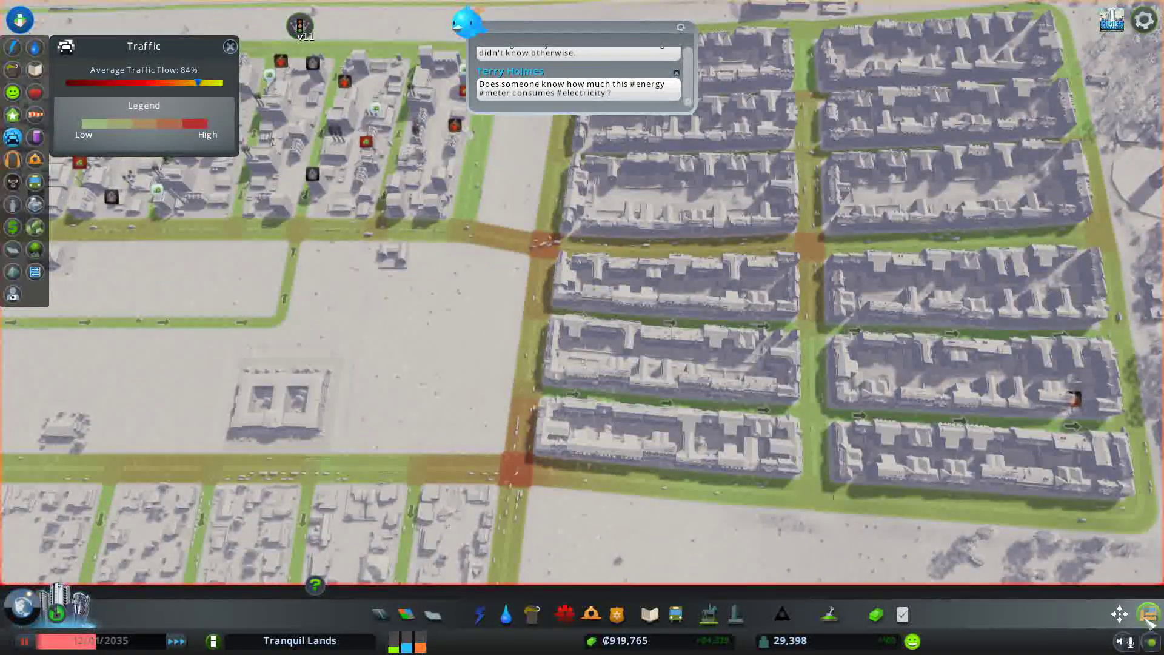
{"action": "left_click", "coordinate": [1147, 616]}
Bulldoze the congested junction between the two residential areas and the building beside it
{"action": "key", "text": "w"}
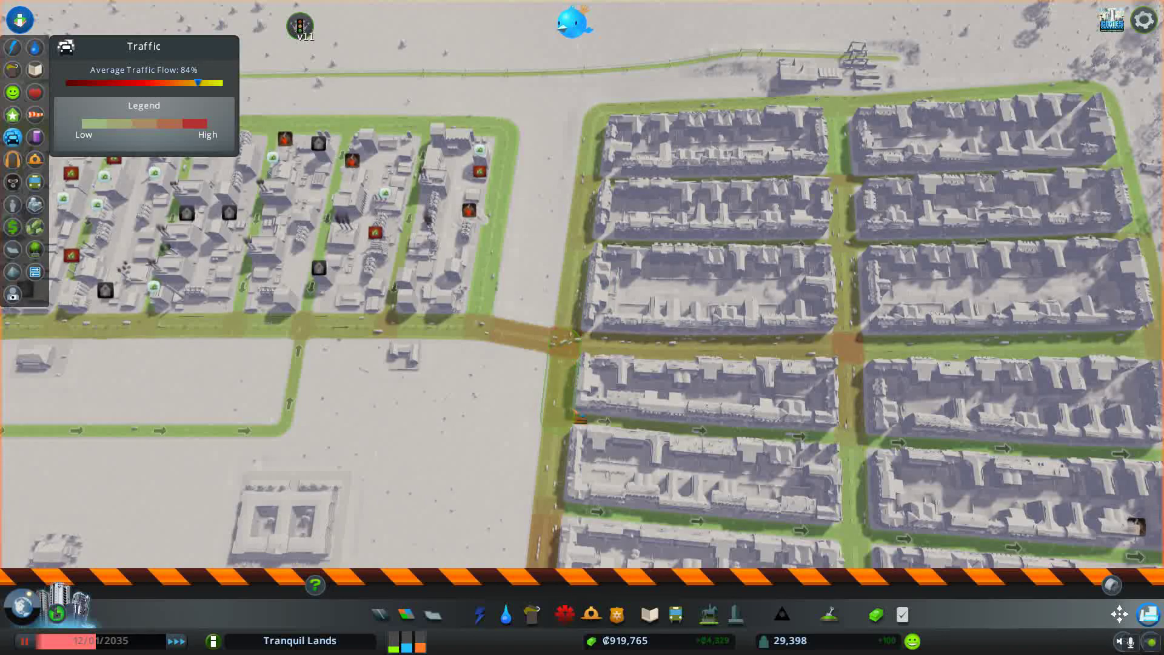
{"action": "key", "text": "s"}
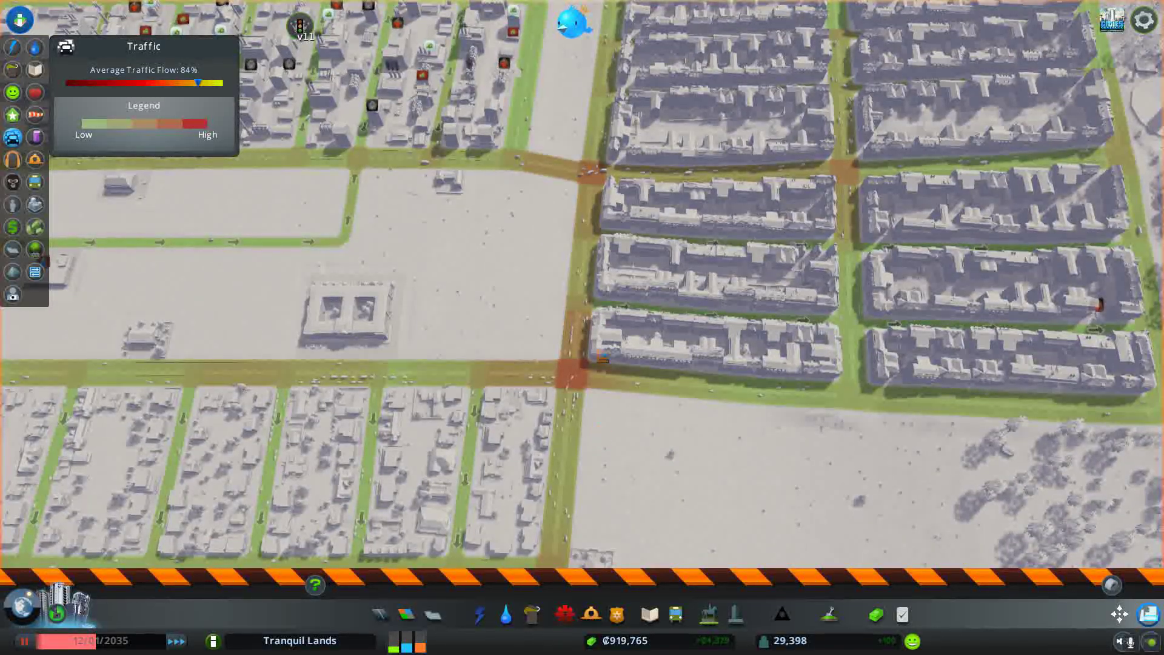
{"action": "key", "text": "w"}
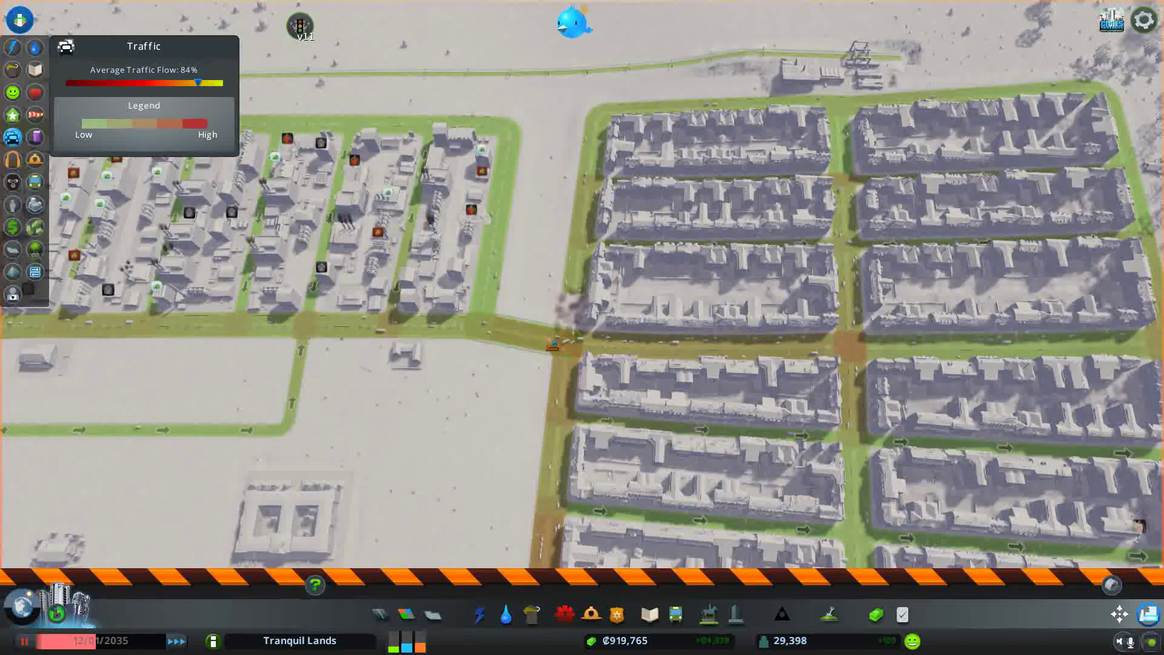
{"action": "left_click", "coordinate": [555, 343]}
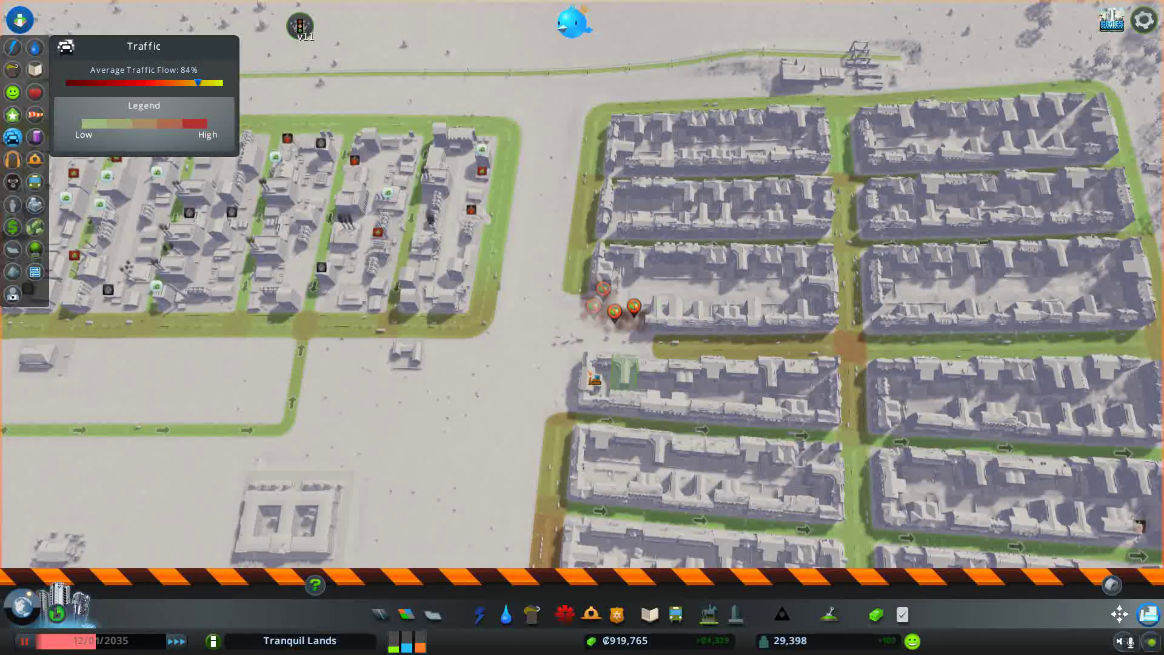
{"action": "left_click", "coordinate": [601, 377]}
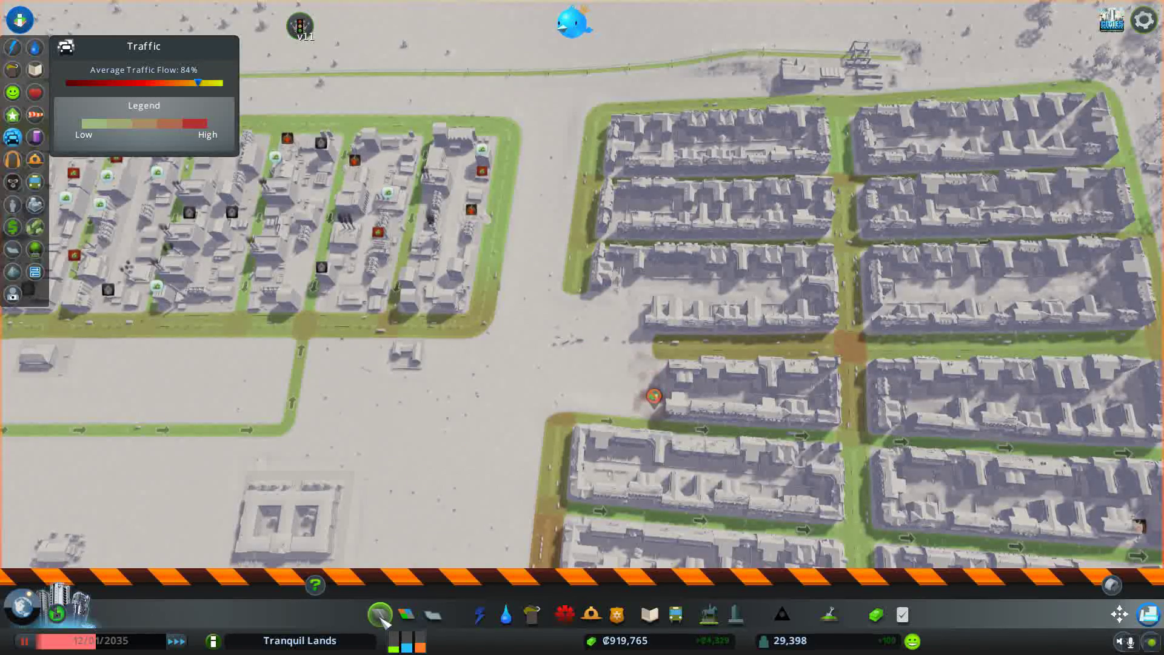
{"action": "left_click", "coordinate": [382, 617]}
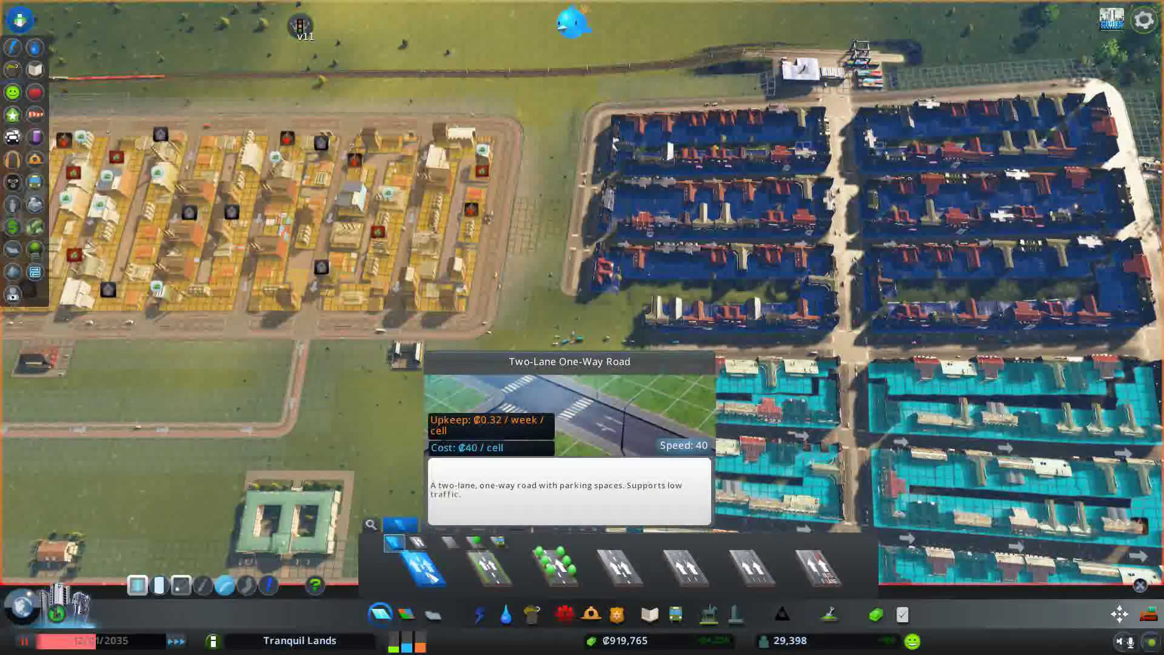
{"action": "scroll", "coordinate": [461, 434], "scroll_direction": "up", "scroll_amount": 3}
{"action": "scroll", "coordinate": [466, 429], "scroll_direction": "up", "scroll_amount": 3}
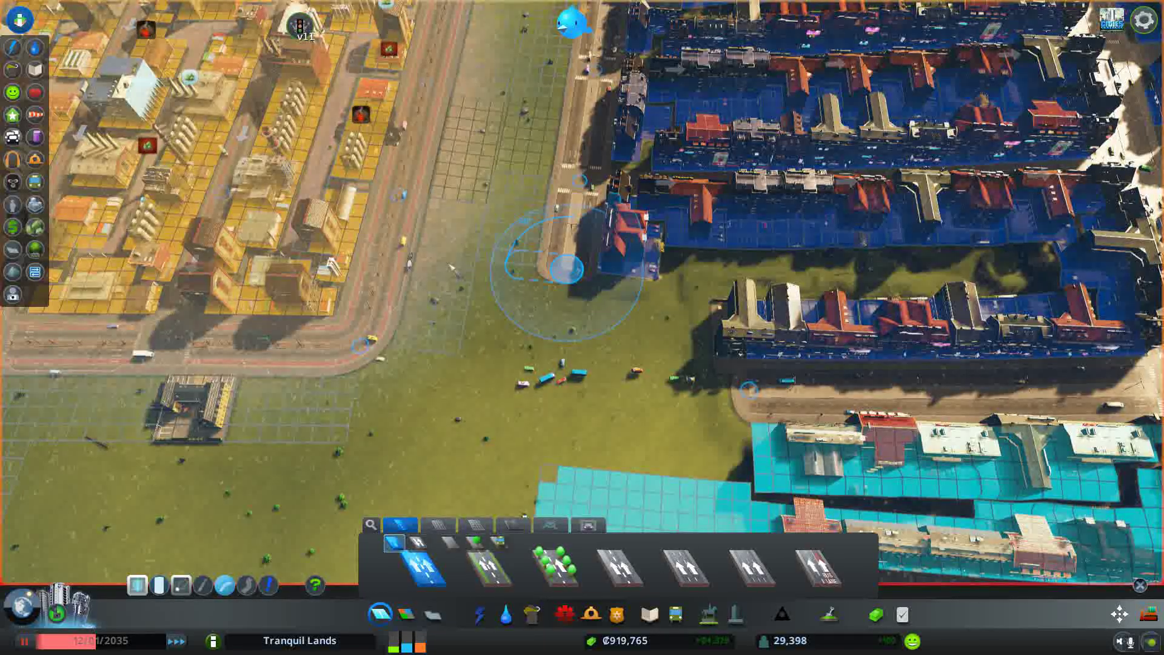
Draw two curved one-way road arcs from the road ends down to the lower street
{"action": "left_click", "coordinate": [566, 268]}
{"action": "left_click", "coordinate": [400, 263]}
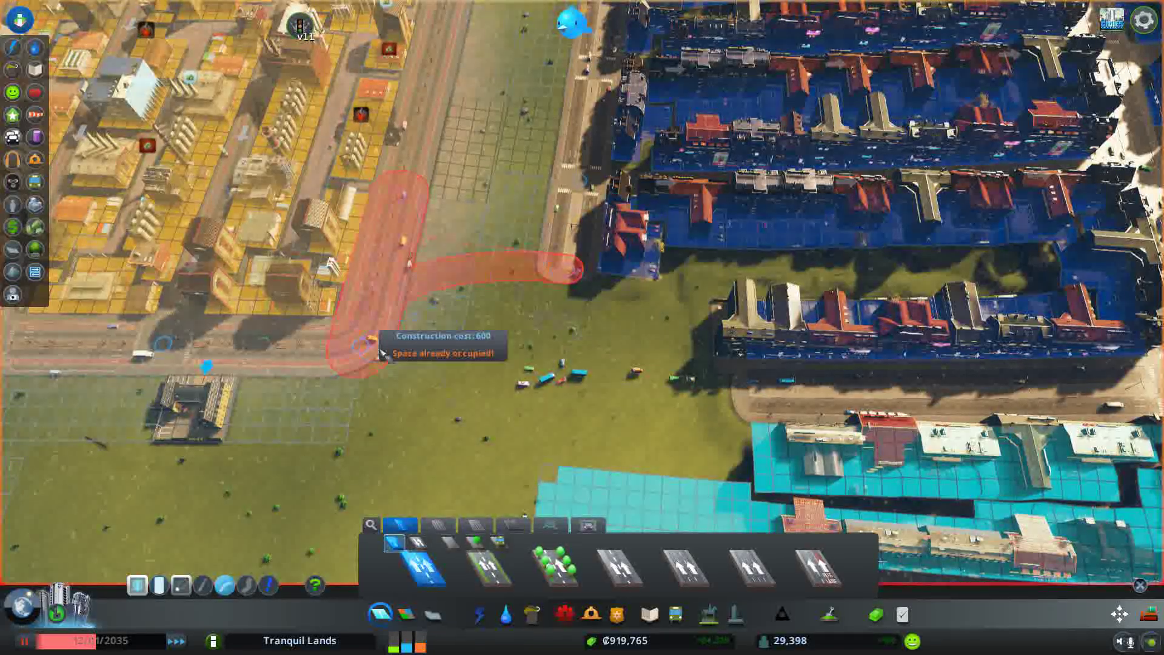
{"action": "right_click", "coordinate": [380, 350]}
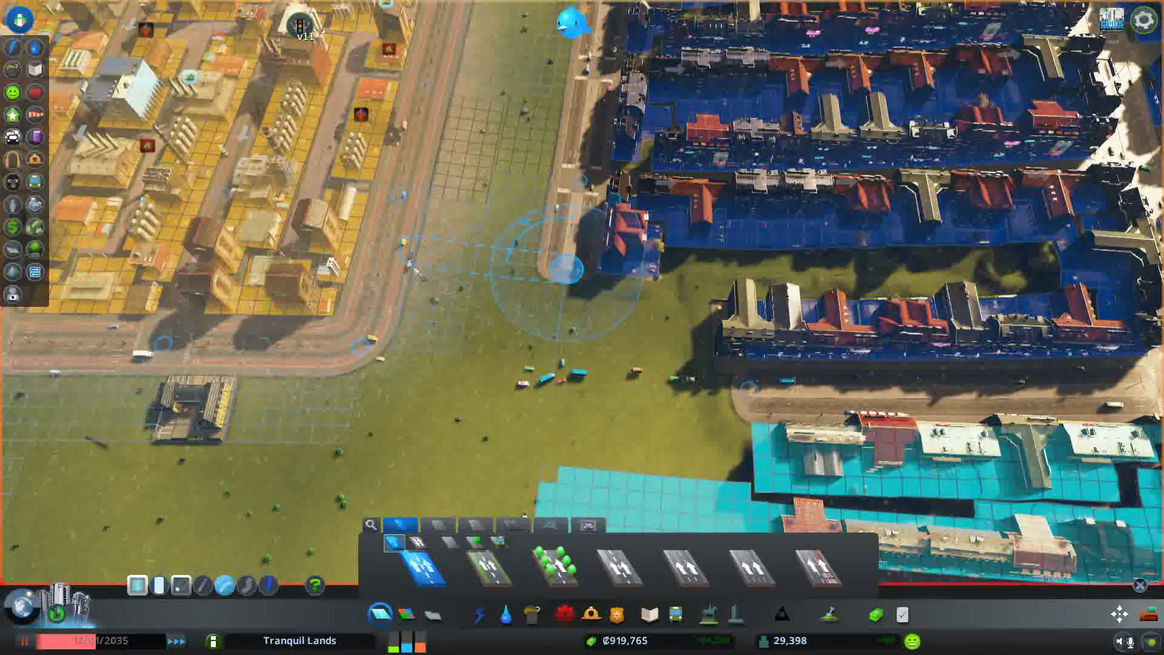
{"action": "left_click", "coordinate": [411, 264]}
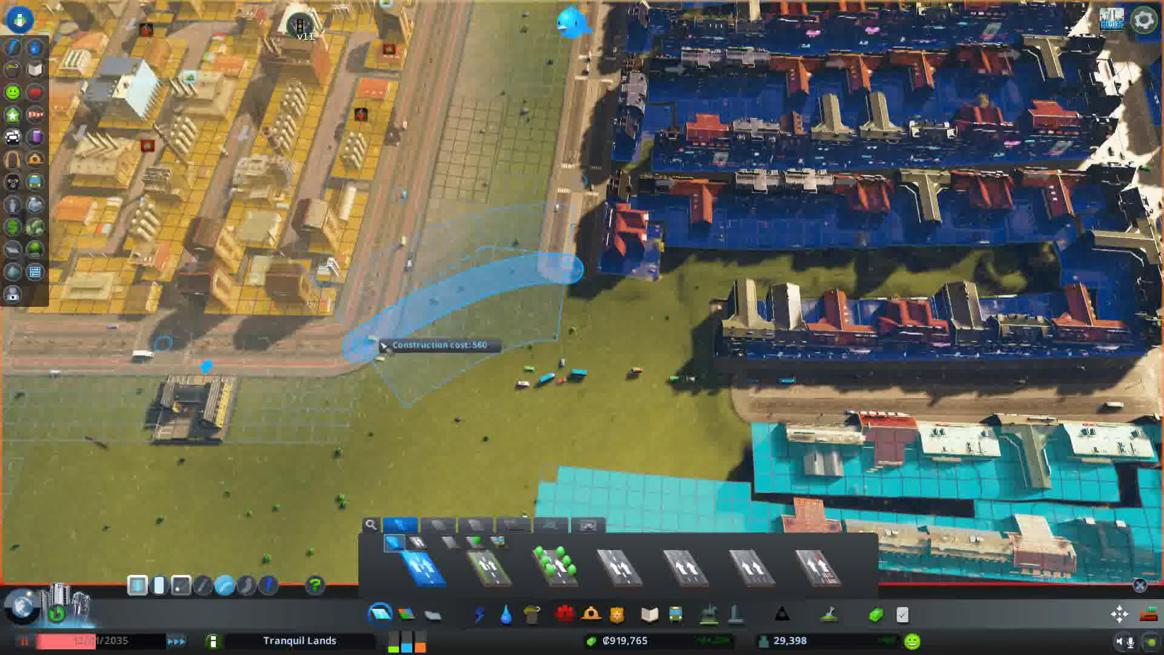
{"action": "left_click", "coordinate": [374, 346]}
{"action": "key", "text": "s"}
{"action": "key", "text": "a"}
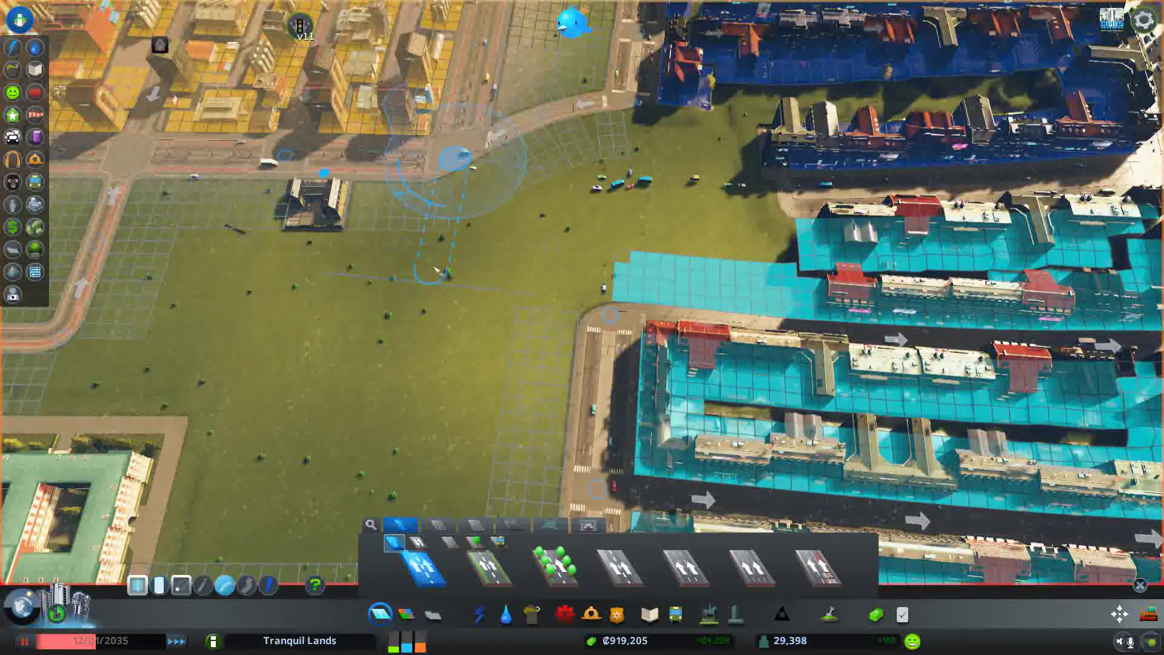
{"action": "left_click", "coordinate": [448, 276]}
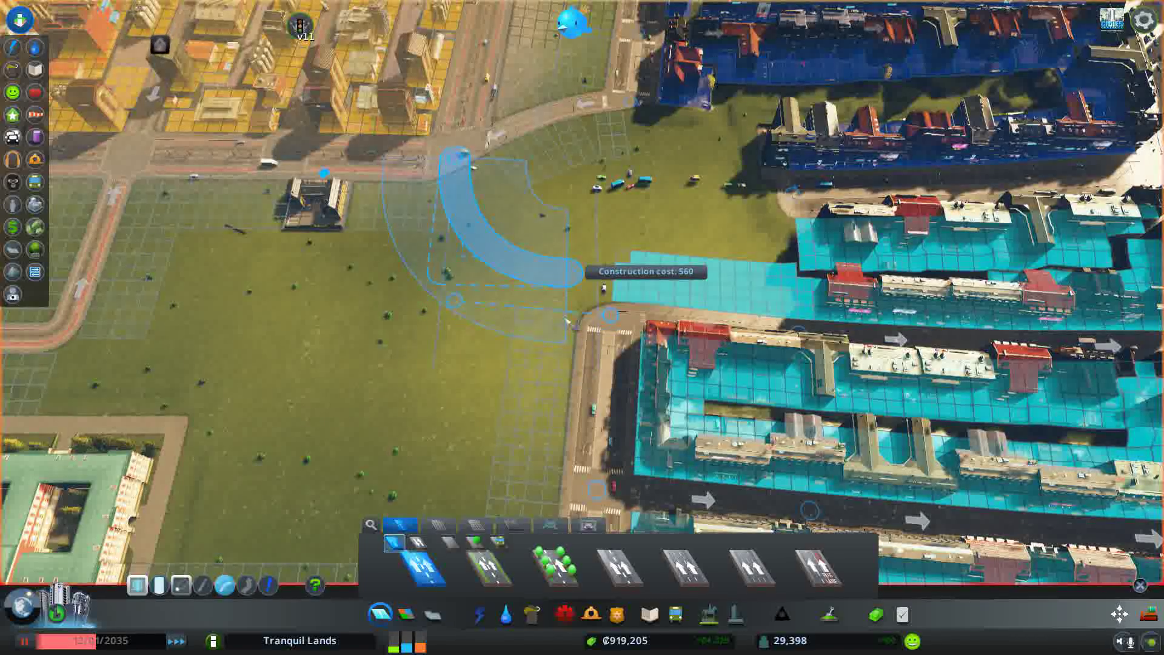
{"action": "right_click", "coordinate": [491, 279]}
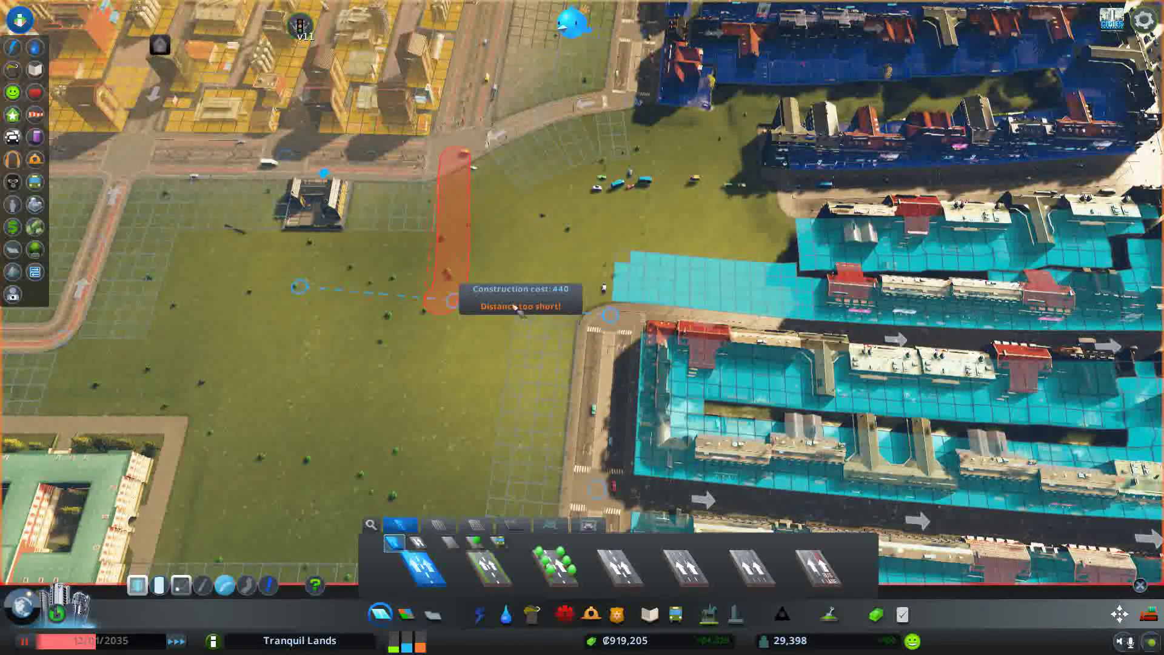
{"action": "left_click", "coordinate": [456, 300]}
{"action": "left_click", "coordinate": [611, 315]}
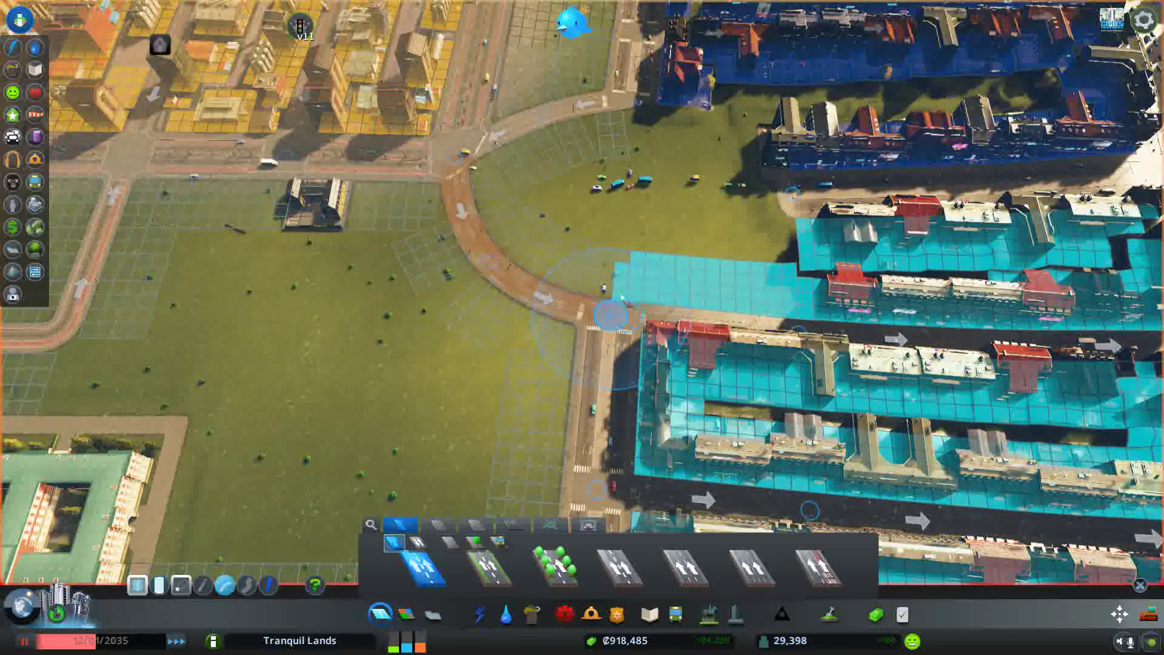
Add a straight diagonal link and a curved road up to the top street
{"action": "left_click", "coordinate": [794, 322]}
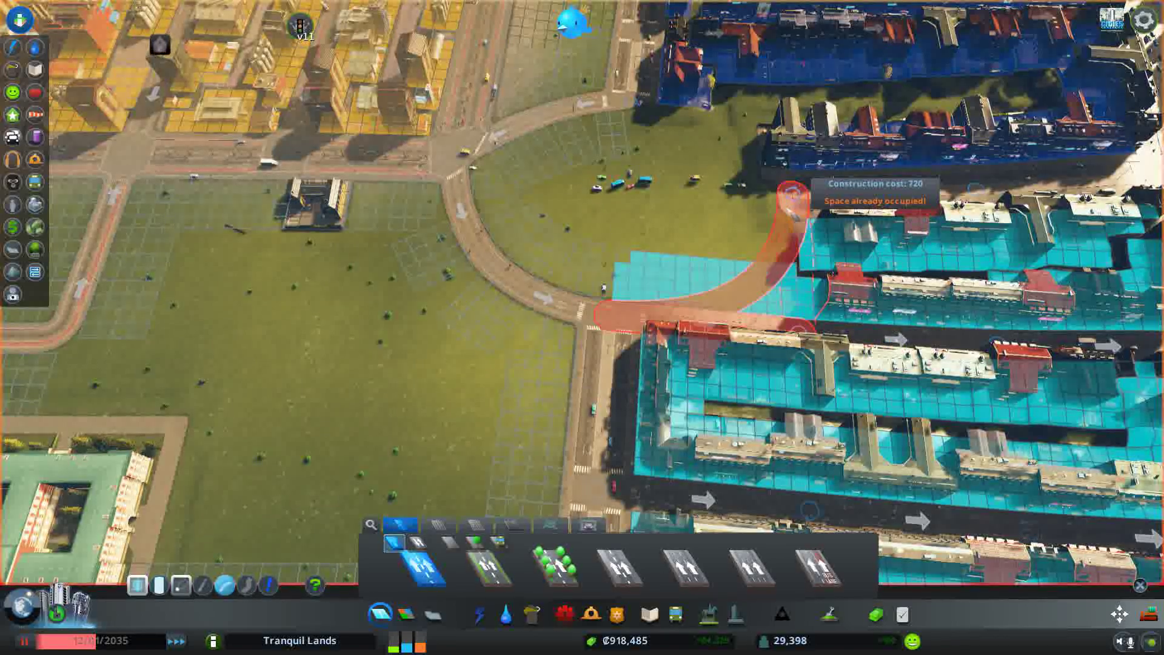
{"action": "right_click", "coordinate": [793, 199]}
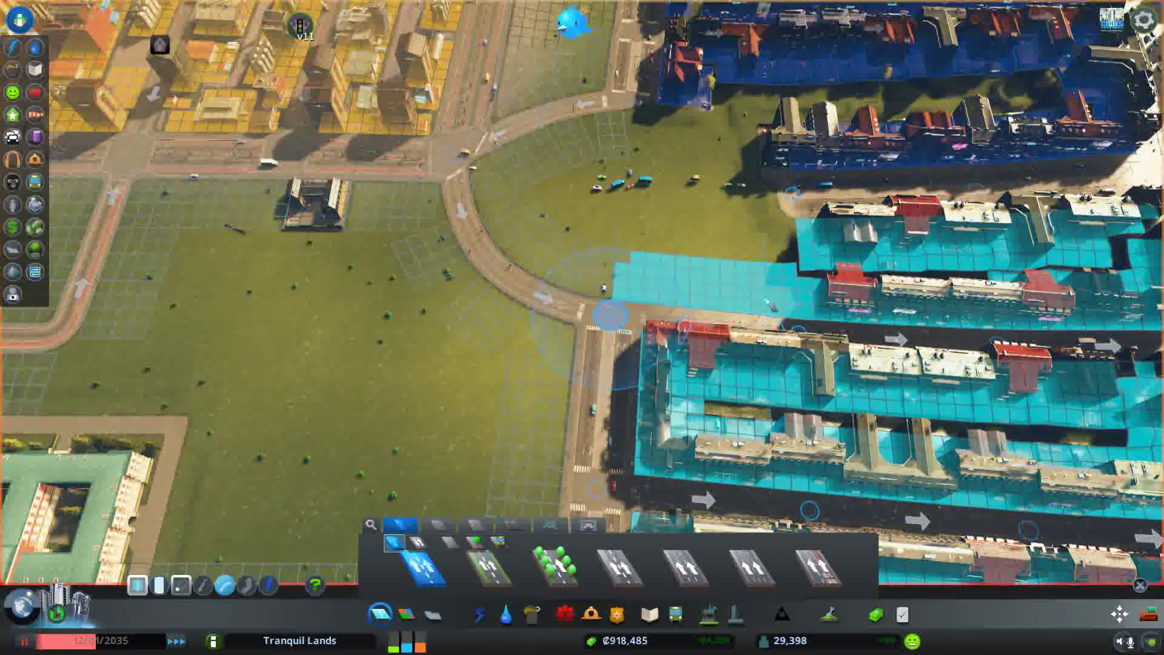
{"action": "left_click", "coordinate": [612, 314]}
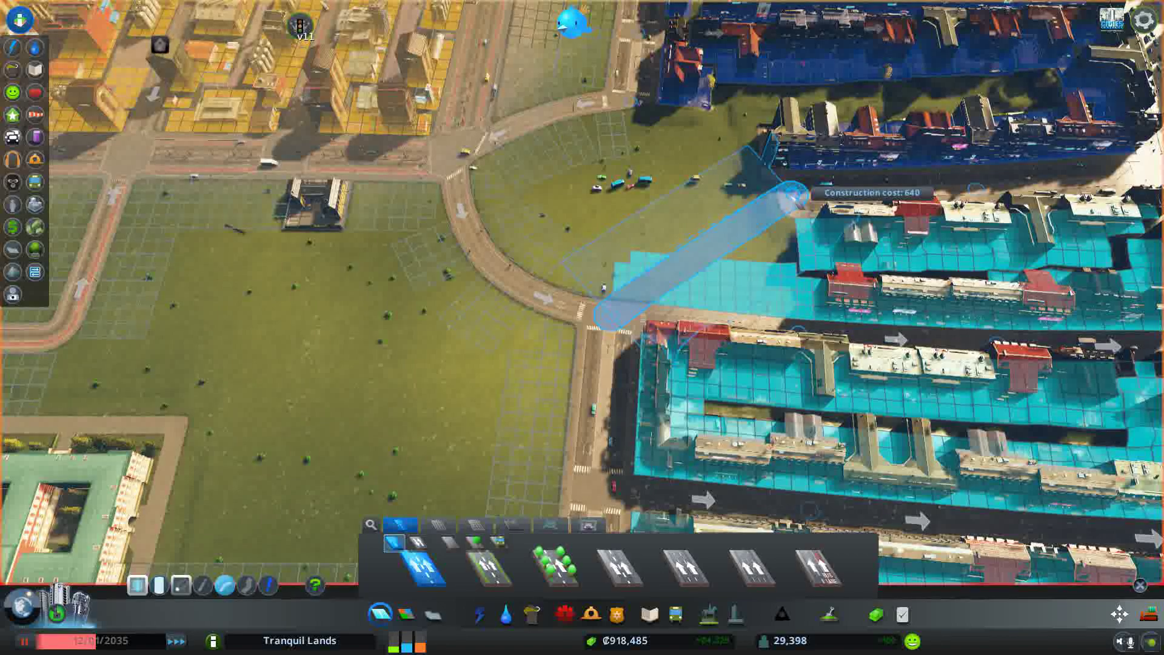
{"action": "right_click", "coordinate": [793, 194]}
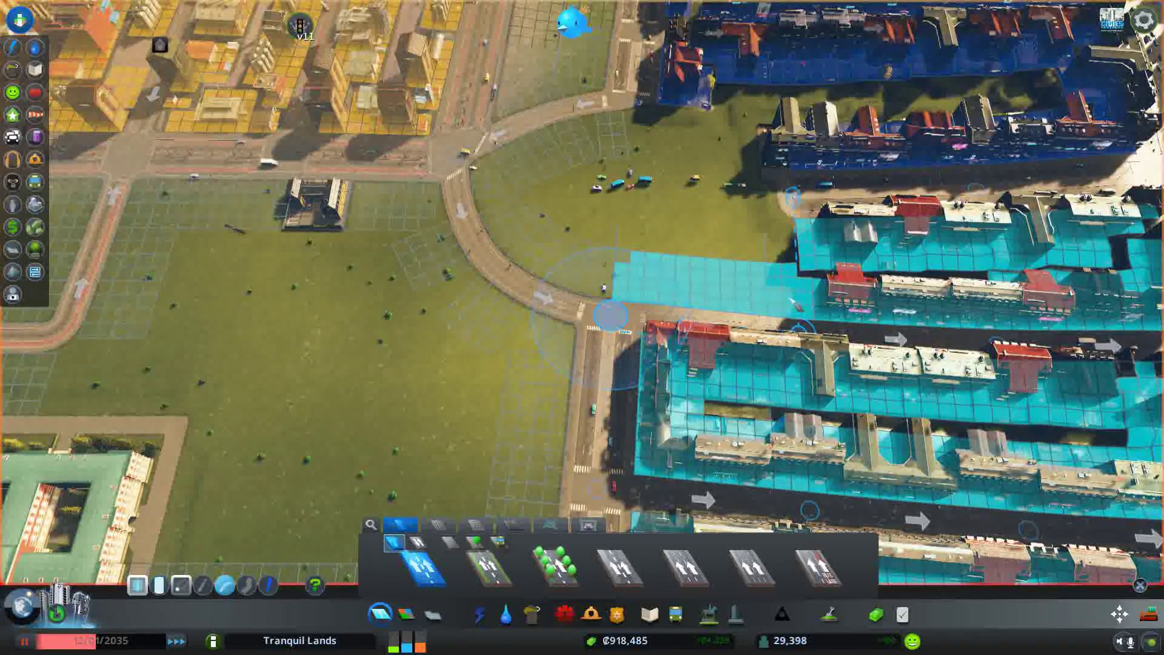
{"action": "left_click", "coordinate": [611, 315]}
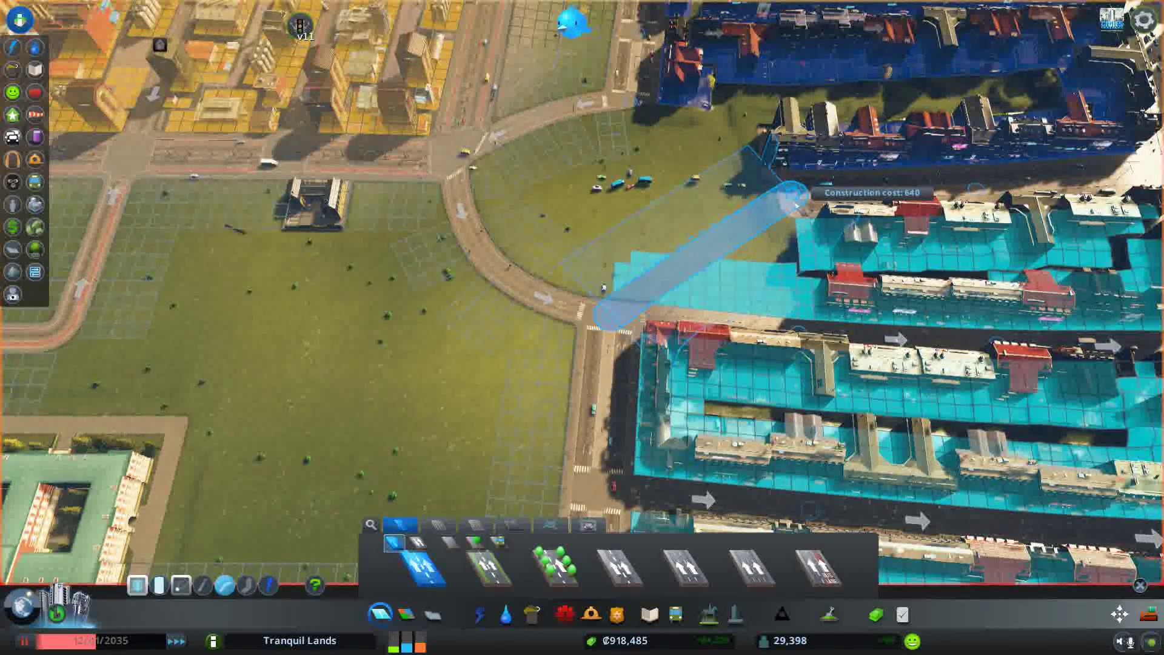
{"action": "left_click", "coordinate": [794, 195]}
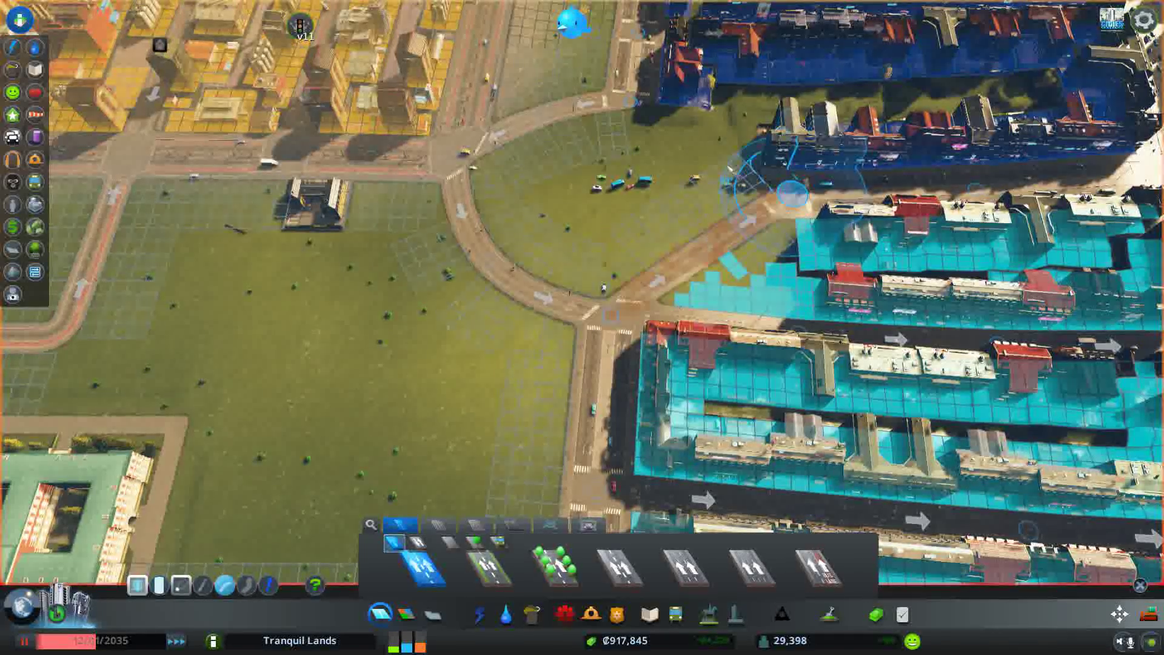
{"action": "left_click", "coordinate": [791, 193]}
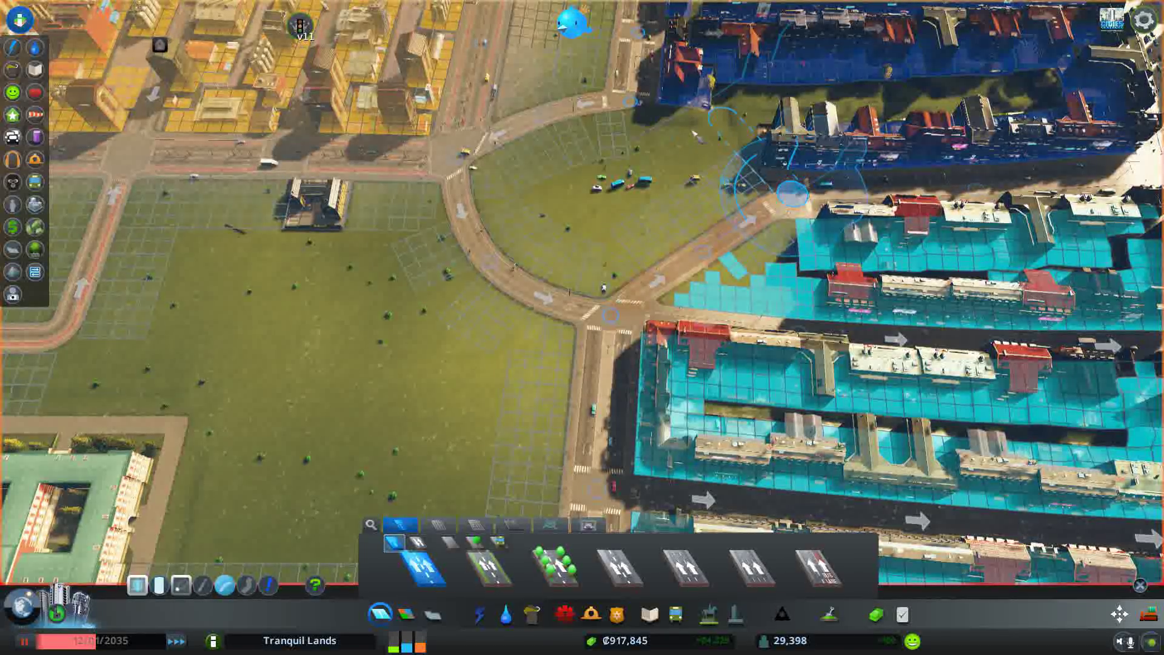
{"action": "left_click", "coordinate": [633, 104]}
{"action": "scroll", "coordinate": [631, 101], "scroll_direction": "up", "scroll_amount": 3}
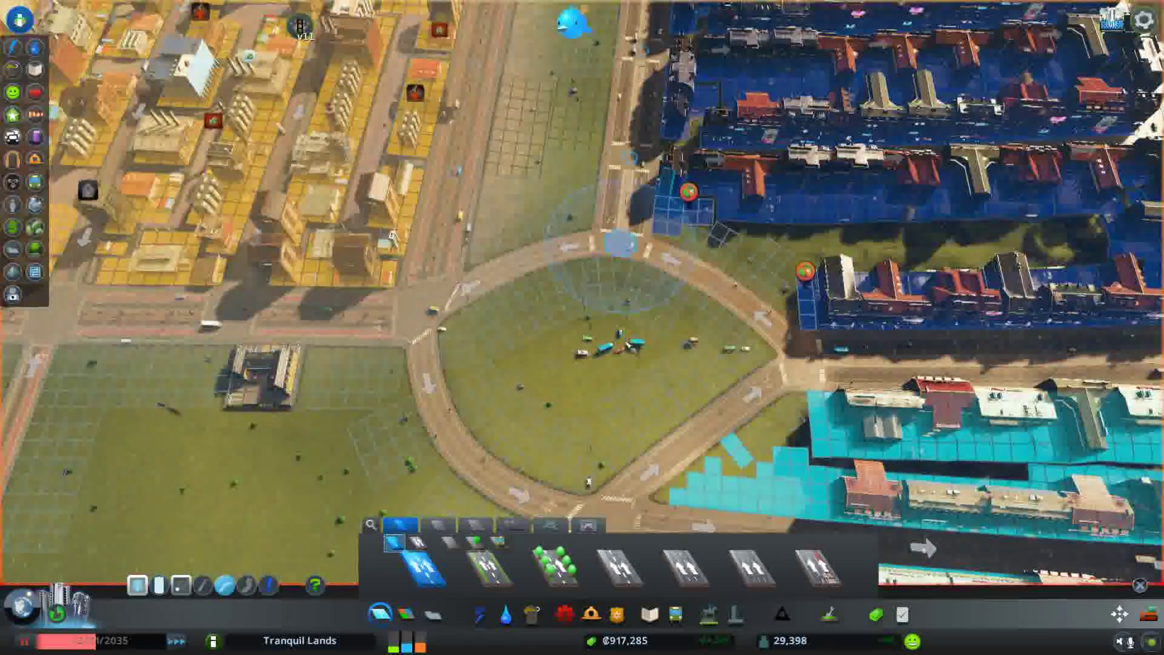
{"action": "scroll", "coordinate": [624, 351], "scroll_direction": "up", "scroll_amount": 3}
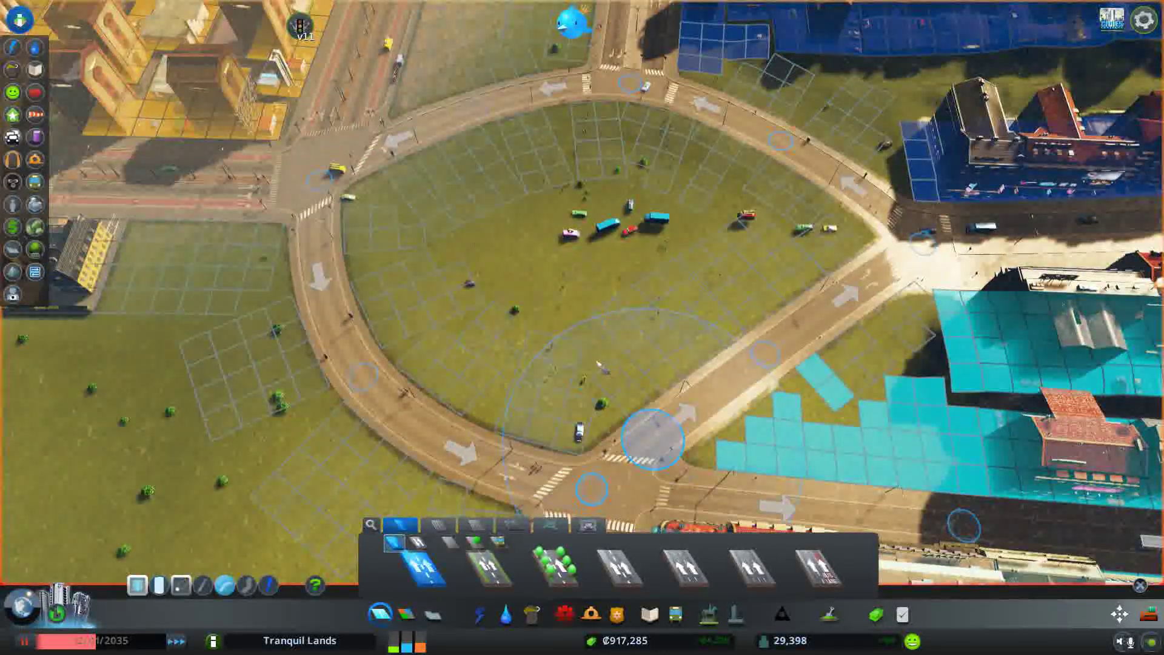
{"action": "scroll", "coordinate": [638, 409], "scroll_direction": "down", "scroll_amount": 3}
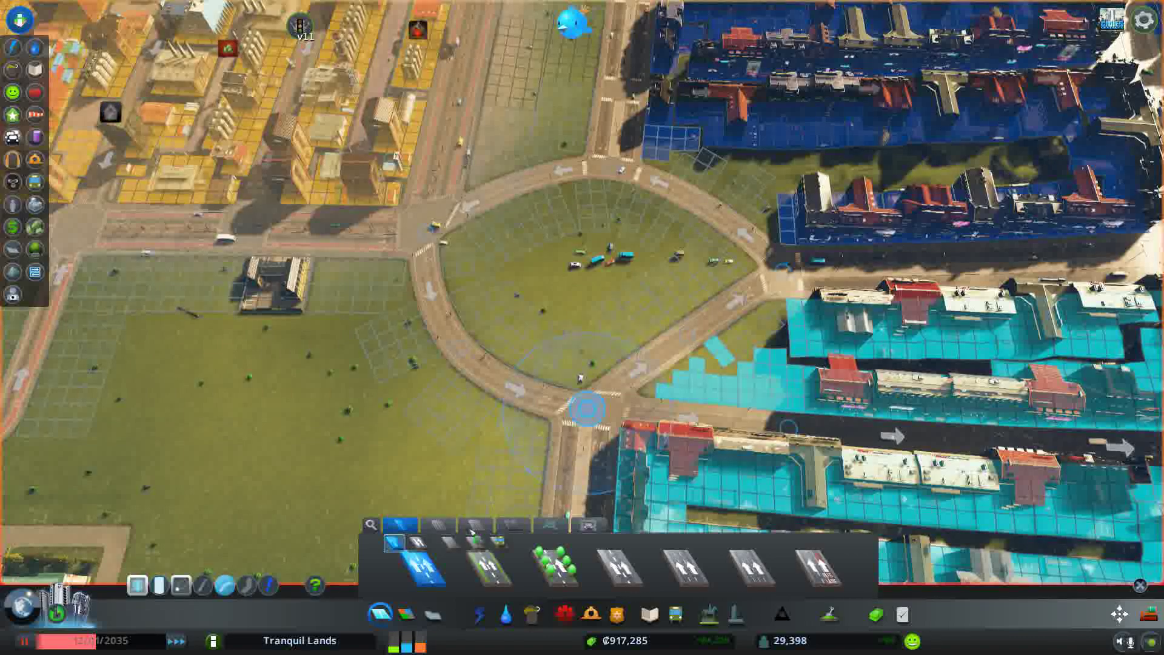
{"action": "key", "text": "Escape"}
{"action": "scroll", "coordinate": [565, 371], "scroll_direction": "up", "scroll_amount": 3}
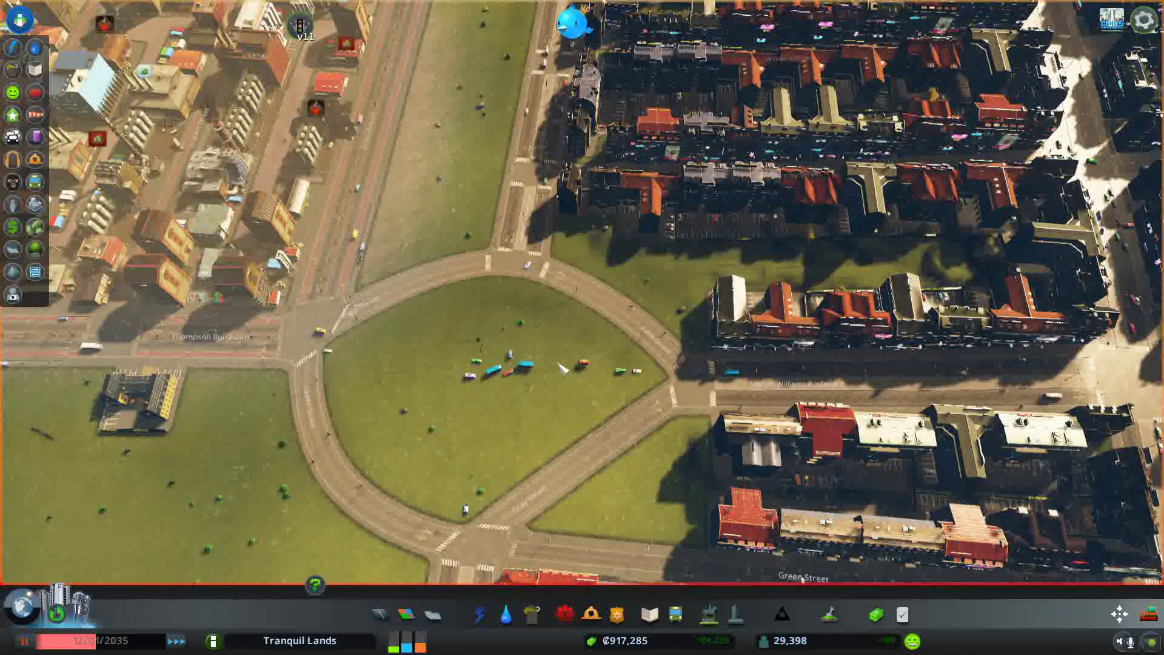
Bulldoze the two short road segments near the lower street
{"action": "key", "text": "d"}
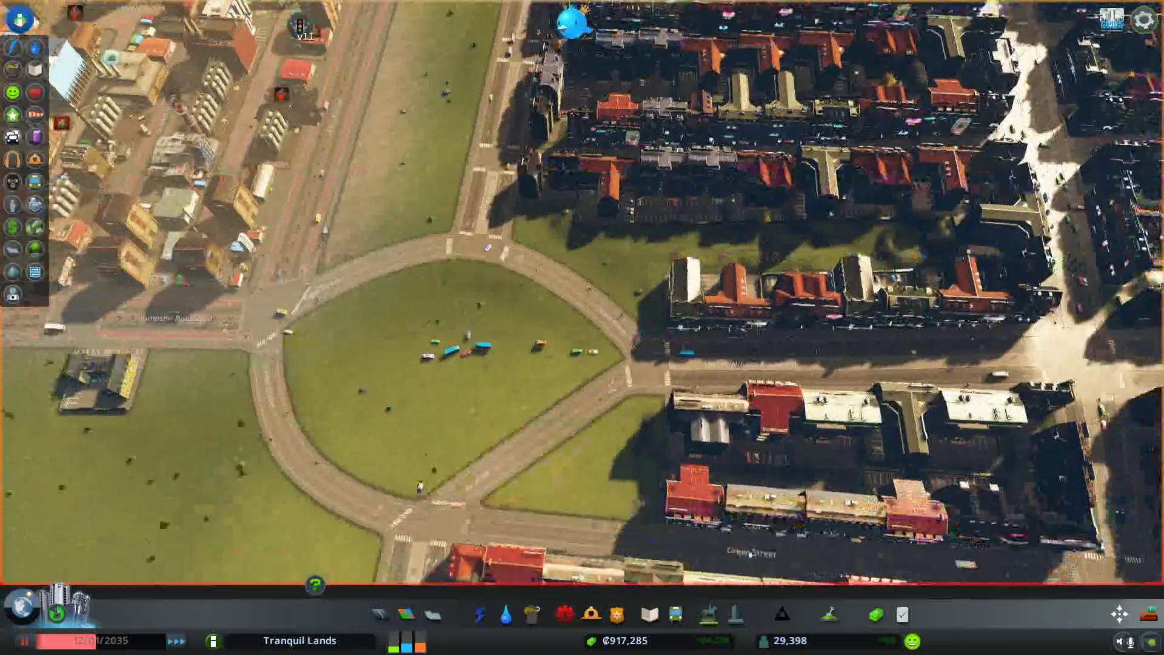
{"action": "key", "text": "b"}
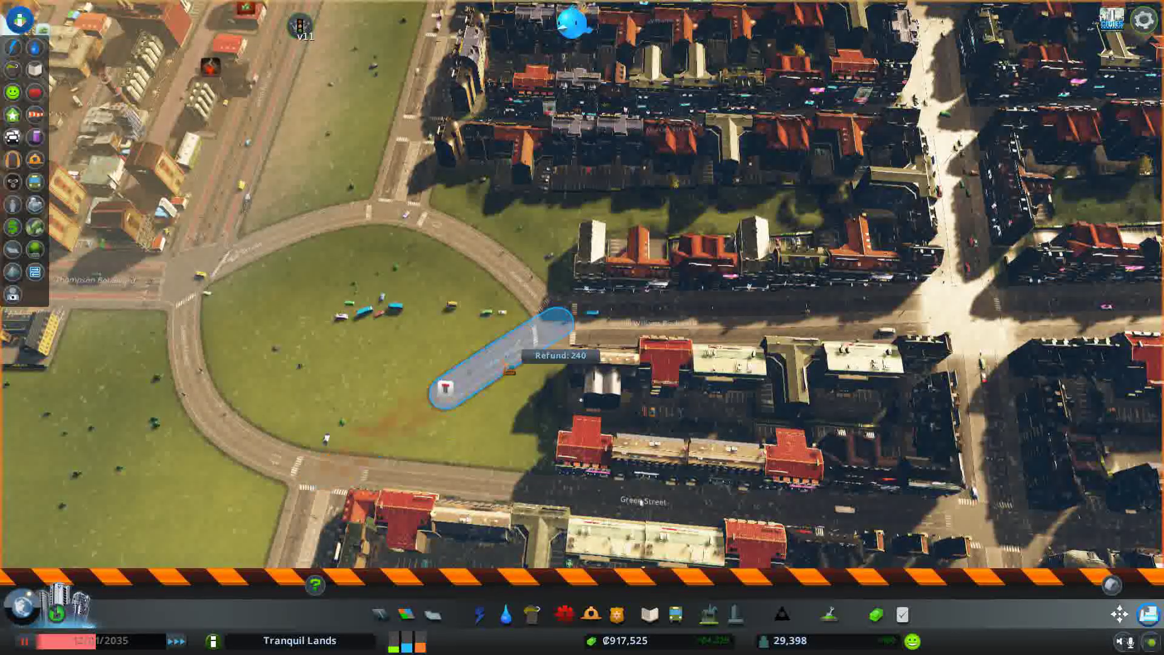
{"action": "left_click", "coordinate": [506, 362]}
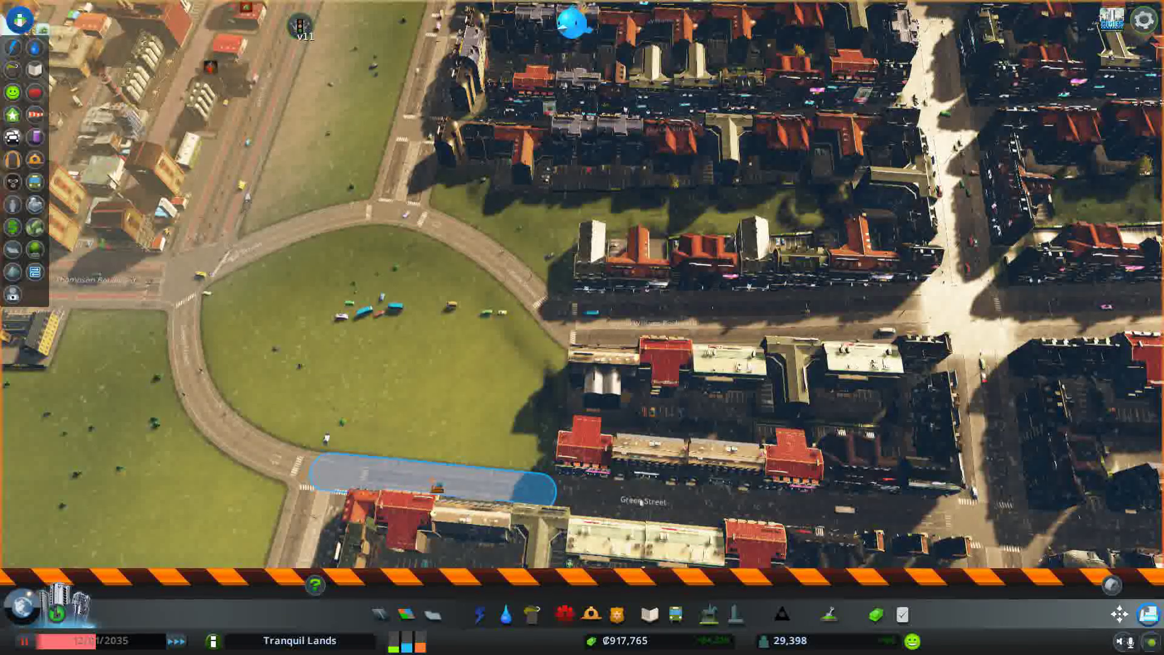
{"action": "left_click", "coordinate": [432, 479]}
{"action": "key", "text": "a"}
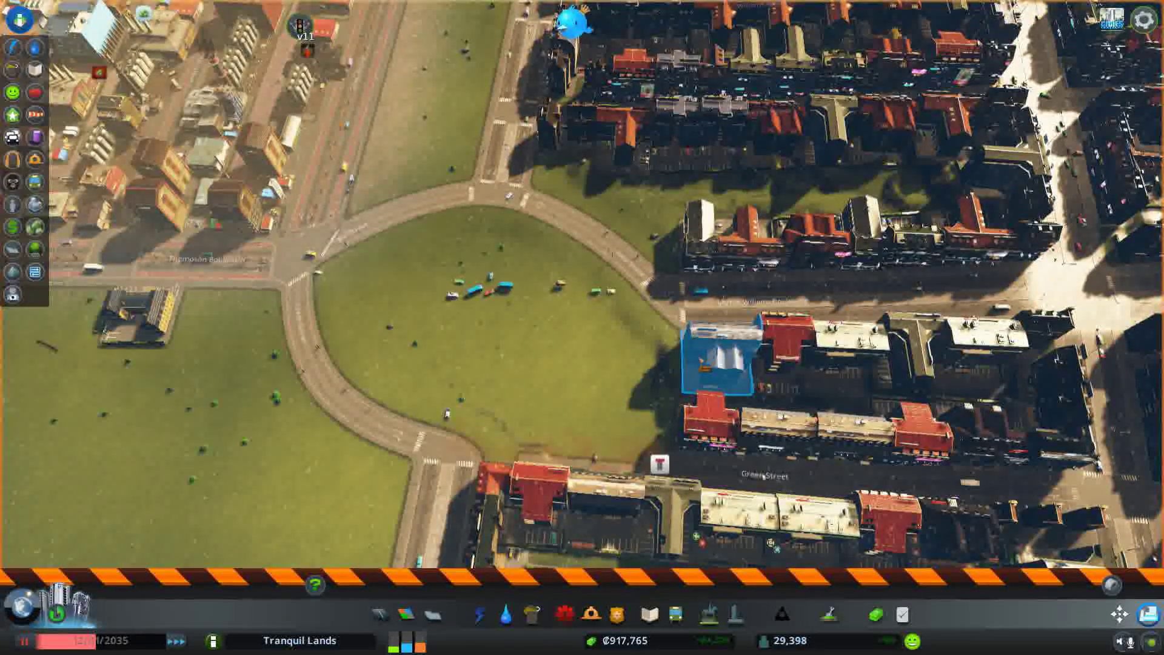
Demolish the three buildings beside Green Street
{"action": "left_click", "coordinate": [718, 354]}
{"action": "left_click", "coordinate": [786, 339]}
{"action": "left_click", "coordinate": [712, 419]}
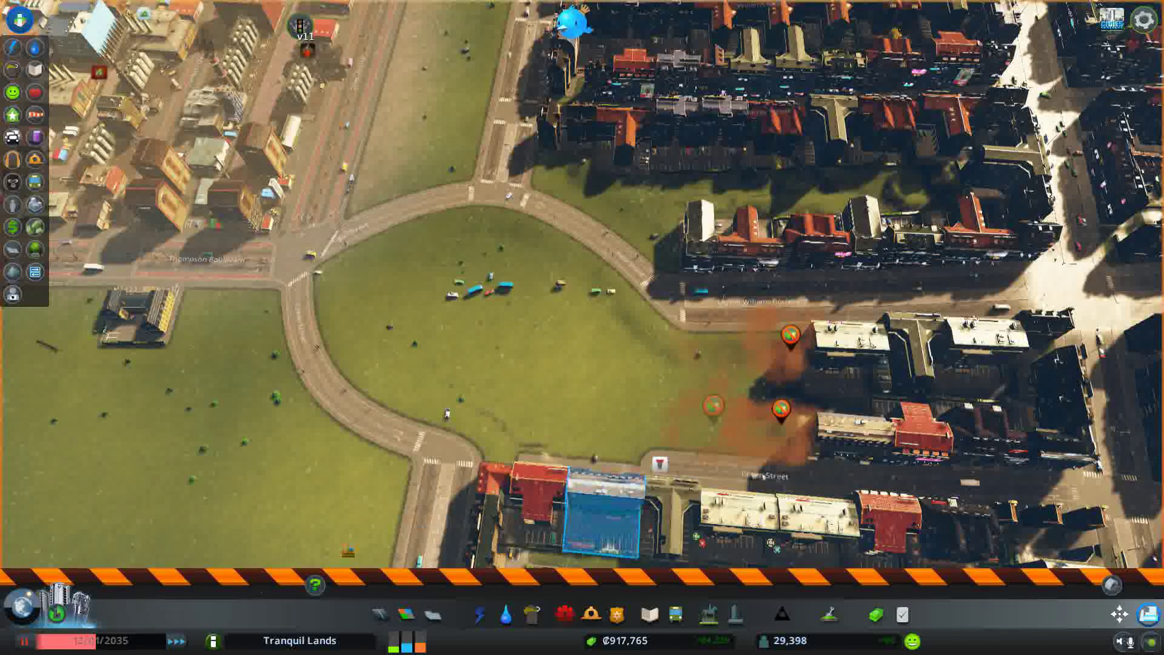
{"action": "left_click", "coordinate": [381, 614]}
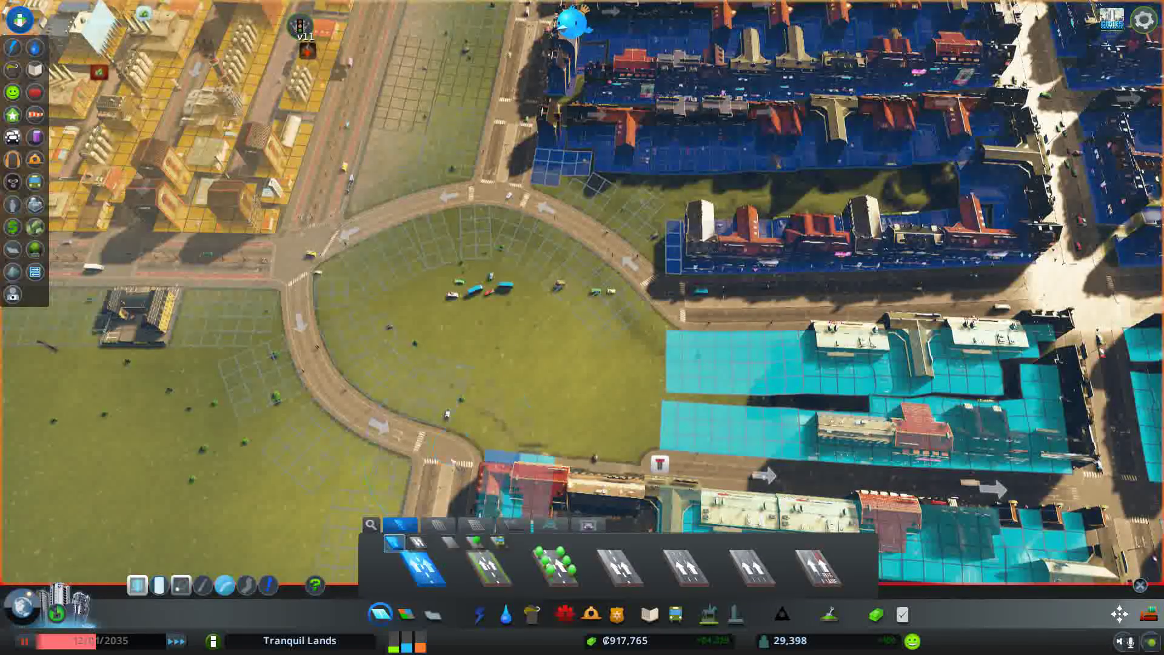
Draw the eastern curved arc from the roundabout's bottom node to its right-side node
{"action": "left_click", "coordinate": [642, 451]}
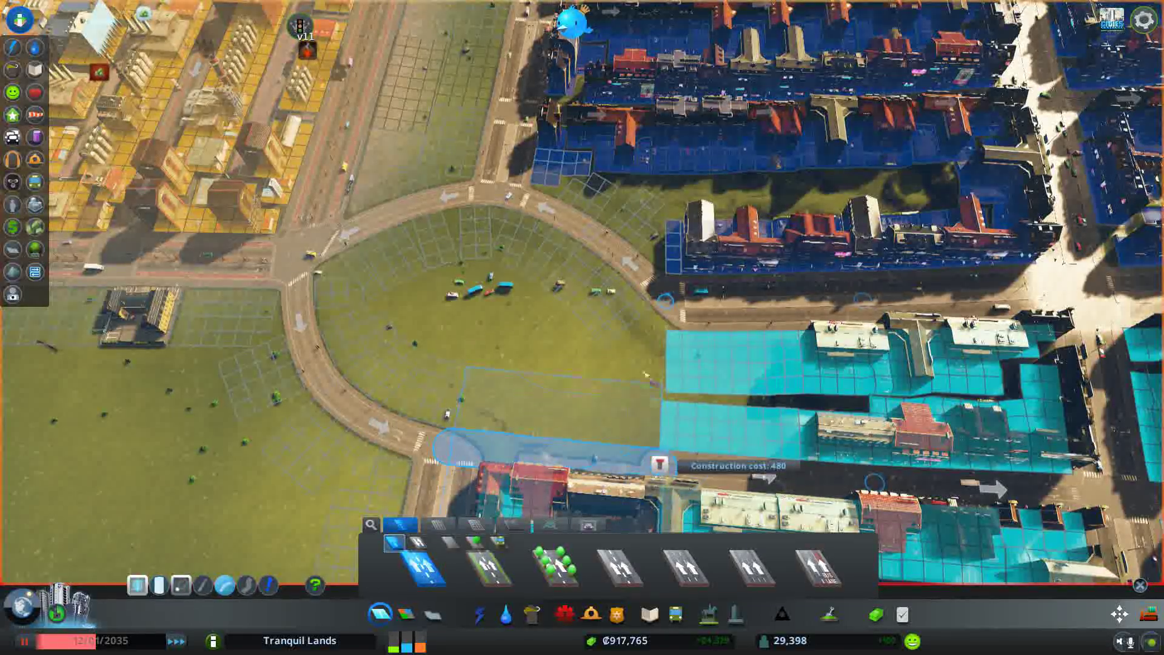
{"action": "left_click", "coordinate": [667, 304]}
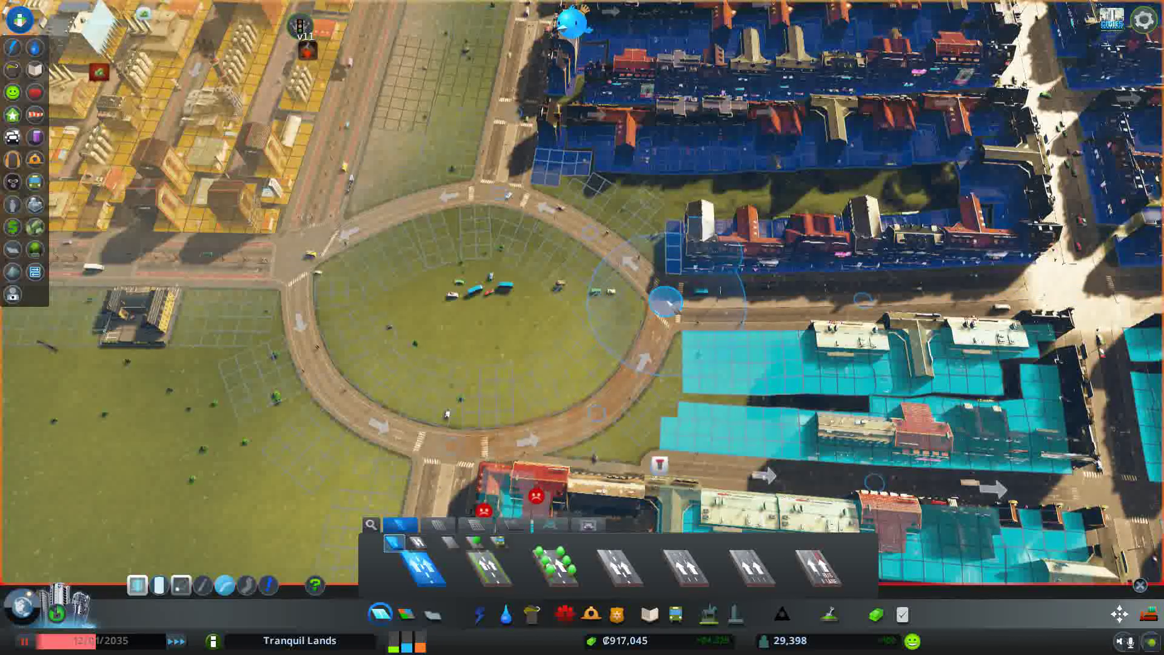
{"action": "right_click", "coordinate": [666, 304]}
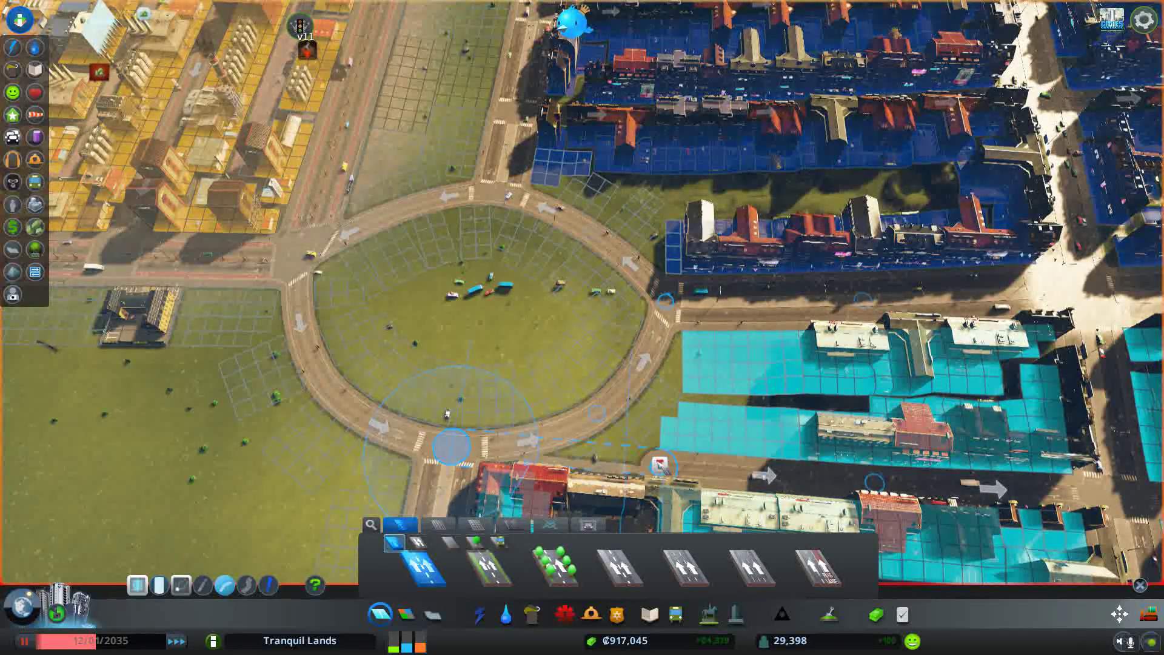
{"action": "left_click", "coordinate": [202, 584]}
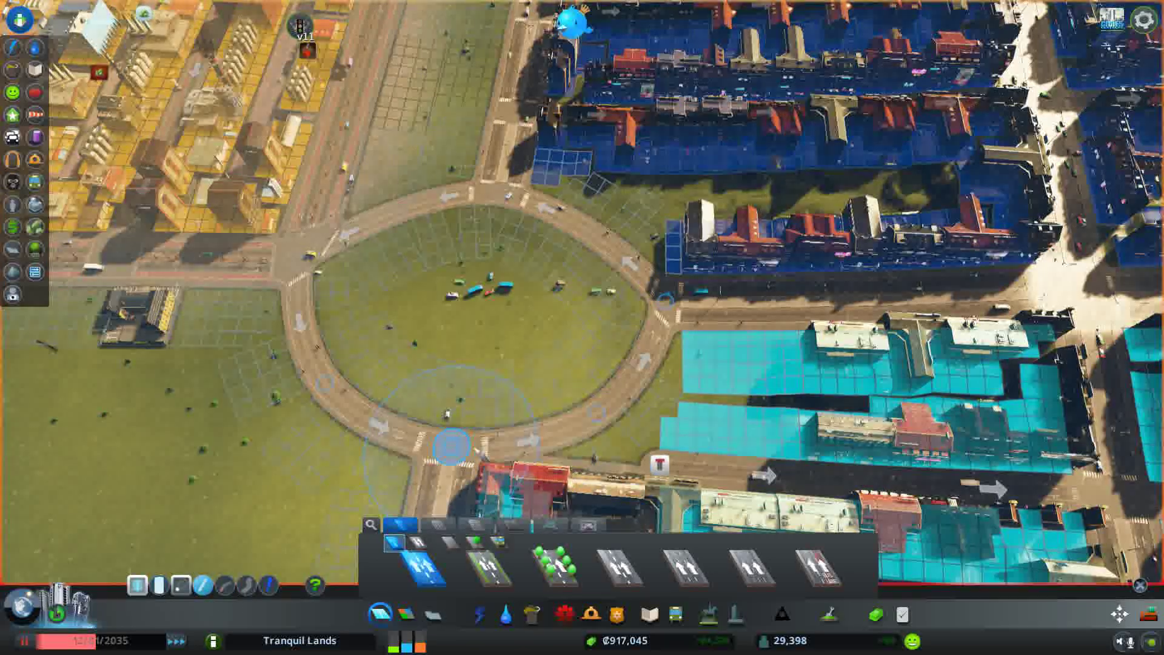
{"action": "left_click", "coordinate": [452, 446]}
{"action": "right_click", "coordinate": [659, 465]}
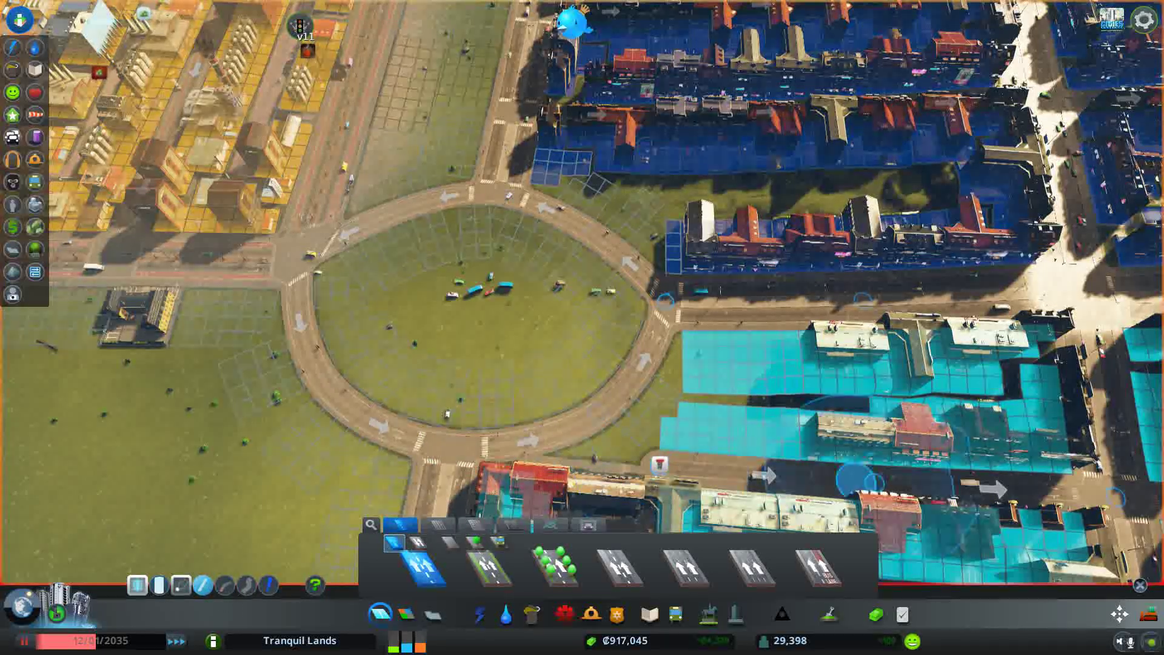
{"action": "scroll", "coordinate": [659, 464], "scroll_direction": "down", "scroll_amount": 5}
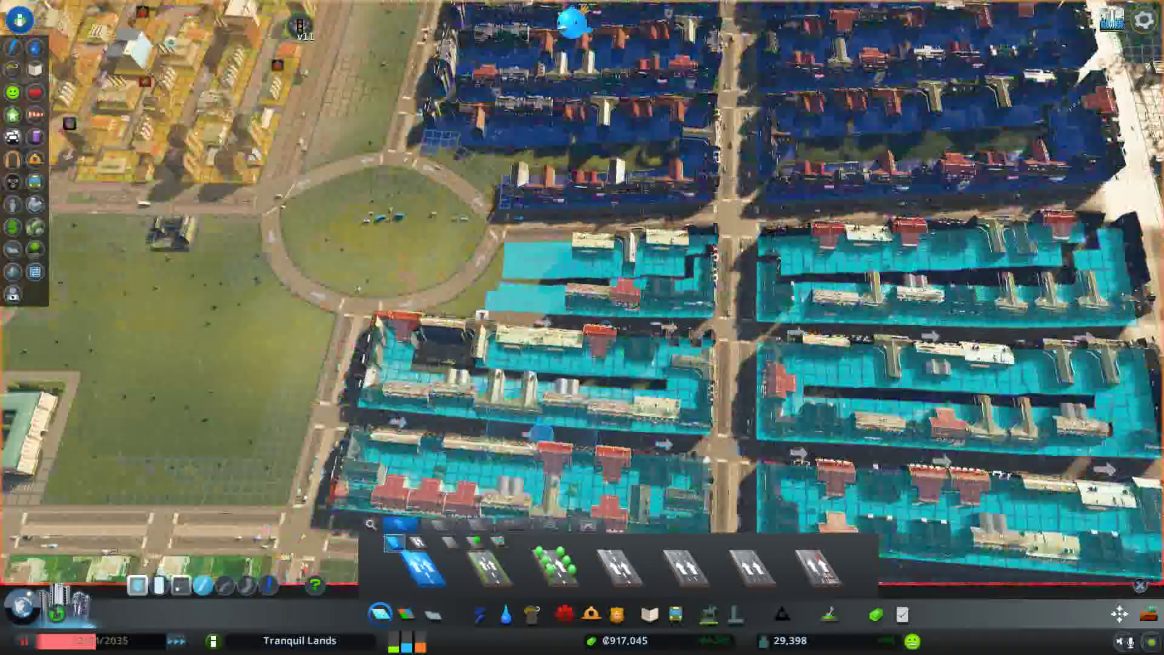
{"action": "scroll", "coordinate": [659, 465], "scroll_direction": "down", "scroll_amount": 3}
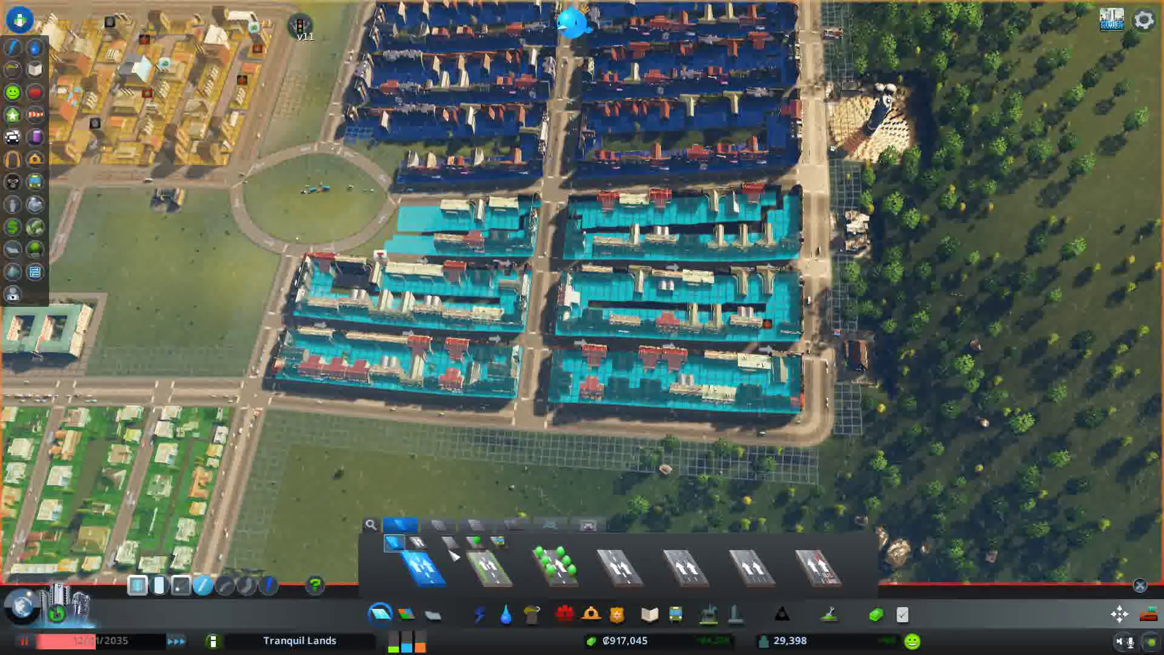
Pick the two-lane small road, then close road tools and demolish the southern-exit corner building
{"action": "left_click", "coordinate": [438, 525]}
{"action": "left_click", "coordinate": [400, 524]}
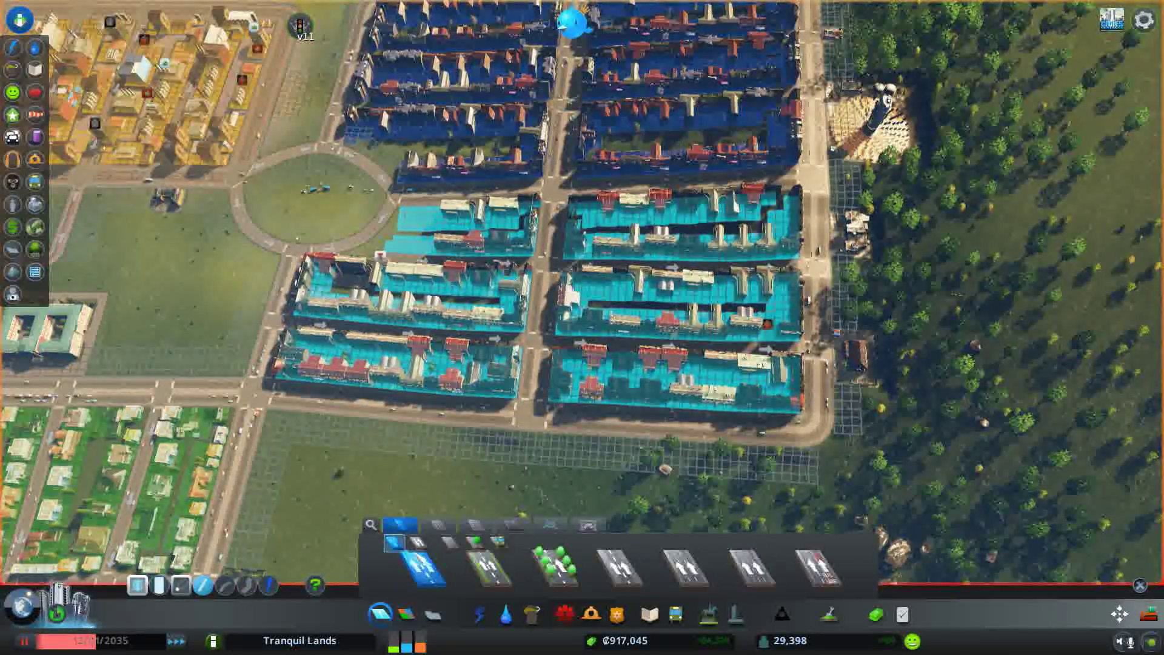
{"action": "left_click", "coordinate": [424, 568]}
{"action": "scroll", "coordinate": [273, 409], "scroll_direction": "up", "scroll_amount": 5}
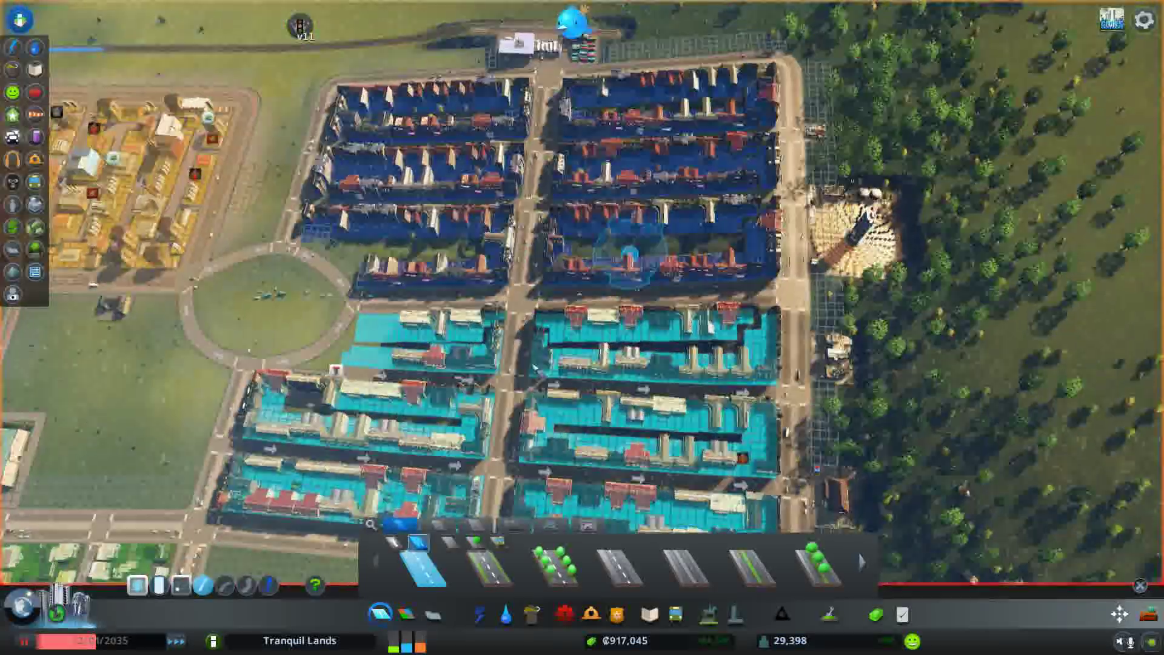
{"action": "scroll", "coordinate": [73, 454], "scroll_direction": "up", "scroll_amount": 3}
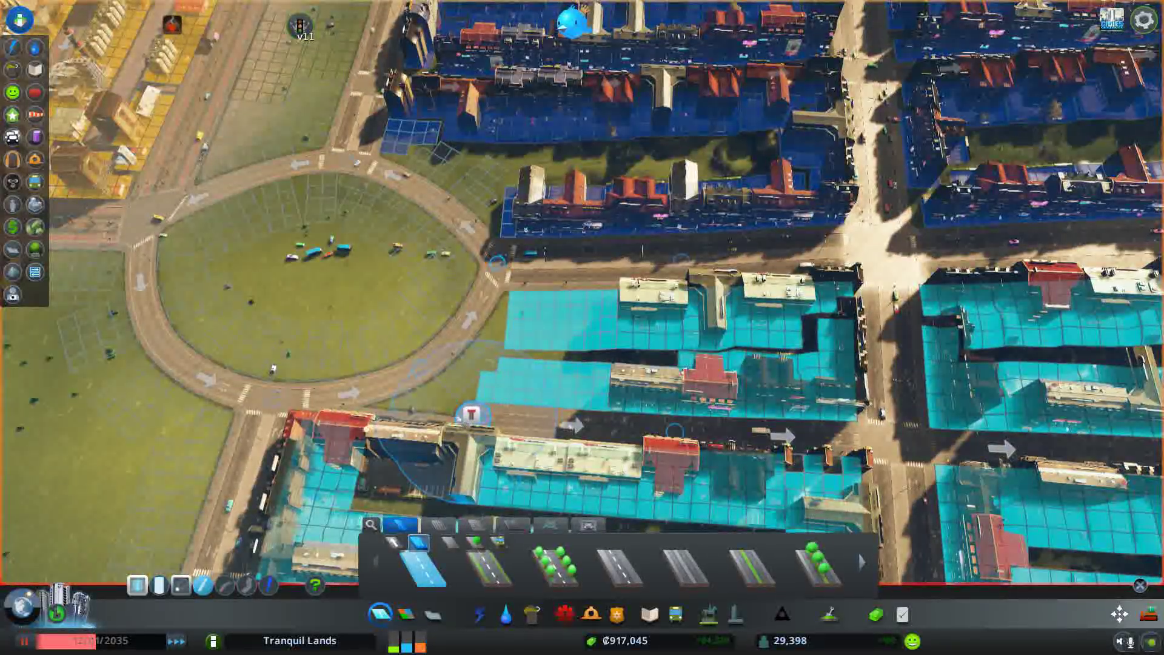
{"action": "scroll", "coordinate": [551, 293], "scroll_direction": "up", "scroll_amount": 2}
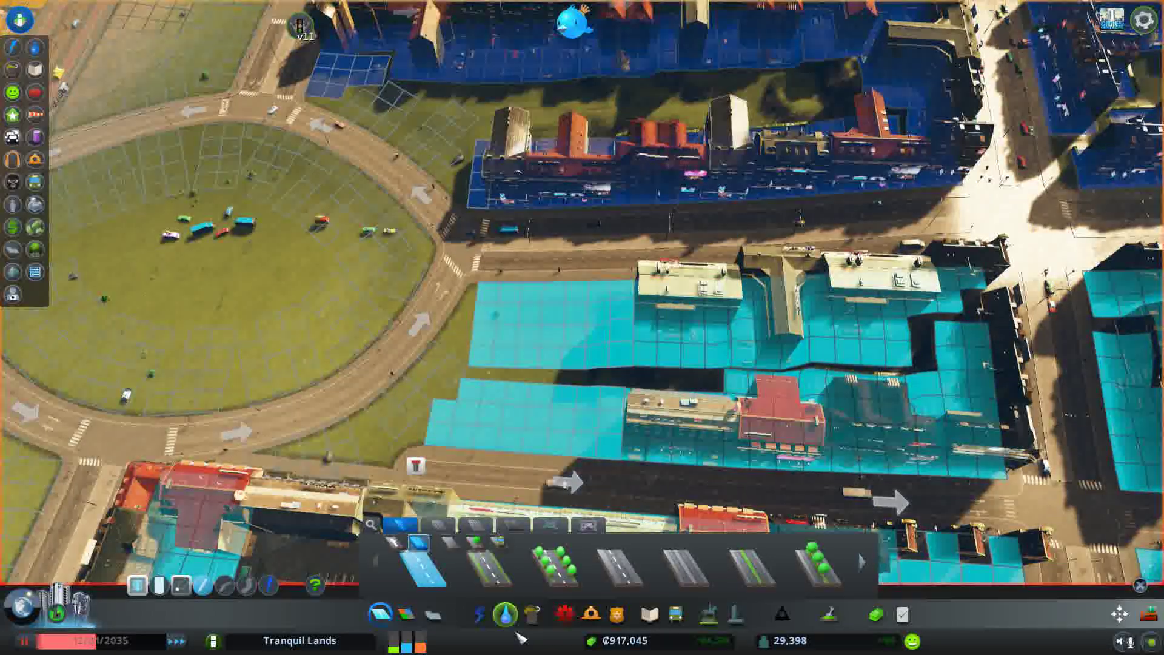
{"action": "scroll", "coordinate": [575, 338], "scroll_direction": "up", "scroll_amount": 2}
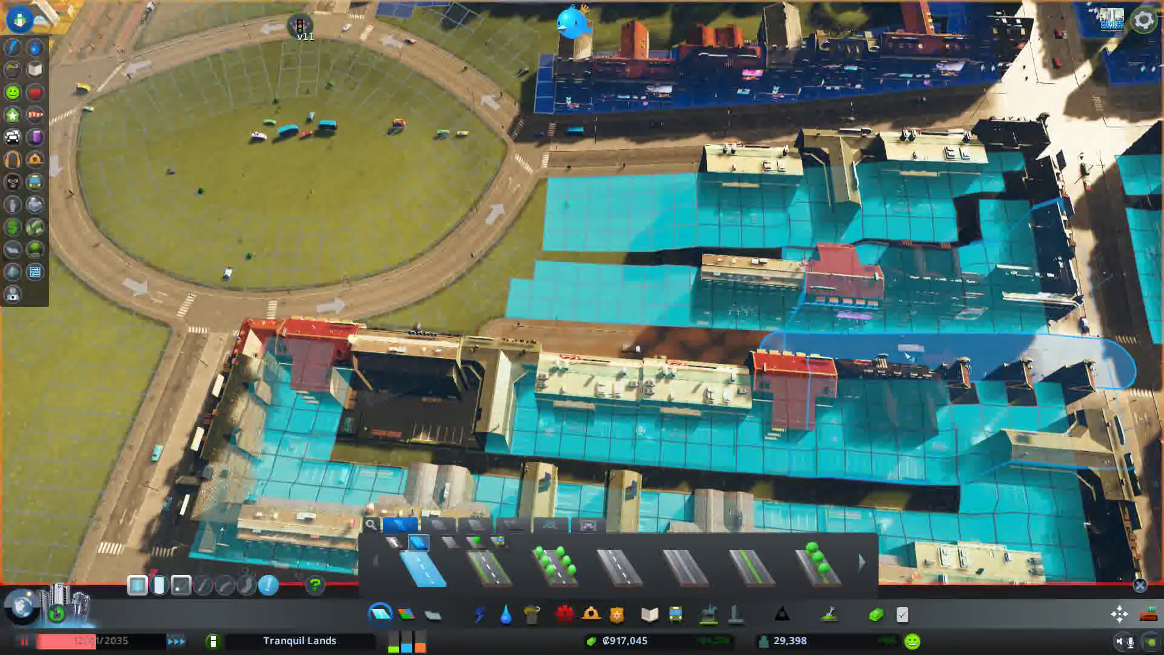
{"action": "scroll", "coordinate": [846, 346], "scroll_direction": "down", "scroll_amount": 5}
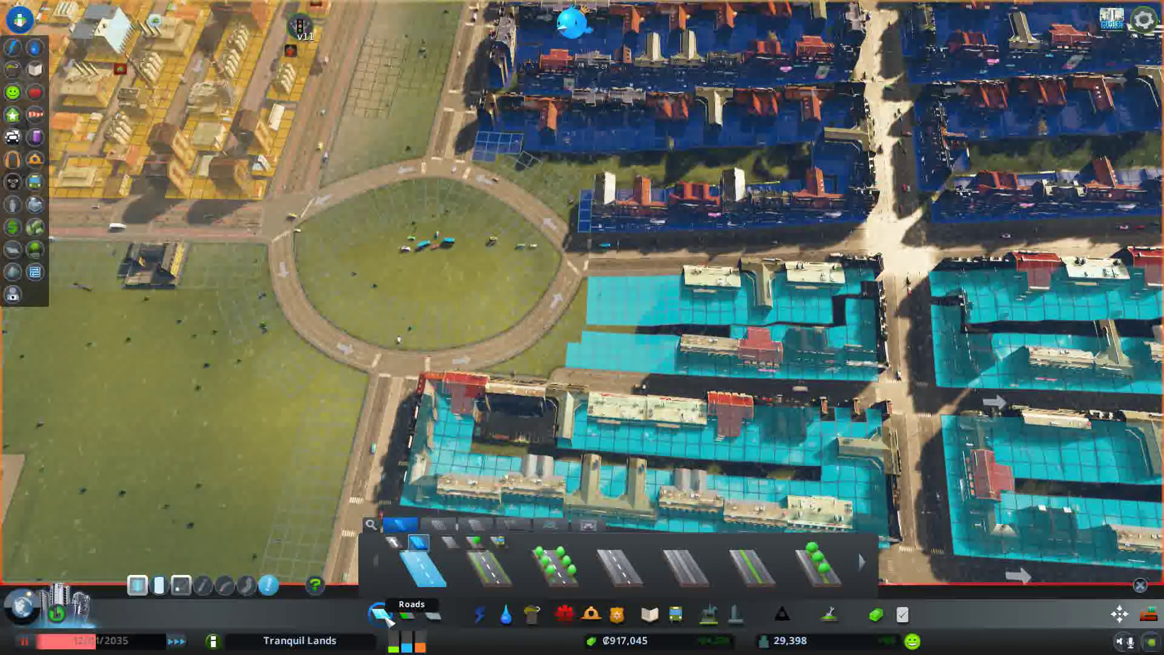
{"action": "left_click", "coordinate": [382, 615]}
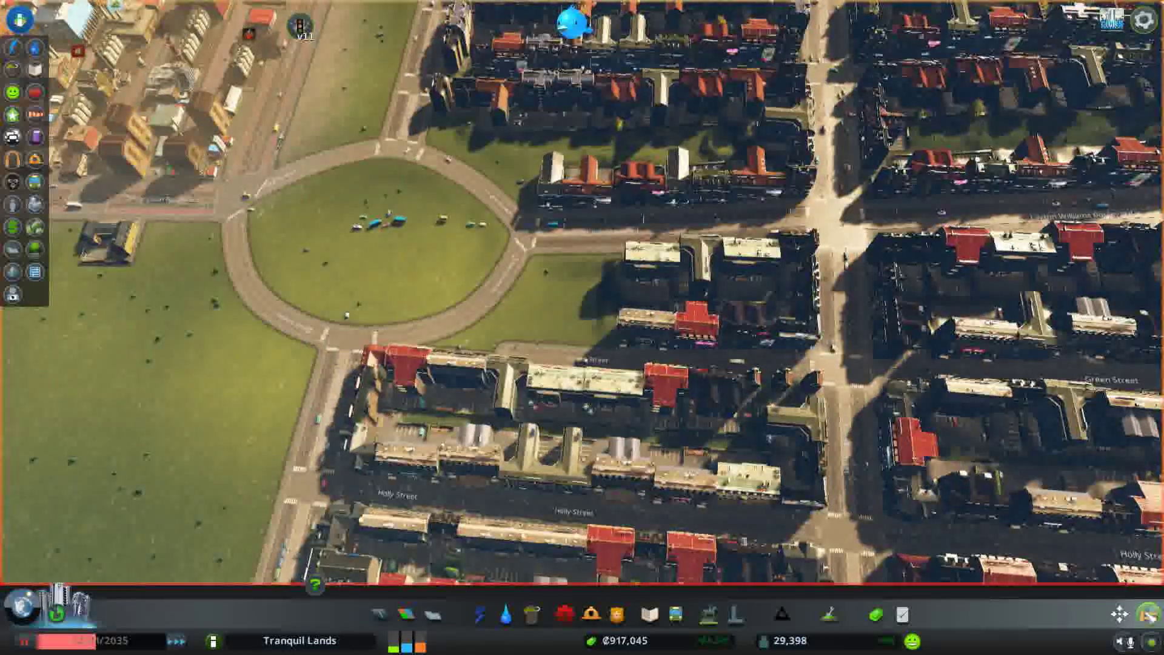
{"action": "key", "text": "b"}
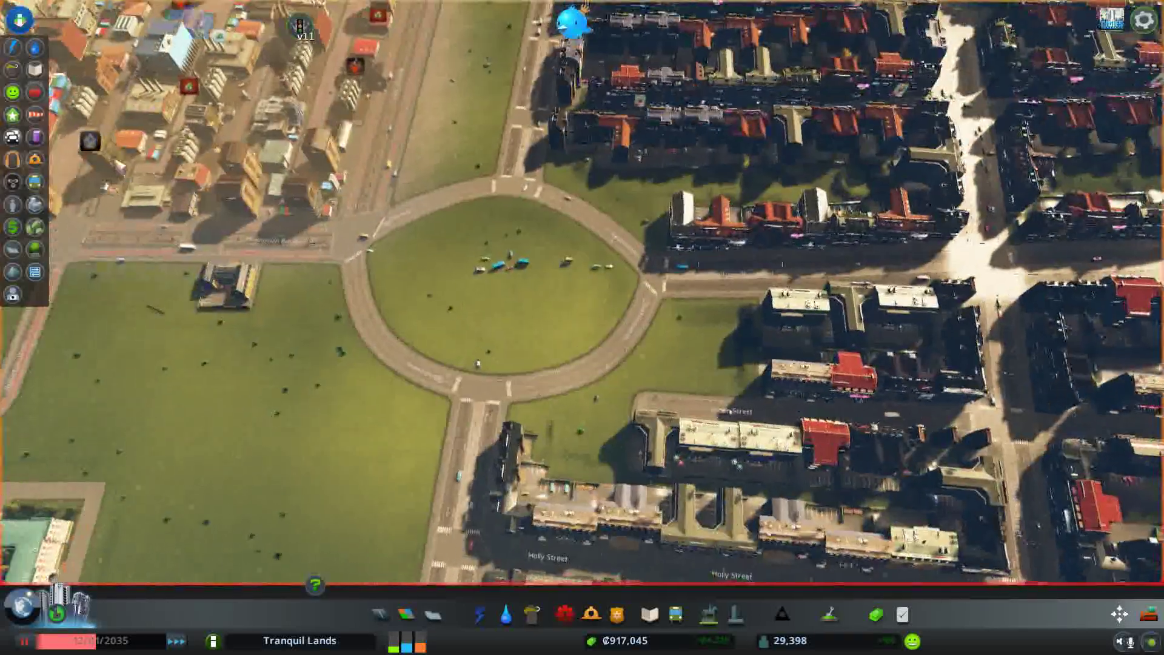
{"action": "left_click", "coordinate": [35, 271]}
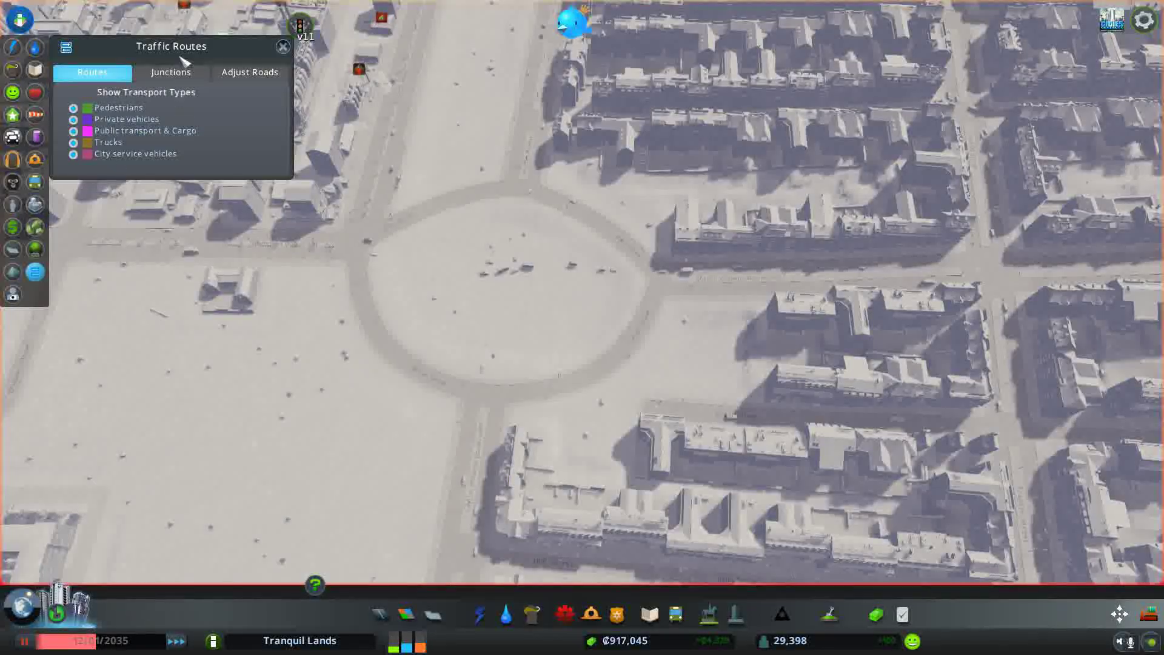
{"action": "left_click", "coordinate": [170, 71]}
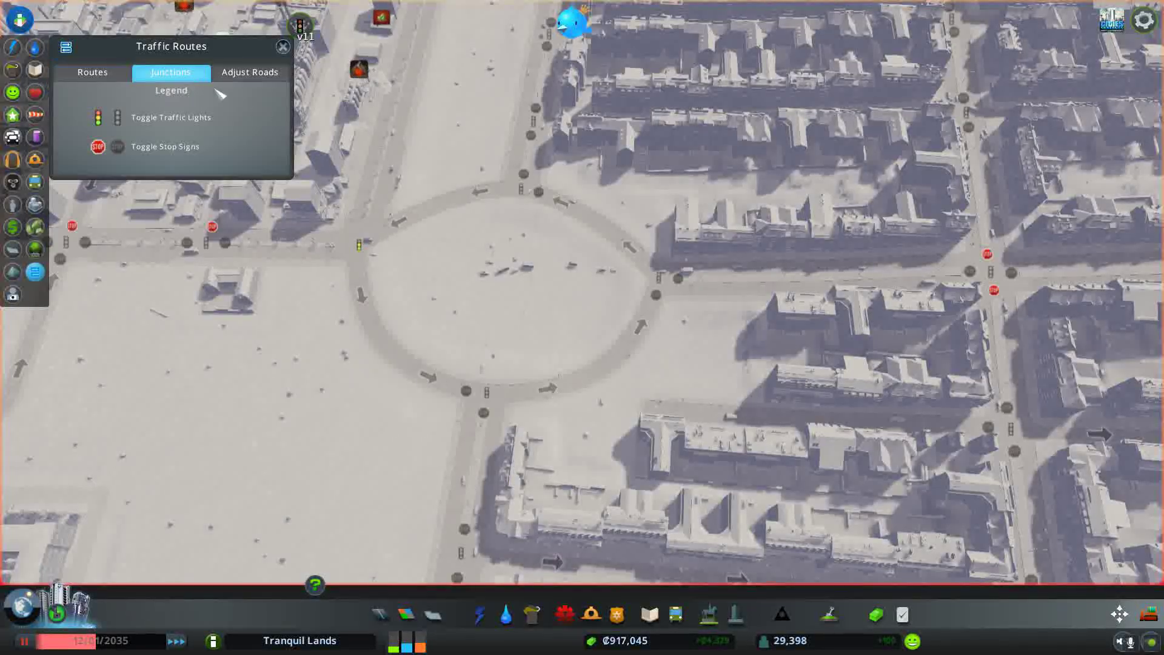
{"action": "scroll", "coordinate": [352, 364], "scroll_direction": "up", "scroll_amount": 2}
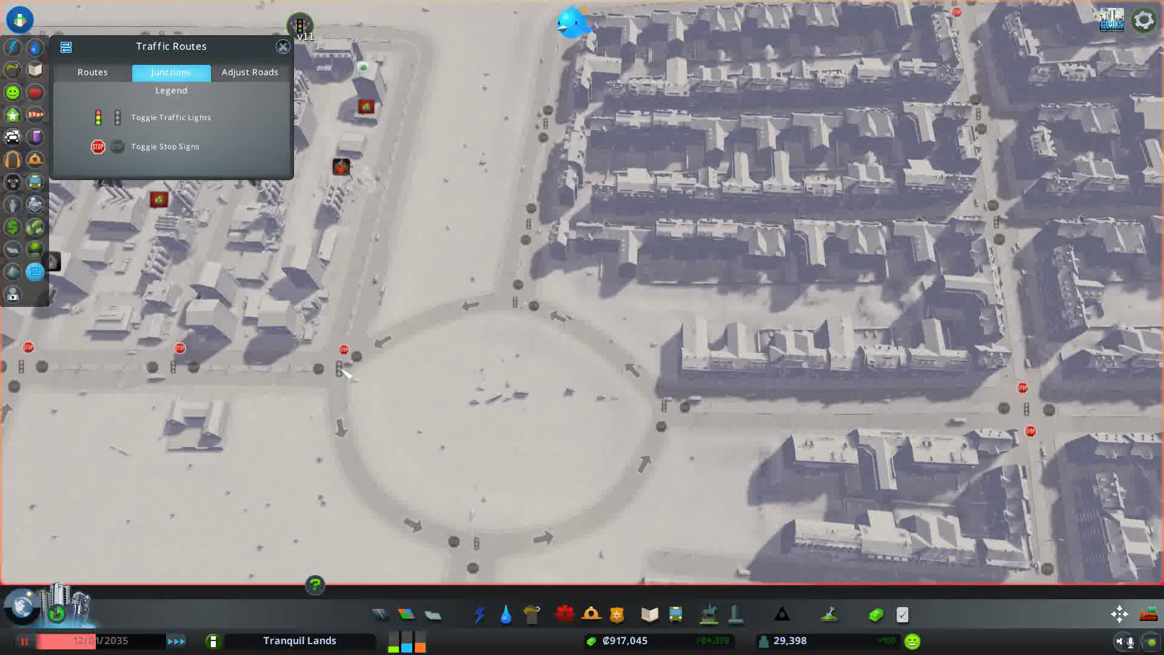
{"action": "key", "text": "s"}
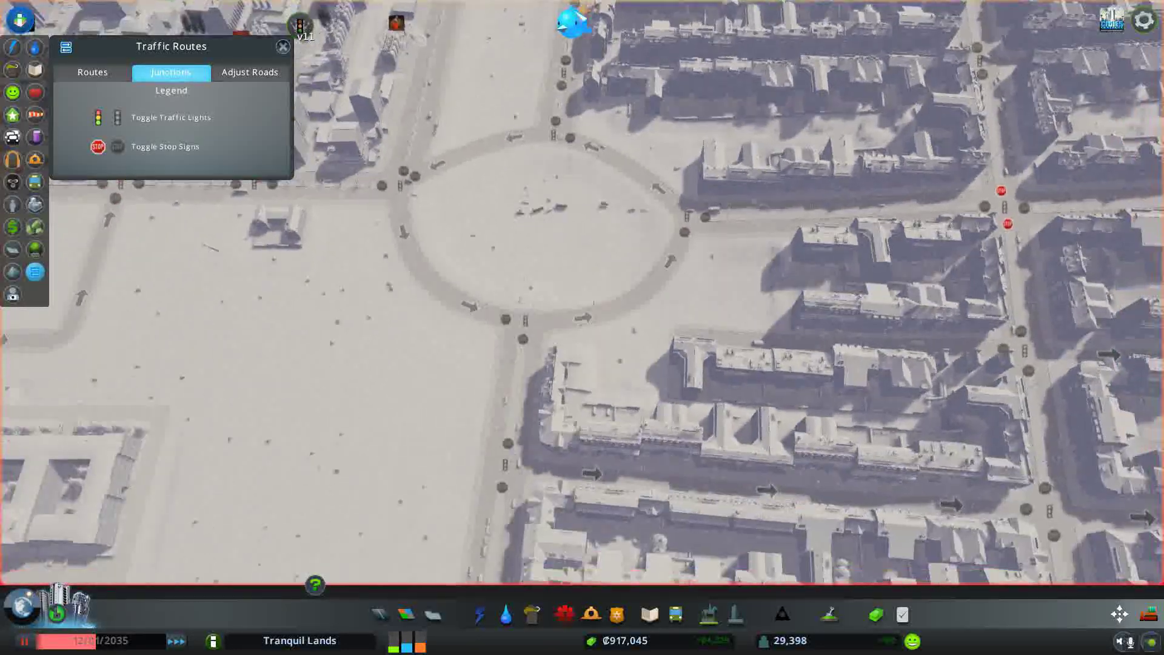
{"action": "key", "text": "w"}
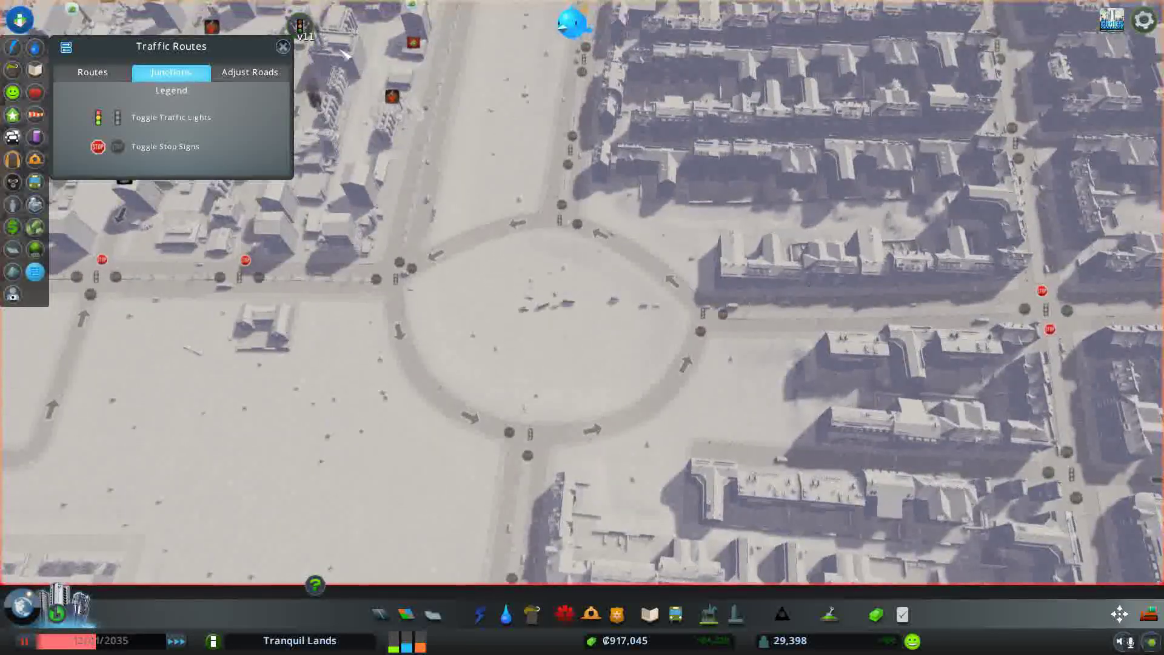
{"action": "key", "text": "Escape"}
{"action": "scroll", "coordinate": [564, 309], "scroll_direction": "down", "scroll_amount": 3}
{"action": "scroll", "coordinate": [564, 310], "scroll_direction": "down", "scroll_amount": 2}
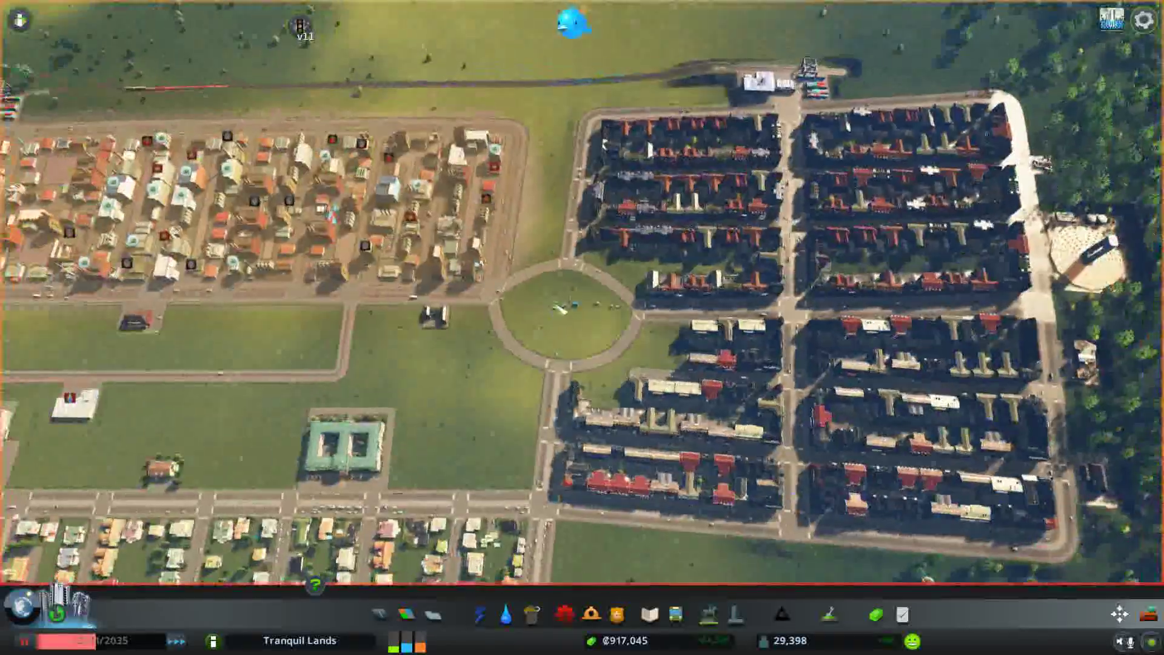
{"action": "scroll", "coordinate": [547, 356], "scroll_direction": "down", "scroll_amount": 2}
Unpause the game, pan over the new blocks, and show the traffic flow overlay
{"action": "key", "text": "space"}
{"action": "key", "text": "d"}
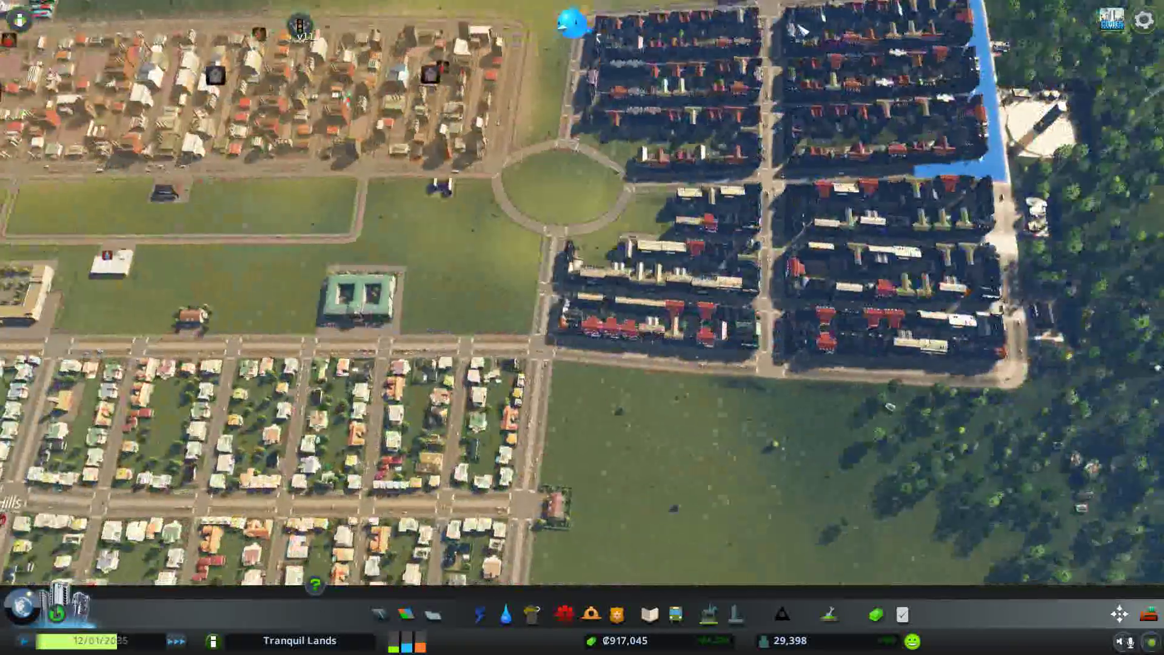
{"action": "scroll", "coordinate": [548, 357], "scroll_direction": "up", "scroll_amount": 2}
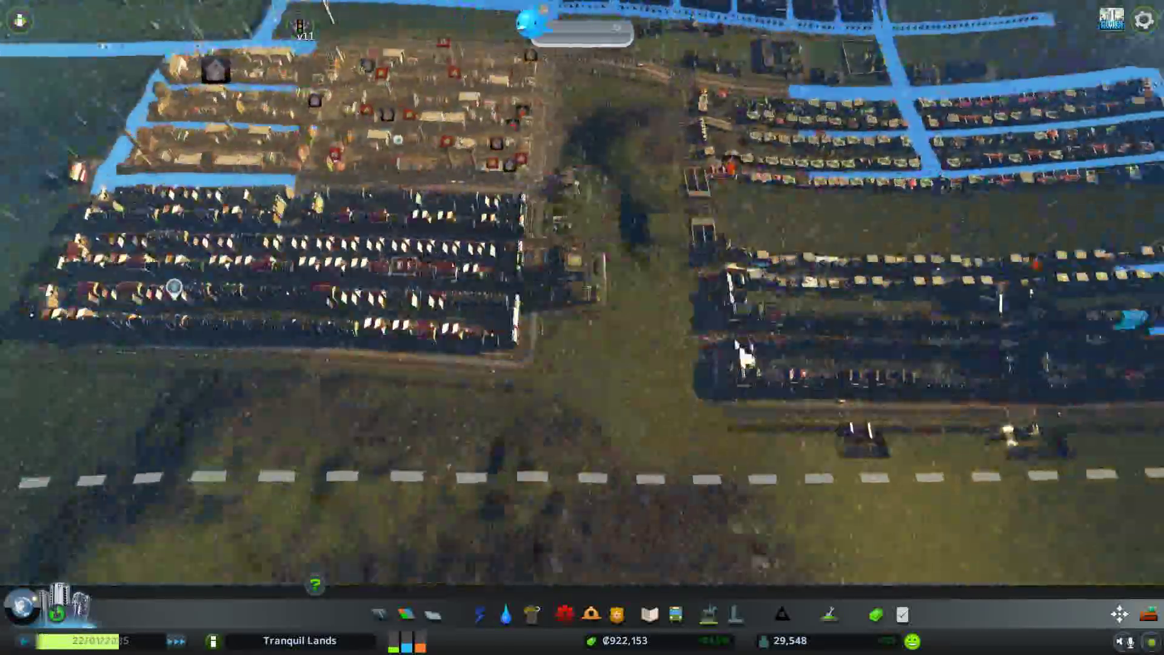
{"action": "key", "text": "w"}
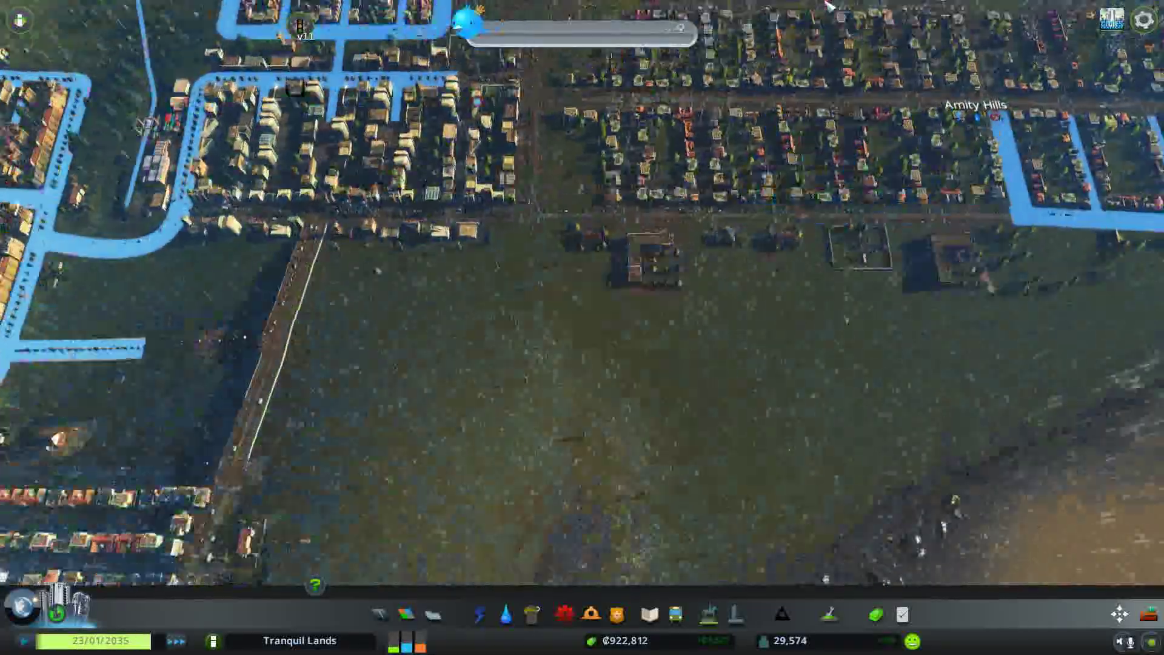
{"action": "scroll", "coordinate": [627, 305], "scroll_direction": "up", "scroll_amount": 3}
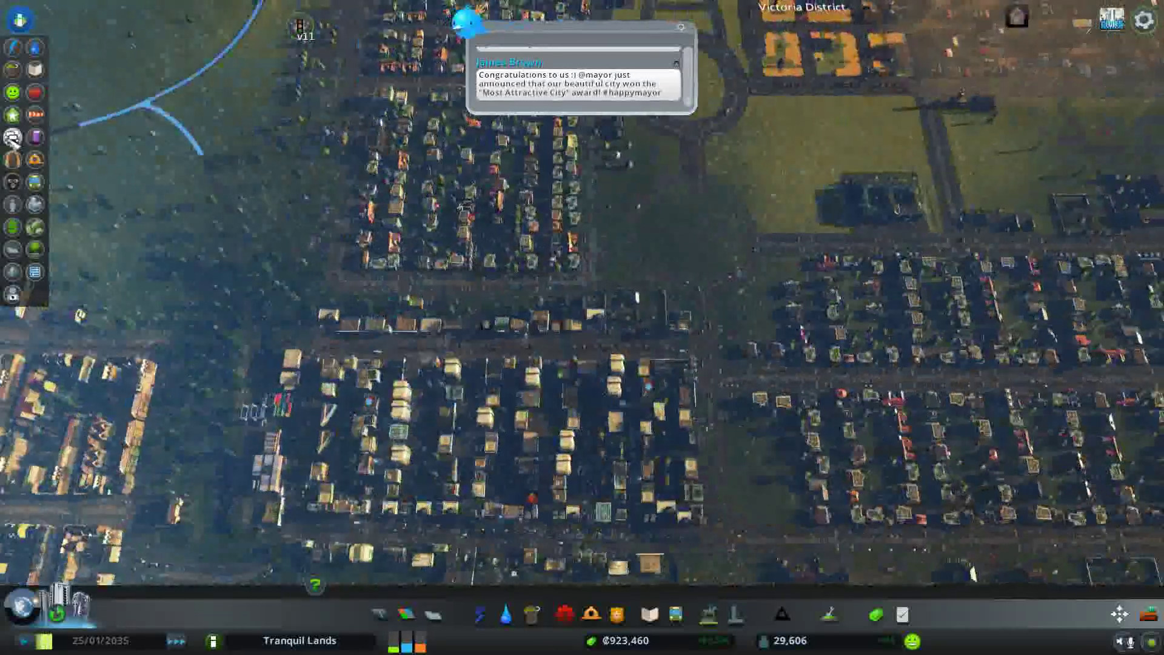
{"action": "left_click", "coordinate": [13, 137]}
{"action": "key", "text": "w"}
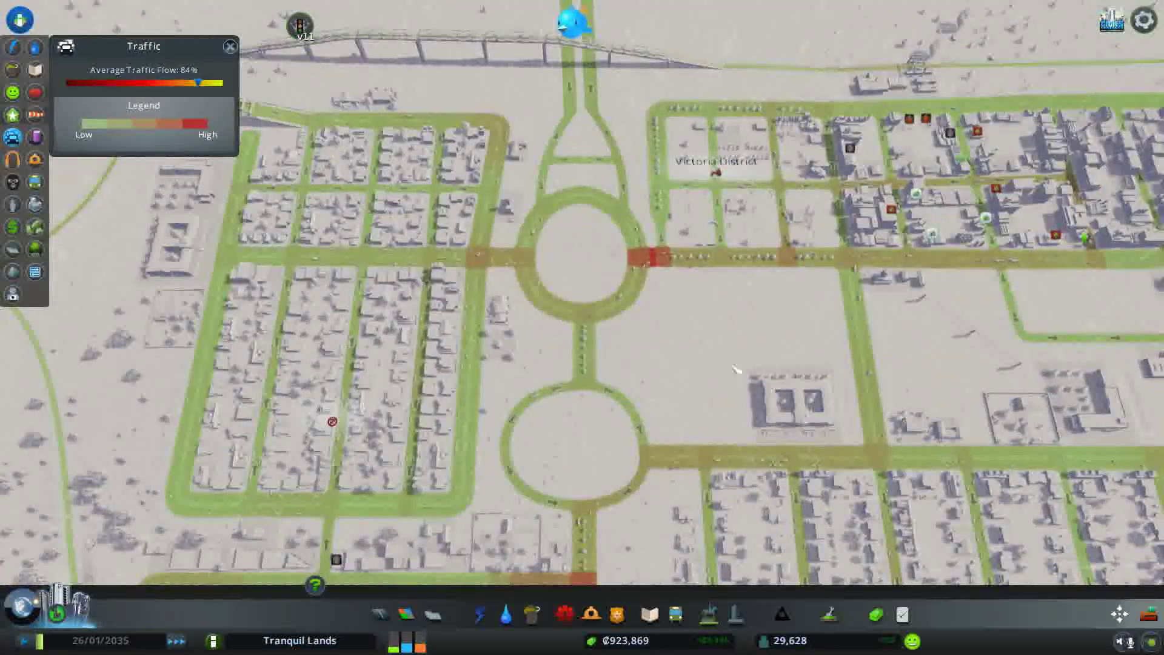
{"action": "scroll", "coordinate": [677, 387], "scroll_direction": "up", "scroll_amount": 3}
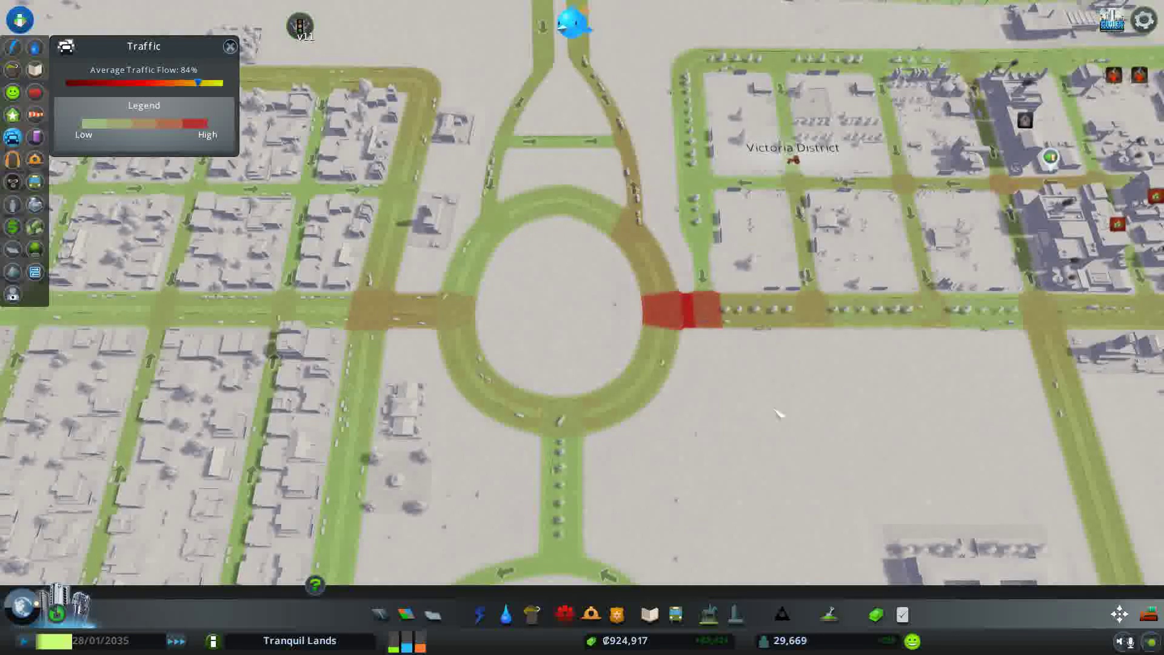
{"action": "scroll", "coordinate": [785, 448], "scroll_direction": "down", "scroll_amount": 3}
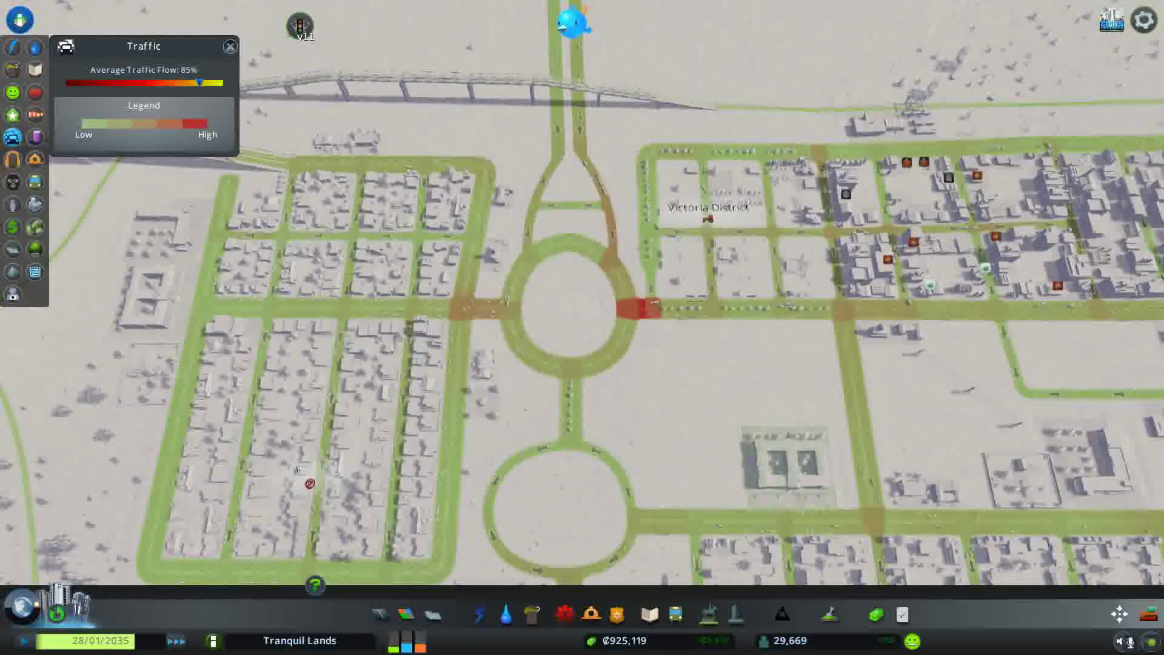
Pan the traffic view east and south toward Amity Hills, checking flow near 84%
{"action": "key", "text": "d"}
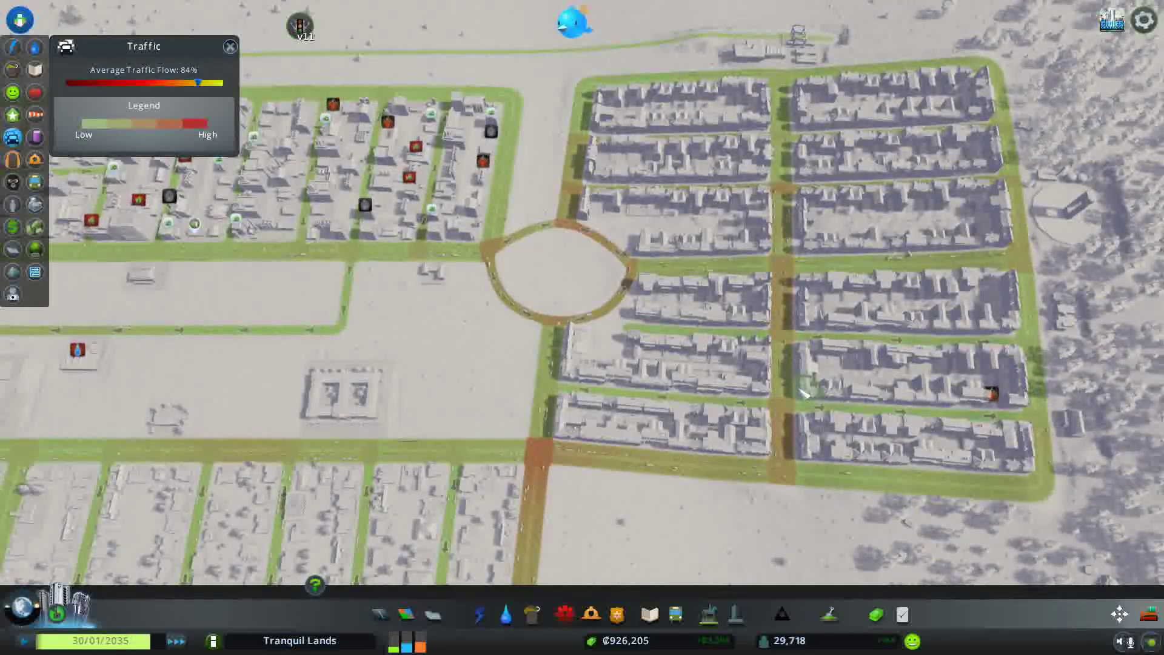
{"action": "key", "text": "s"}
{"action": "key", "text": "a"}
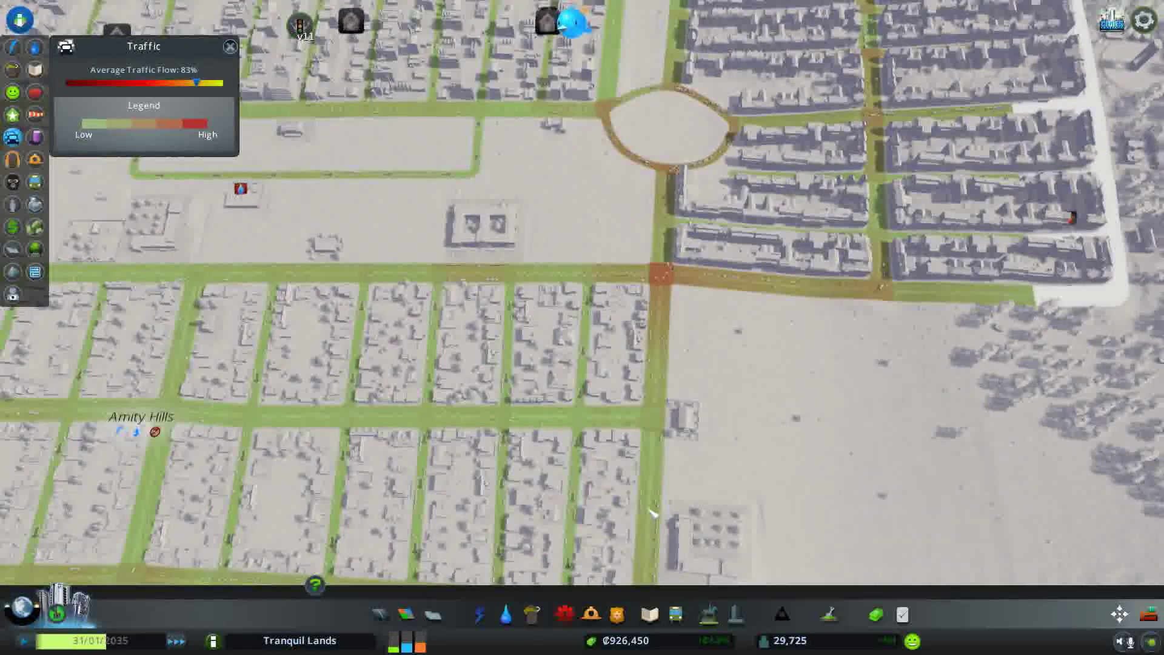
{"action": "key", "text": "s"}
{"action": "key", "text": "d"}
{"action": "key", "text": "w"}
{"action": "key", "text": "a"}
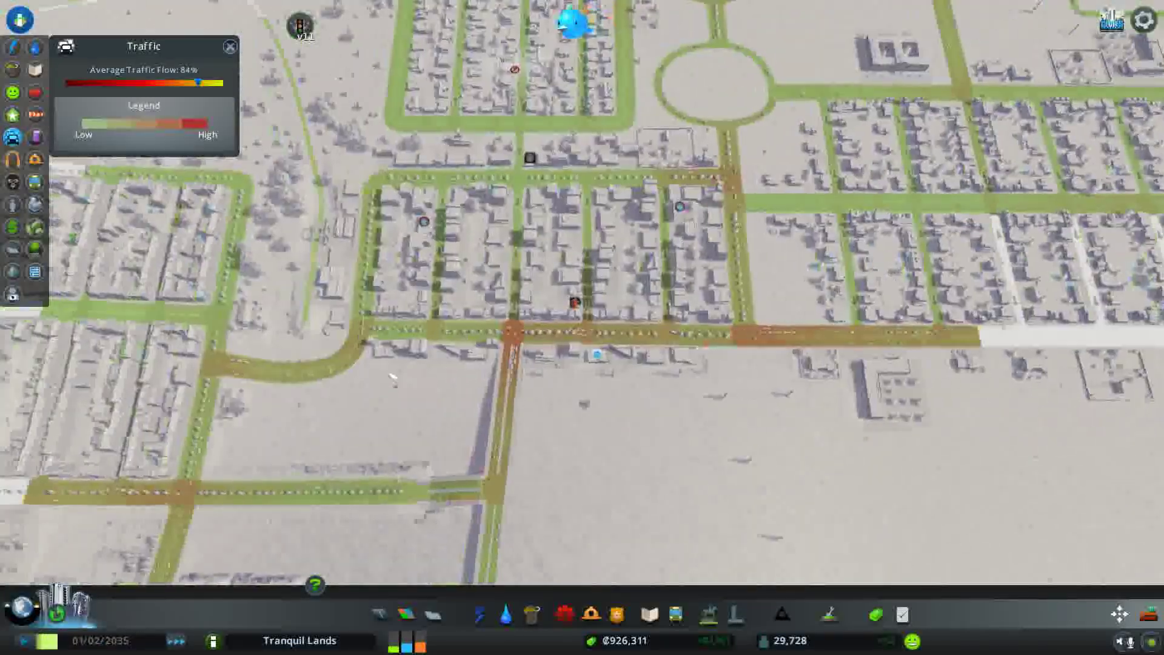
Inspect another residential grid and open land, then close the traffic flow overlay
{"action": "key", "text": "a"}
{"action": "key", "text": "s"}
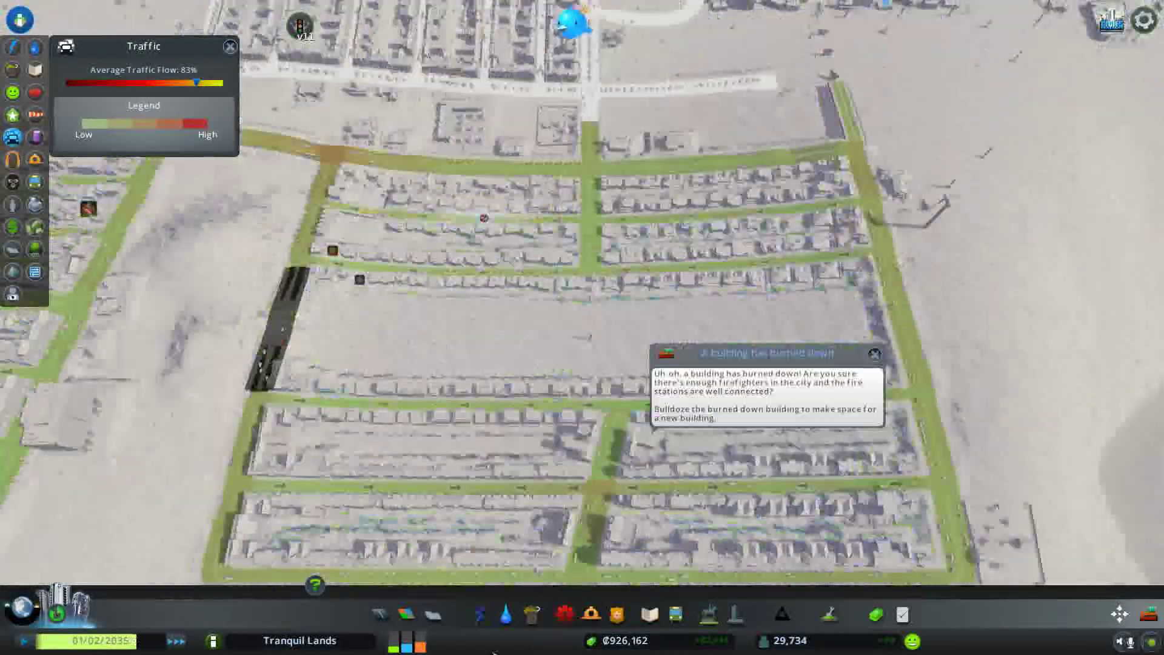
{"action": "key", "text": "s"}
{"action": "key", "text": "a"}
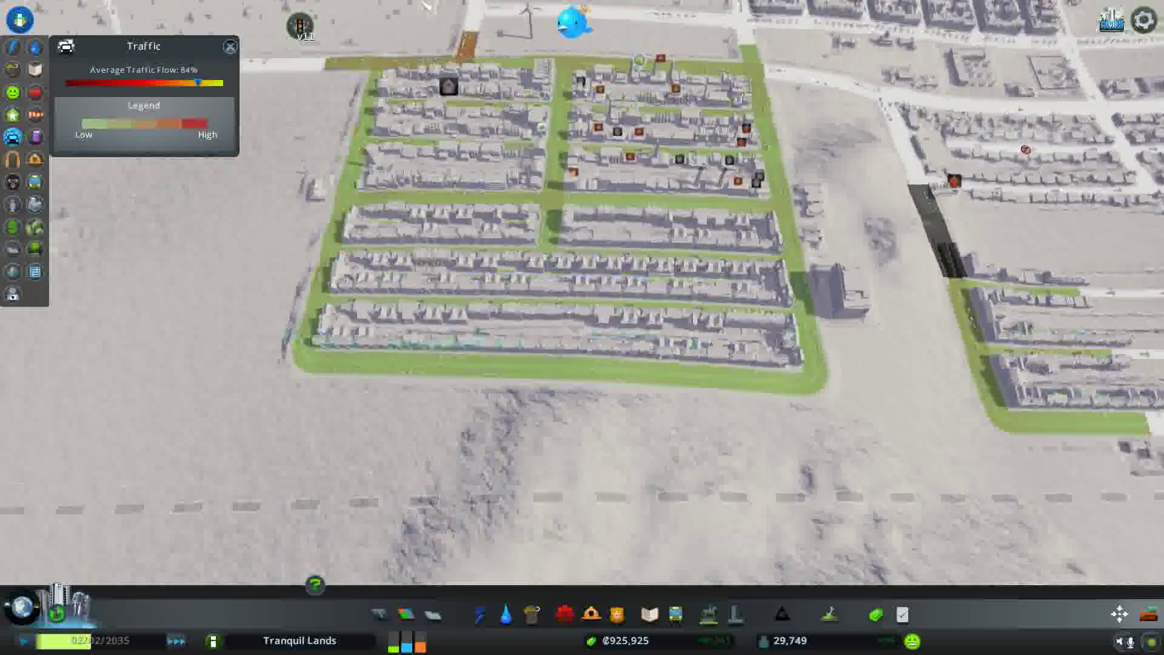
{"action": "key", "text": "w"}
{"action": "key", "text": "w"}
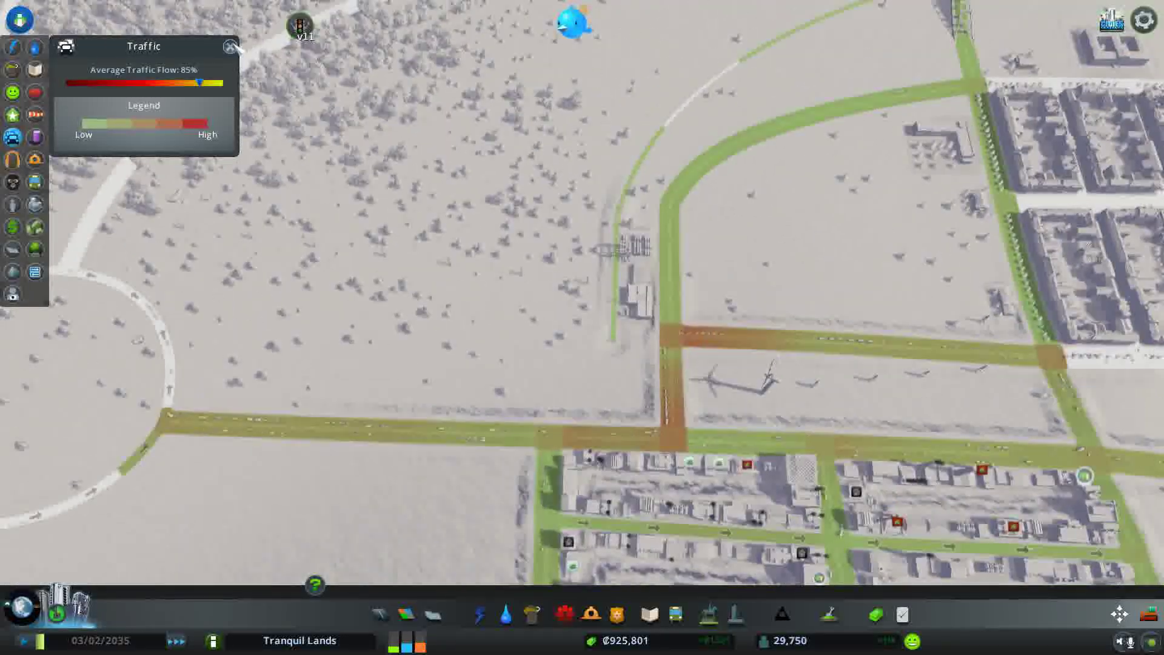
{"action": "left_click", "coordinate": [230, 46]}
{"action": "key", "text": "w"}
{"action": "key", "text": "a"}
{"action": "key", "text": "a"}
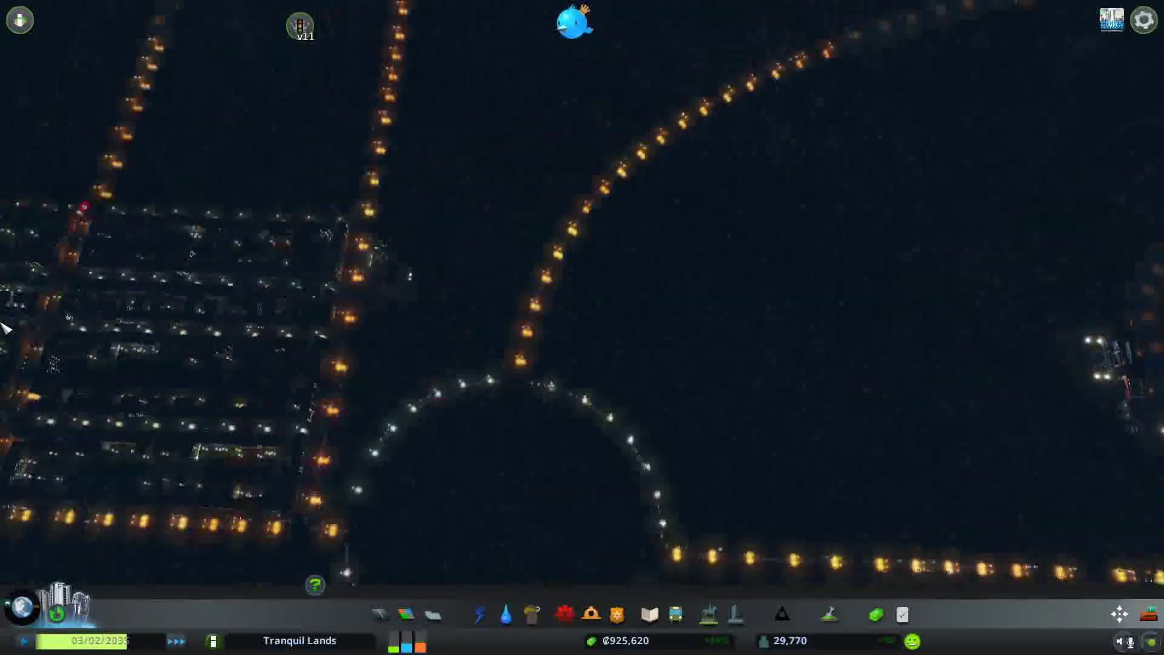
{"action": "scroll", "coordinate": [338, 279], "scroll_direction": "up", "scroll_amount": 3}
{"action": "key", "text": "w"}
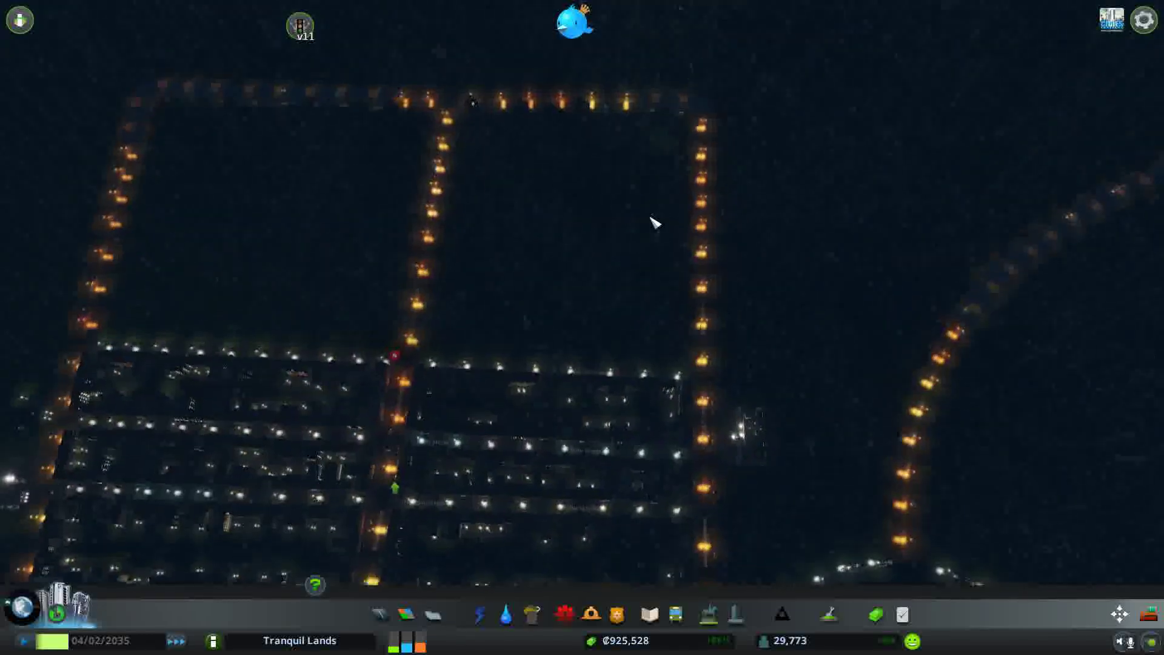
Dismiss the burned-down notice, inspect Box Factory and Ready To Wear Ltd, then pause
{"action": "key", "text": "d"}
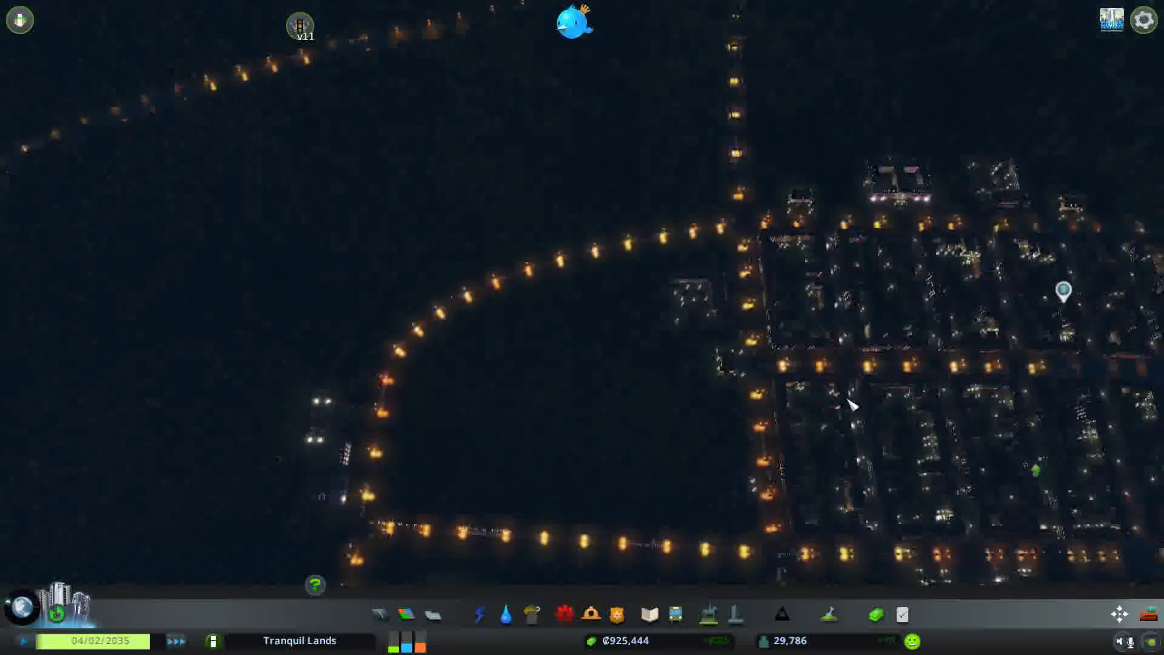
{"action": "scroll", "coordinate": [851, 403], "scroll_direction": "down", "scroll_amount": 5}
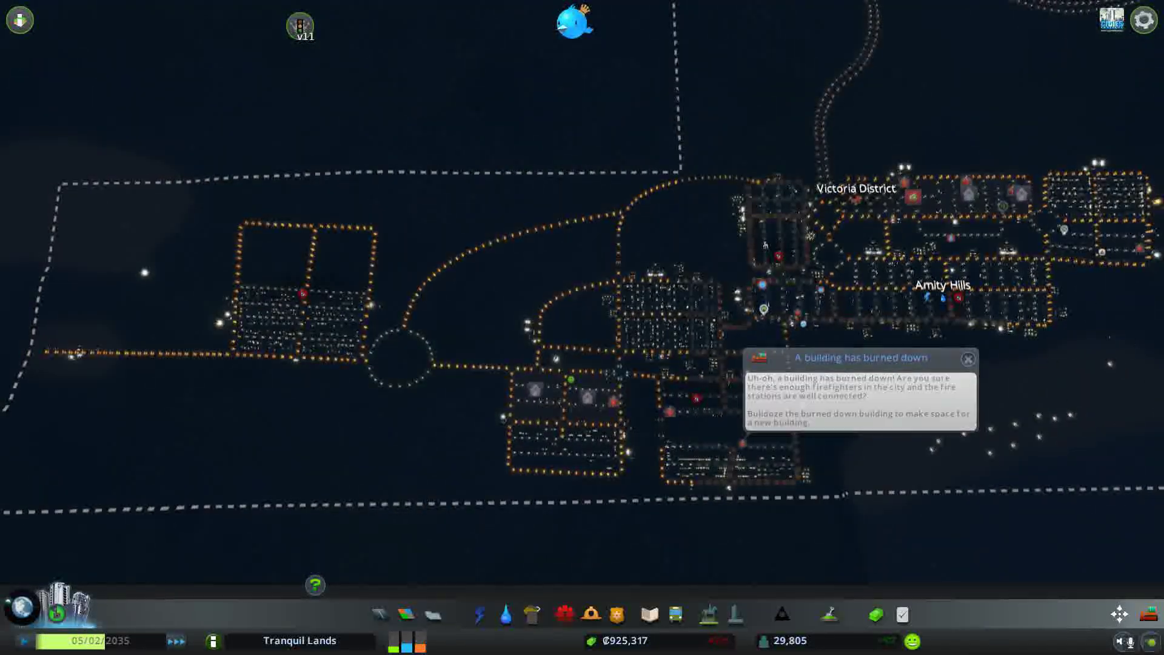
{"action": "key", "text": "d"}
{"action": "scroll", "coordinate": [787, 369], "scroll_direction": "up", "scroll_amount": 3}
{"action": "scroll", "coordinate": [788, 369], "scroll_direction": "up", "scroll_amount": 2}
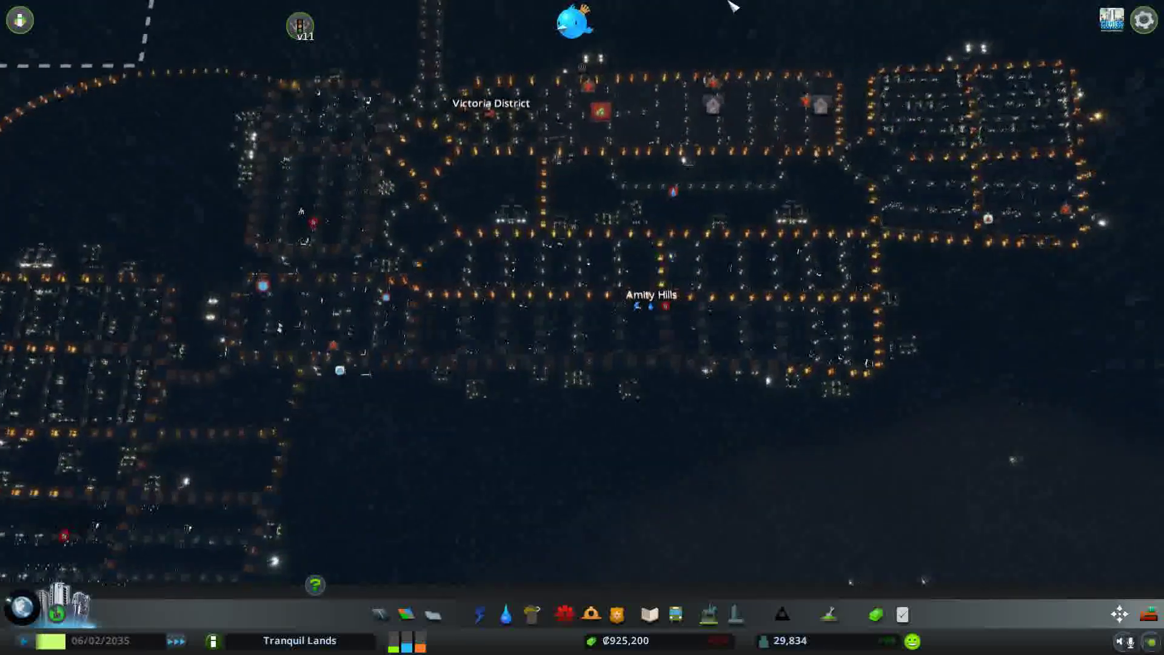
{"action": "scroll", "coordinate": [530, 328], "scroll_direction": "up", "scroll_amount": 3}
{"action": "scroll", "coordinate": [442, 377], "scroll_direction": "up", "scroll_amount": 3}
{"action": "left_click", "coordinate": [474, 387]}
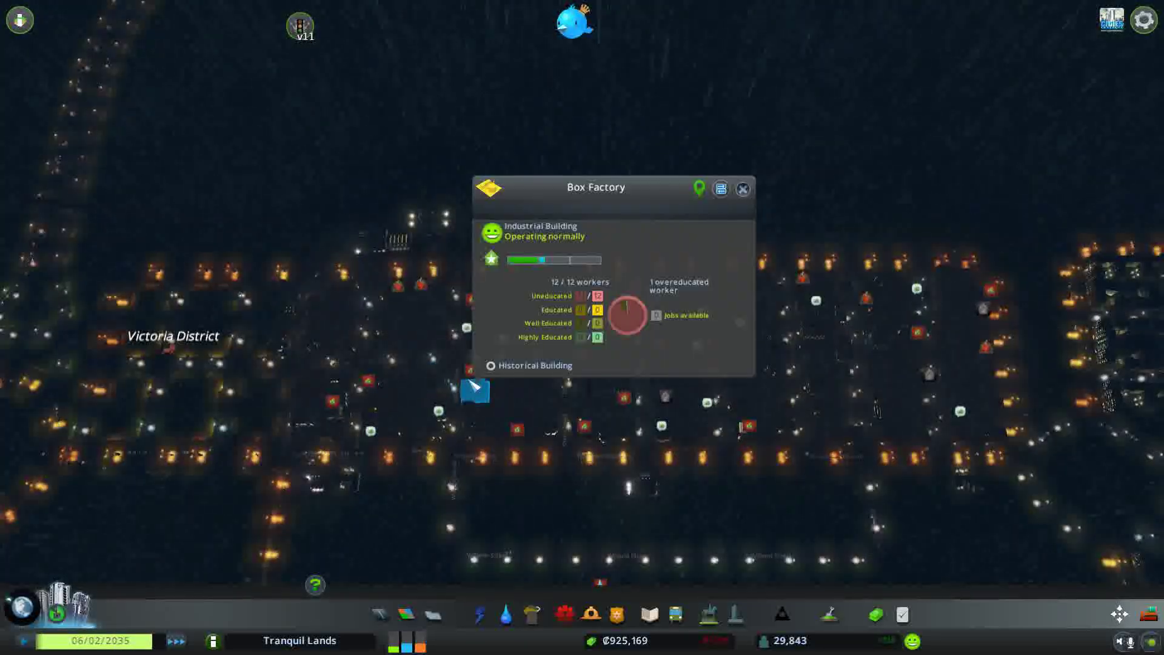
{"action": "left_click", "coordinate": [473, 371]}
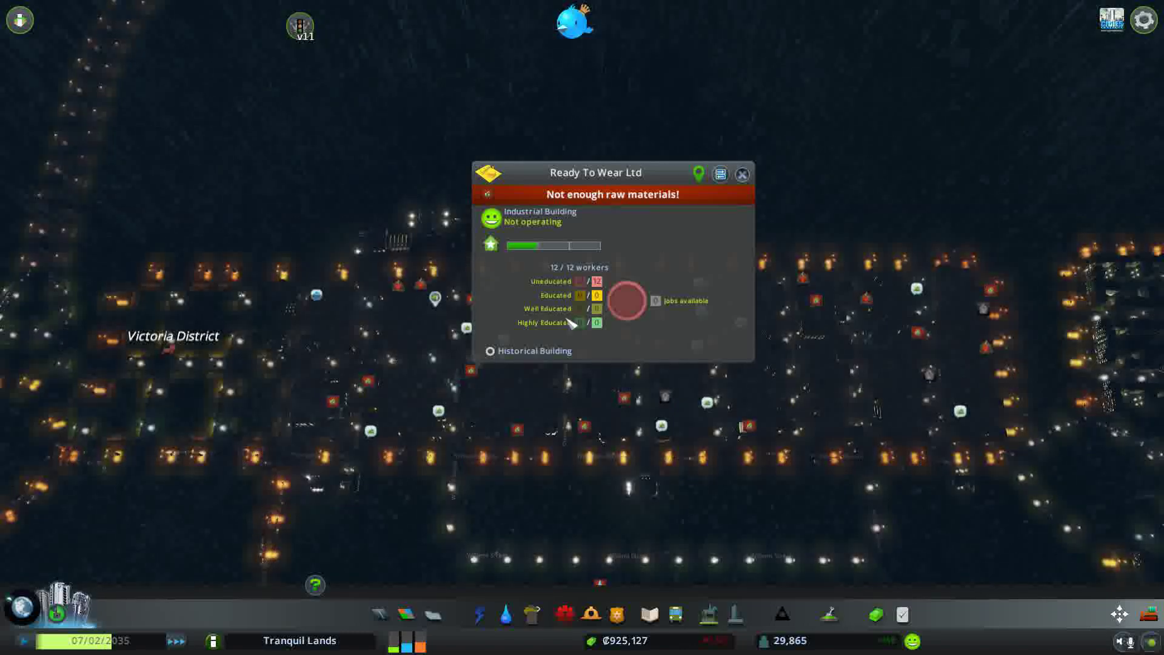
{"action": "left_click", "coordinate": [742, 173]}
{"action": "left_click", "coordinate": [24, 640]}
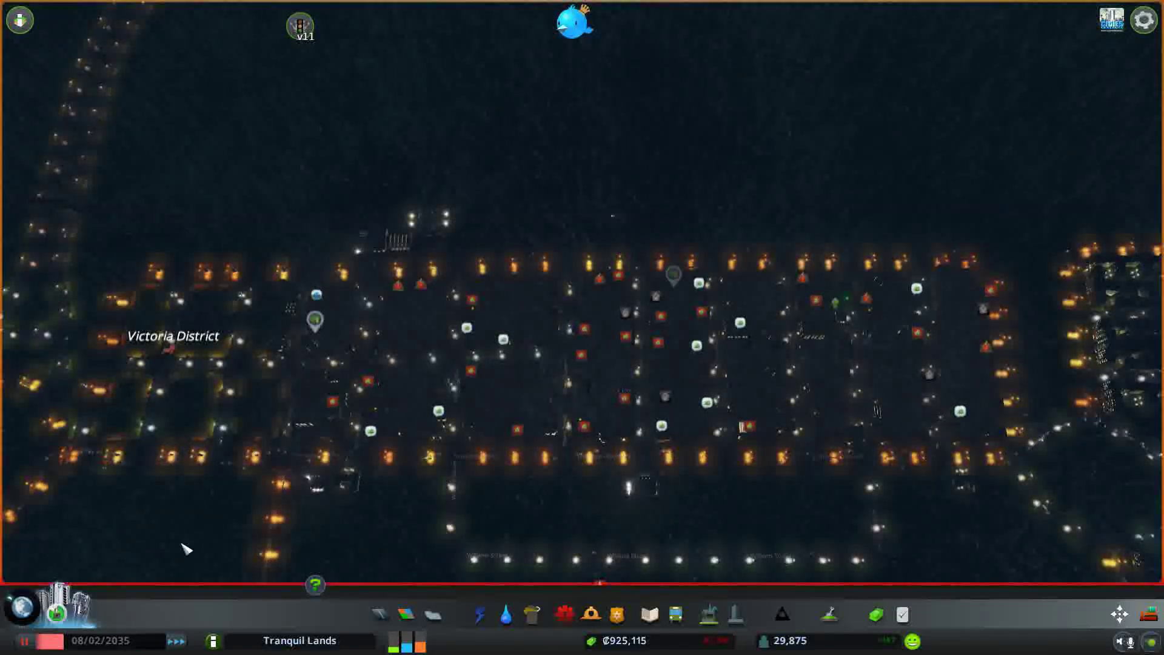
{"action": "scroll", "coordinate": [185, 549], "scroll_direction": "down", "scroll_amount": 5}
{"action": "scroll", "coordinate": [33, 479], "scroll_direction": "up", "scroll_amount": 2}
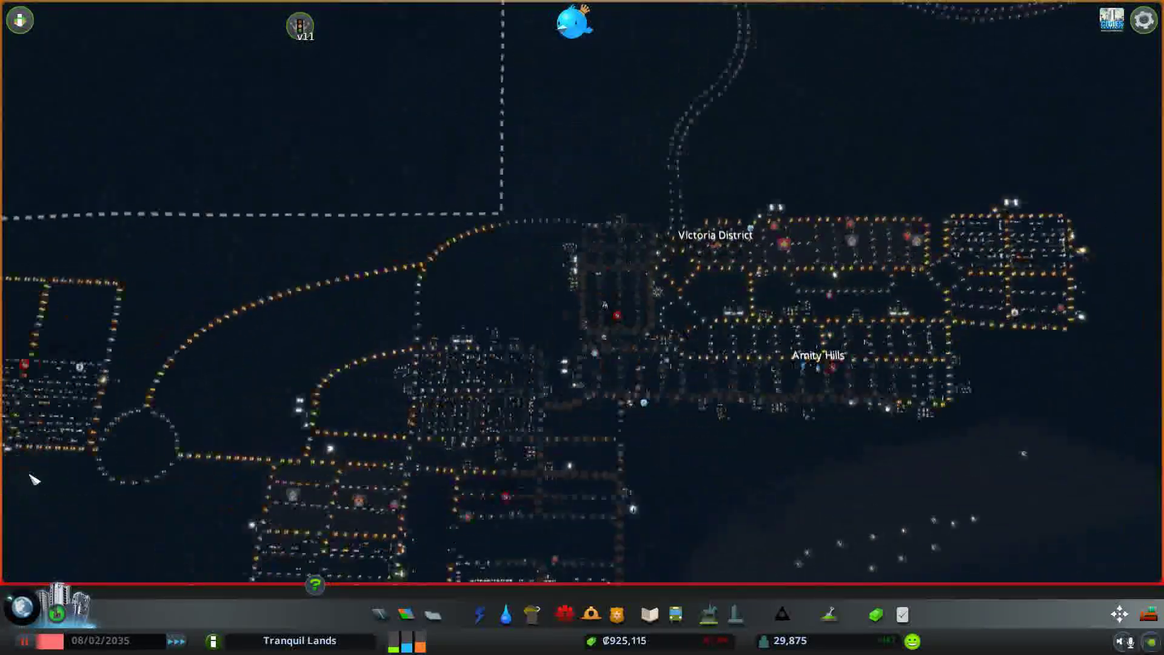
{"action": "scroll", "coordinate": [213, 369], "scroll_direction": "down", "scroll_amount": 3}
{"action": "scroll", "coordinate": [365, 313], "scroll_direction": "down", "scroll_amount": 3}
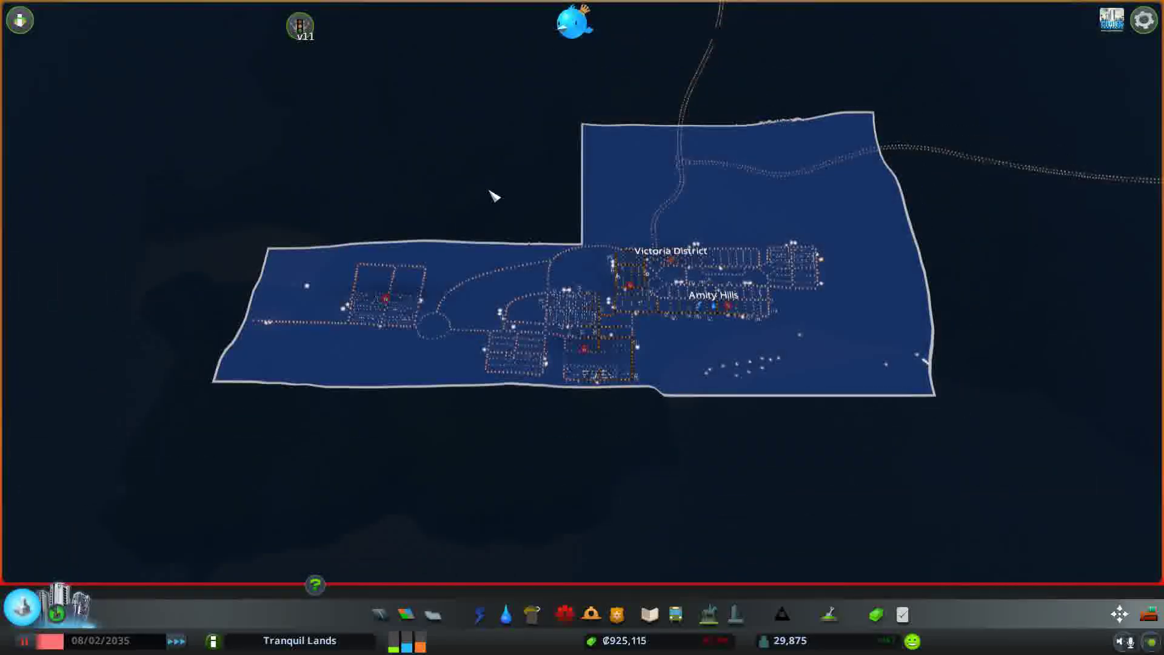
{"action": "scroll", "coordinate": [209, 546], "scroll_direction": "up", "scroll_amount": 1}
{"action": "scroll", "coordinate": [517, 377], "scroll_direction": "up", "scroll_amount": 3}
{"action": "scroll", "coordinate": [492, 316], "scroll_direction": "up", "scroll_amount": 4}
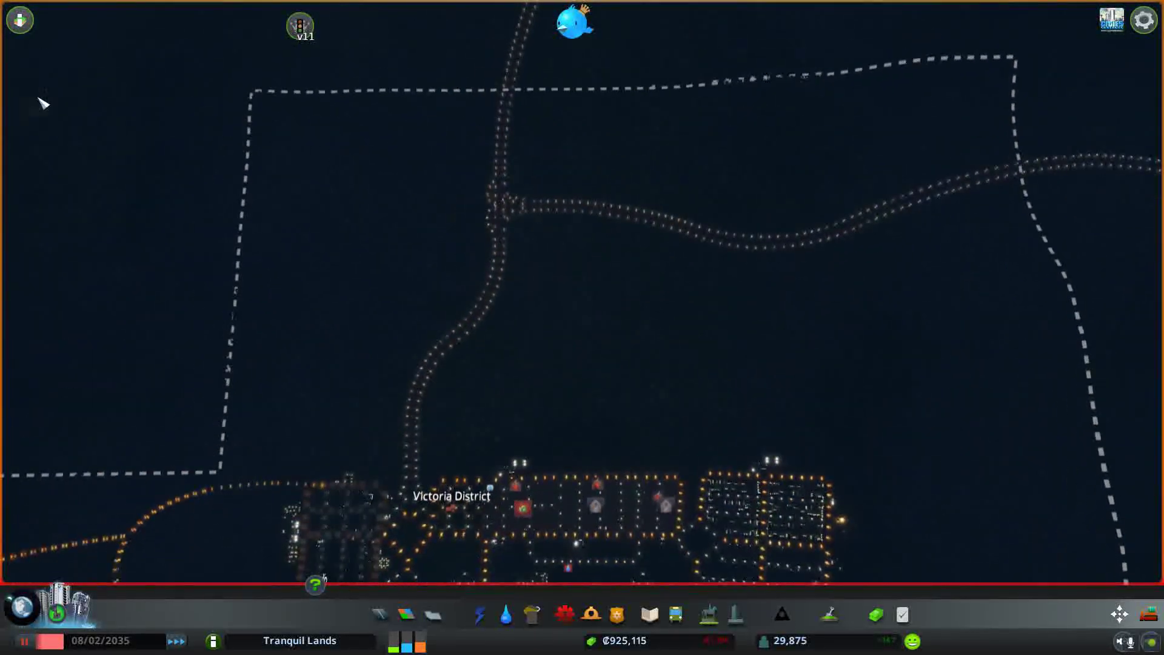
Switch to the Natural Resources info view and pan across the map
{"action": "left_click", "coordinate": [19, 19]}
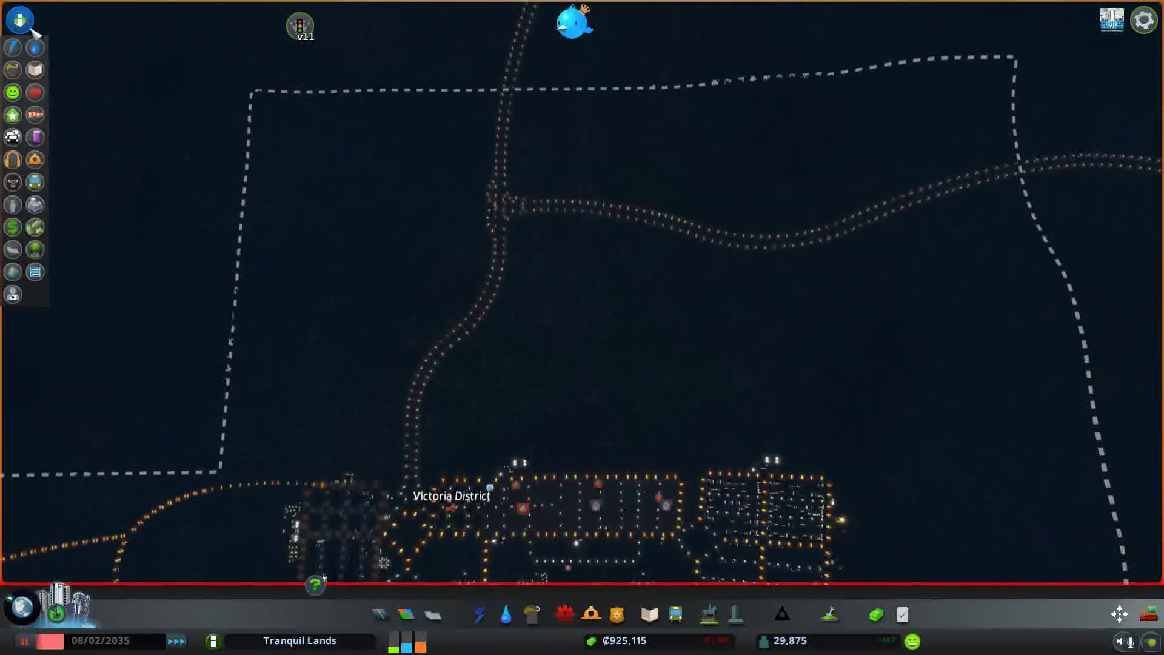
{"action": "left_click", "coordinate": [34, 227]}
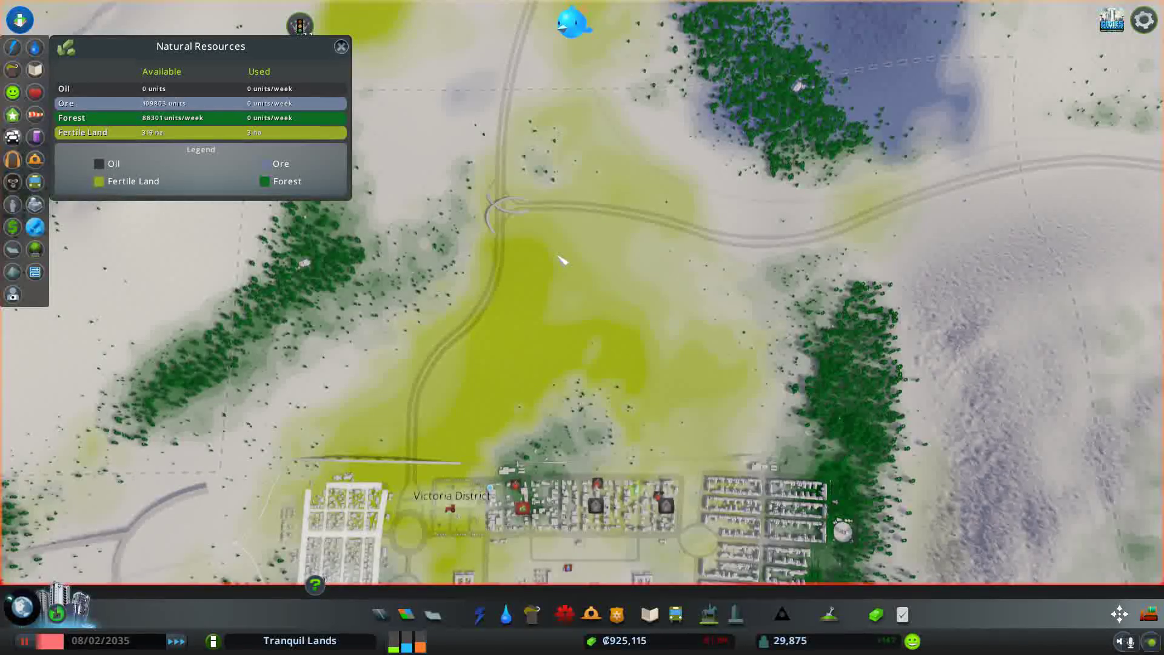
{"action": "key", "text": "s"}
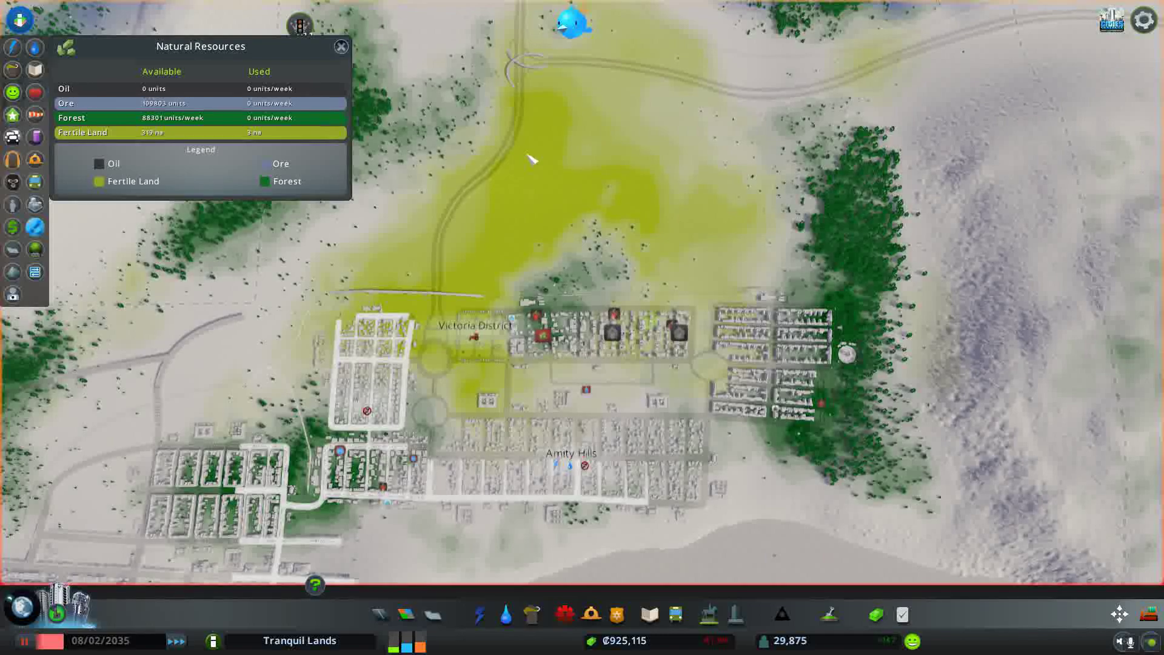
{"action": "key", "text": "d"}
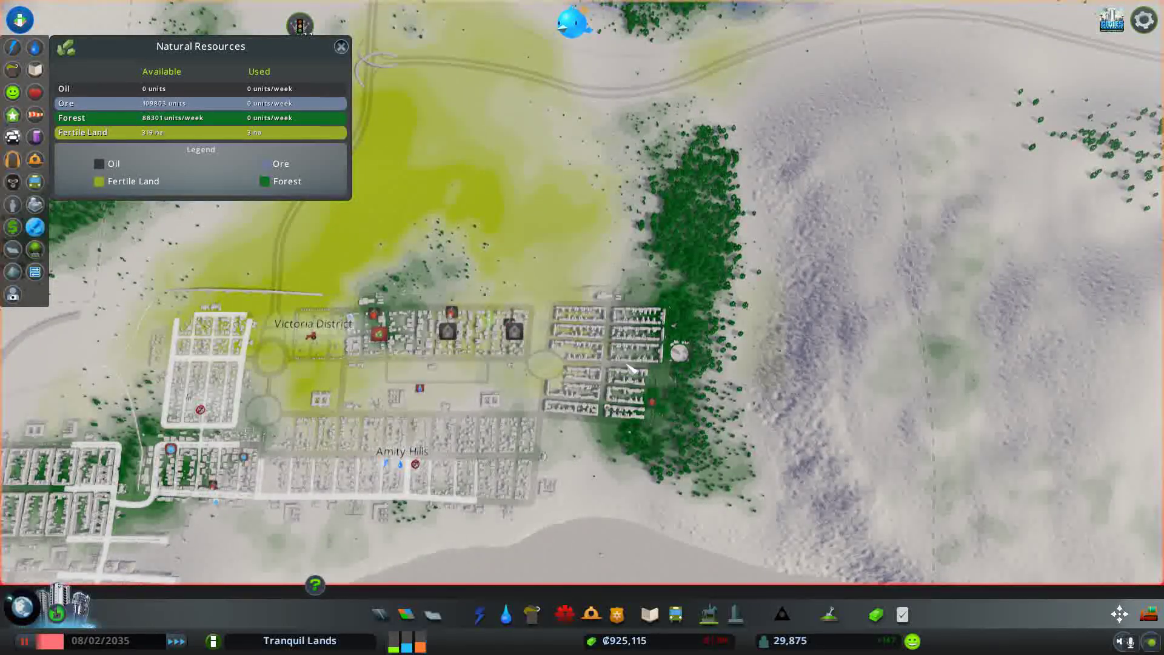
{"action": "key", "text": "a"}
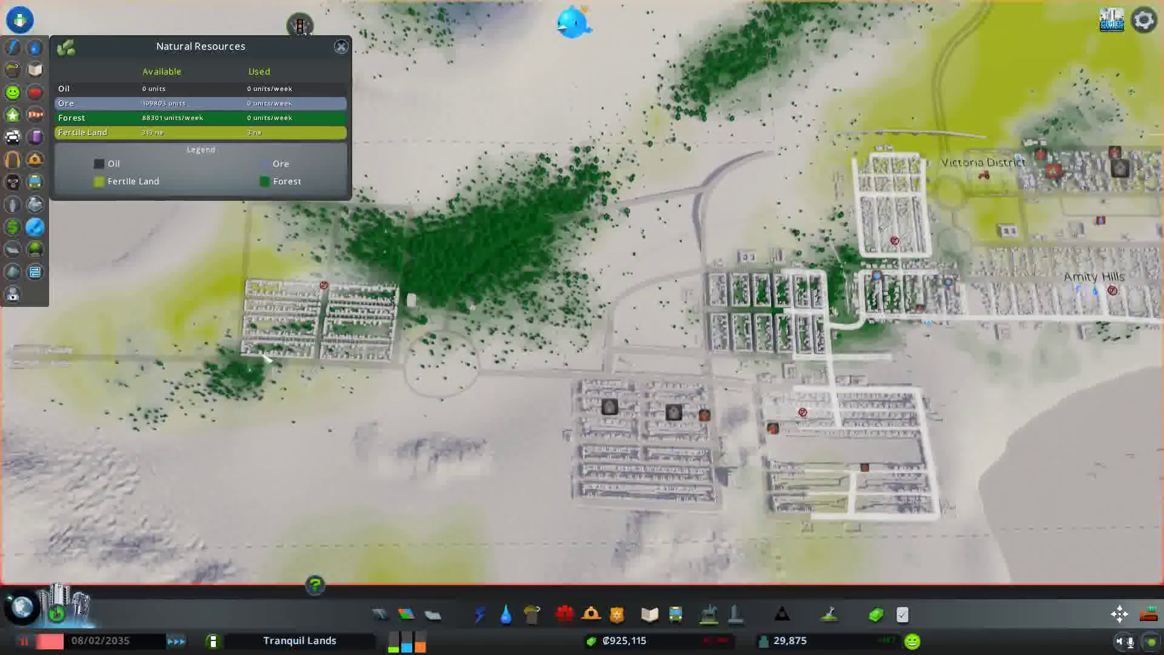
{"action": "key", "text": "a"}
Rotate the map so the forest runs vertically and zoom in on it
{"action": "key", "text": "s"}
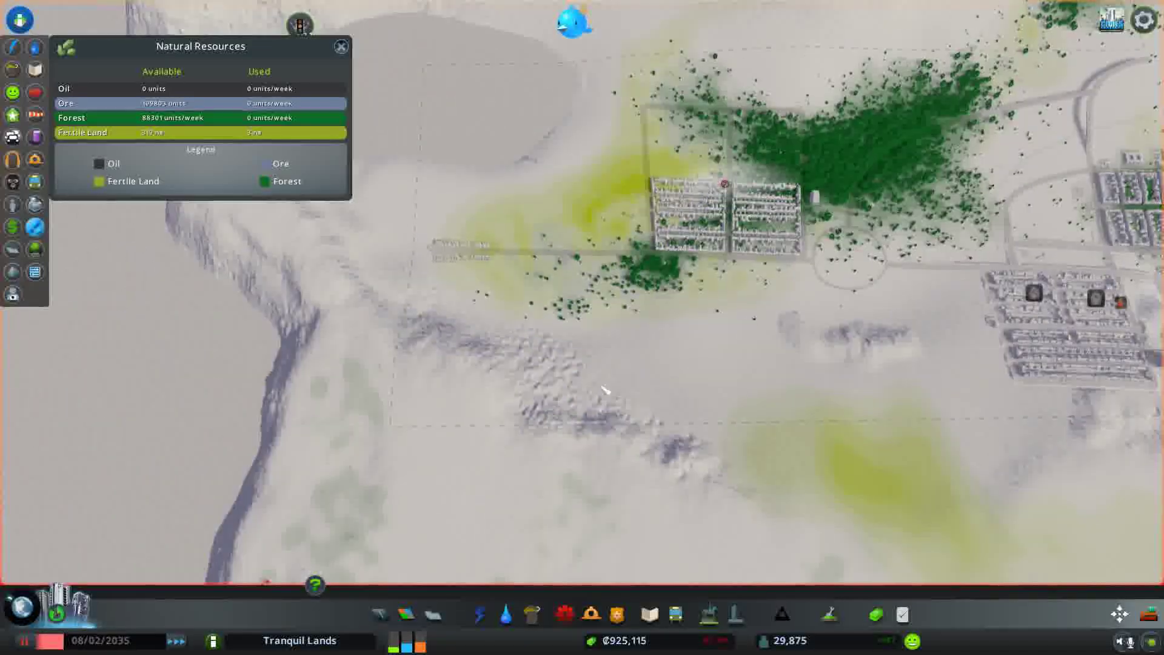
{"action": "key", "text": "d"}
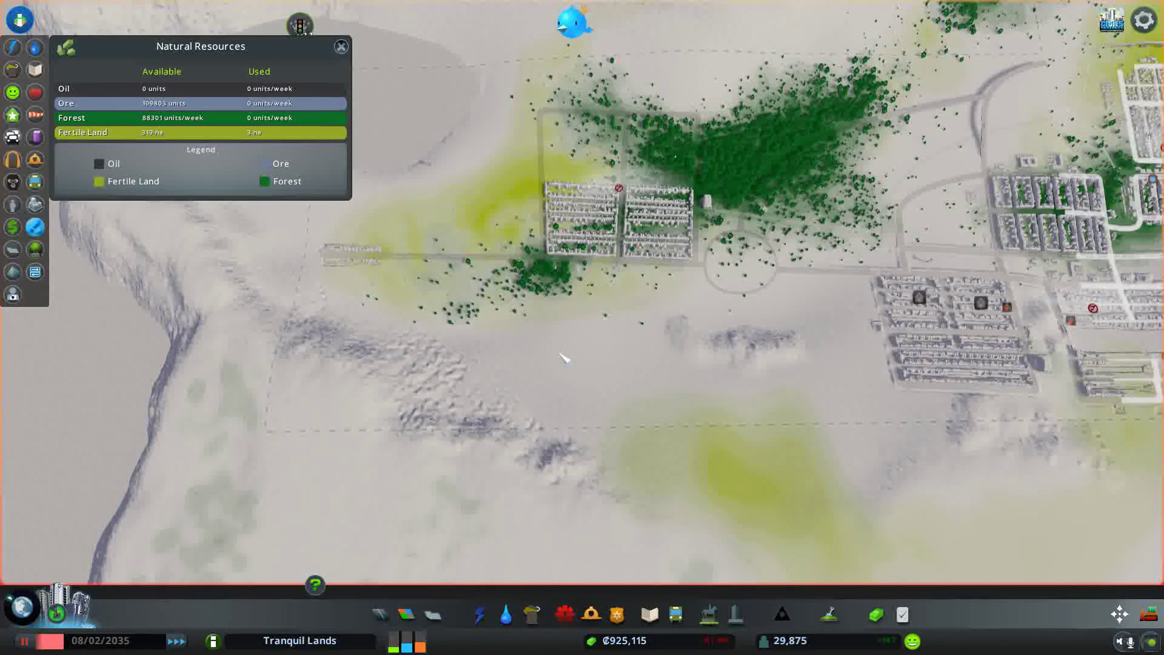
{"action": "key", "text": "q"}
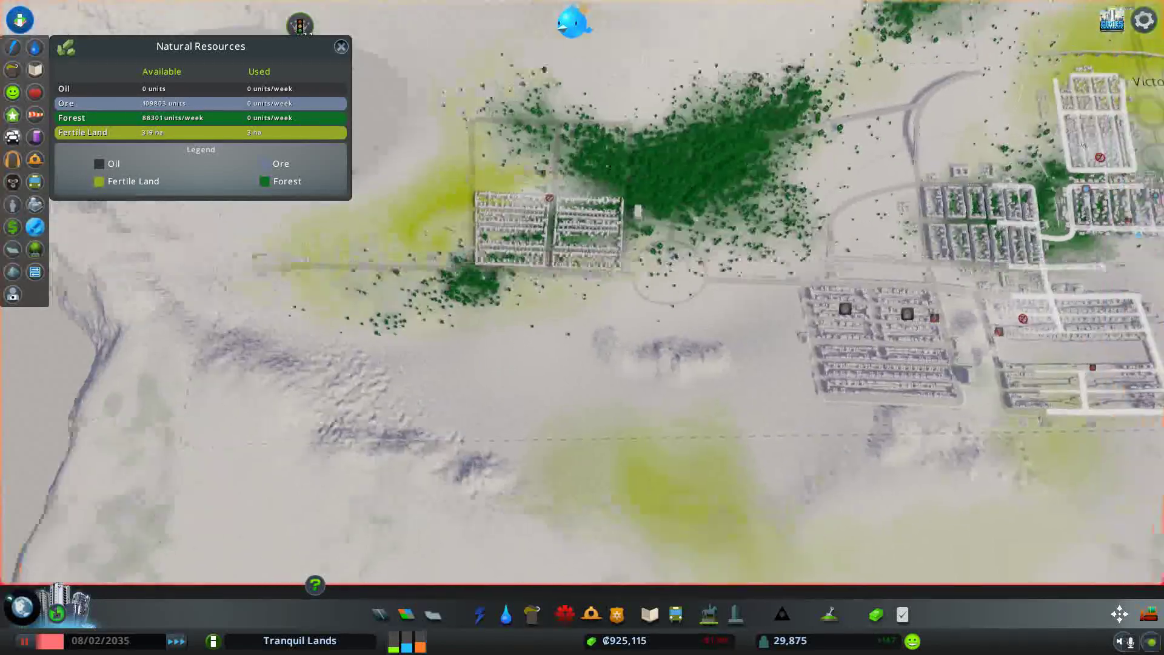
{"action": "key", "text": "r"}
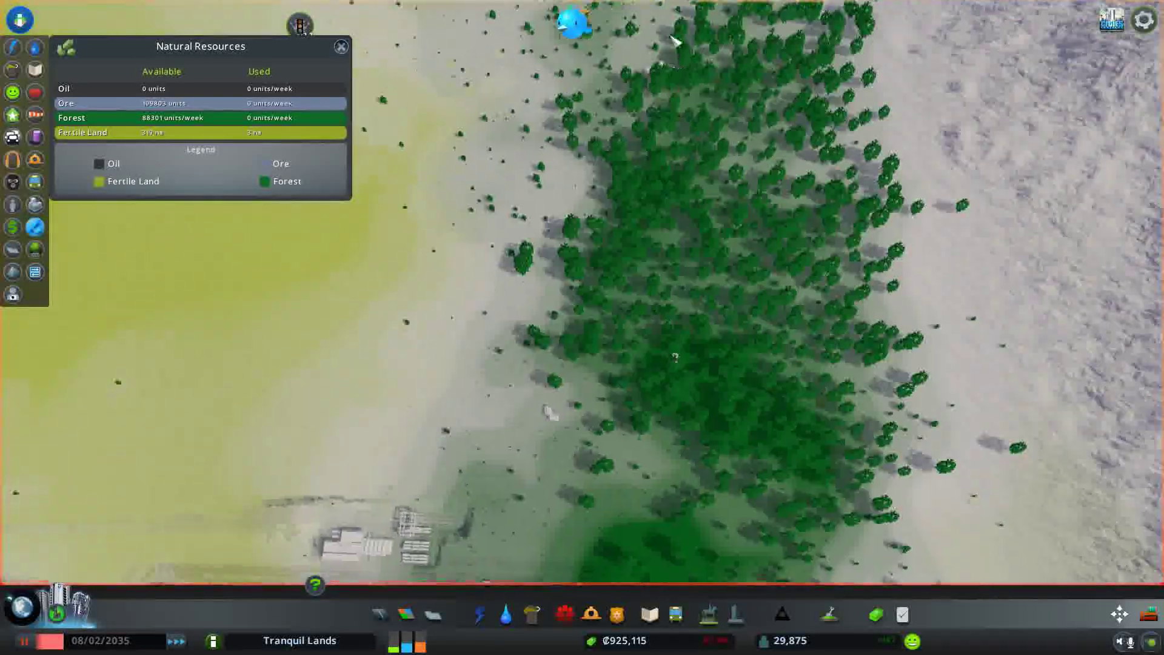
{"action": "scroll", "coordinate": [632, 475], "scroll_direction": "down", "scroll_amount": 5}
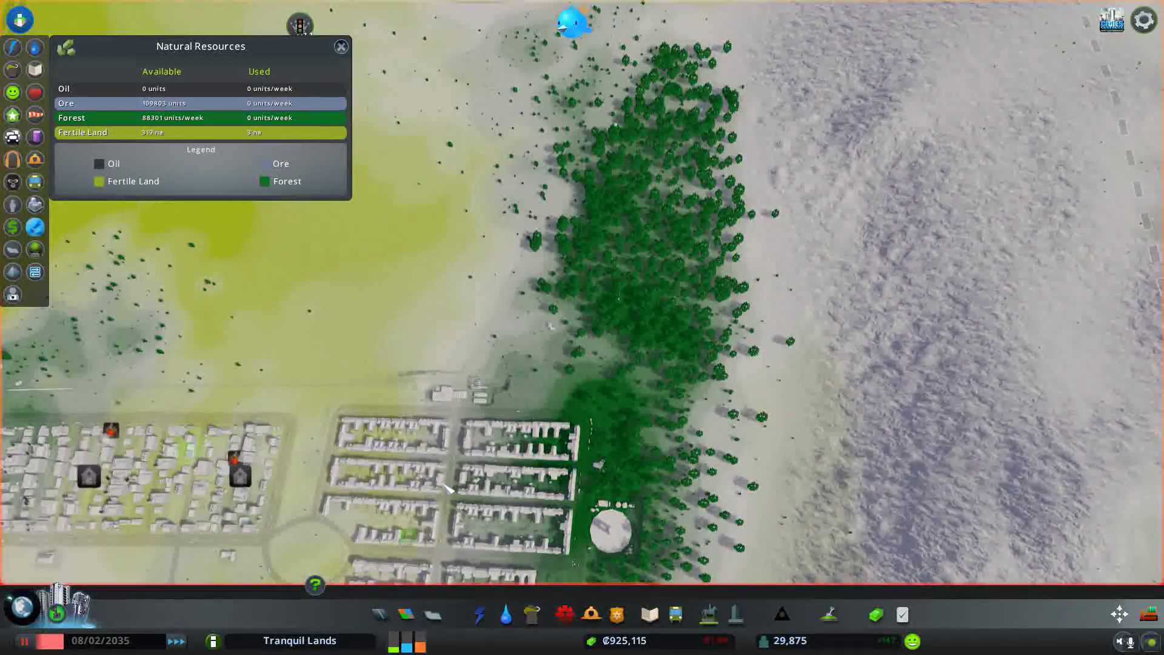
{"action": "key", "text": "r"}
{"action": "key", "text": "r"}
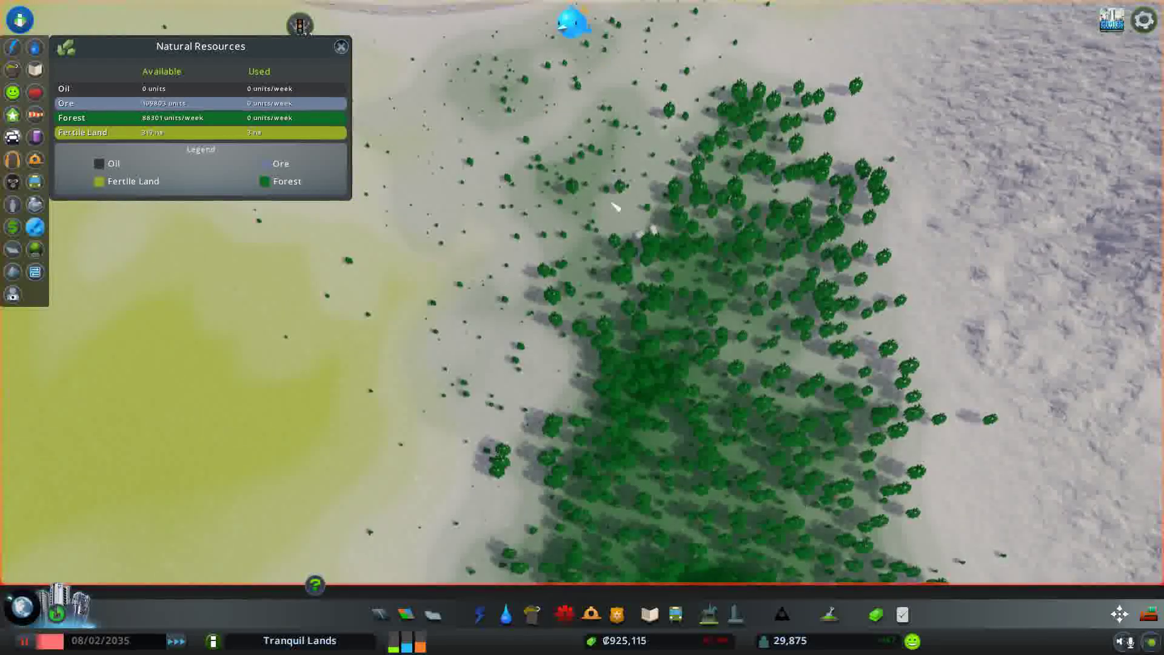
{"action": "scroll", "coordinate": [663, 507], "scroll_direction": "down", "scroll_amount": 3}
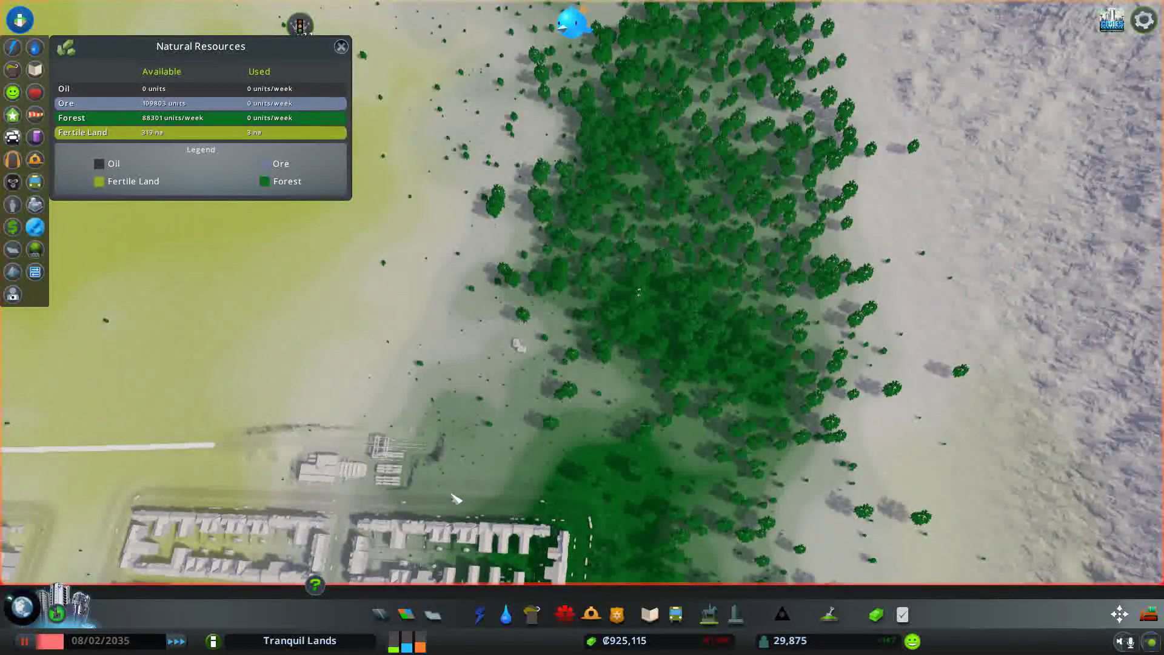
Build a long medium road north into the forest (about ₡4,270) and reopen Natural Resources
{"action": "left_click", "coordinate": [381, 615]}
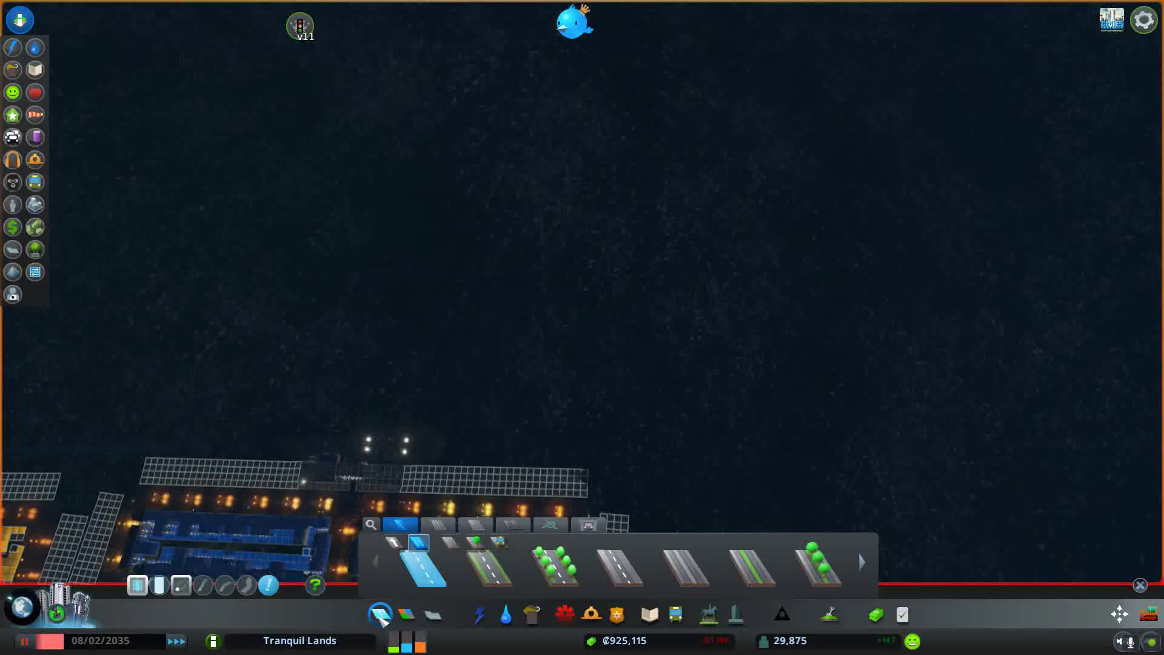
{"action": "left_click", "coordinate": [438, 525]}
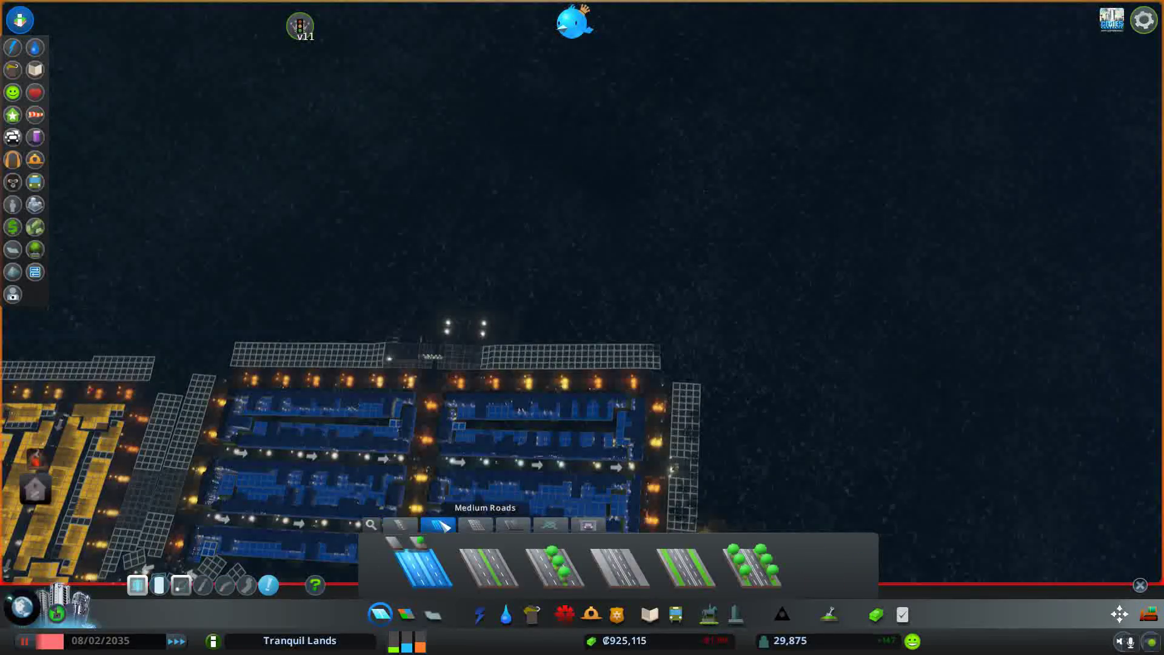
{"action": "scroll", "coordinate": [542, 543], "scroll_direction": "up", "scroll_amount": 3}
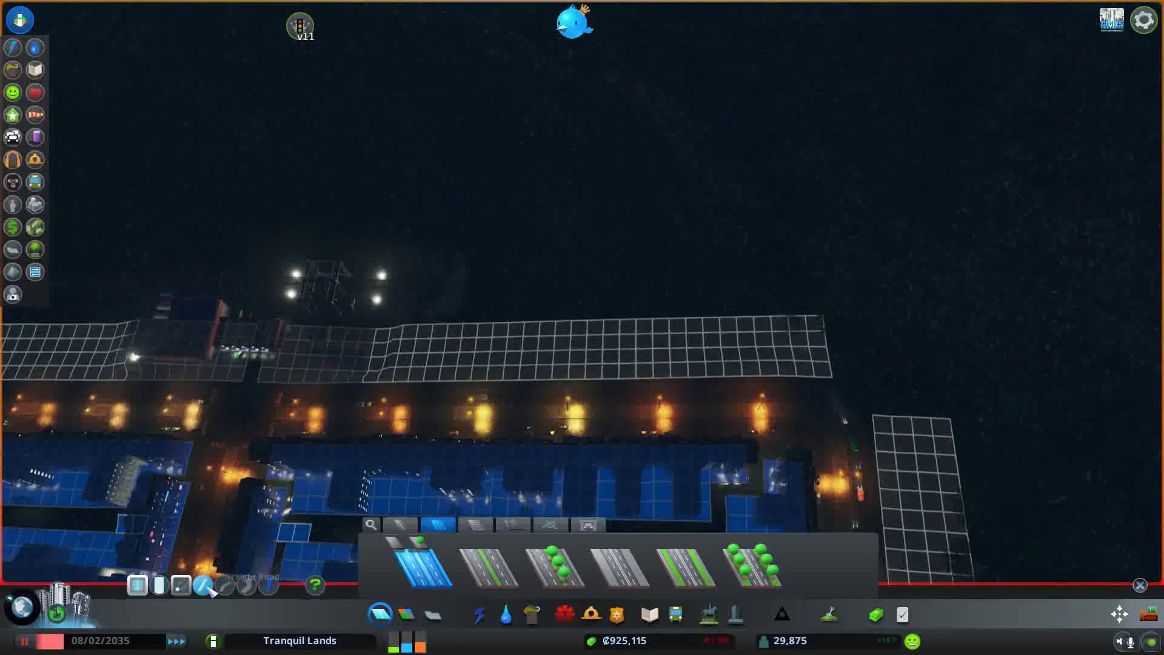
{"action": "scroll", "coordinate": [491, 503], "scroll_direction": "up", "scroll_amount": 5}
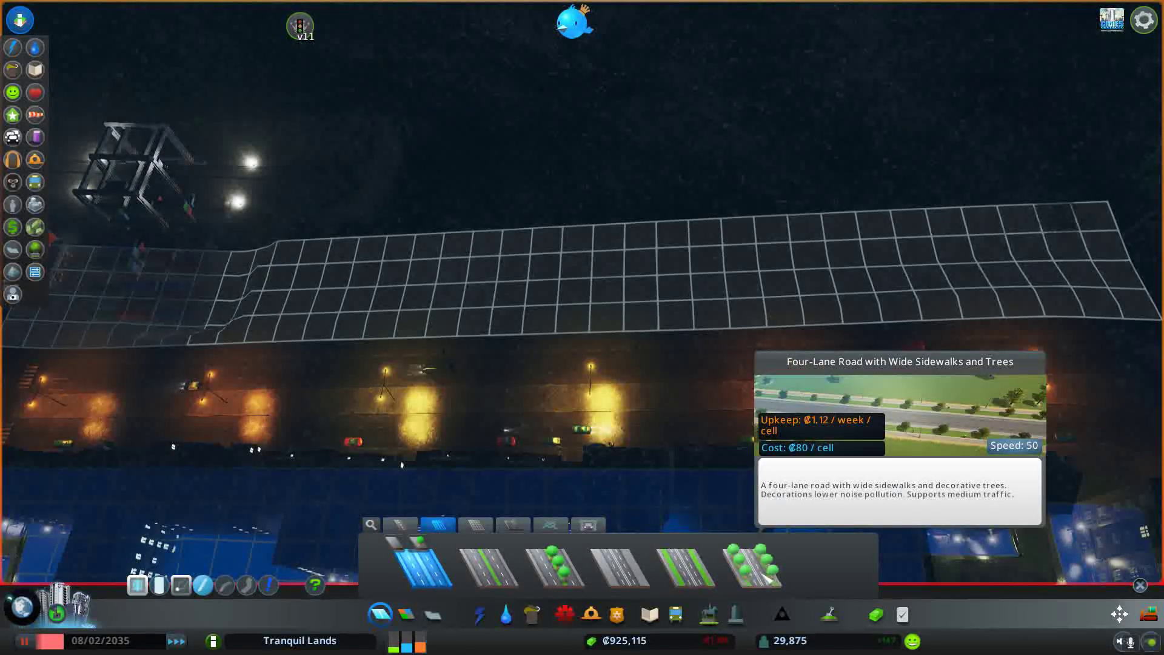
{"action": "left_click", "coordinate": [691, 571]}
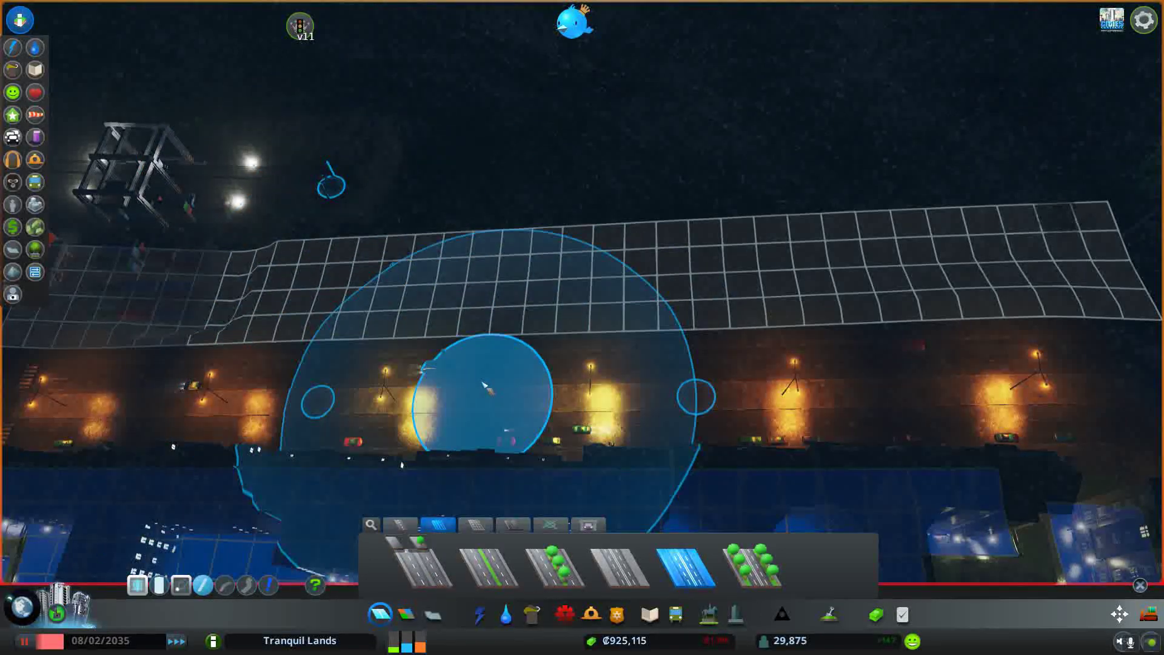
{"action": "left_click", "coordinate": [692, 397]}
{"action": "scroll", "coordinate": [691, 382], "scroll_direction": "down", "scroll_amount": 3}
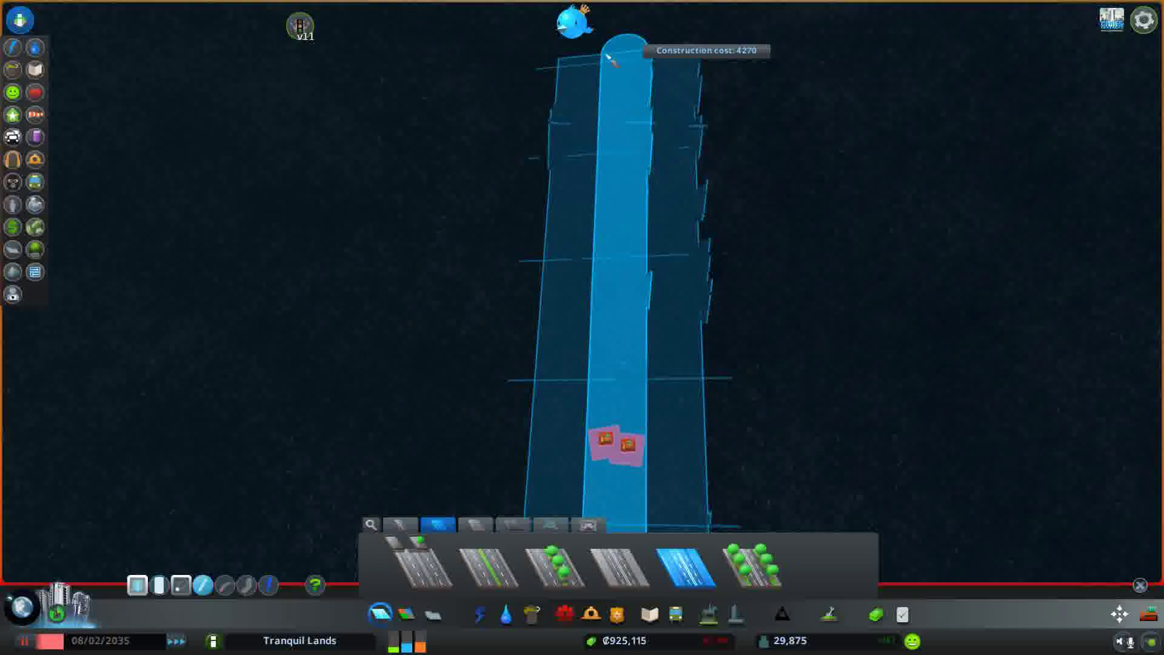
{"action": "left_click", "coordinate": [609, 57]}
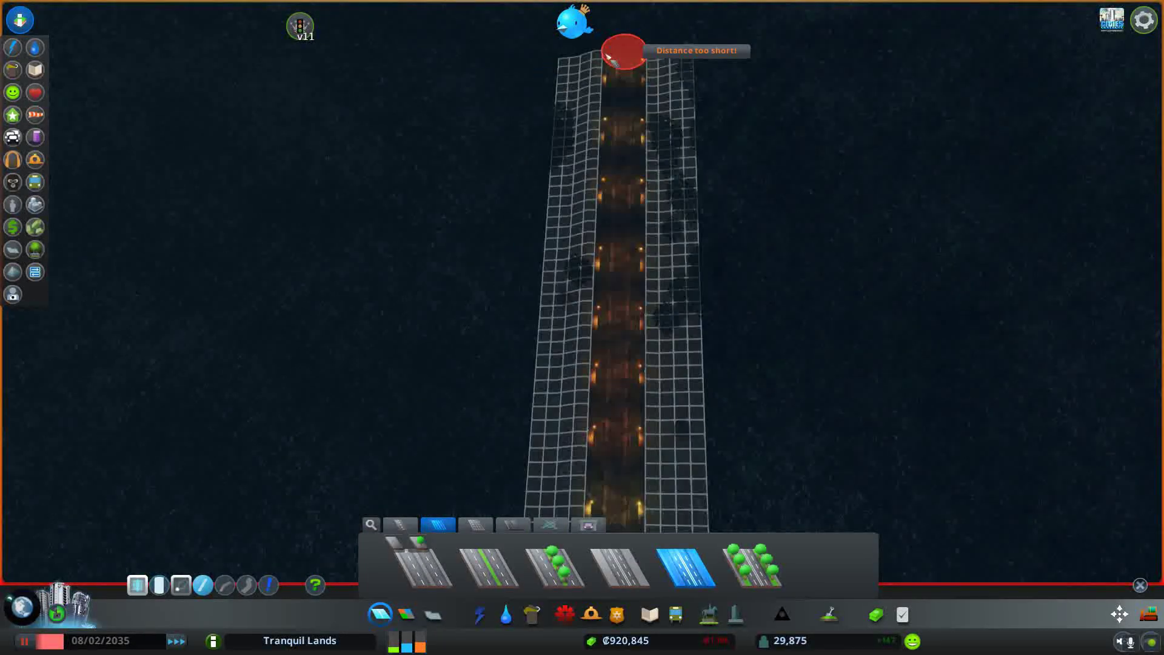
{"action": "left_click", "coordinate": [34, 226]}
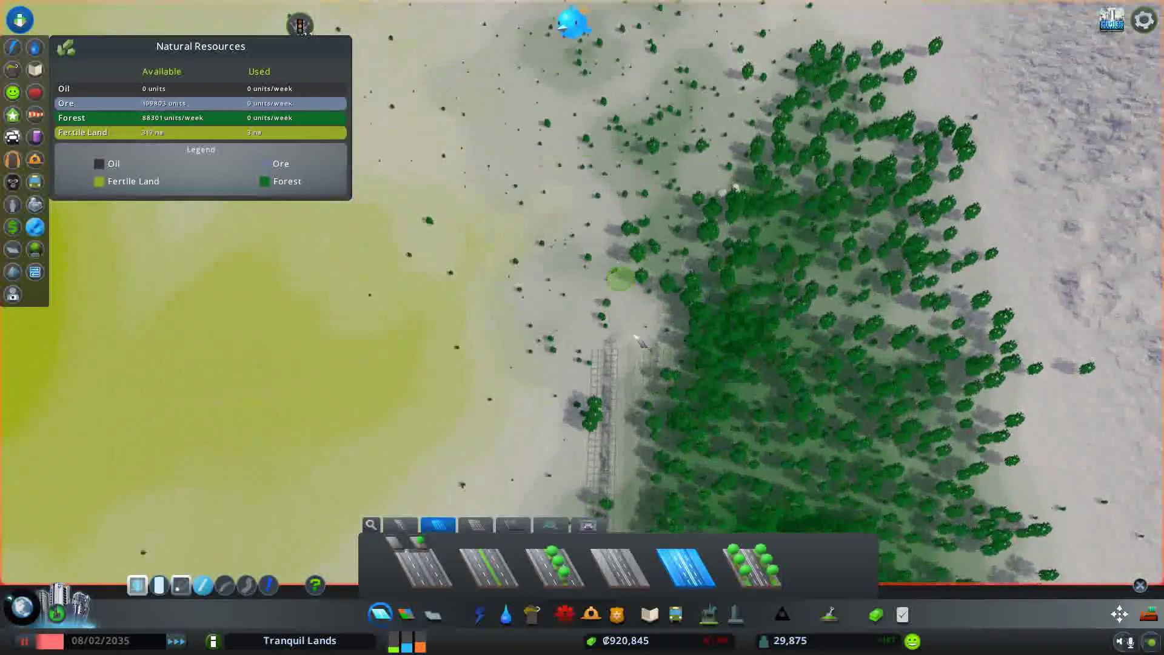
Extend the road with another segment north beside the forest
{"action": "left_click", "coordinate": [631, 349]}
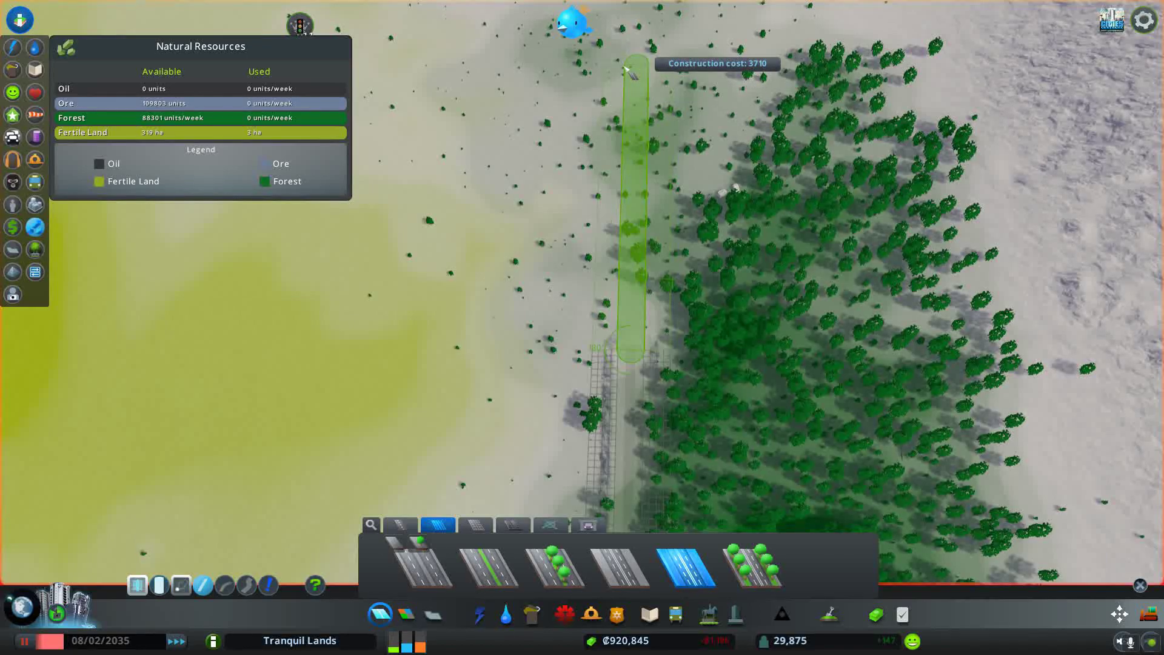
{"action": "left_click", "coordinate": [627, 69]}
{"action": "key", "text": "s"}
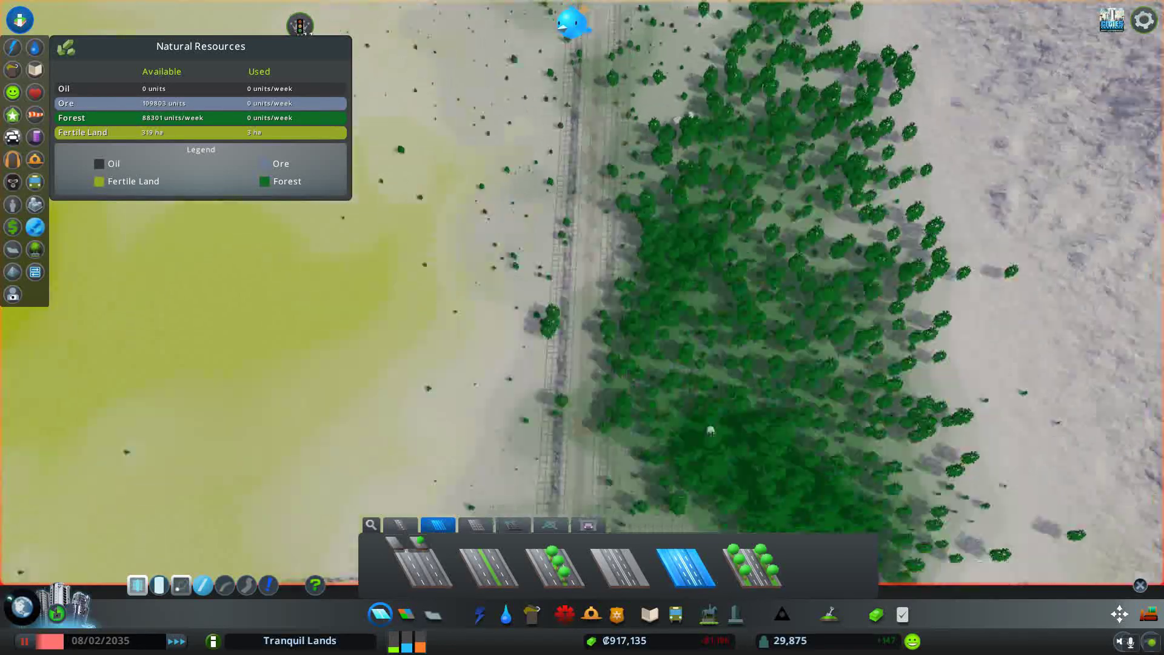
{"action": "key", "text": "w"}
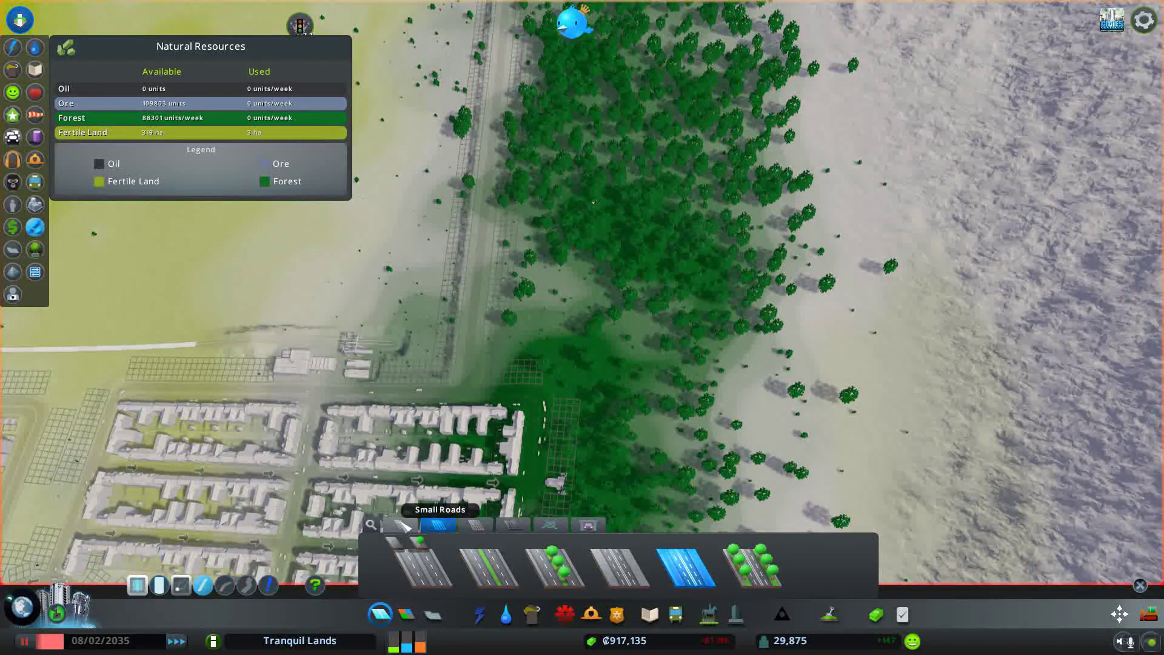
Lay the first small street east from the main road into the forest
{"action": "left_click", "coordinate": [402, 525]}
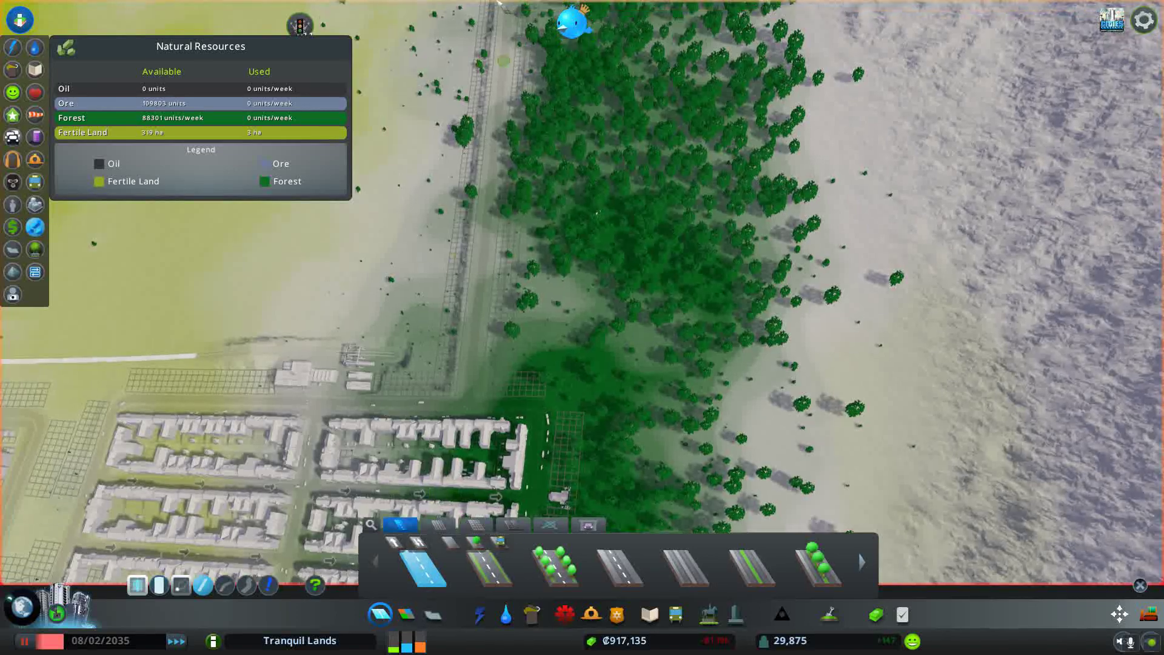
{"action": "key", "text": "w"}
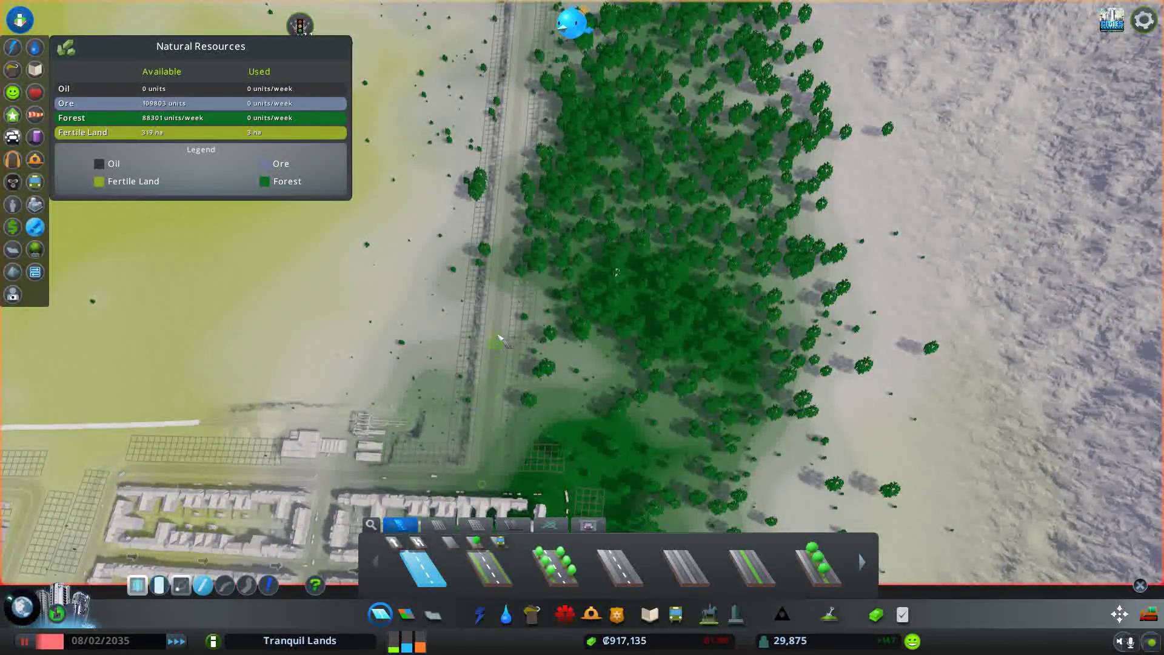
{"action": "left_click", "coordinate": [499, 334]}
{"action": "right_click", "coordinate": [501, 346]}
{"action": "left_click", "coordinate": [498, 403]}
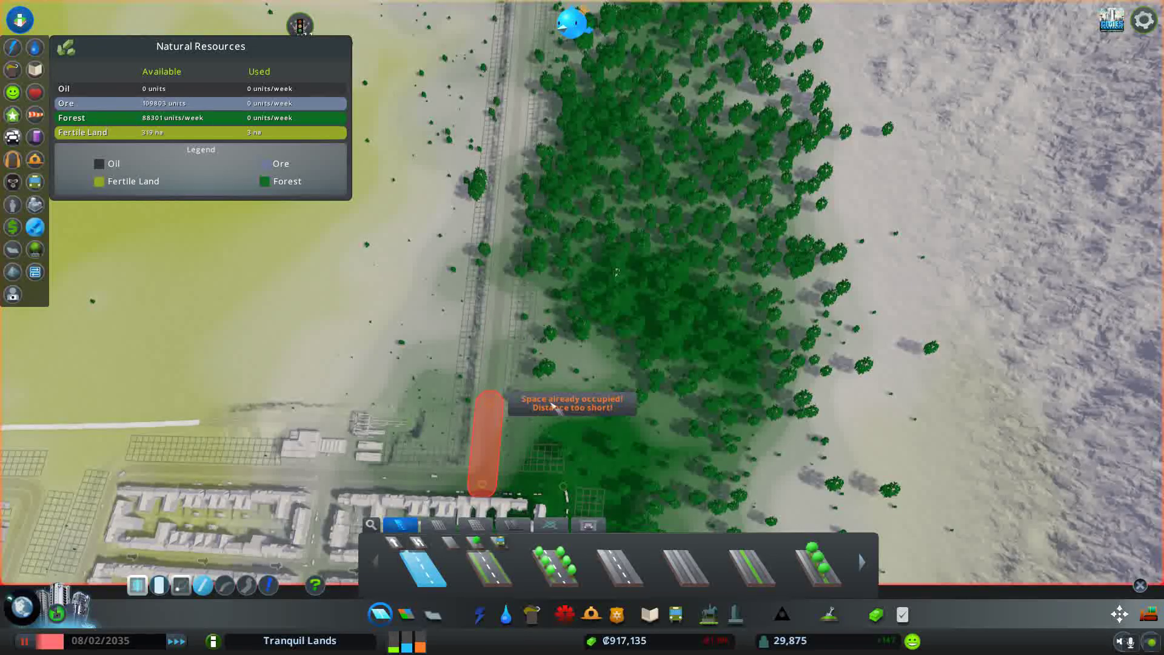
{"action": "left_click", "coordinate": [774, 410]}
{"action": "right_click", "coordinate": [775, 409]}
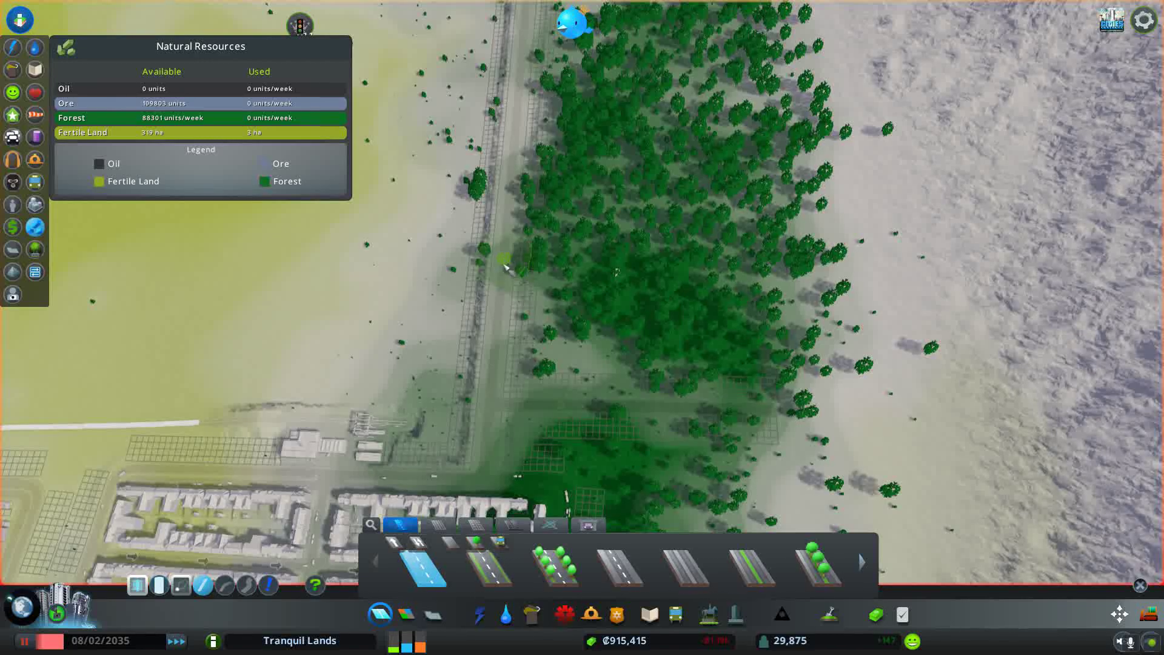
Add two more small streets running east across the forest
{"action": "left_click", "coordinate": [500, 332]}
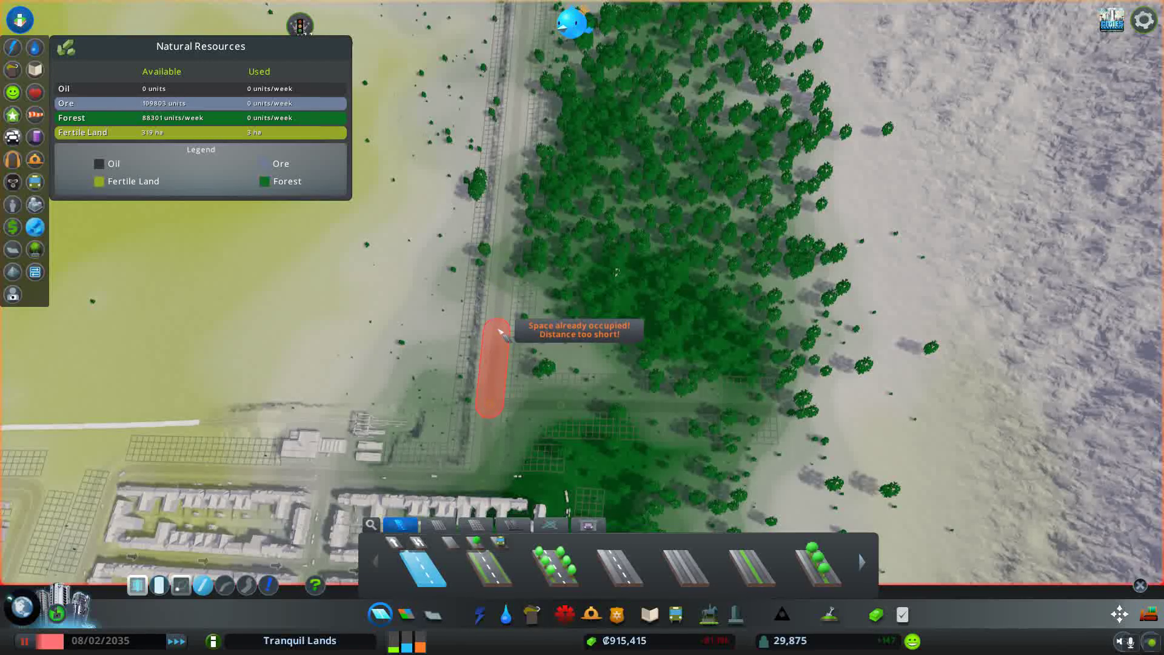
{"action": "right_click", "coordinate": [505, 306]}
{"action": "left_click", "coordinate": [507, 260]}
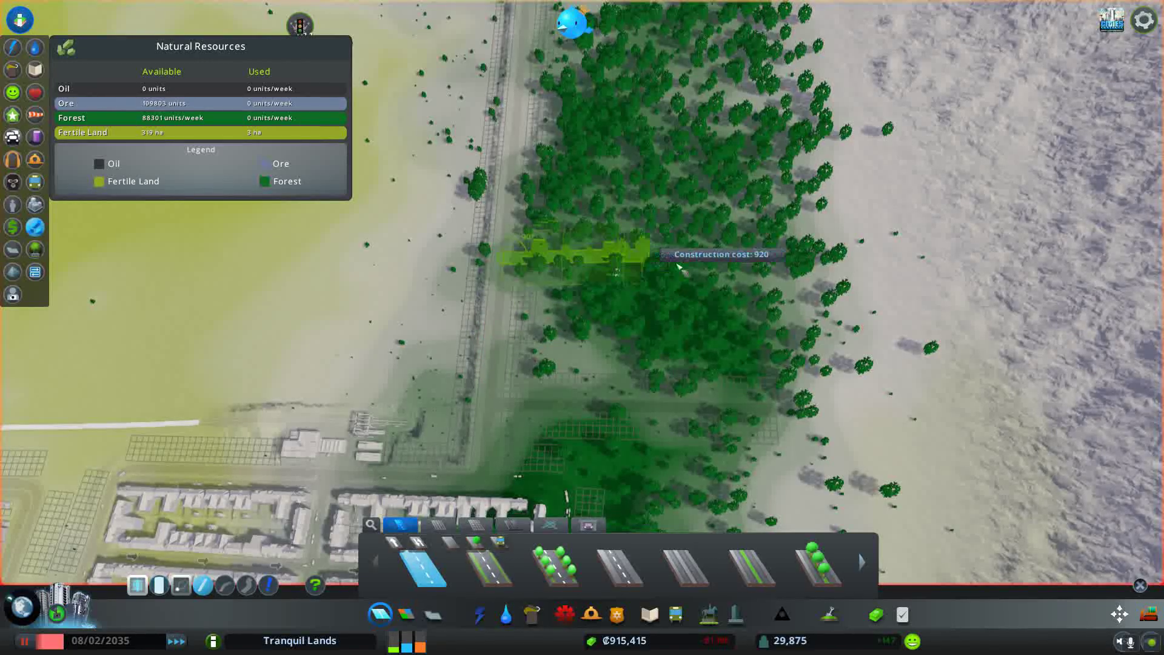
{"action": "left_click", "coordinate": [799, 256]}
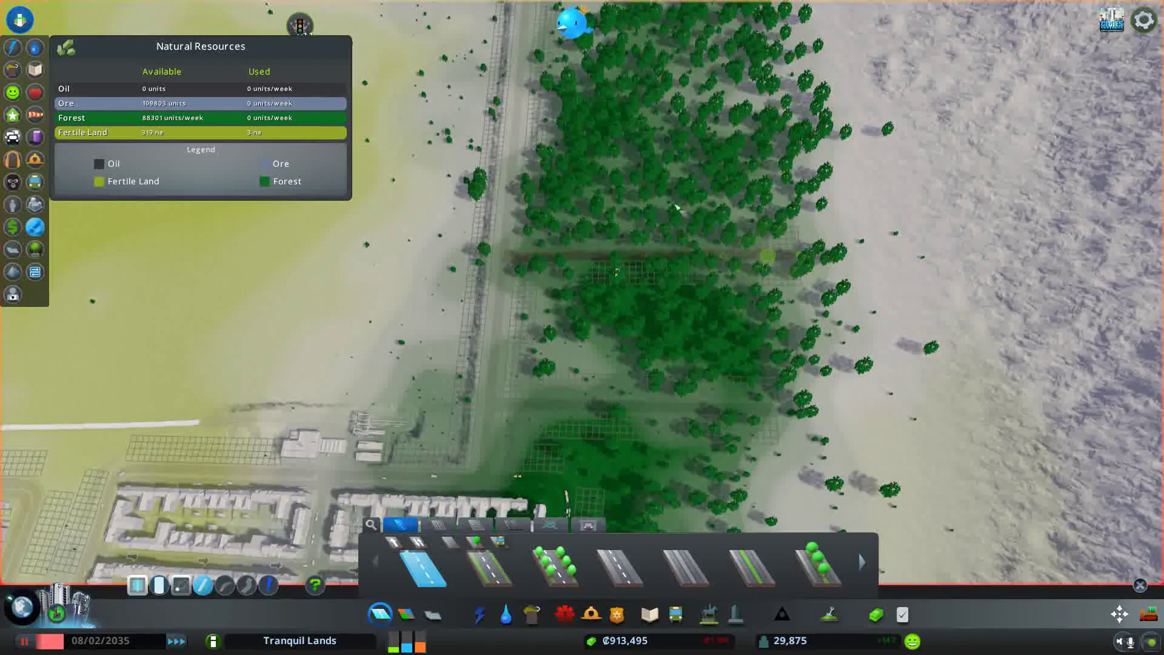
{"action": "left_click_drag", "start_coordinate": [677, 209], "coordinate": [475, 404]}
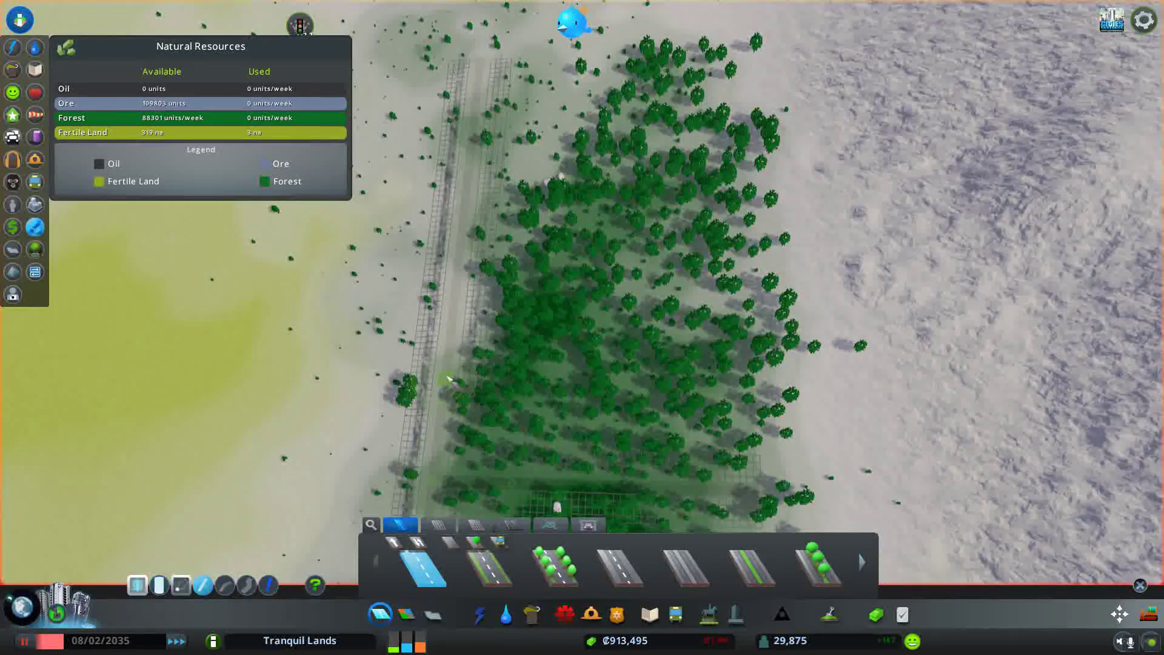
{"action": "left_click", "coordinate": [449, 361]}
{"action": "left_click", "coordinate": [771, 355]}
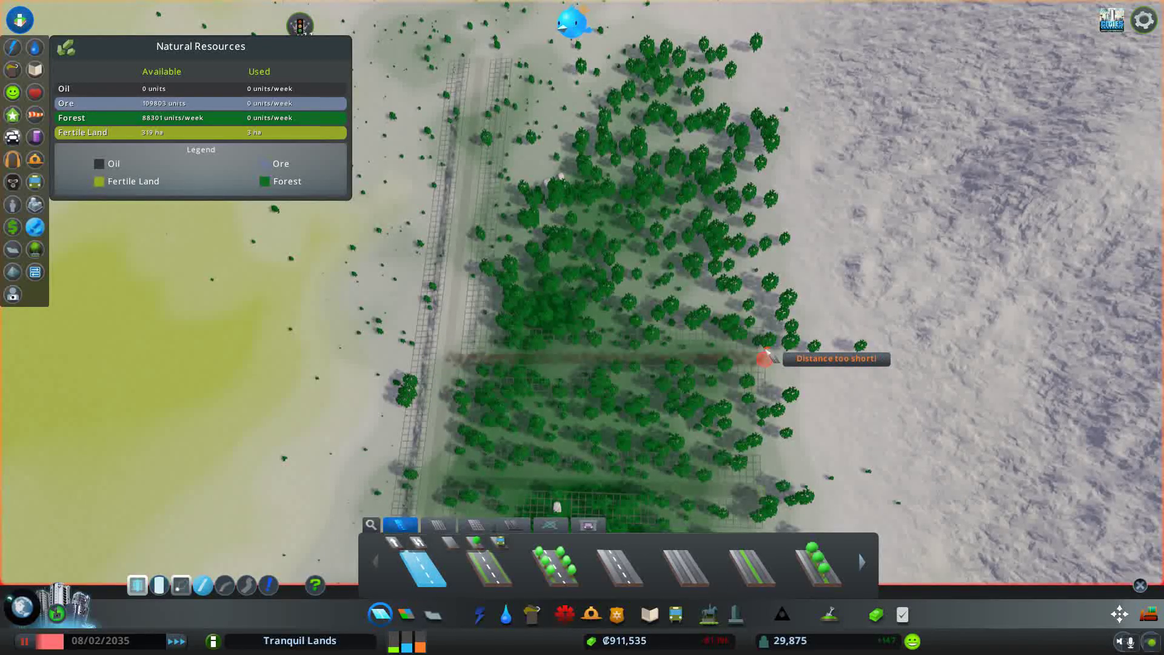
Add two northern streets across the forest and close the Natural Resources view
{"action": "left_click", "coordinate": [462, 269]}
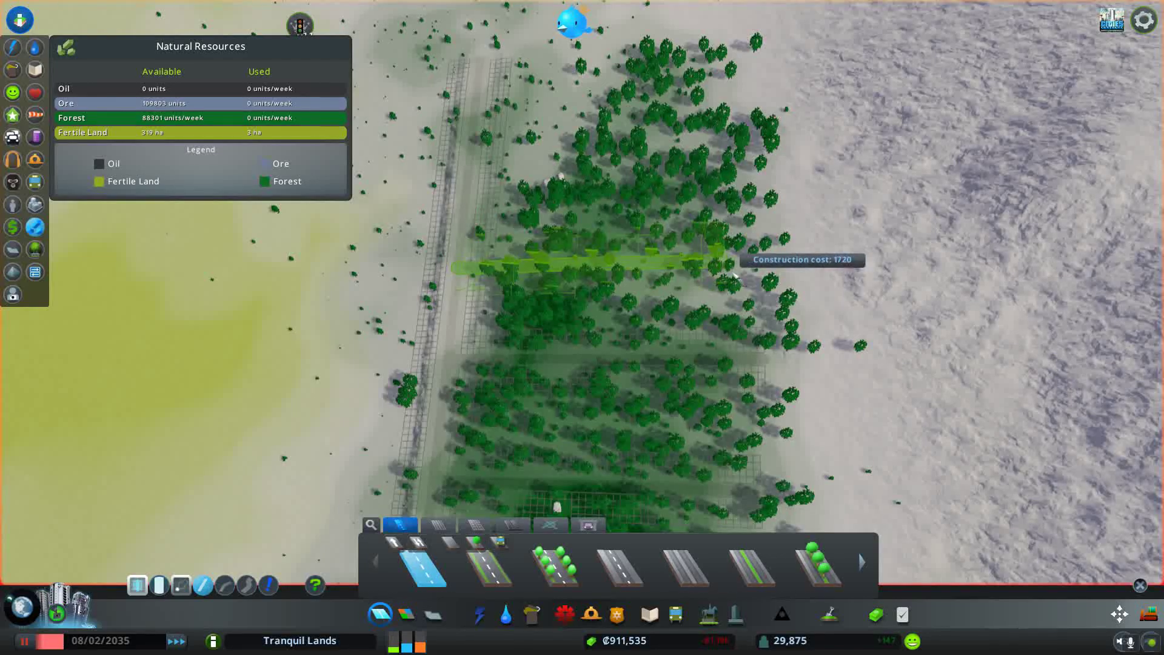
{"action": "left_click", "coordinate": [754, 266]}
{"action": "key", "text": "s"}
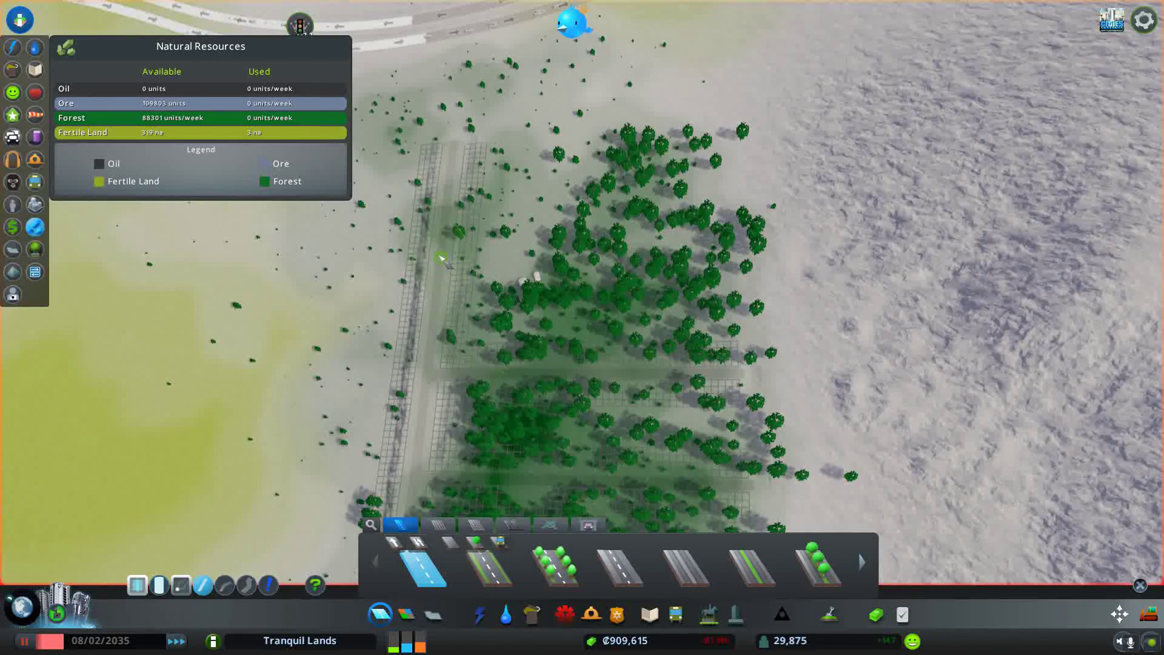
{"action": "left_click", "coordinate": [443, 258]}
{"action": "left_click", "coordinate": [755, 248]}
{"action": "key", "text": "s"}
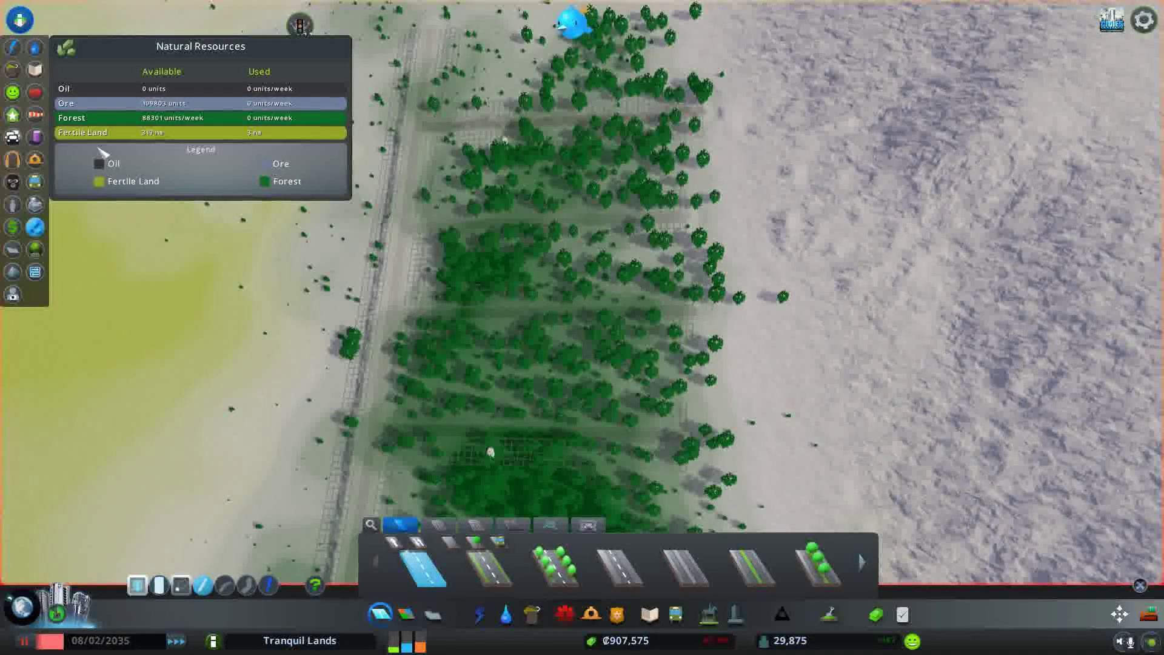
{"action": "left_click", "coordinate": [18, 18]}
Open the Districts tool and review the Forest Industry specialization
{"action": "key", "text": "s"}
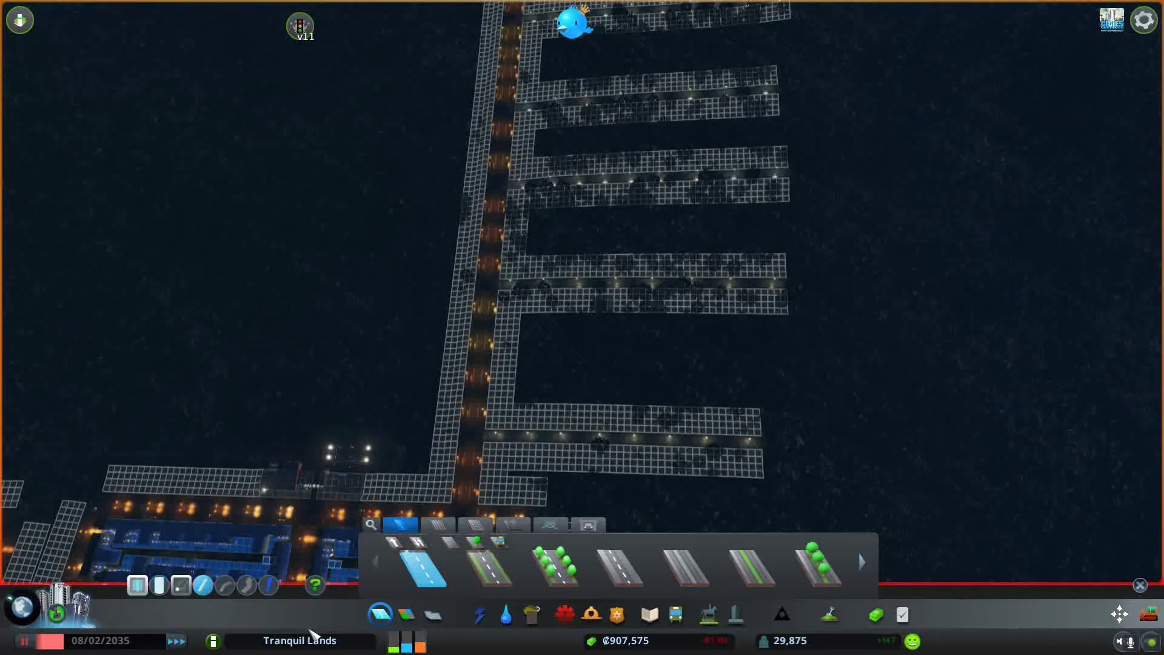
{"action": "left_click", "coordinate": [437, 616]}
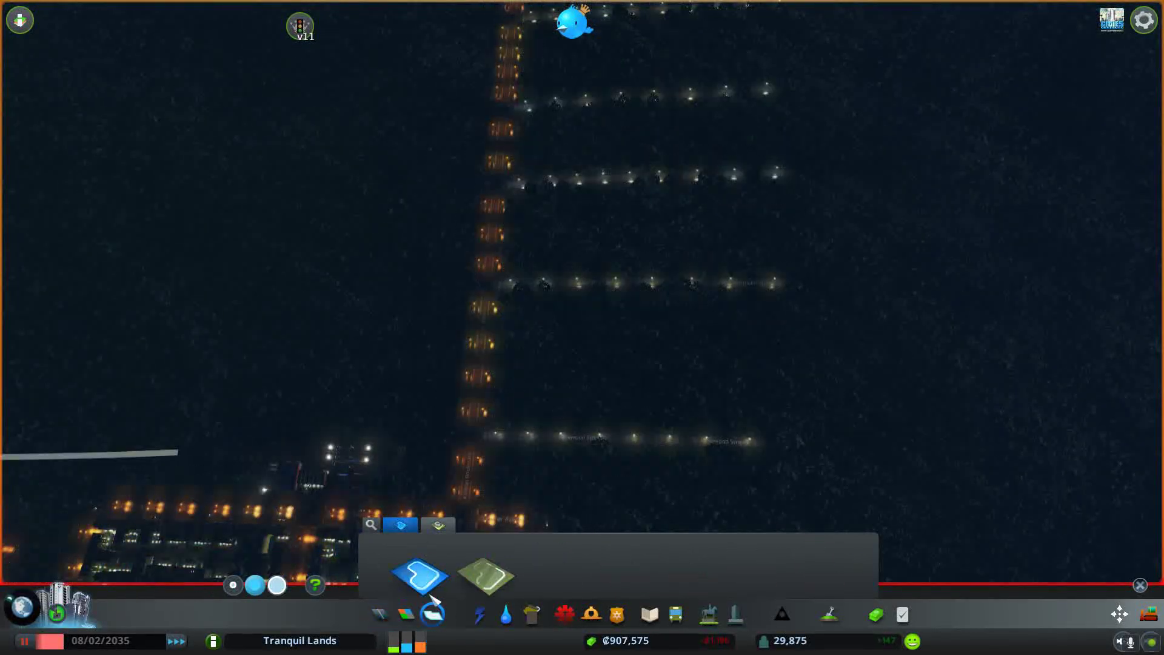
{"action": "left_click", "coordinate": [437, 526]}
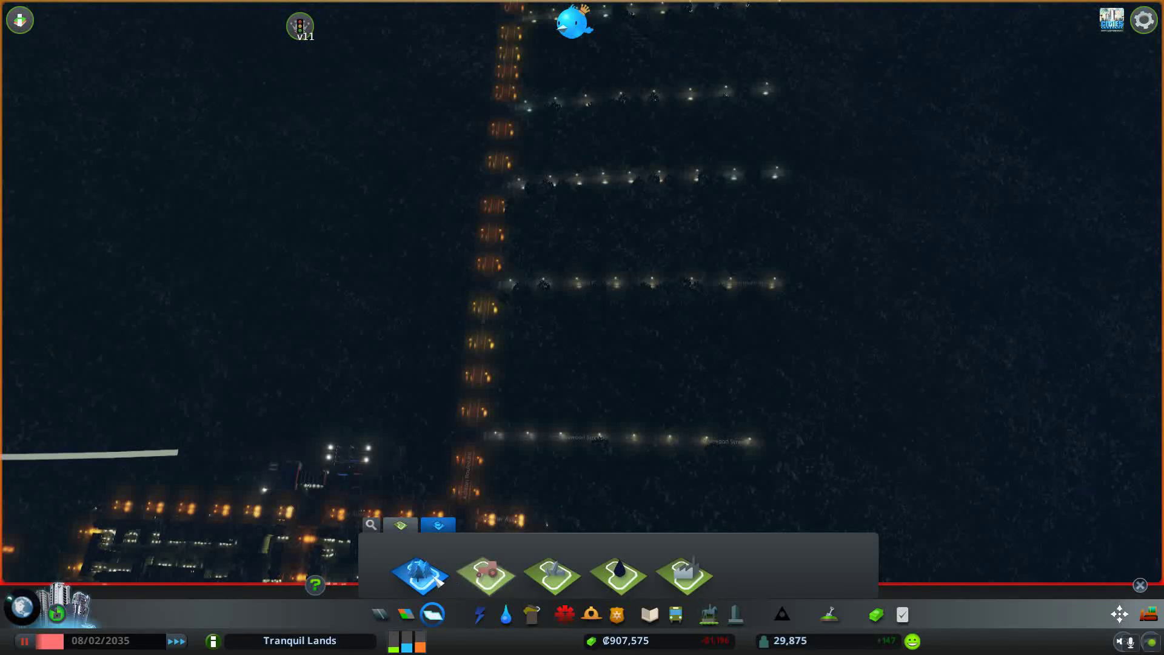
{"action": "left_click", "coordinate": [554, 574]}
{"action": "scroll", "coordinate": [535, 358], "scroll_direction": "up", "scroll_amount": 2}
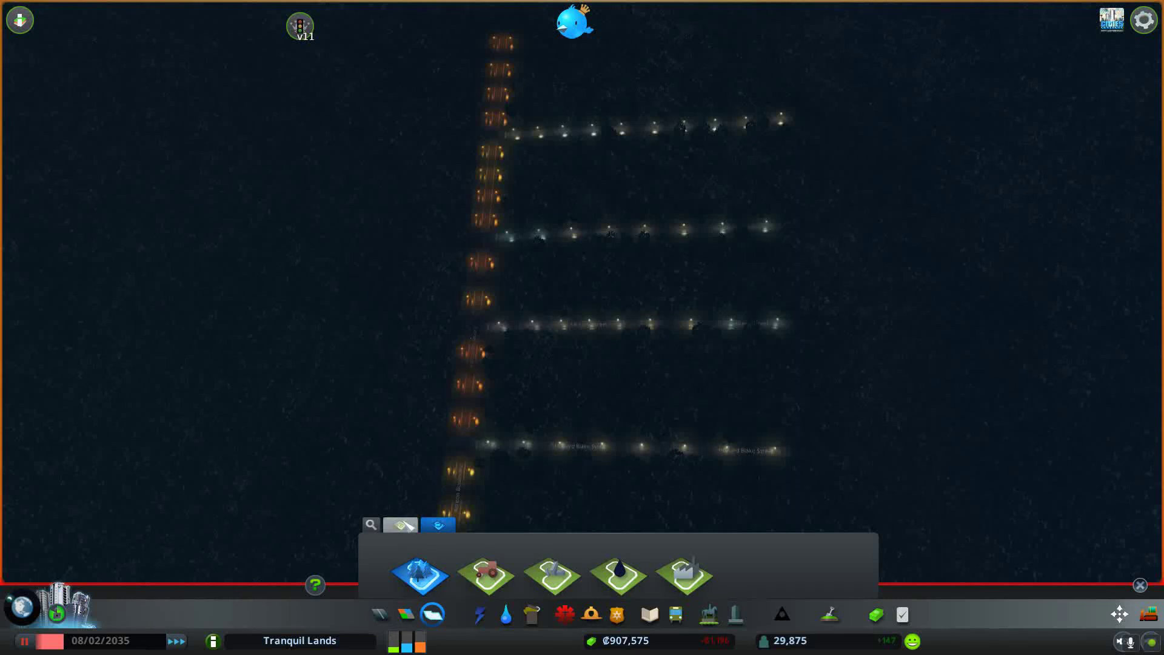
{"action": "left_click", "coordinate": [400, 524]}
Paint the Sunset Park district over the new street grid and lower street
{"action": "key", "text": "w"}
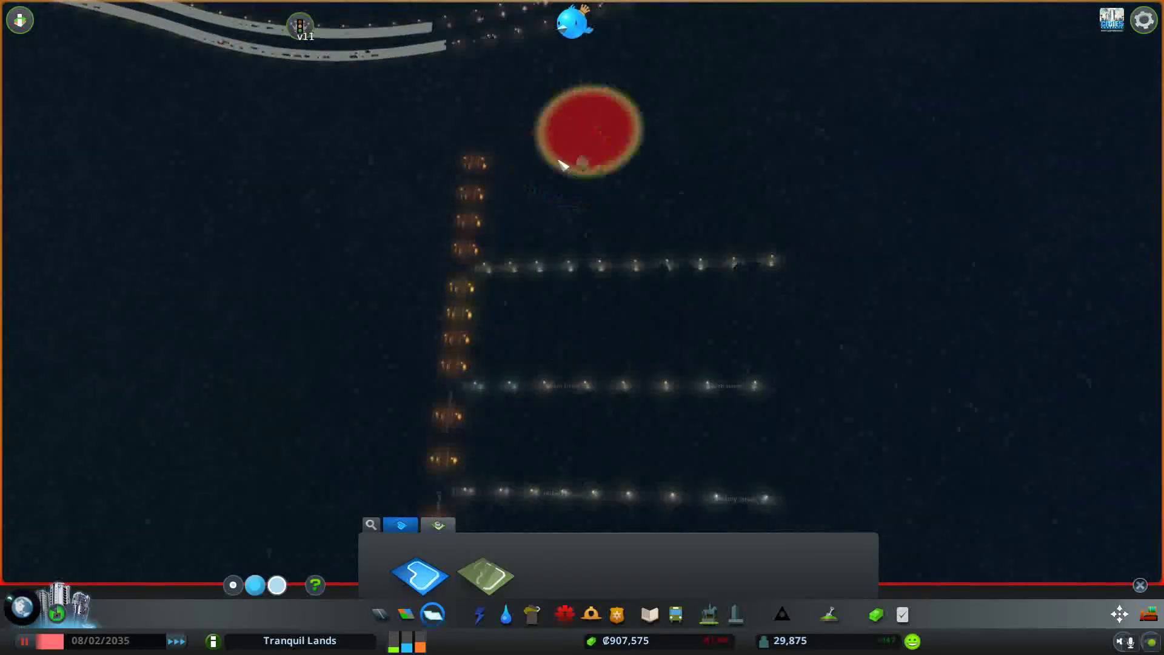
{"action": "mouse_move", "coordinate": [468, 173]}
{"action": "left_mouse_down"}
{"action": "mouse_move", "coordinate": [763, 183]}
{"action": "mouse_move", "coordinate": [760, 260]}
{"action": "mouse_move", "coordinate": [577, 228]}
{"action": "mouse_move", "coordinate": [476, 252]}
{"action": "mouse_move", "coordinate": [464, 427]}
{"action": "mouse_move", "coordinate": [567, 246]}
{"action": "mouse_move", "coordinate": [631, 436]}
{"action": "mouse_move", "coordinate": [780, 300]}
{"action": "mouse_move", "coordinate": [792, 471]}
{"action": "left_mouse_up"}
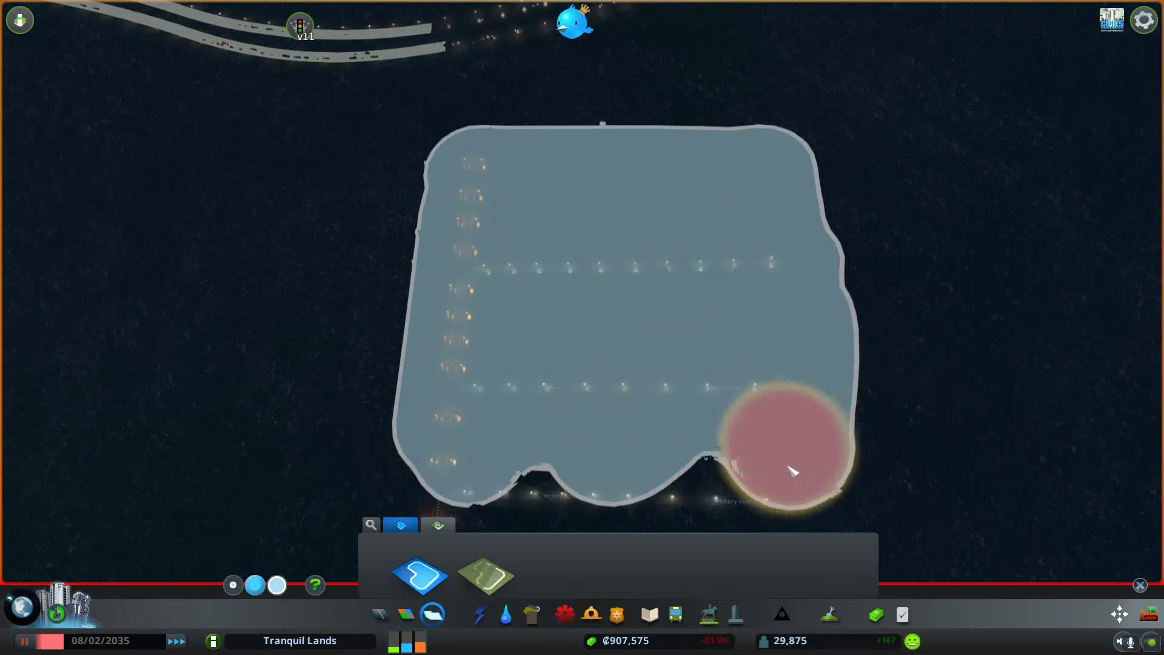
{"action": "key", "text": "s"}
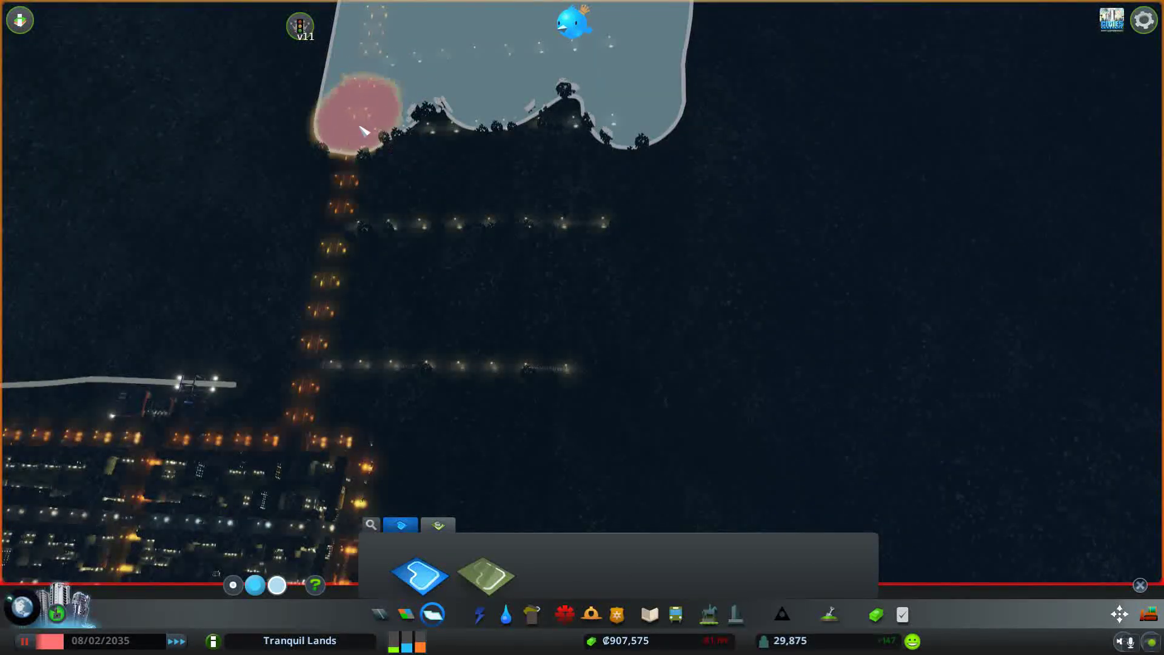
{"action": "mouse_move", "coordinate": [365, 129]}
{"action": "left_mouse_down"}
{"action": "mouse_move", "coordinate": [309, 358]}
{"action": "mouse_move", "coordinate": [581, 386]}
{"action": "mouse_move", "coordinate": [566, 108]}
{"action": "mouse_move", "coordinate": [377, 182]}
{"action": "mouse_move", "coordinate": [577, 183]}
{"action": "mouse_move", "coordinate": [476, 195]}
{"action": "mouse_move", "coordinate": [499, 233]}
{"action": "mouse_move", "coordinate": [390, 356]}
{"action": "mouse_move", "coordinate": [376, 356]}
{"action": "mouse_move", "coordinate": [598, 363]}
{"action": "left_mouse_up"}
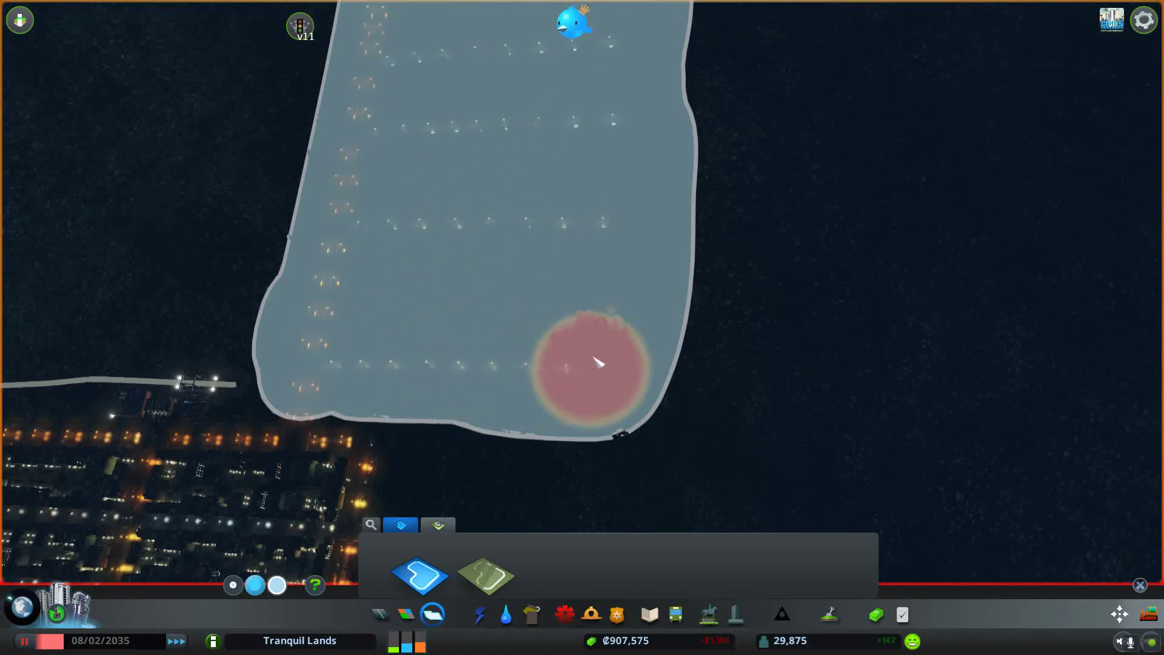
{"action": "left_click", "coordinate": [437, 525]}
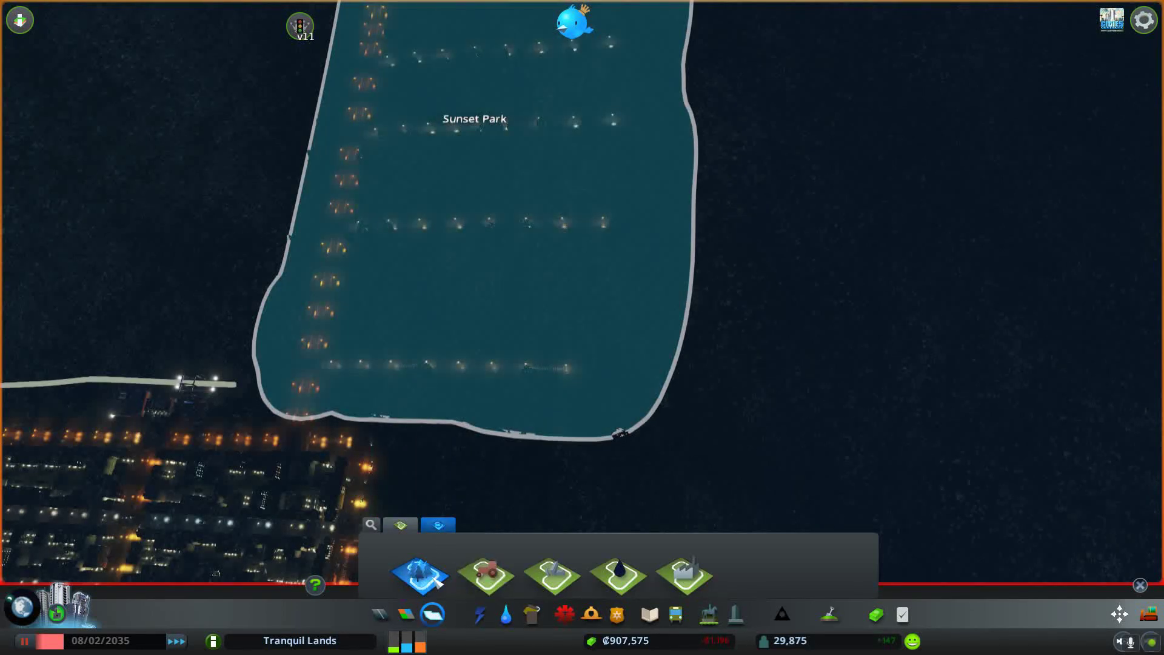
{"action": "key", "text": "w"}
{"action": "key", "text": "a"}
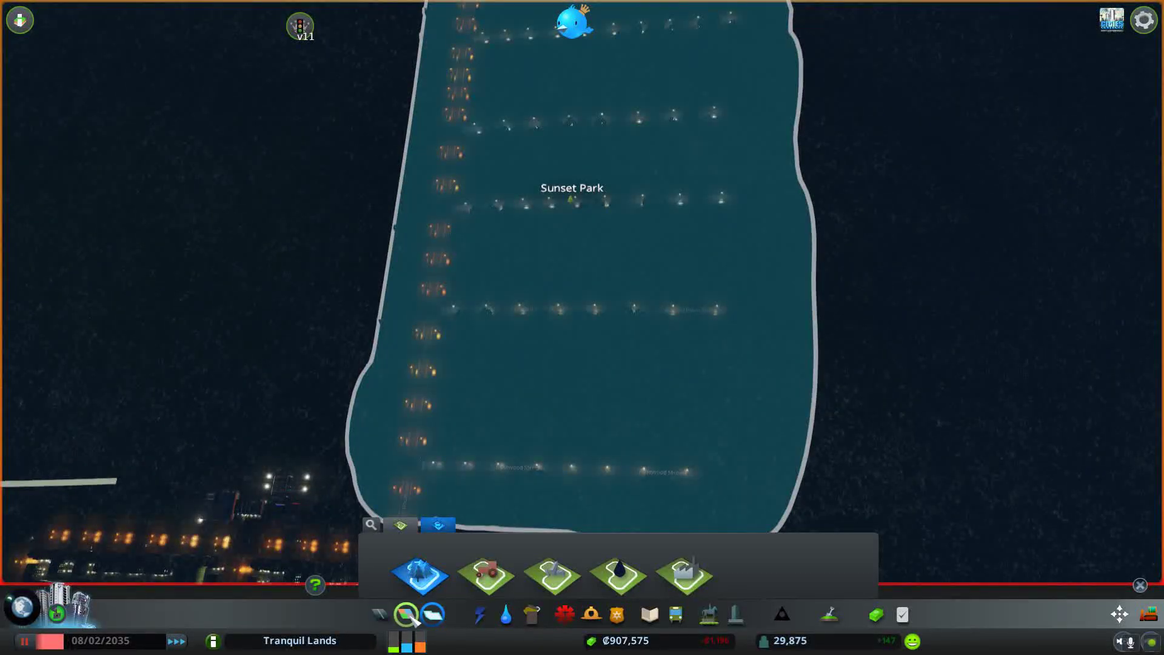
Zone both sides of Rosewood Street for offices
{"action": "left_click", "coordinate": [406, 615]}
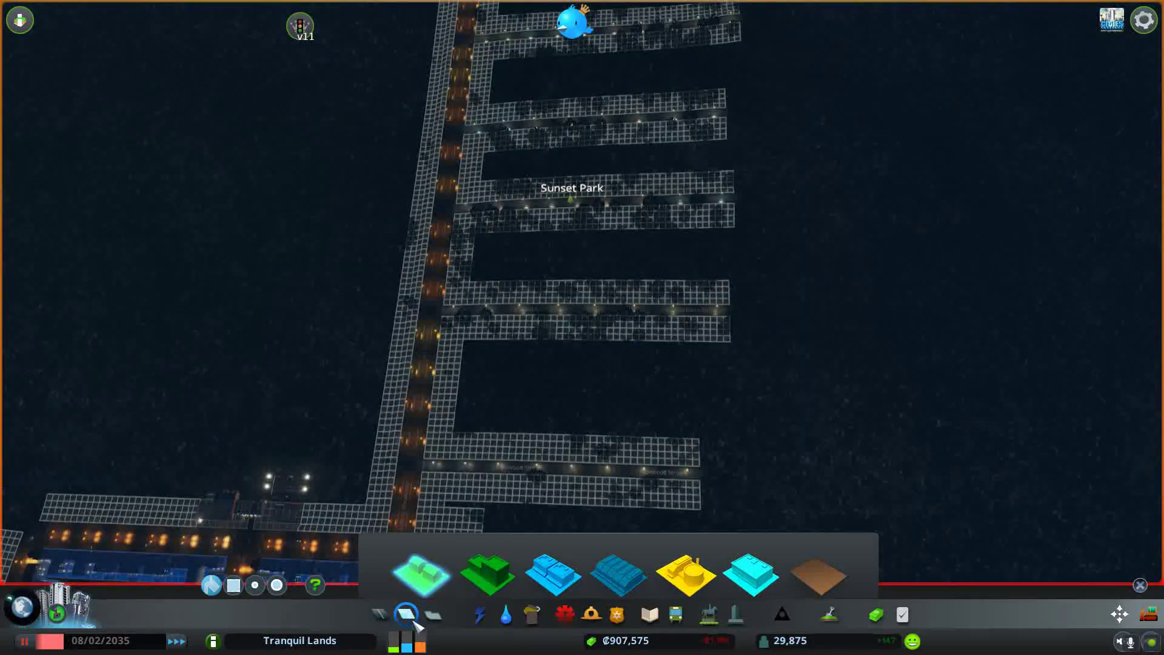
{"action": "left_click", "coordinate": [686, 575]}
{"action": "scroll", "coordinate": [538, 395], "scroll_direction": "up", "scroll_amount": 3}
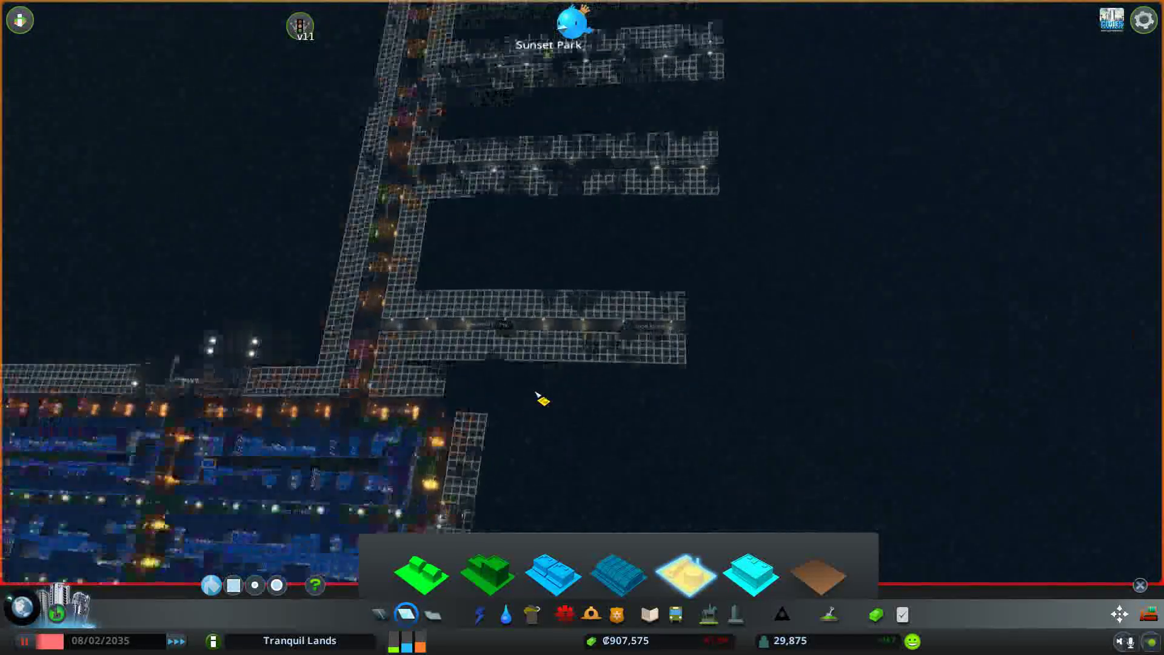
{"action": "scroll", "coordinate": [537, 397], "scroll_direction": "up", "scroll_amount": 2}
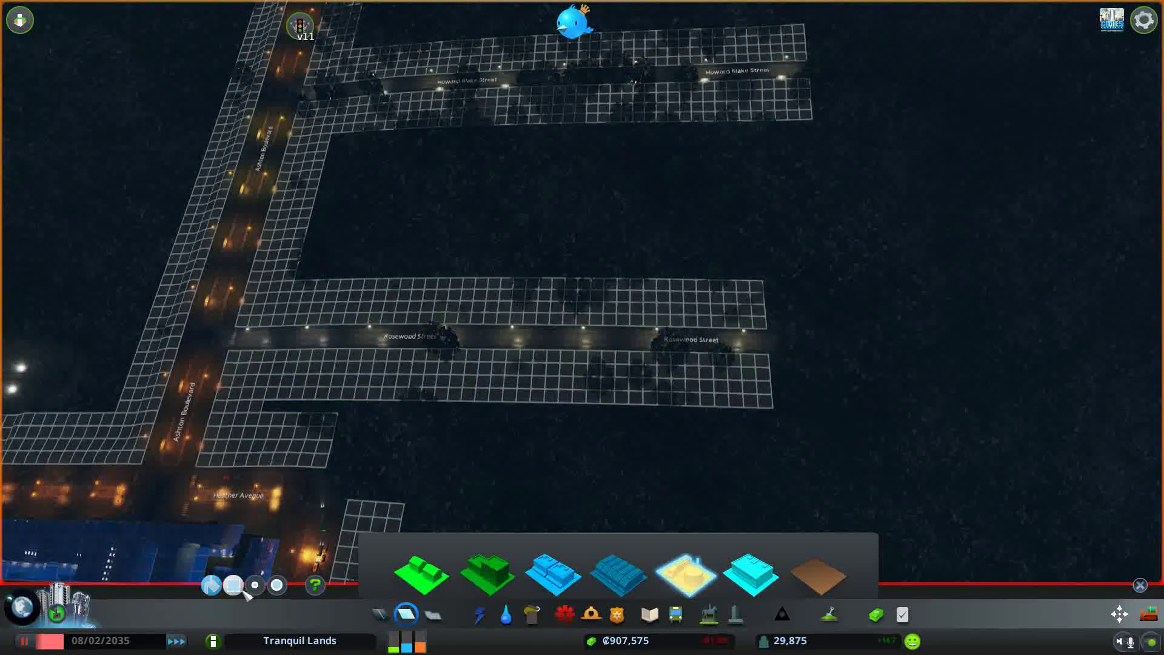
{"action": "left_click_drag", "start_coordinate": [236, 359], "coordinate": [769, 408]}
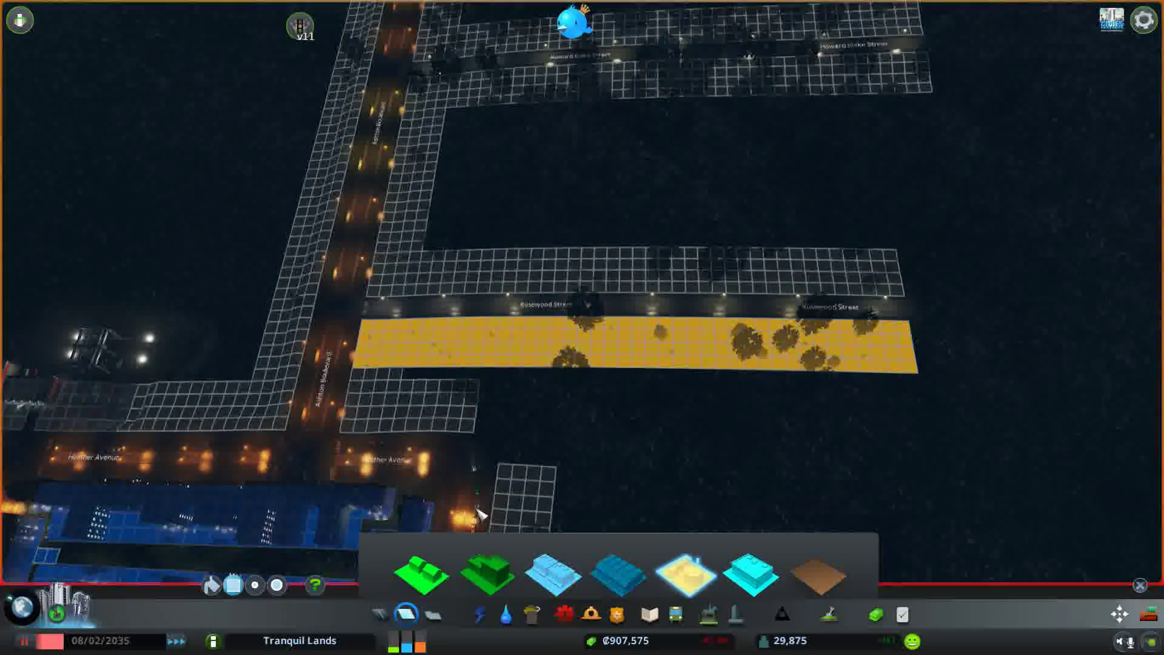
{"action": "key", "text": "w"}
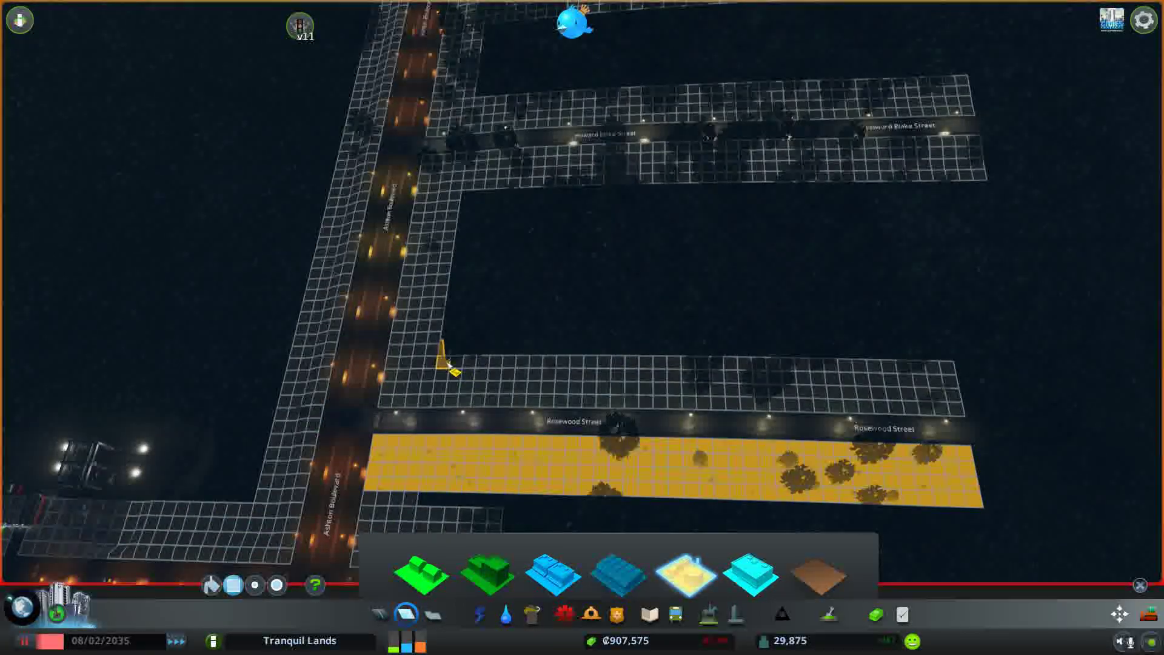
{"action": "left_click_drag", "start_coordinate": [446, 364], "coordinate": [956, 387]}
{"action": "key", "text": "w"}
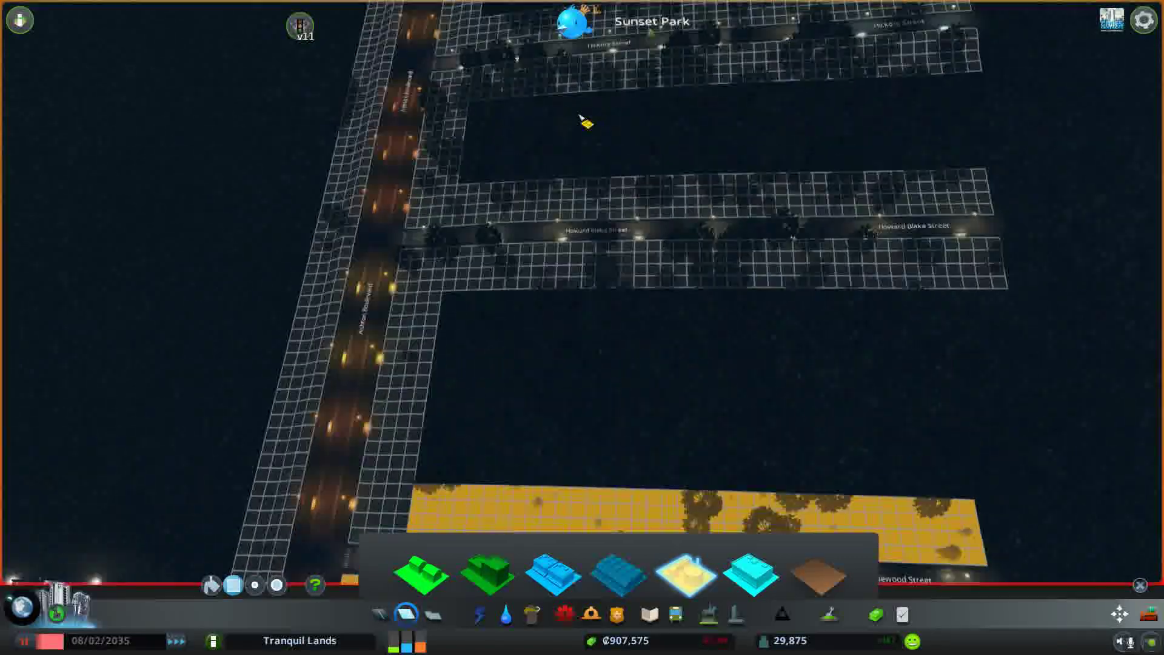
Zone both sides of Howard Blake Street and dezone the stray corner cell
{"action": "left_click_drag", "start_coordinate": [446, 314], "coordinate": [1004, 275]}
{"action": "left_click_drag", "start_coordinate": [453, 235], "coordinate": [989, 205]}
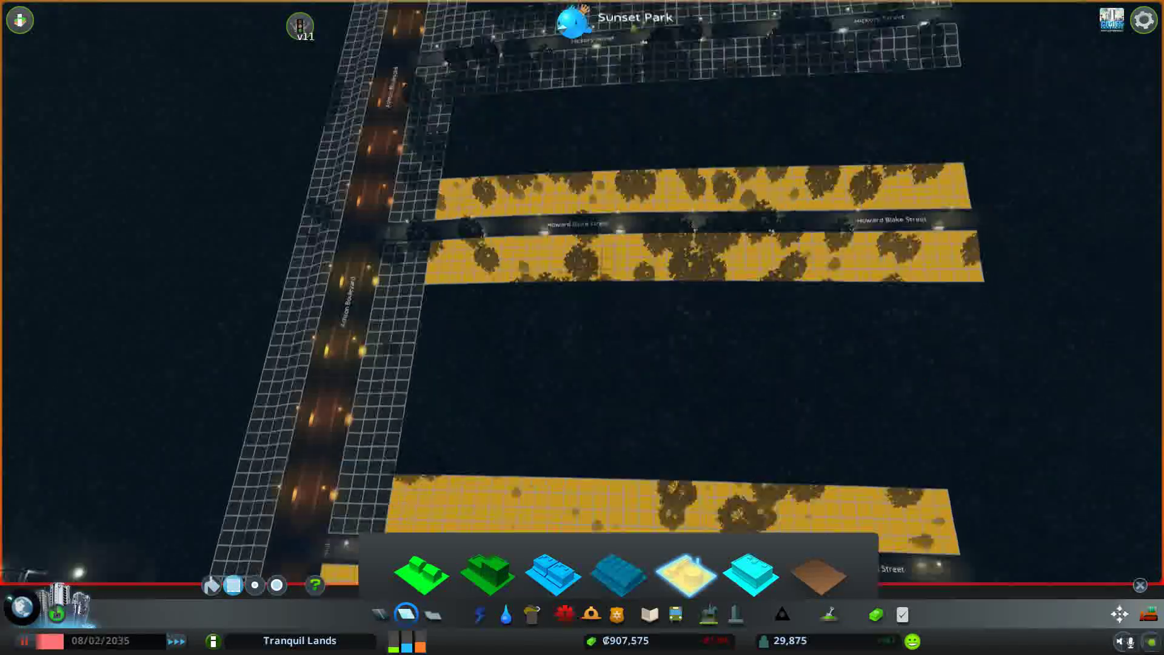
{"action": "key", "text": "s"}
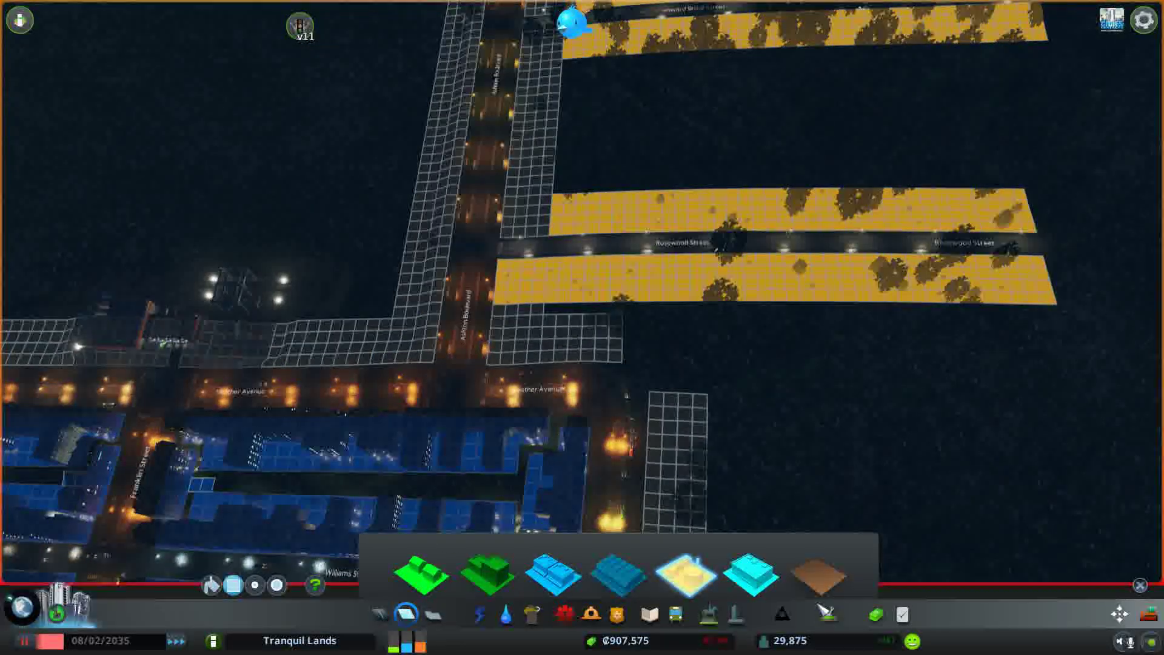
{"action": "left_click", "coordinate": [819, 575]}
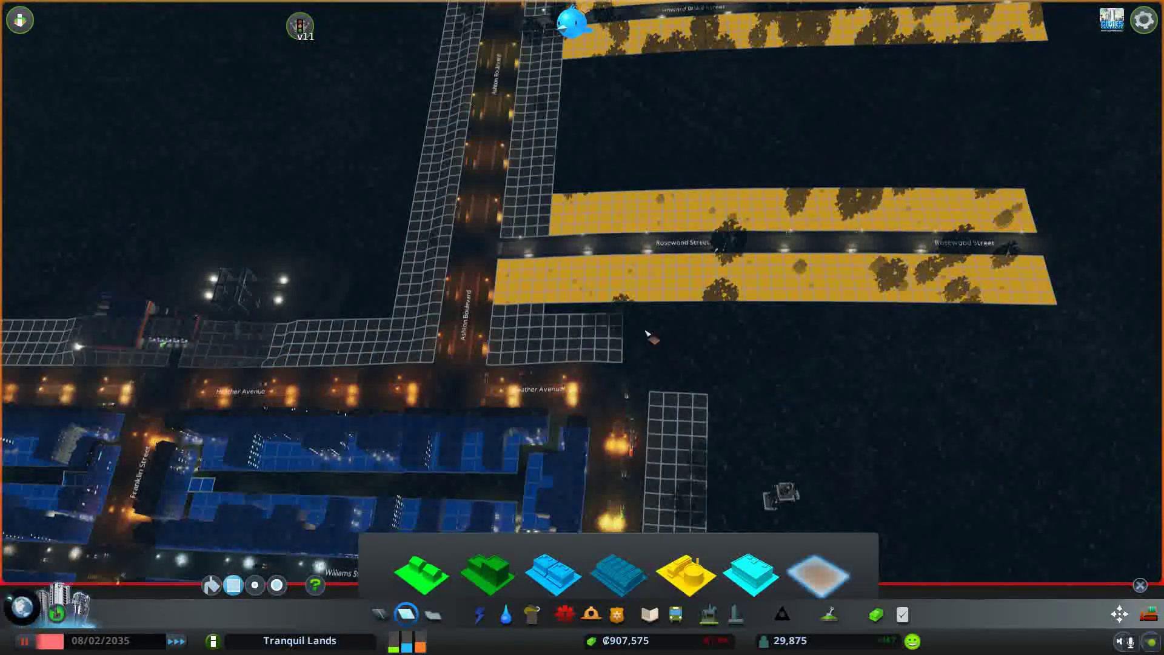
{"action": "left_click", "coordinate": [544, 302]}
Lay water pipes north into Sunset Park and along the upper park street
{"action": "key", "text": "s"}
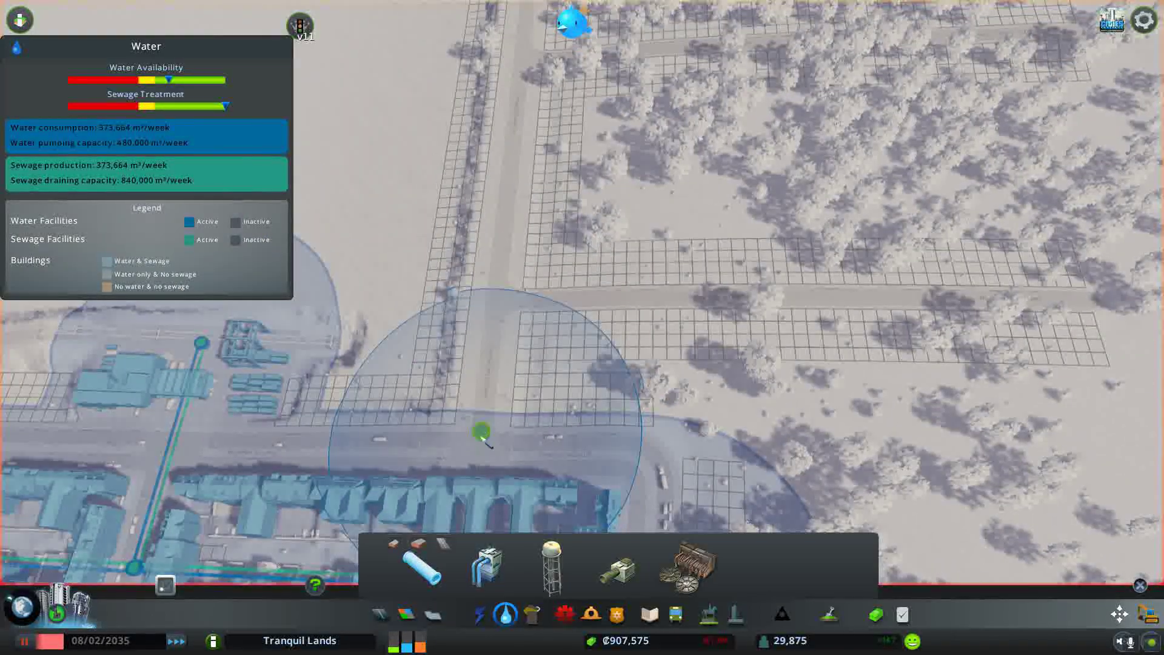
{"action": "key", "text": "s"}
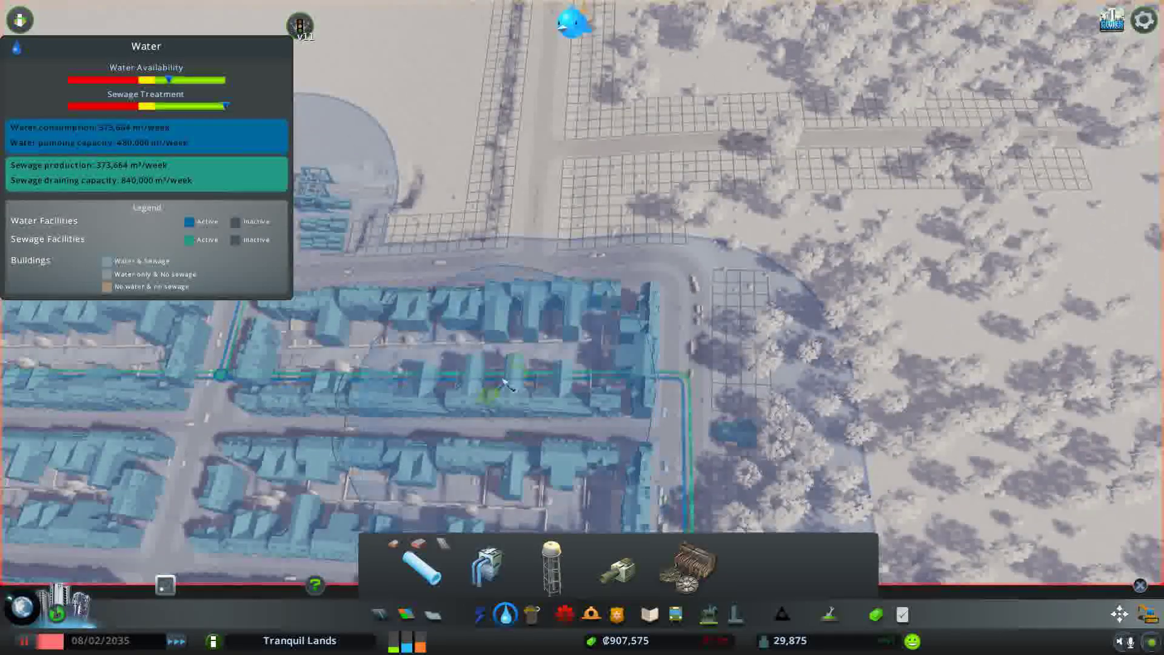
{"action": "left_click", "coordinate": [505, 372]}
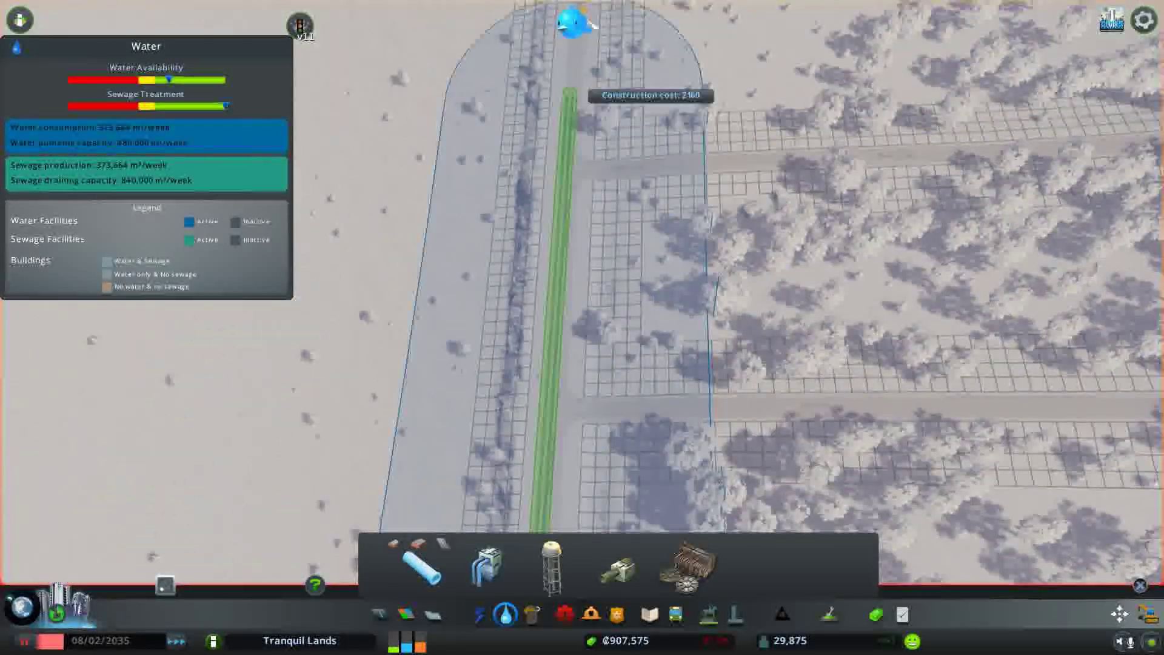
{"action": "right_click", "coordinate": [573, 22]}
{"action": "left_click", "coordinate": [570, 197]}
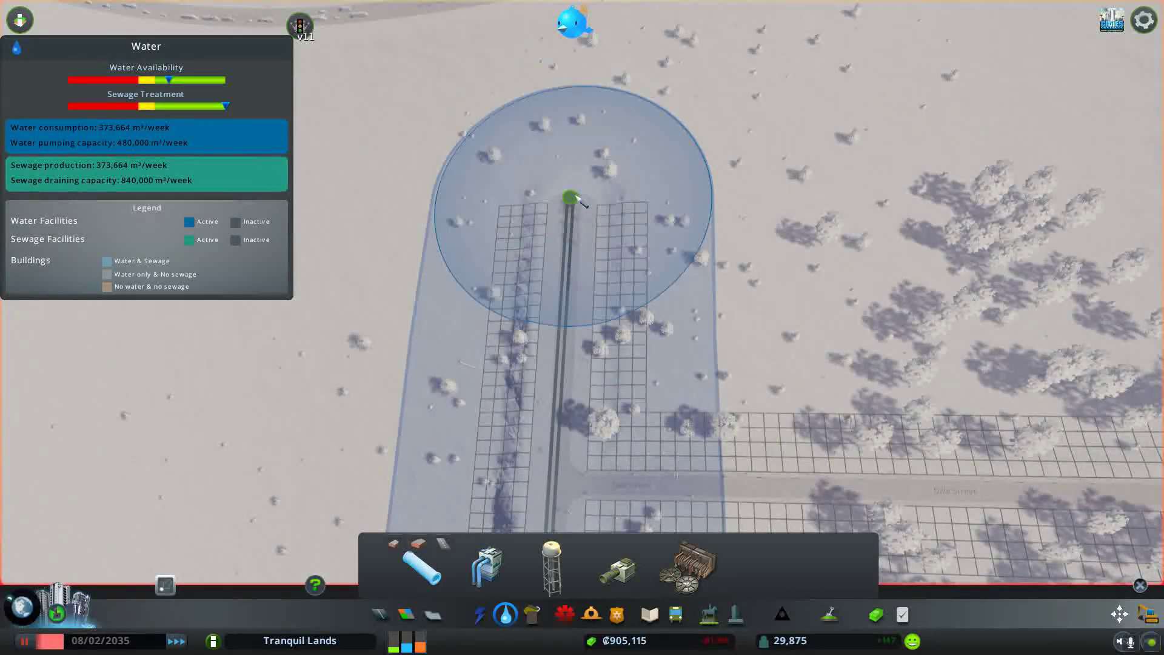
{"action": "left_click", "coordinate": [552, 473]}
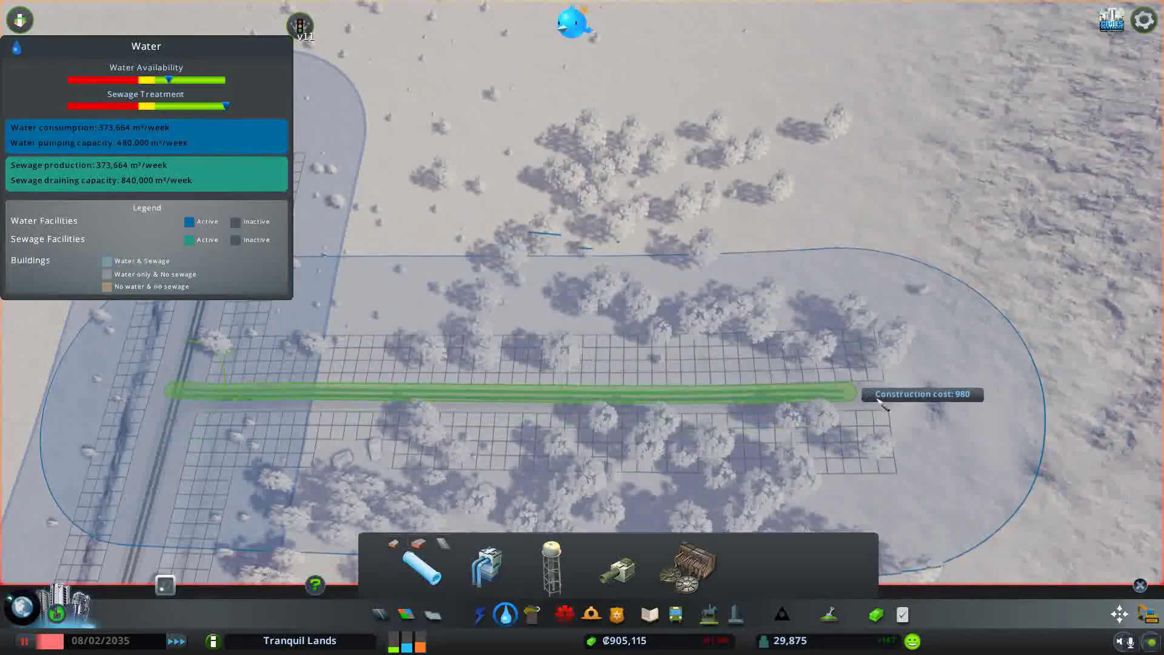
{"action": "left_click", "coordinate": [873, 393]}
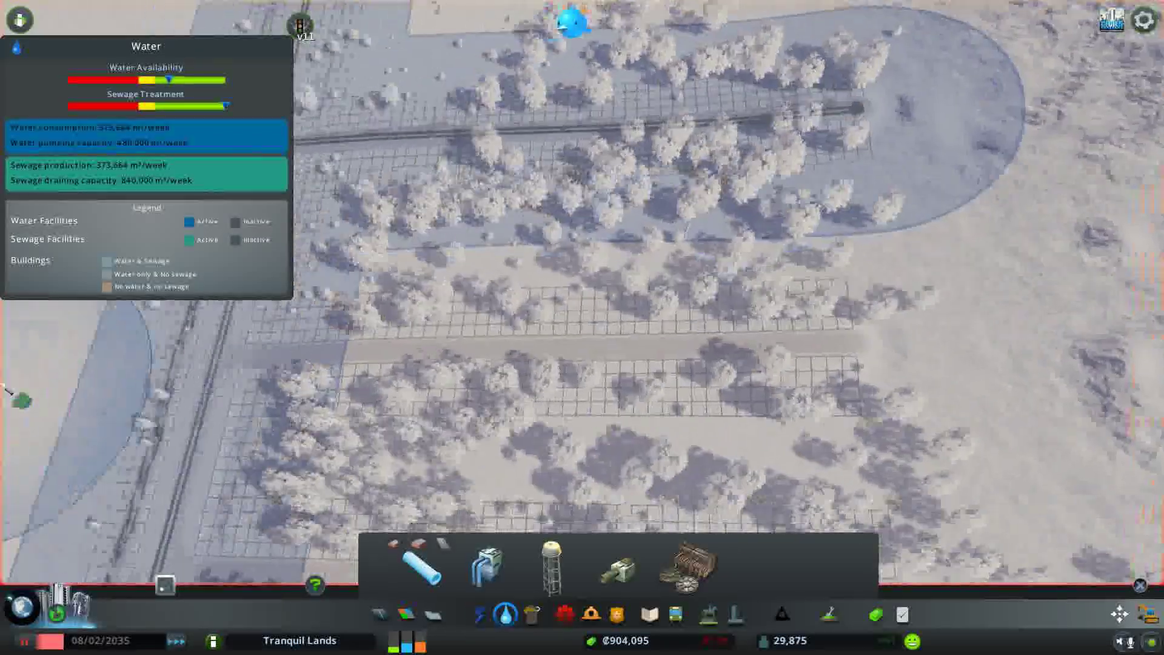
{"action": "scroll", "coordinate": [324, 306], "scroll_direction": "up", "scroll_amount": 2}
Run water pipes along the middle, lower and southern Sunset Park streets
{"action": "left_click", "coordinate": [314, 329]}
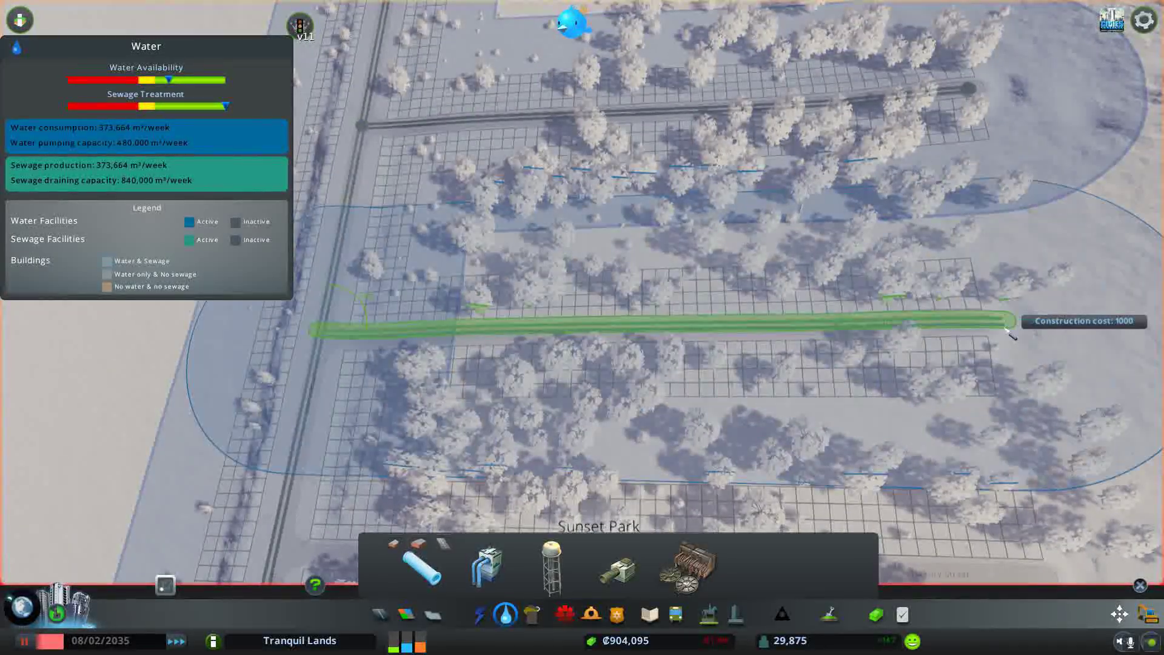
{"action": "left_click", "coordinate": [1010, 323]}
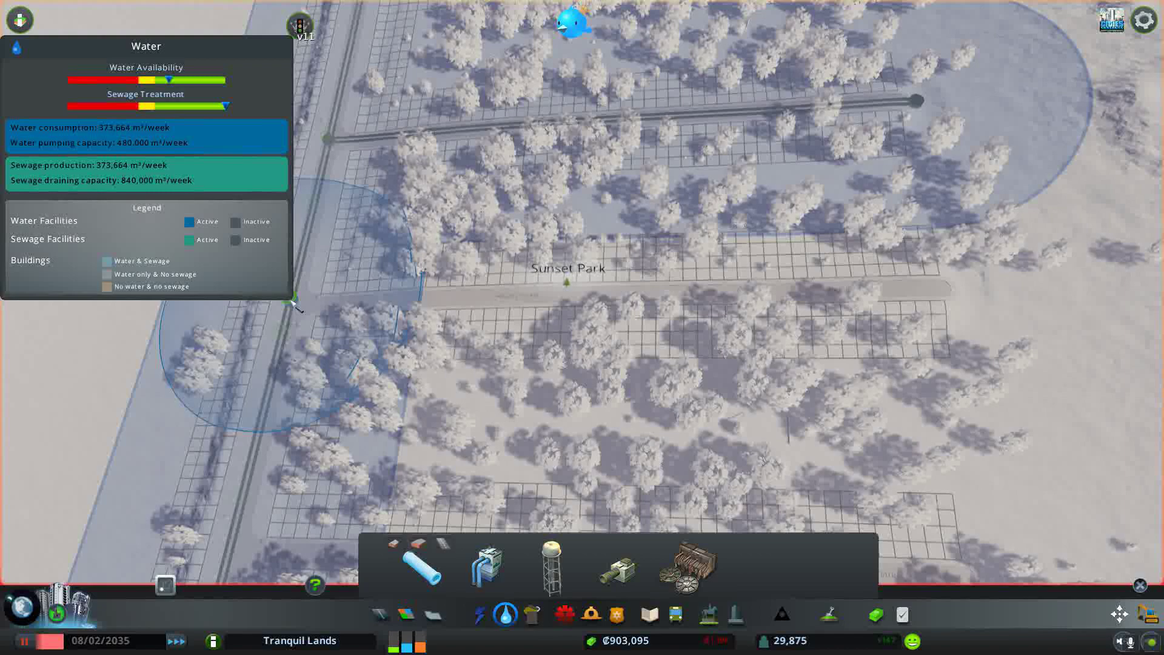
{"action": "left_click", "coordinate": [287, 298]}
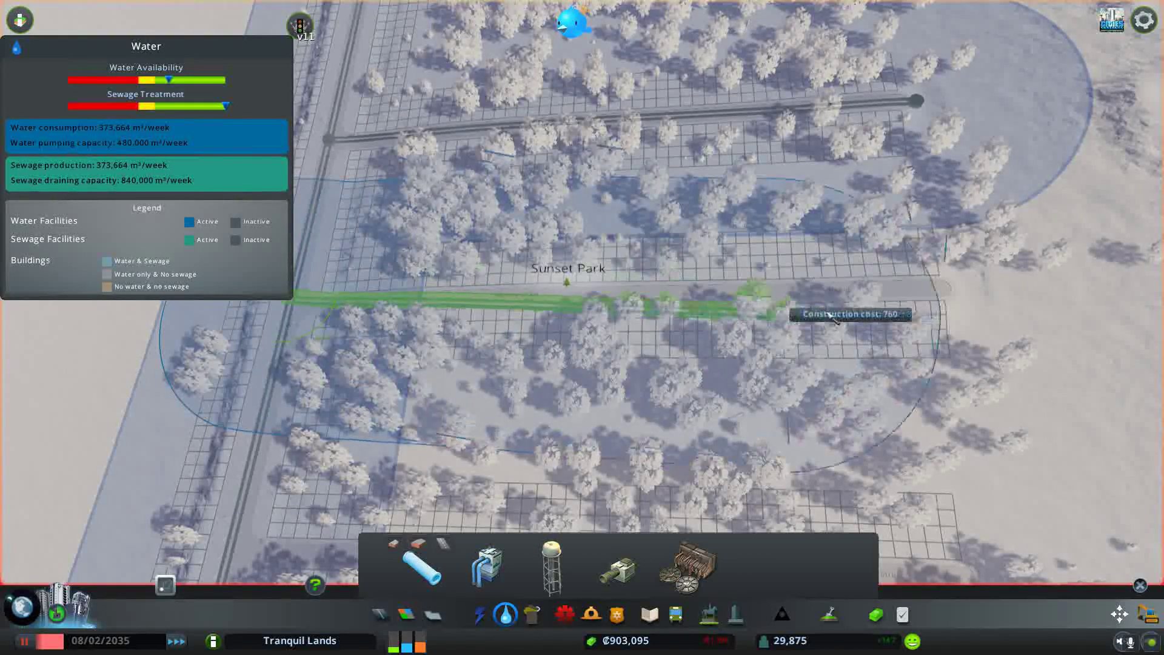
{"action": "left_click", "coordinate": [932, 293]}
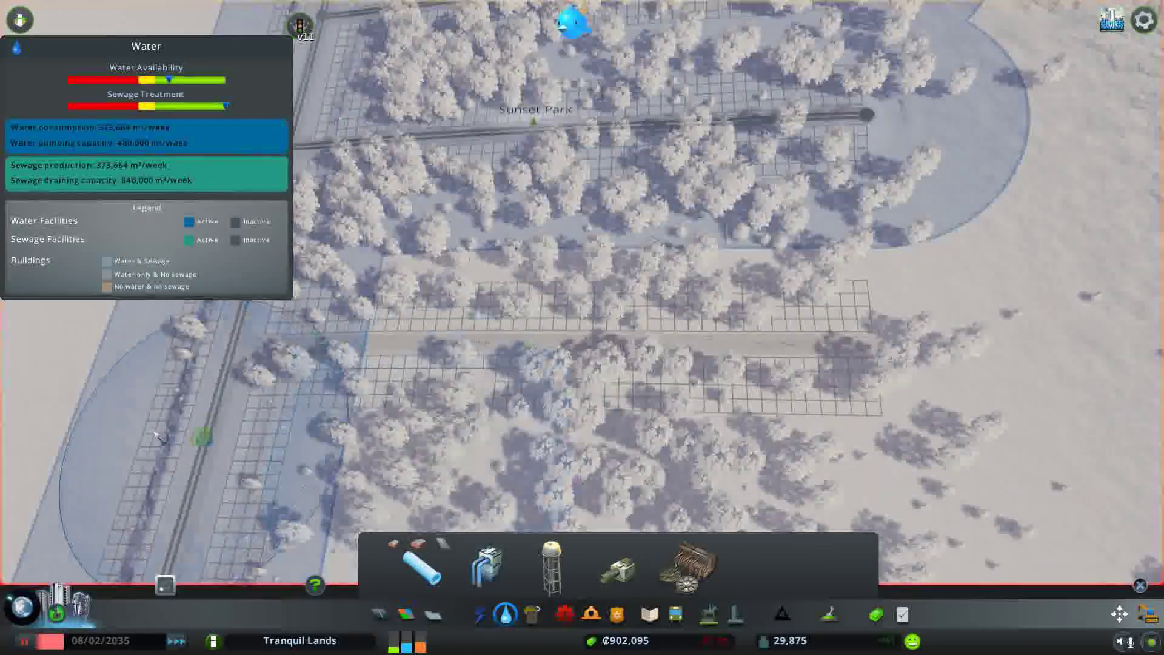
{"action": "left_click", "coordinate": [234, 340]}
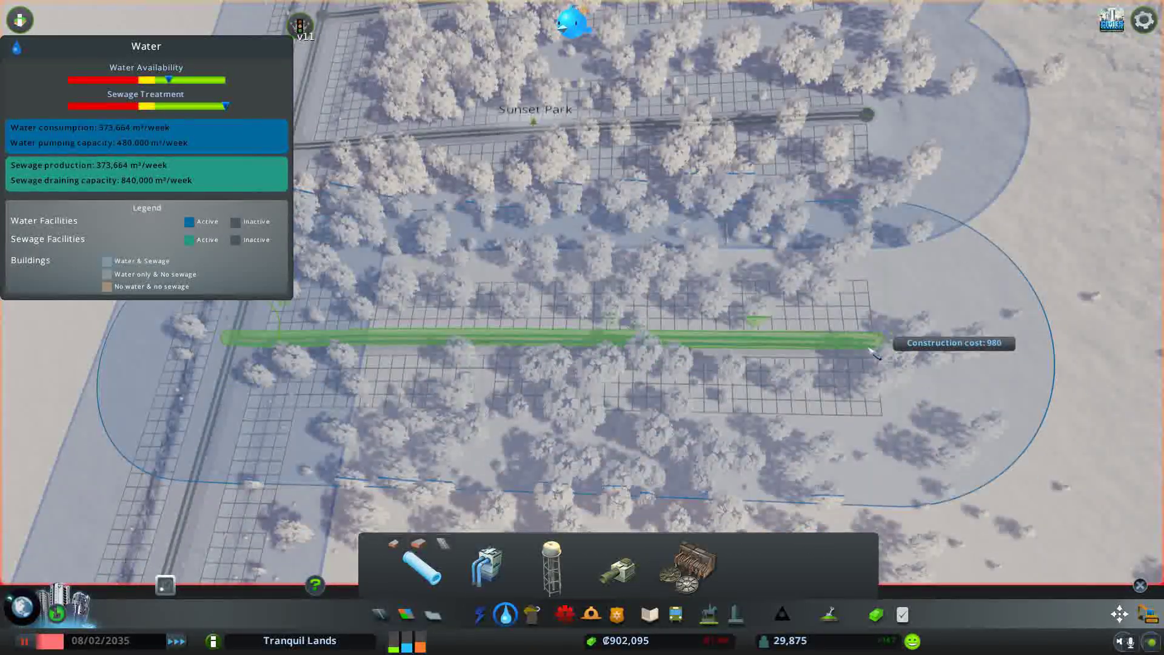
{"action": "left_click", "coordinate": [873, 341]}
{"action": "key", "text": "s"}
{"action": "left_click", "coordinate": [159, 418]}
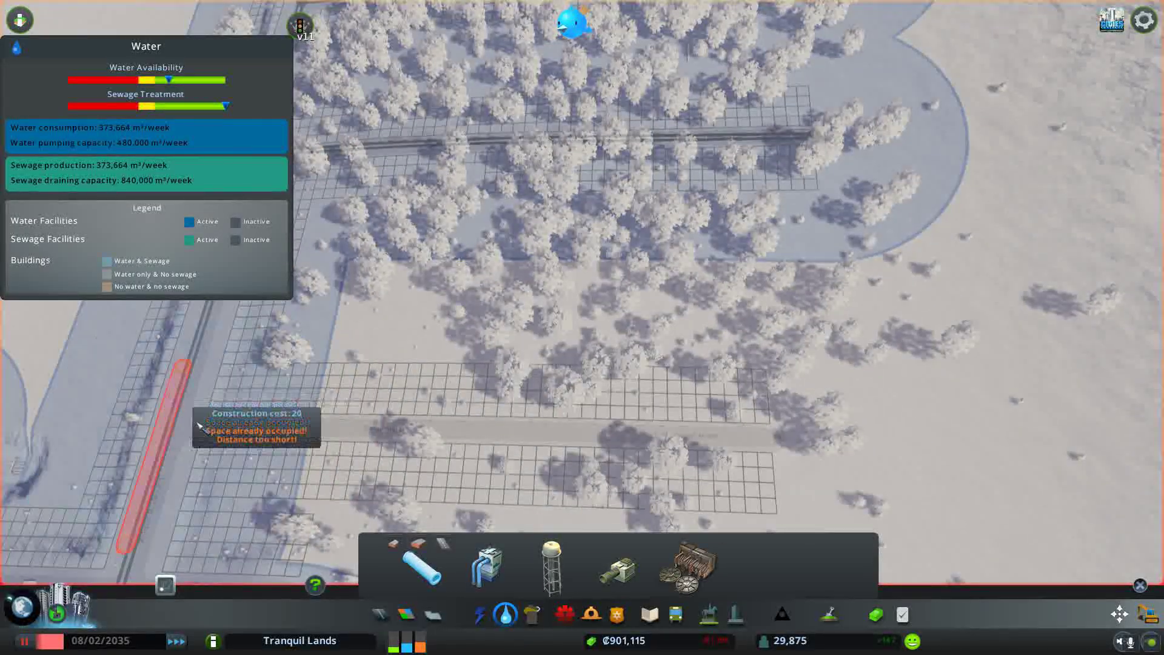
{"action": "left_click", "coordinate": [785, 434]}
{"action": "scroll", "coordinate": [618, 463], "scroll_direction": "down", "scroll_amount": 3}
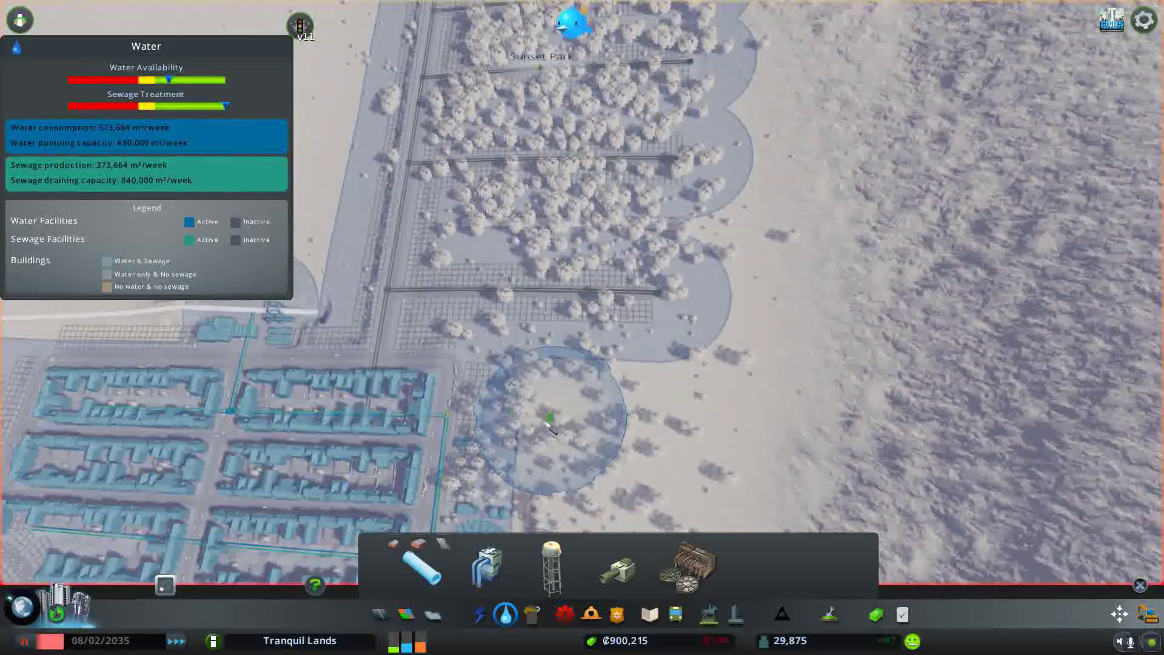
{"action": "scroll", "coordinate": [557, 425], "scroll_direction": "up", "scroll_amount": 3}
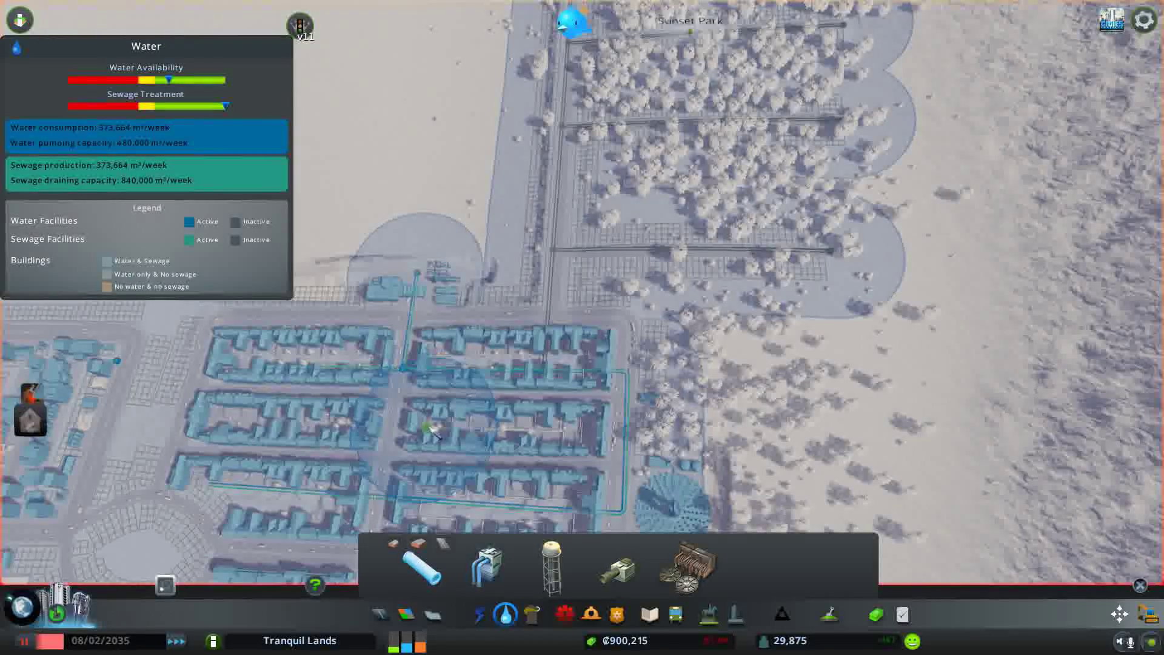
Swap the Water view for Electricity, unpause the game, and dismiss the garbage warning
{"action": "left_click", "coordinate": [507, 615]}
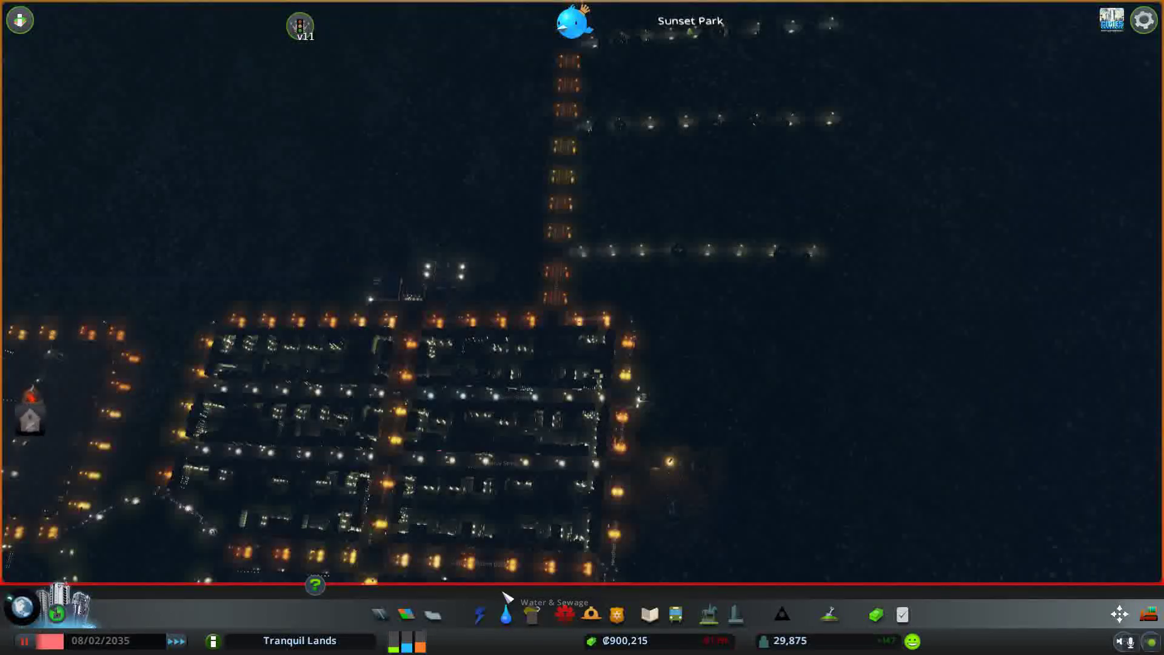
{"action": "left_click", "coordinate": [482, 615]}
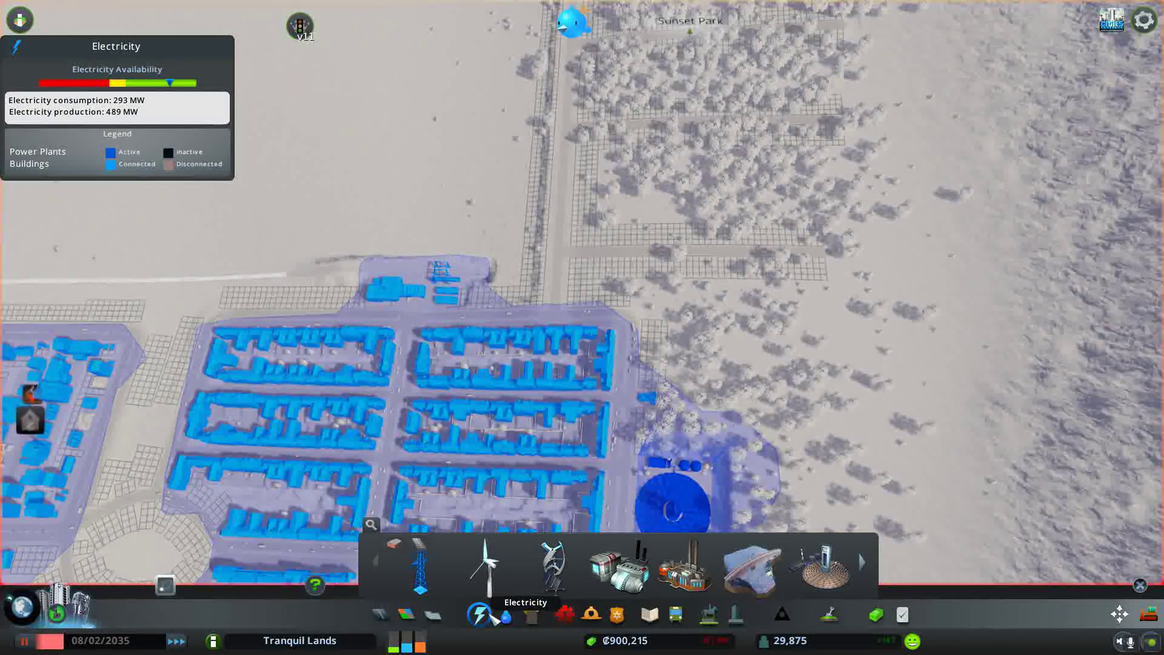
{"action": "left_click", "coordinate": [27, 641]}
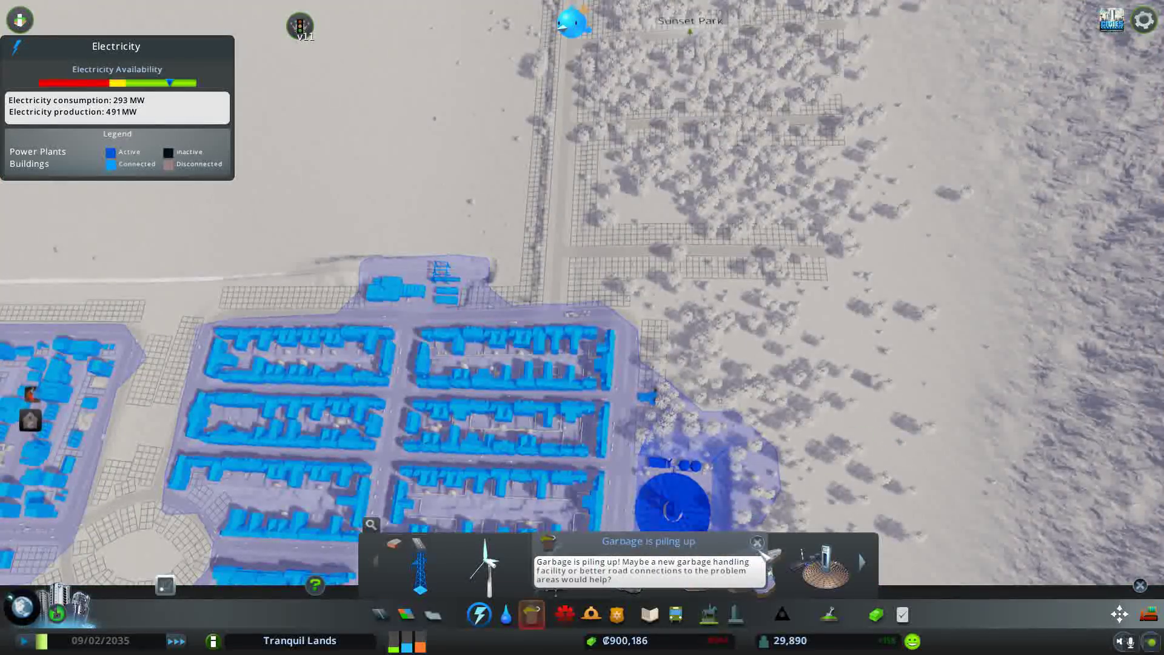
{"action": "left_click", "coordinate": [759, 544]}
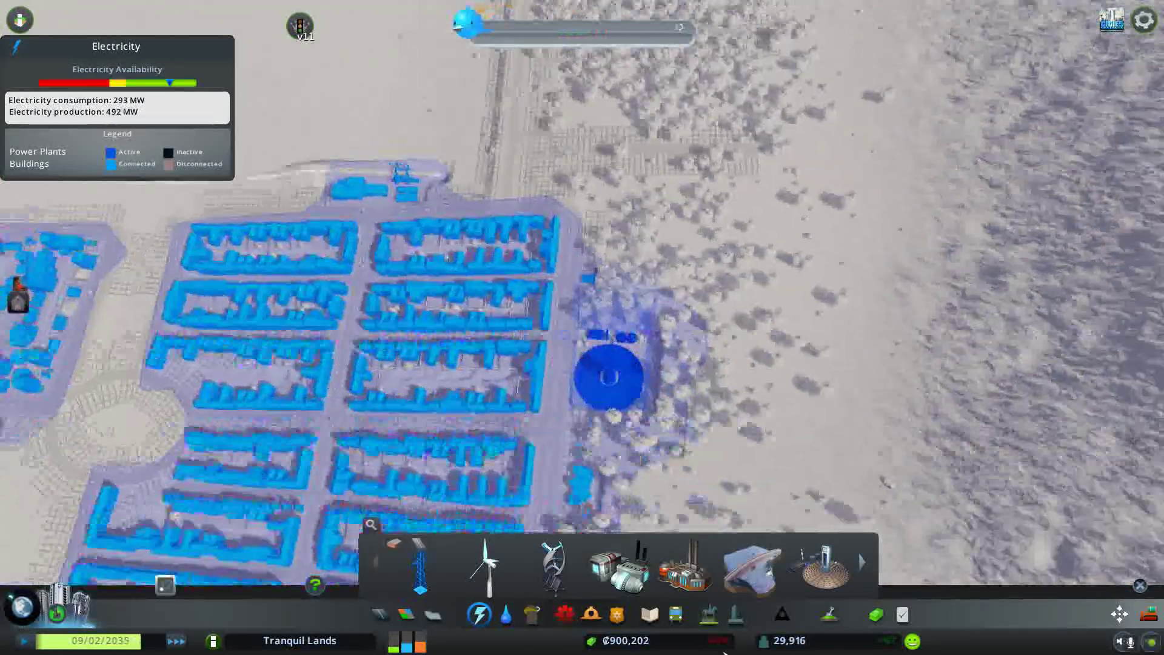
{"action": "key", "text": "w"}
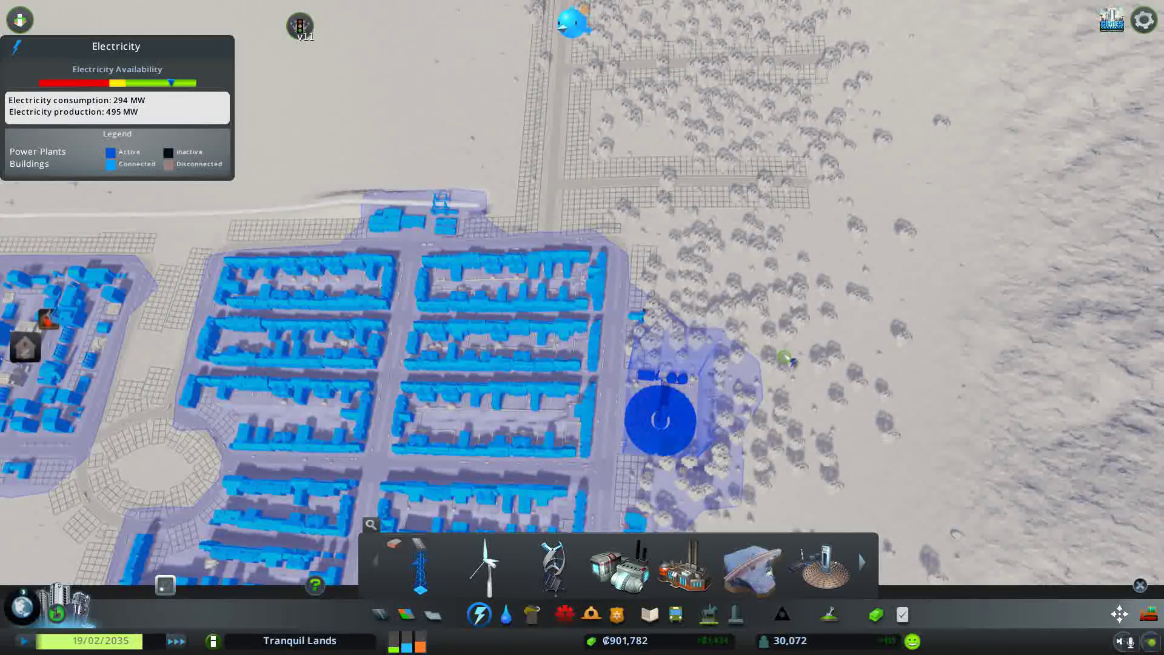
Bring up the Traffic Routes overlay with its junction controls
{"action": "left_click", "coordinate": [23, 21]}
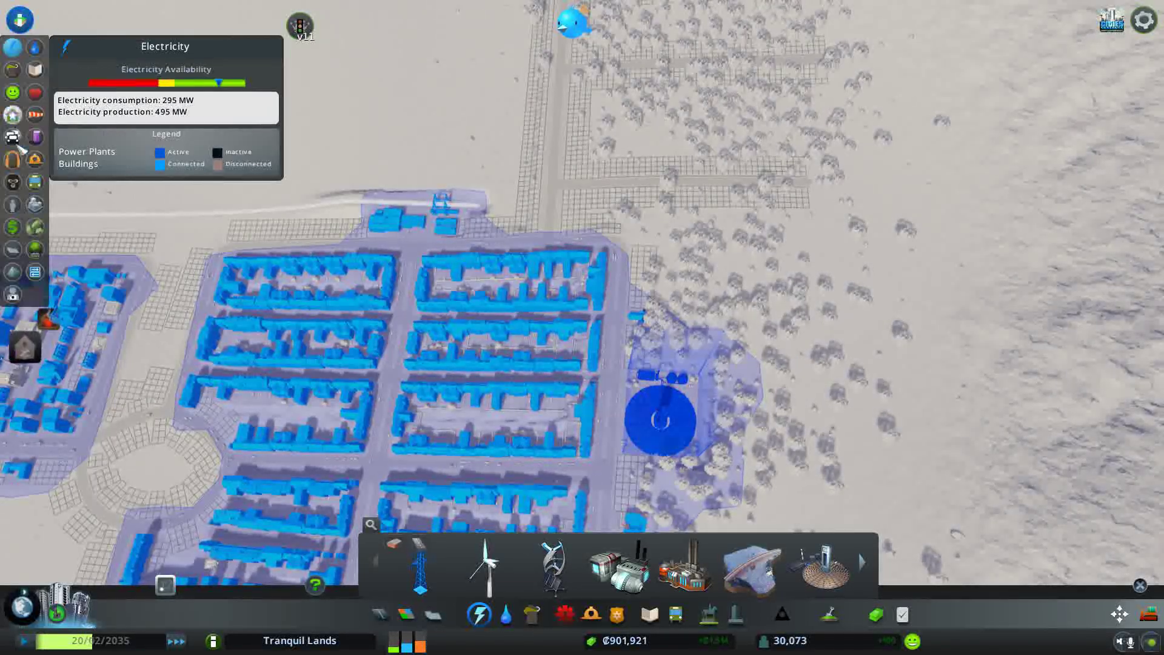
{"action": "left_click", "coordinate": [35, 271]}
{"action": "left_click", "coordinate": [171, 72]}
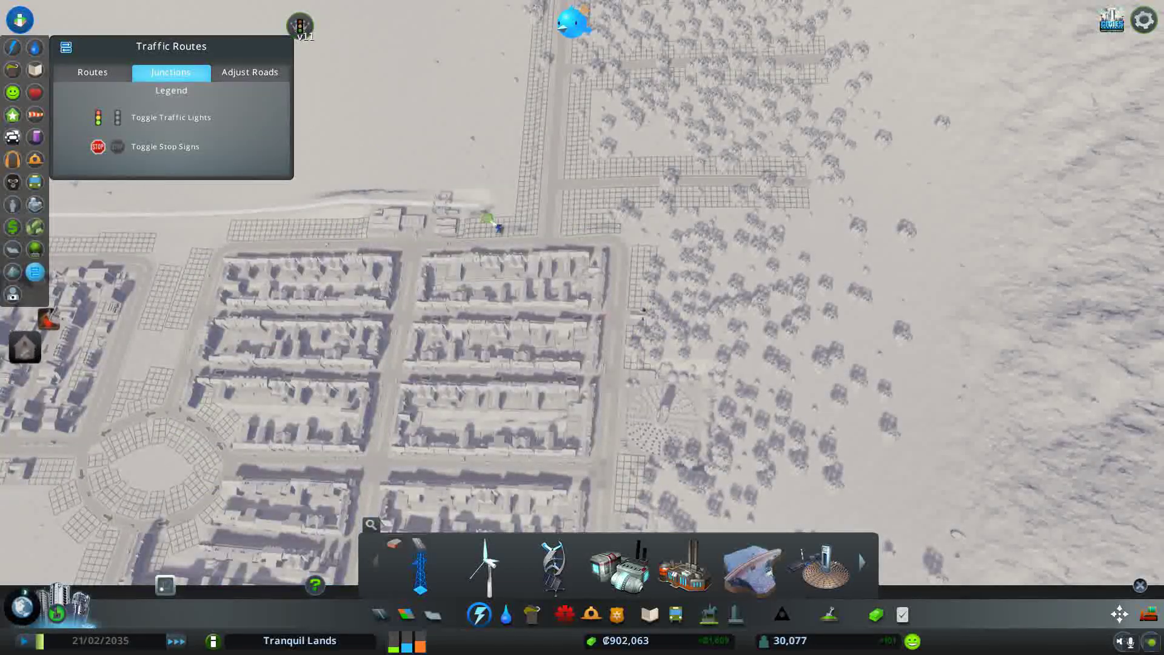
{"action": "scroll", "coordinate": [497, 241], "scroll_direction": "up", "scroll_amount": 5}
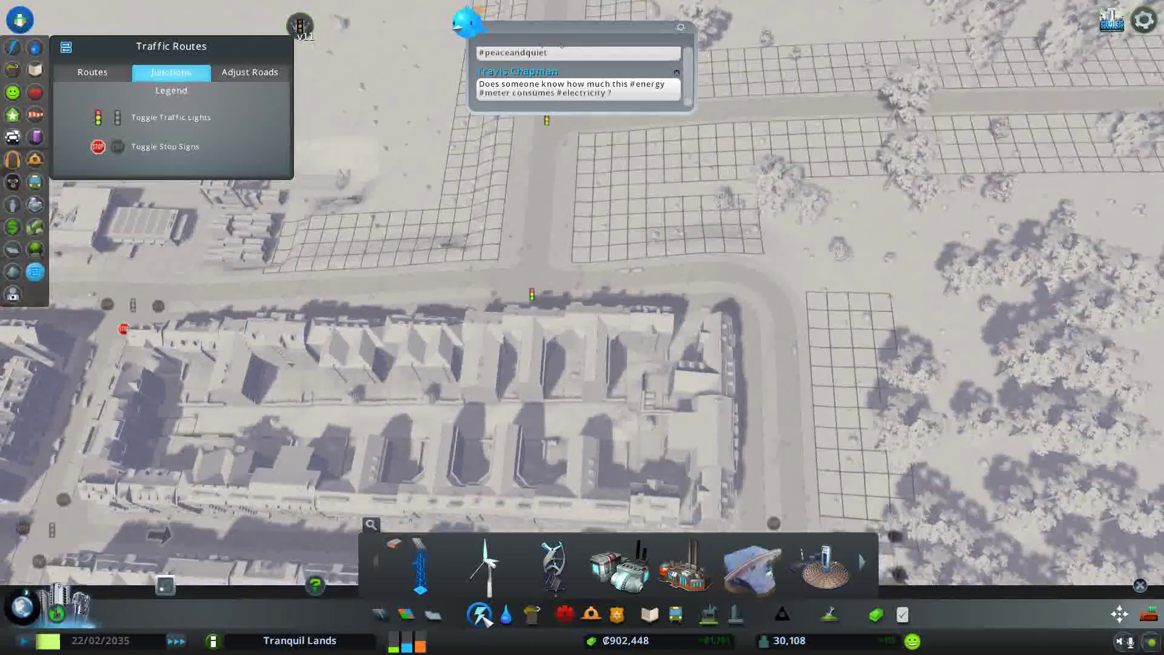
{"action": "key", "text": "Escape"}
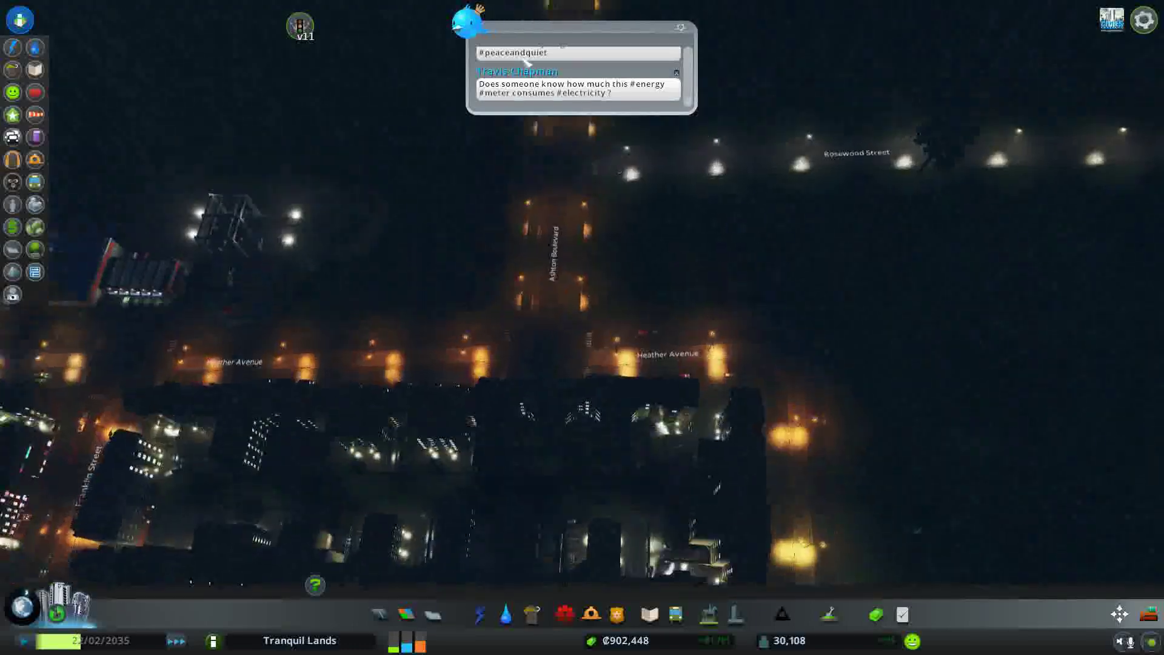
{"action": "left_click", "coordinate": [37, 273]}
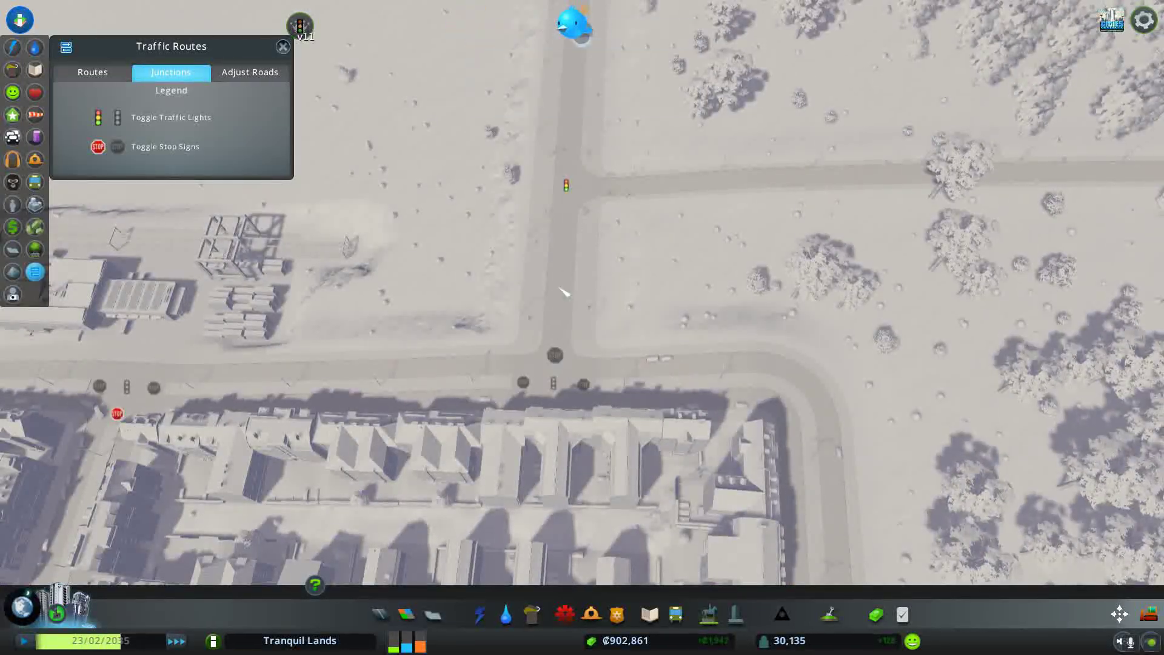
Replace the upper junction's traffic lights with stop signs, checking junctions northward
{"action": "left_click", "coordinate": [566, 186]}
{"action": "key", "text": "w"}
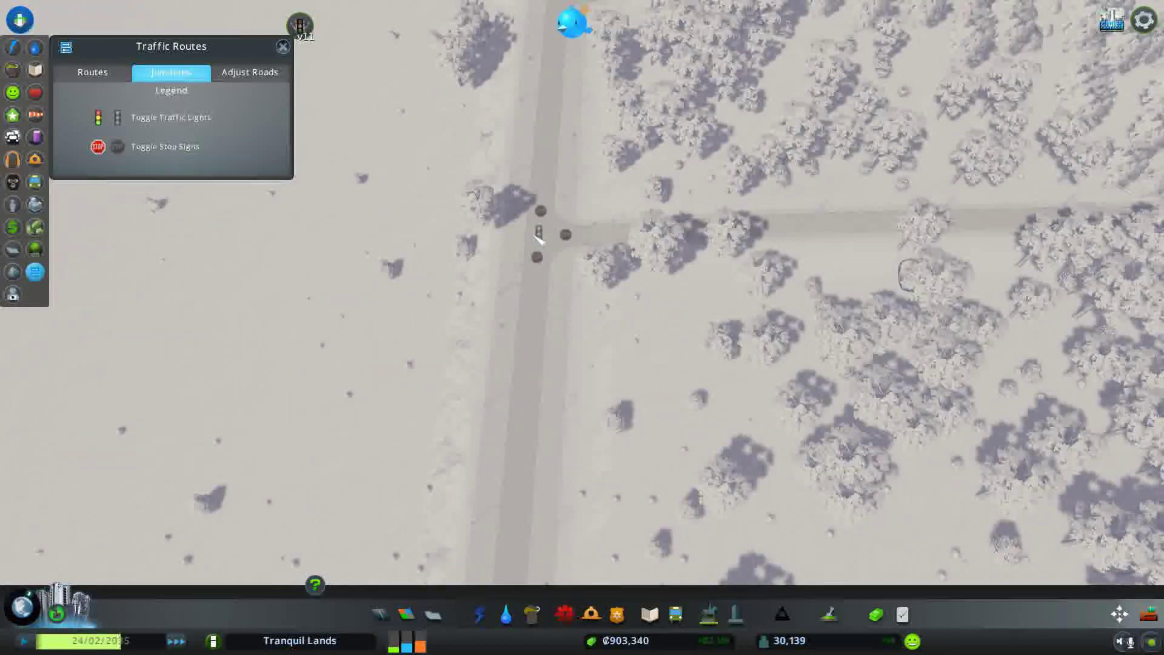
{"action": "key", "text": "w"}
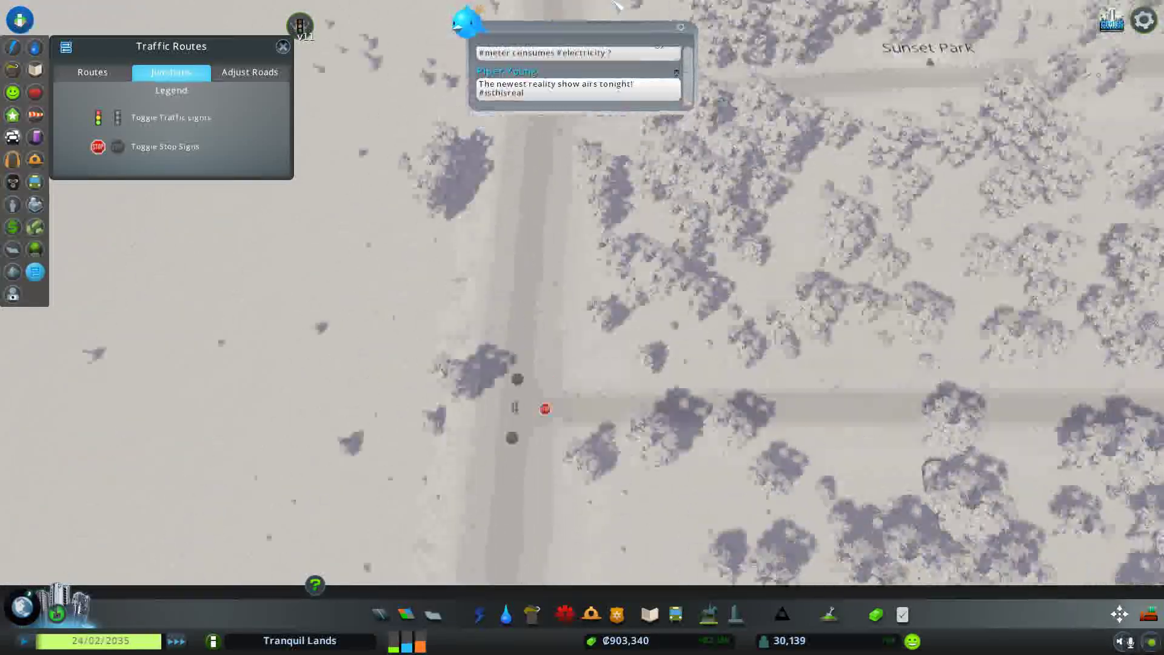
{"action": "key", "text": "w"}
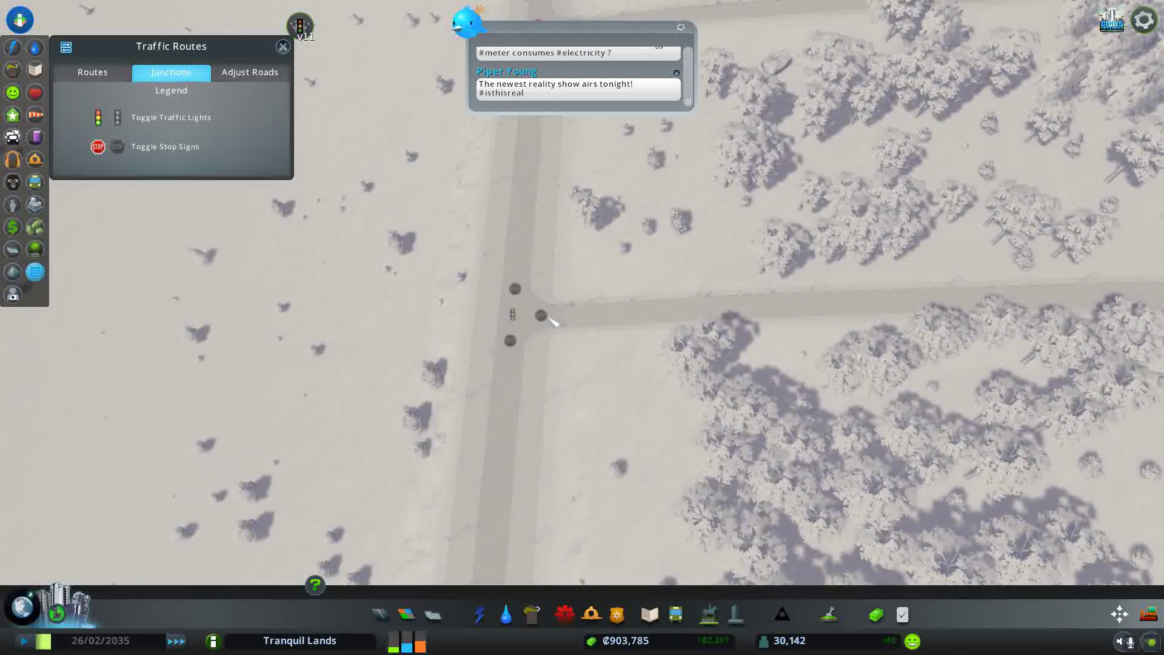
{"action": "key", "text": "w"}
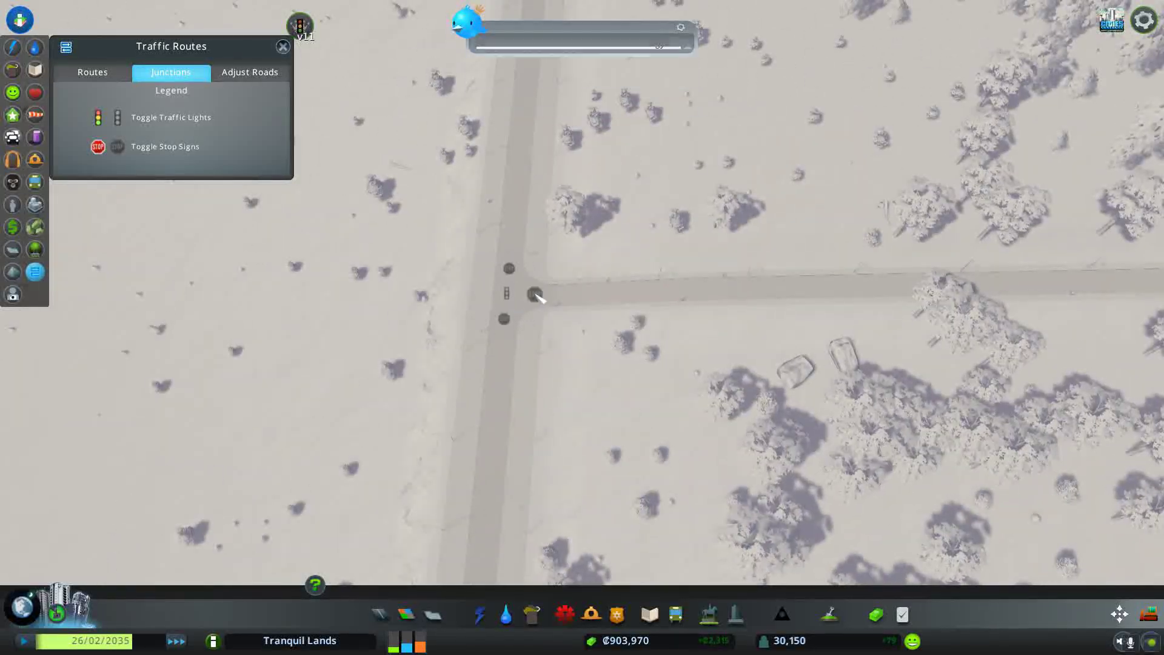
{"action": "key", "text": "w"}
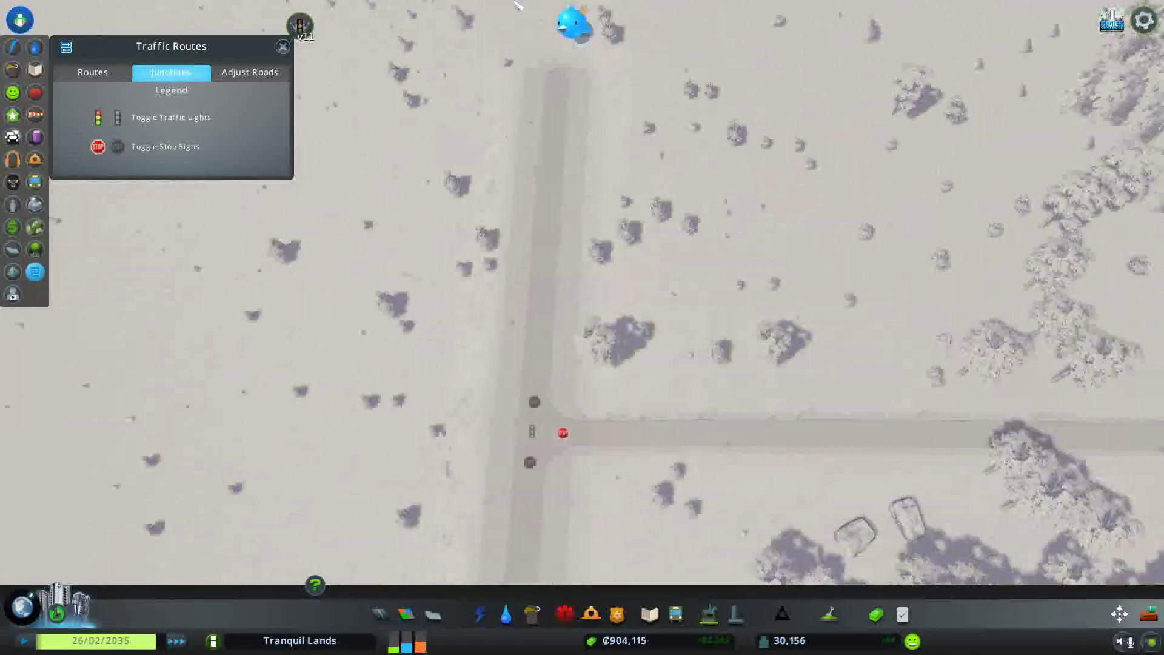
{"action": "key", "text": "s"}
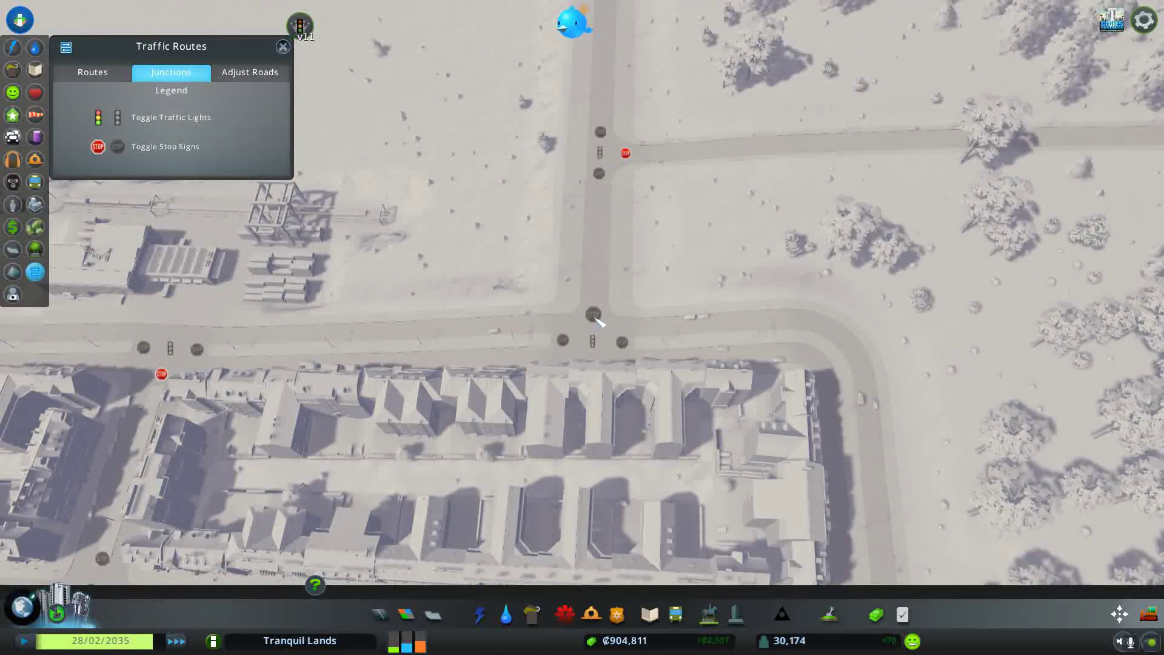
{"action": "scroll", "coordinate": [708, 251], "scroll_direction": "down", "scroll_amount": 3}
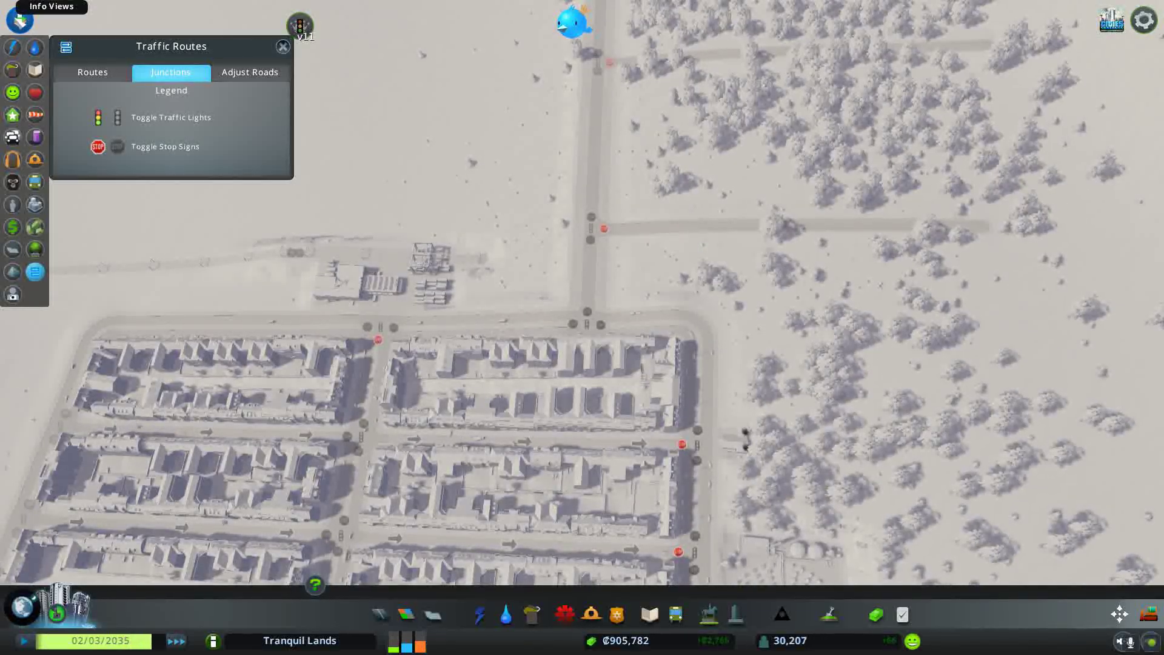
Close the junction view, survey the night city, and show the Natural Resources map
{"action": "left_click", "coordinate": [19, 18]}
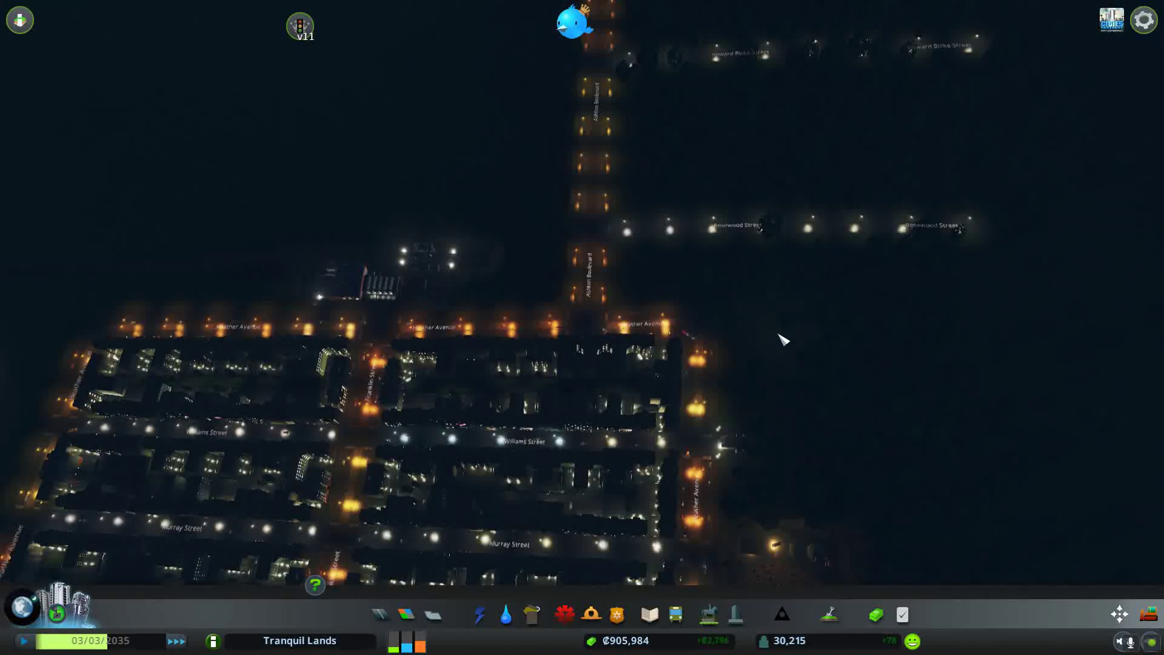
{"action": "scroll", "coordinate": [781, 339], "scroll_direction": "down", "scroll_amount": 2}
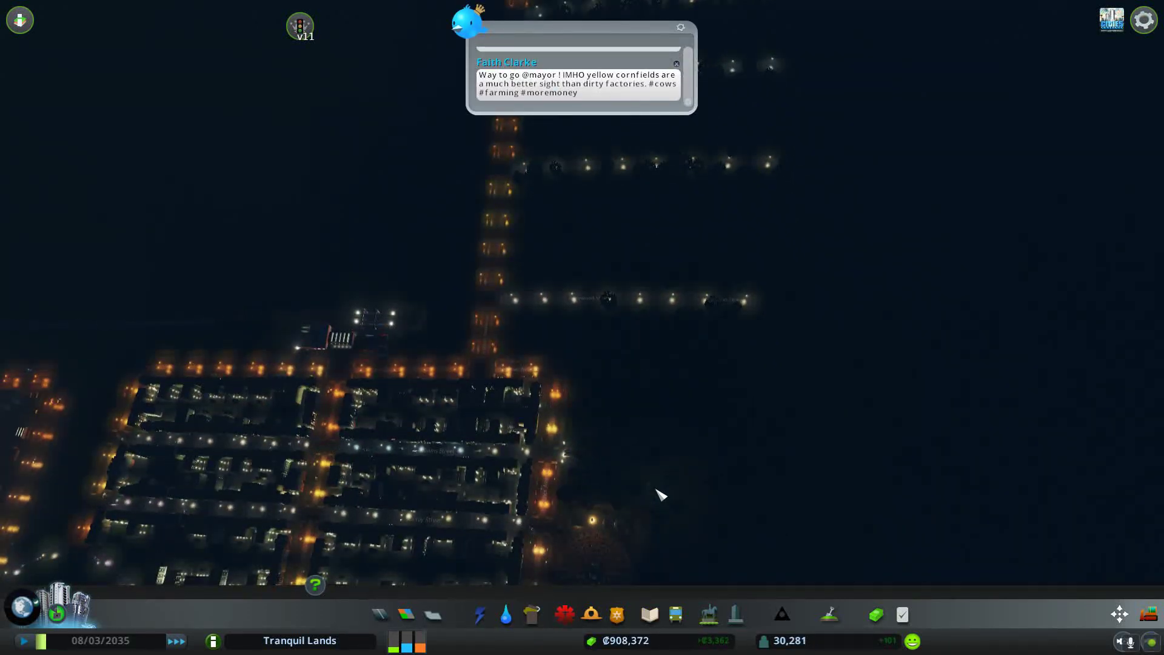
{"action": "key", "text": "a"}
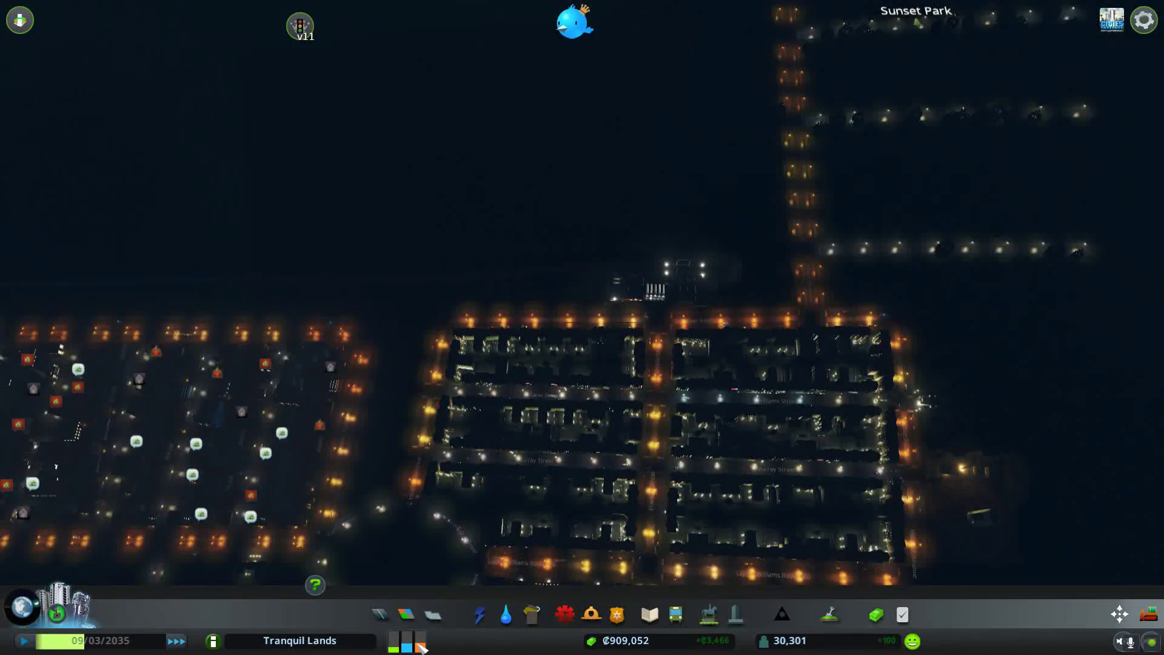
{"action": "mouse_move", "coordinate": [406, 646]}
{"action": "key", "text": "s"}
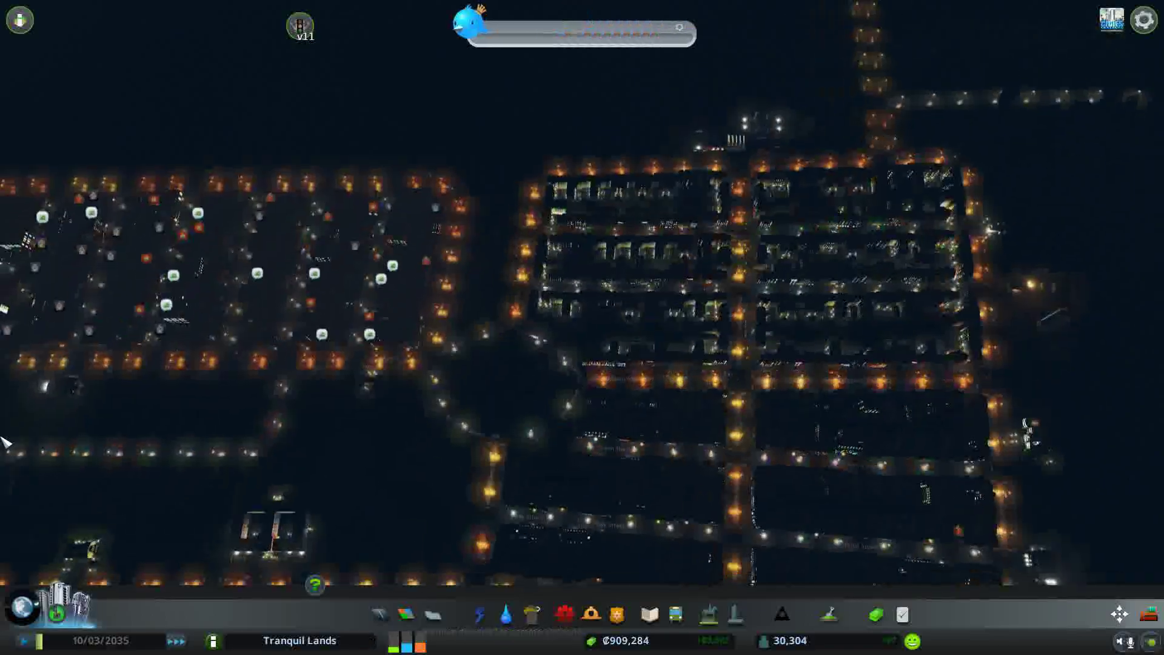
{"action": "key", "text": "a"}
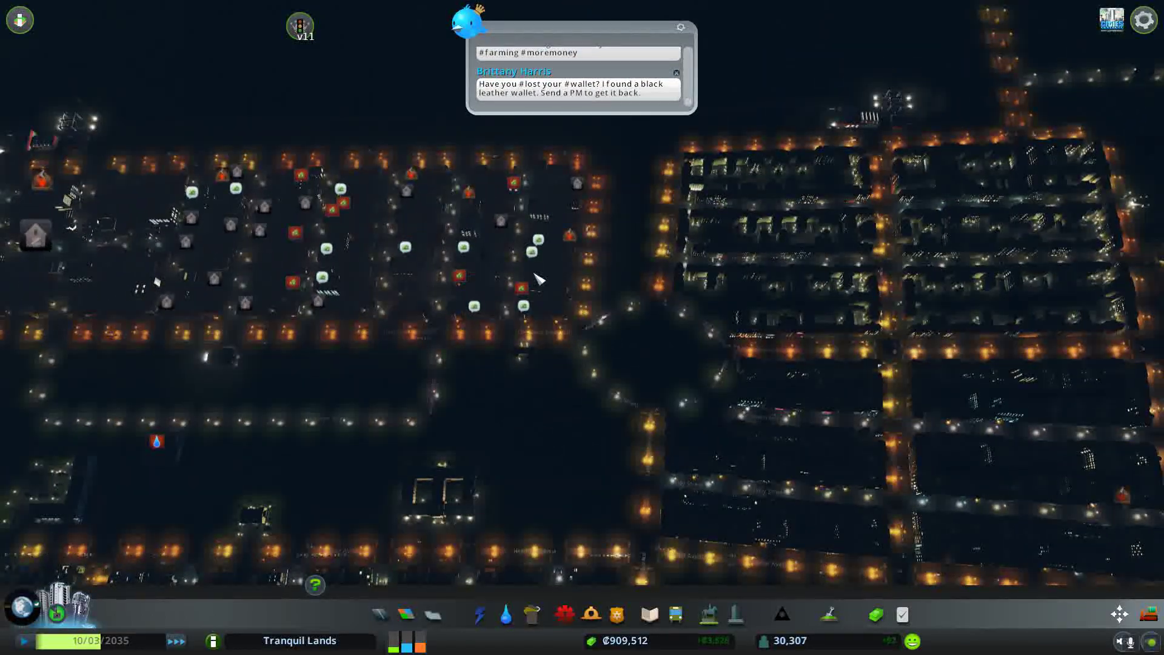
{"action": "key", "text": "w"}
{"action": "key", "text": "d"}
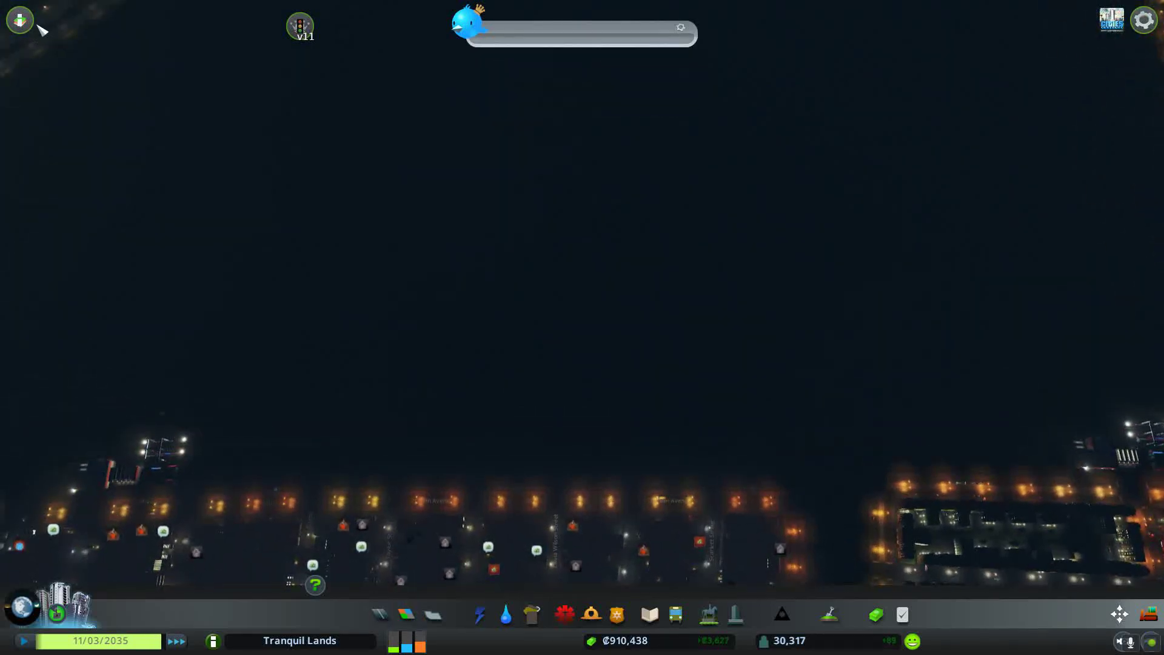
{"action": "left_click", "coordinate": [19, 19]}
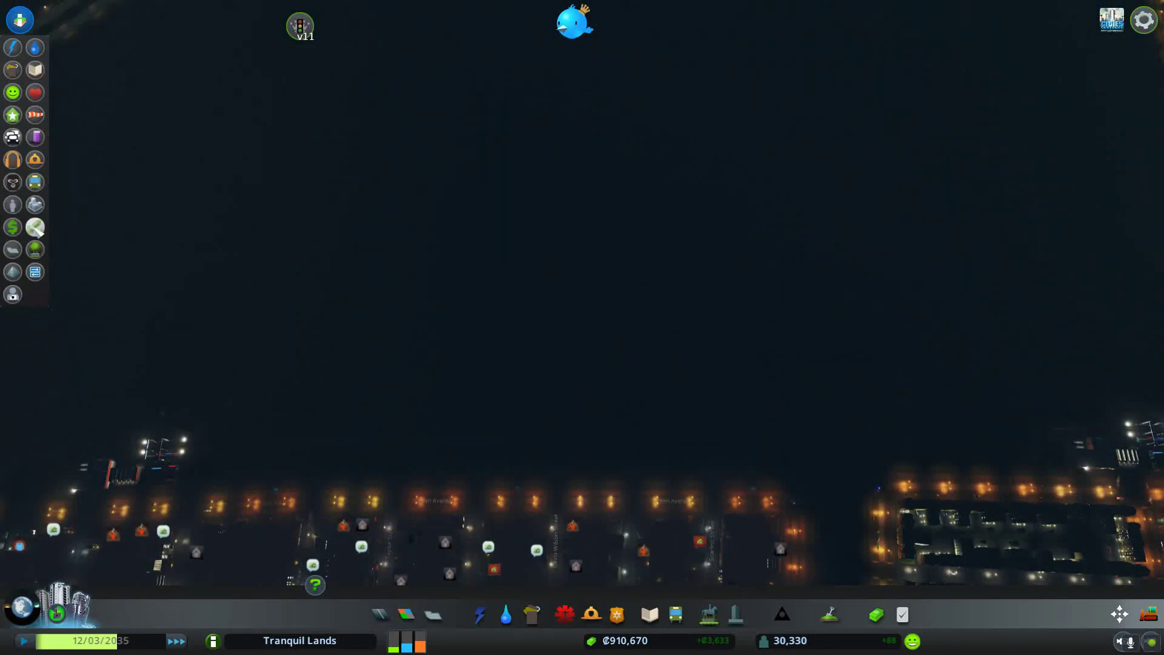
{"action": "left_click", "coordinate": [34, 227]}
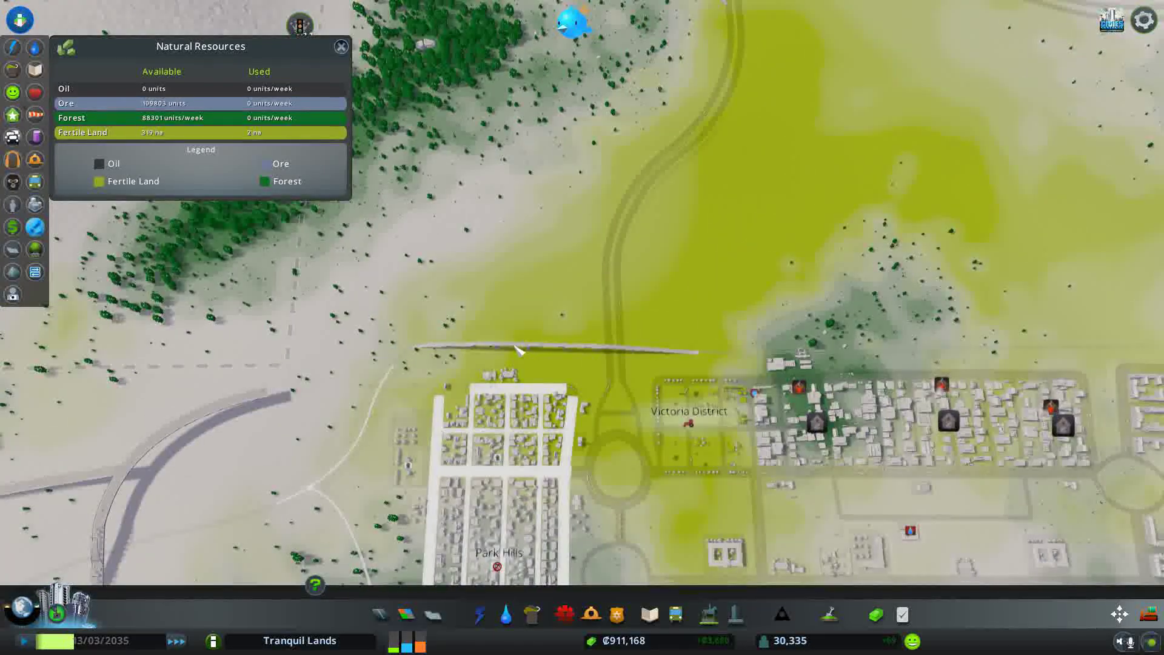
Pan east to the Sunset Park forest and open the Districts tool
{"action": "key", "text": "d"}
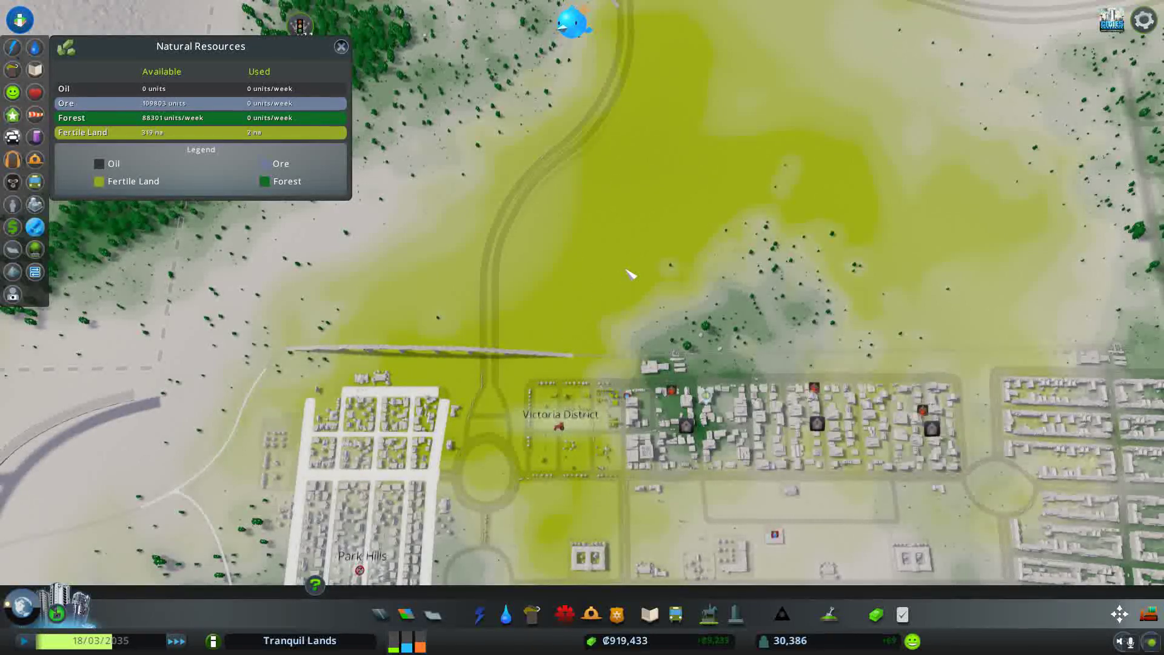
{"action": "key", "text": "d"}
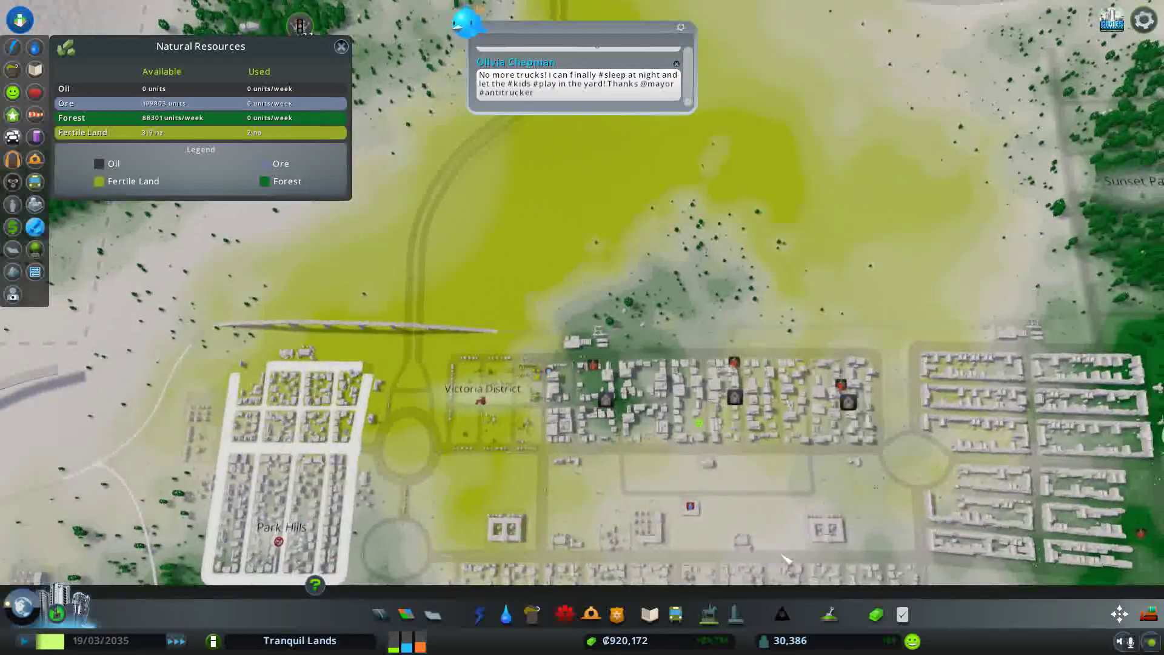
{"action": "key", "text": "d"}
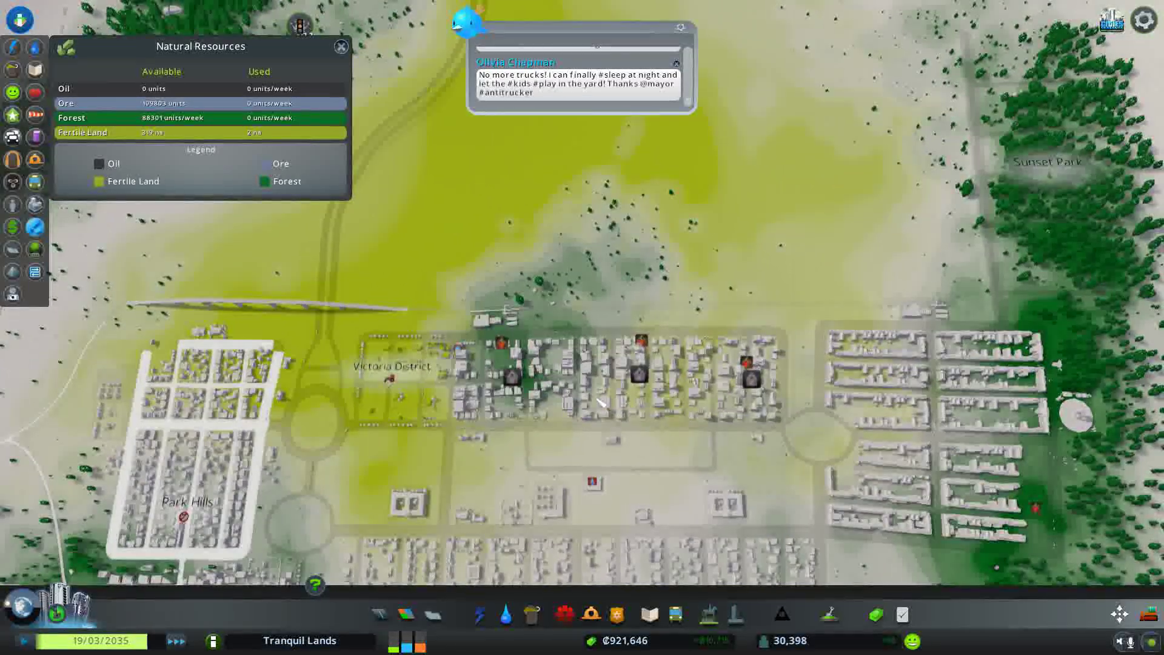
{"action": "key", "text": "d"}
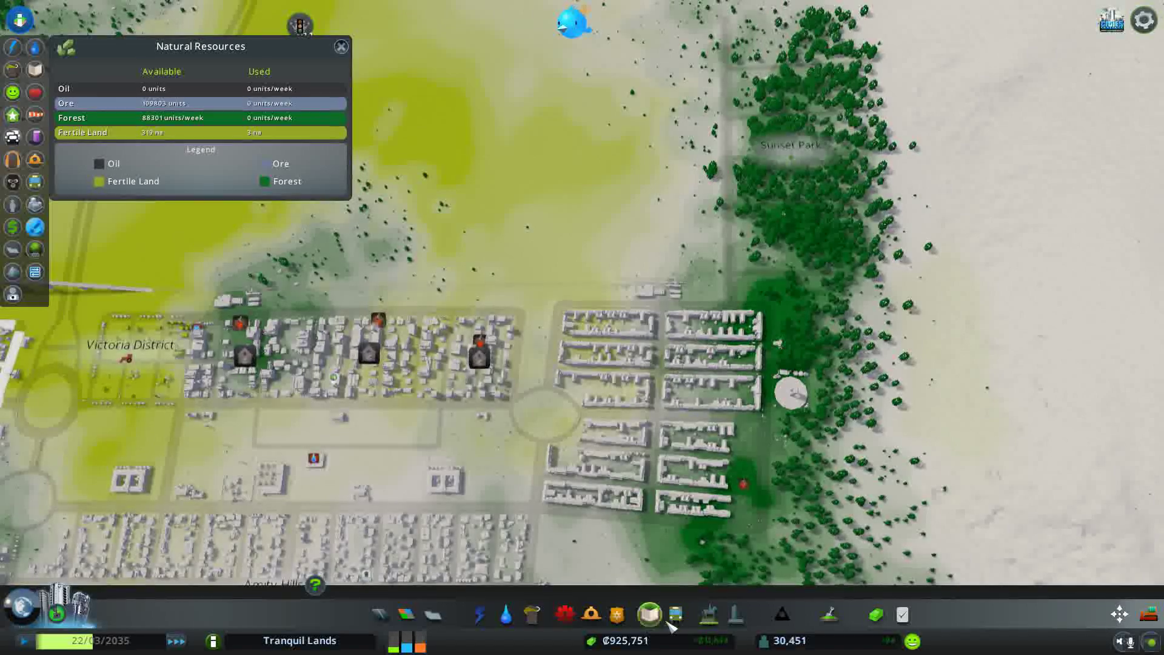
{"action": "left_click", "coordinate": [433, 615]}
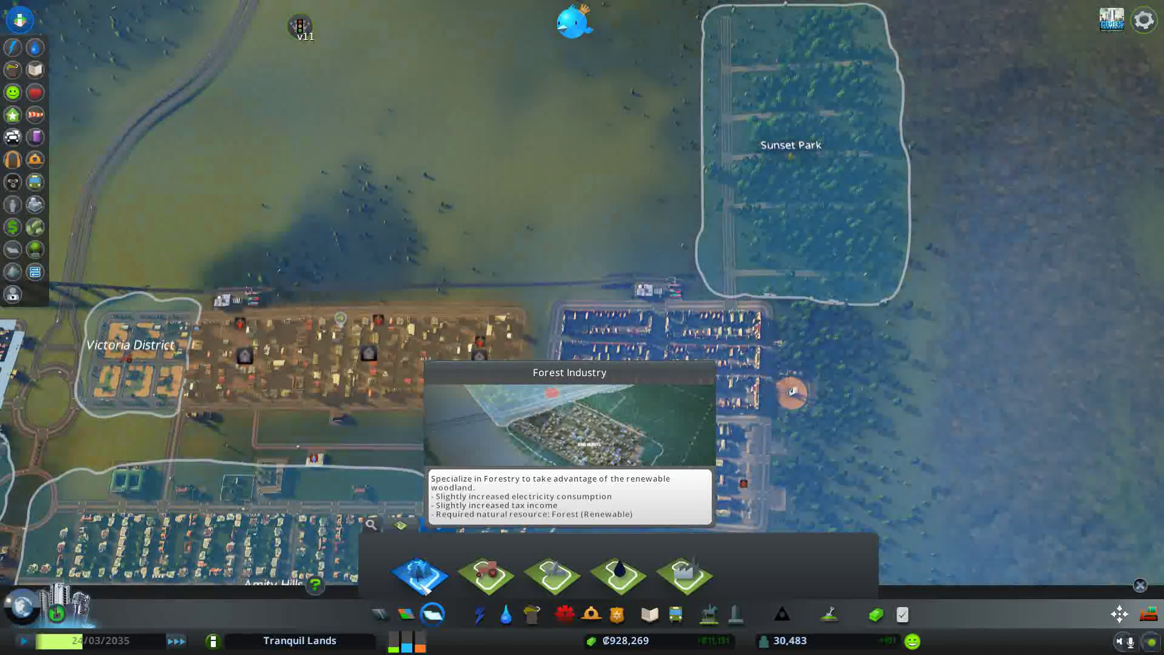
Switch to district painting, check zone colours under Zoning, then close the zoning tools
{"action": "left_click", "coordinate": [401, 525]}
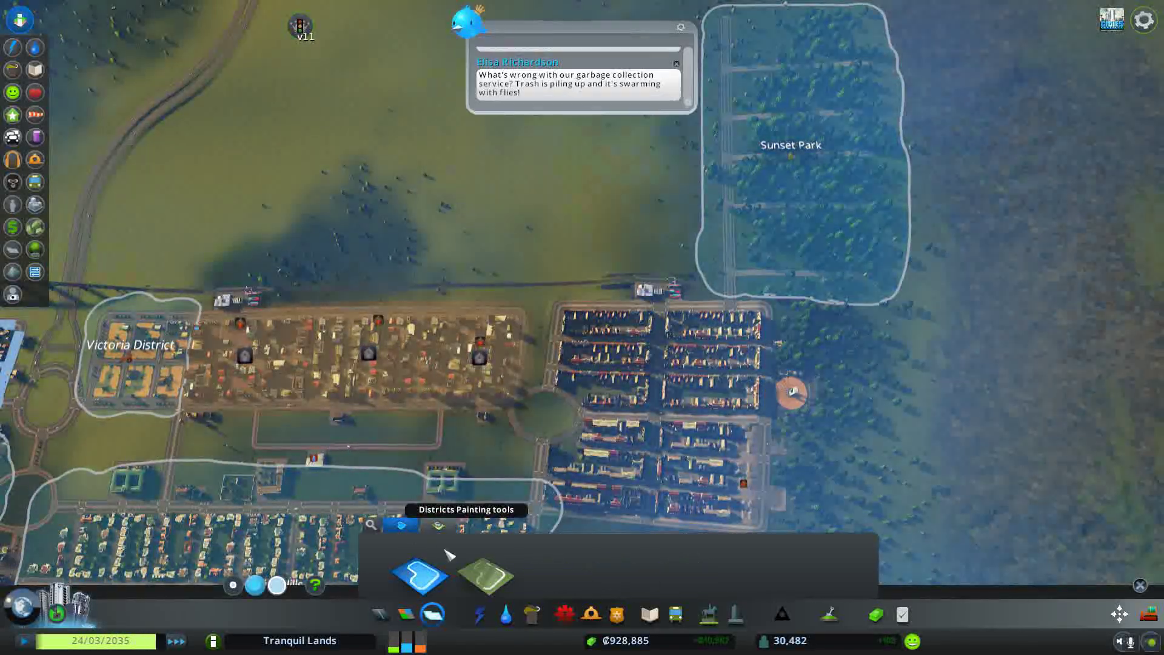
{"action": "left_click", "coordinate": [407, 616]}
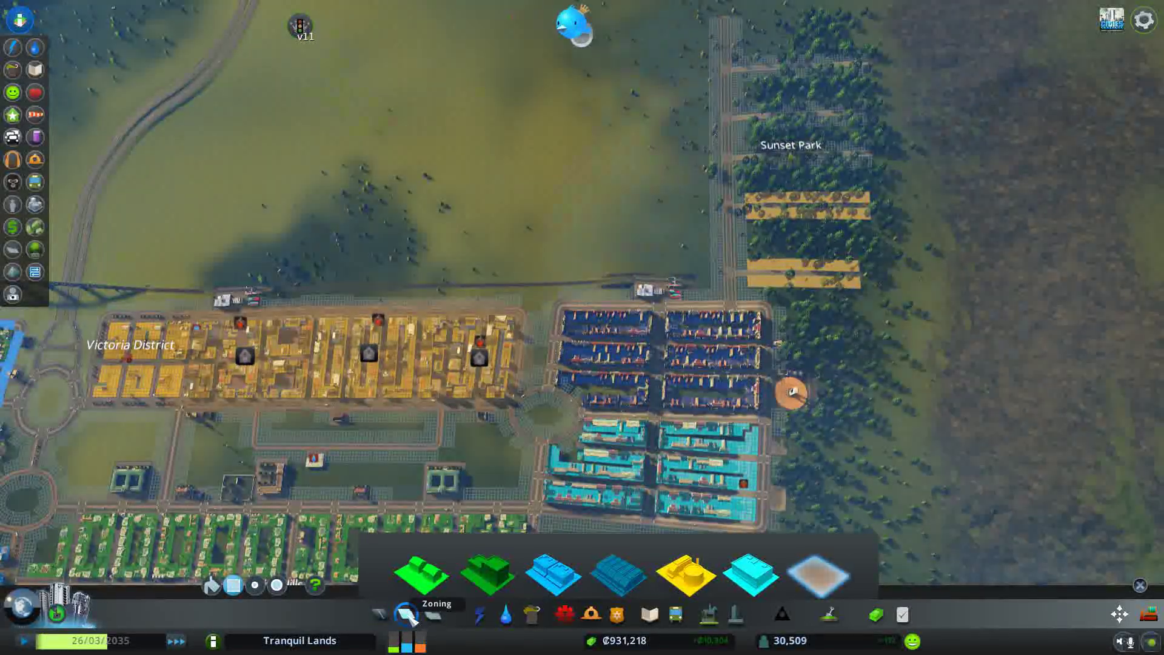
{"action": "left_click", "coordinate": [407, 615]}
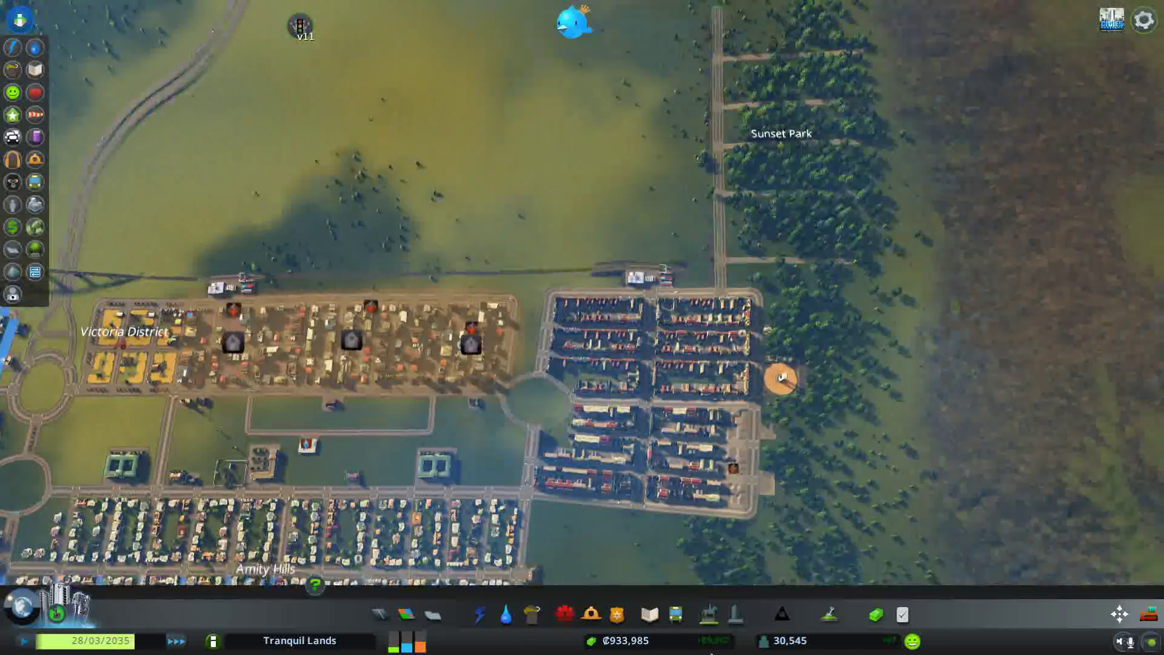
{"action": "scroll", "coordinate": [659, 468], "scroll_direction": "up", "scroll_amount": 5}
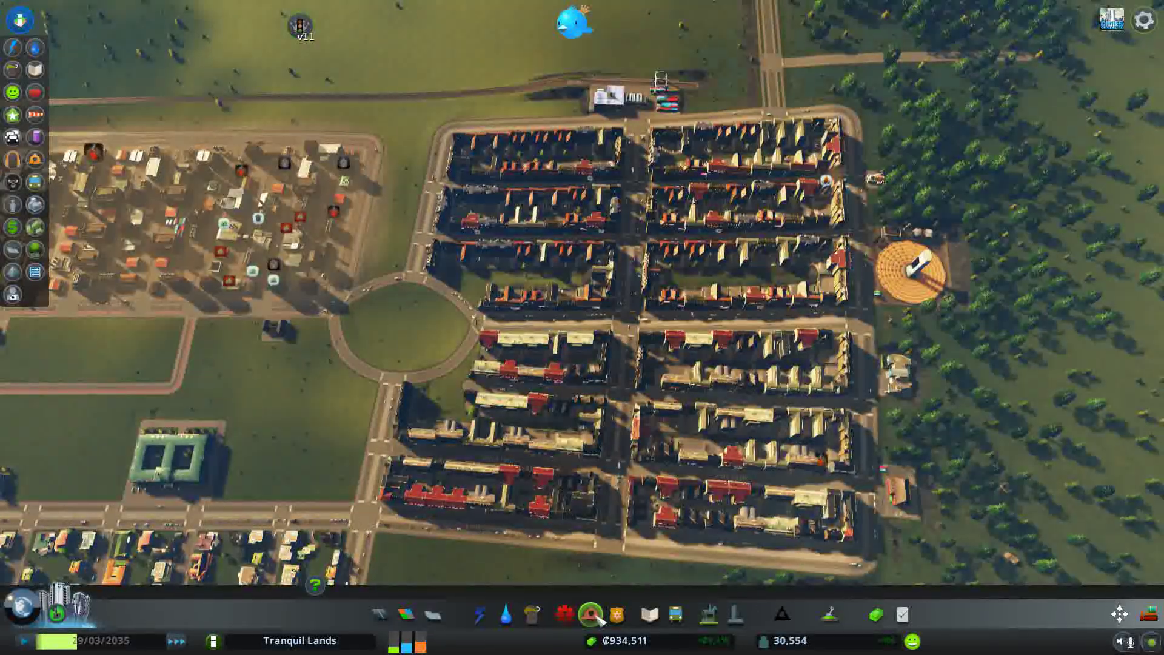
Check fire coverage, then inspect the eastern offices and the burned-down Angry Clans Mobile Games office
{"action": "left_click", "coordinate": [591, 616]}
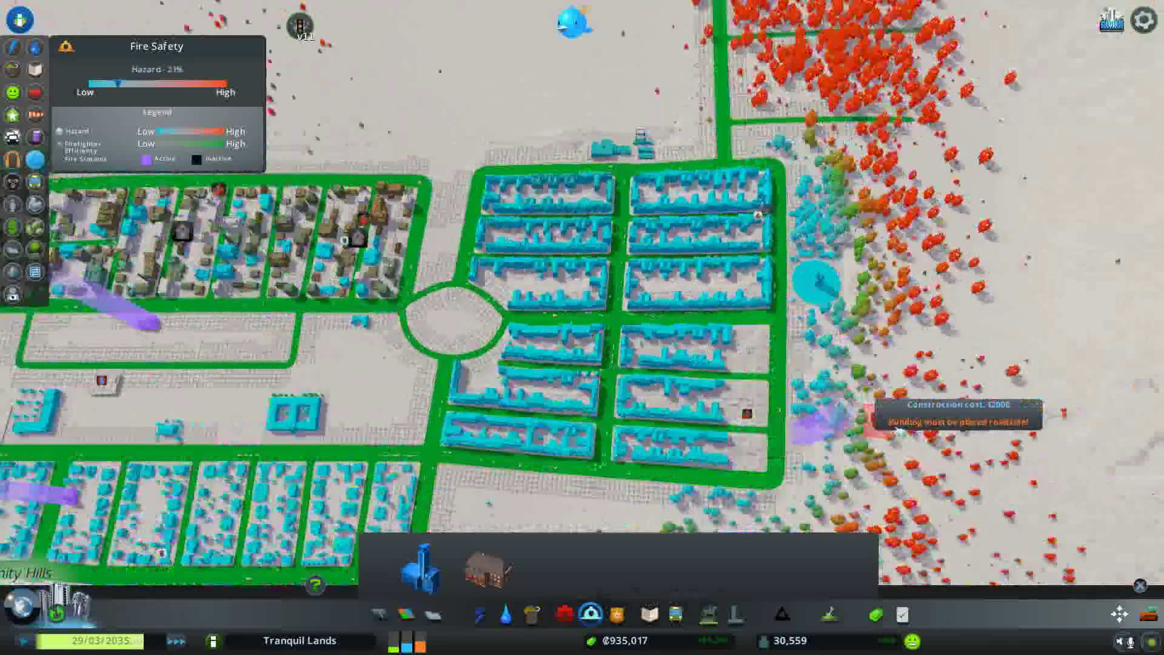
{"action": "scroll", "coordinate": [871, 417], "scroll_direction": "down", "scroll_amount": 2}
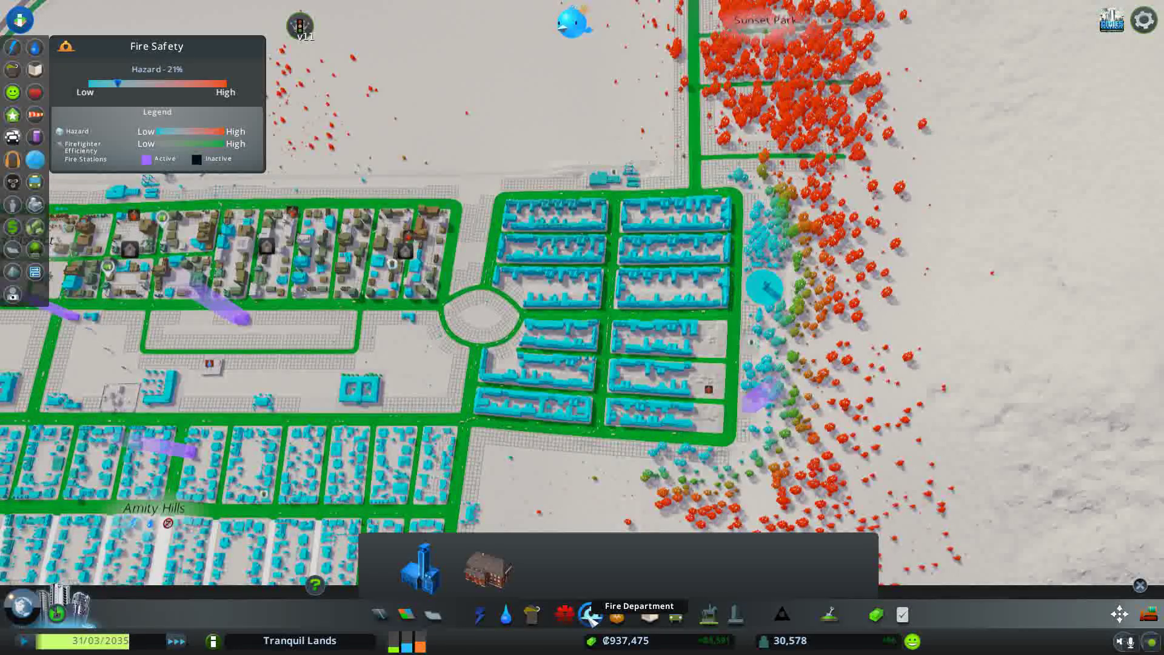
{"action": "left_click", "coordinate": [591, 615]}
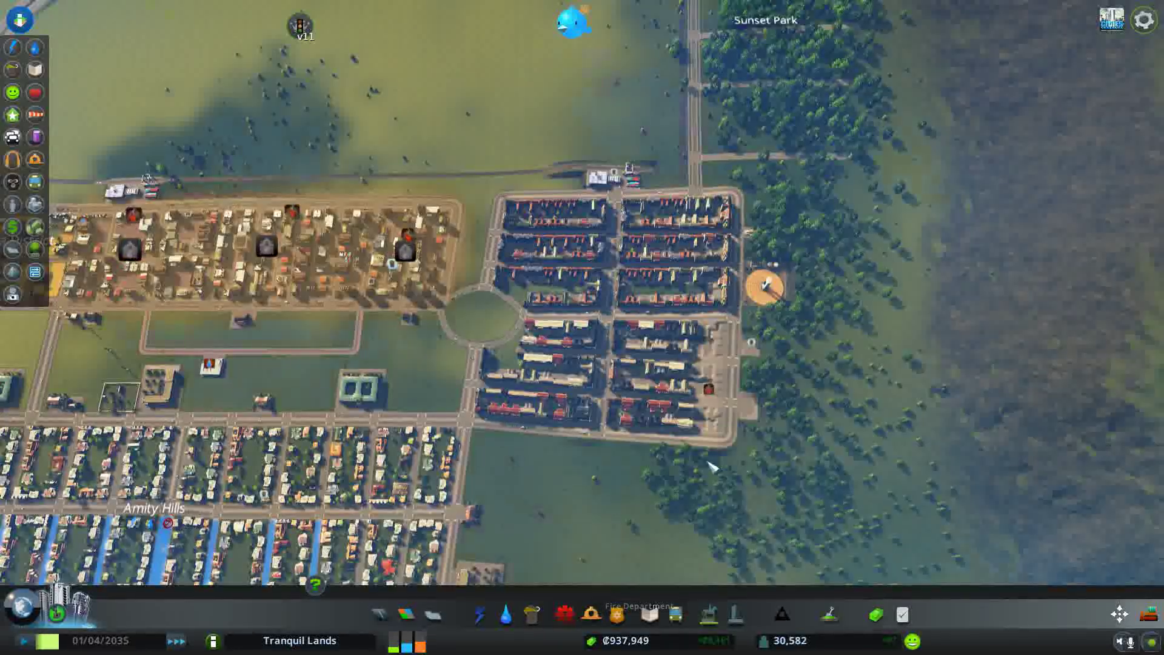
{"action": "left_click", "coordinate": [710, 424]}
{"action": "scroll", "coordinate": [713, 424], "scroll_direction": "up", "scroll_amount": 5}
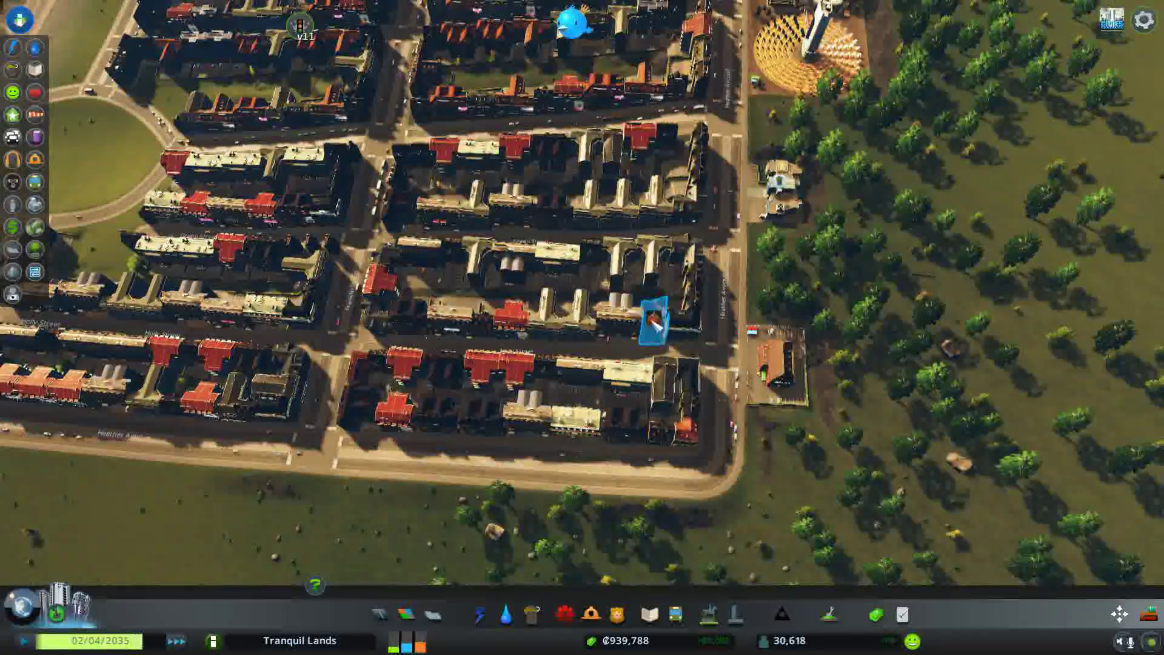
{"action": "left_click", "coordinate": [653, 316]}
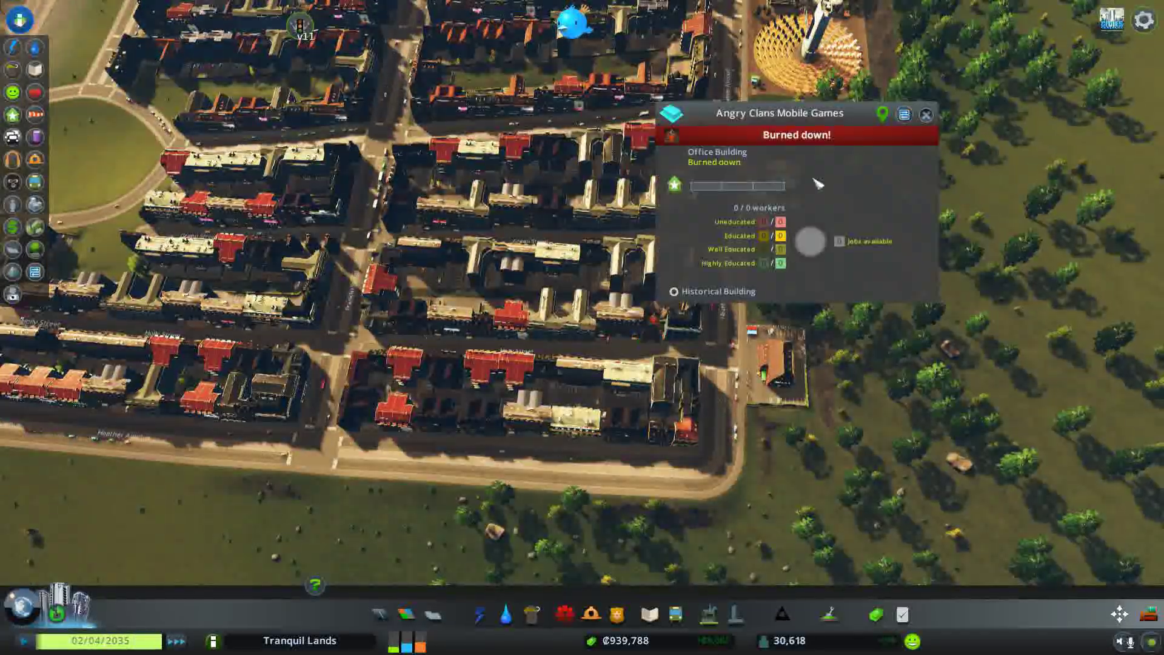
{"action": "left_click", "coordinate": [926, 115]}
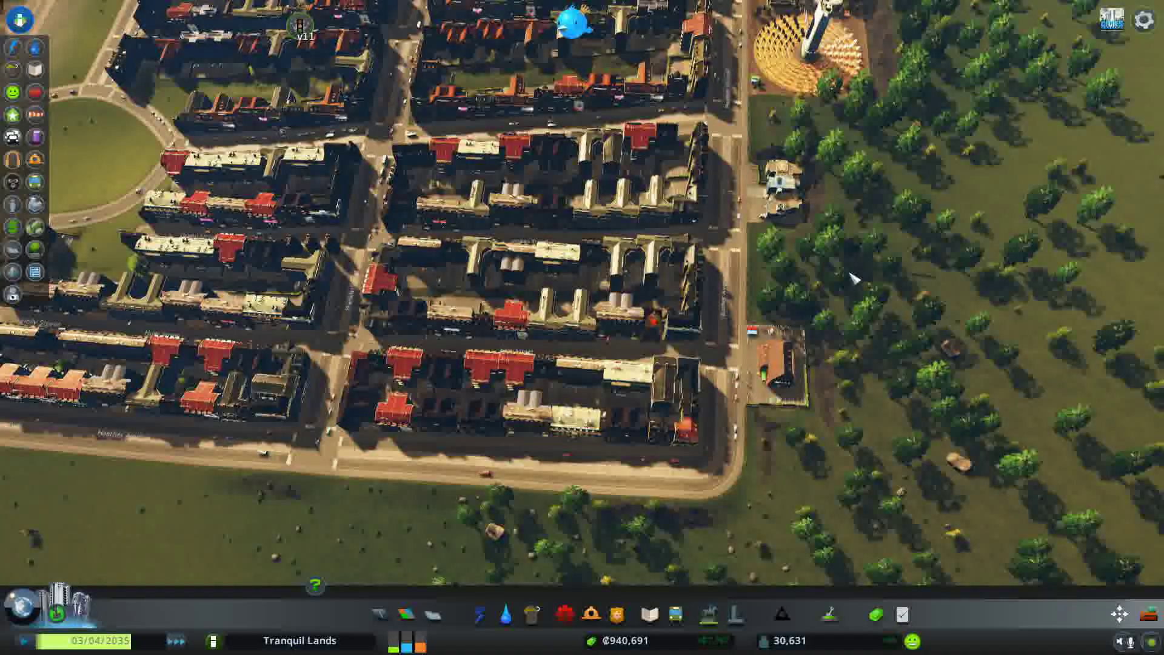
{"action": "scroll", "coordinate": [777, 191], "scroll_direction": "down", "scroll_amount": 3}
{"action": "scroll", "coordinate": [777, 192], "scroll_direction": "down", "scroll_amount": 3}
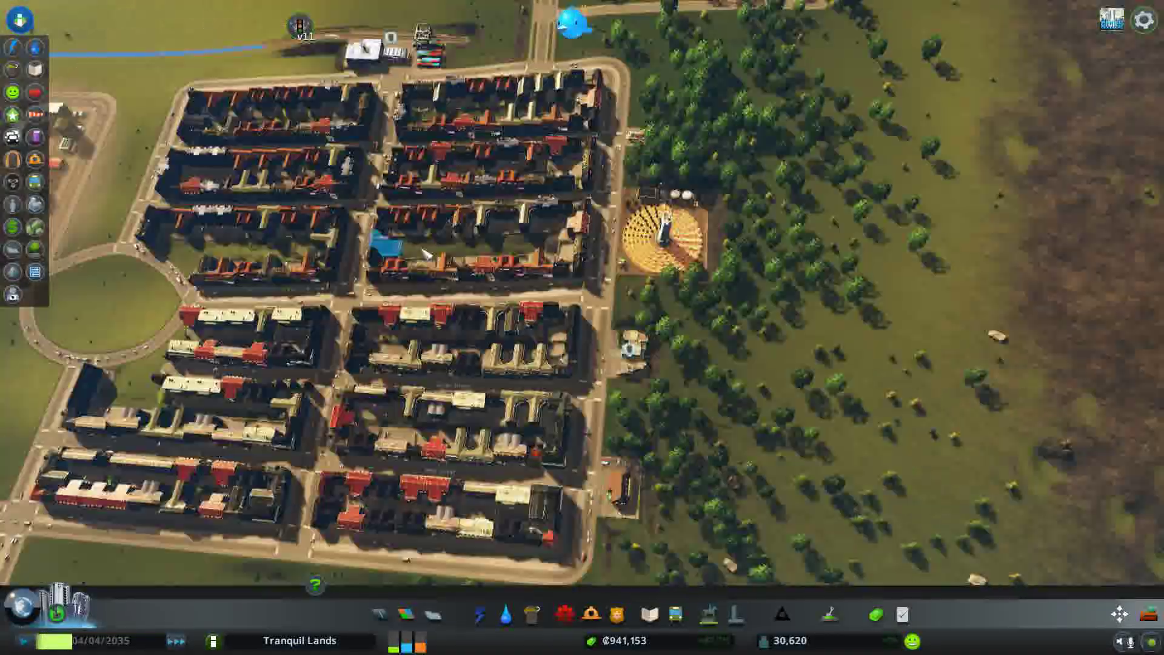
{"action": "scroll", "coordinate": [778, 191], "scroll_direction": "down", "scroll_amount": 5}
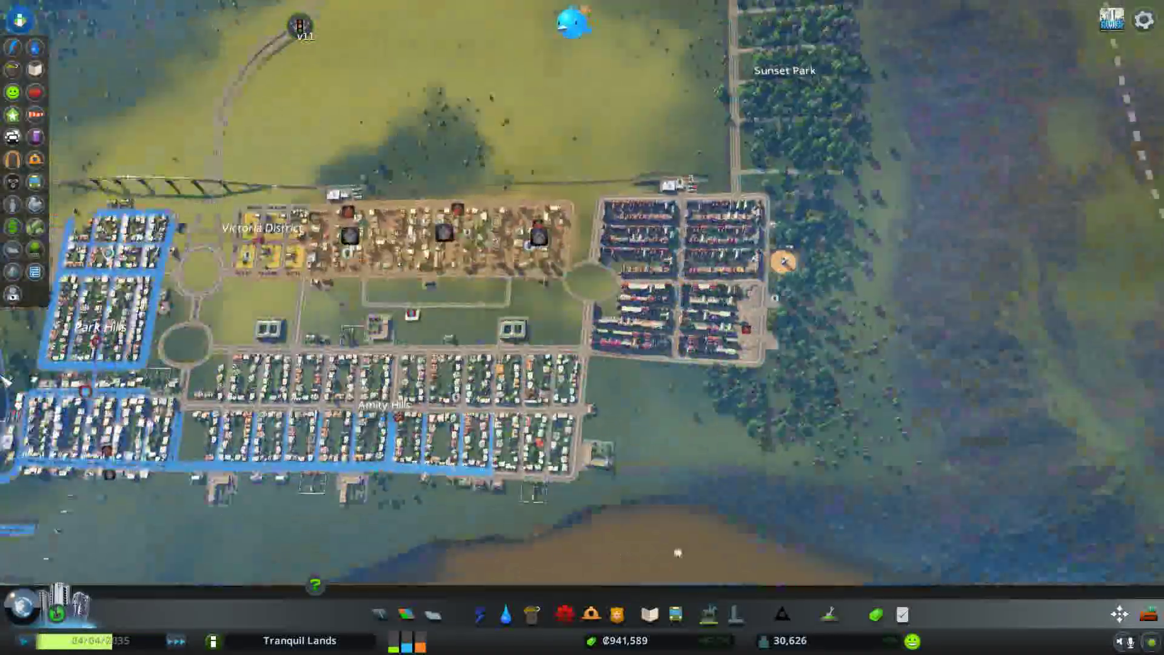
{"action": "scroll", "coordinate": [581, 328], "scroll_direction": "down", "scroll_amount": 3}
{"action": "scroll", "coordinate": [582, 327], "scroll_direction": "down", "scroll_amount": 2}
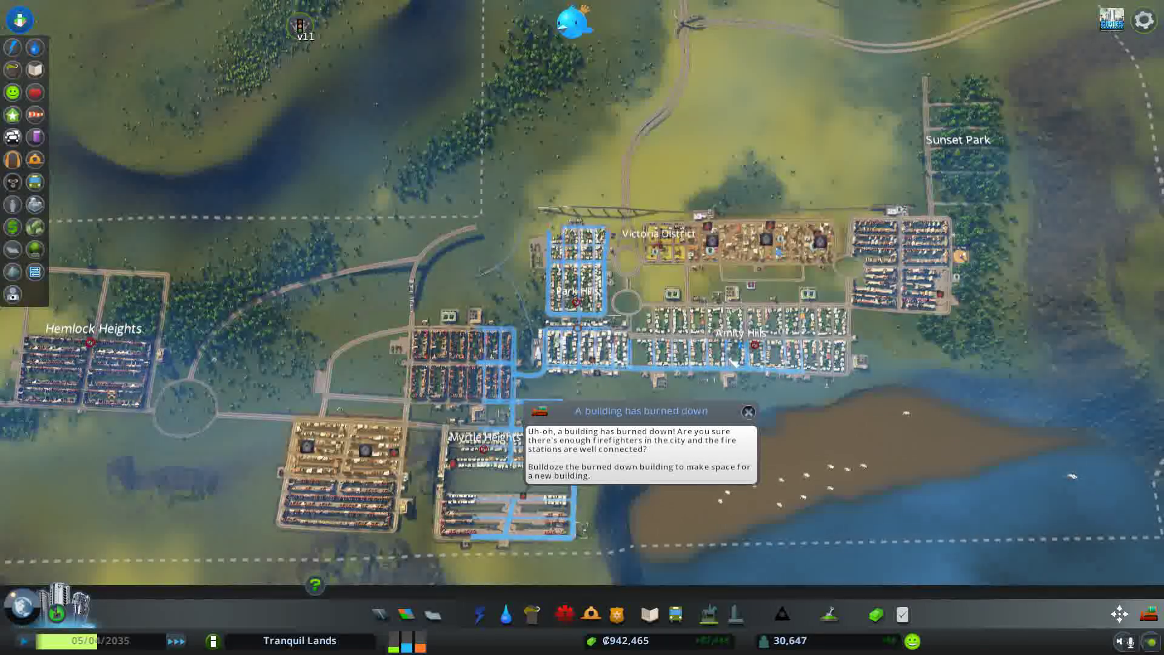
Dismiss the burned-building notice and inspect the two incineration plants on the sand
{"action": "left_click", "coordinate": [749, 414]}
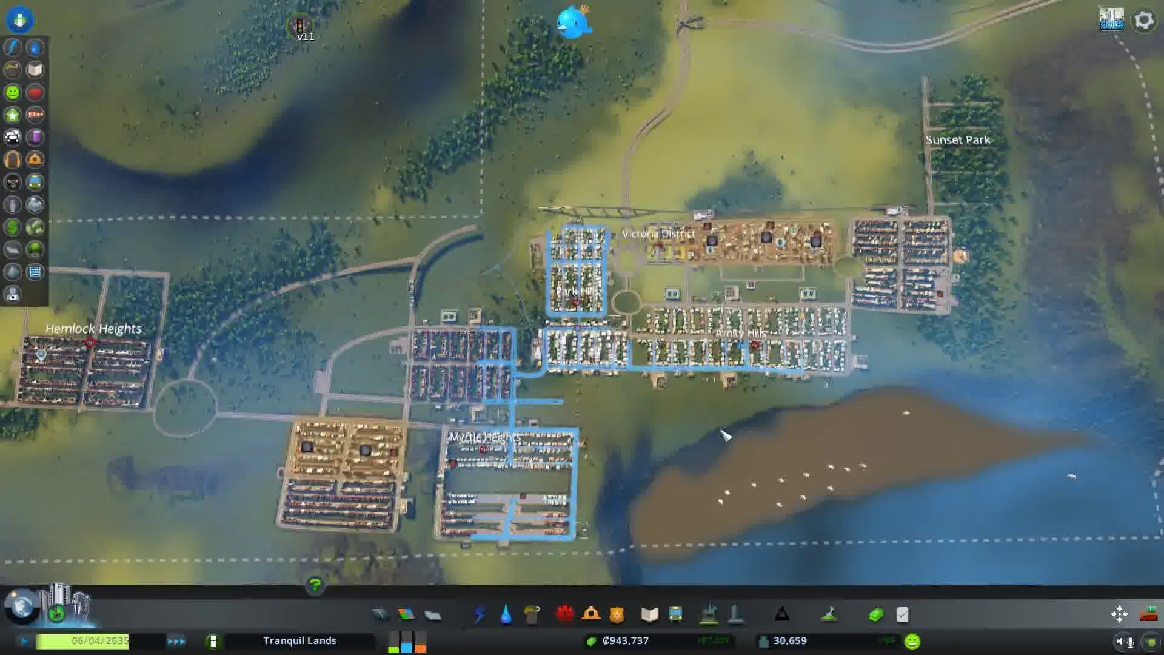
{"action": "key", "text": "a"}
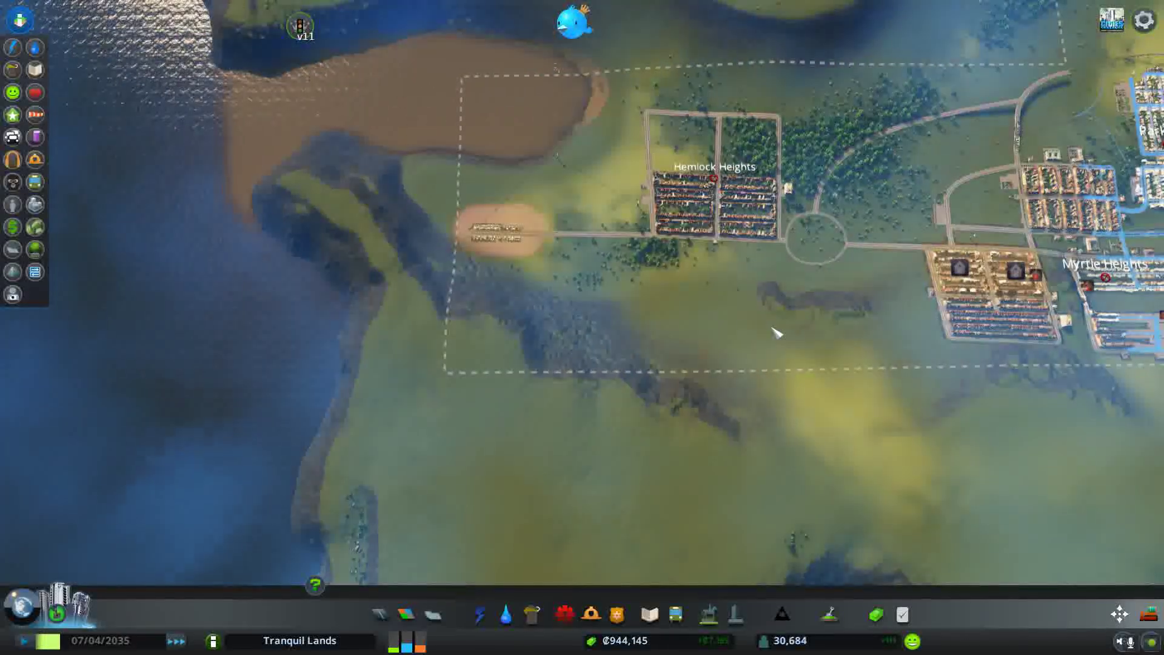
{"action": "scroll", "coordinate": [774, 333], "scroll_direction": "up", "scroll_amount": 5}
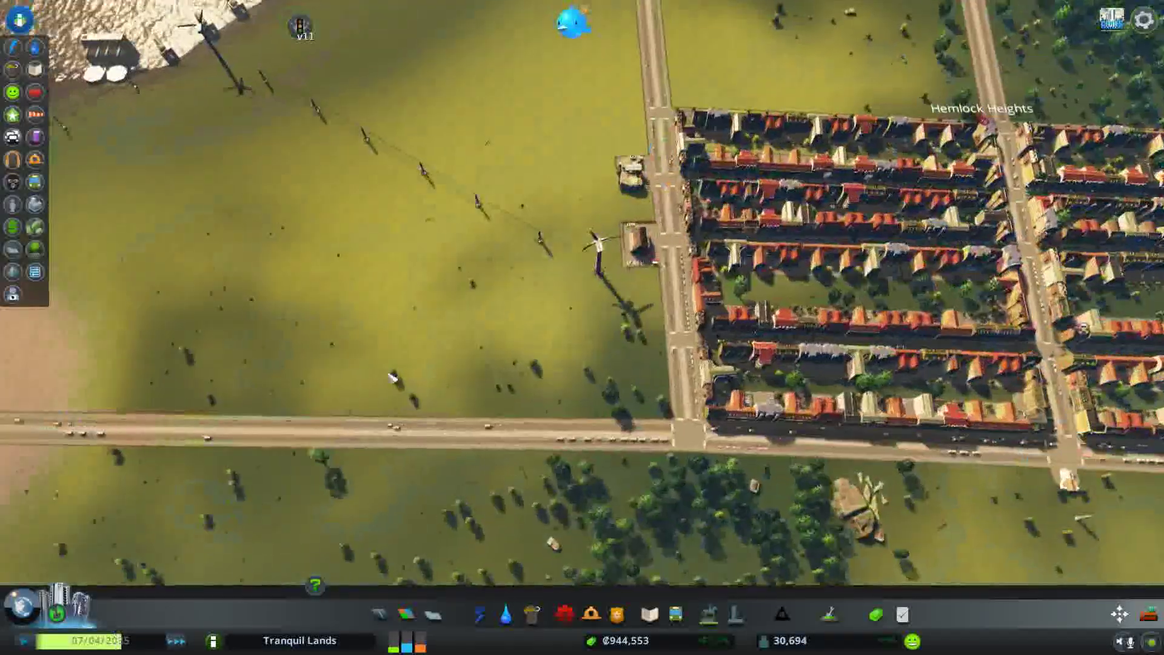
{"action": "key", "text": "a"}
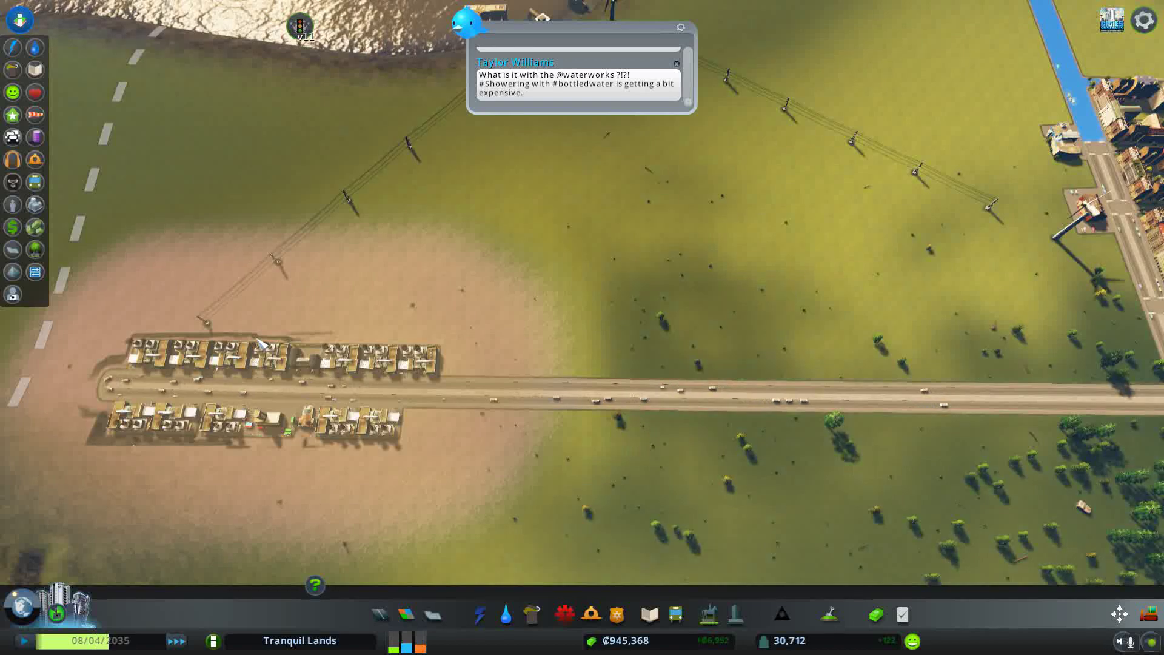
{"action": "left_click", "coordinate": [156, 360]}
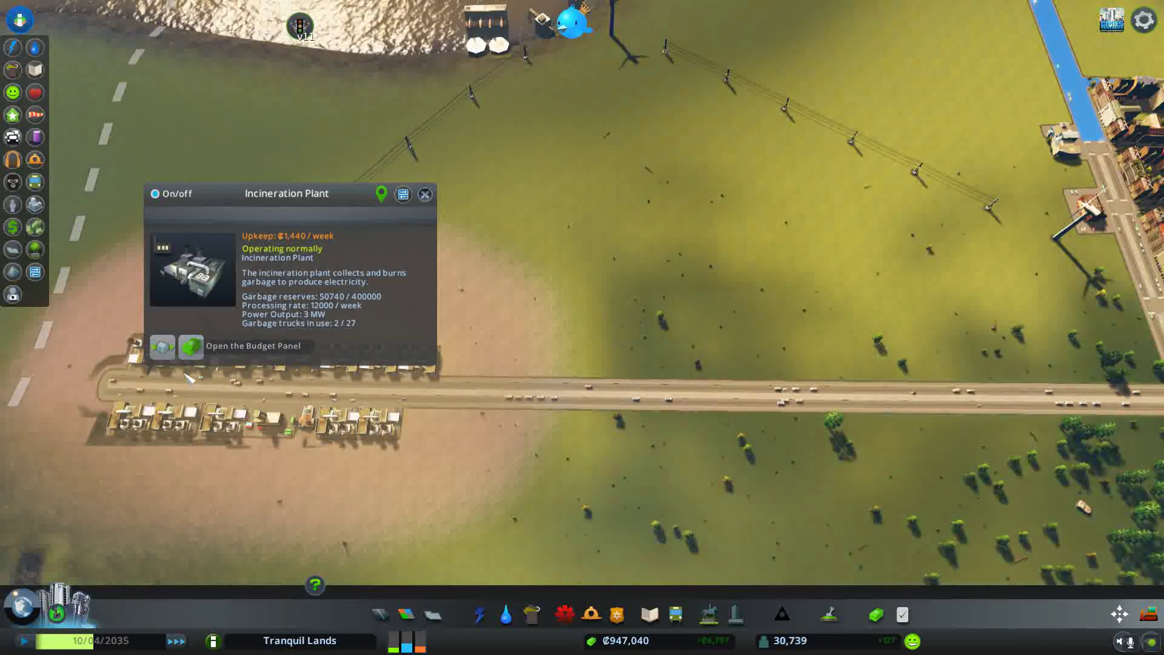
{"action": "left_click", "coordinate": [146, 431]}
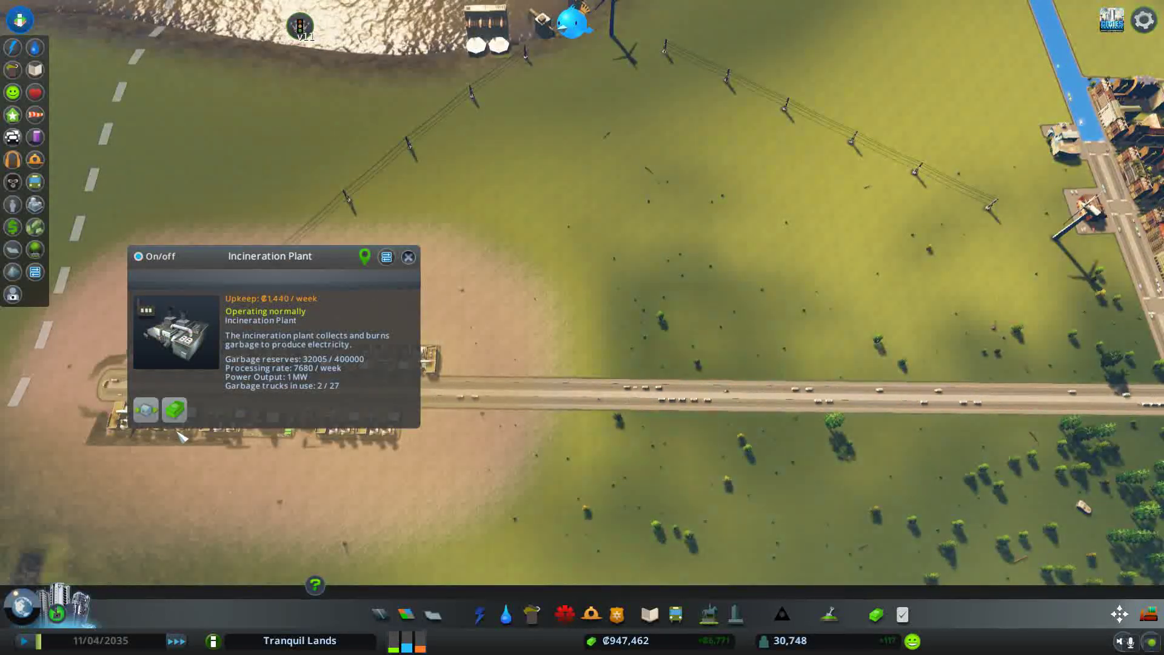
{"action": "left_click", "coordinate": [411, 257]}
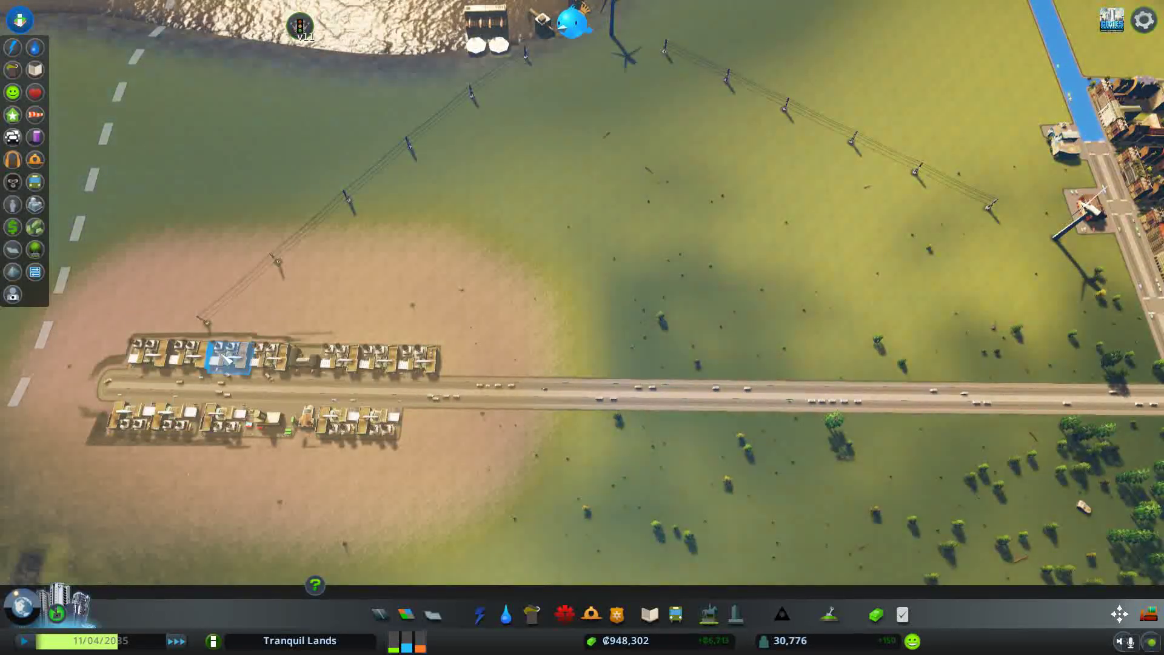
Pan back to Hemlock Heights and the land south of it
{"action": "key", "text": "d"}
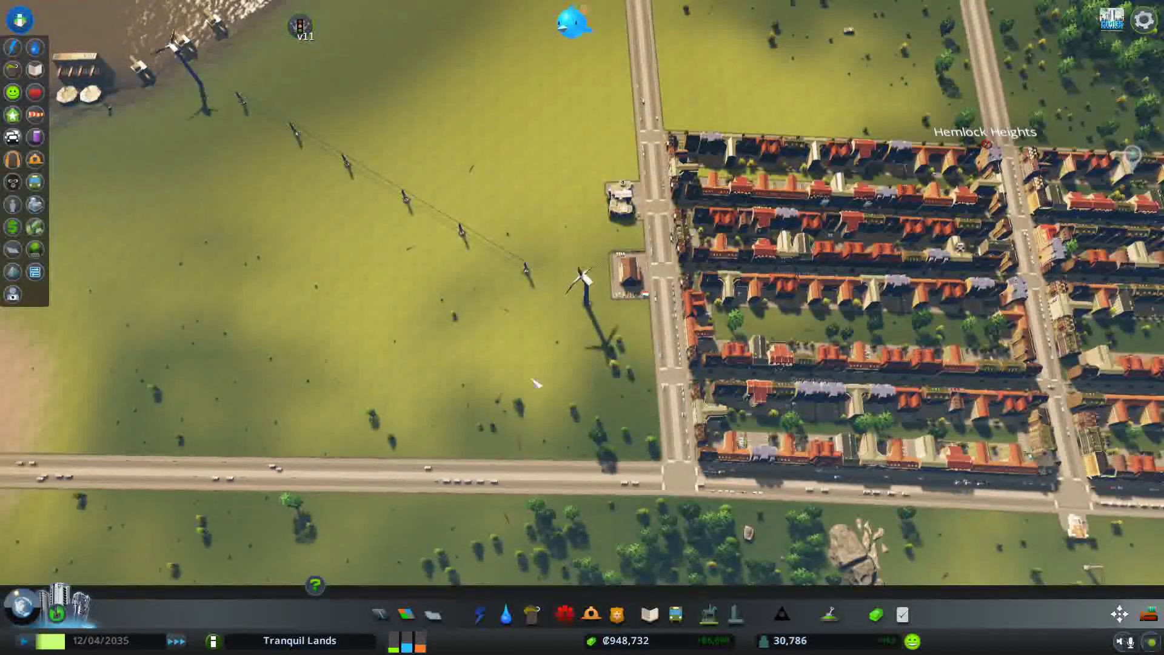
{"action": "key", "text": "s"}
{"action": "key", "text": "a"}
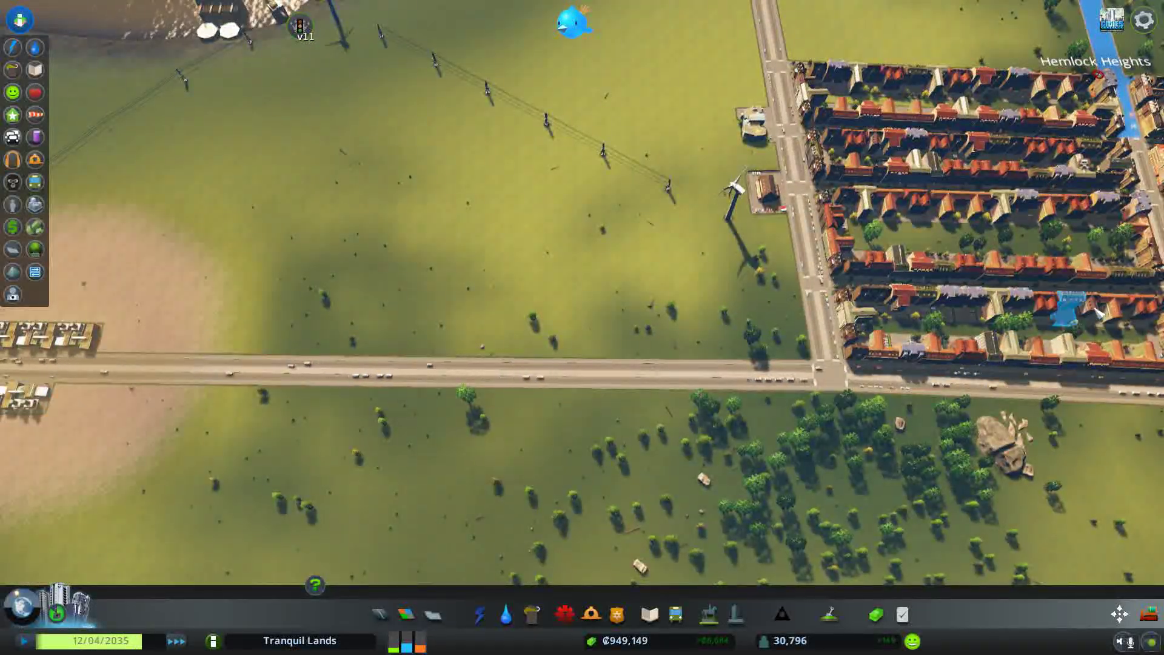
{"action": "key", "text": "d"}
{"action": "scroll", "coordinate": [583, 327], "scroll_direction": "up", "scroll_amount": 3}
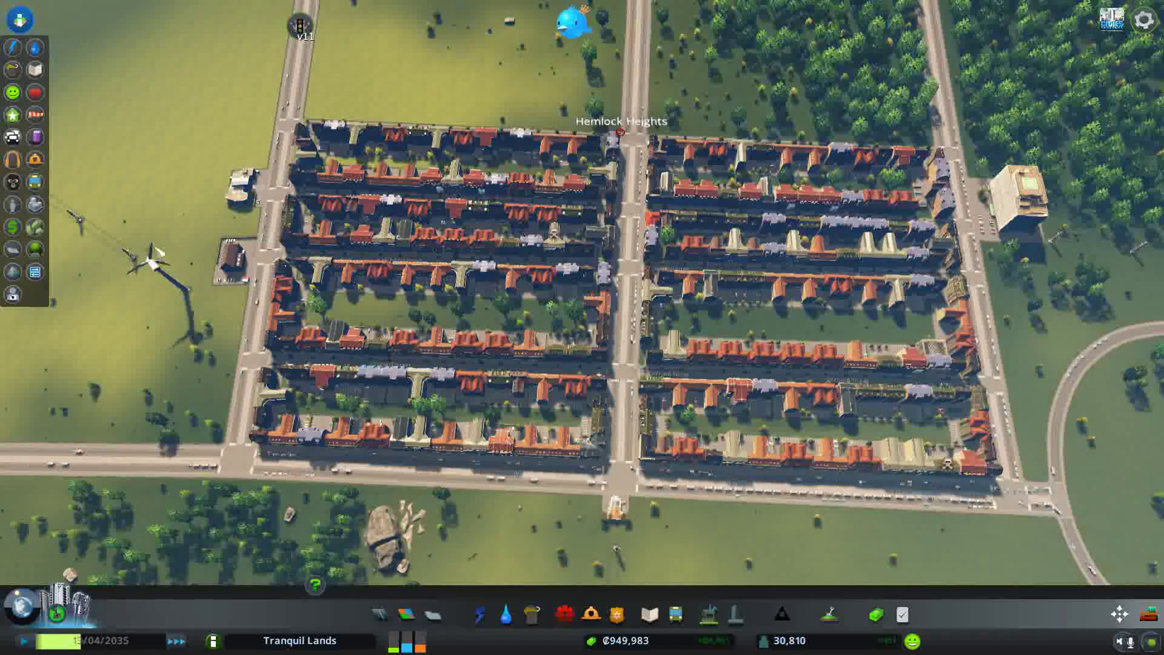
{"action": "key", "text": "s"}
Browse the police, fire, healthcare and garbage building choices with their coverage overlays
{"action": "left_click", "coordinate": [617, 616]}
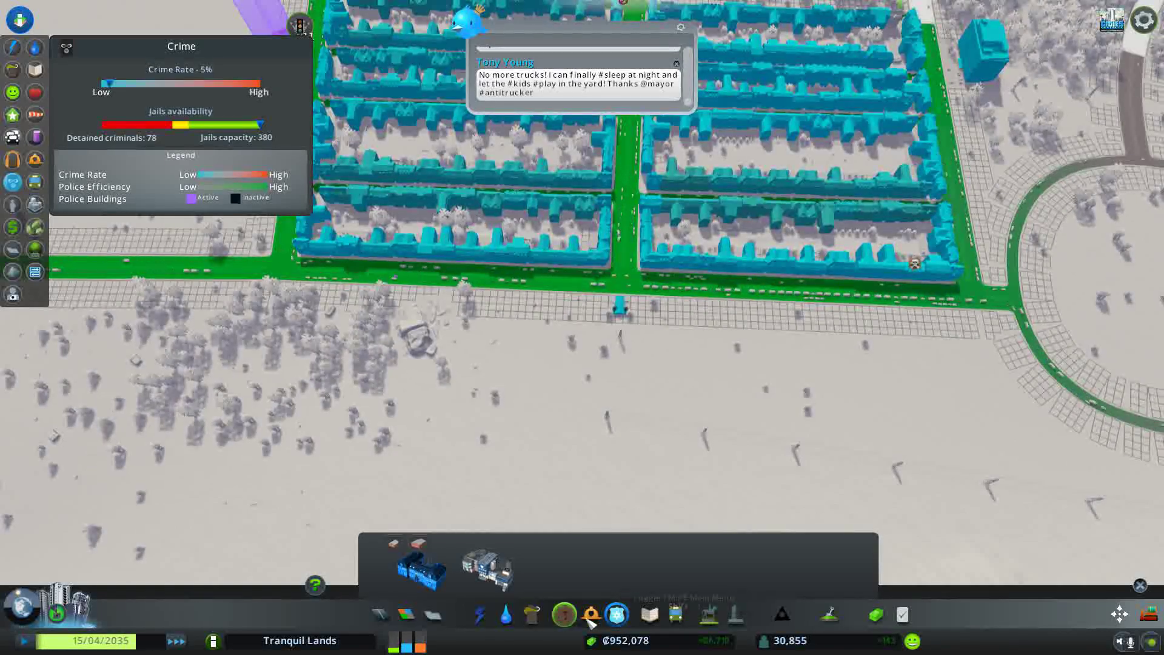
{"action": "left_click", "coordinate": [563, 616]}
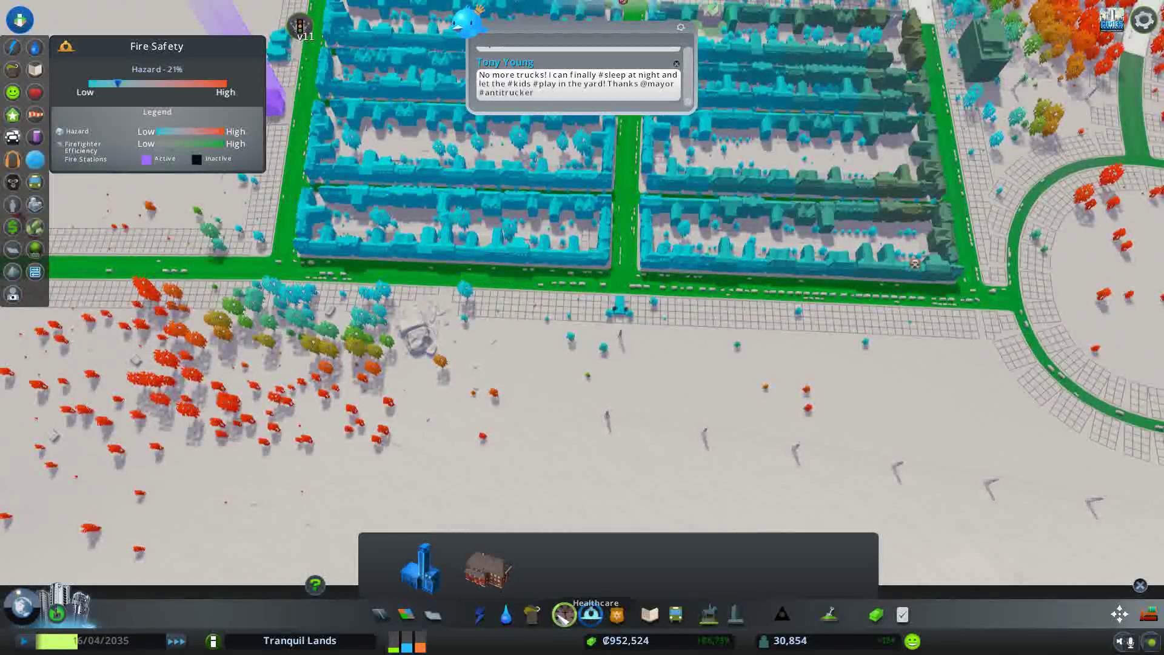
{"action": "left_click", "coordinate": [564, 615]}
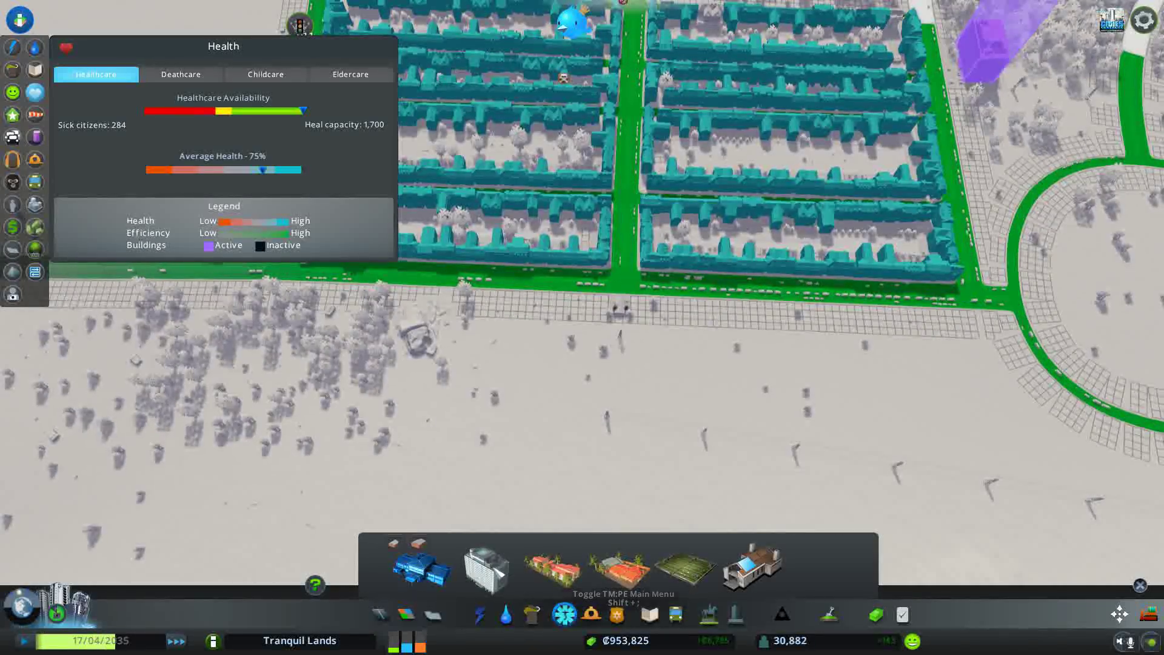
{"action": "mouse_move", "coordinate": [551, 568]}
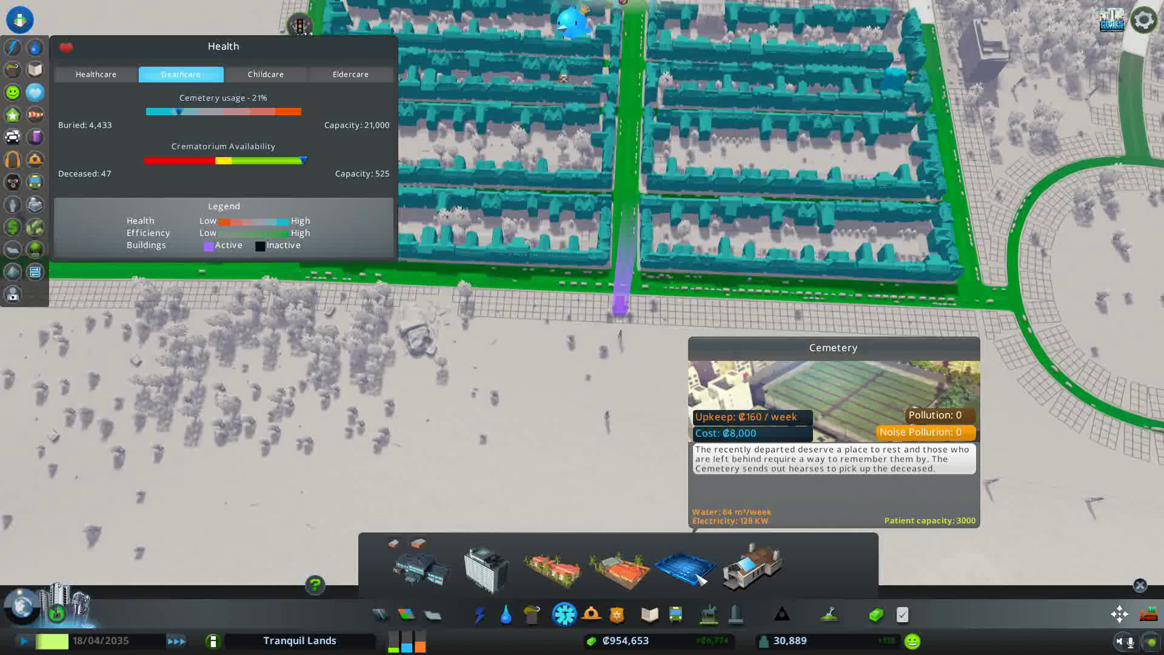
{"action": "left_click", "coordinate": [533, 616]}
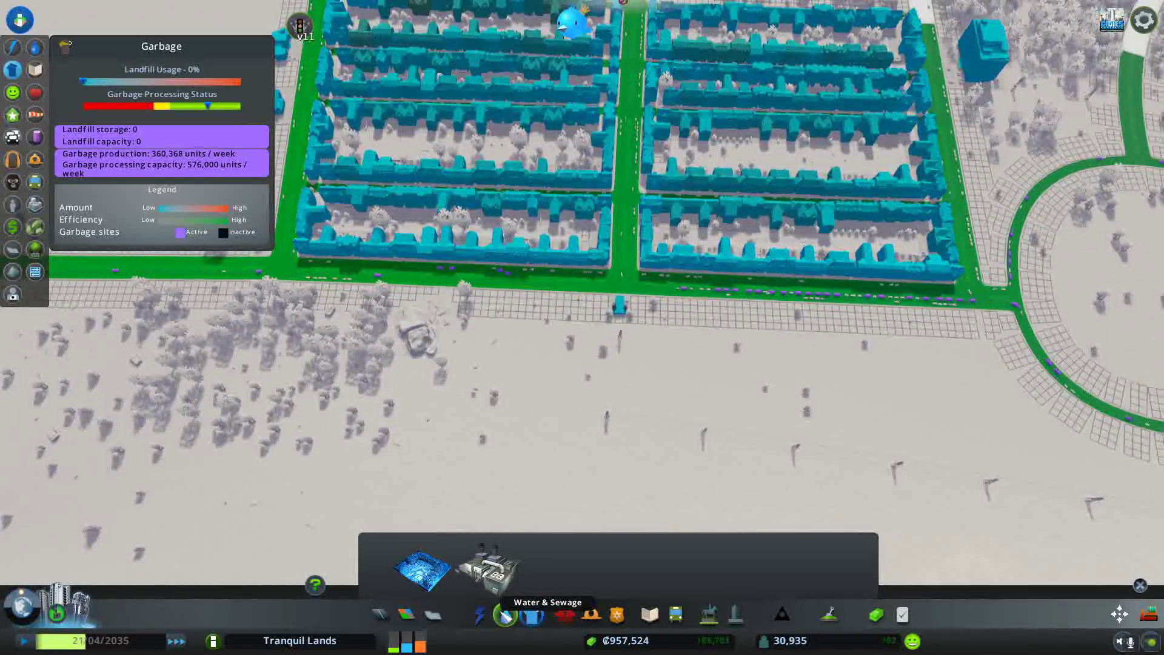
Compare power and water coverage of the residential blocks and pick a Water Pumping Station
{"action": "left_click", "coordinate": [505, 616]}
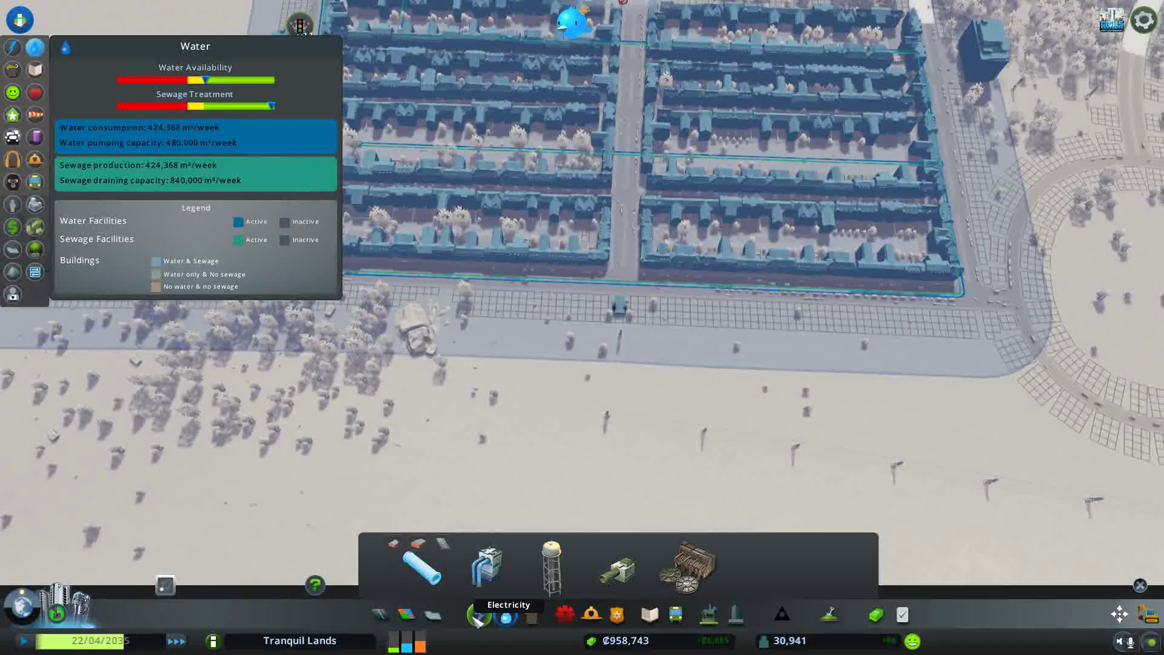
{"action": "left_click", "coordinate": [477, 617]}
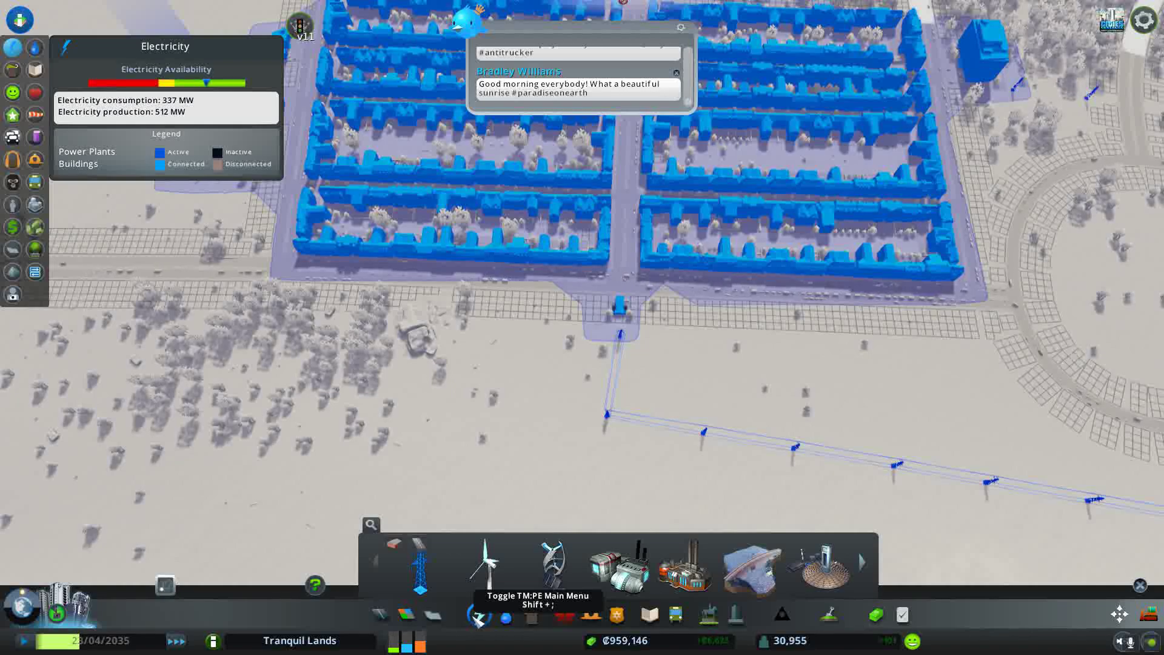
{"action": "left_click", "coordinate": [505, 616]}
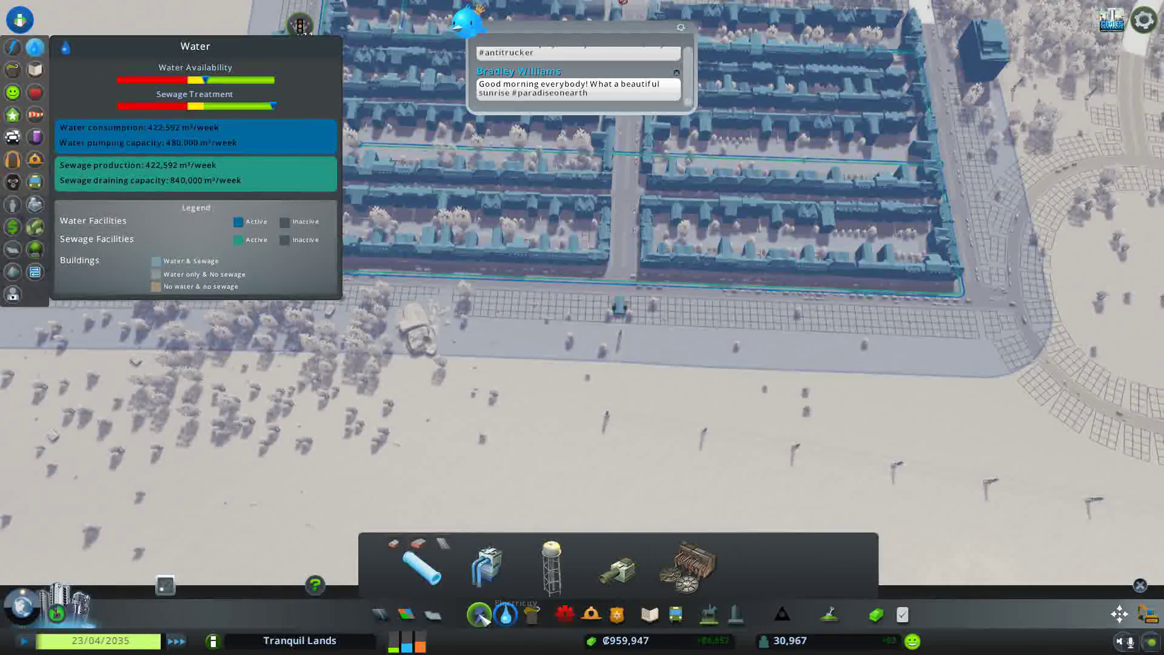
{"action": "left_click", "coordinate": [486, 565]}
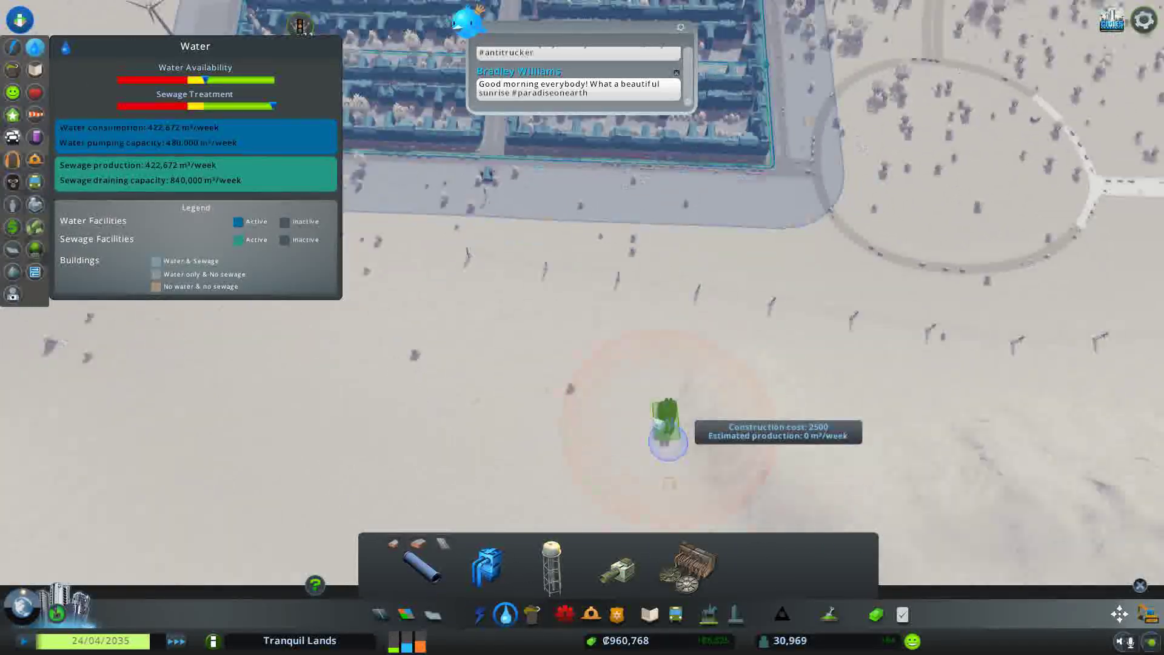
{"action": "scroll", "coordinate": [668, 428], "scroll_direction": "down", "scroll_amount": 5}
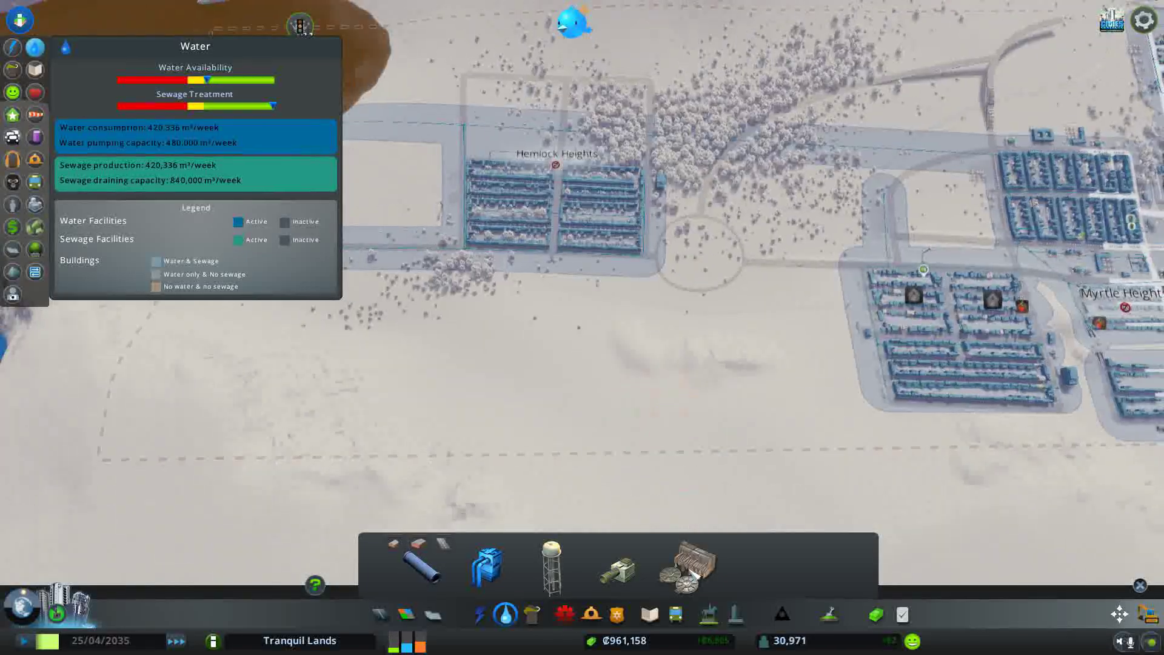
View the Water Treatment Plant details, then select the Water Pumping Station and pan shoreward
{"action": "left_click", "coordinate": [691, 569]}
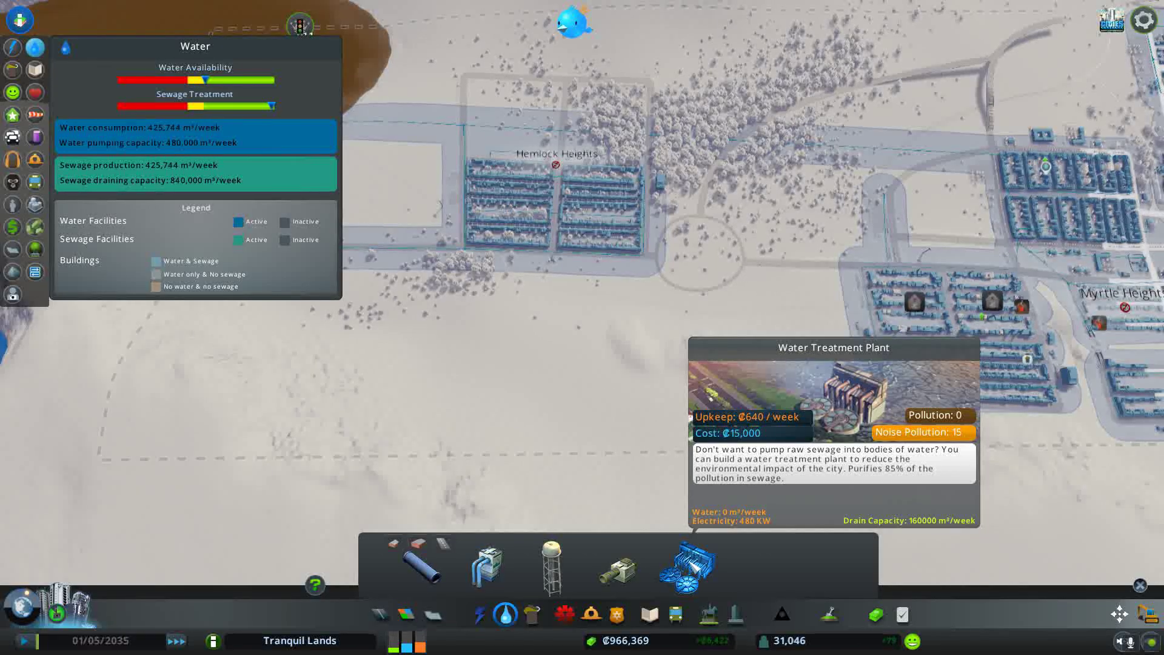
{"action": "left_click", "coordinate": [487, 566]}
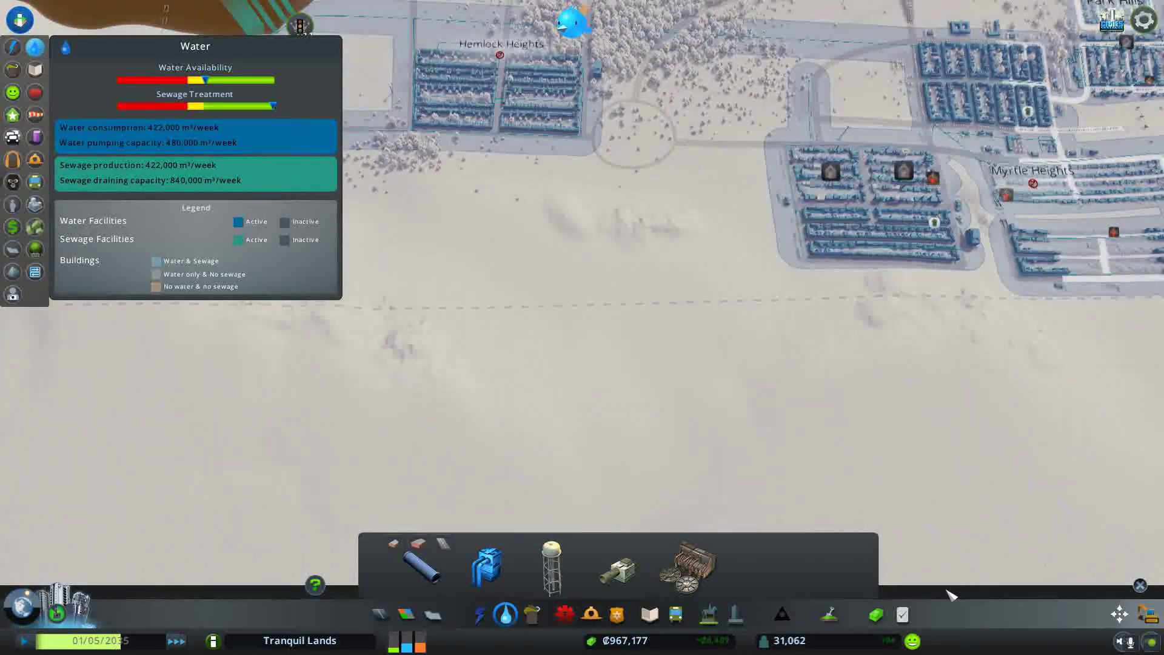
{"action": "key", "text": "d"}
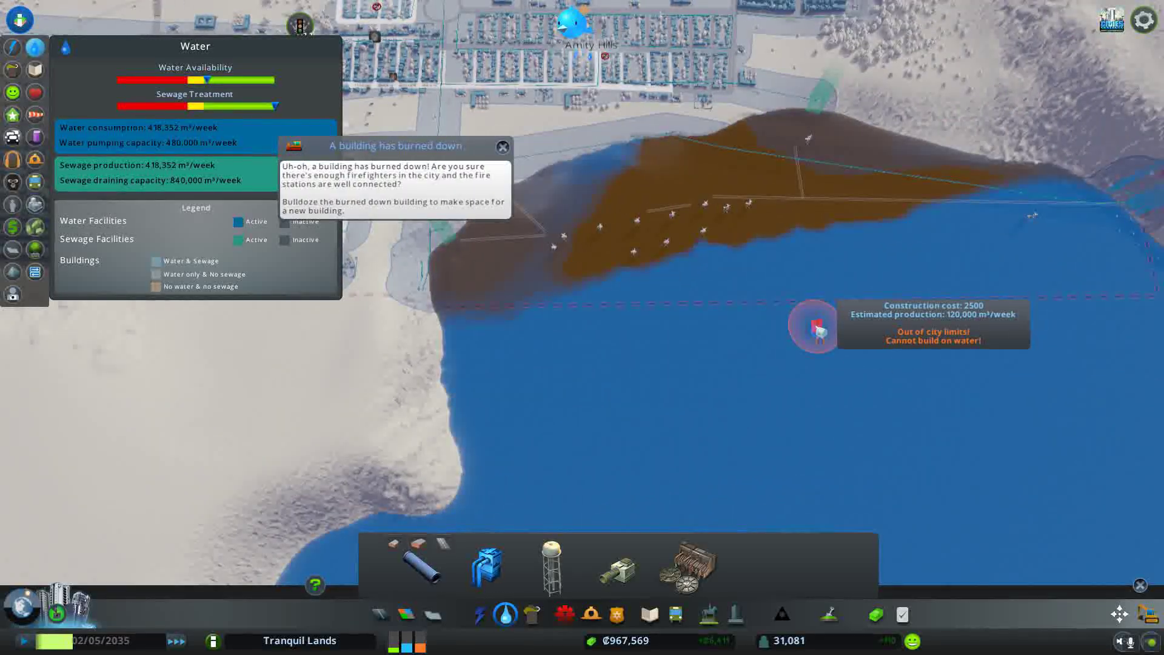
{"action": "scroll", "coordinate": [819, 330], "scroll_direction": "up", "scroll_amount": 3}
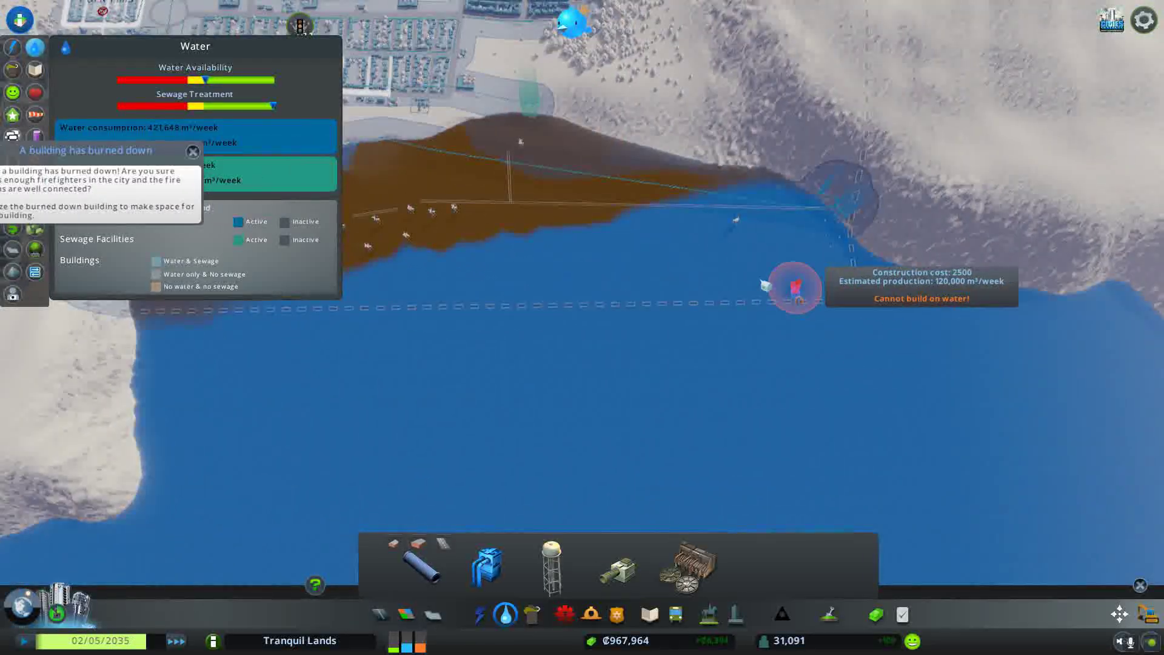
{"action": "scroll", "coordinate": [782, 282], "scroll_direction": "up", "scroll_amount": 2}
Place another pumping station on the shoreline, then try and cancel a blocked pipe to the pumps
{"action": "key", "text": "w"}
{"action": "key", "text": "d"}
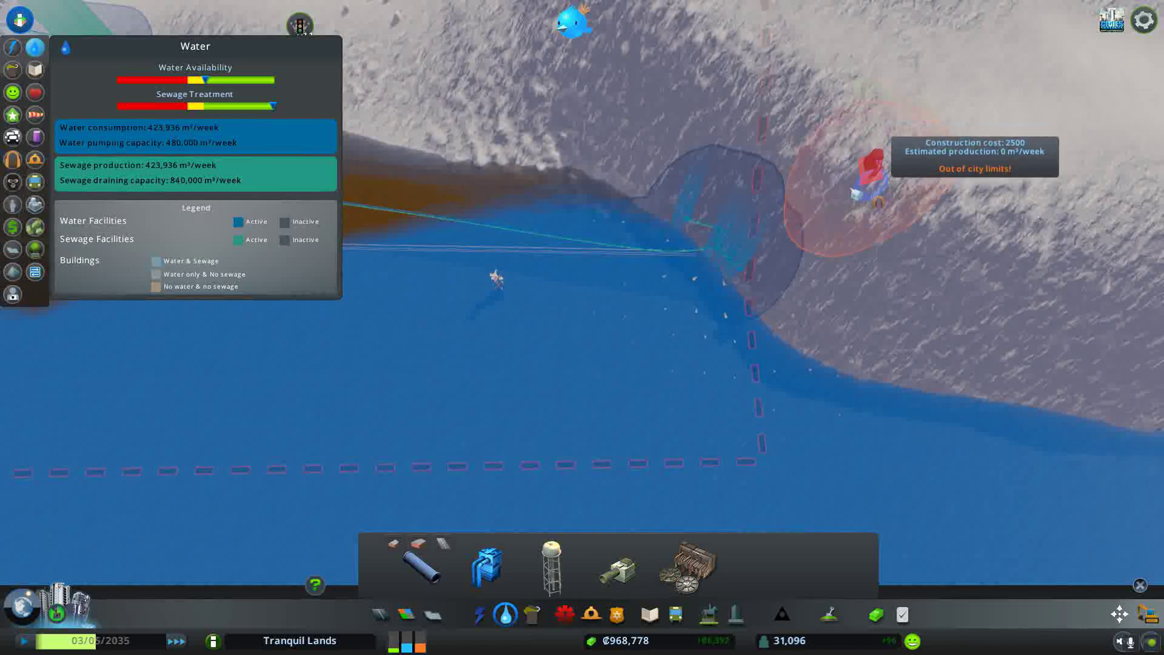
{"action": "left_click", "coordinate": [693, 225]}
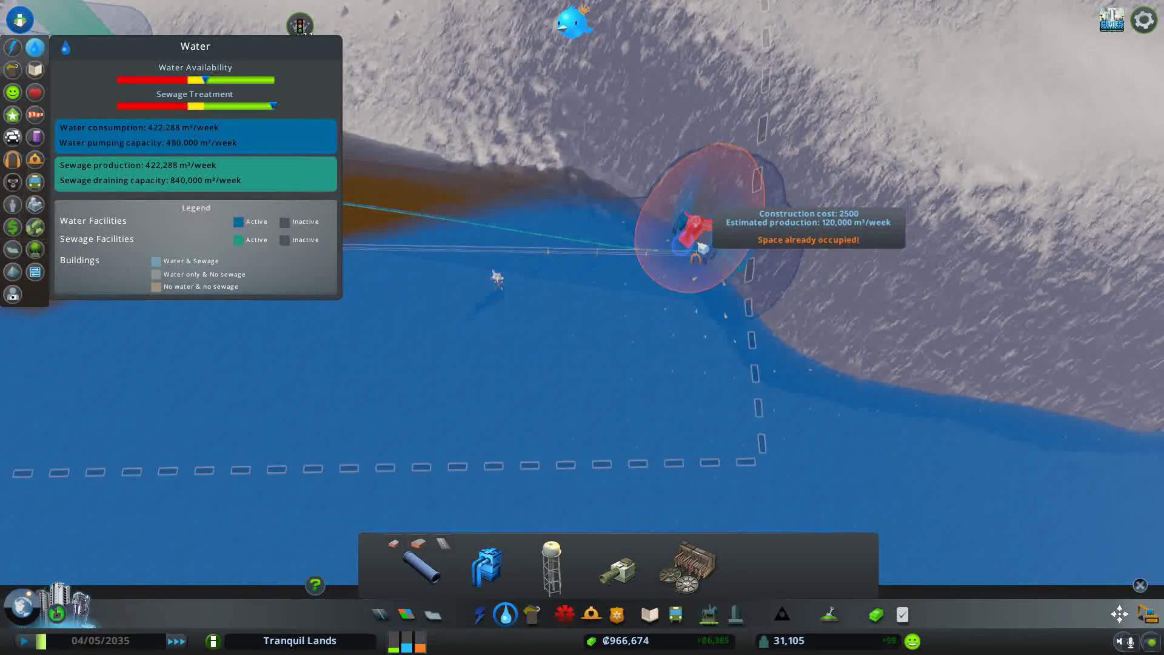
{"action": "left_click", "coordinate": [421, 566]}
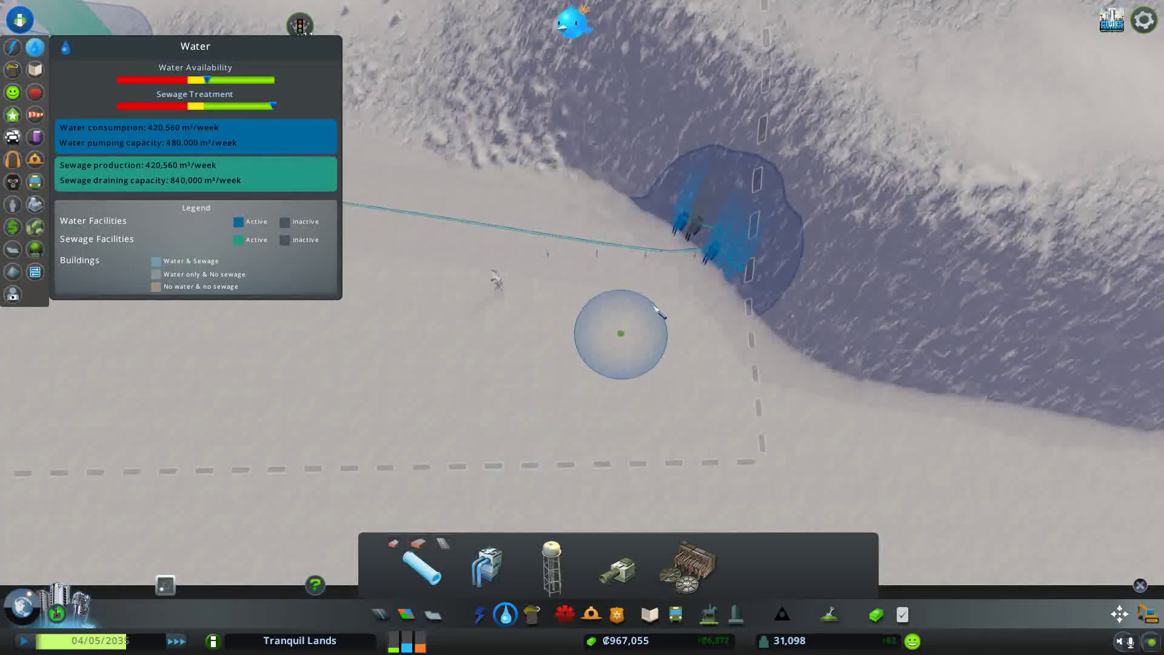
{"action": "left_click", "coordinate": [702, 220]}
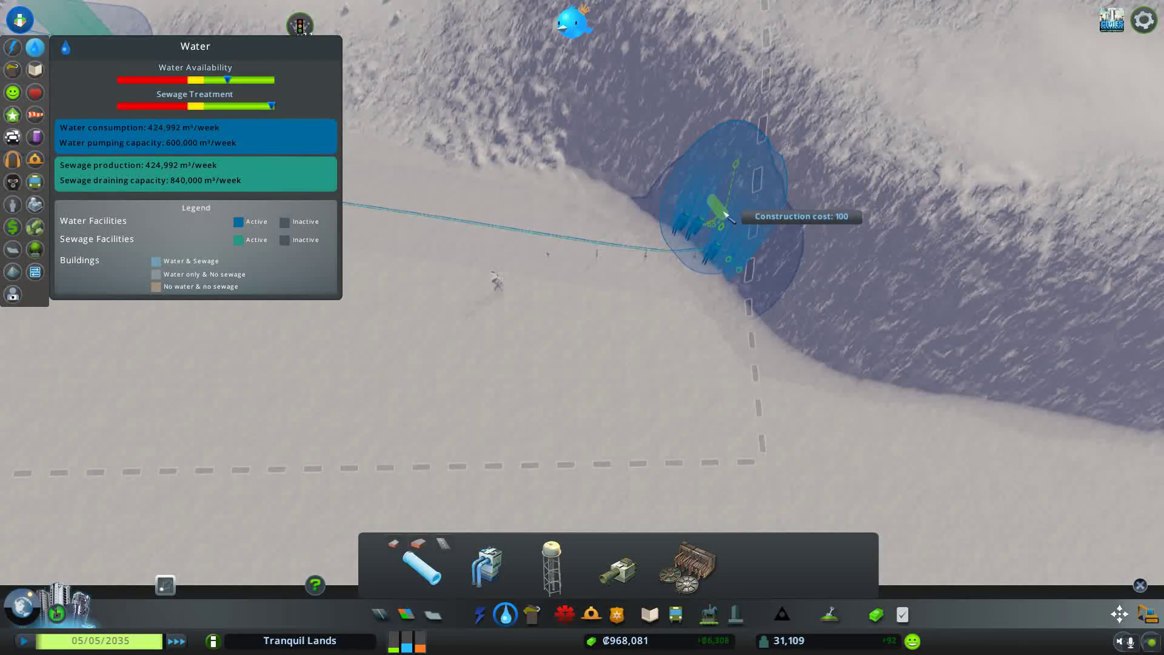
{"action": "left_click", "coordinate": [725, 216]}
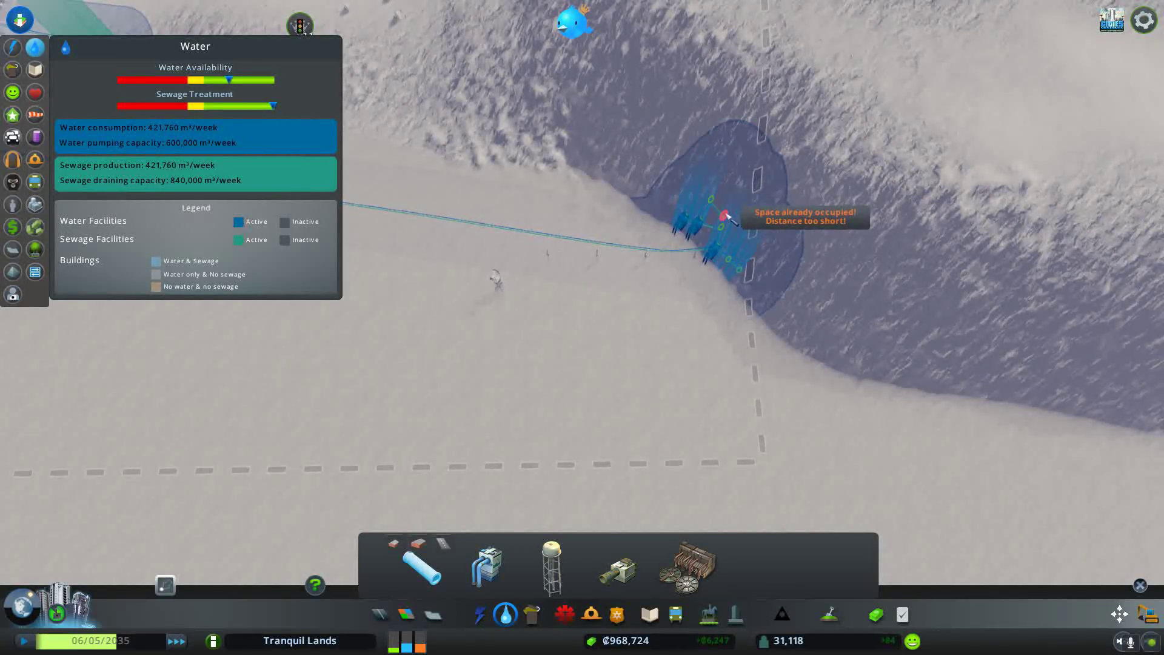
{"action": "right_click", "coordinate": [728, 222]}
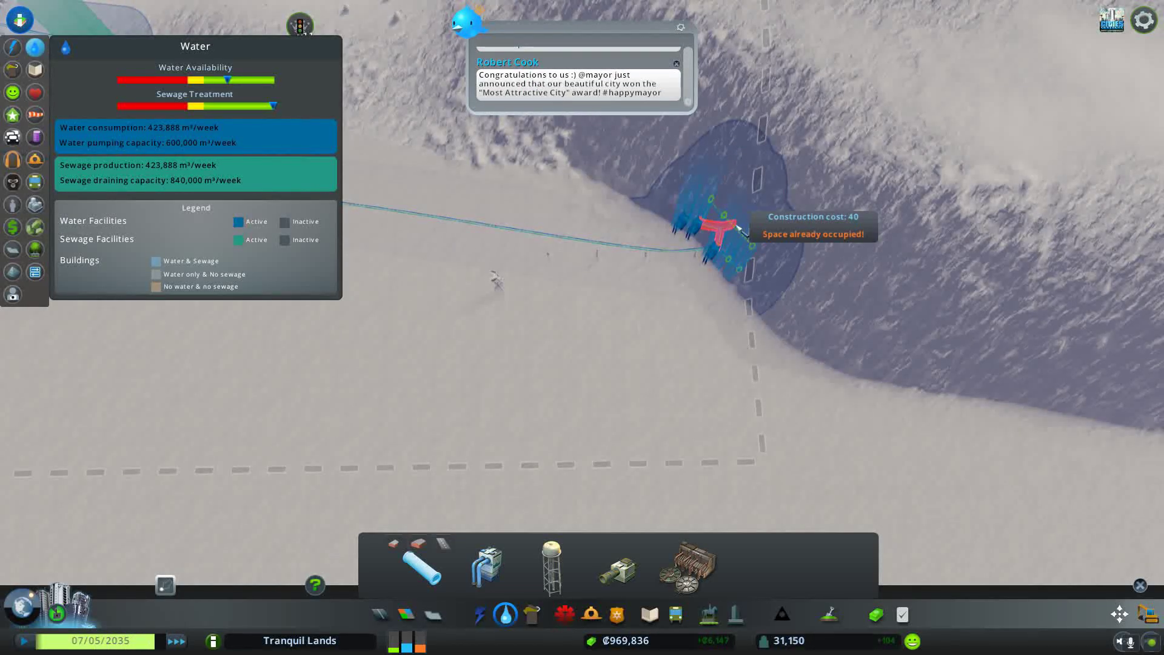
{"action": "scroll", "coordinate": [742, 217], "scroll_direction": "up", "scroll_amount": 3}
{"action": "scroll", "coordinate": [755, 273], "scroll_direction": "up", "scroll_amount": 2}
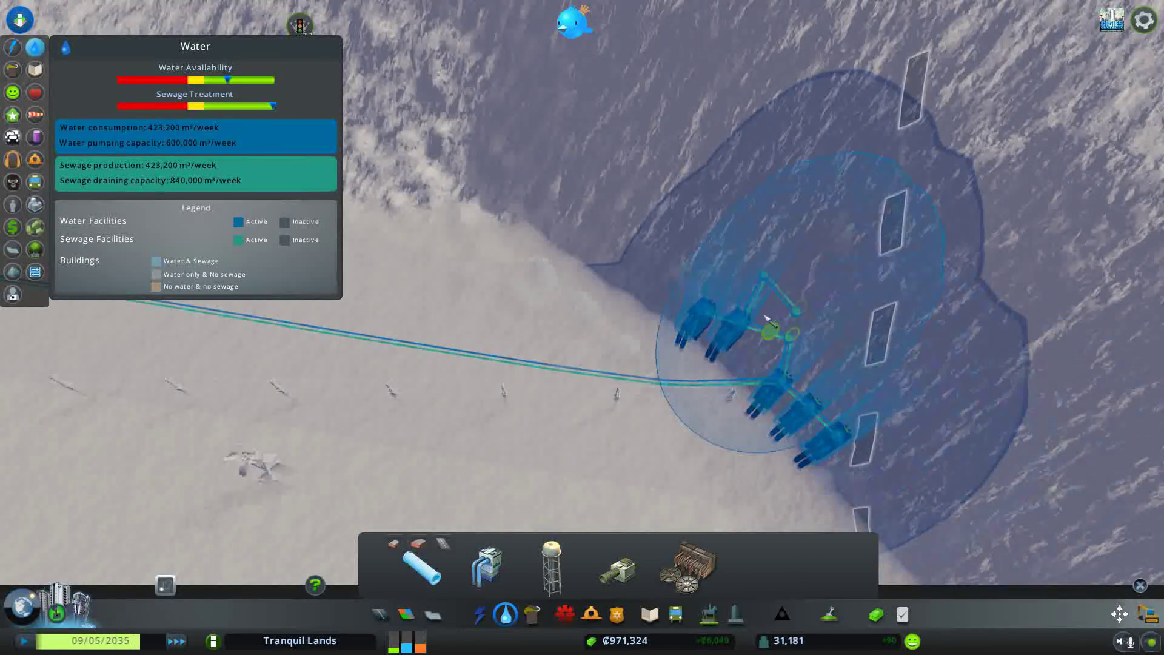
Bulldoze the unneeded pipe between the pumps and close the water overview
{"action": "key", "text": "d"}
{"action": "left_click", "coordinate": [1146, 615]}
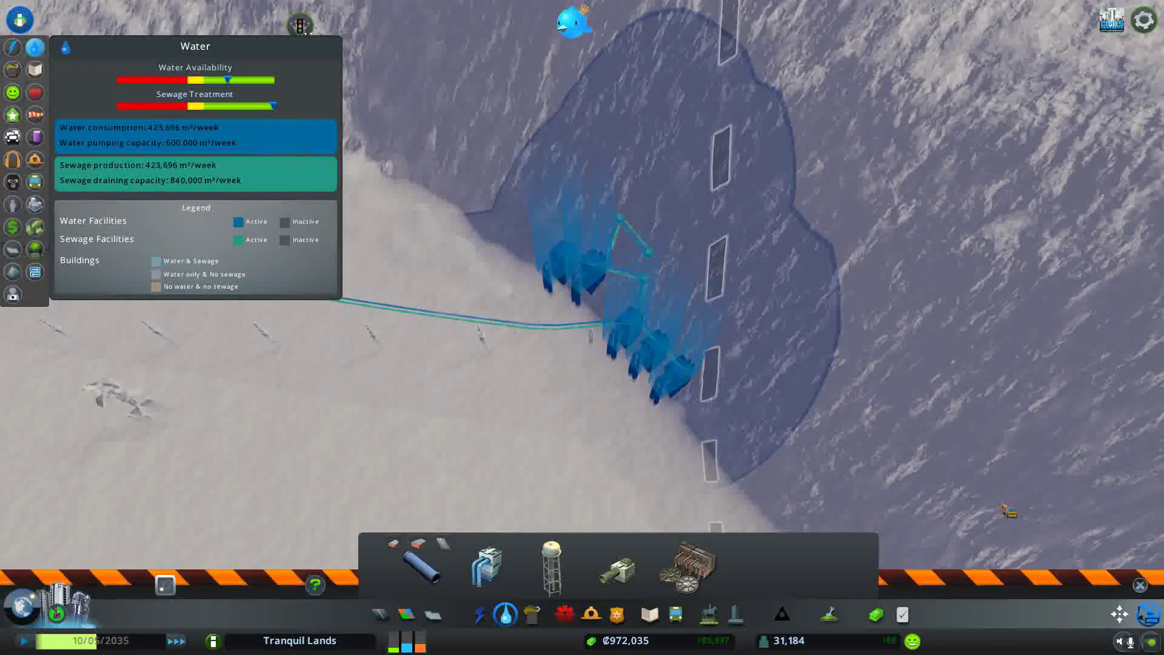
{"action": "left_click", "coordinate": [622, 238]}
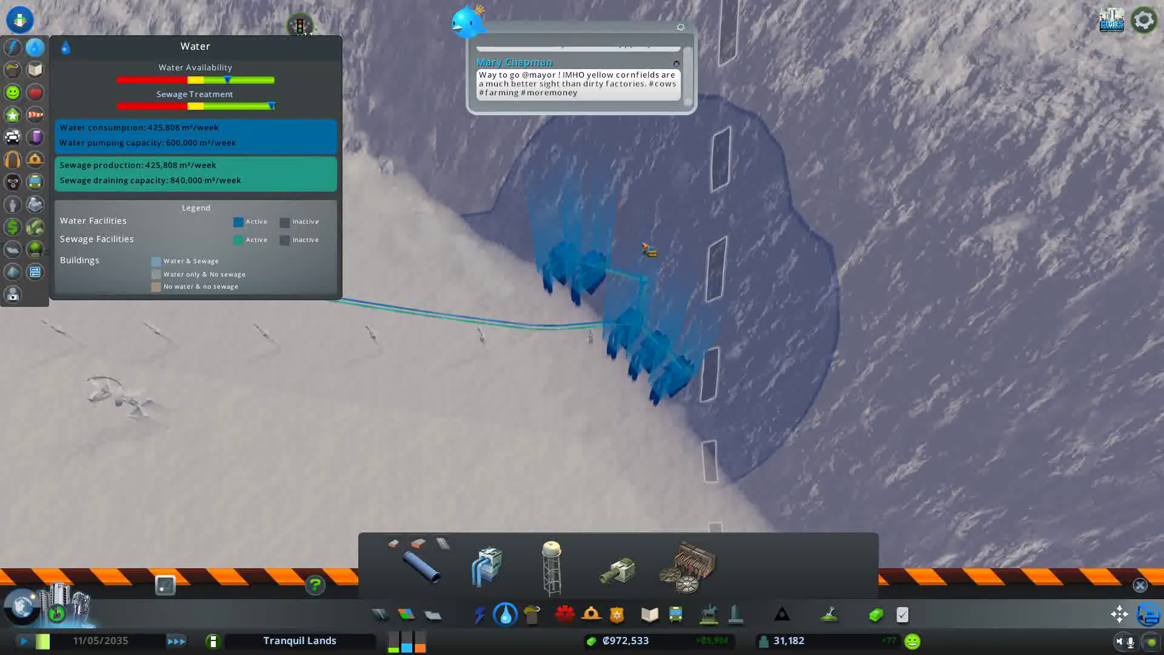
{"action": "left_click", "coordinate": [505, 616]}
{"action": "scroll", "coordinate": [459, 334], "scroll_direction": "down", "scroll_amount": 5}
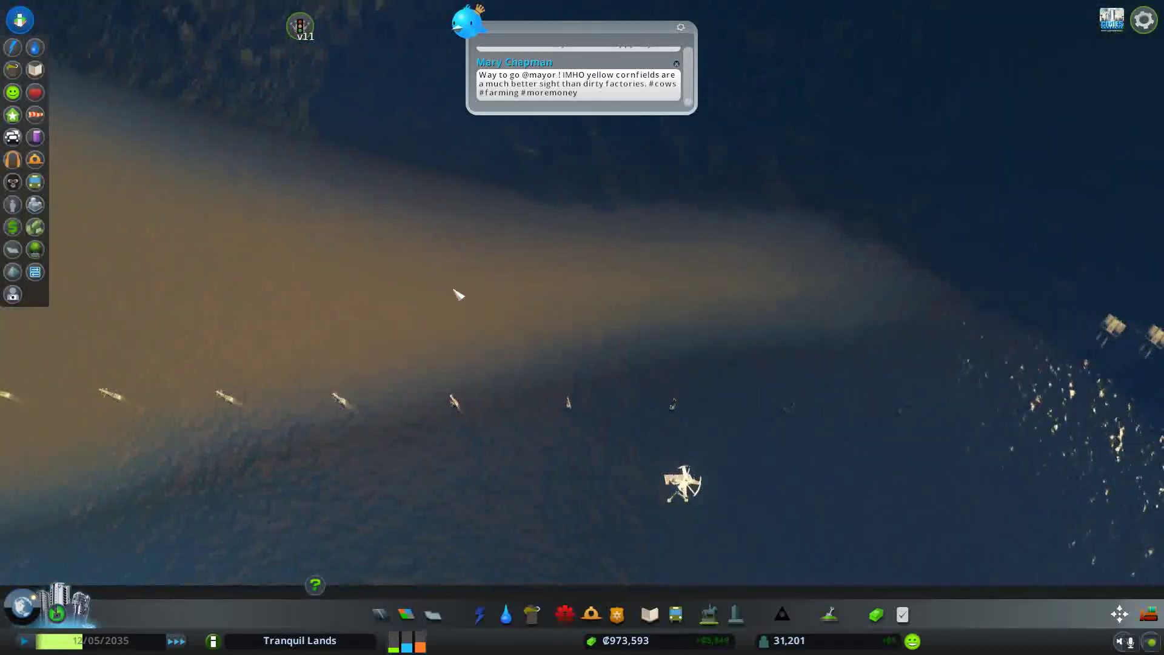
{"action": "scroll", "coordinate": [459, 336], "scroll_direction": "up", "scroll_amount": 5}
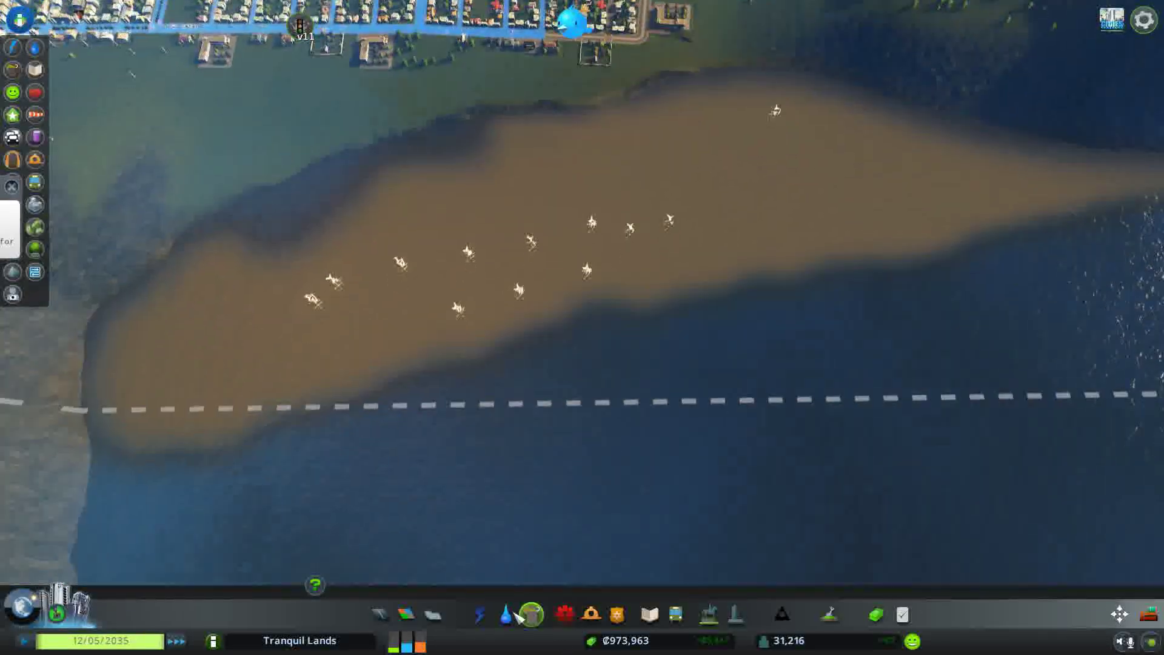
Place a Sewage Outlet on the shore below Amity Hills
{"action": "left_click", "coordinate": [504, 616]}
{"action": "left_click", "coordinate": [688, 568]}
{"action": "scroll", "coordinate": [769, 264], "scroll_direction": "down", "scroll_amount": 3}
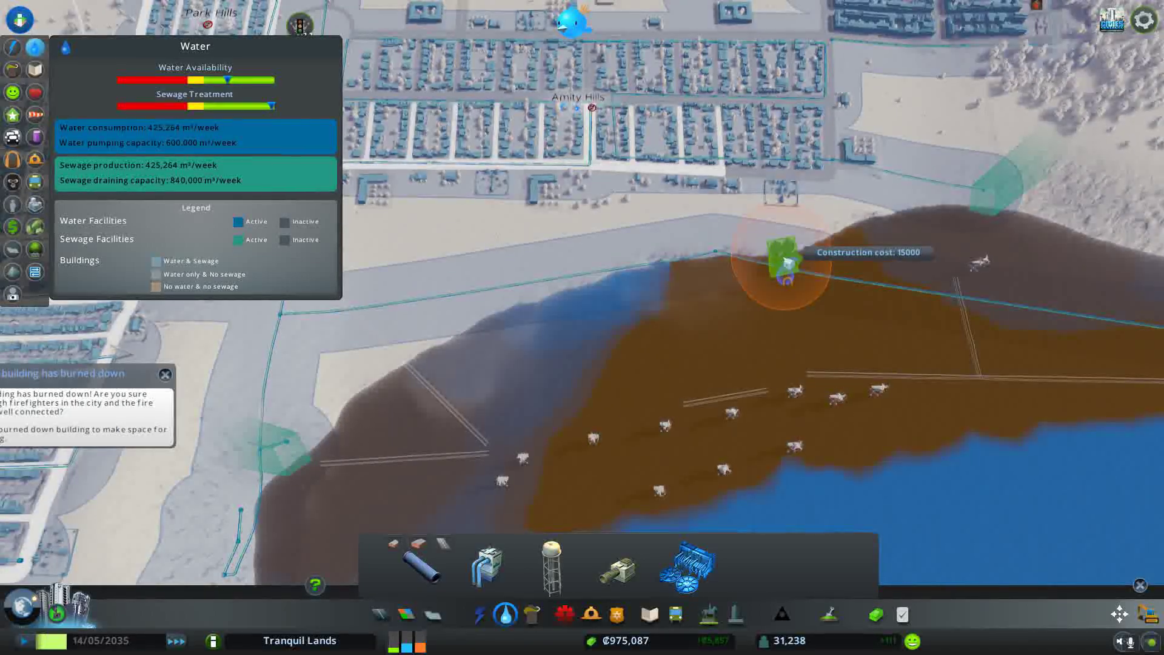
{"action": "left_click", "coordinate": [784, 262]}
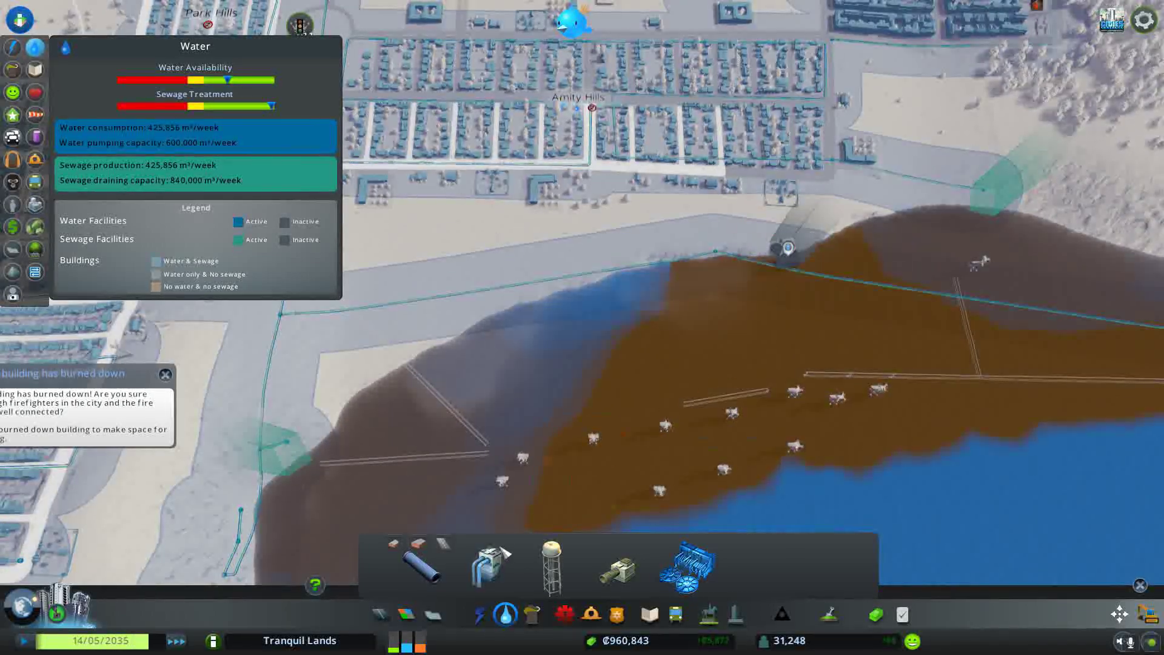
Pipe the outlet up to the Amity Hills road, then show the electricity overview
{"action": "left_click", "coordinate": [422, 569]}
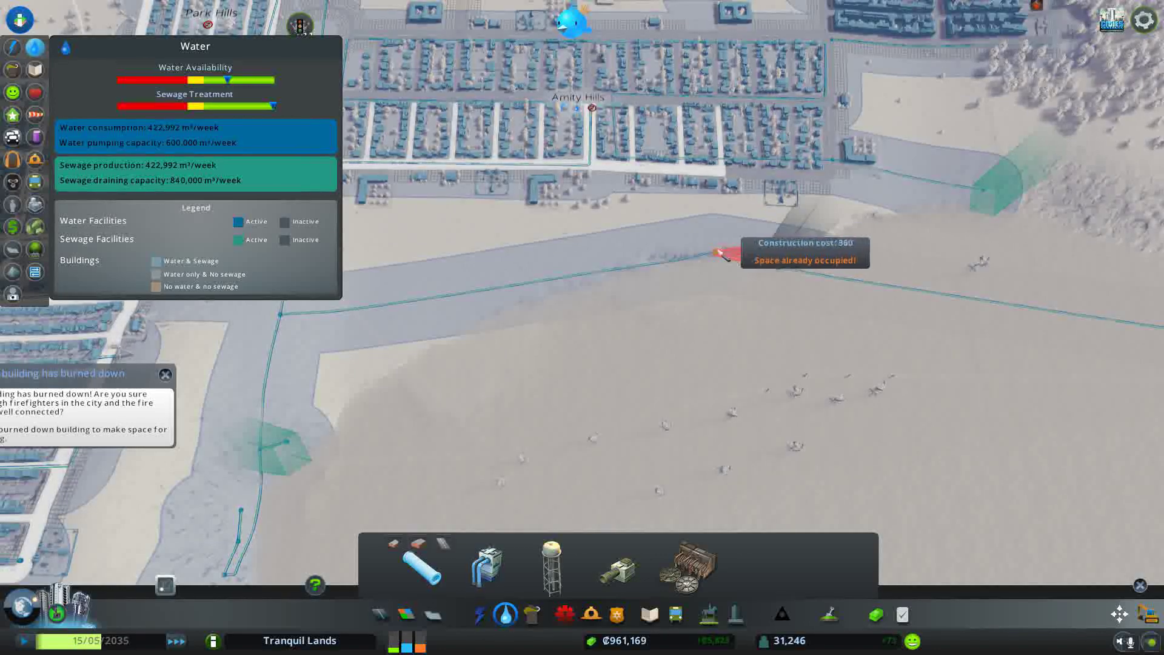
{"action": "left_click", "coordinate": [783, 248]}
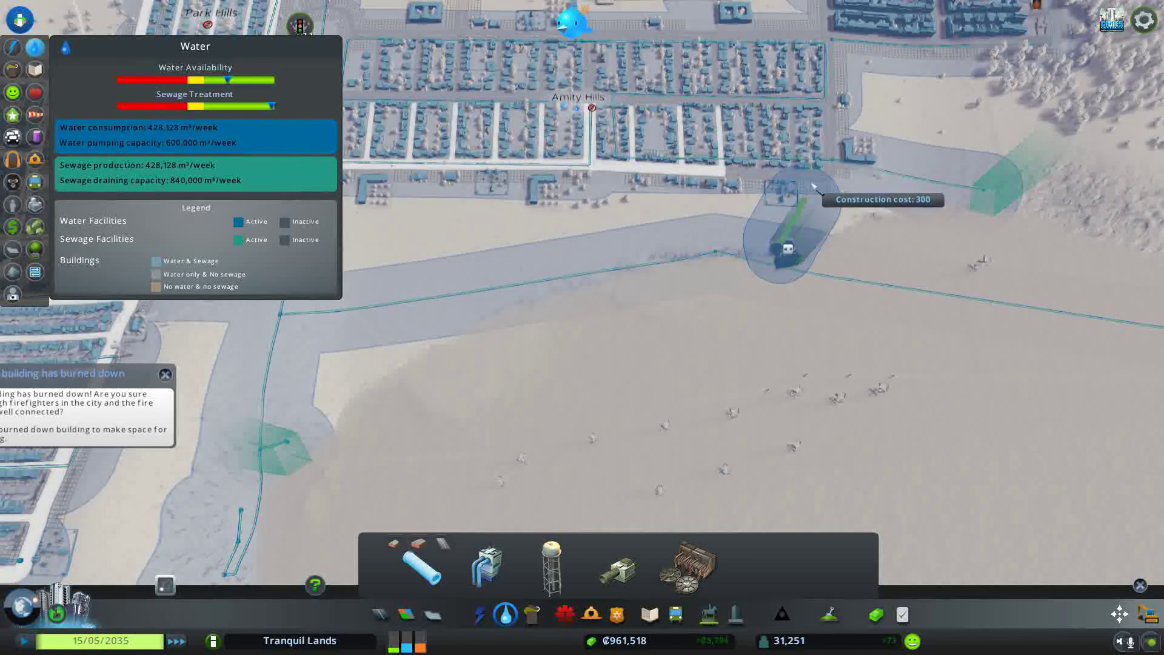
{"action": "left_click", "coordinate": [835, 161]}
{"action": "key", "text": "d"}
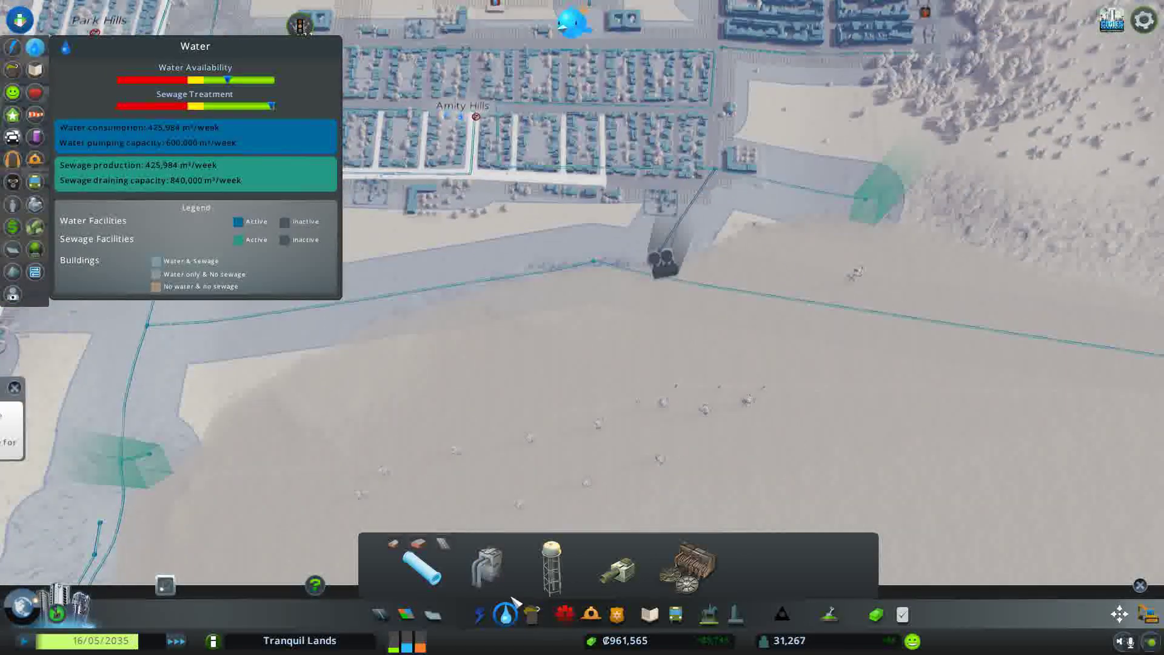
{"action": "left_click", "coordinate": [480, 614]}
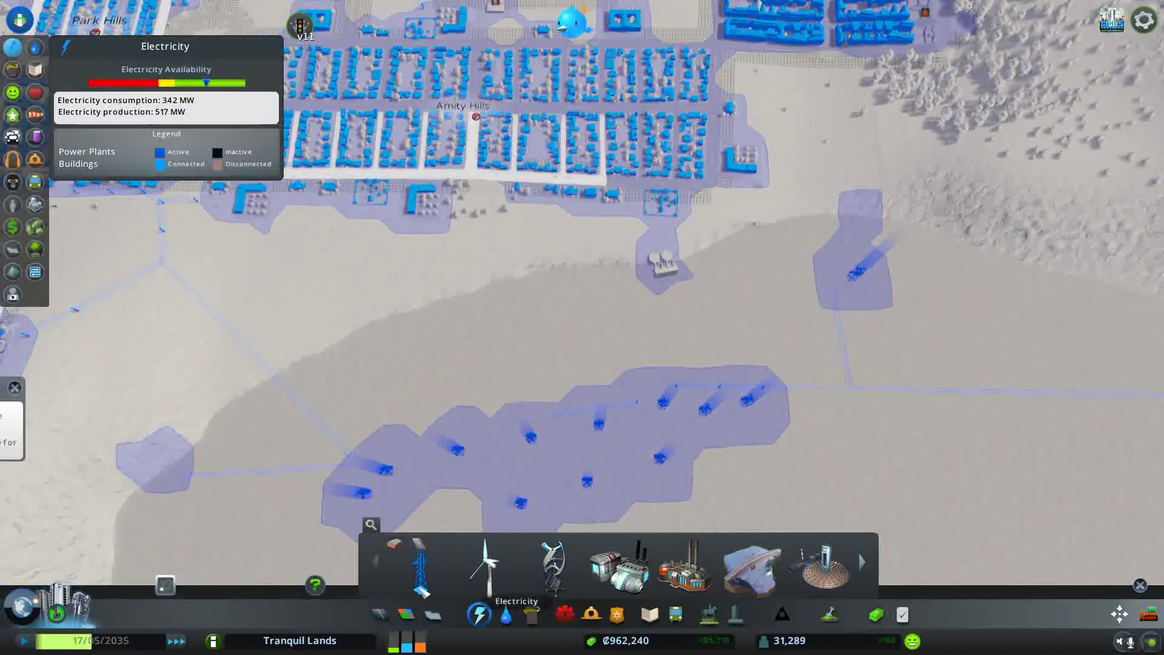
Leave the power overview, move to Sunset Park and toggle its electricity coverage on and off
{"action": "left_click", "coordinate": [420, 564]}
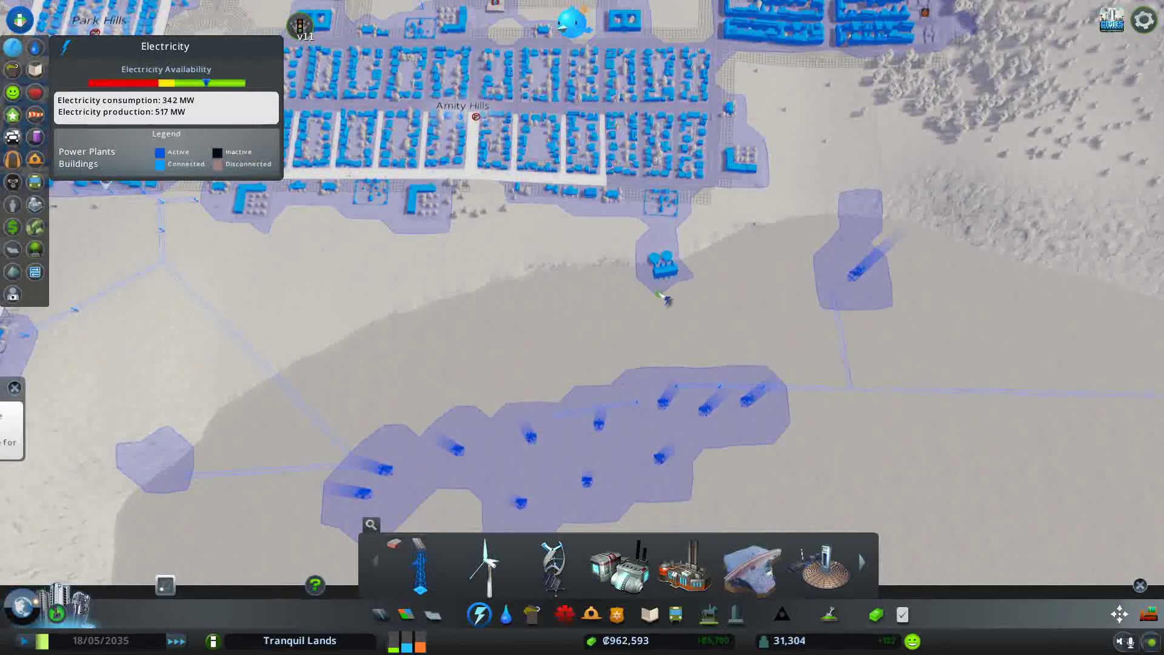
{"action": "key", "text": "Escape"}
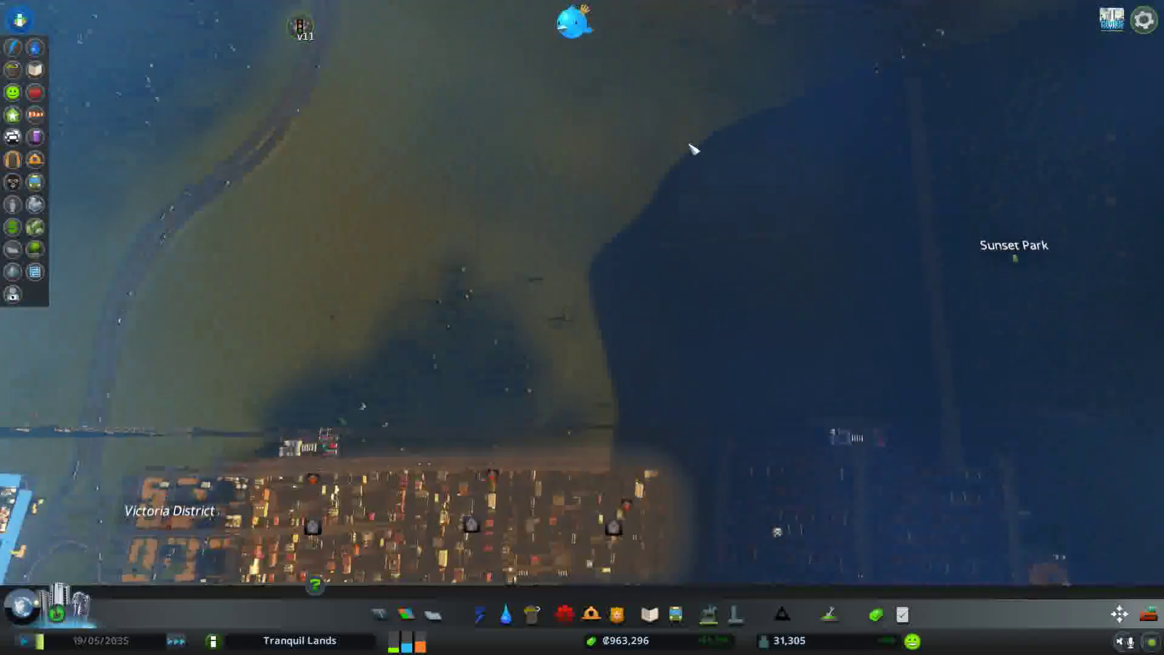
{"action": "scroll", "coordinate": [701, 273], "scroll_direction": "up", "scroll_amount": 5}
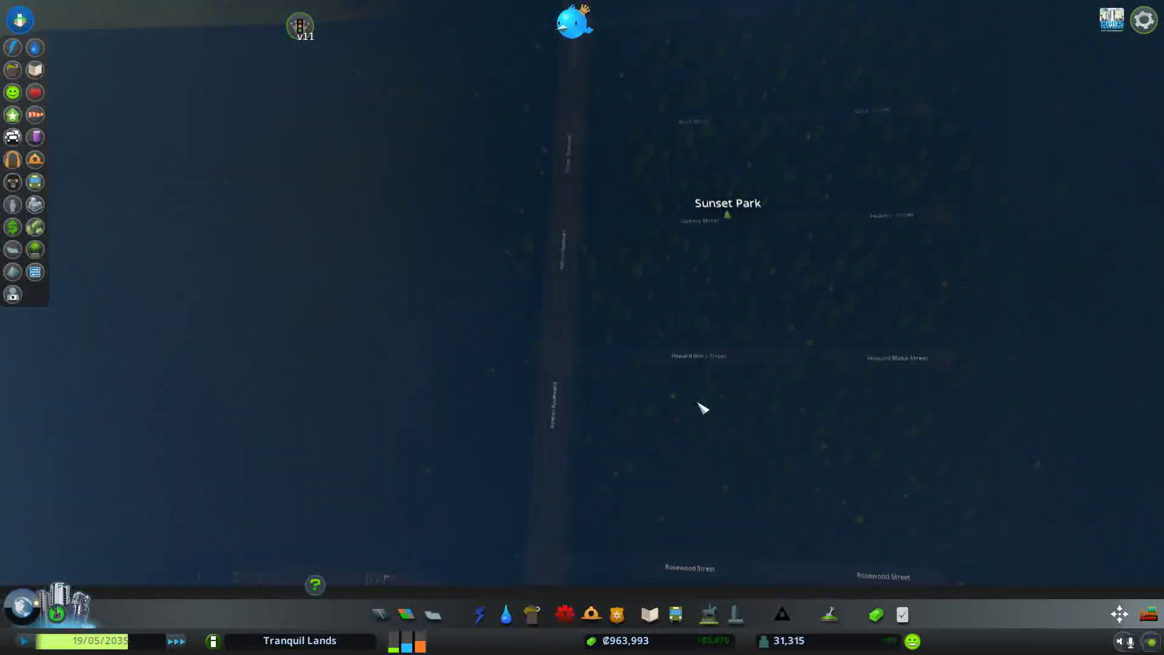
{"action": "scroll", "coordinate": [702, 409], "scroll_direction": "down", "scroll_amount": 5}
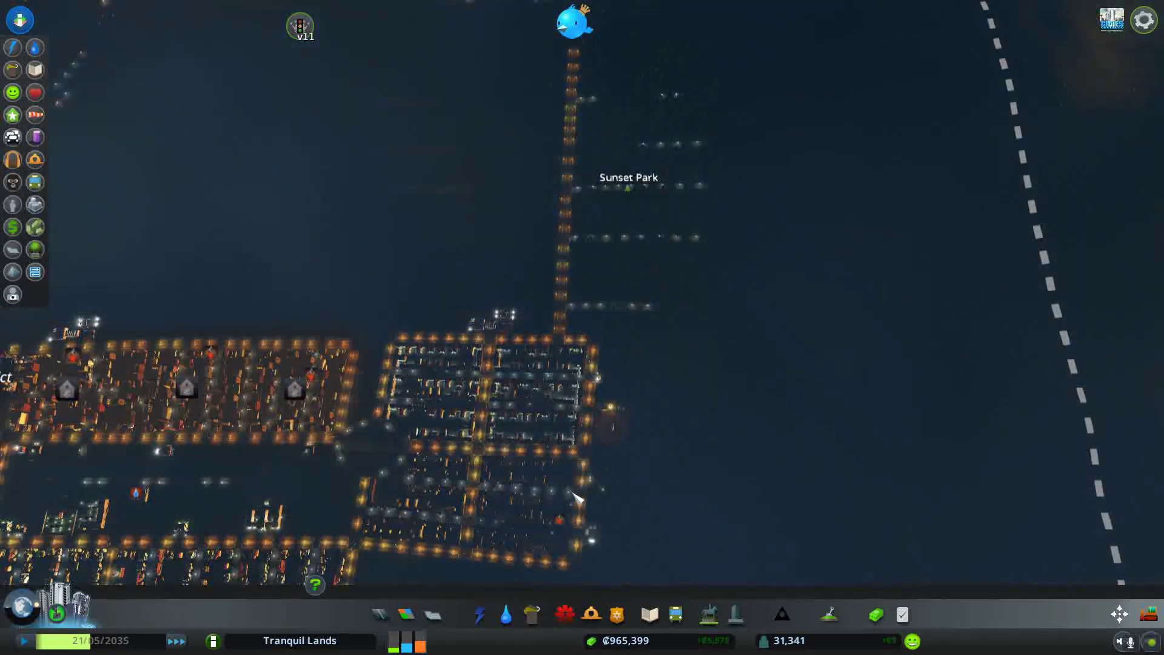
{"action": "left_click", "coordinate": [480, 616]}
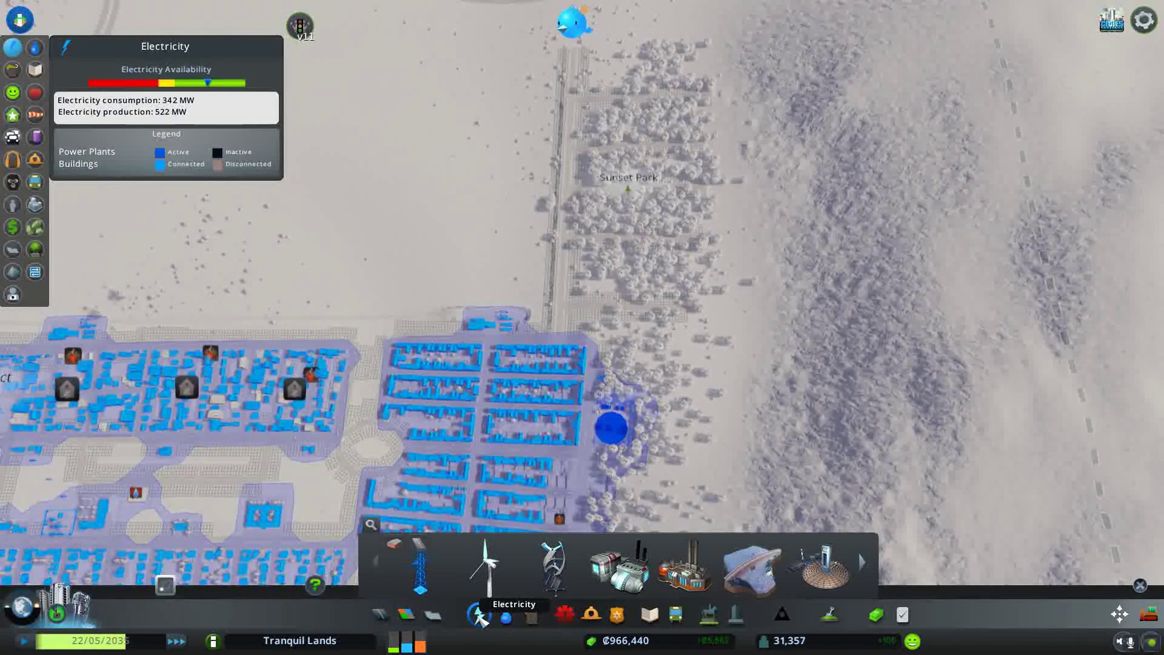
{"action": "left_click", "coordinate": [479, 615]}
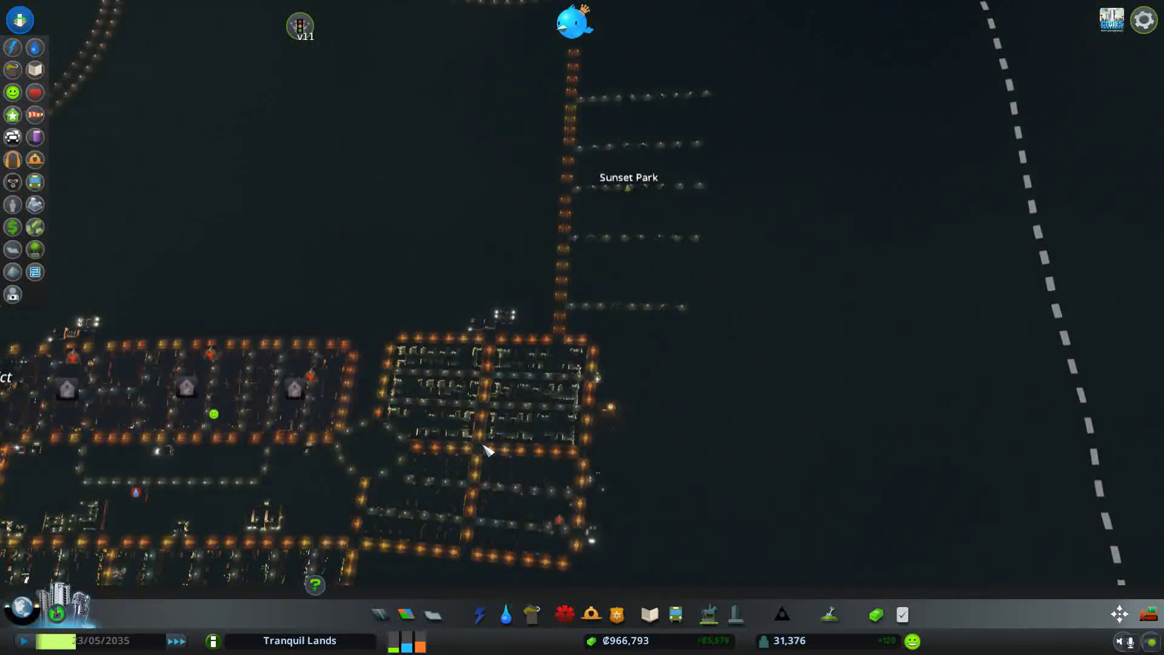
Zoom in on the Rosewood Street and Ashton Boulevard junction and pause the game
{"action": "left_click_drag", "start_coordinate": [532, 452], "coordinate": [731, 350]}
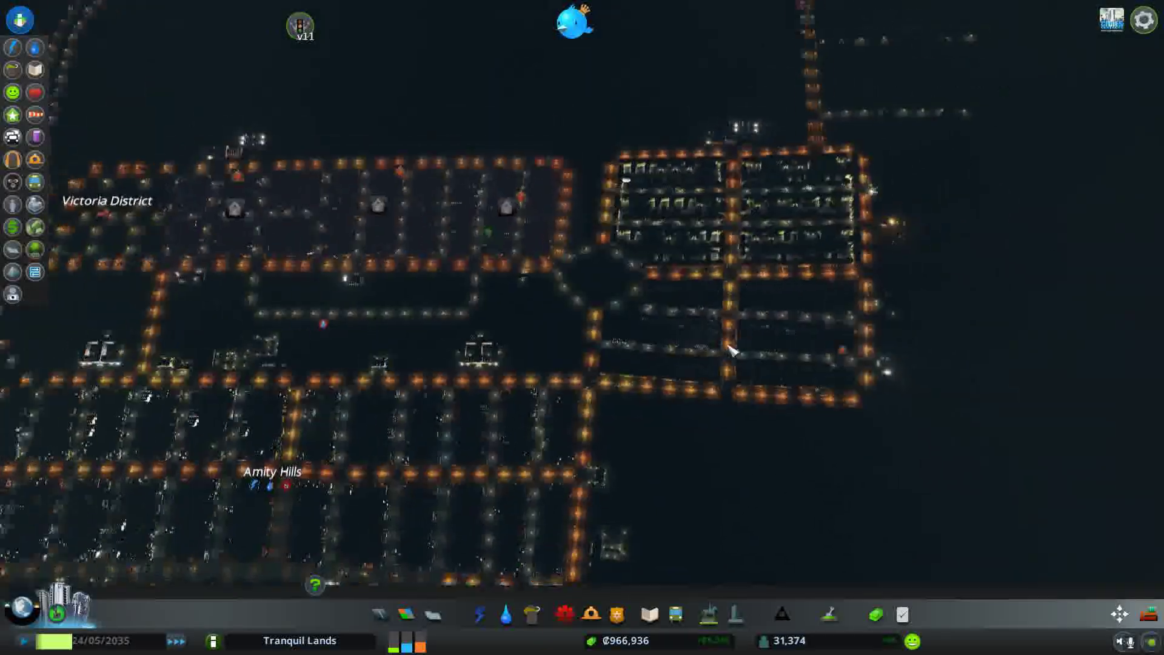
{"action": "scroll", "coordinate": [730, 350], "scroll_direction": "down", "scroll_amount": 1}
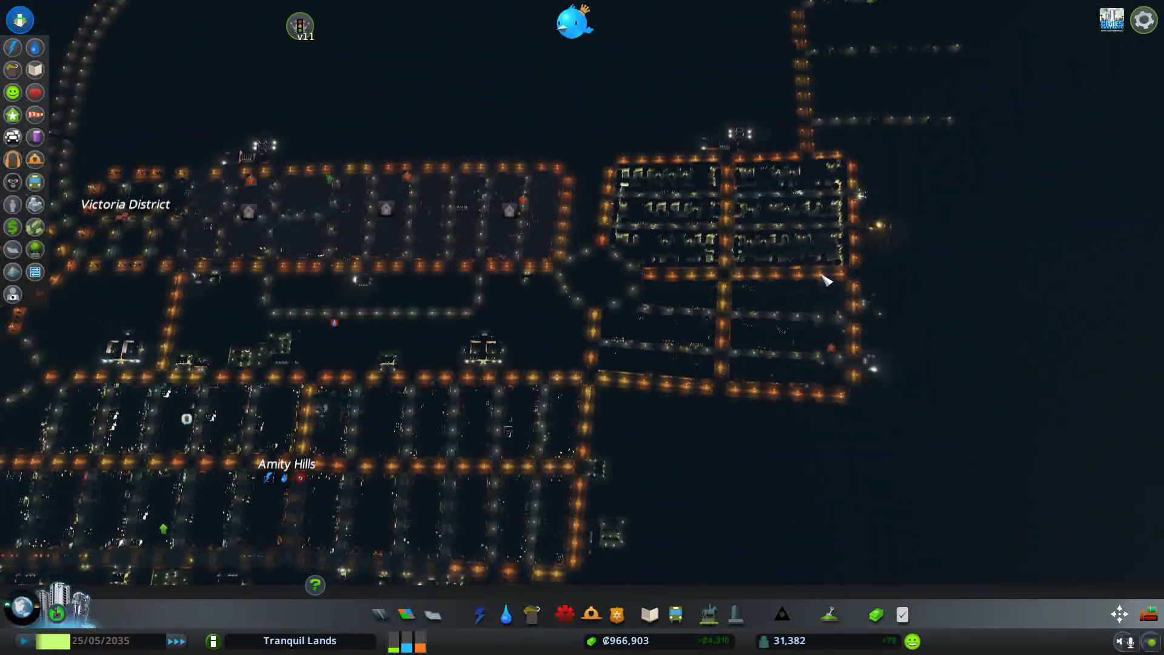
{"action": "scroll", "coordinate": [823, 275], "scroll_direction": "up", "scroll_amount": 5}
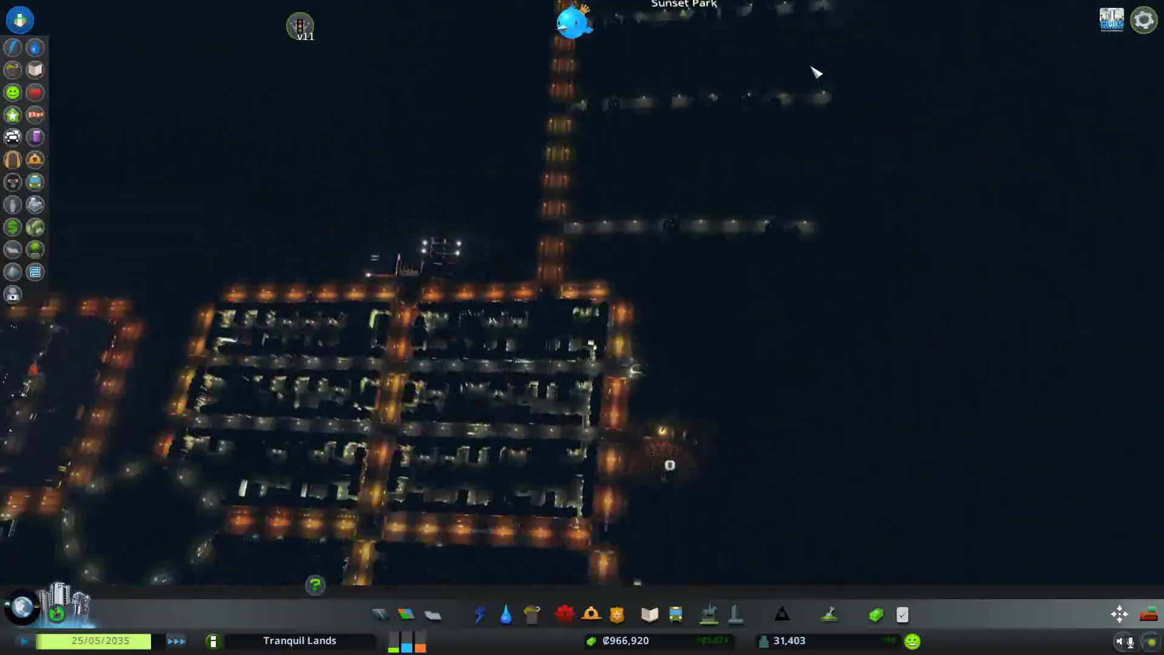
{"action": "scroll", "coordinate": [691, 273], "scroll_direction": "up", "scroll_amount": 3}
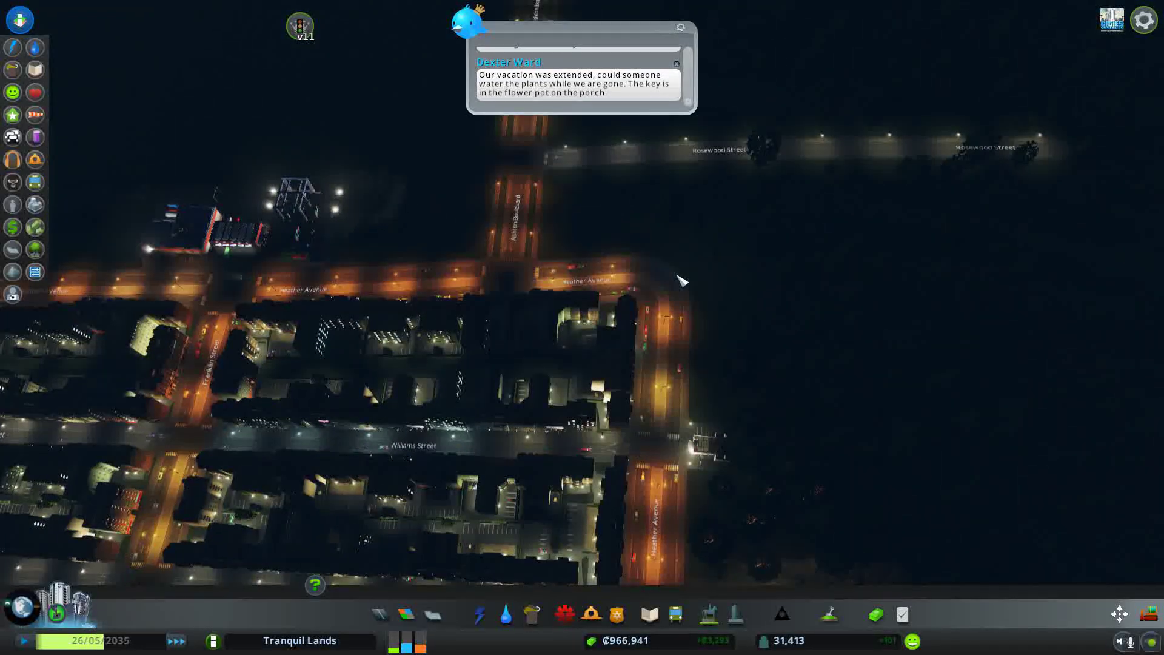
{"action": "scroll", "coordinate": [682, 280], "scroll_direction": "up", "scroll_amount": 2}
{"action": "scroll", "coordinate": [668, 254], "scroll_direction": "up", "scroll_amount": 2}
{"action": "scroll", "coordinate": [637, 205], "scroll_direction": "up", "scroll_amount": 2}
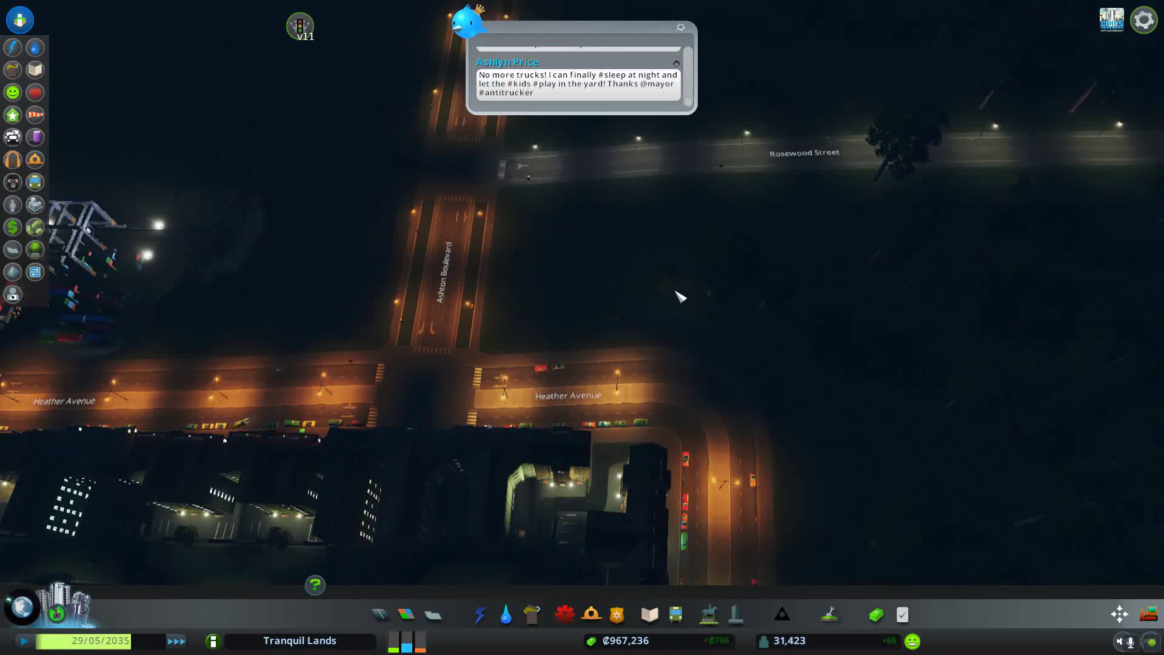
{"action": "key", "text": "w"}
{"action": "key", "text": "d"}
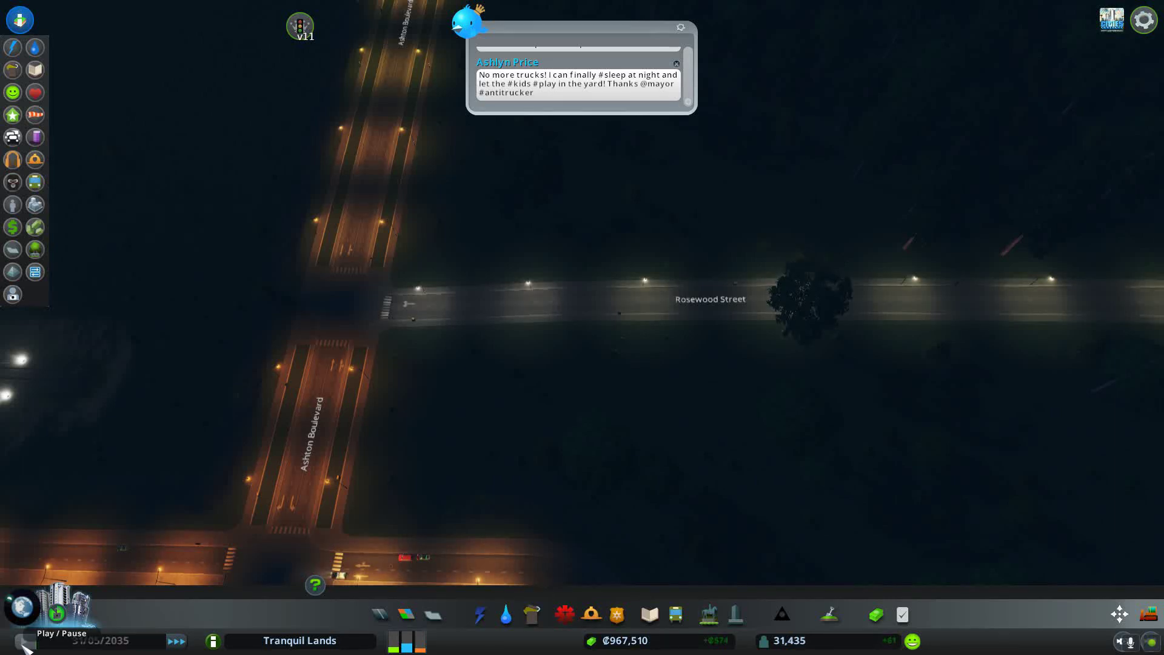
{"action": "left_click", "coordinate": [24, 642]}
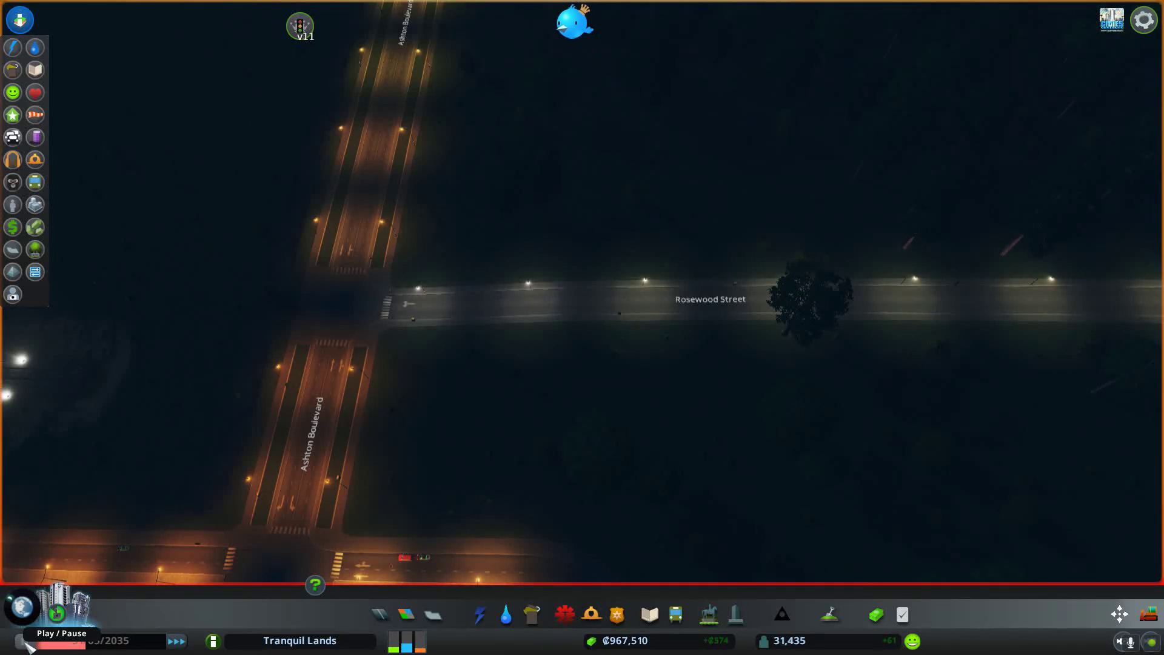
{"action": "left_click", "coordinate": [380, 615]}
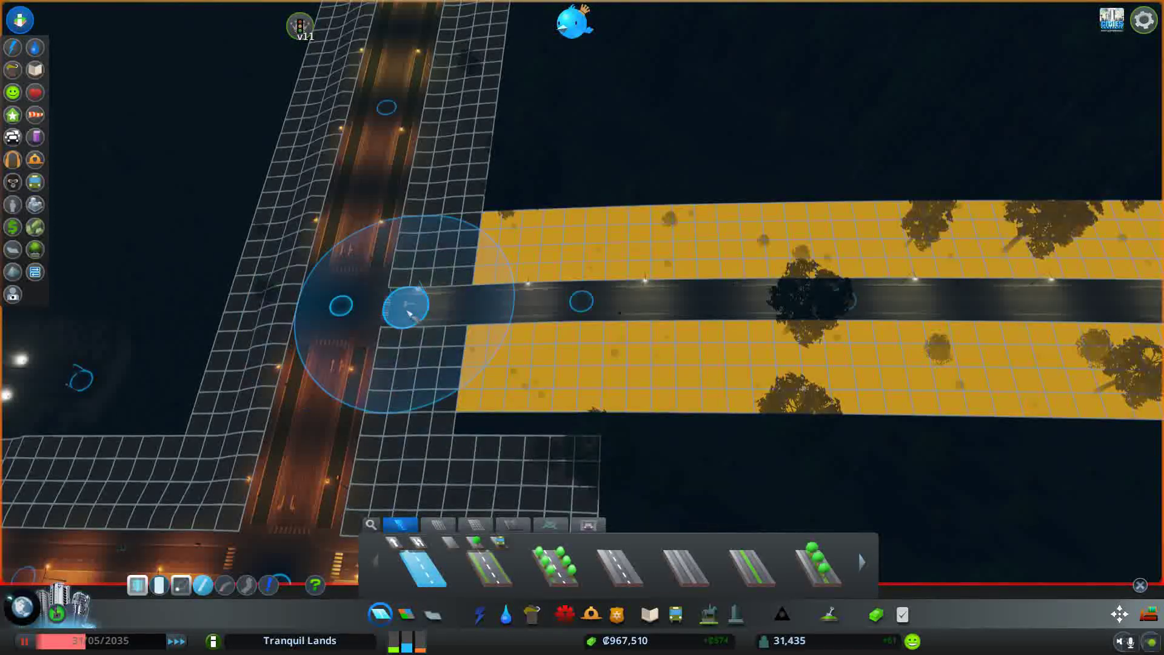
{"action": "scroll", "coordinate": [477, 400], "scroll_direction": "up", "scroll_amount": 3}
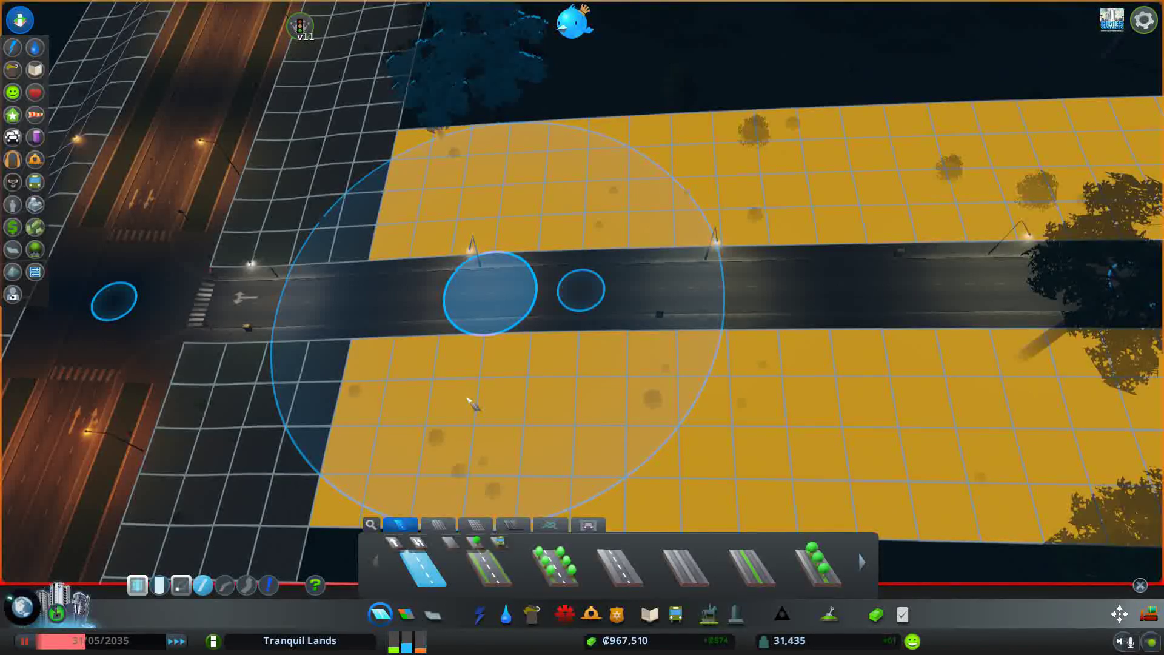
{"action": "scroll", "coordinate": [470, 401], "scroll_direction": "down", "scroll_amount": 5}
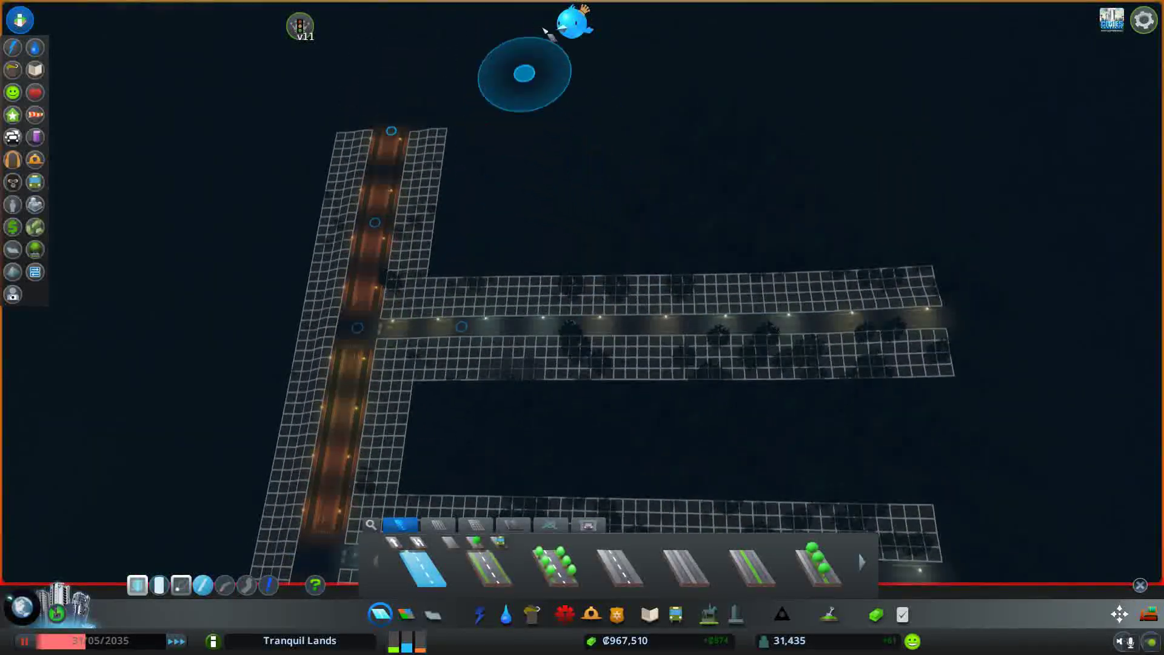
{"action": "scroll", "coordinate": [520, 73], "scroll_direction": "up", "scroll_amount": 5}
{"action": "key", "text": "Escape"}
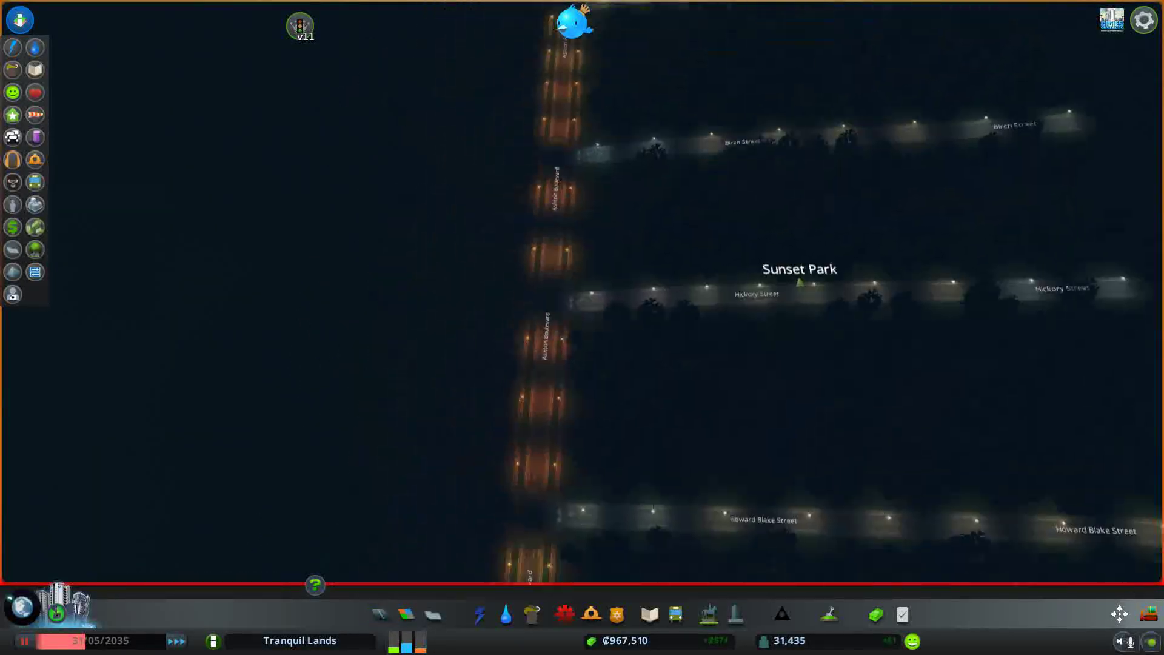
{"action": "key", "text": "s"}
{"action": "key", "text": "a"}
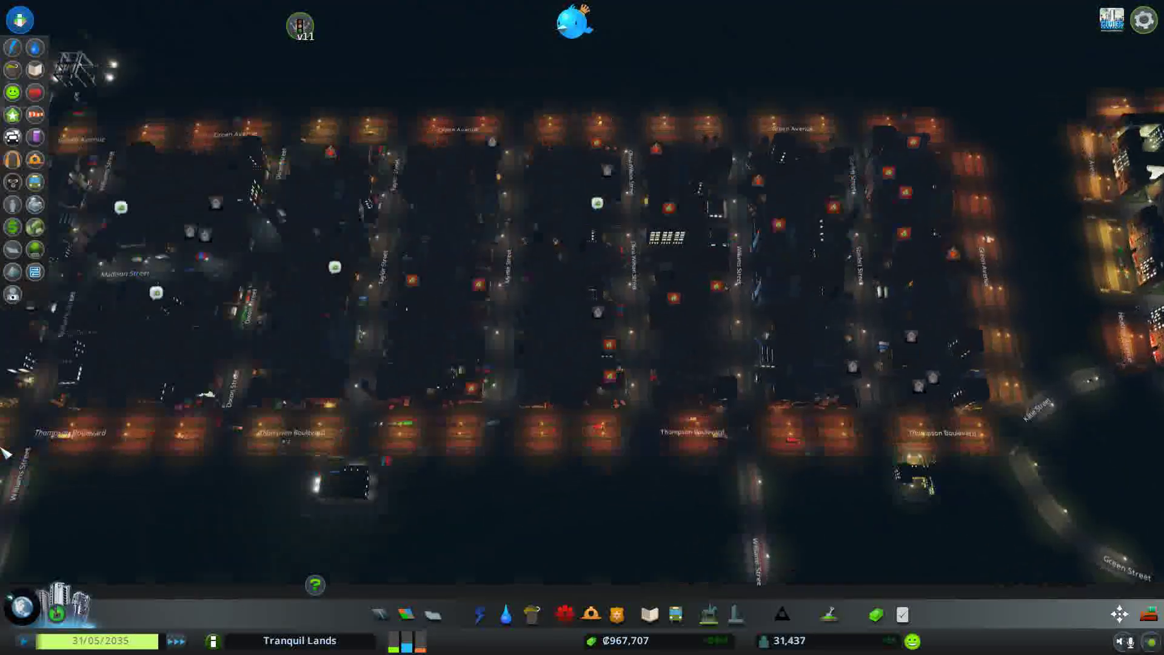
{"action": "scroll", "coordinate": [91, 410], "scroll_direction": "down", "scroll_amount": 3}
{"action": "scroll", "coordinate": [156, 357], "scroll_direction": "down", "scroll_amount": 3}
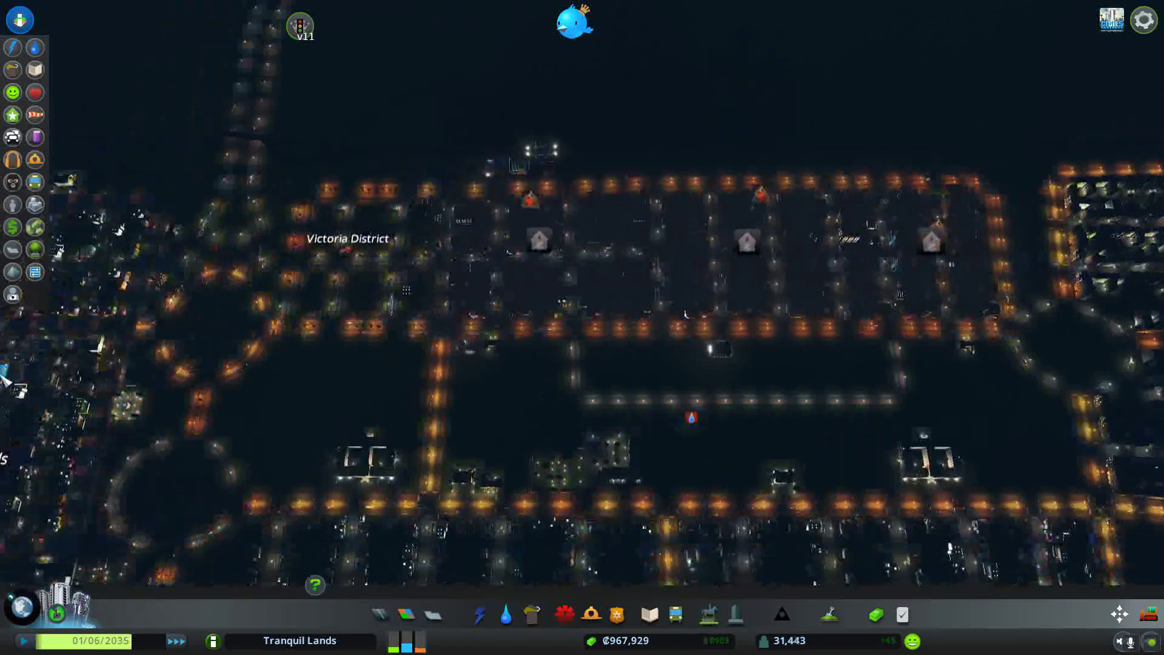
Swing the view to Victoria District and browse the small and large road types
{"action": "key", "text": "w"}
{"action": "key", "text": "a"}
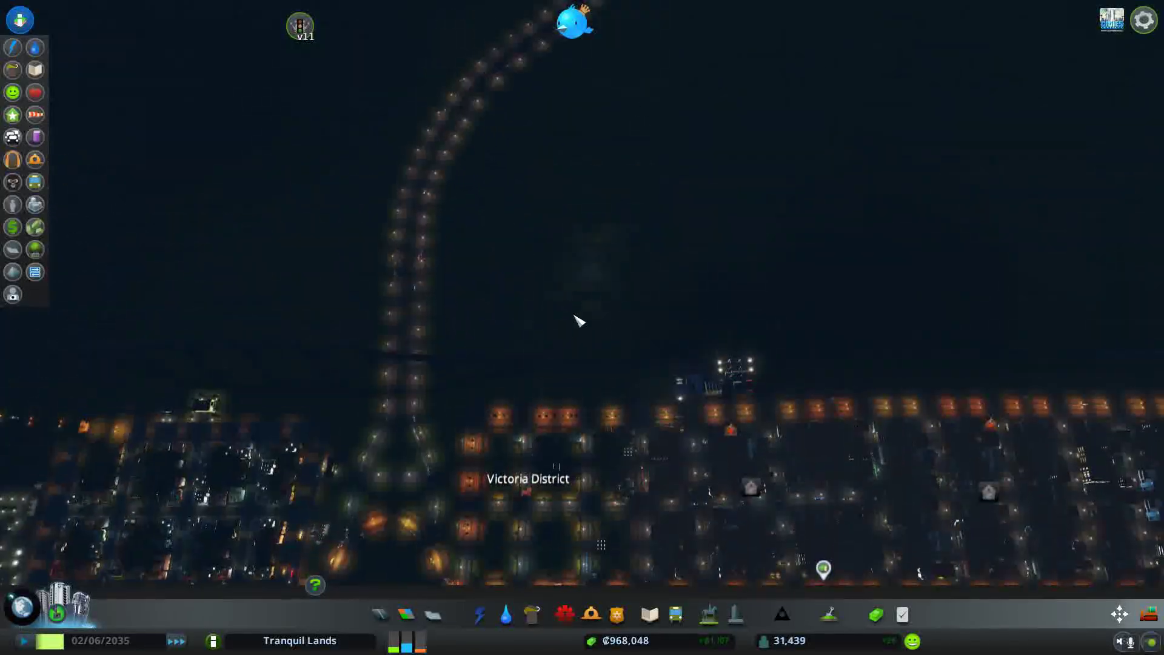
{"action": "left_click", "coordinate": [381, 615]}
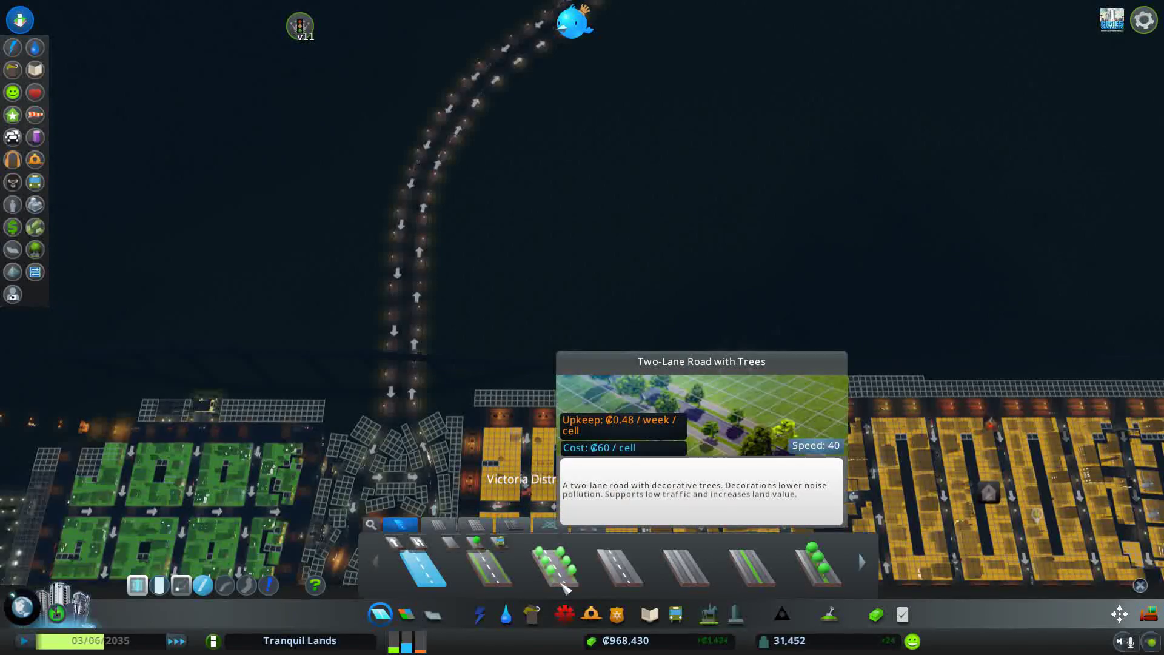
{"action": "key", "text": "w"}
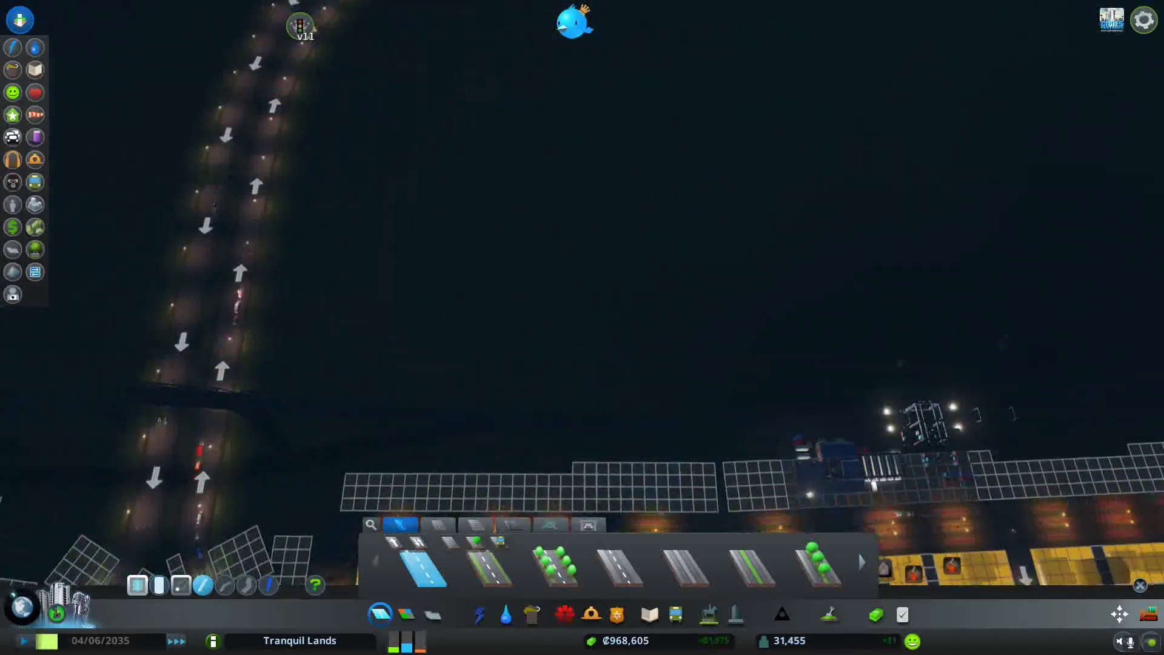
{"action": "scroll", "coordinate": [479, 479], "scroll_direction": "up", "scroll_amount": 3}
{"action": "scroll", "coordinate": [479, 479], "scroll_direction": "up", "scroll_amount": 3}
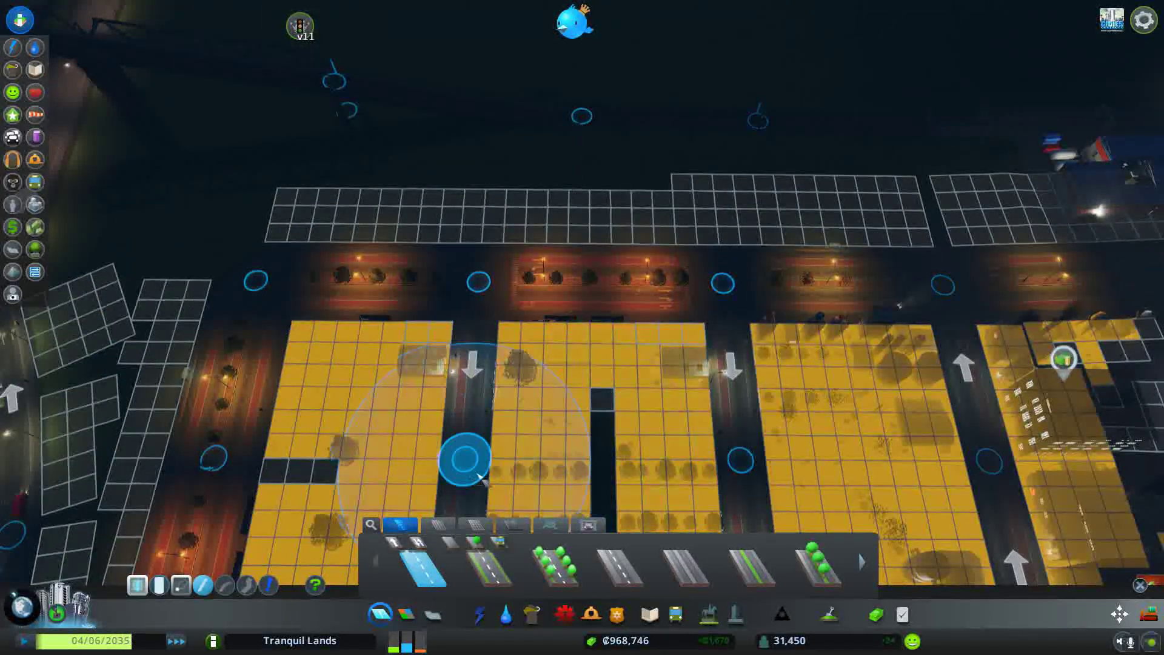
{"action": "left_click", "coordinate": [438, 525]}
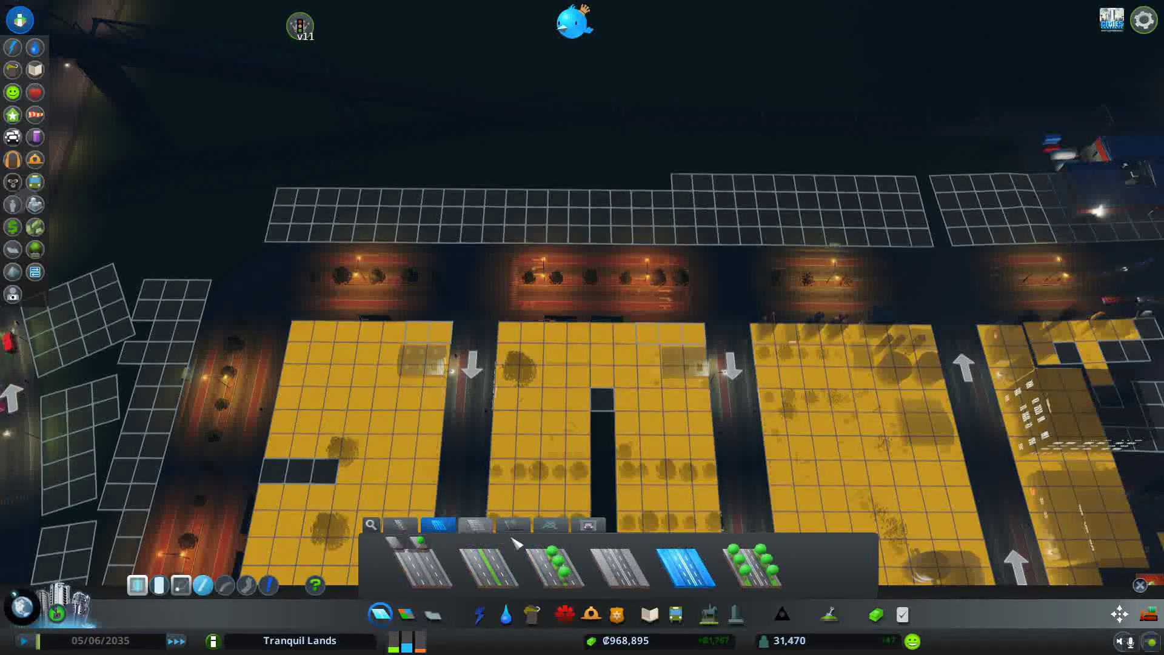
{"action": "left_click", "coordinate": [476, 526]}
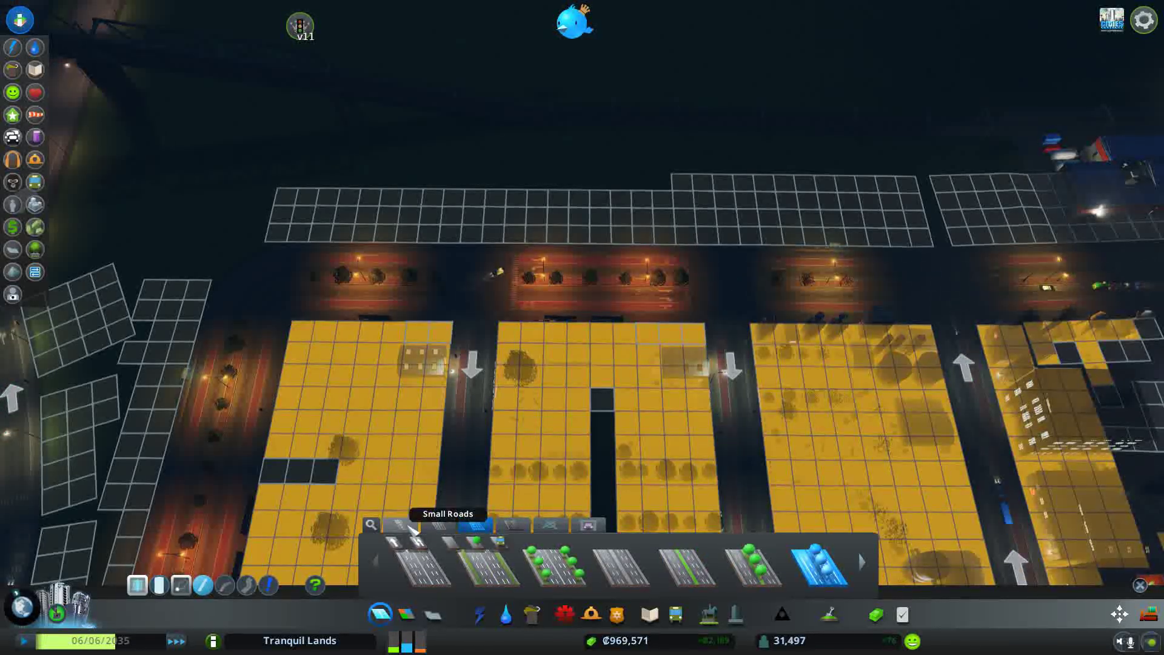
{"action": "left_click", "coordinate": [401, 525]}
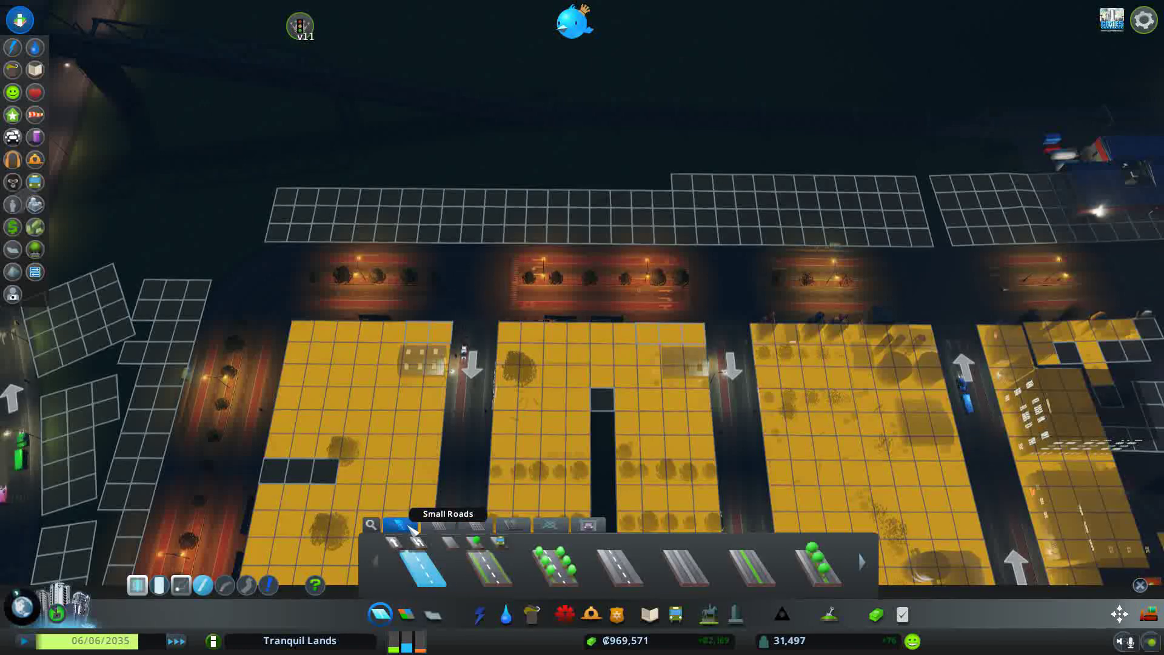
Look through more road types across categories and select the Highway with Bus-Only Lane
{"action": "left_click", "coordinate": [863, 565]}
{"action": "left_click", "coordinate": [862, 565]}
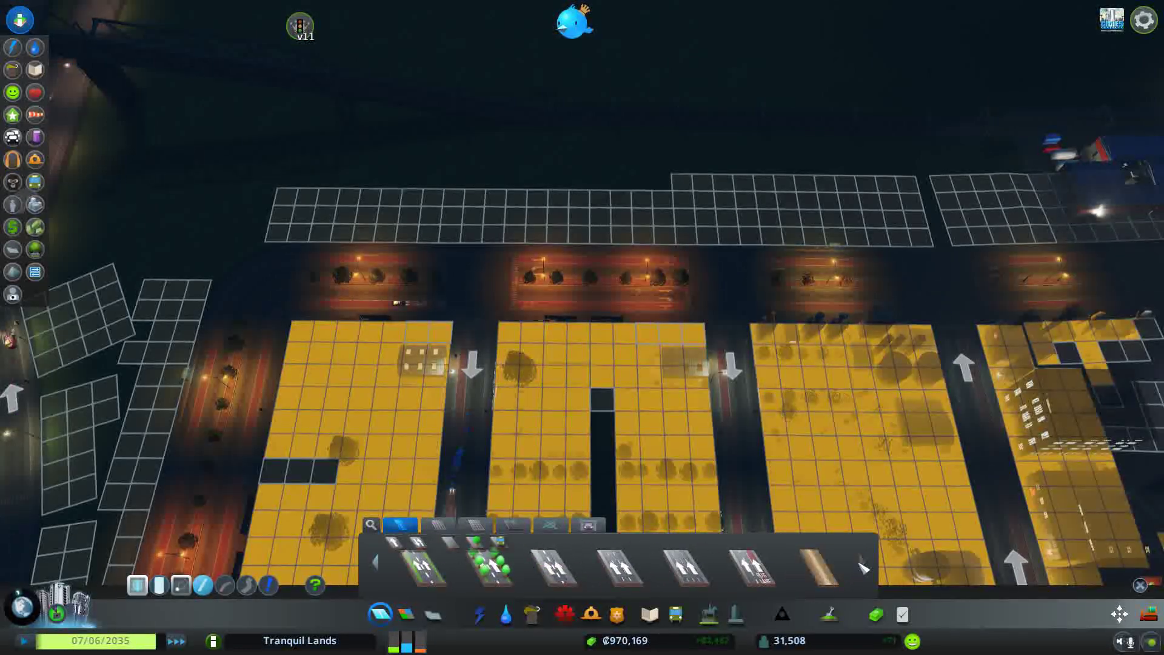
{"action": "left_click", "coordinate": [442, 525]}
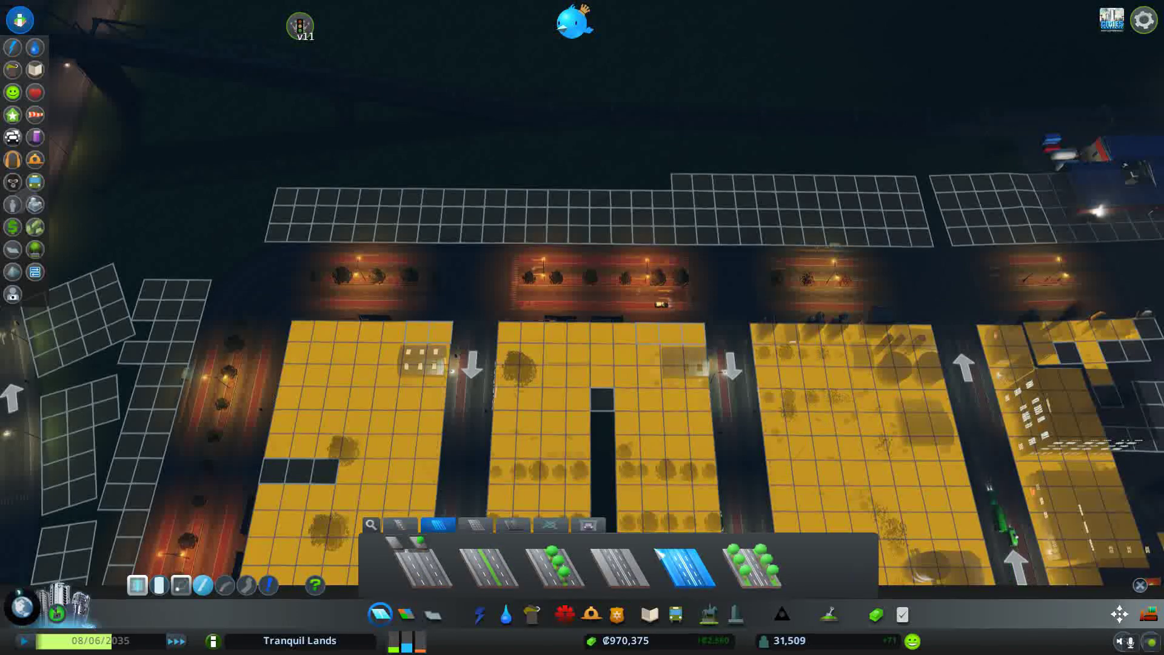
{"action": "left_click", "coordinate": [476, 526]}
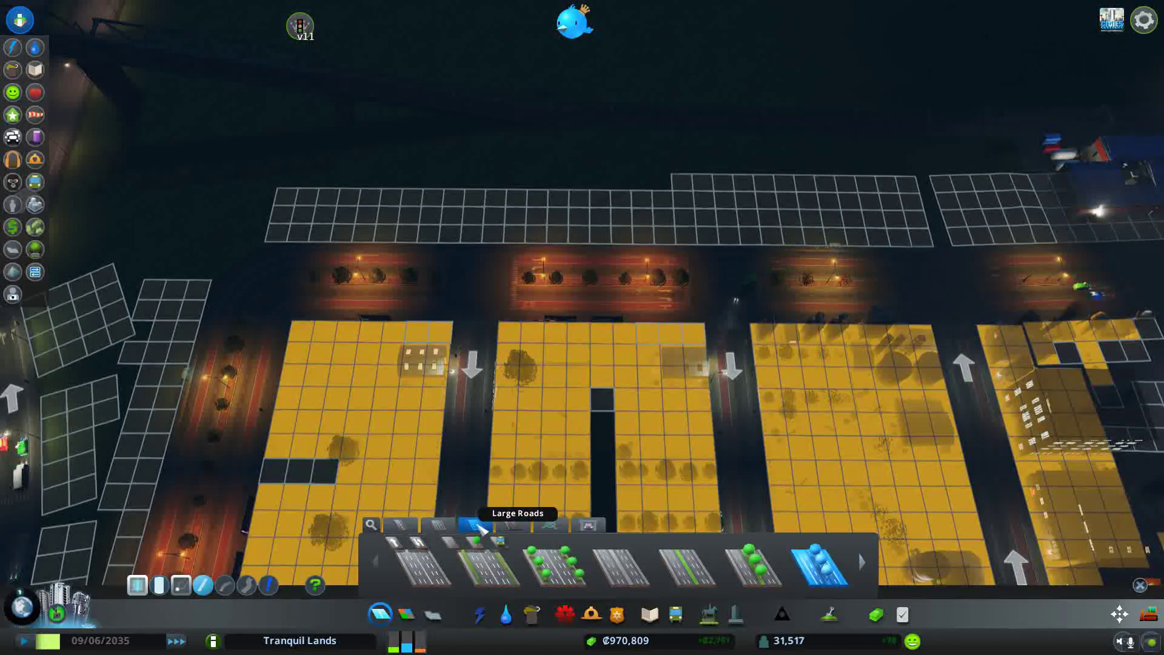
{"action": "left_click", "coordinate": [865, 570]}
{"action": "left_click", "coordinate": [865, 570]}
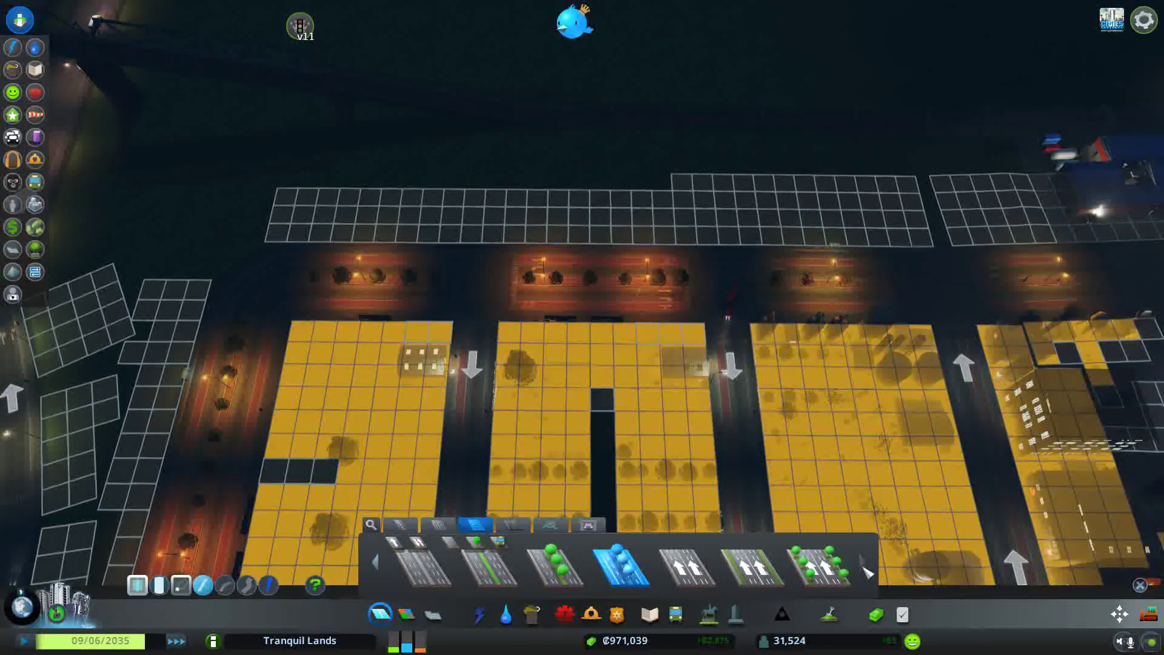
{"action": "left_click", "coordinate": [381, 564]}
{"action": "left_click", "coordinate": [380, 564]}
{"action": "left_click", "coordinate": [380, 564]}
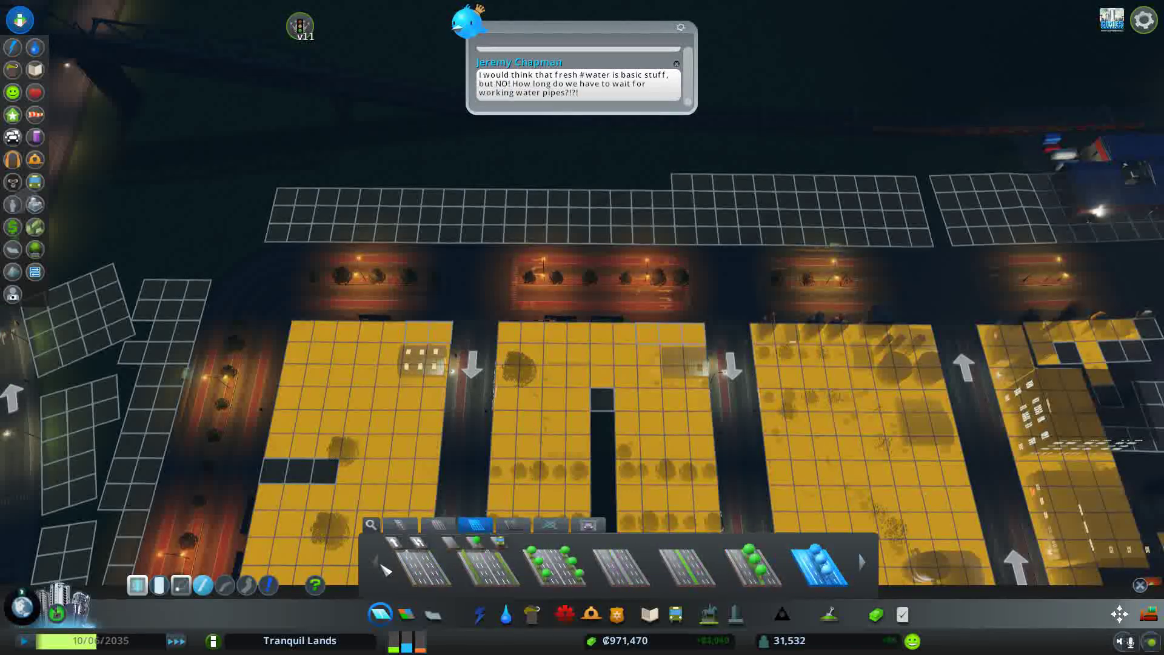
{"action": "left_click", "coordinate": [514, 525]}
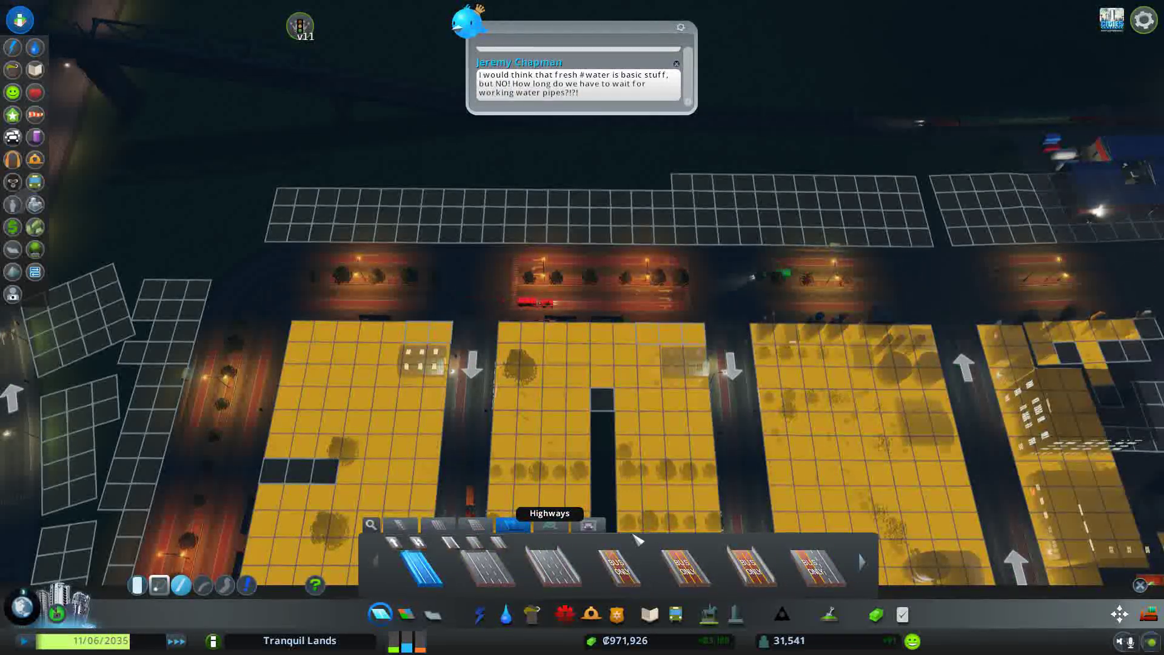
{"action": "left_click", "coordinate": [819, 571]}
{"action": "scroll", "coordinate": [733, 390], "scroll_direction": "down", "scroll_amount": 3}
{"action": "scroll", "coordinate": [766, 363], "scroll_direction": "down", "scroll_amount": 2}
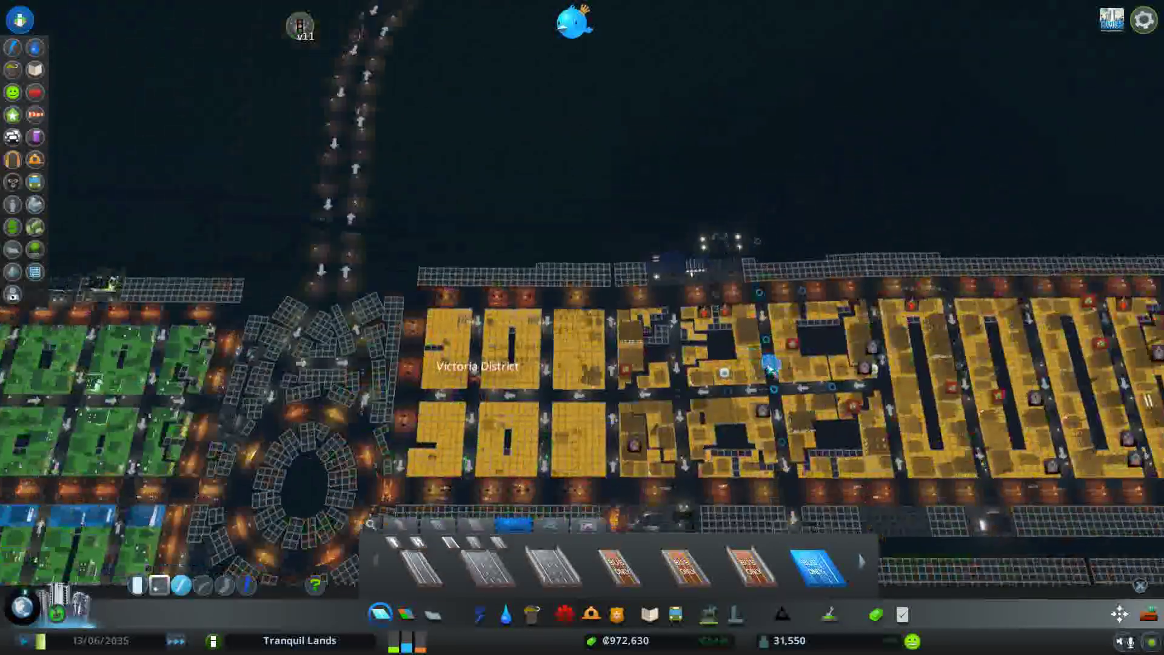
{"action": "scroll", "coordinate": [656, 187], "scroll_direction": "down", "scroll_amount": 2}
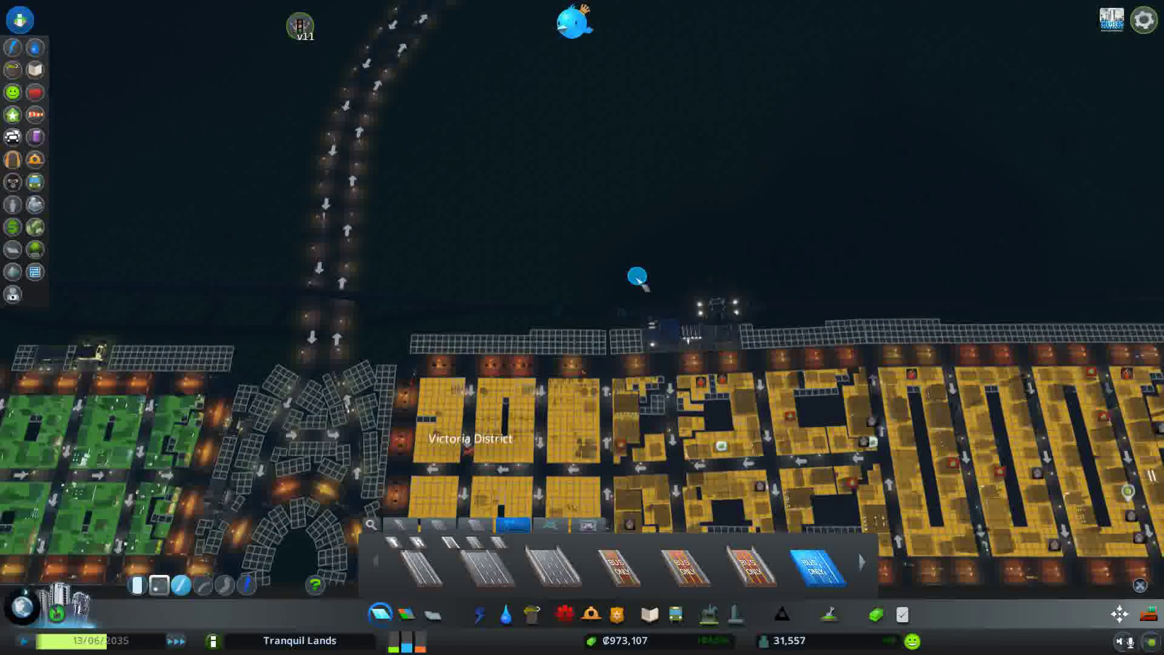
{"action": "scroll", "coordinate": [265, 233], "scroll_direction": "up", "scroll_amount": 2}
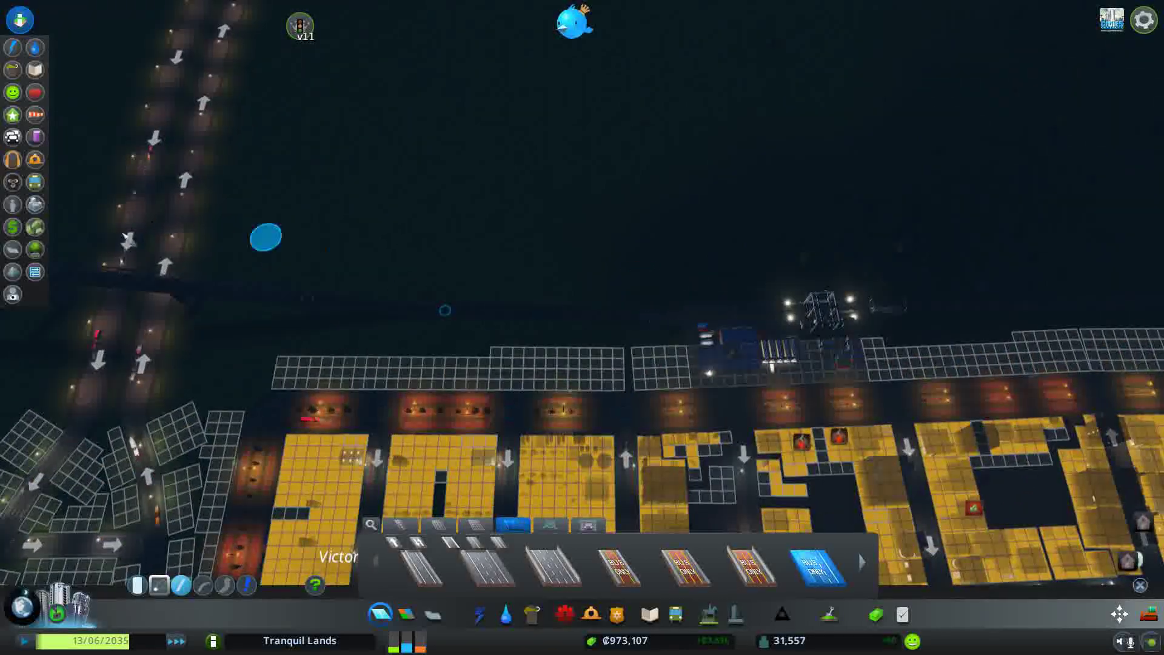
Show the resources map, start and cancel a road north of Victoria District, and browse road categories
{"action": "left_click", "coordinate": [34, 226]}
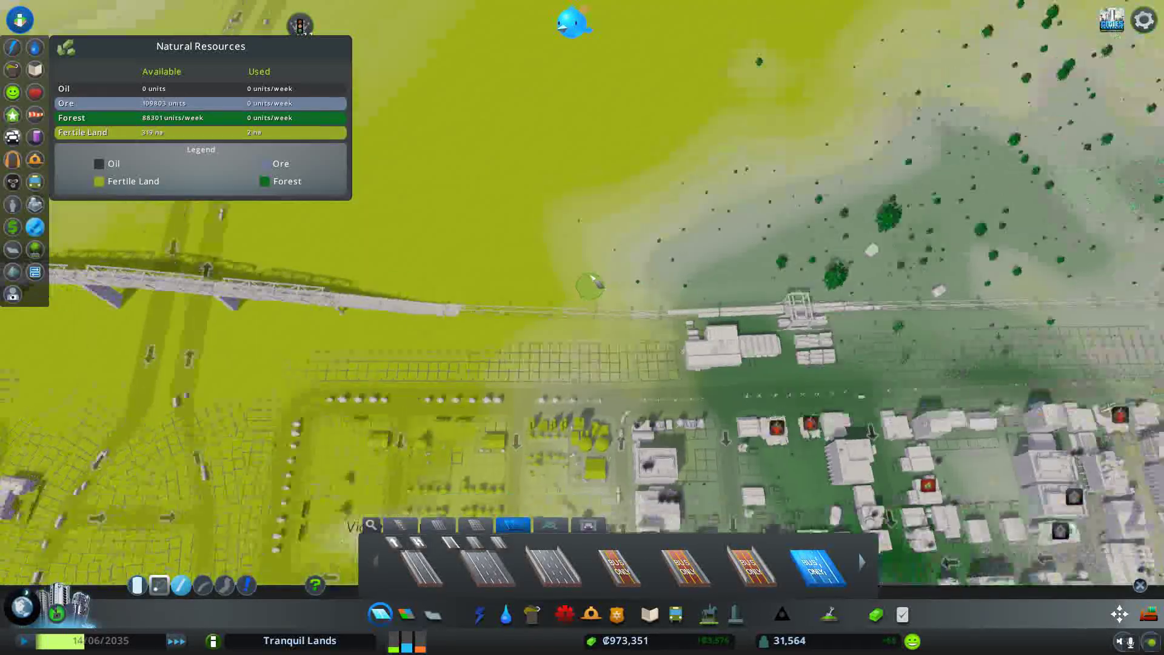
{"action": "scroll", "coordinate": [613, 239], "scroll_direction": "down", "scroll_amount": 2}
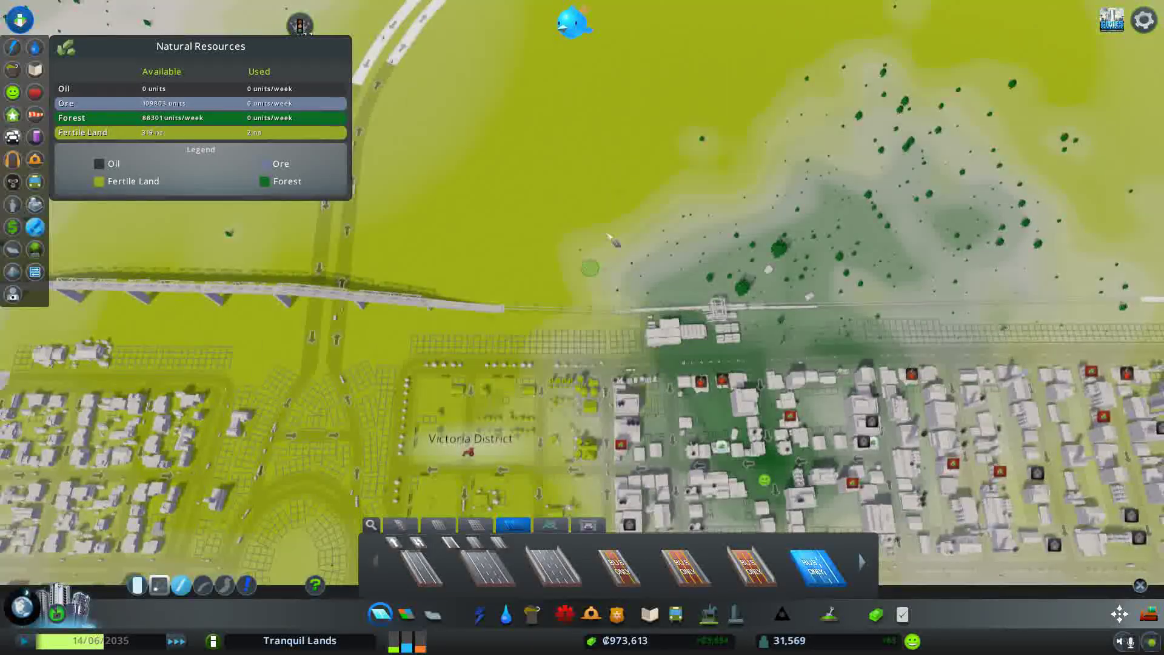
{"action": "left_click", "coordinate": [543, 367]}
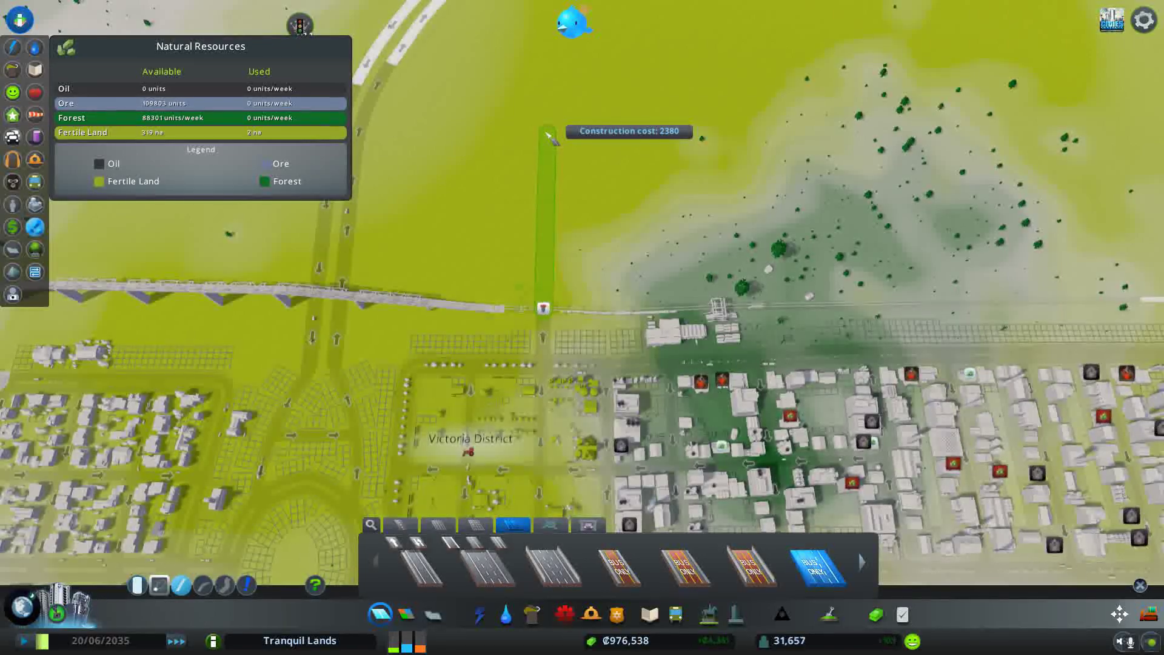
{"action": "right_click", "coordinate": [549, 136]}
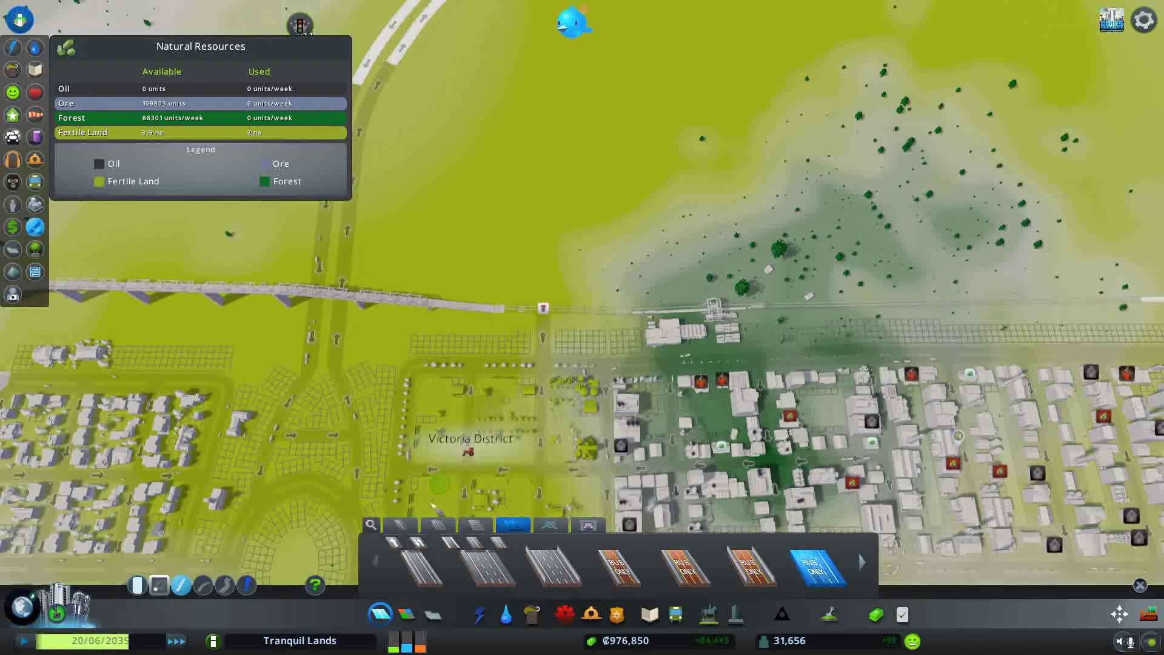
{"action": "left_click", "coordinate": [418, 543]}
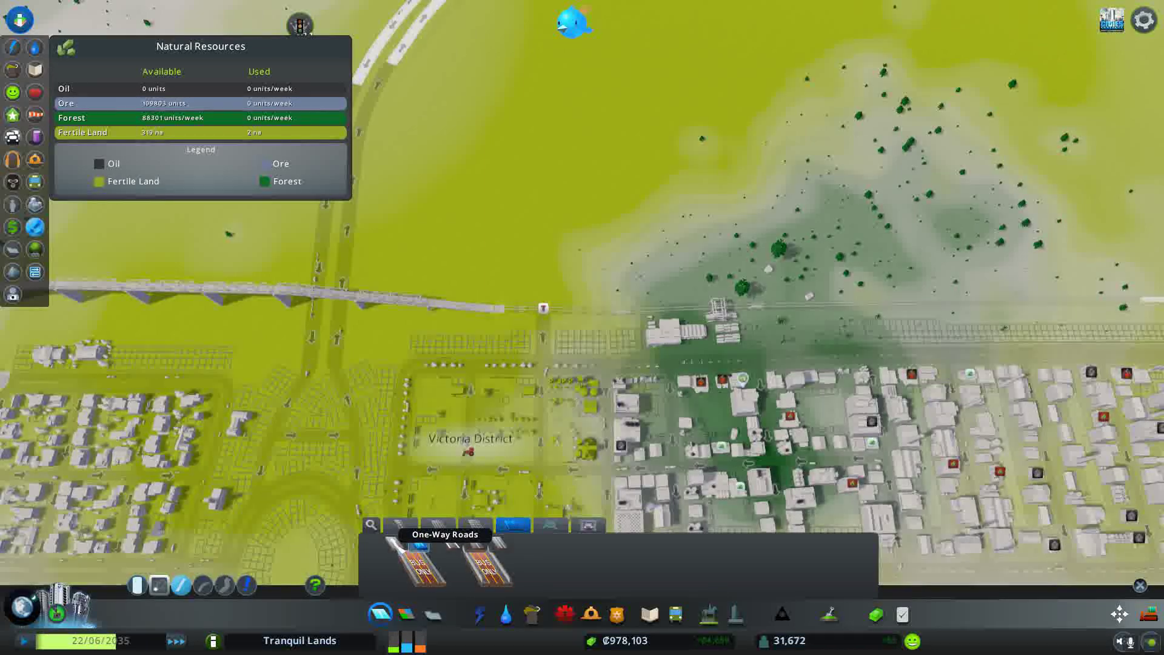
{"action": "left_click", "coordinate": [476, 525]}
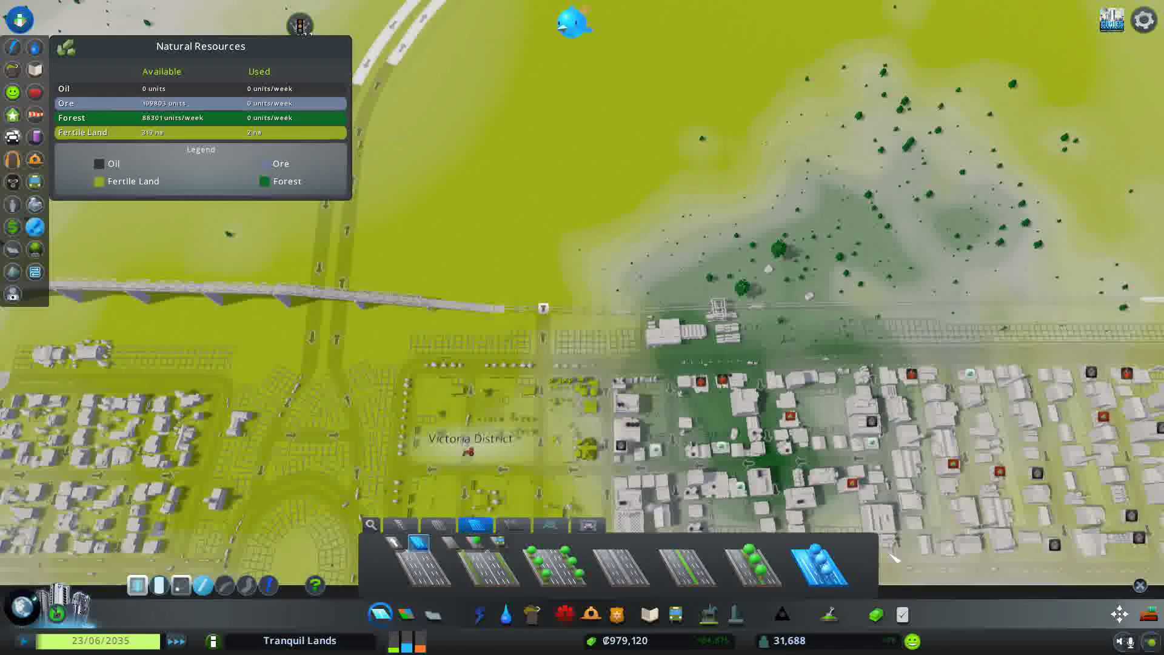
{"action": "left_click", "coordinate": [449, 525]}
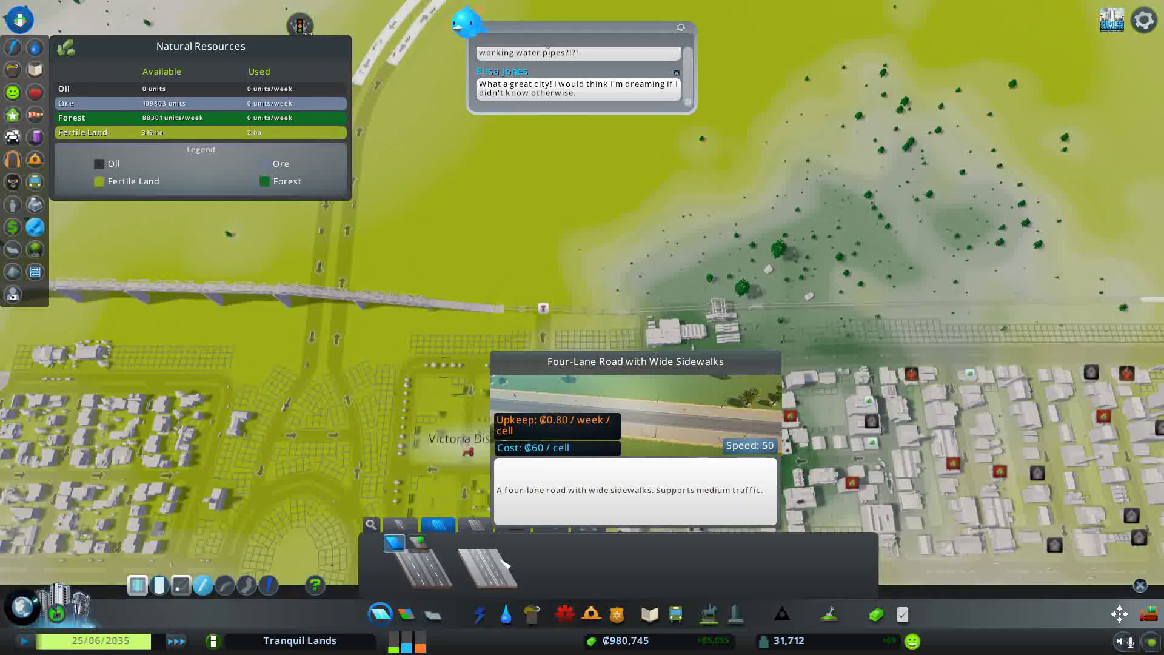
{"action": "scroll", "coordinate": [297, 567], "scroll_direction": "up", "scroll_amount": 3}
{"action": "scroll", "coordinate": [298, 567], "scroll_direction": "up", "scroll_amount": 3}
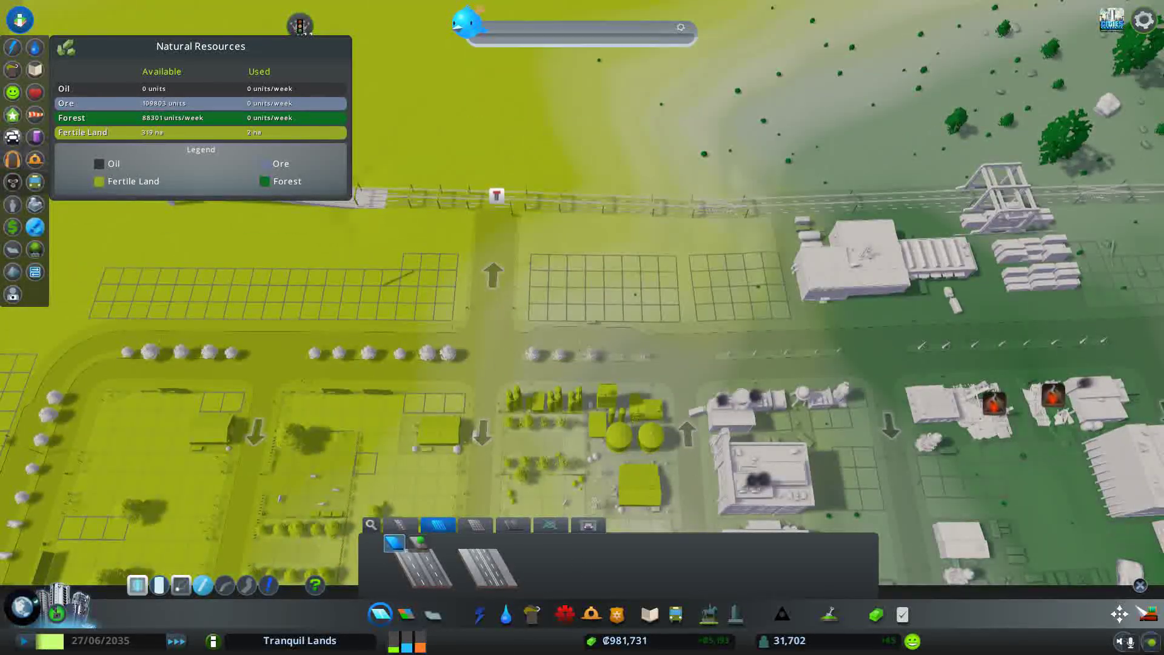
Bulldoze the short northbound road stub and return to the small road types
{"action": "key", "text": "b"}
{"action": "left_click", "coordinate": [496, 273]}
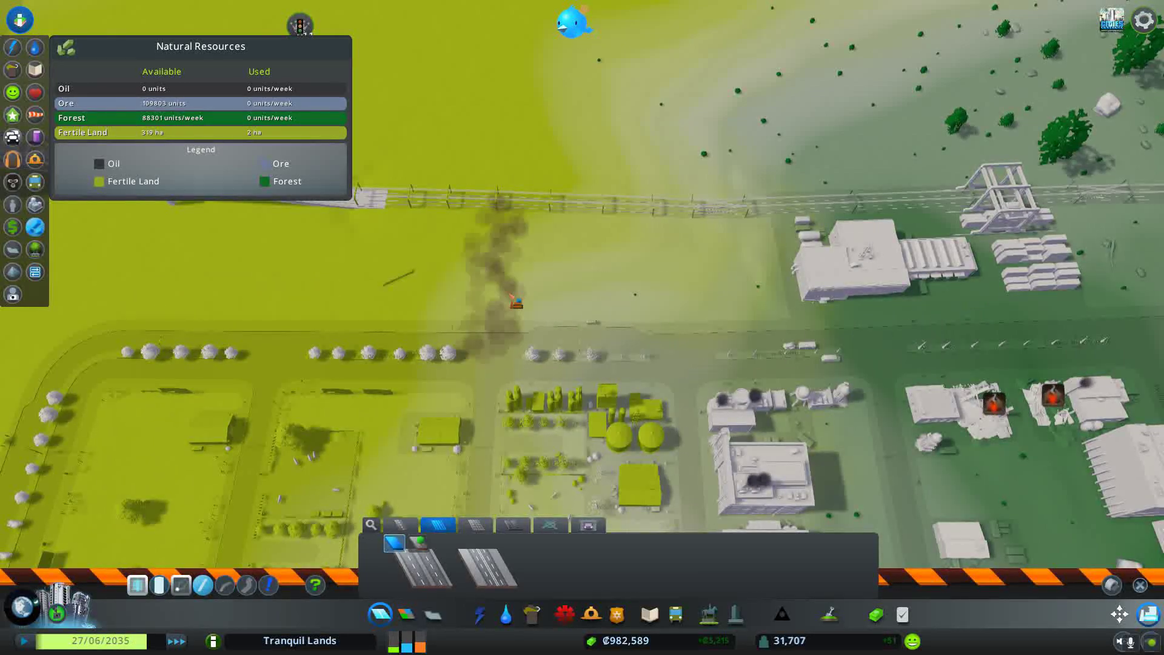
{"action": "left_click", "coordinate": [401, 527]}
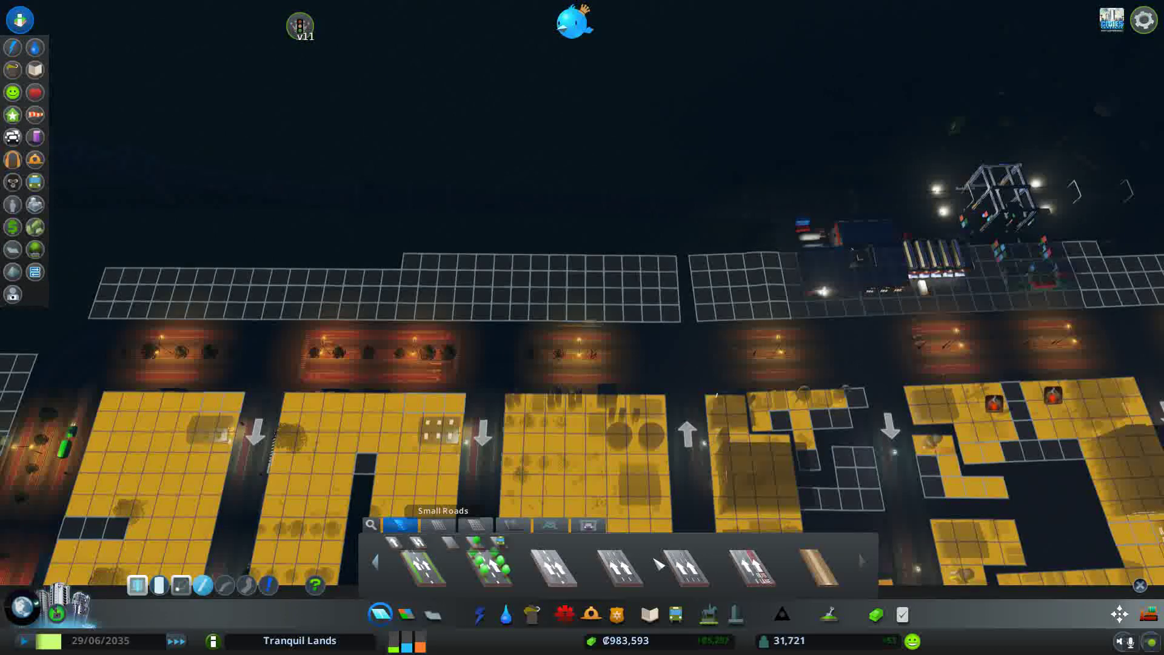
{"action": "mouse_move", "coordinate": [751, 567]}
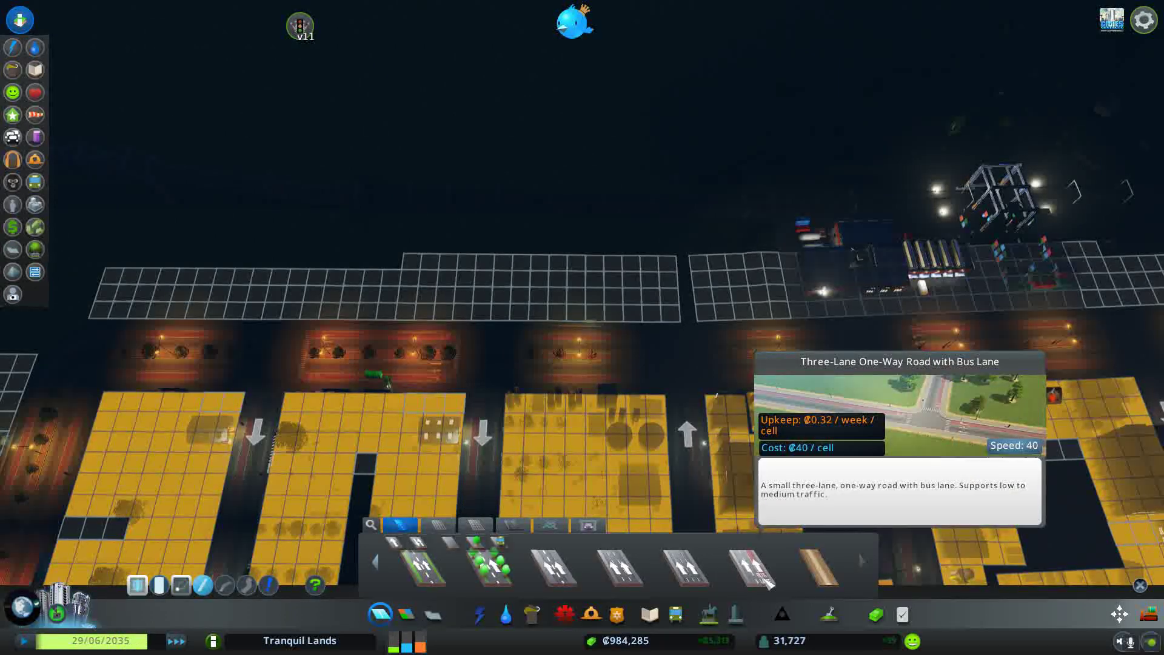
Browse the bus-lane, large, bus-only and one-way lists, then pick Six-Lane Road with Median Trees and Bus Lanes
{"action": "left_click", "coordinate": [416, 543]}
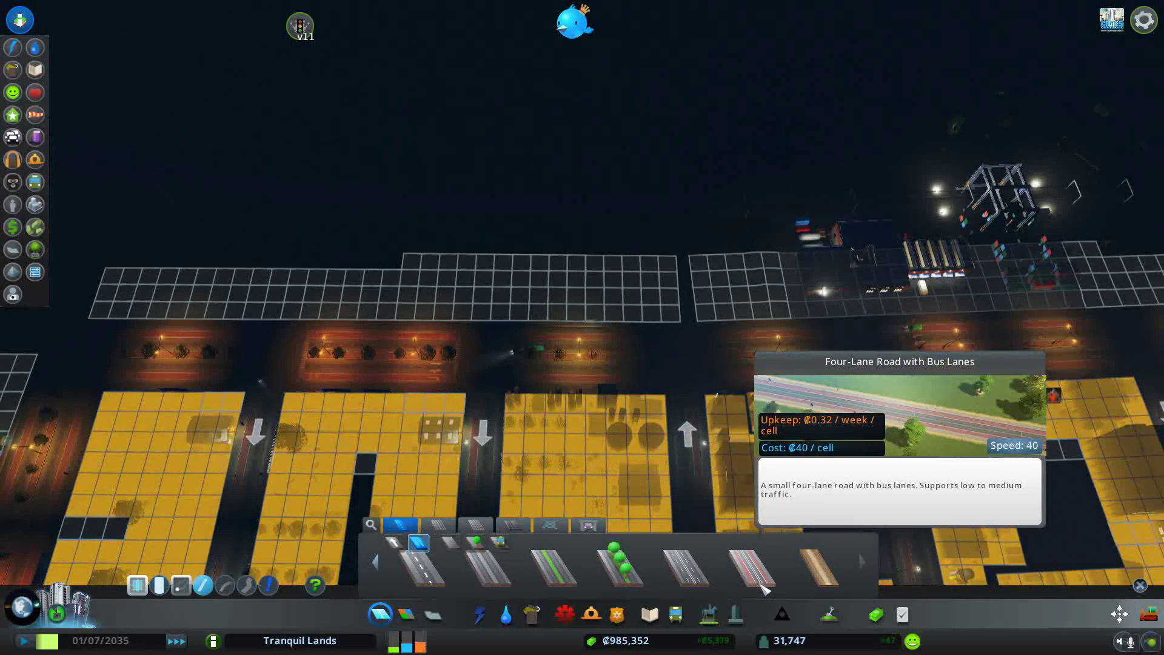
{"action": "left_click", "coordinate": [372, 568]}
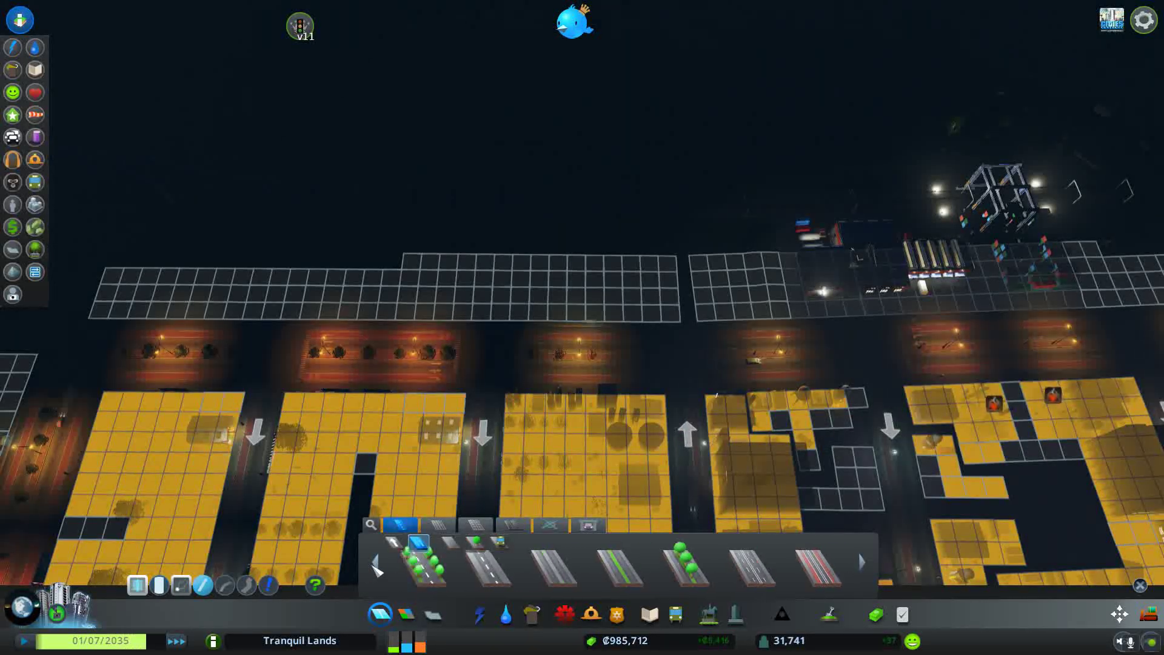
{"action": "left_click", "coordinate": [515, 525]}
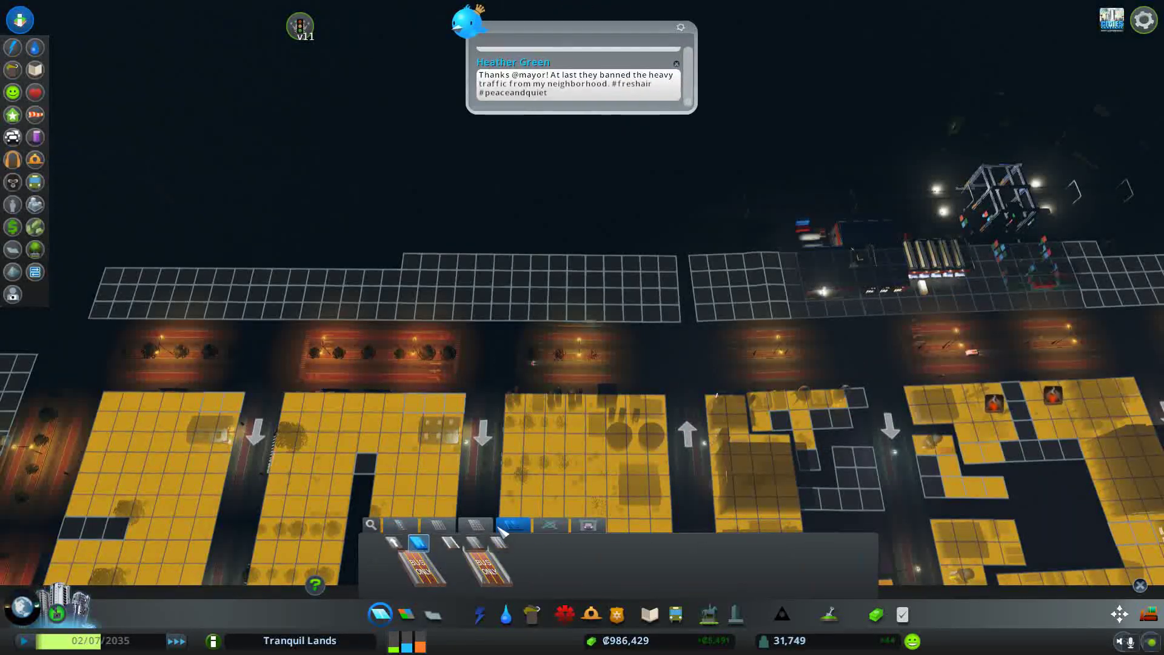
{"action": "left_click", "coordinate": [471, 526]}
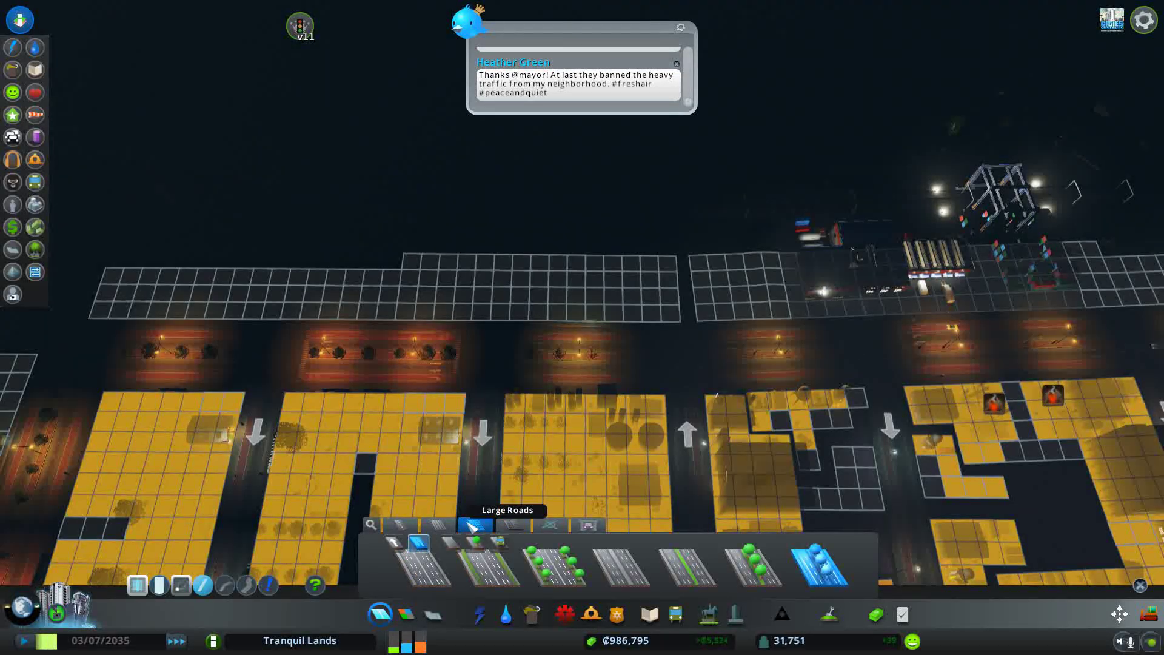
{"action": "left_click", "coordinate": [514, 527]}
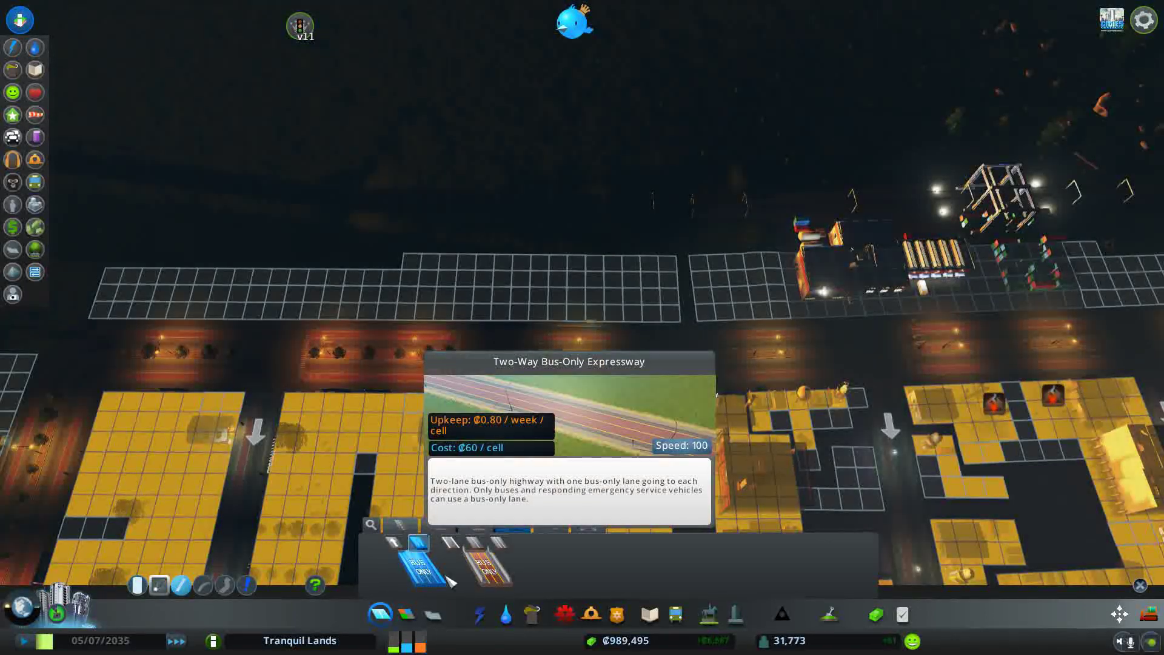
{"action": "left_click", "coordinate": [506, 578]}
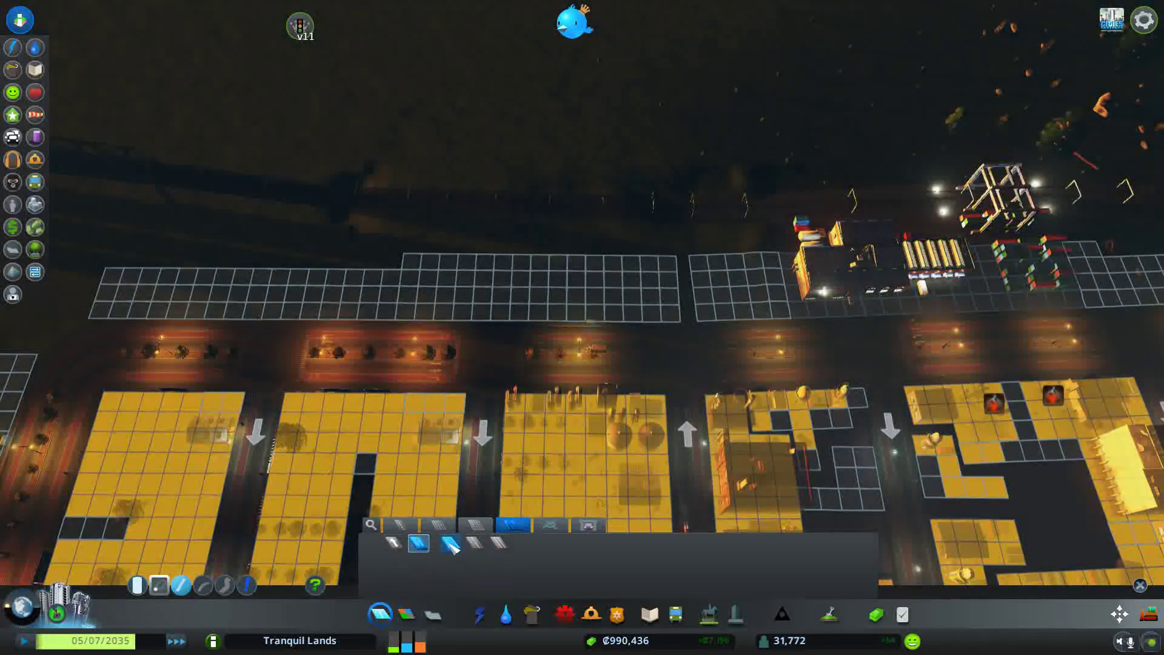
{"action": "left_click", "coordinate": [475, 527]}
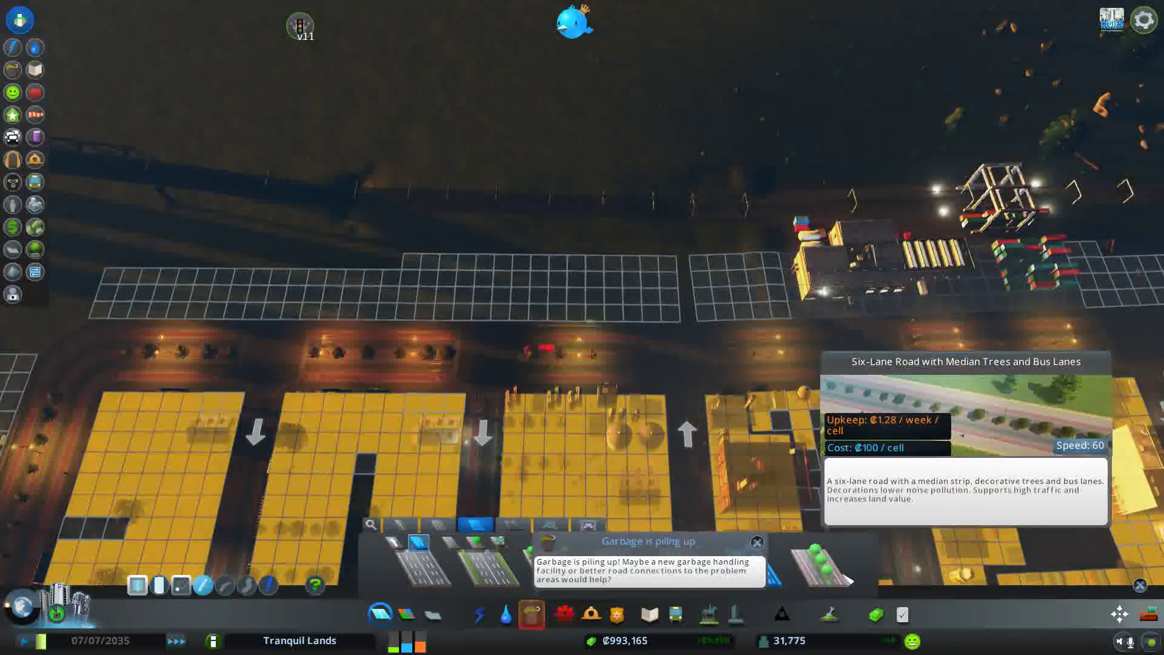
{"action": "left_click", "coordinate": [821, 563]}
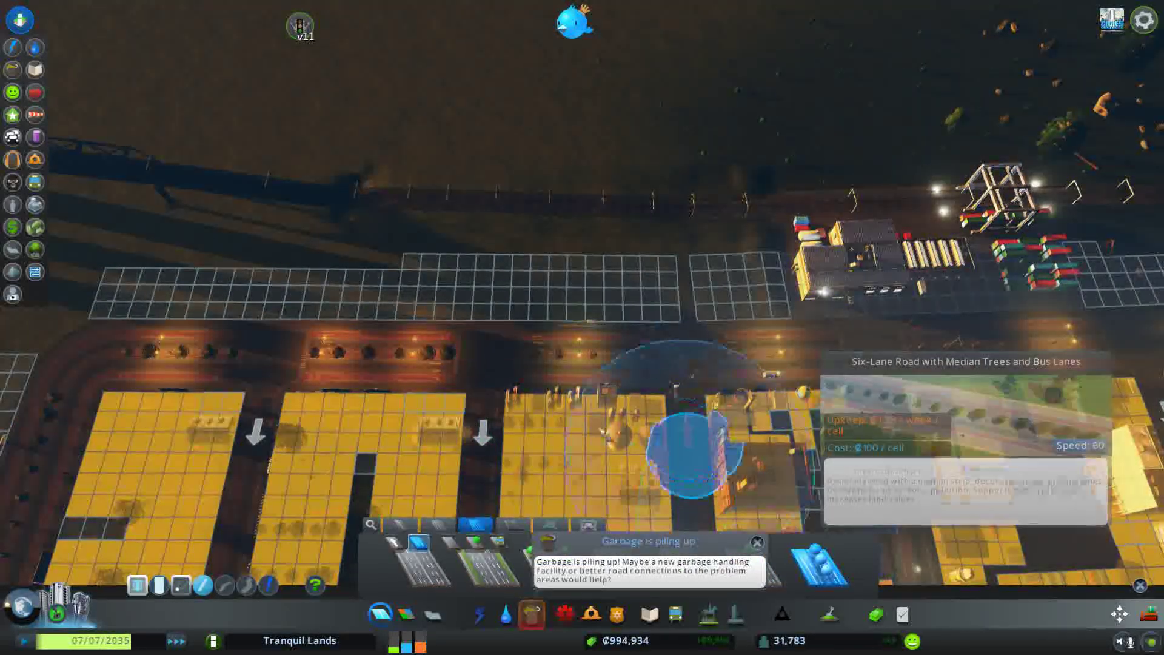
{"action": "scroll", "coordinate": [504, 369], "scroll_direction": "down", "scroll_amount": 3}
Lay the six-lane bus-lane road from Victoria District's northwest corner north over the water
{"action": "left_click", "coordinate": [529, 335]}
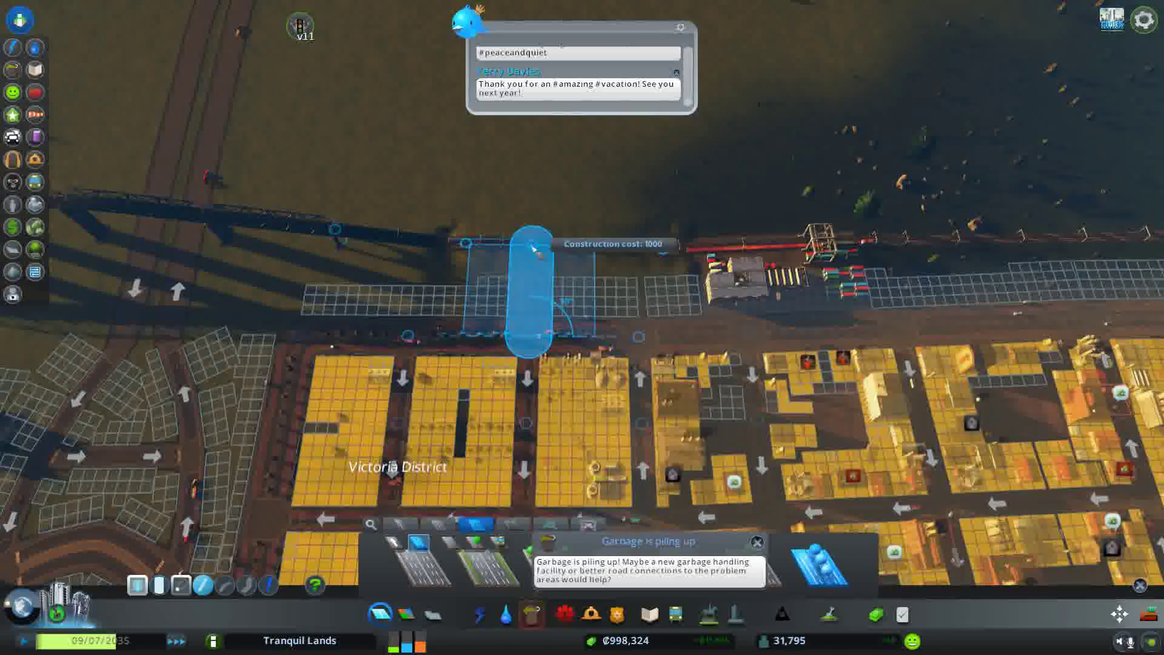
{"action": "right_click", "coordinate": [530, 285]}
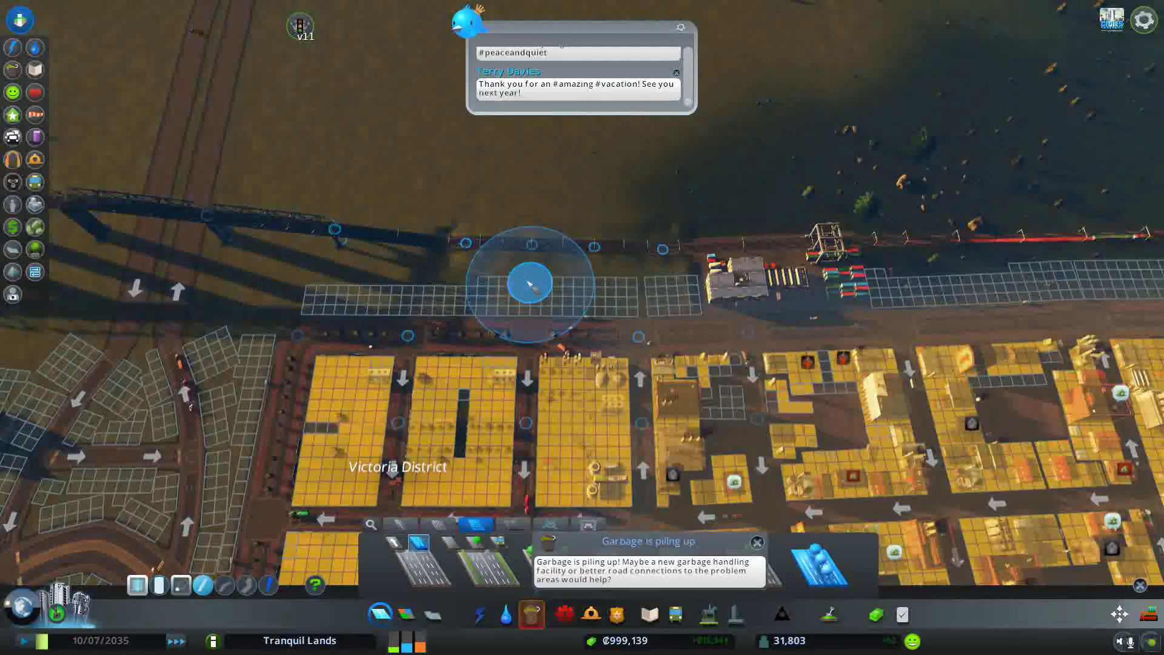
{"action": "left_click", "coordinate": [296, 334]}
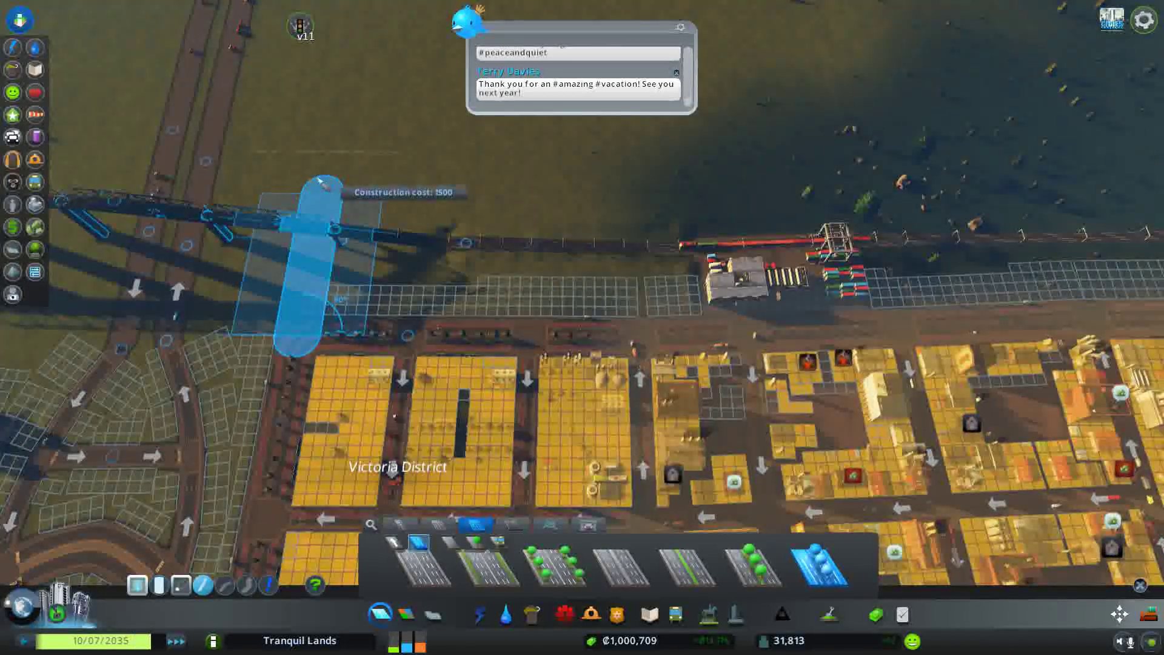
{"action": "scroll", "coordinate": [330, 141], "scroll_direction": "down", "scroll_amount": 3}
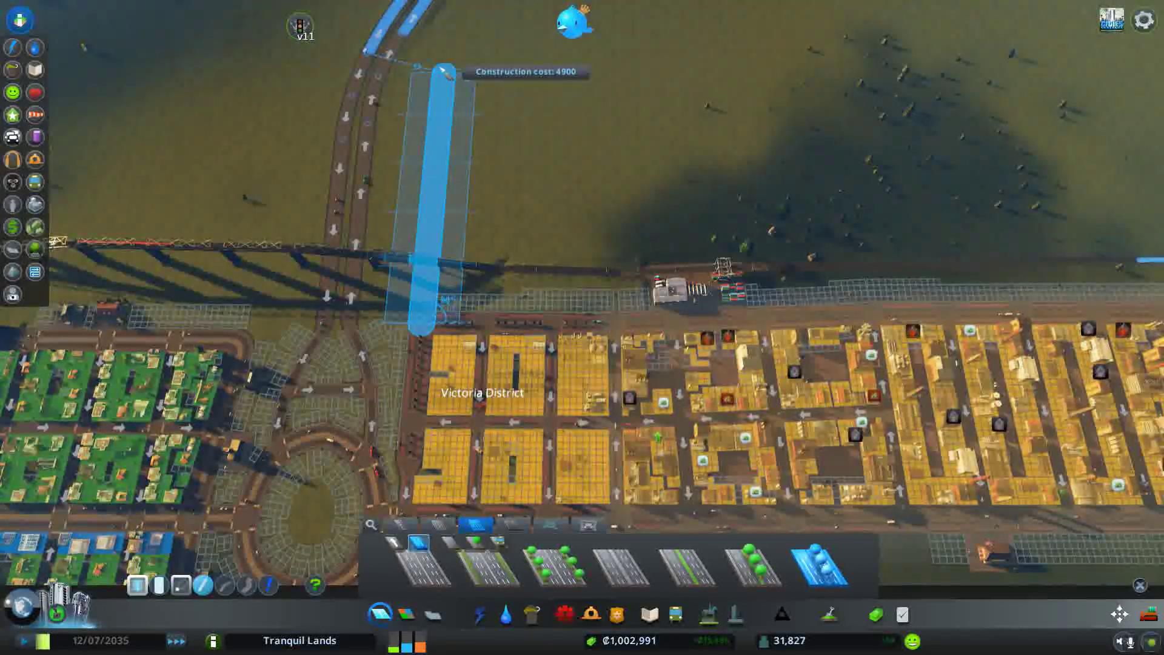
{"action": "left_click", "coordinate": [443, 72]}
{"action": "key", "text": "w"}
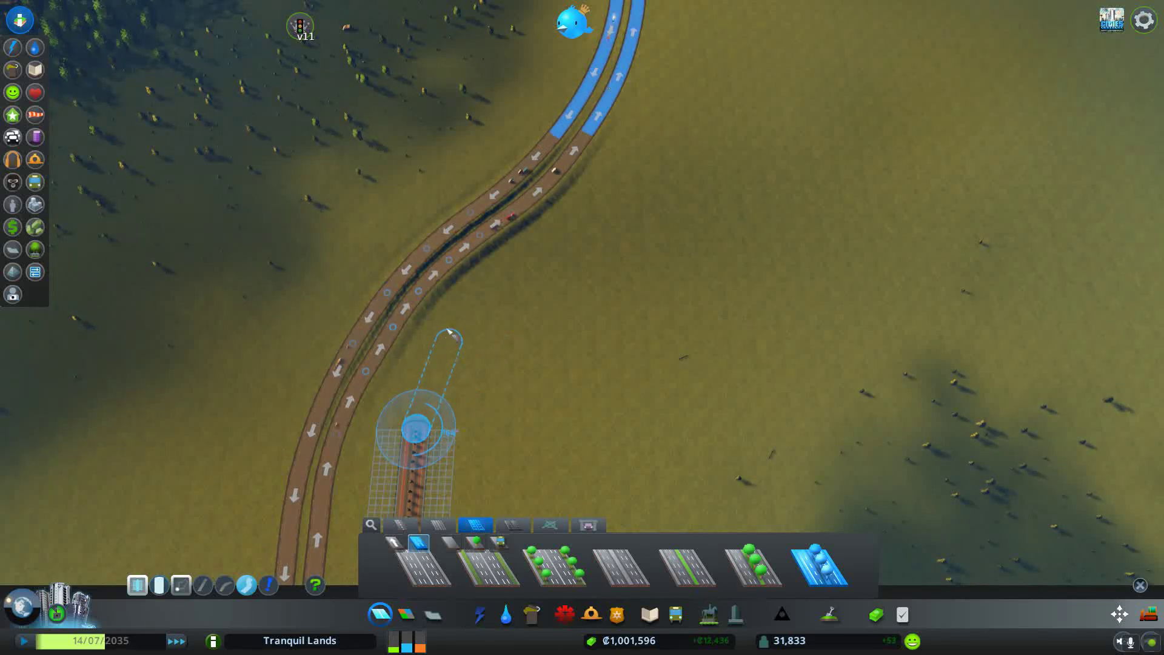
Curve the bus-lane road north beside the highway, redoing one section, to just short of the interchange
{"action": "left_click", "coordinate": [448, 269]}
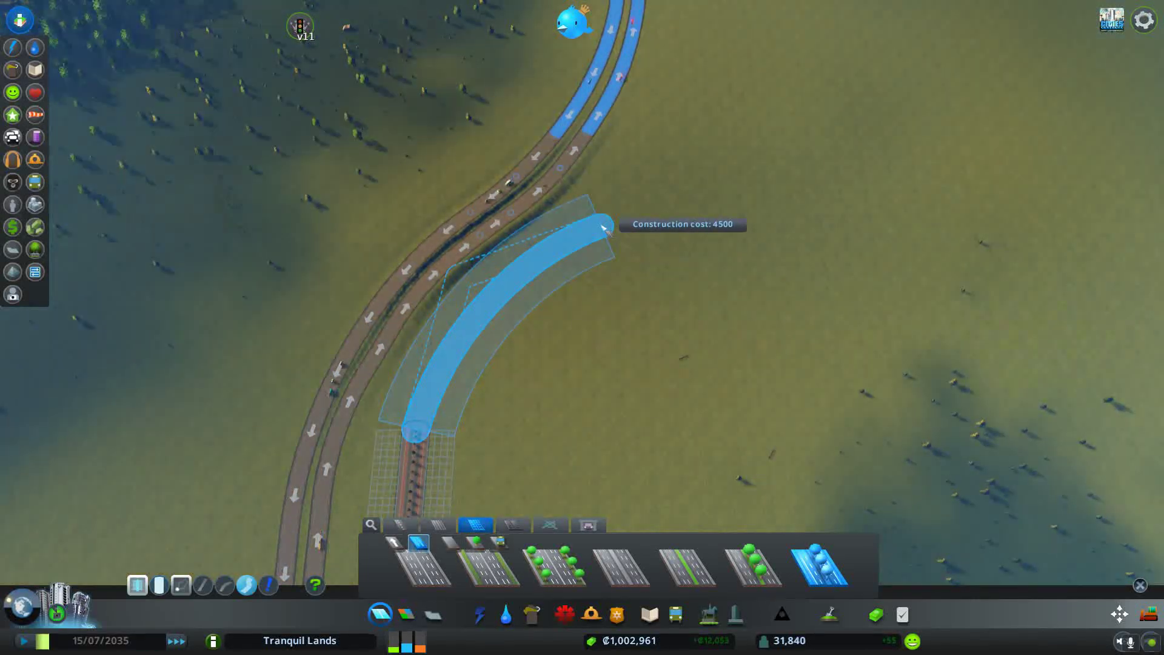
{"action": "left_click", "coordinate": [576, 261]}
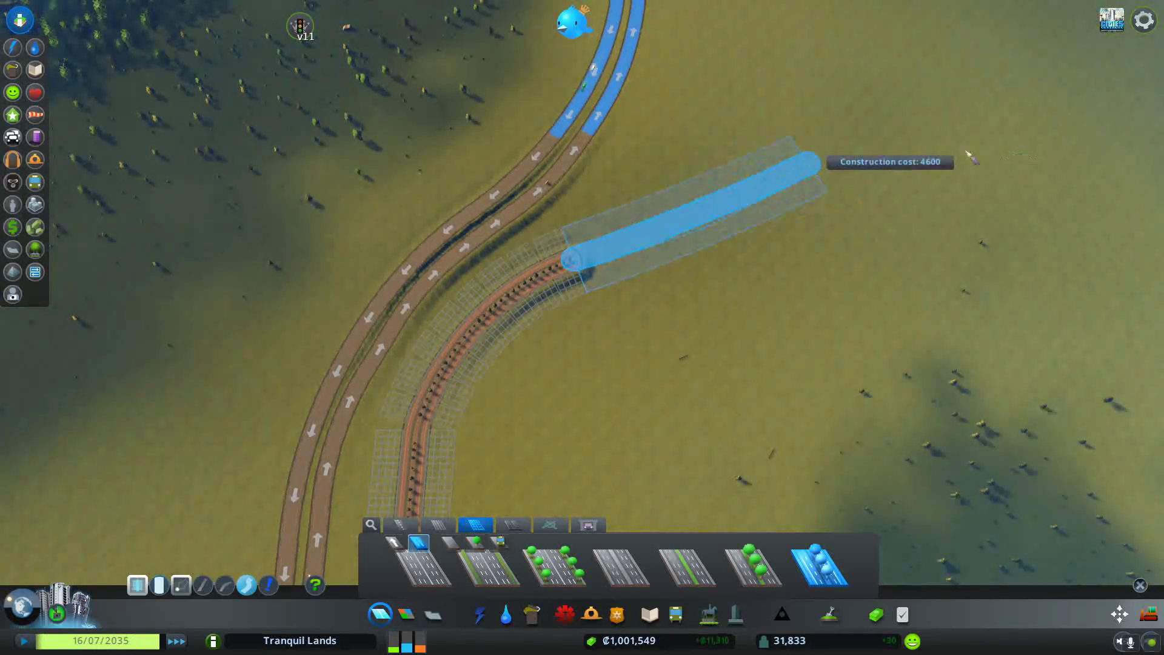
{"action": "scroll", "coordinate": [844, 5], "scroll_direction": "up", "scroll_amount": 2}
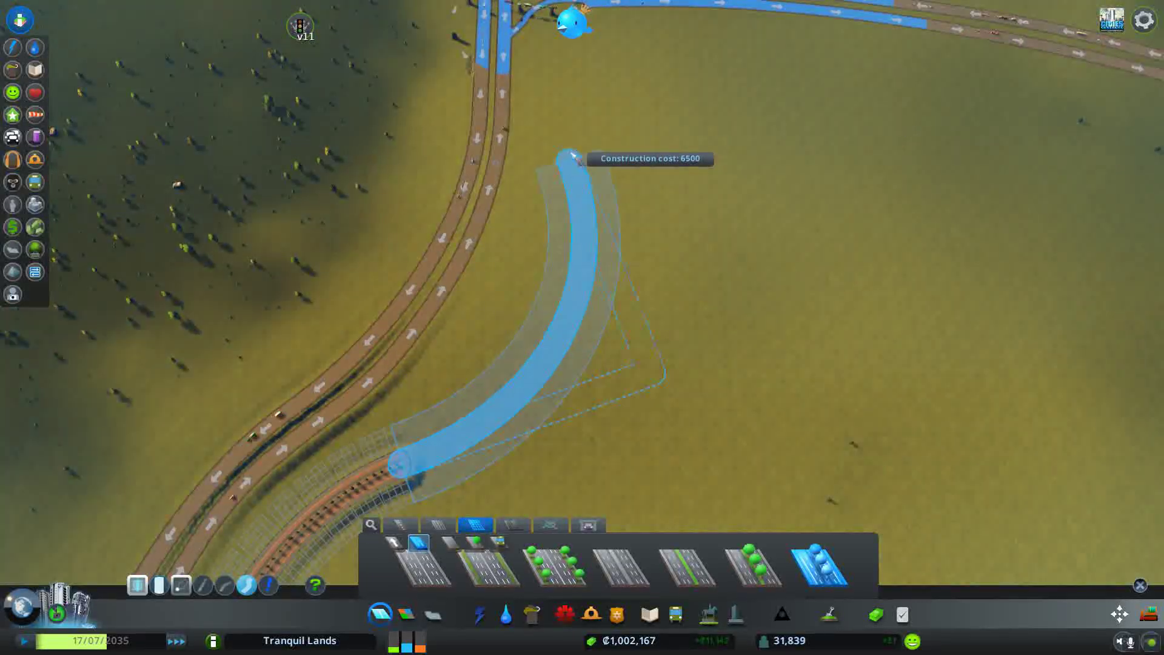
{"action": "right_click", "coordinate": [510, 313]}
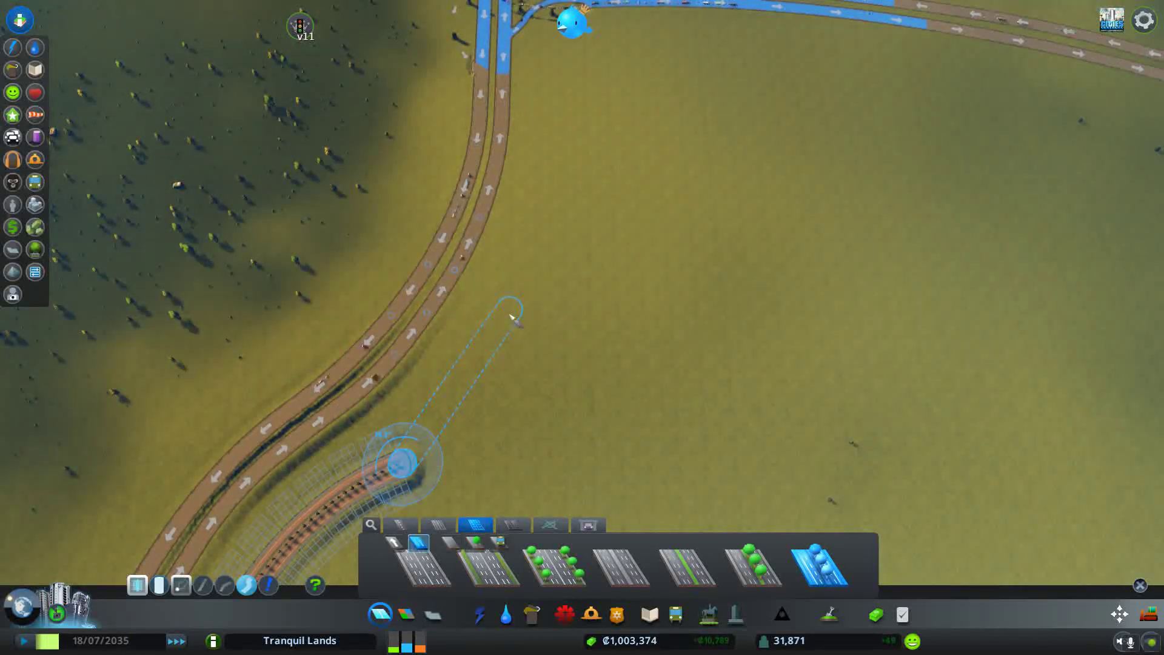
{"action": "left_click", "coordinate": [571, 318]}
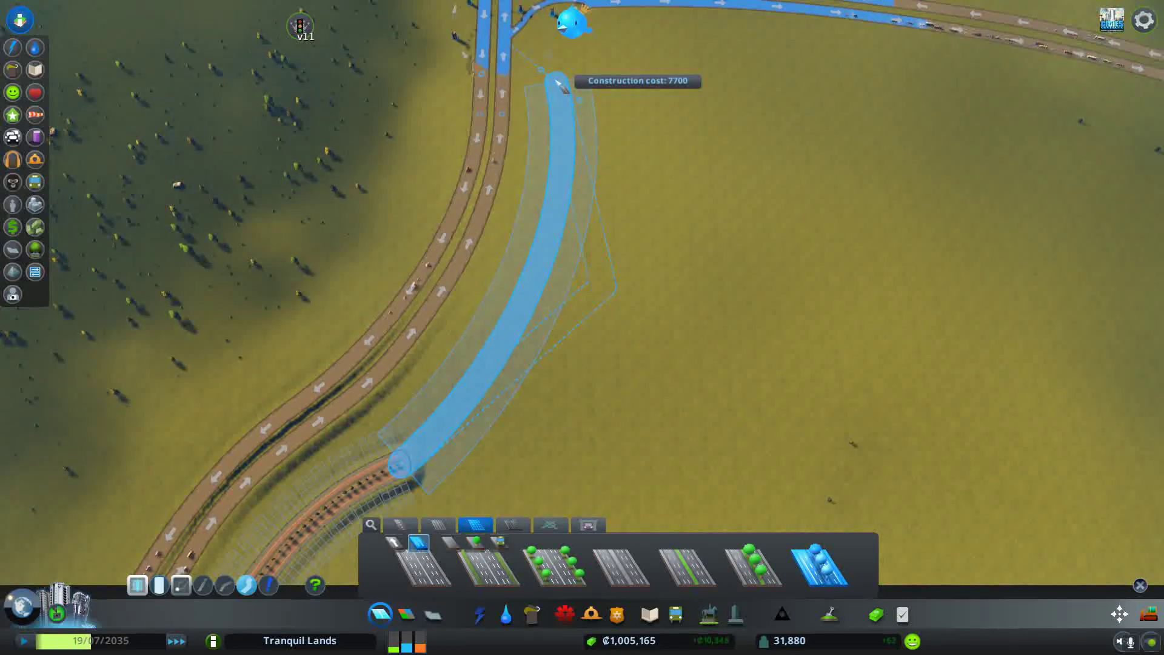
{"action": "left_click", "coordinate": [562, 46]}
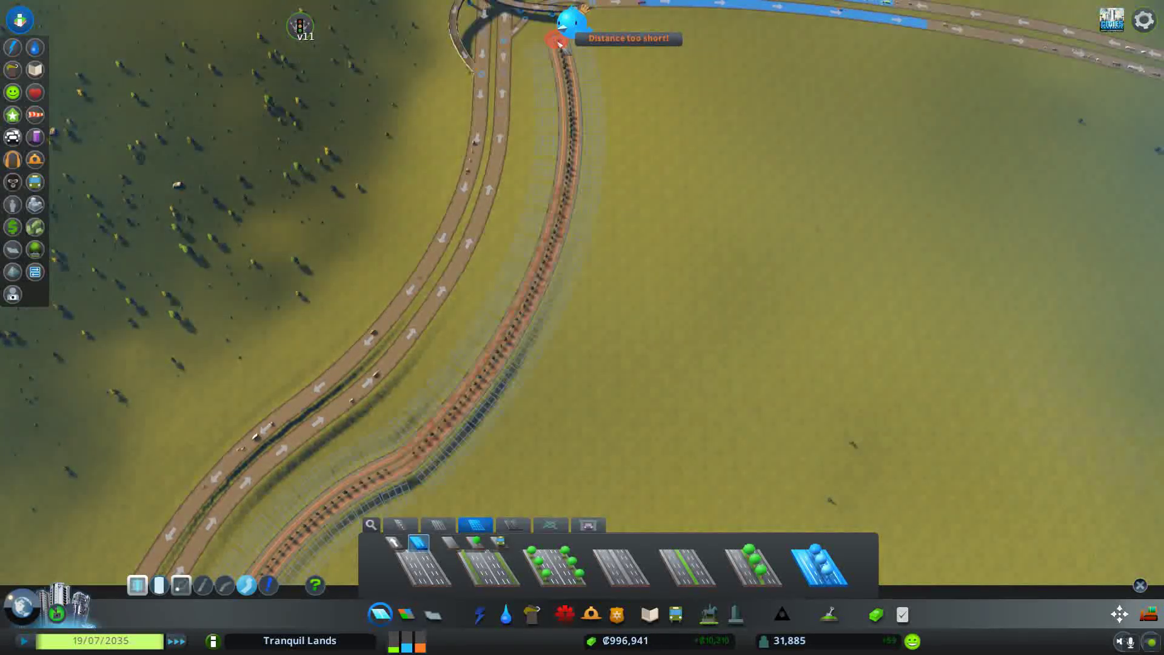
{"action": "scroll", "coordinate": [579, 256], "scroll_direction": "down", "scroll_amount": 3}
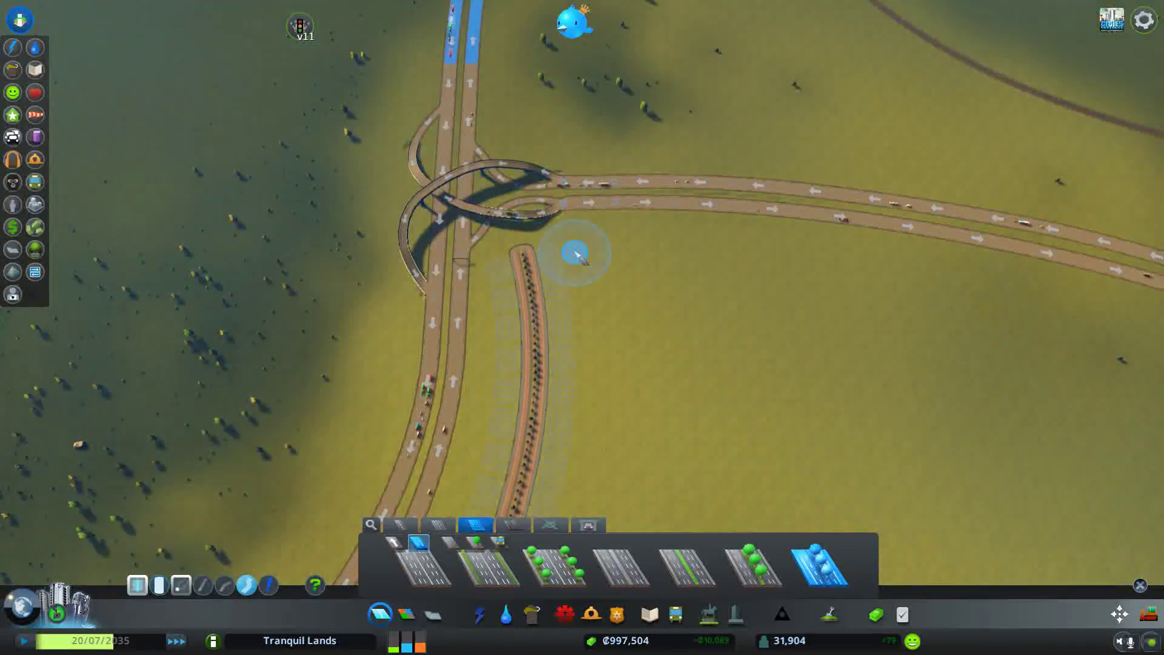
{"action": "key", "text": "s"}
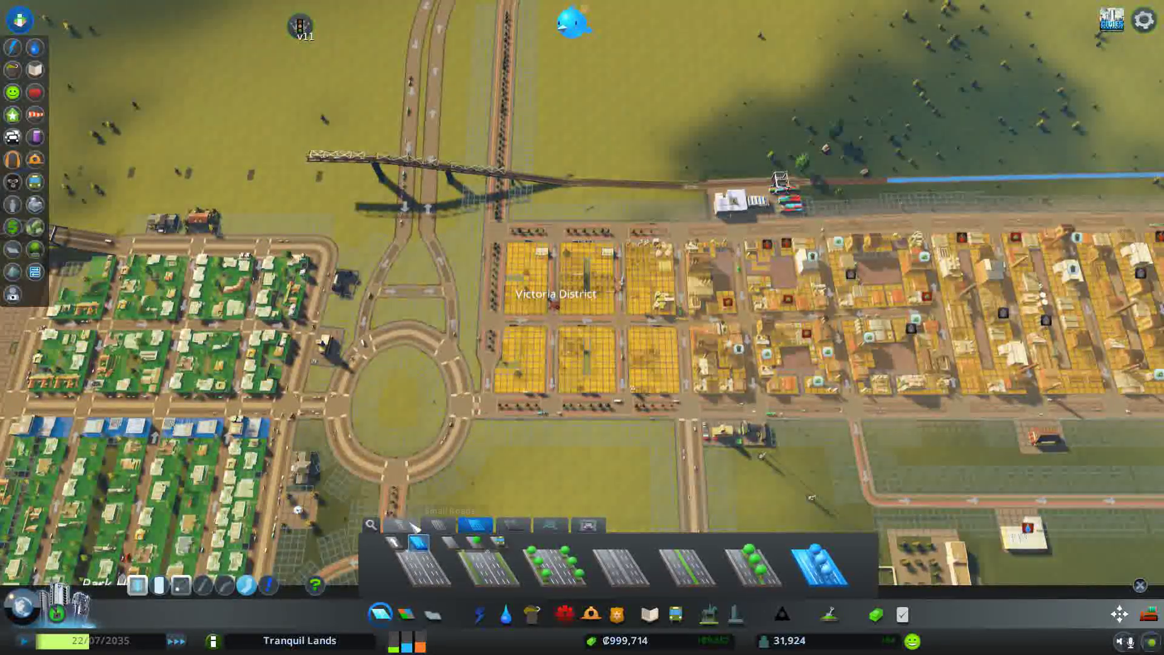
Compare the small, medium and one-way road options and scout the open land by the highway
{"action": "left_click", "coordinate": [449, 526]}
{"action": "left_click", "coordinate": [407, 527]}
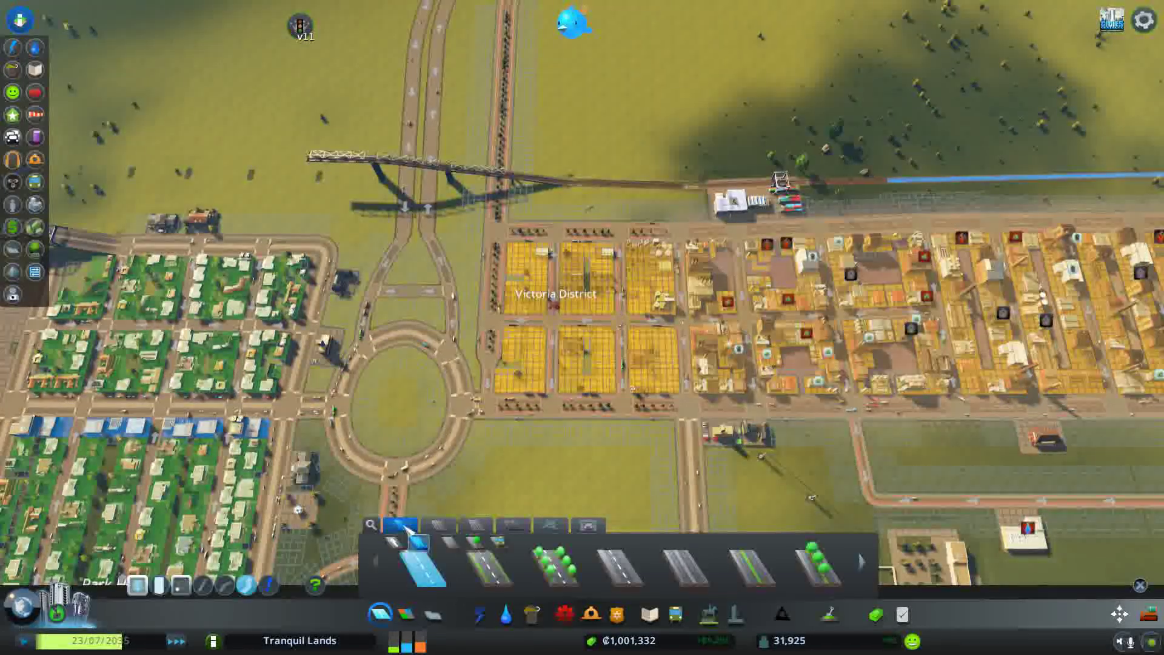
{"action": "left_click", "coordinate": [452, 528]}
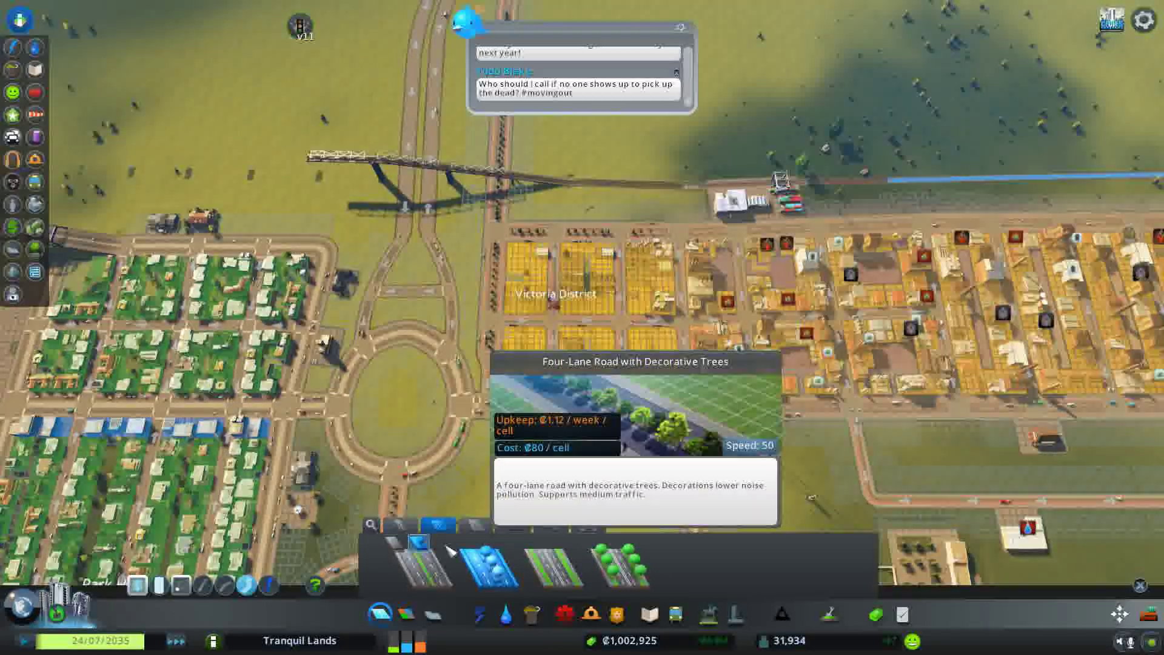
{"action": "left_click", "coordinate": [400, 525]}
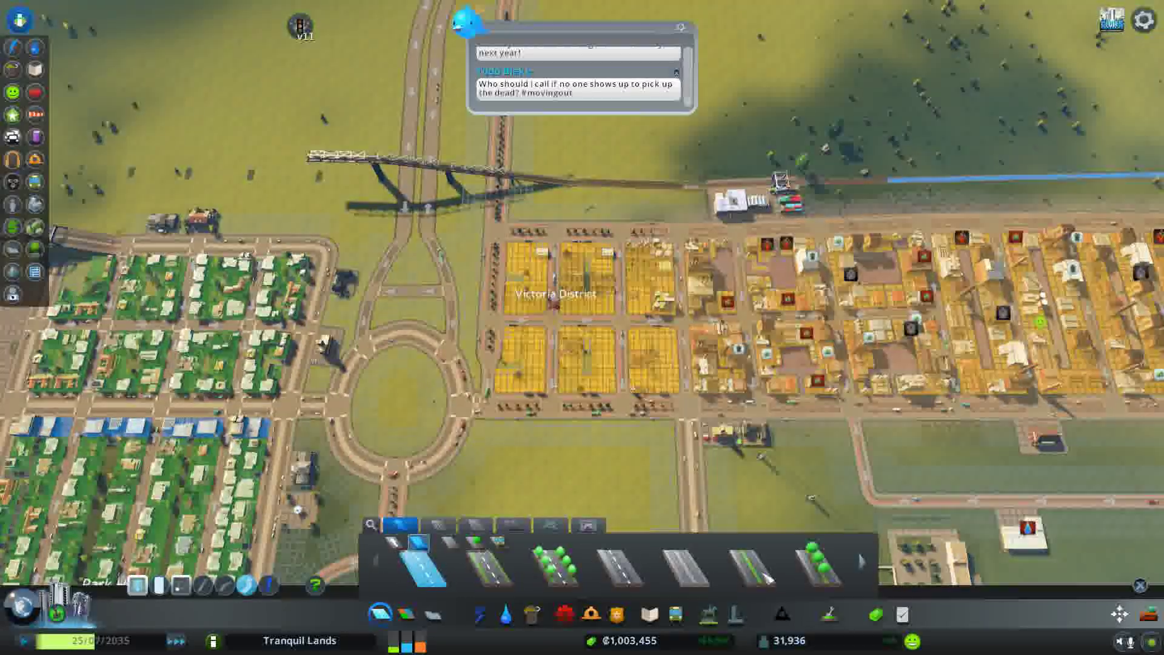
{"action": "left_click", "coordinate": [864, 564]}
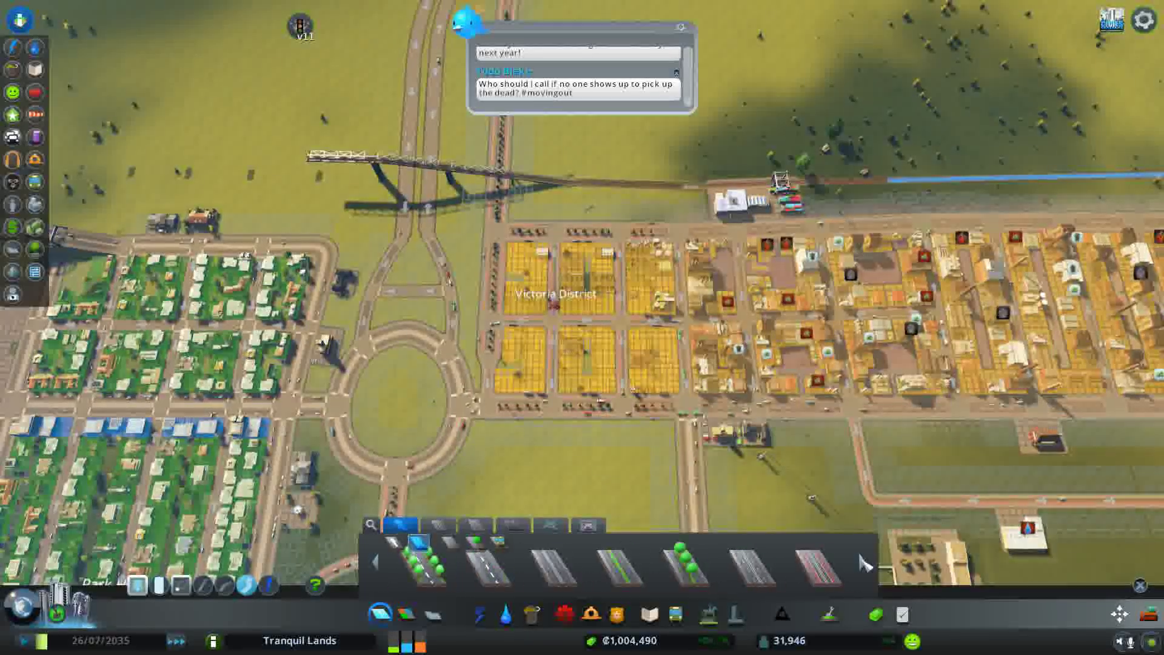
{"action": "left_click", "coordinate": [863, 562]}
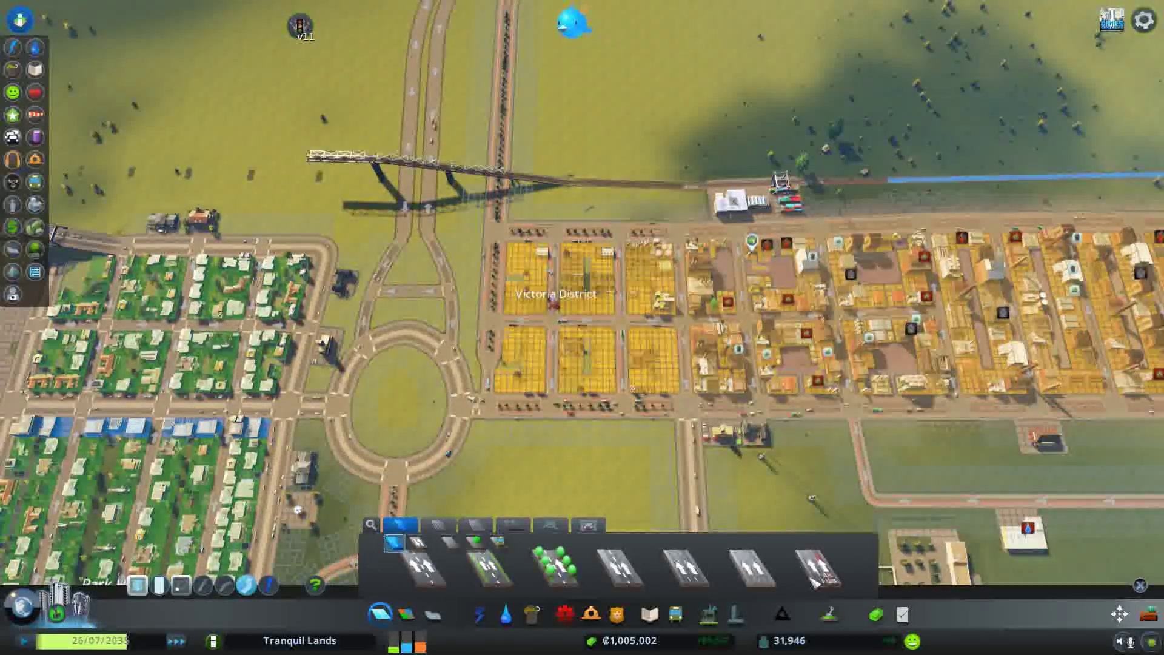
{"action": "key", "text": "w"}
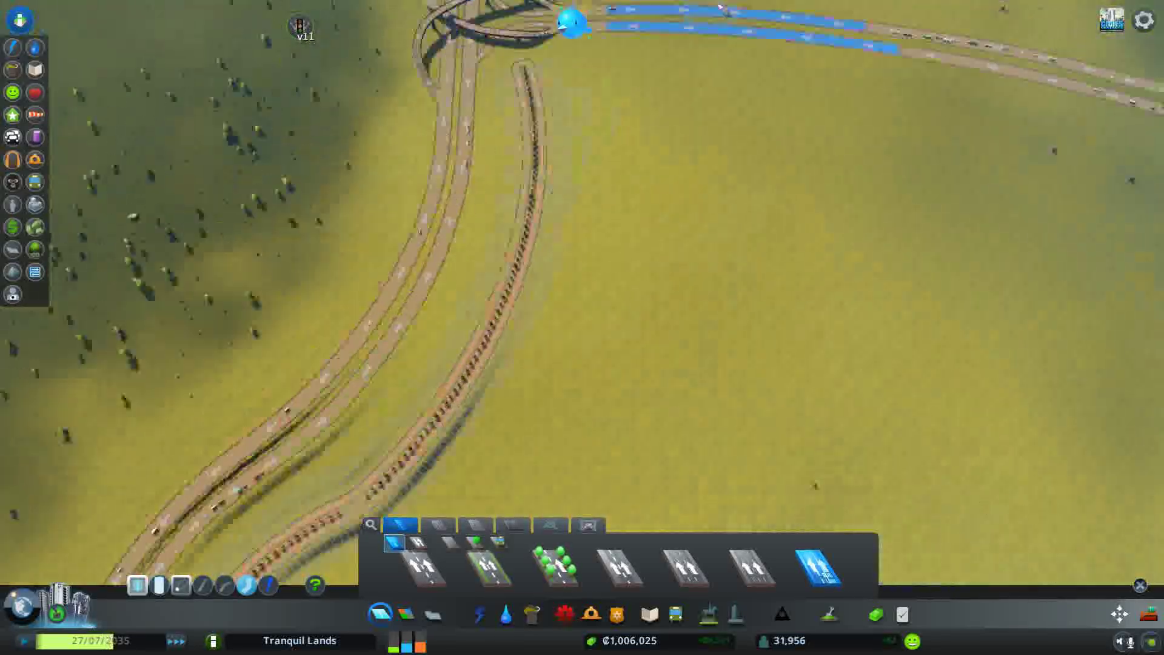
{"action": "key", "text": "w"}
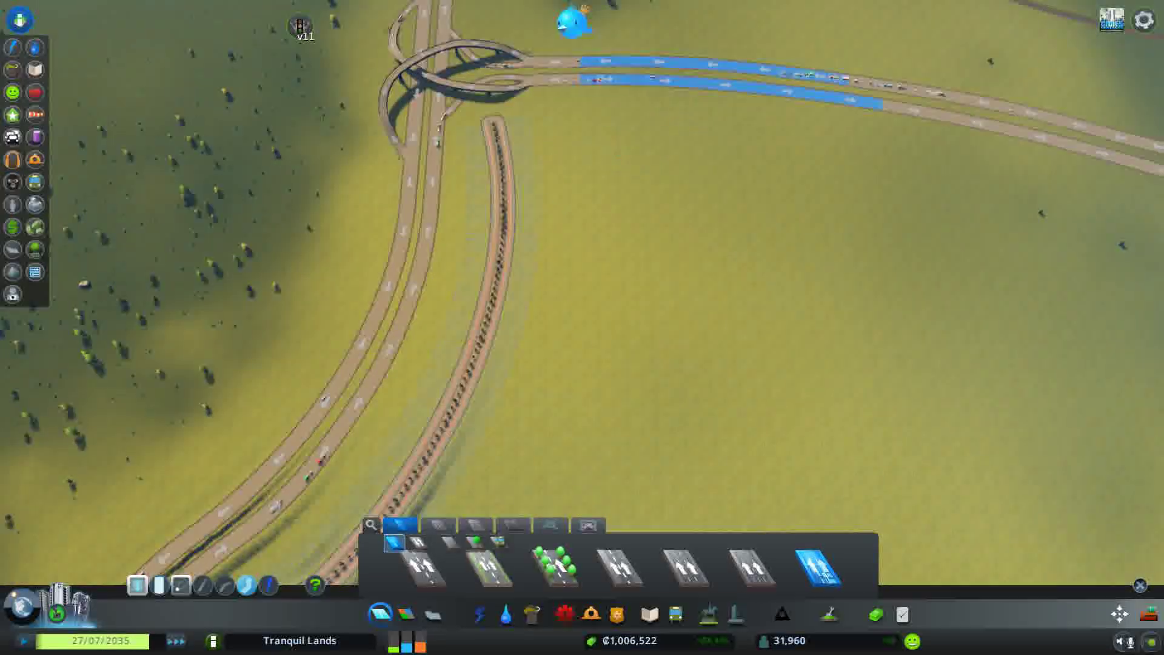
{"action": "key", "text": "s"}
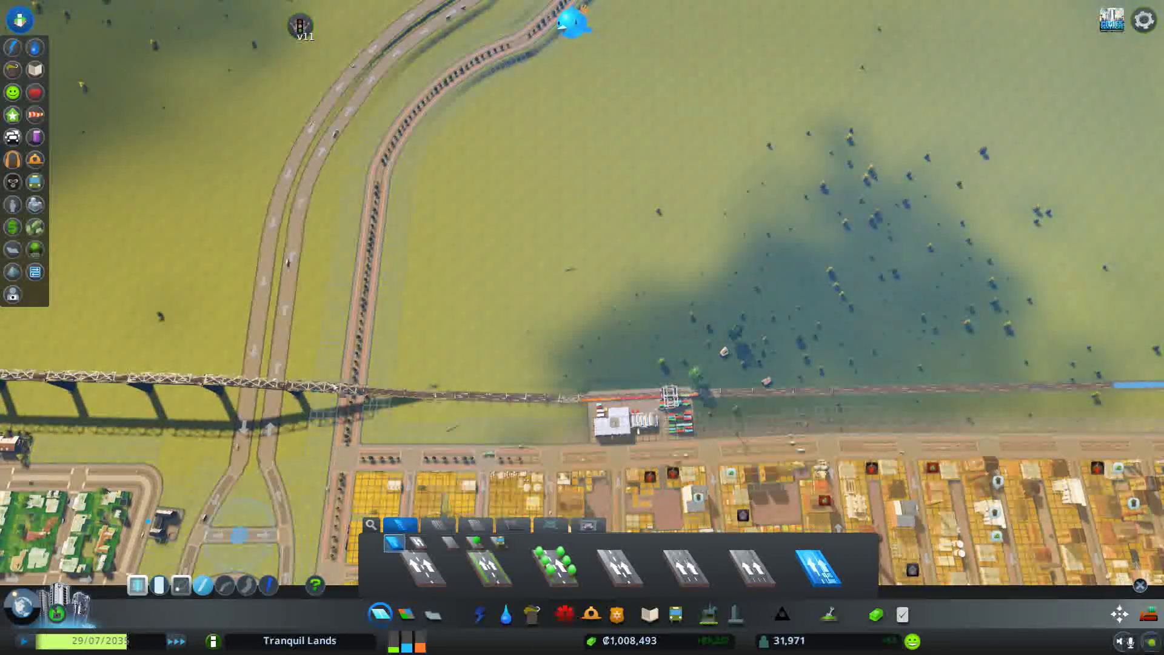
Lay a road north of the railway off the curved road, plus two cross streets through the block
{"action": "left_click", "coordinate": [364, 299]}
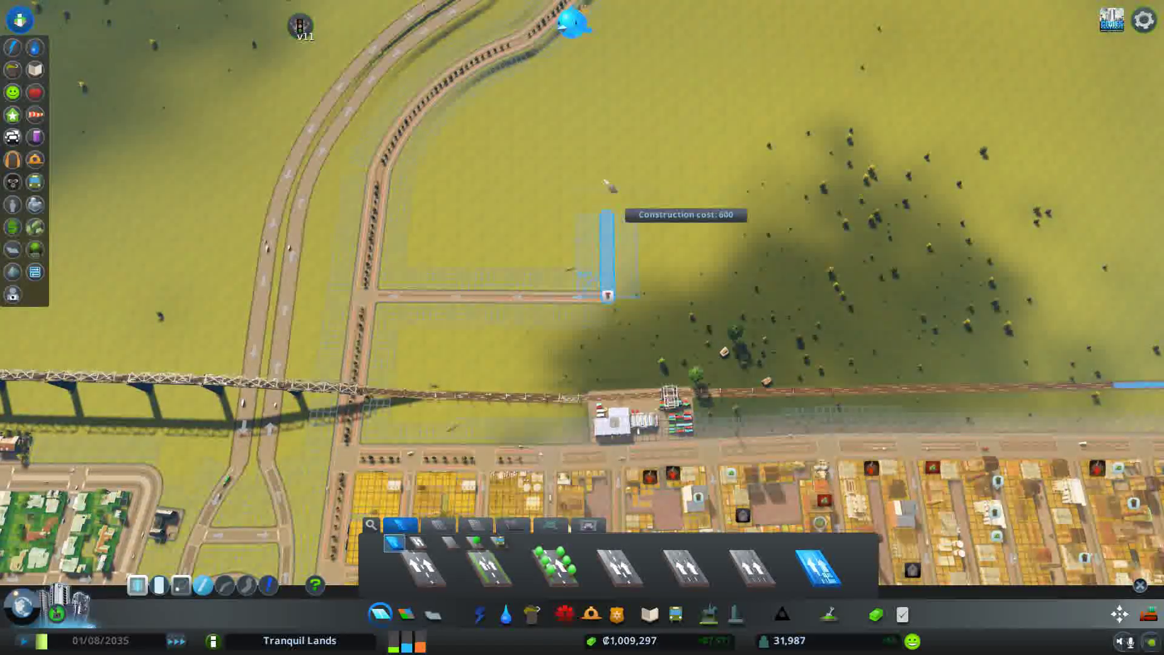
{"action": "left_click", "coordinate": [606, 94]}
{"action": "scroll", "coordinate": [564, 155], "scroll_direction": "up", "scroll_amount": 2}
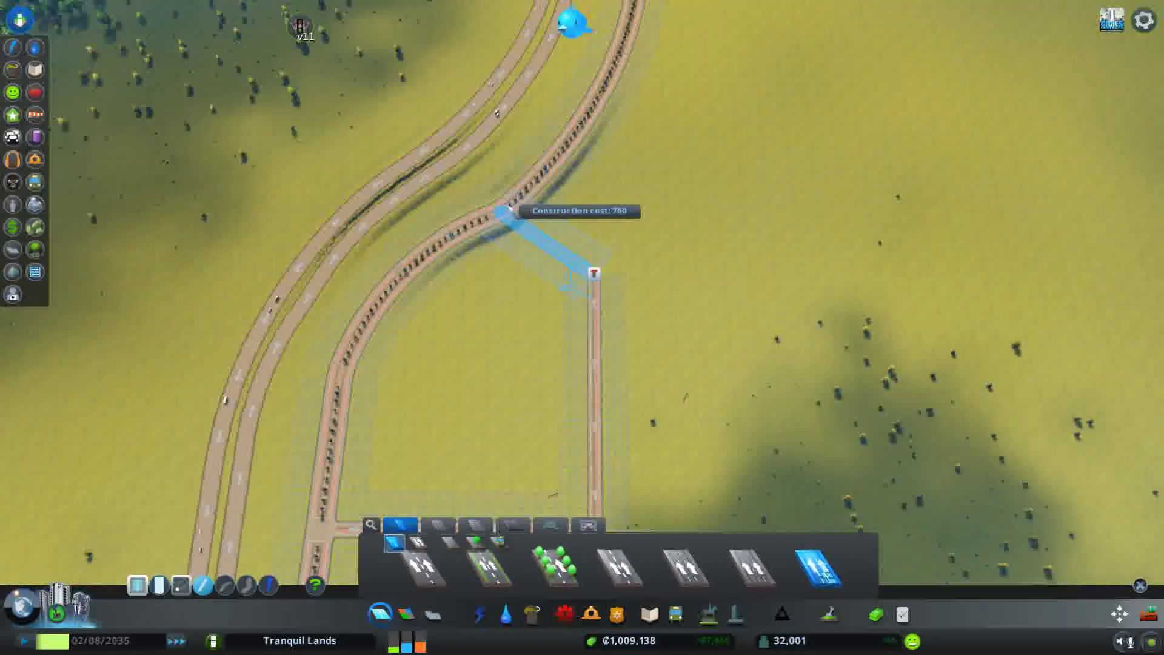
{"action": "key", "text": "s"}
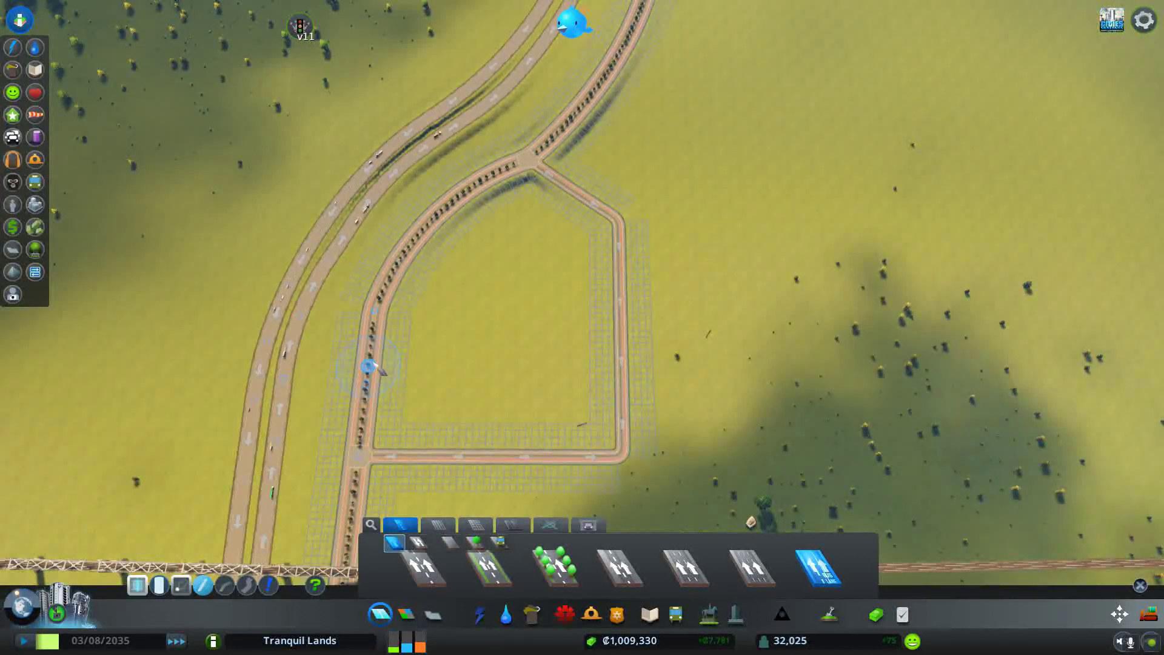
{"action": "left_click", "coordinate": [368, 367]}
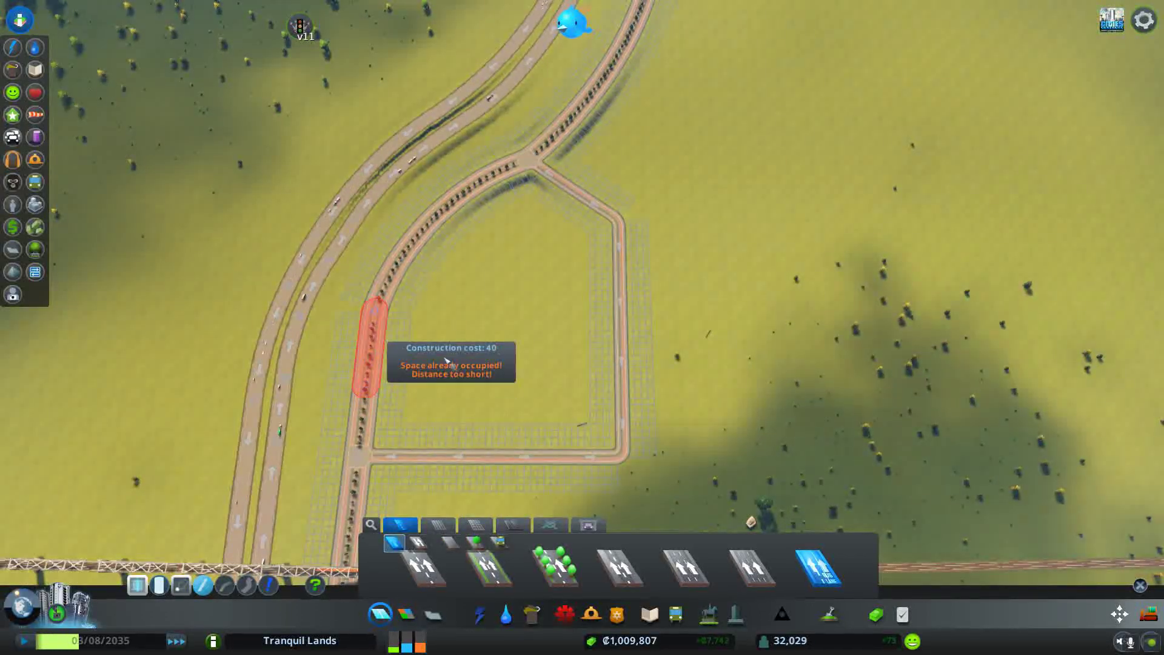
{"action": "left_click", "coordinate": [400, 263]}
{"action": "left_click", "coordinate": [618, 261]}
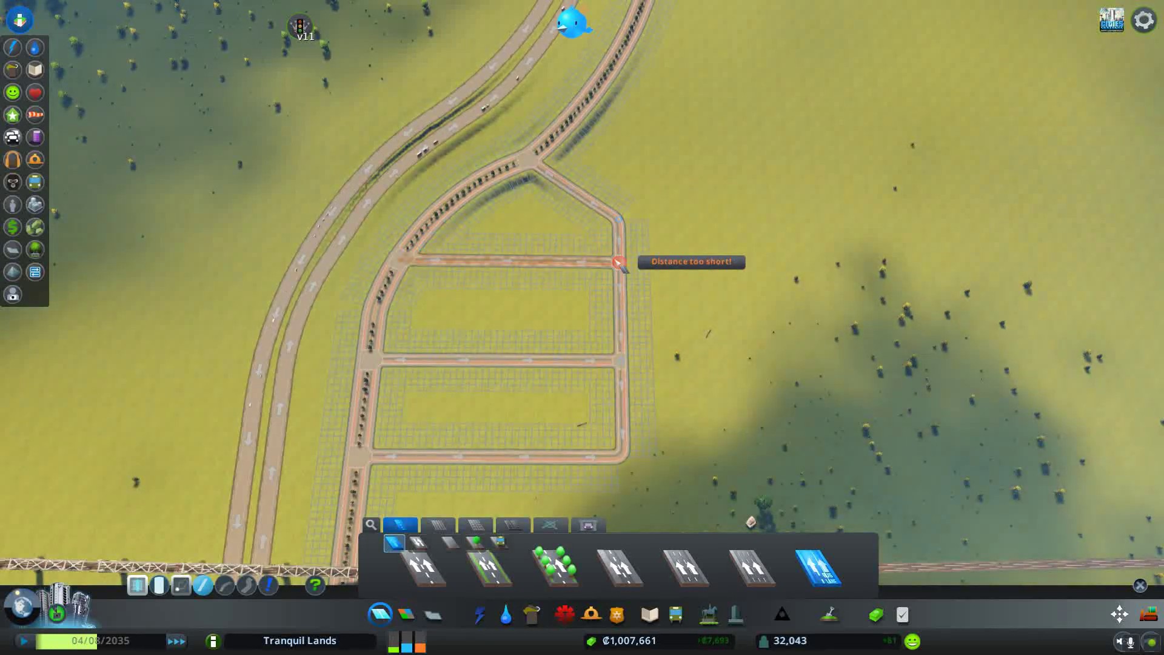
{"action": "key", "text": "s"}
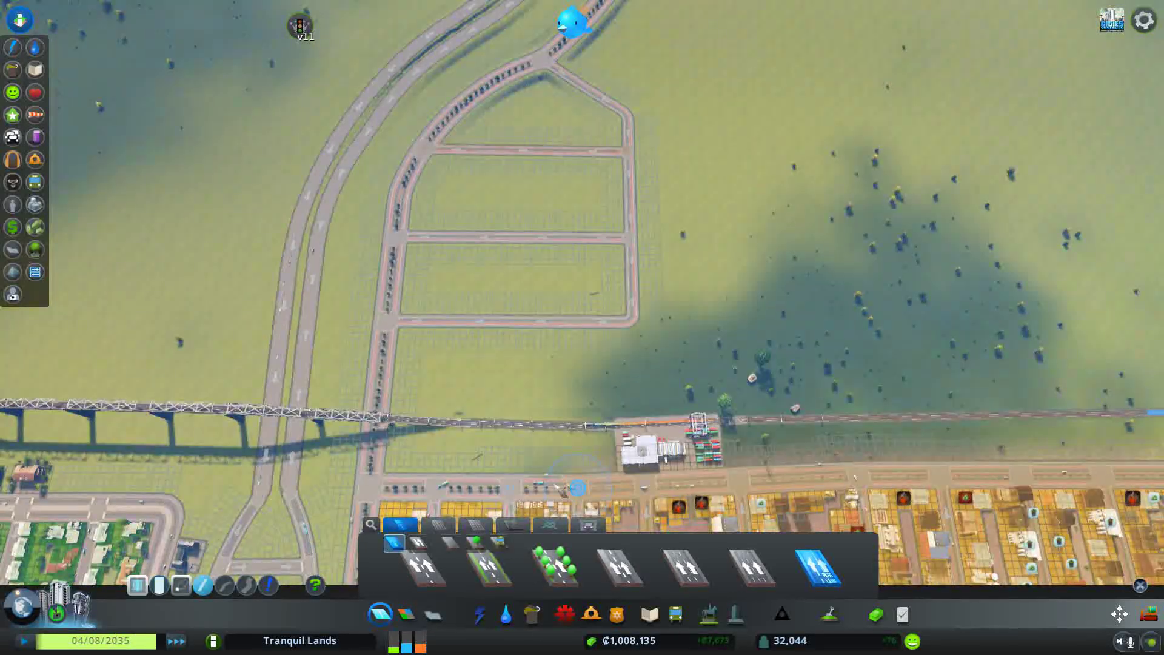
{"action": "key", "text": "s"}
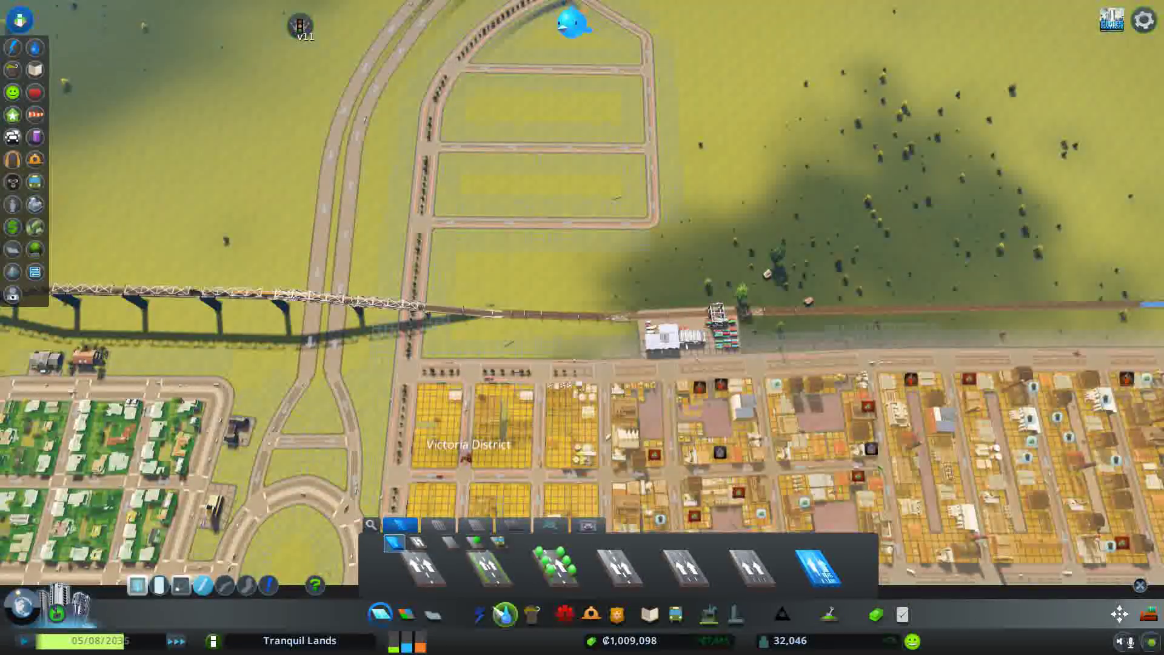
Paint Victoria District along the rail-side road and across the top, east and west of the new grid
{"action": "left_click", "coordinate": [432, 615]}
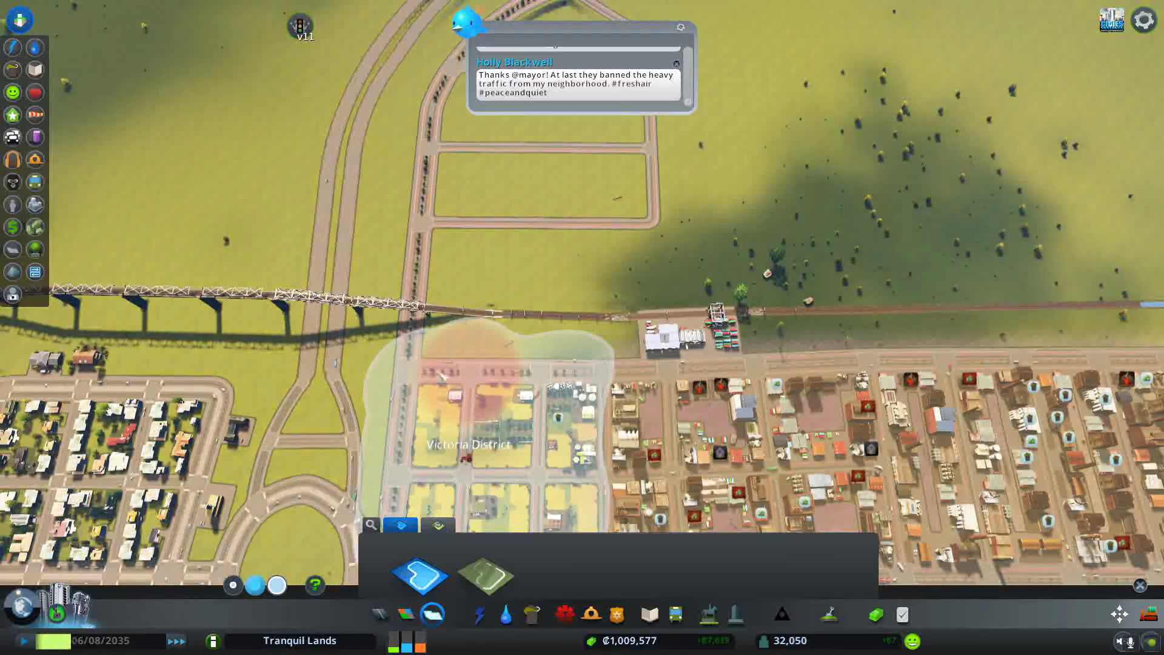
{"action": "mouse_move", "coordinate": [446, 290]}
{"action": "left_mouse_down"}
{"action": "mouse_move", "coordinate": [460, 177]}
{"action": "mouse_move", "coordinate": [442, 143]}
{"action": "mouse_move", "coordinate": [421, 253]}
{"action": "mouse_move", "coordinate": [415, 169]}
{"action": "mouse_move", "coordinate": [429, 104]}
{"action": "mouse_move", "coordinate": [468, 65]}
{"action": "left_mouse_up"}
{"action": "key", "text": "w"}
{"action": "mouse_move", "coordinate": [539, 197]}
{"action": "left_mouse_down"}
{"action": "mouse_move", "coordinate": [454, 325]}
{"action": "mouse_move", "coordinate": [530, 241]}
{"action": "mouse_move", "coordinate": [598, 194]}
{"action": "mouse_move", "coordinate": [649, 103]}
{"action": "mouse_move", "coordinate": [675, 87]}
{"action": "left_mouse_up"}
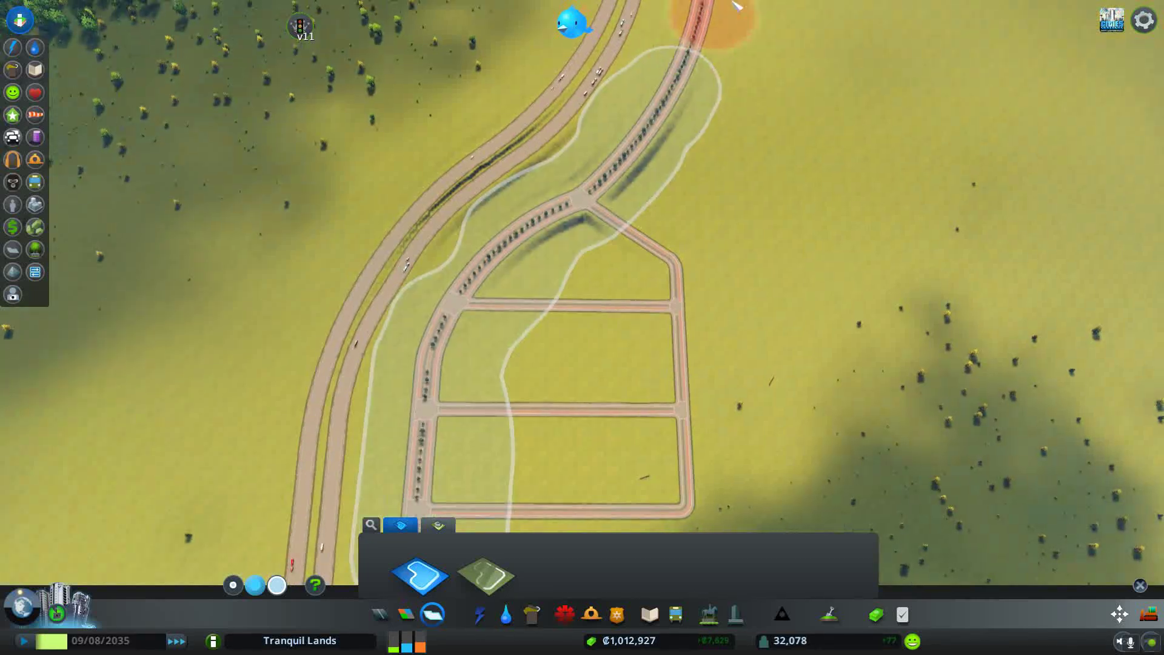
{"action": "key", "text": "w"}
{"action": "mouse_move", "coordinate": [481, 415]}
{"action": "left_mouse_down"}
{"action": "mouse_move", "coordinate": [492, 458]}
{"action": "mouse_move", "coordinate": [533, 337]}
{"action": "mouse_move", "coordinate": [538, 187]}
{"action": "mouse_move", "coordinate": [536, 257]}
{"action": "mouse_move", "coordinate": [468, 482]}
{"action": "left_mouse_up"}
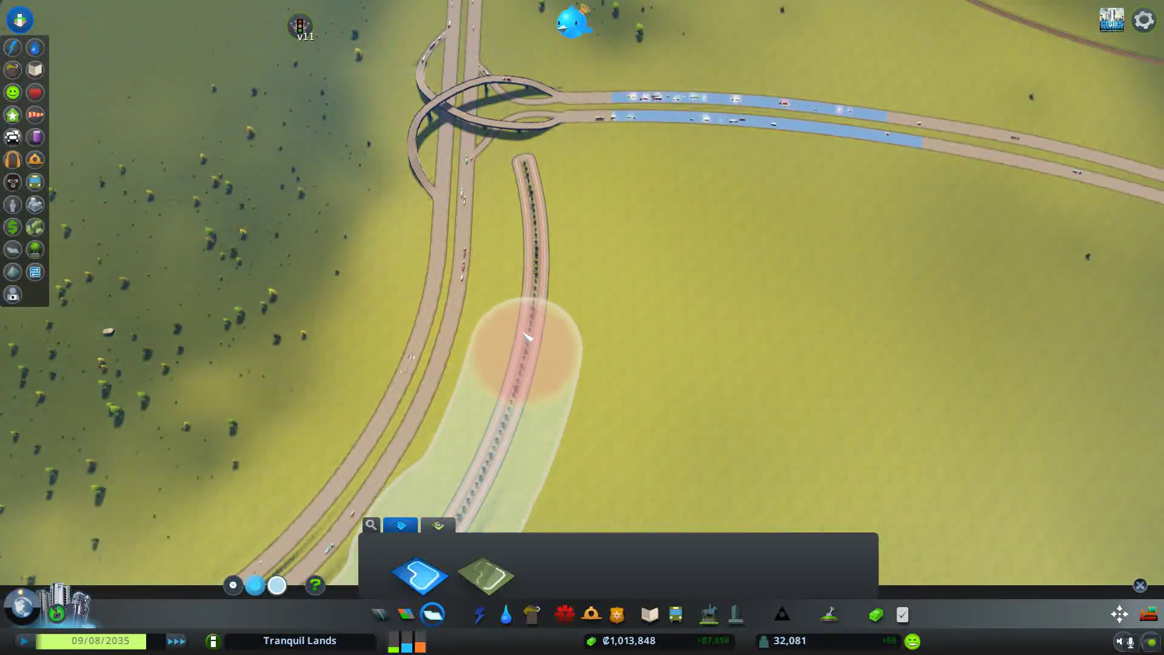
{"action": "key", "text": "s"}
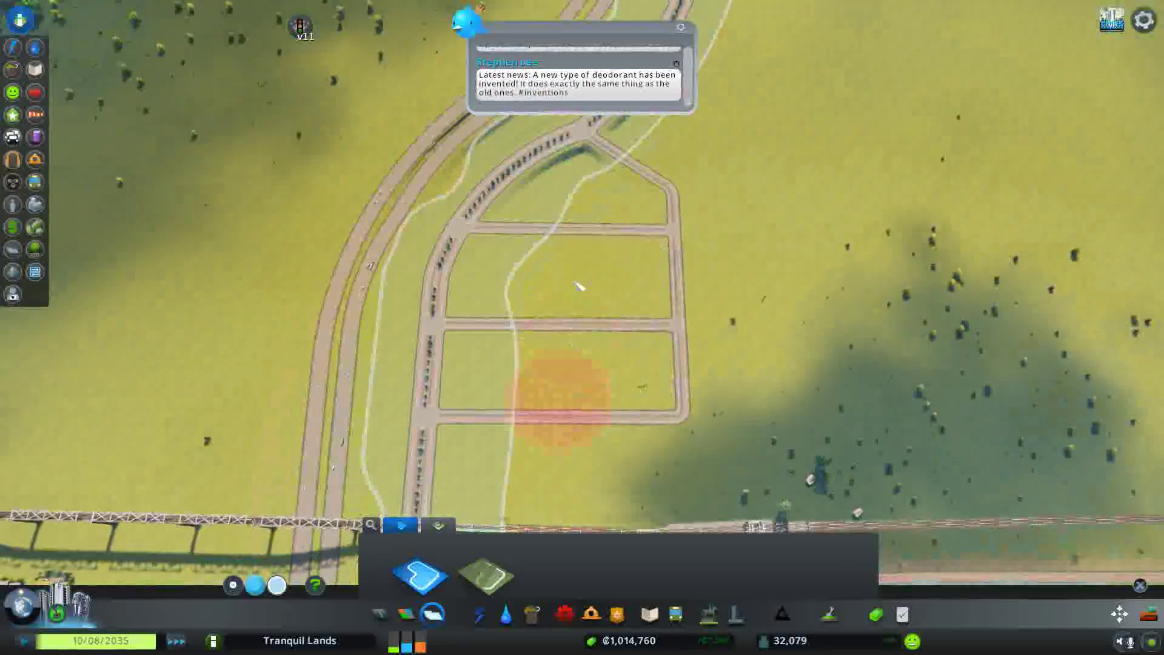
{"action": "mouse_move", "coordinate": [579, 286]}
{"action": "left_mouse_down"}
{"action": "mouse_move", "coordinate": [624, 156]}
{"action": "mouse_move", "coordinate": [650, 161]}
{"action": "mouse_move", "coordinate": [702, 337]}
{"action": "mouse_move", "coordinate": [645, 459]}
{"action": "mouse_move", "coordinate": [502, 460]}
{"action": "mouse_move", "coordinate": [585, 300]}
{"action": "mouse_move", "coordinate": [616, 199]}
{"action": "mouse_move", "coordinate": [561, 218]}
{"action": "mouse_move", "coordinate": [490, 214]}
{"action": "left_mouse_up"}
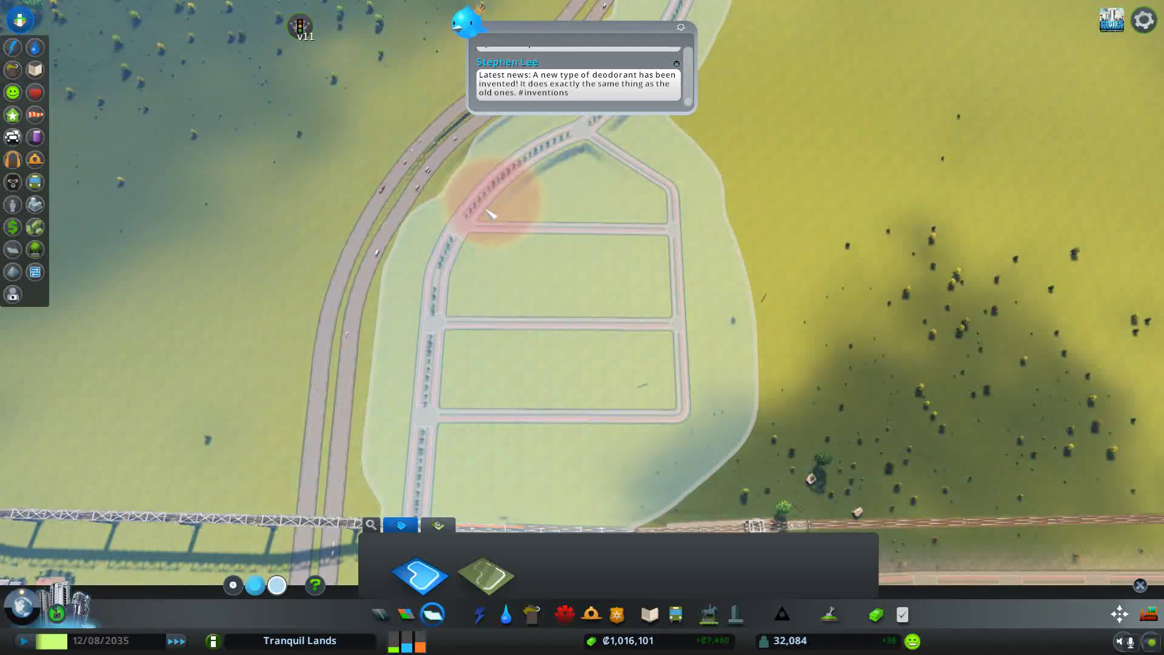
{"action": "mouse_move", "coordinate": [469, 344]}
{"action": "left_mouse_down"}
{"action": "mouse_move", "coordinate": [416, 415]}
{"action": "mouse_move", "coordinate": [416, 467]}
{"action": "left_mouse_up"}
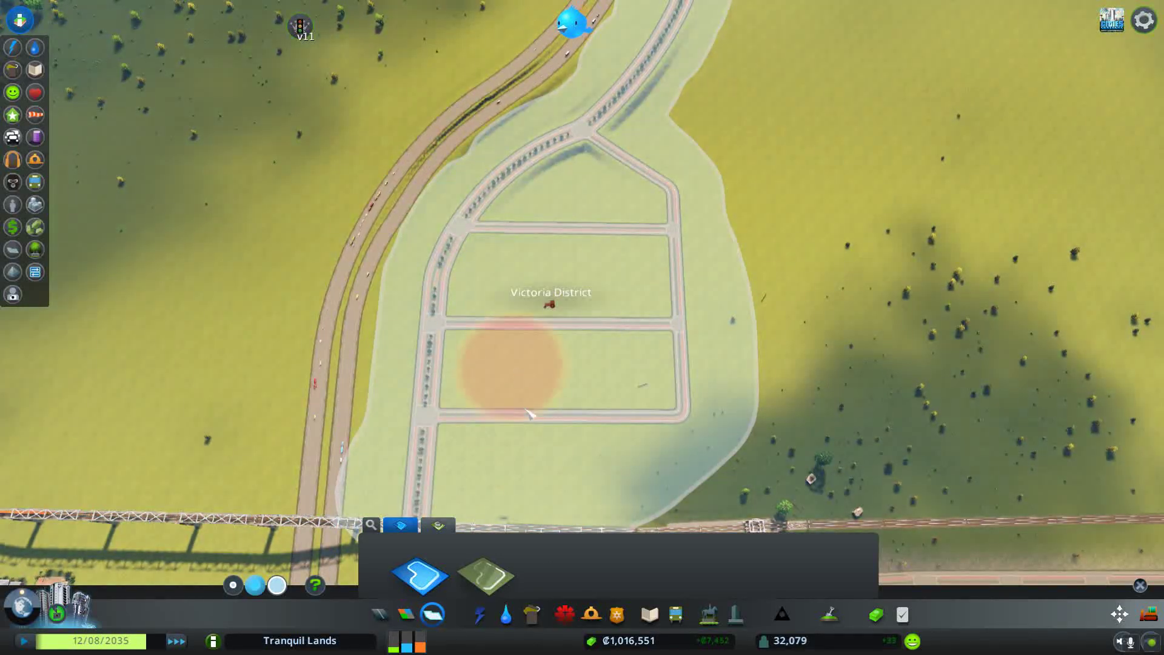
{"action": "key", "text": "s"}
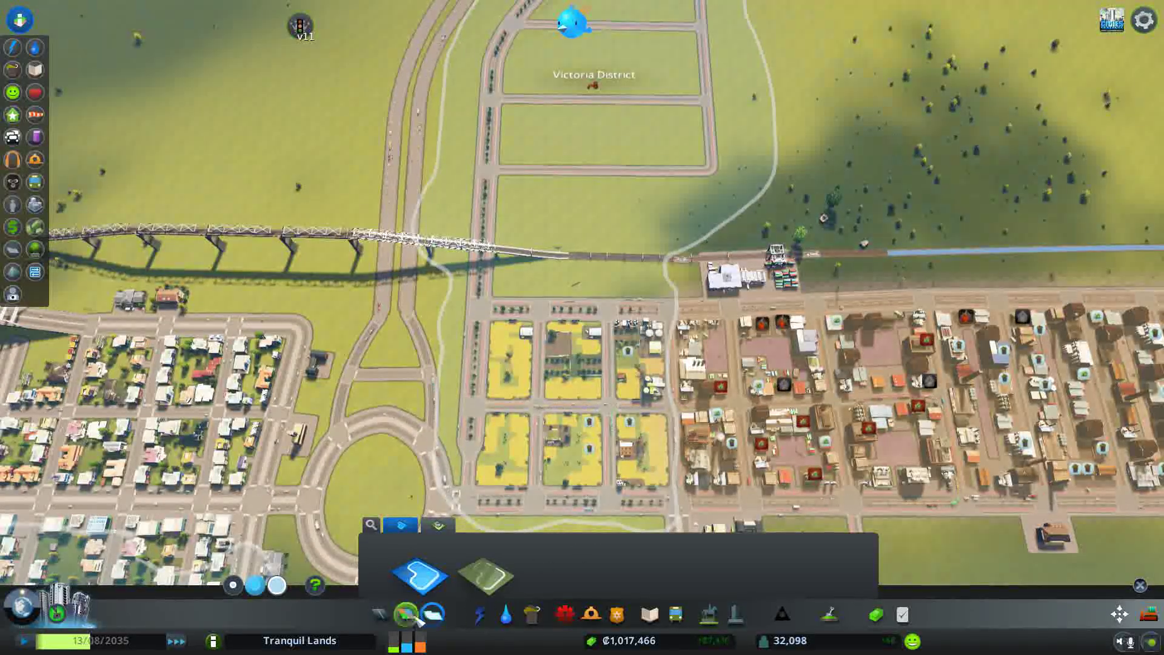
{"action": "left_click", "coordinate": [406, 614]}
In the water view, run a pipe from the town's network north along the new road
{"action": "left_click", "coordinate": [685, 576]}
{"action": "key", "text": "w"}
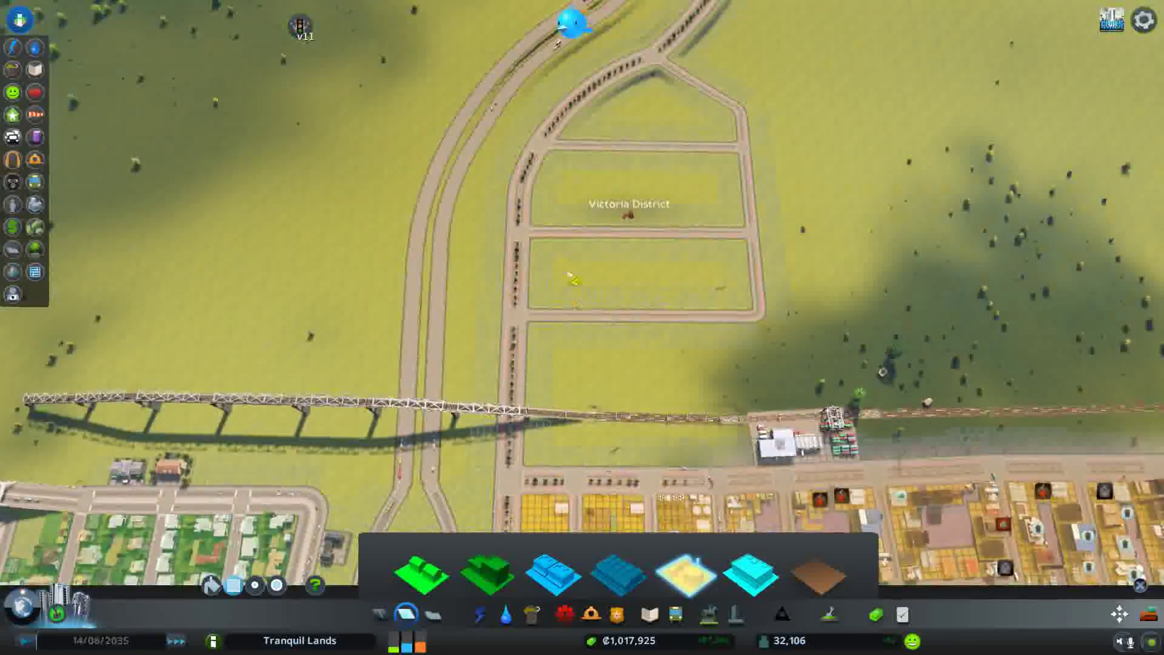
{"action": "left_click", "coordinate": [507, 616]}
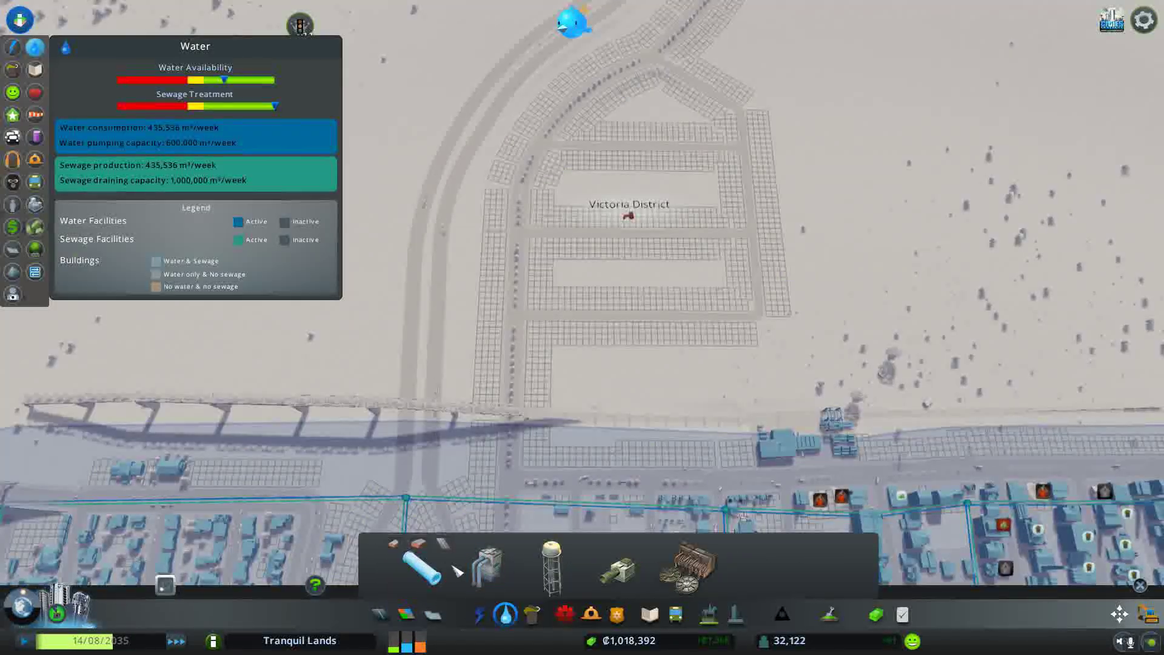
{"action": "left_click", "coordinate": [421, 566]}
{"action": "left_click", "coordinate": [507, 501]}
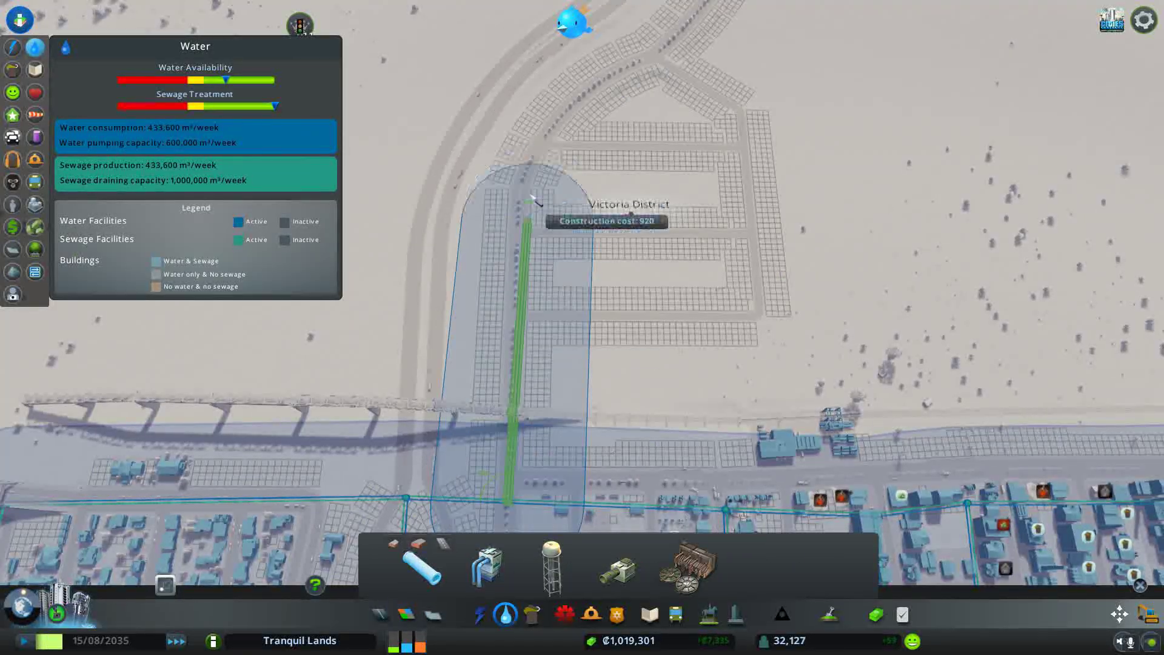
{"action": "left_click", "coordinate": [530, 173]}
{"action": "key", "text": "w"}
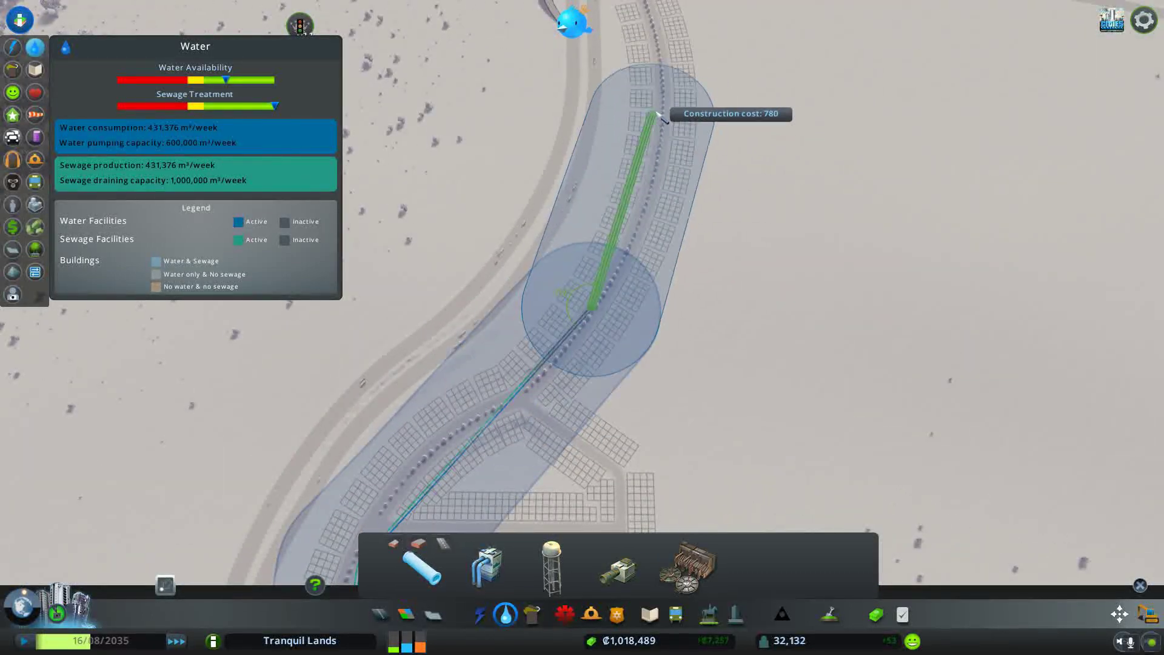
{"action": "left_click", "coordinate": [662, 107]}
{"action": "key", "text": "e"}
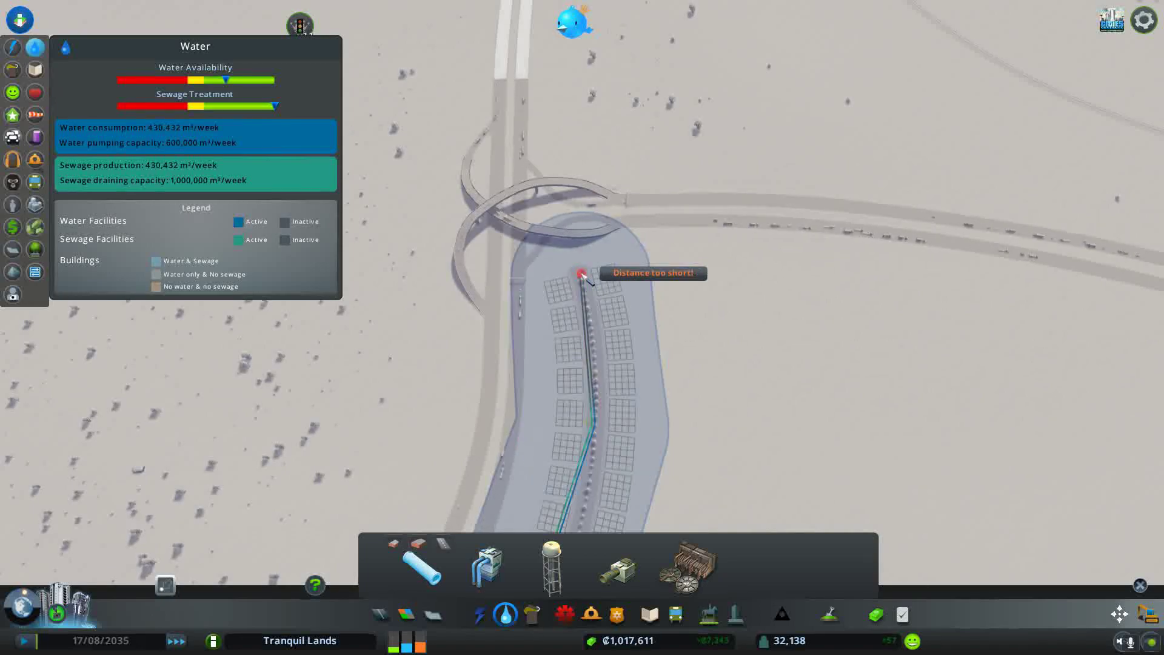
{"action": "key", "text": "f"}
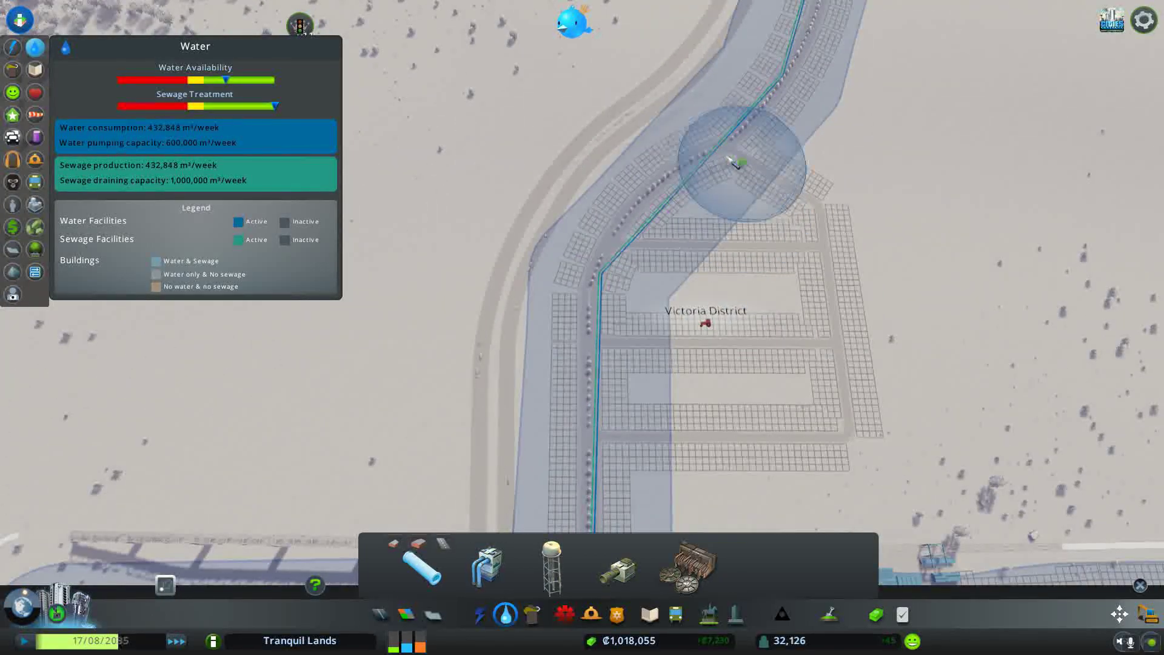
Pipe the grid's diagonal, east, bottom, middle and upper cross streets
{"action": "left_click", "coordinate": [725, 144]}
{"action": "left_click", "coordinate": [814, 206]}
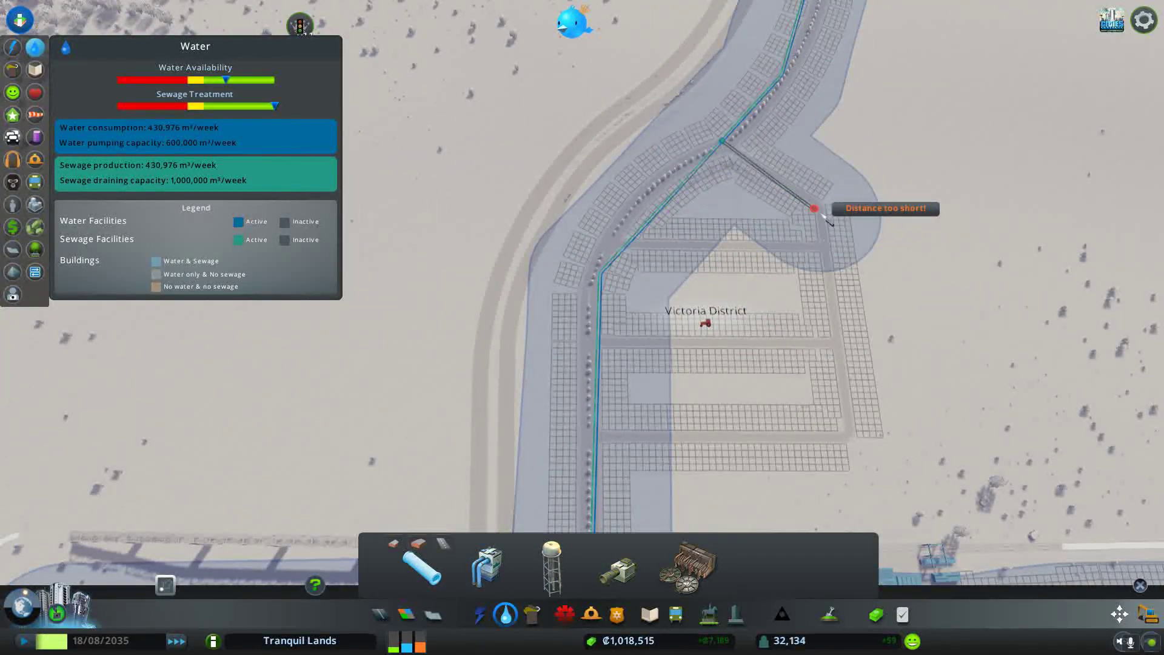
{"action": "left_click", "coordinate": [846, 438]}
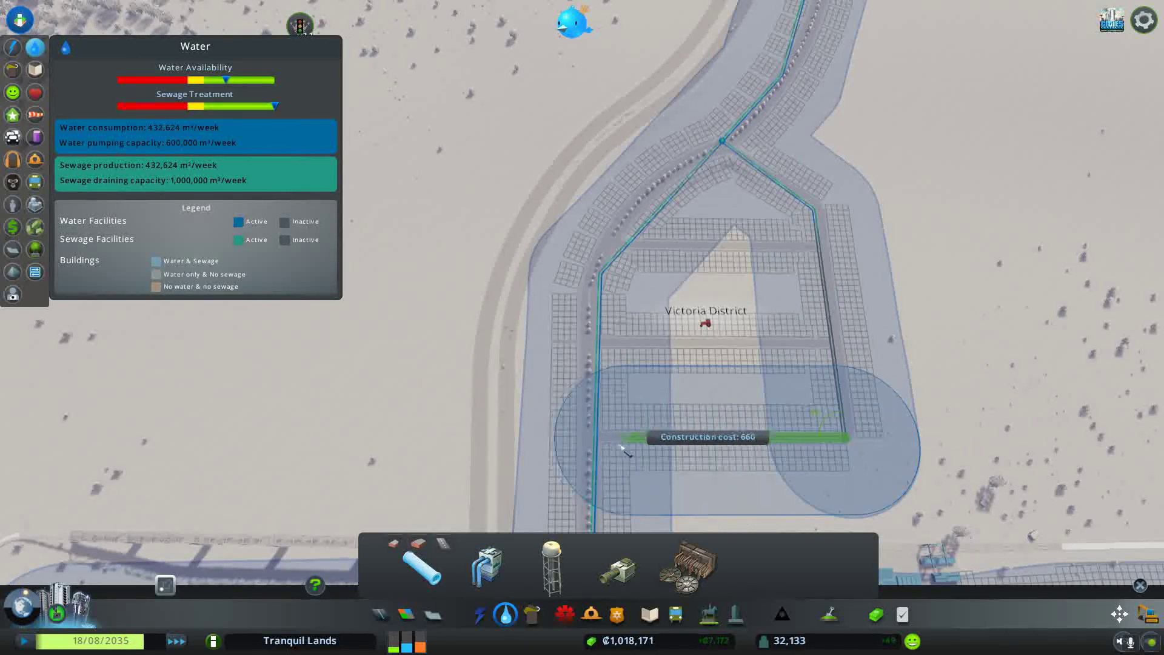
{"action": "left_click", "coordinate": [598, 438]}
{"action": "left_click", "coordinate": [597, 341]}
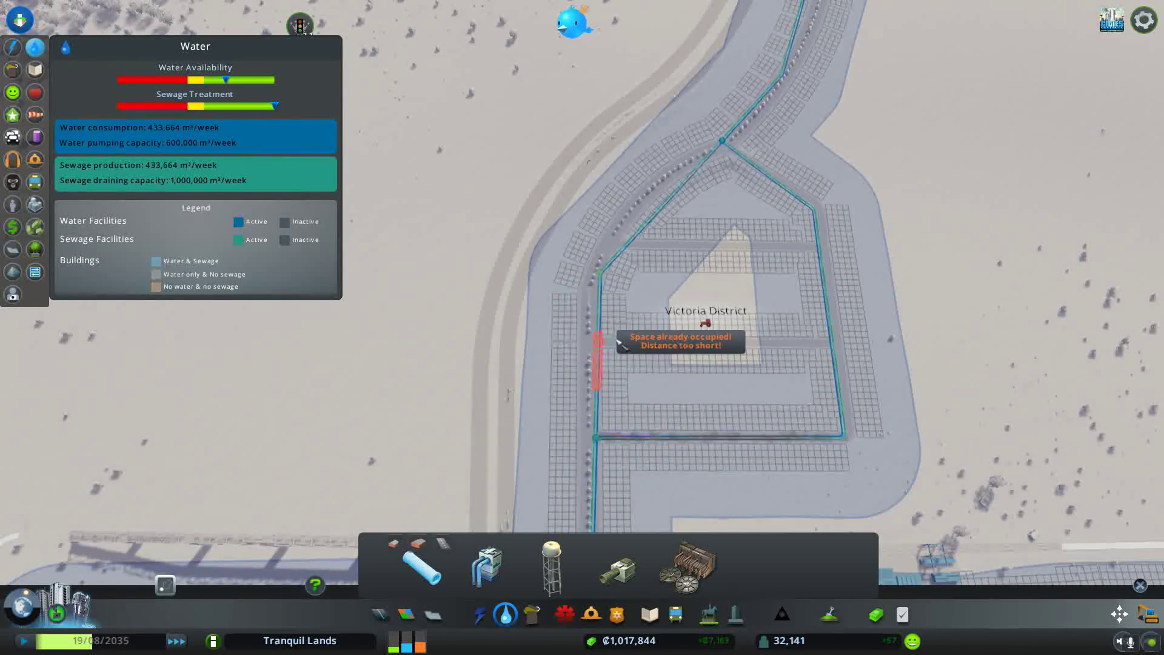
{"action": "left_click", "coordinate": [832, 351]}
{"action": "left_click", "coordinate": [600, 270]}
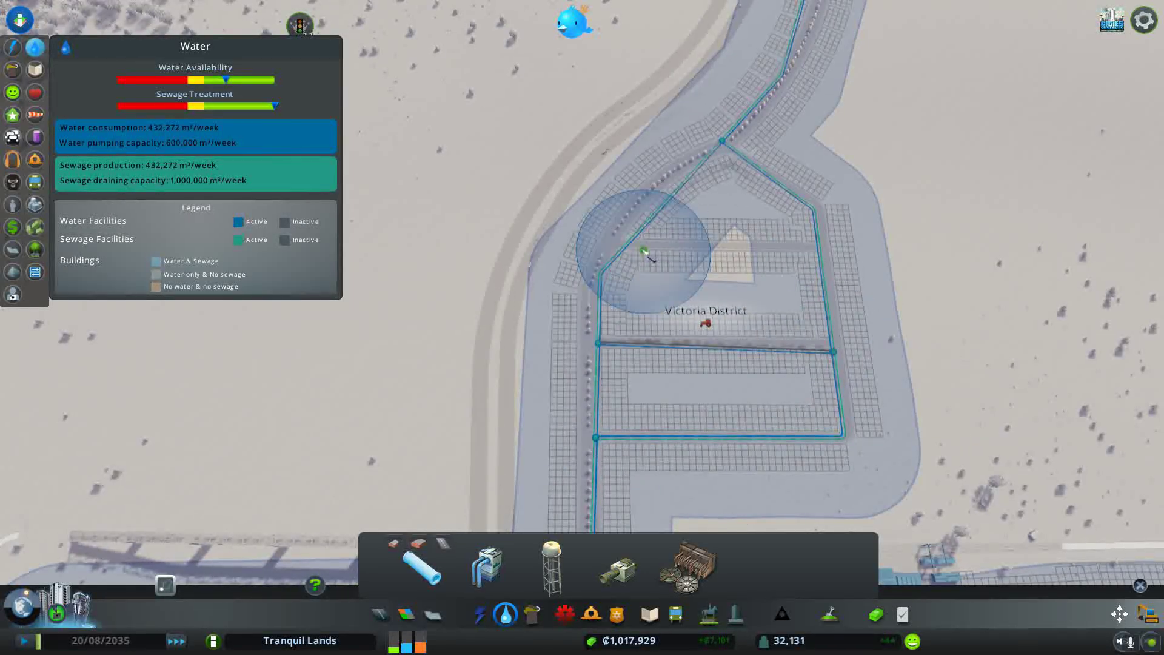
{"action": "left_click", "coordinate": [631, 239]}
{"action": "left_click", "coordinate": [818, 239]}
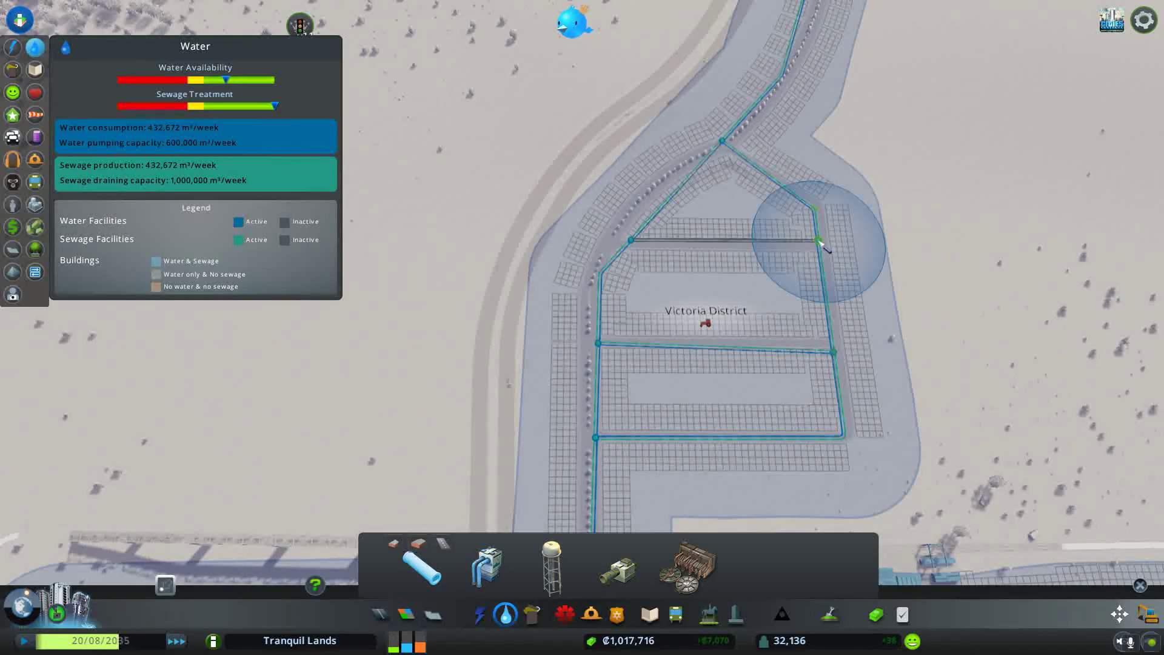
{"action": "key", "text": "d"}
{"action": "key", "text": "s"}
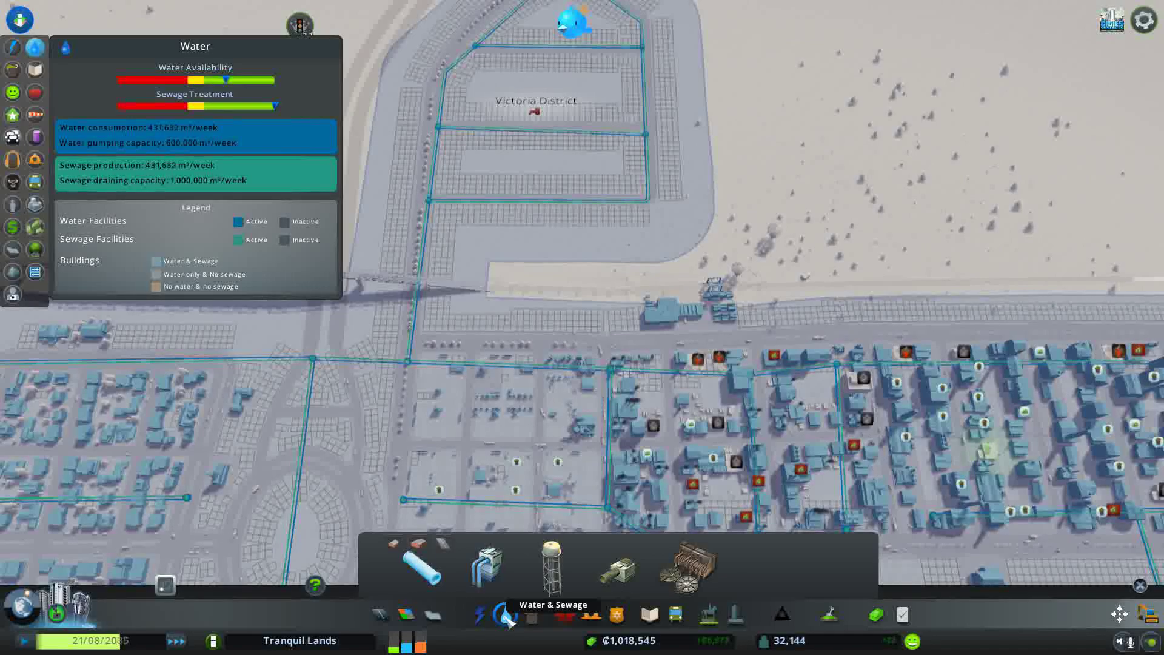
{"action": "left_click", "coordinate": [507, 611]}
Zone industrial strips below and above the lower cross street
{"action": "left_click", "coordinate": [407, 614]}
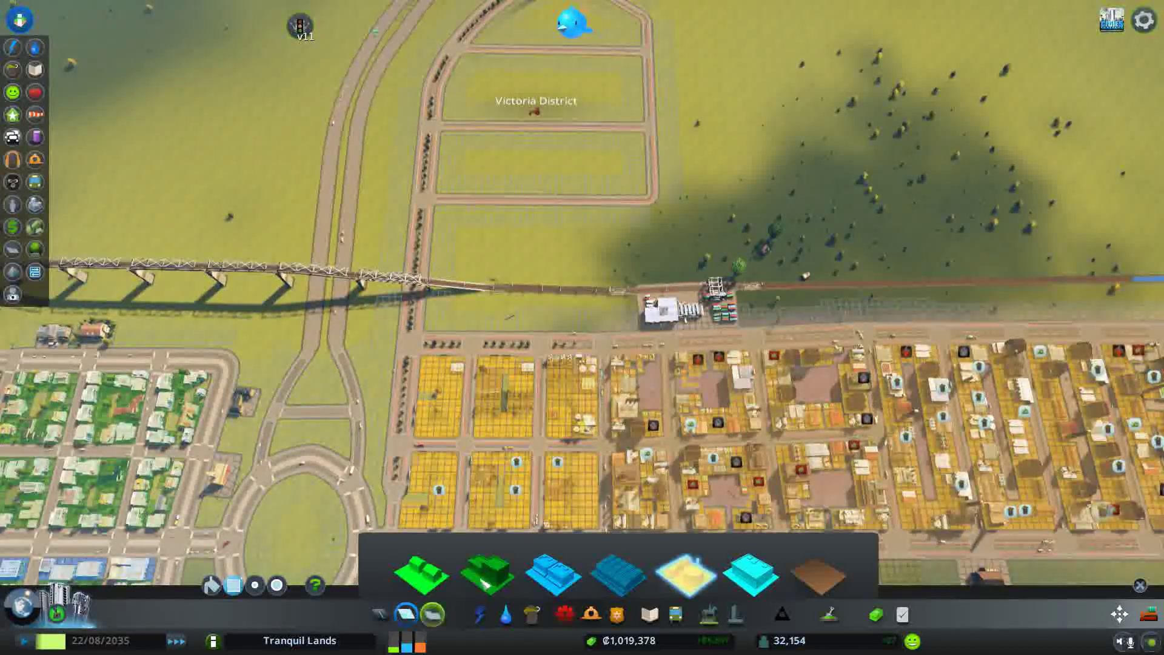
{"action": "scroll", "coordinate": [572, 391], "scroll_direction": "up", "scroll_amount": 3}
{"action": "scroll", "coordinate": [510, 274], "scroll_direction": "up", "scroll_amount": 3}
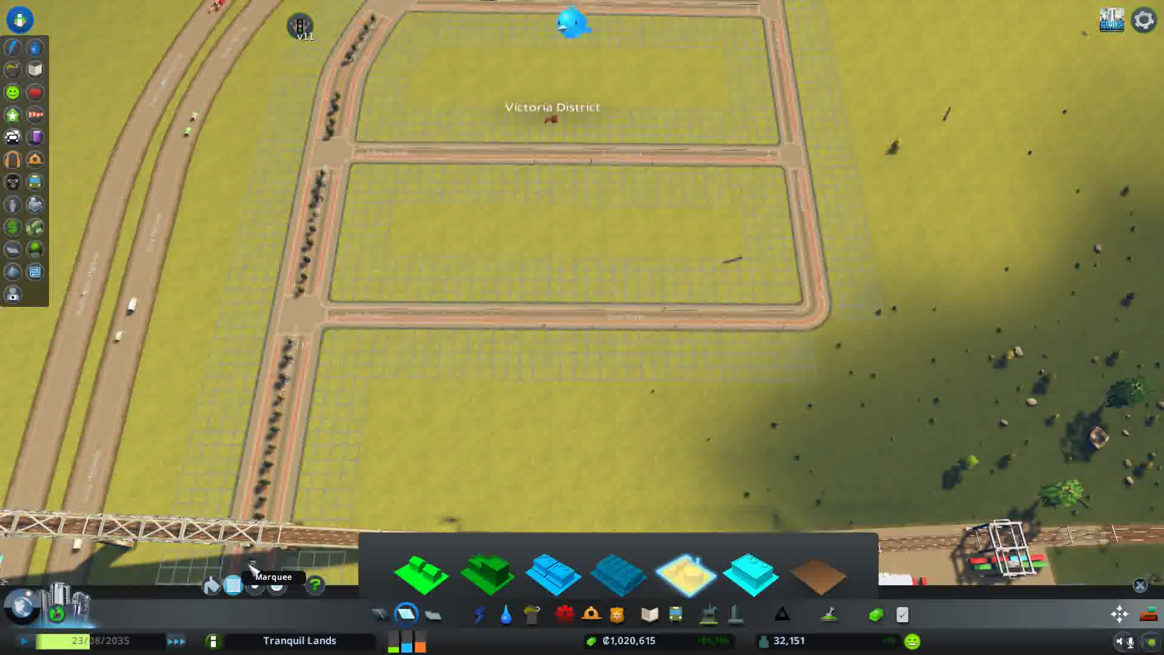
{"action": "left_click_drag", "start_coordinate": [375, 371], "coordinate": [814, 327]}
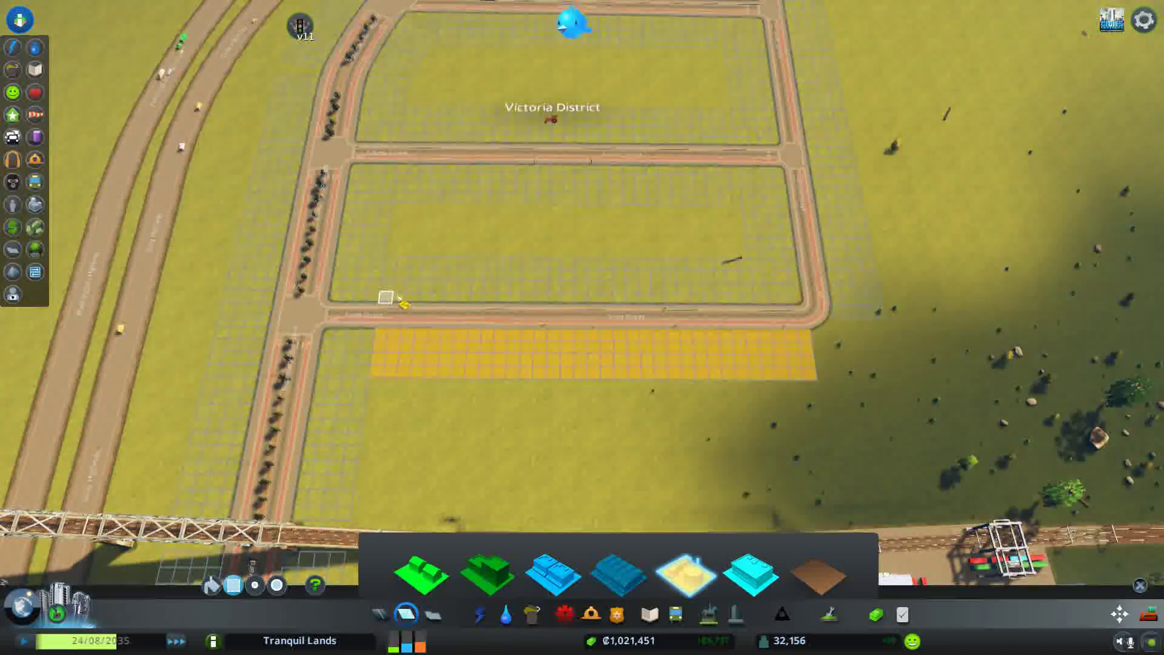
{"action": "left_click_drag", "start_coordinate": [401, 302], "coordinate": [798, 271]}
{"action": "key", "text": "w"}
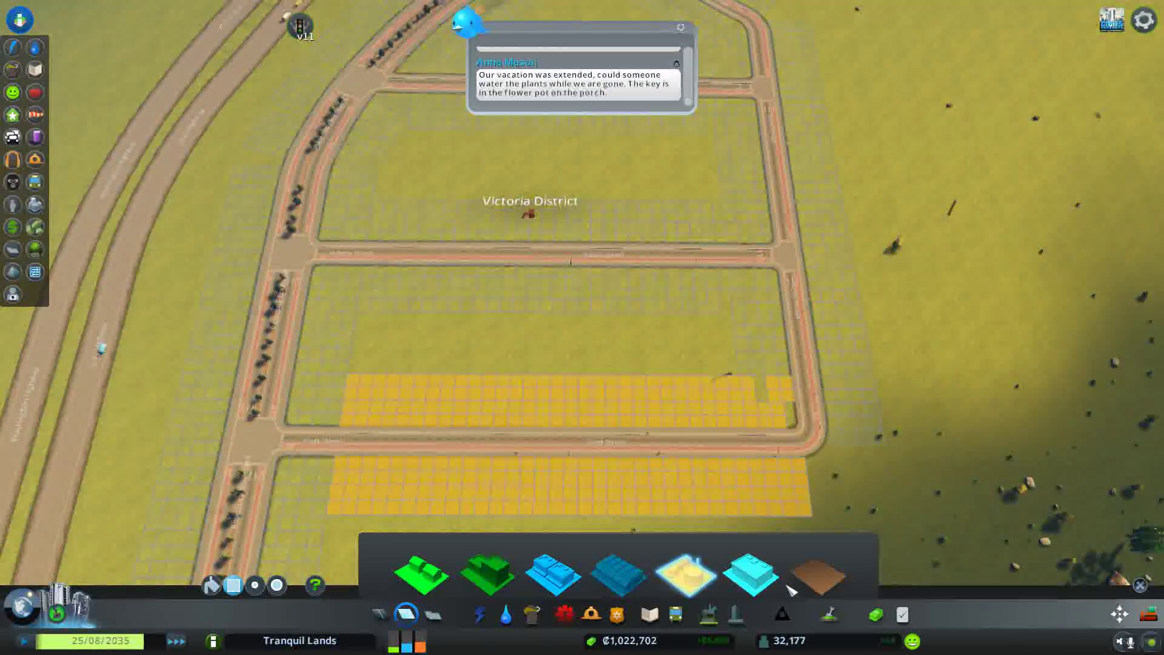
Remove stray zoning, then zone the remaining strips up to Scott Street for industry
{"action": "left_click", "coordinate": [793, 586]}
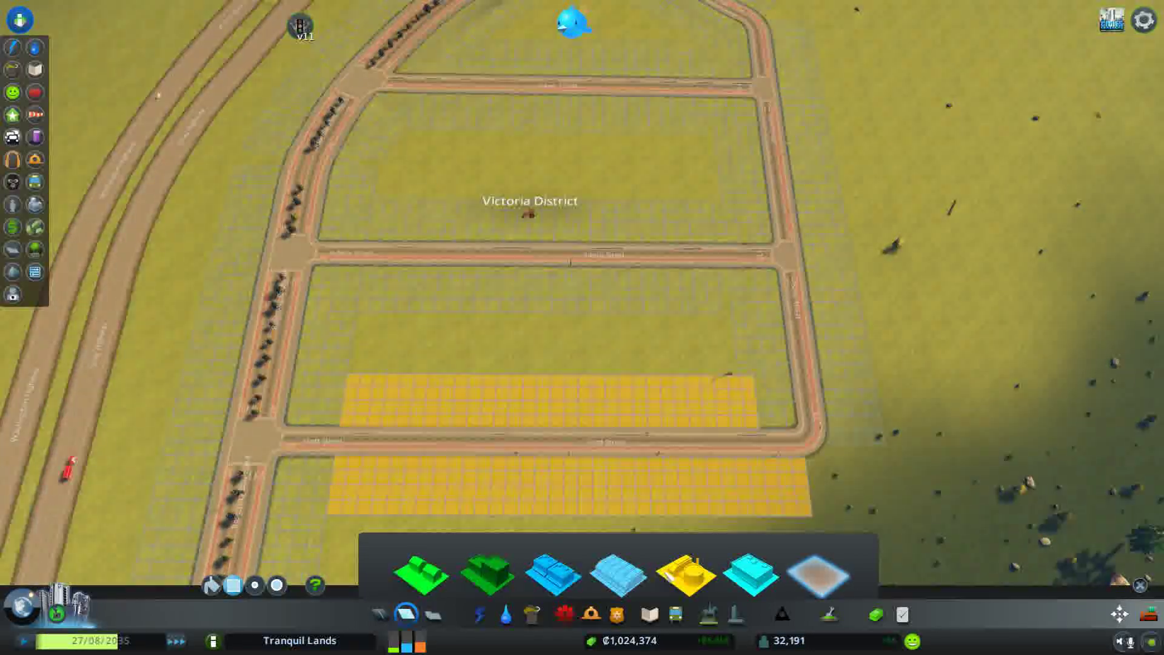
{"action": "left_click_drag", "start_coordinate": [548, 300], "coordinate": [718, 275]}
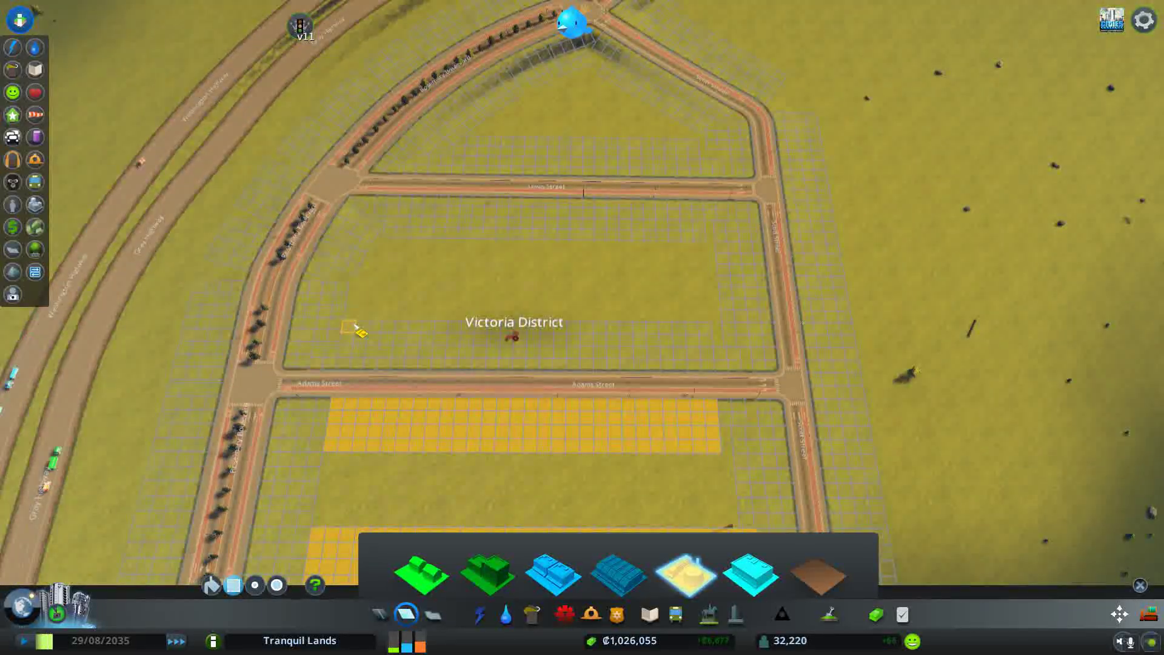
{"action": "left_click_drag", "start_coordinate": [356, 329], "coordinate": [723, 371]}
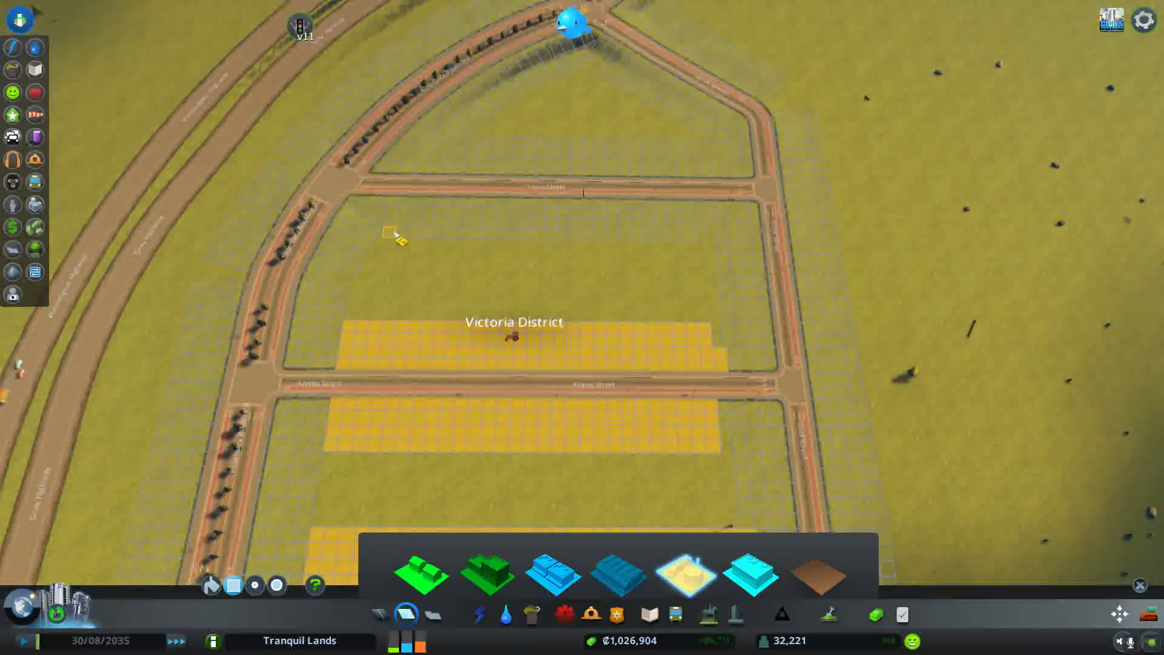
{"action": "left_click_drag", "start_coordinate": [391, 236], "coordinate": [702, 193]}
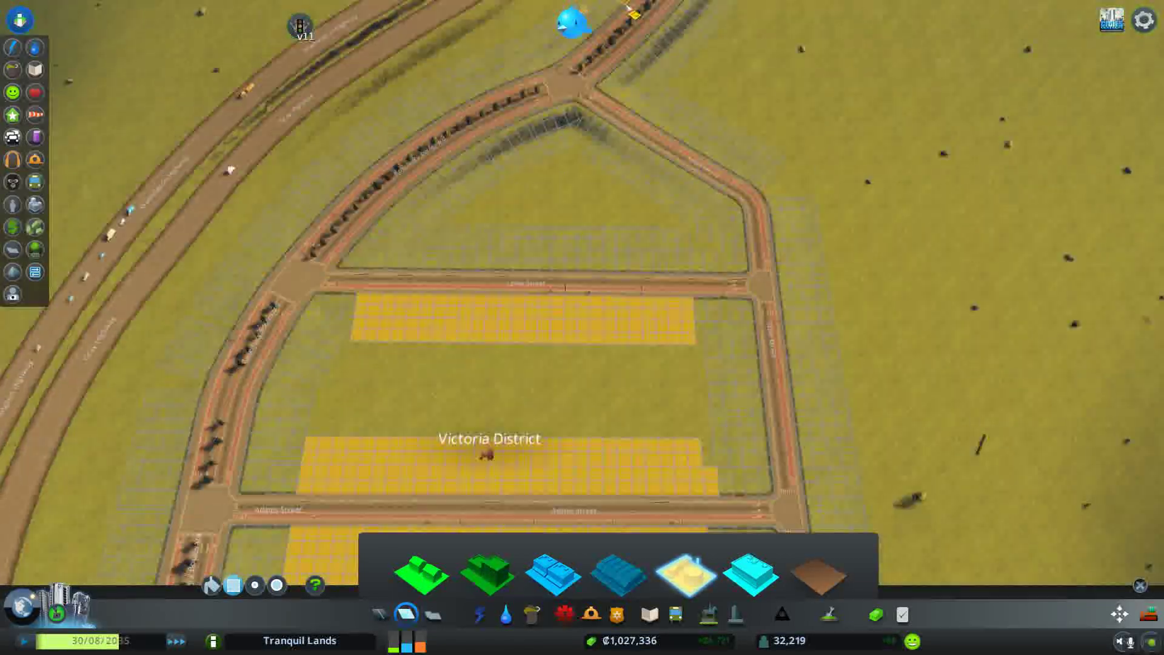
{"action": "key", "text": "w"}
{"action": "left_click_drag", "start_coordinate": [445, 301], "coordinate": [637, 293]}
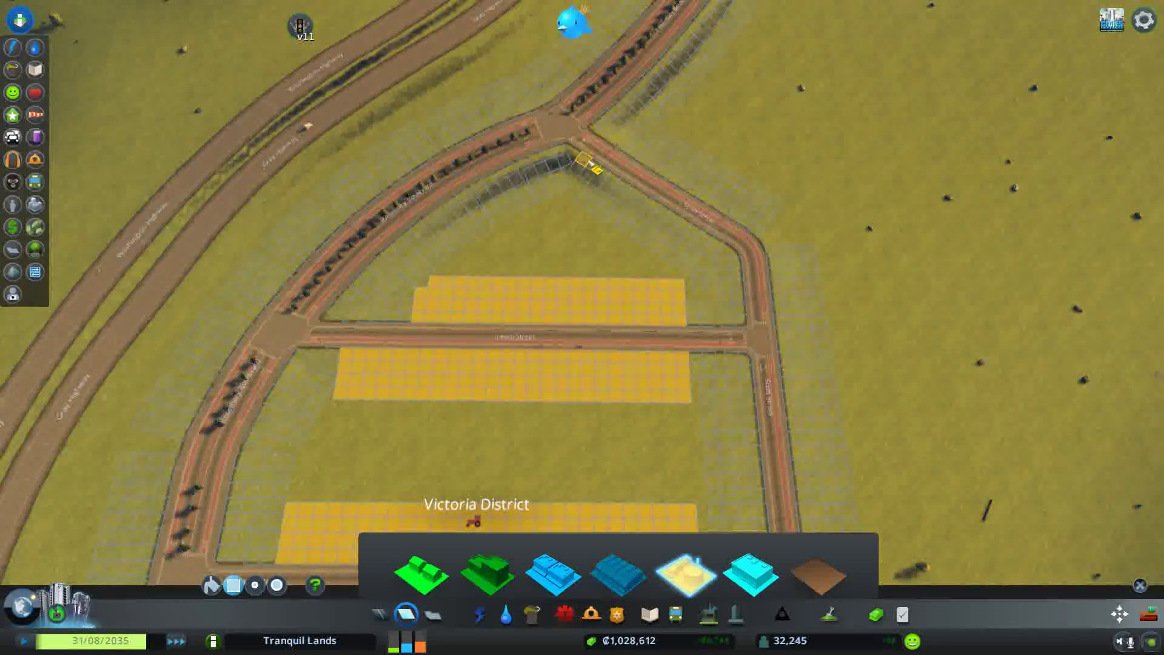
{"action": "left_click_drag", "start_coordinate": [604, 176], "coordinate": [689, 273]}
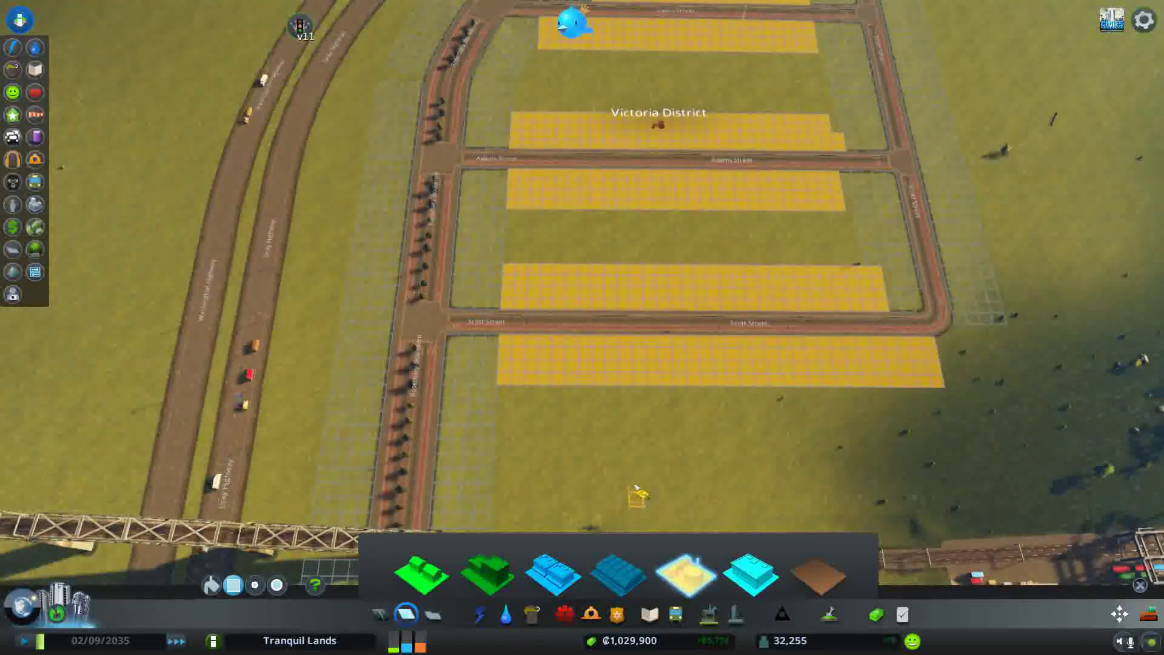
{"action": "key", "text": "s"}
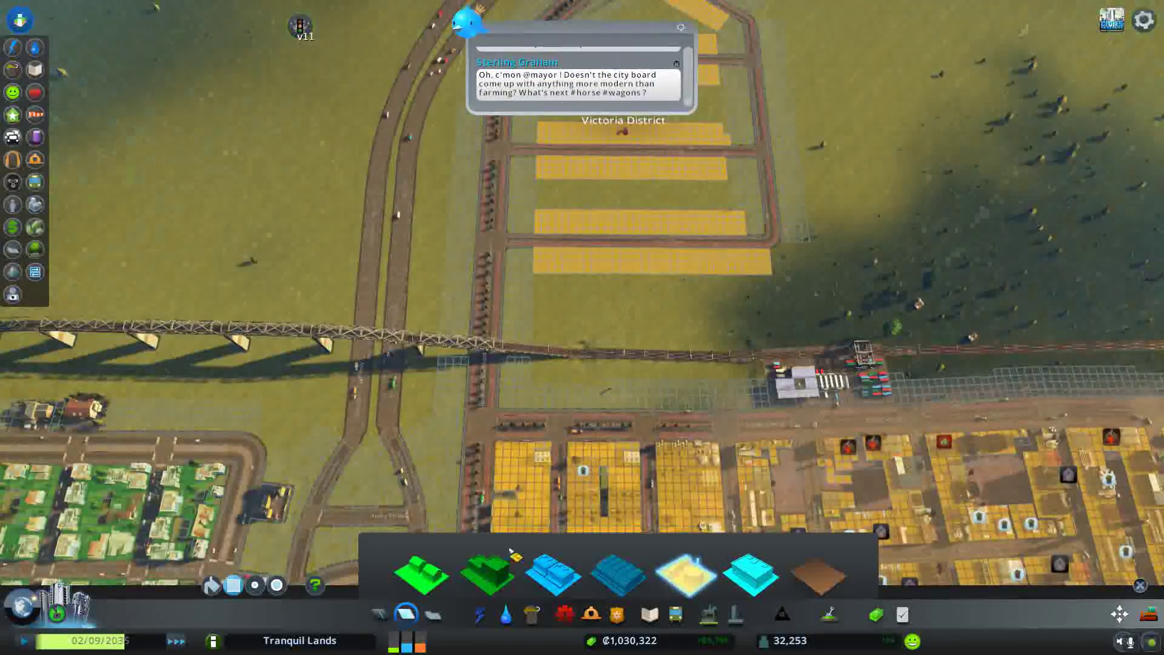
{"action": "left_click", "coordinate": [406, 616]}
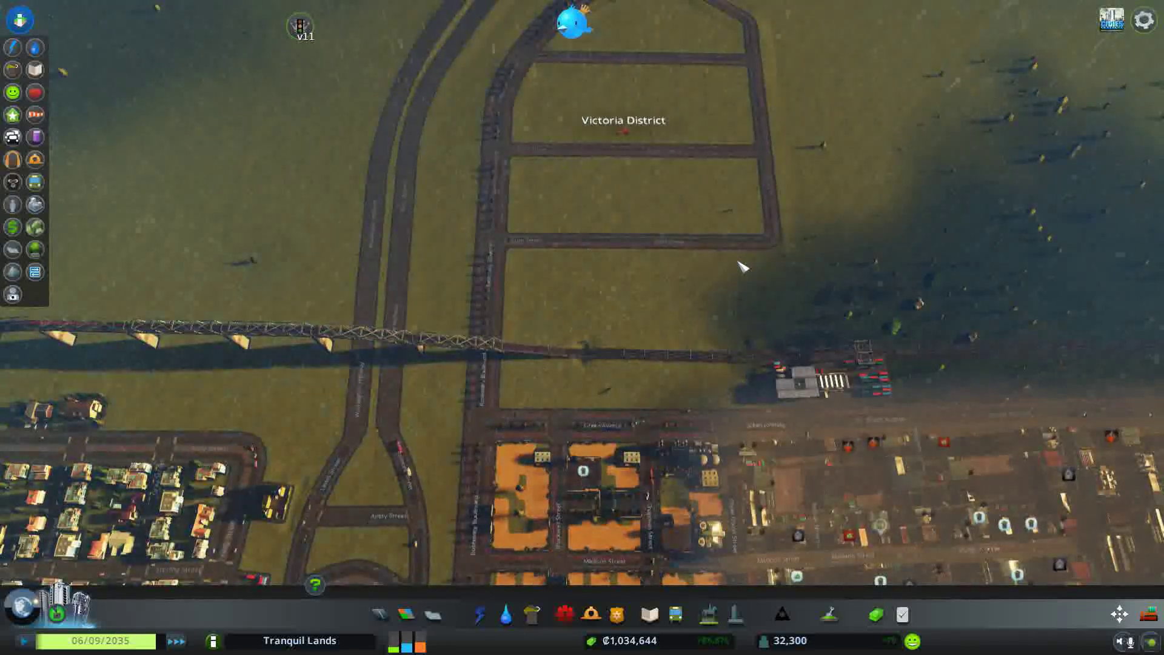
Check electricity coverage over Sunset Park and the Victoria District grid
{"action": "key", "text": "d"}
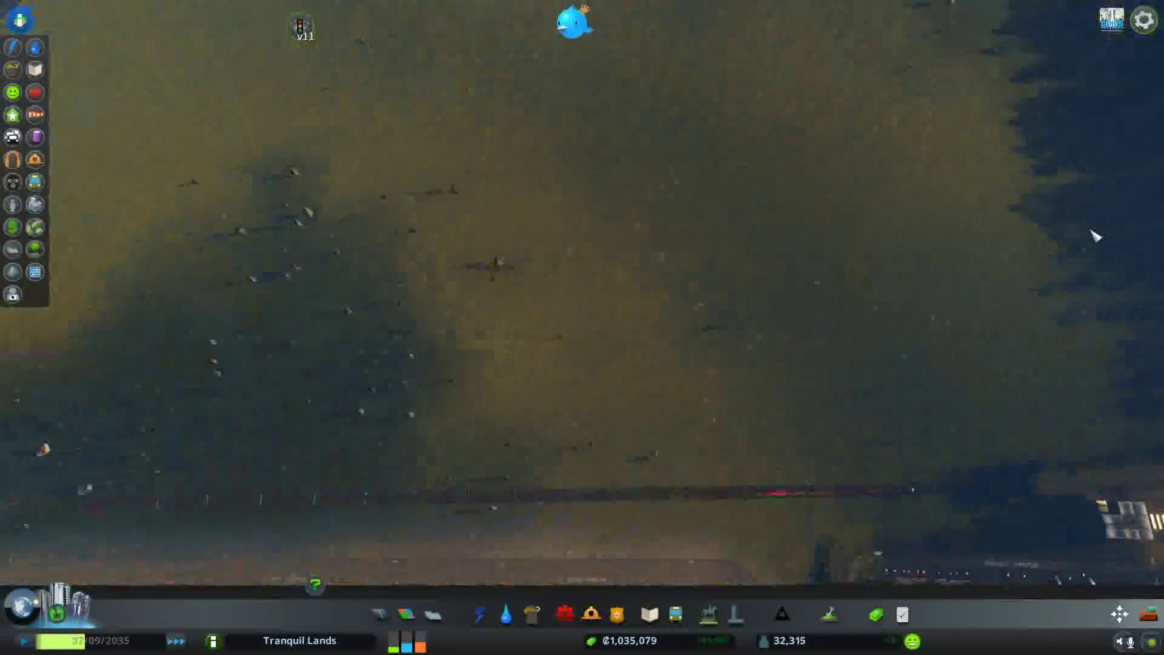
{"action": "key", "text": "s"}
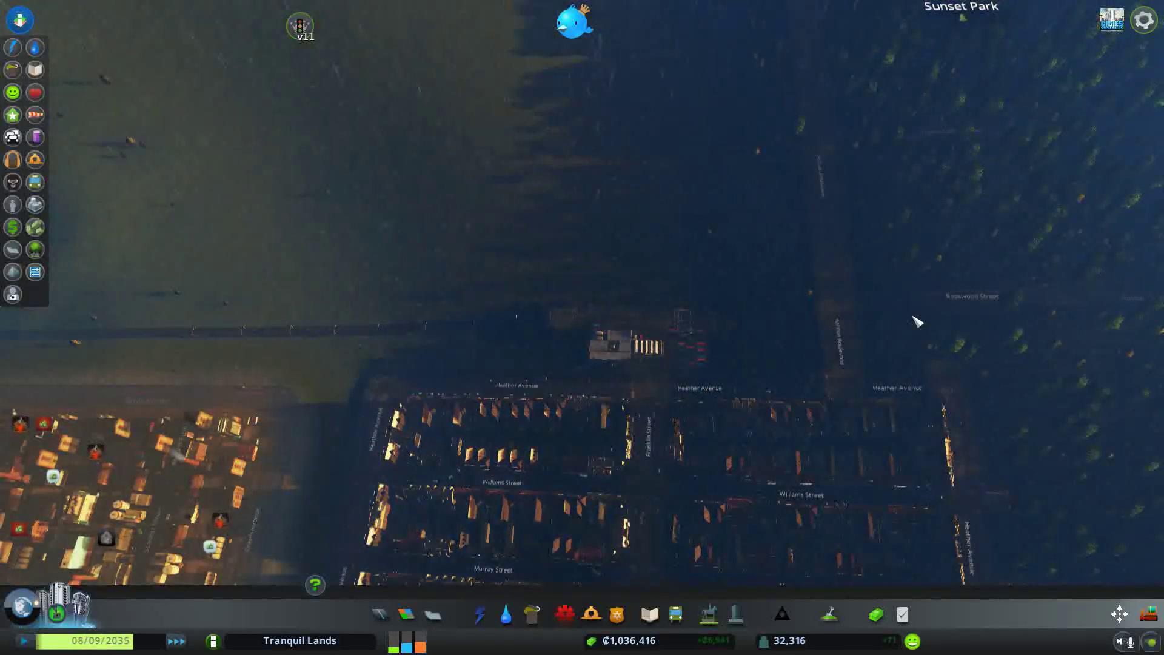
{"action": "scroll", "coordinate": [915, 320], "scroll_direction": "down", "scroll_amount": 3}
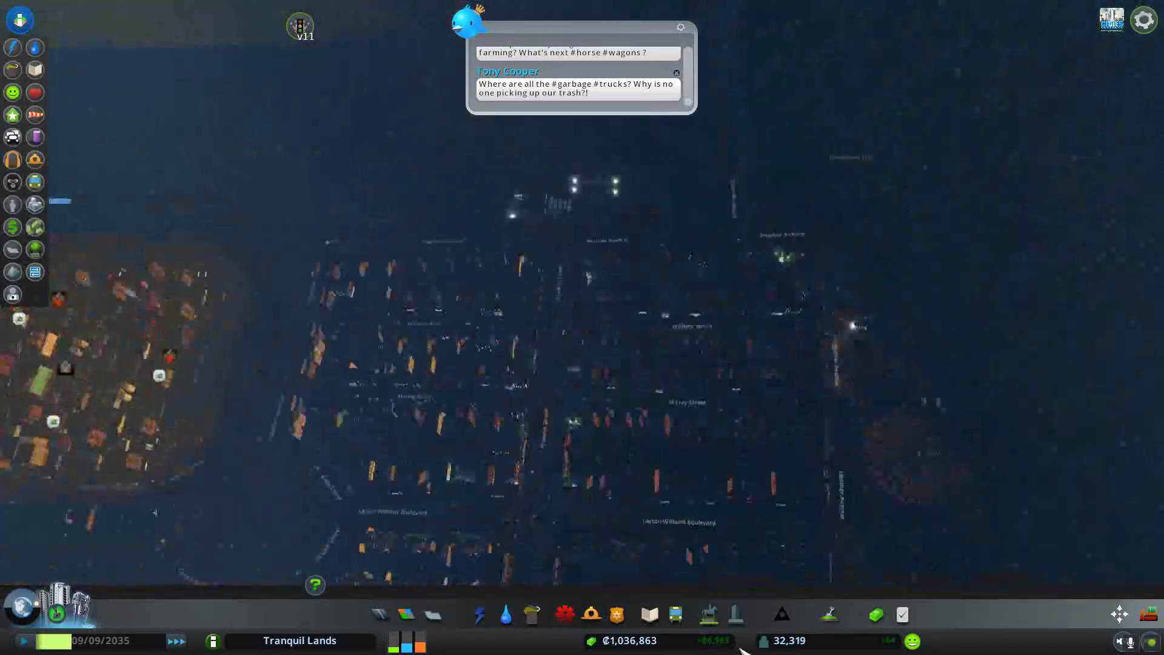
{"action": "scroll", "coordinate": [719, 382], "scroll_direction": "up", "scroll_amount": 5}
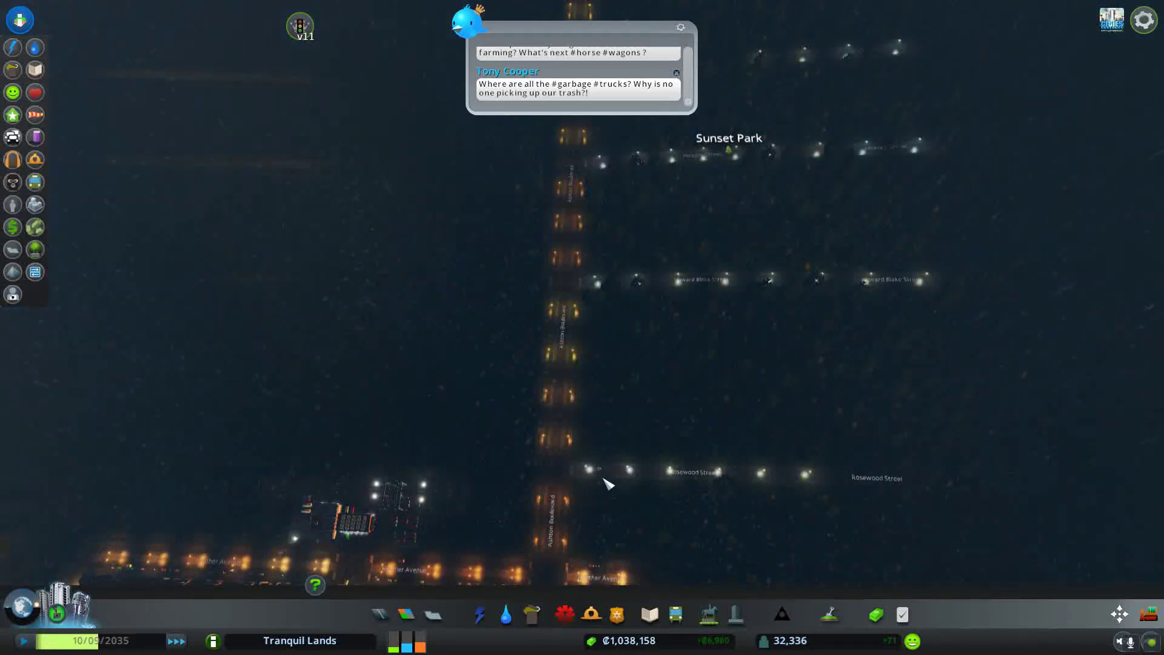
{"action": "left_click", "coordinate": [480, 614]}
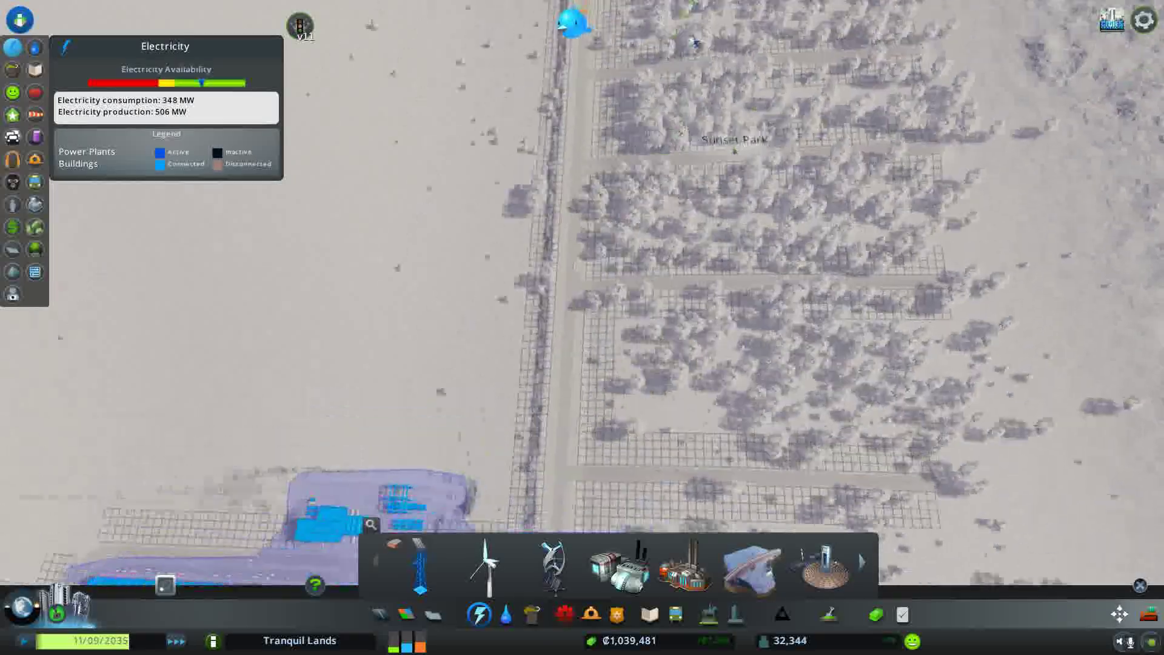
{"action": "key", "text": "w"}
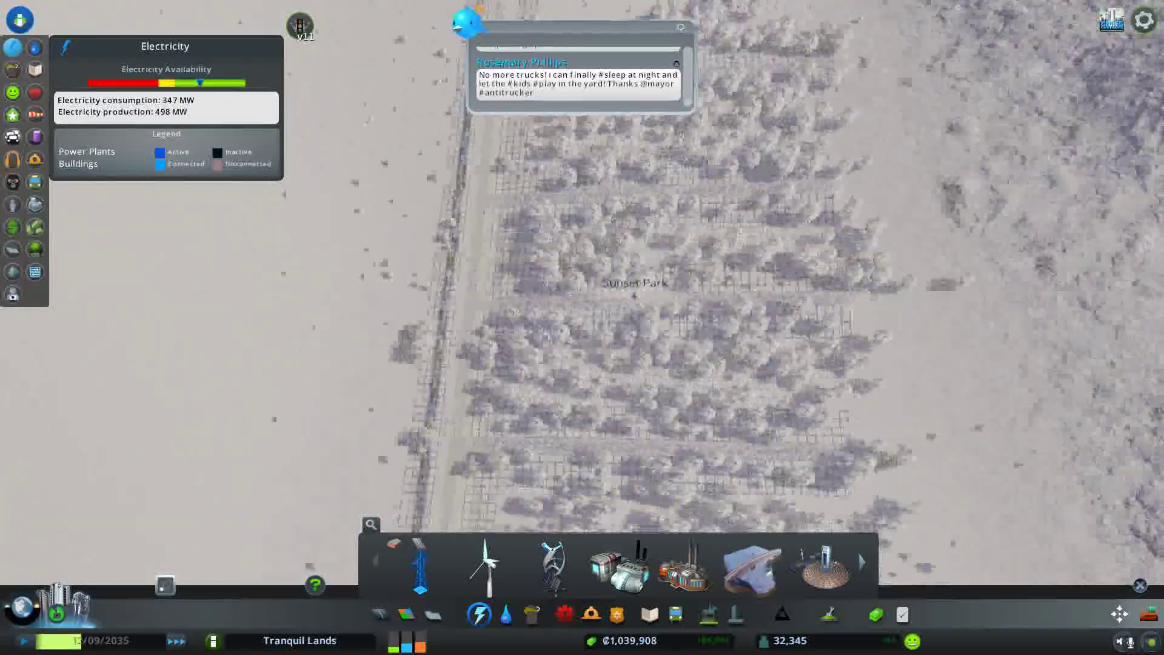
{"action": "key", "text": "Page_Down"}
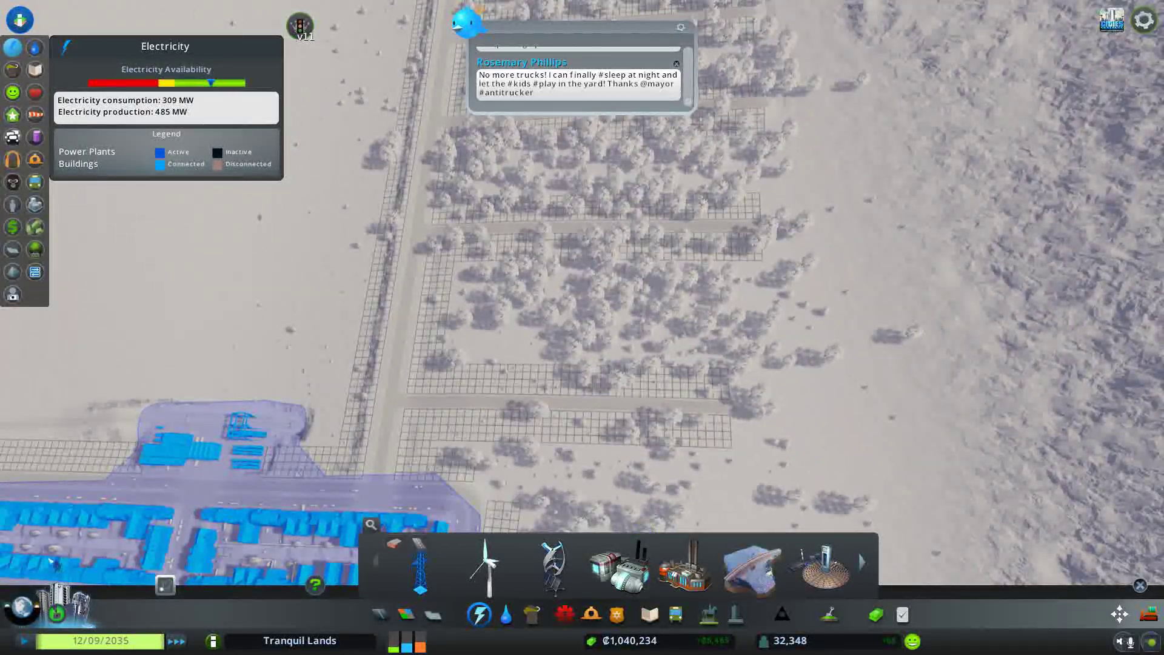
{"action": "key", "text": "s"}
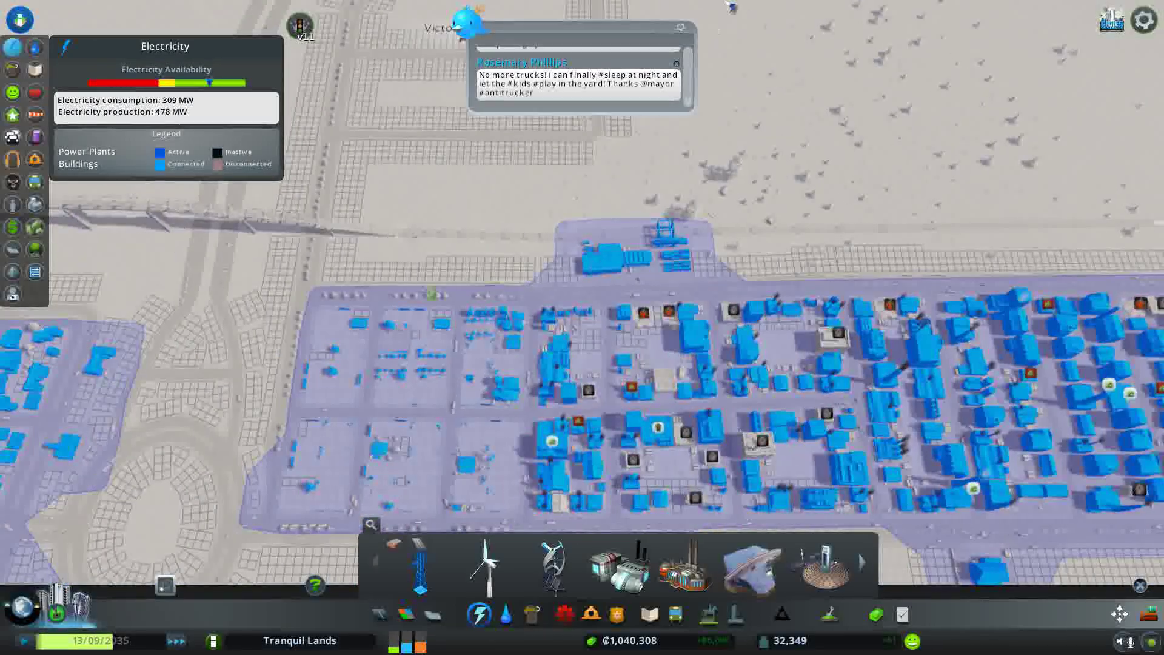
{"action": "key", "text": "w"}
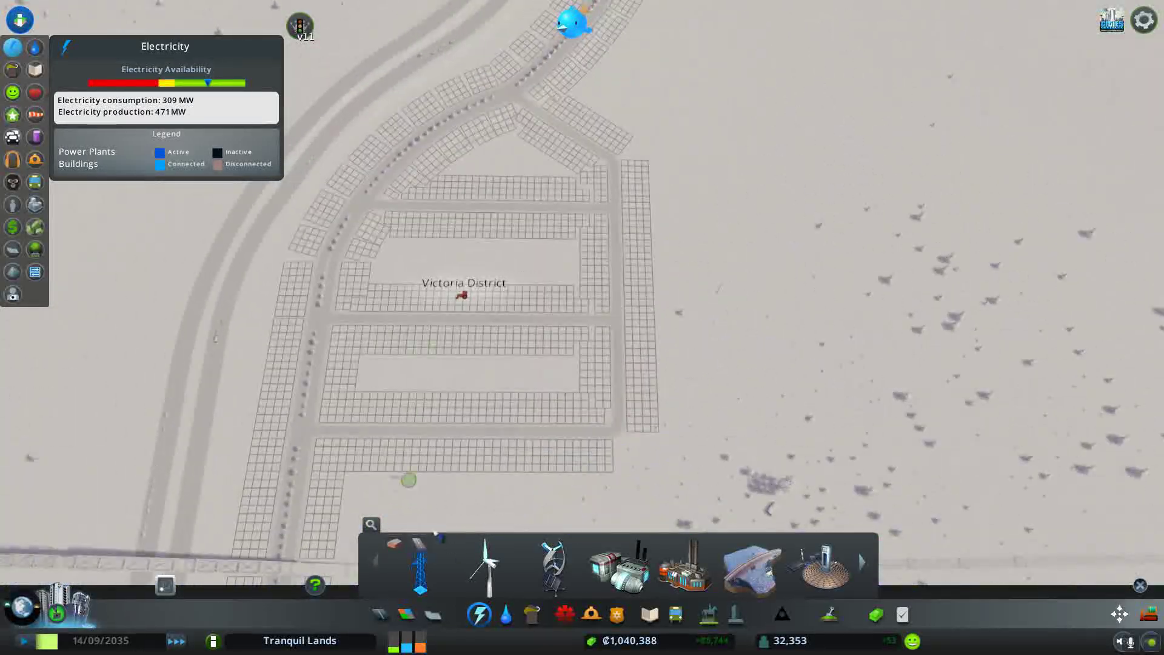
Return to the night view, dismiss the burned-down building notice and rotate the camera
{"action": "left_click", "coordinate": [479, 614]}
{"action": "key", "text": "s"}
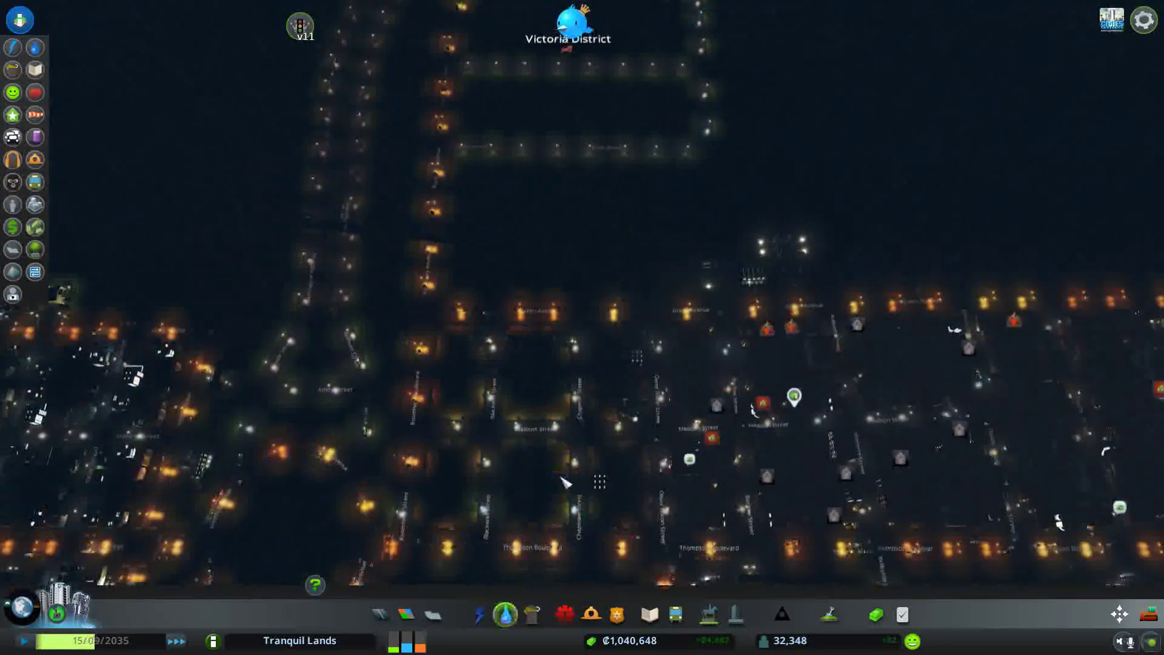
{"action": "scroll", "coordinate": [594, 400], "scroll_direction": "down", "scroll_amount": 3}
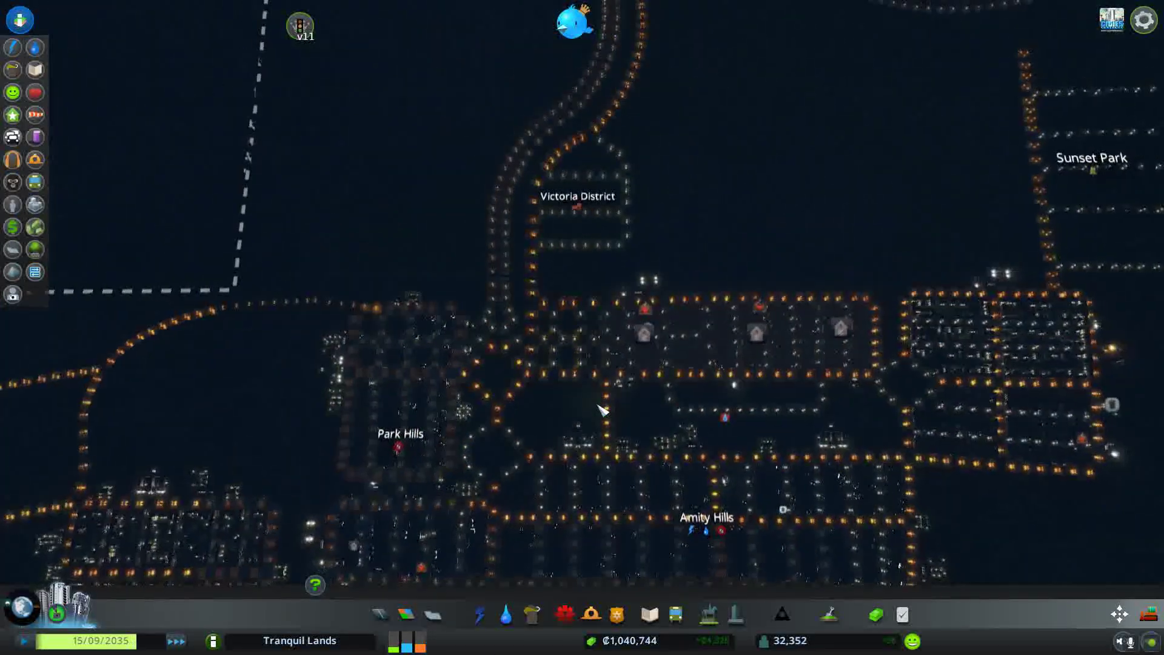
{"action": "key", "text": "s"}
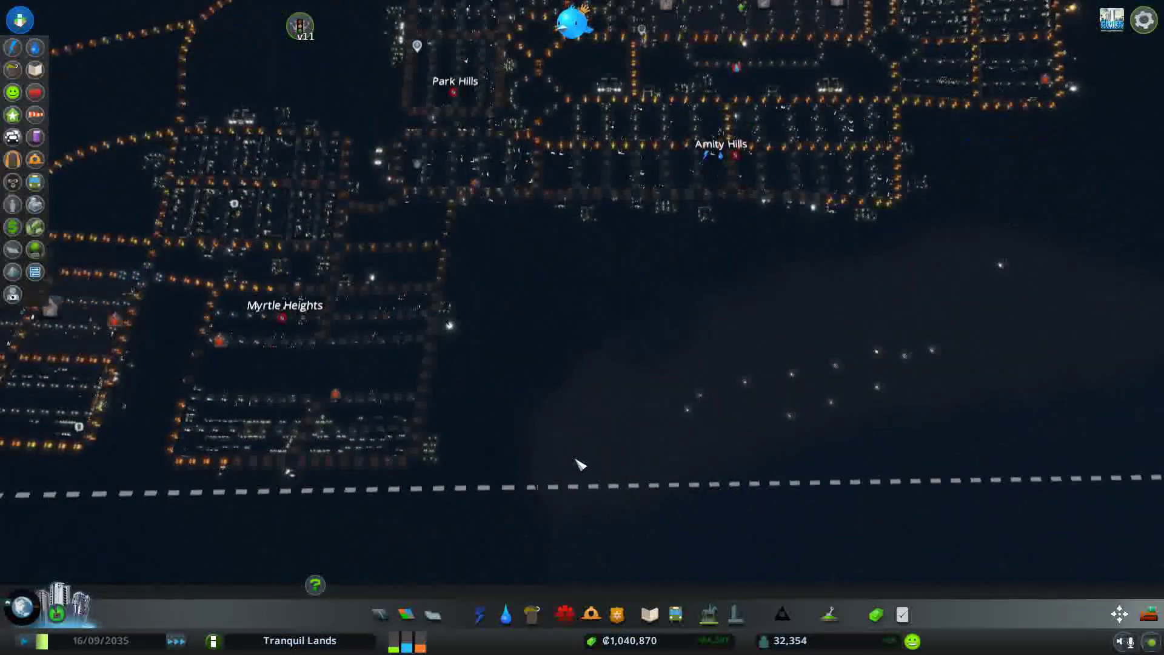
{"action": "left_click", "coordinate": [561, 307]}
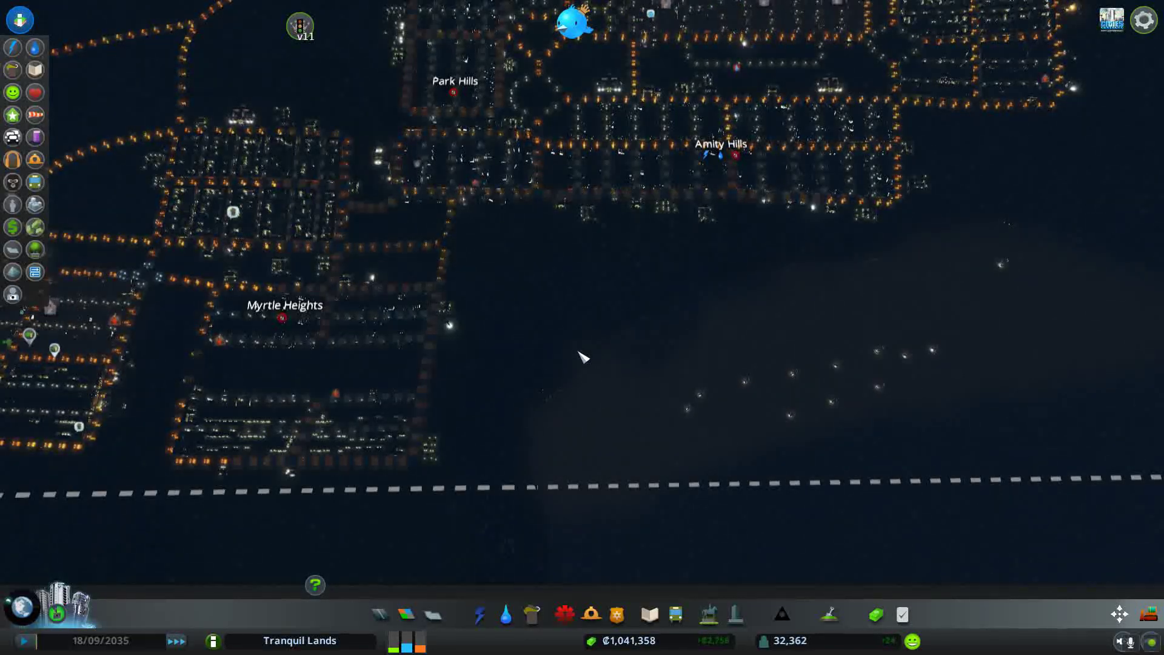
{"action": "key", "text": "e"}
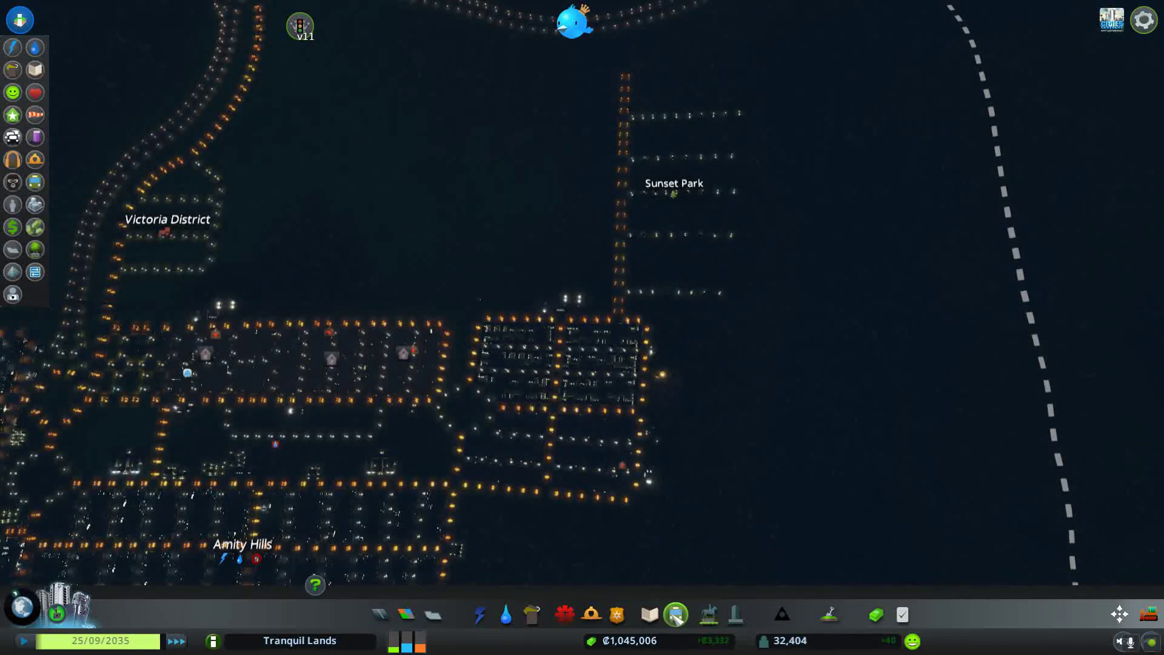
{"action": "left_click", "coordinate": [876, 614]}
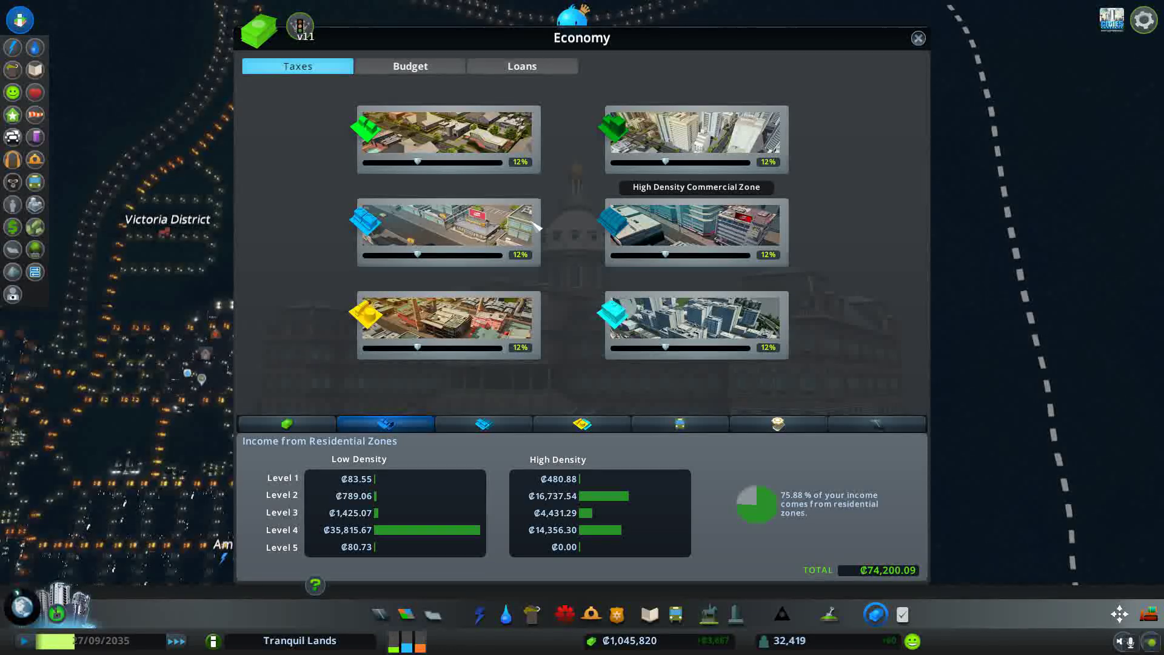
{"action": "left_click", "coordinate": [395, 69]}
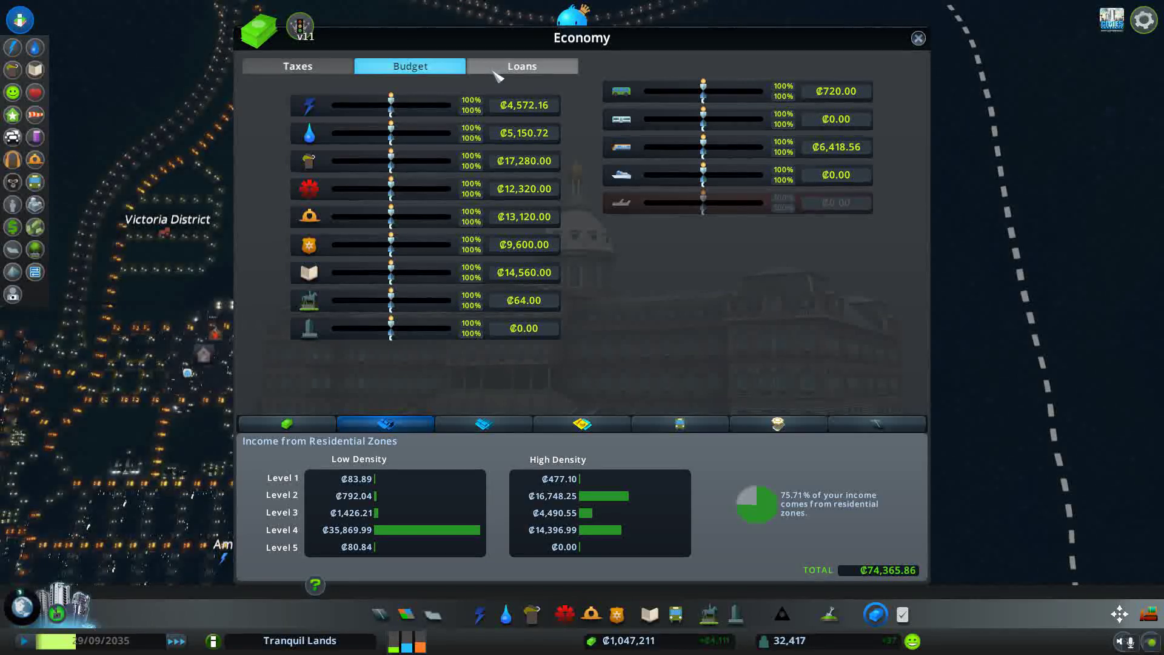
{"action": "left_click", "coordinate": [919, 39]}
{"action": "key", "text": "a"}
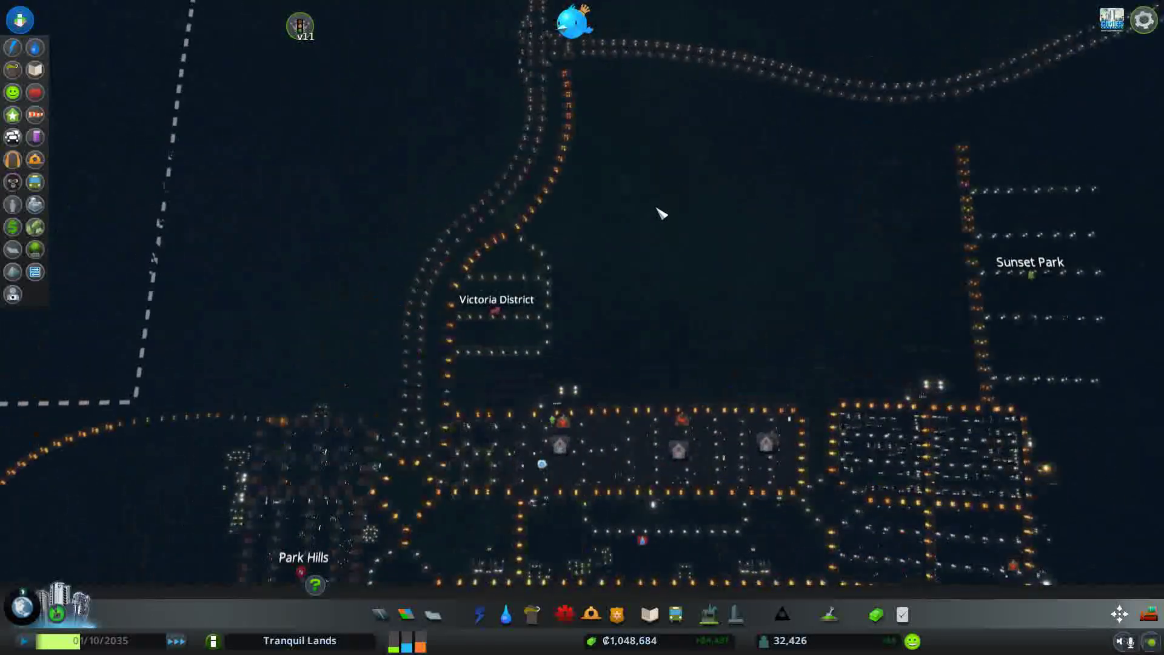
{"action": "left_click", "coordinate": [21, 23]}
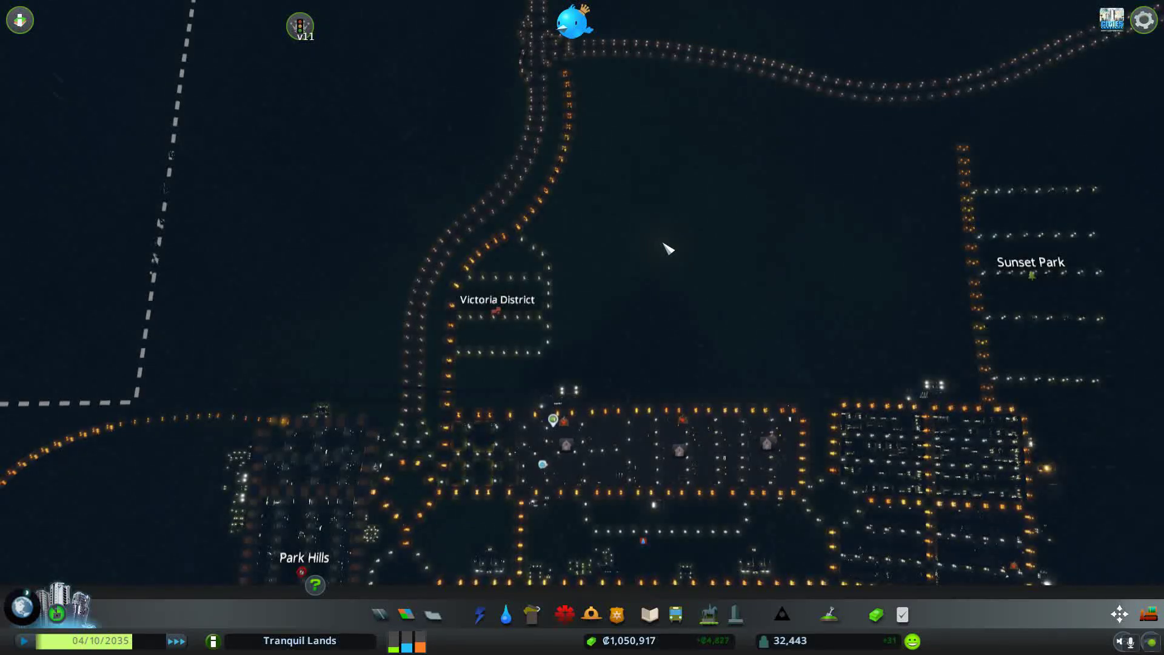
{"action": "left_click_drag", "start_coordinate": [667, 249], "coordinate": [418, 459]}
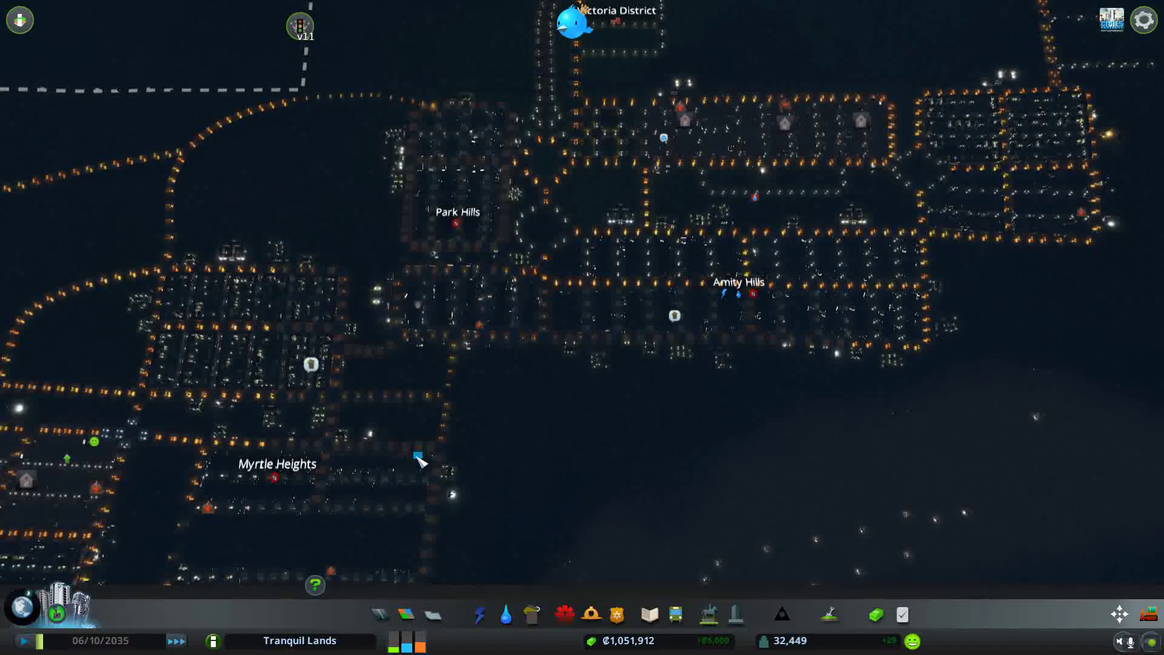
{"action": "left_click_drag", "start_coordinate": [415, 463], "coordinate": [27, 471]}
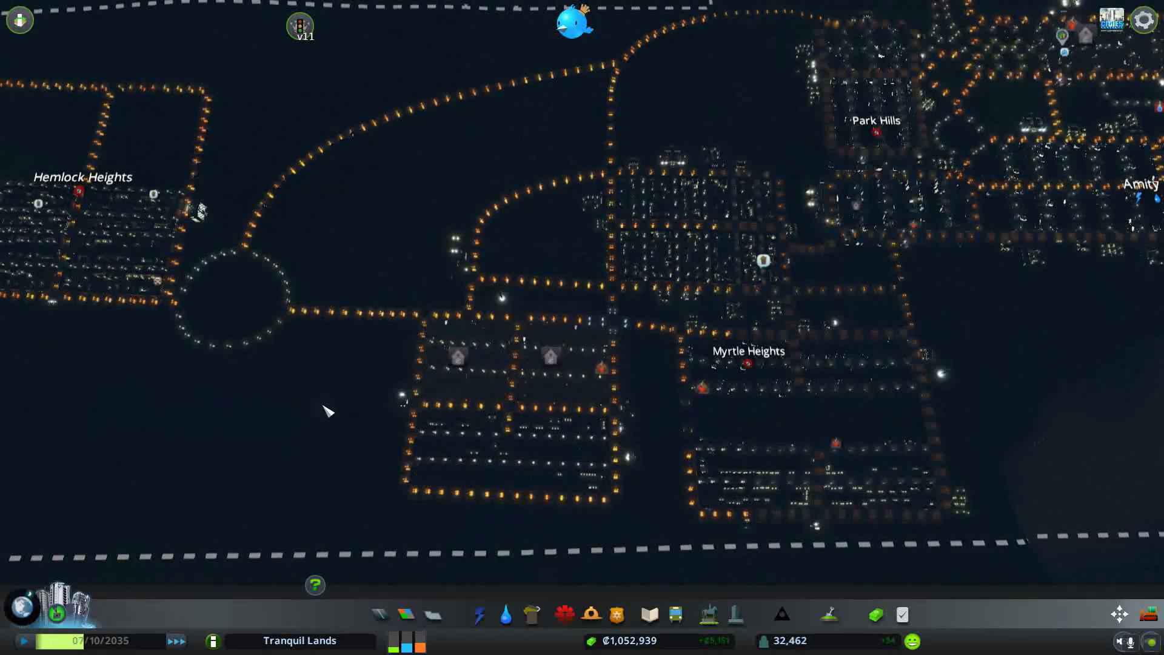
{"action": "key", "text": "d"}
{"action": "key", "text": "w"}
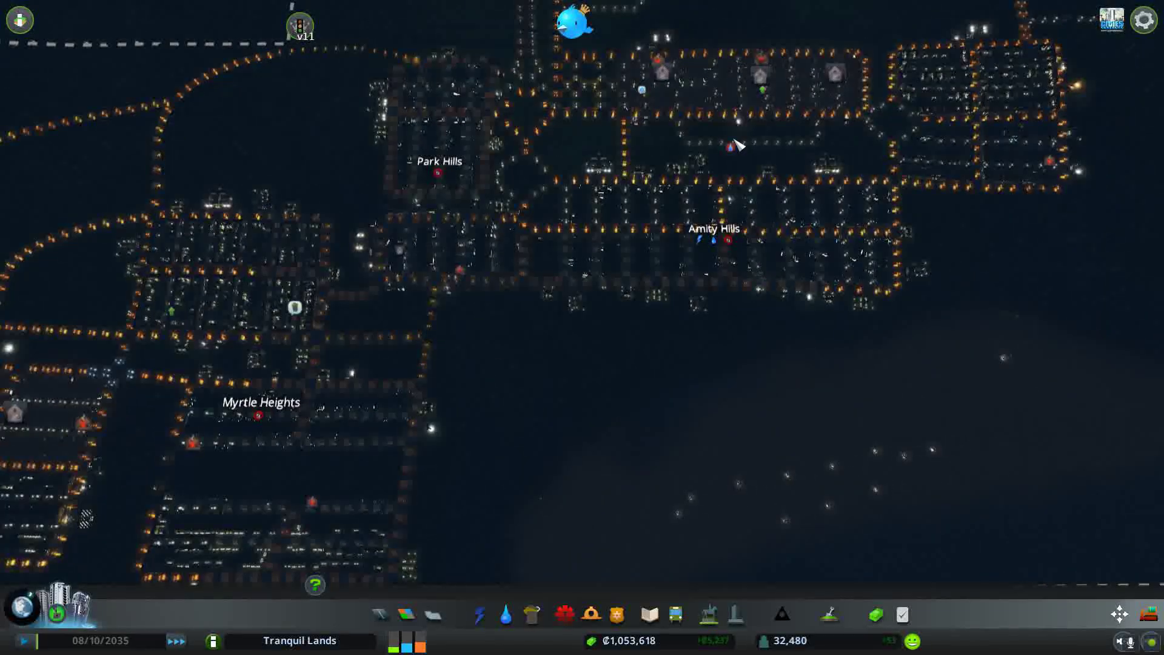
{"action": "left_click", "coordinate": [19, 19]}
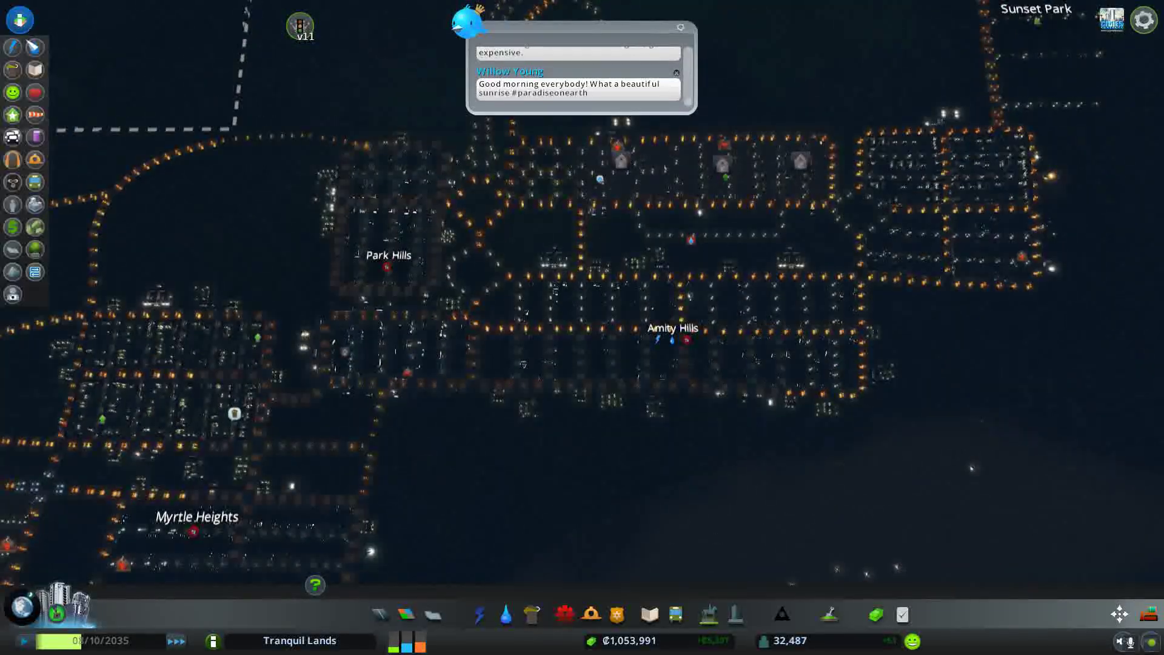
{"action": "left_click", "coordinate": [35, 181]}
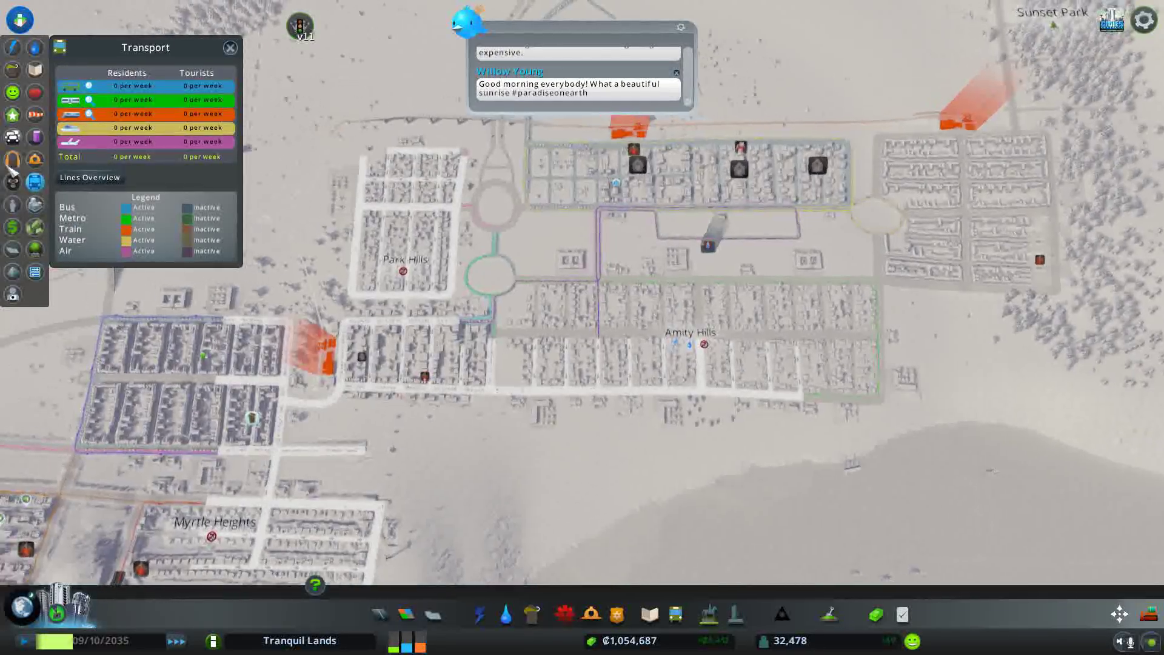
Show the traffic flow map and pan it across Myrtle Heights and Hemlock Heights
{"action": "left_click", "coordinate": [13, 137]}
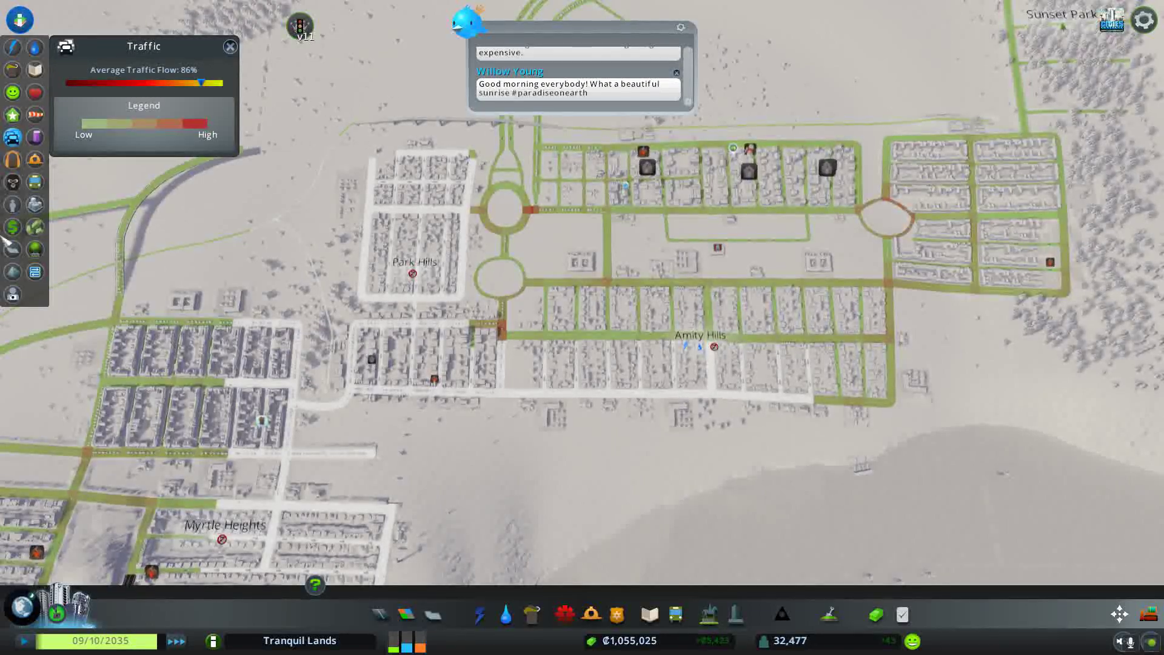
{"action": "key", "text": "a"}
{"action": "key", "text": "s"}
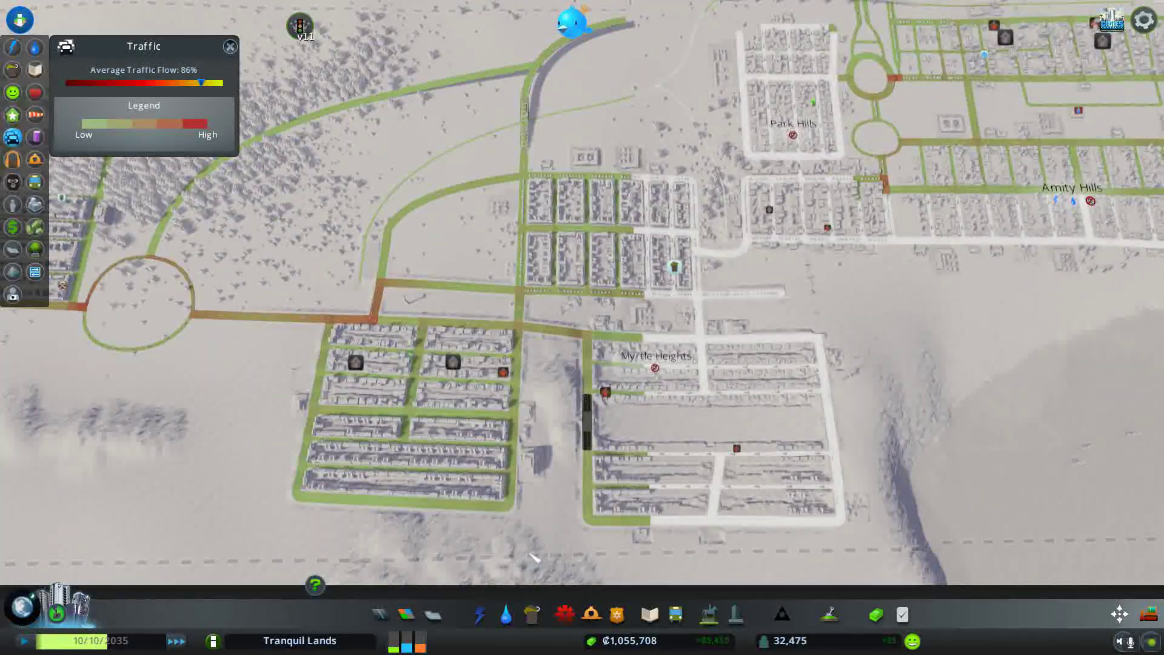
{"action": "key", "text": "a"}
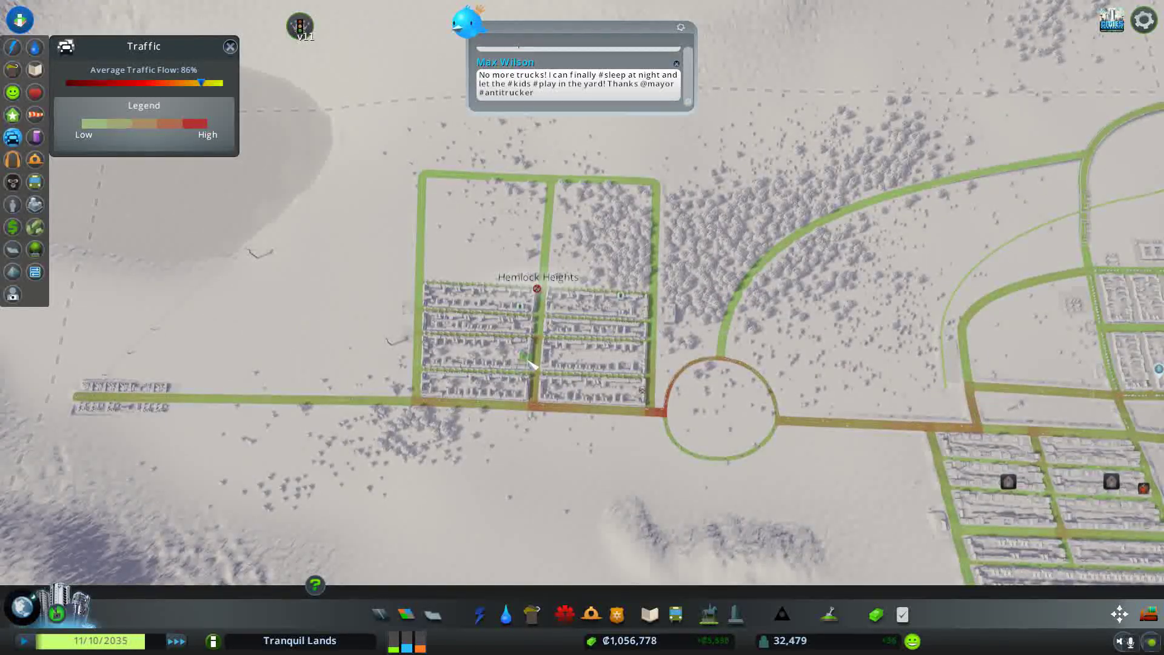
{"action": "key", "text": "d"}
{"action": "key", "text": "s"}
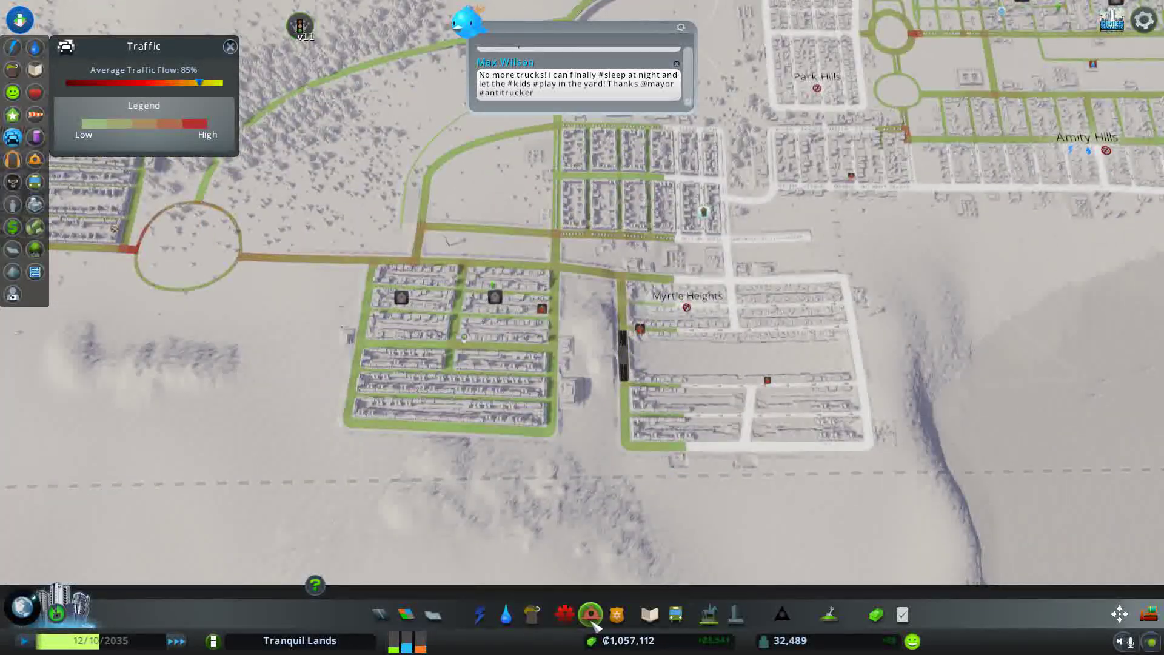
{"action": "left_click", "coordinate": [591, 616]}
Place the larger ₡60,000 fire station beside Sunset Park's main road, then show electricity coverage
{"action": "left_click", "coordinate": [421, 568]}
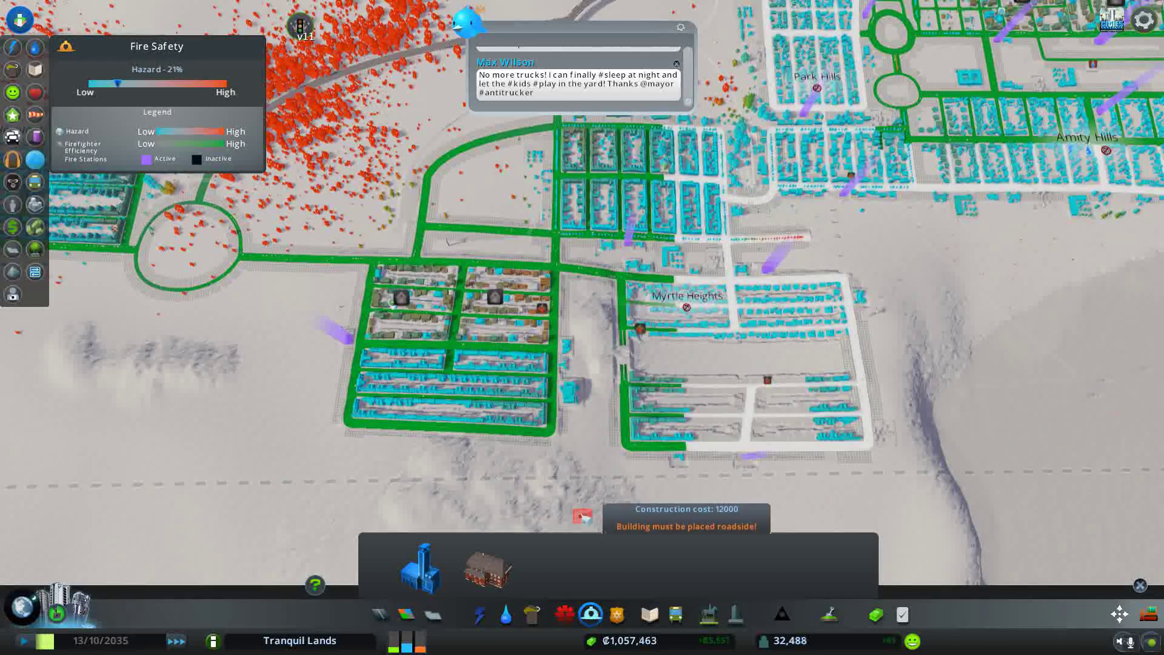
{"action": "scroll", "coordinate": [573, 512], "scroll_direction": "up", "scroll_amount": 3}
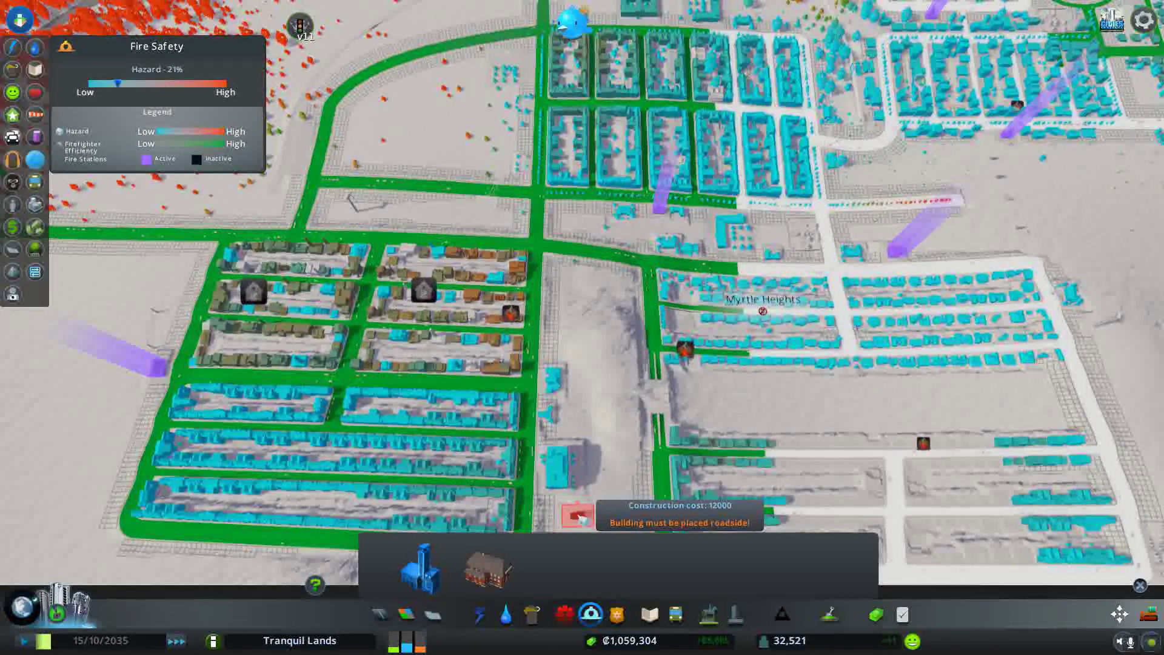
{"action": "key", "text": "d"}
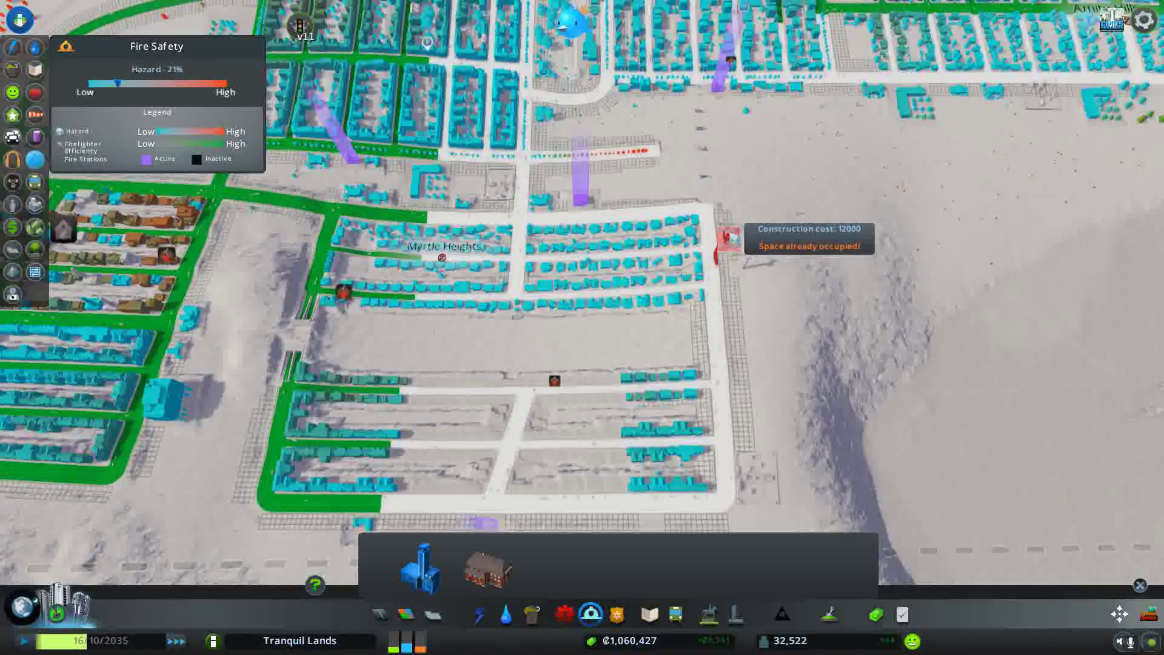
{"action": "key", "text": "w"}
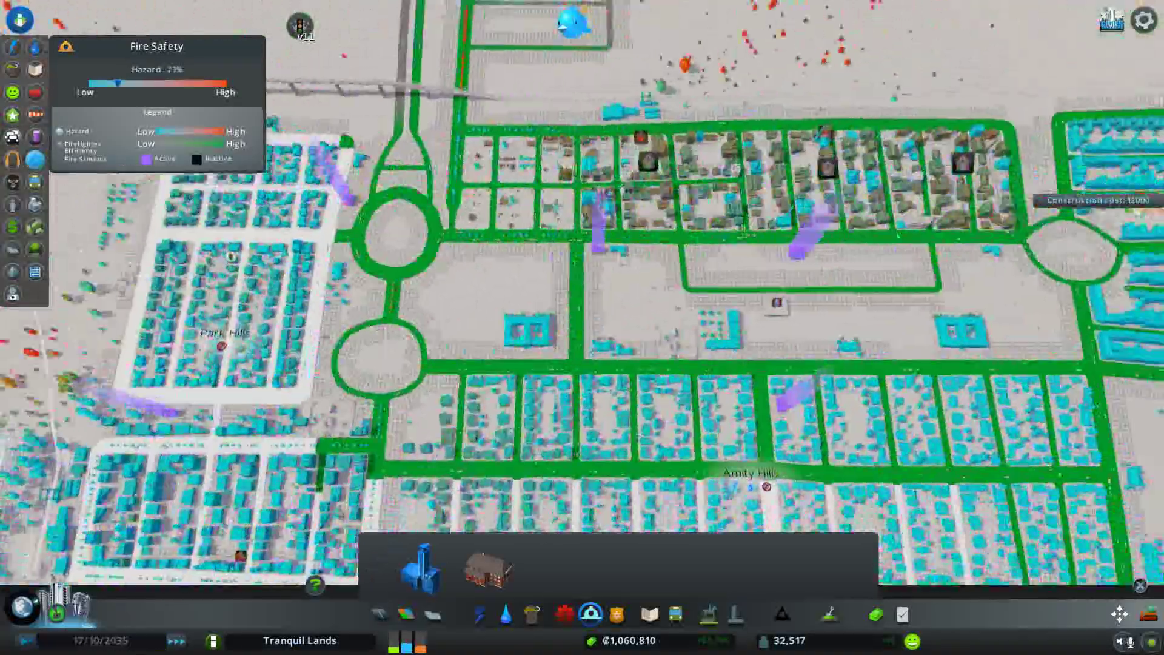
{"action": "key", "text": "d"}
{"action": "key", "text": "w"}
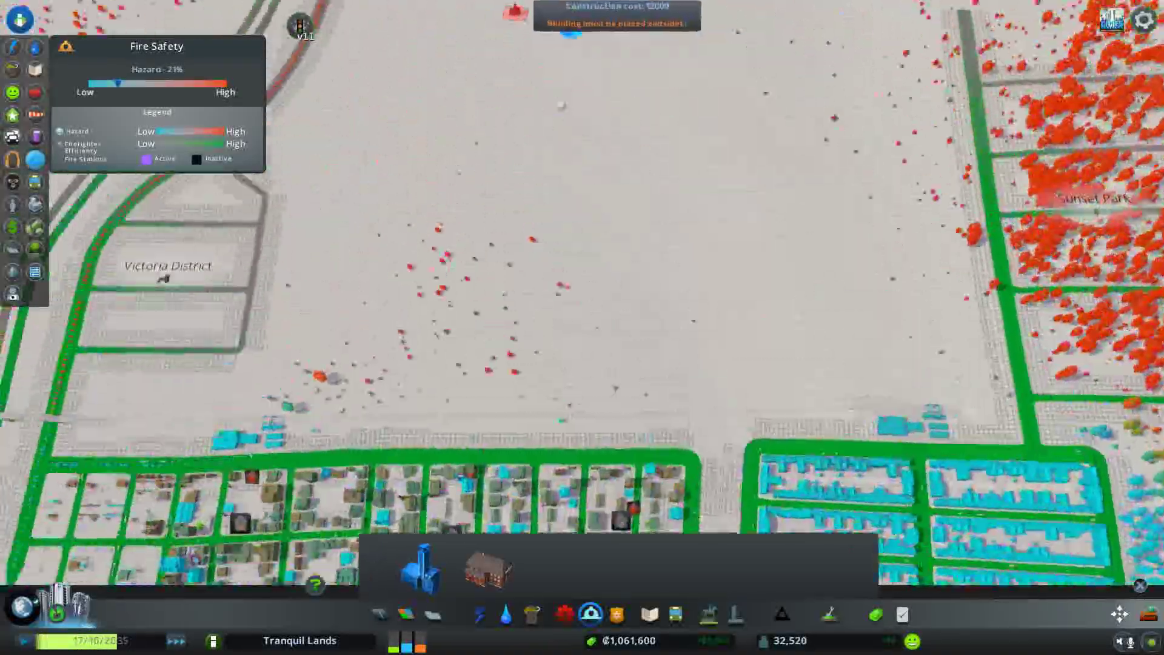
{"action": "key", "text": "d"}
{"action": "key", "text": "w"}
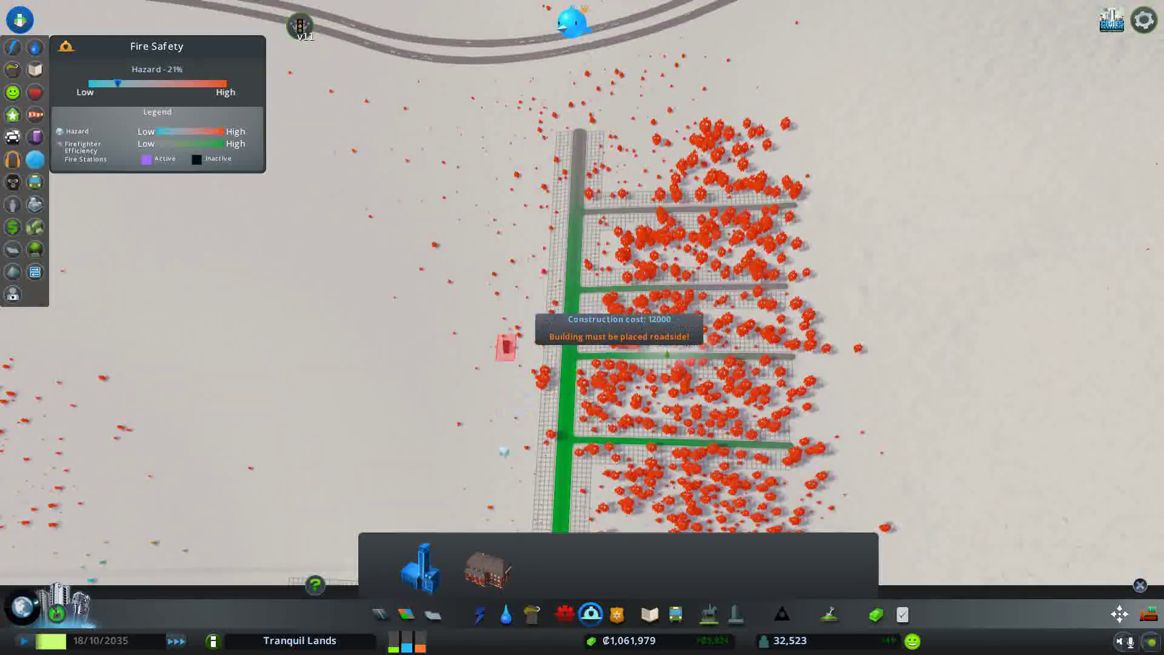
{"action": "left_click", "coordinate": [489, 568]}
{"action": "key", "text": "s"}
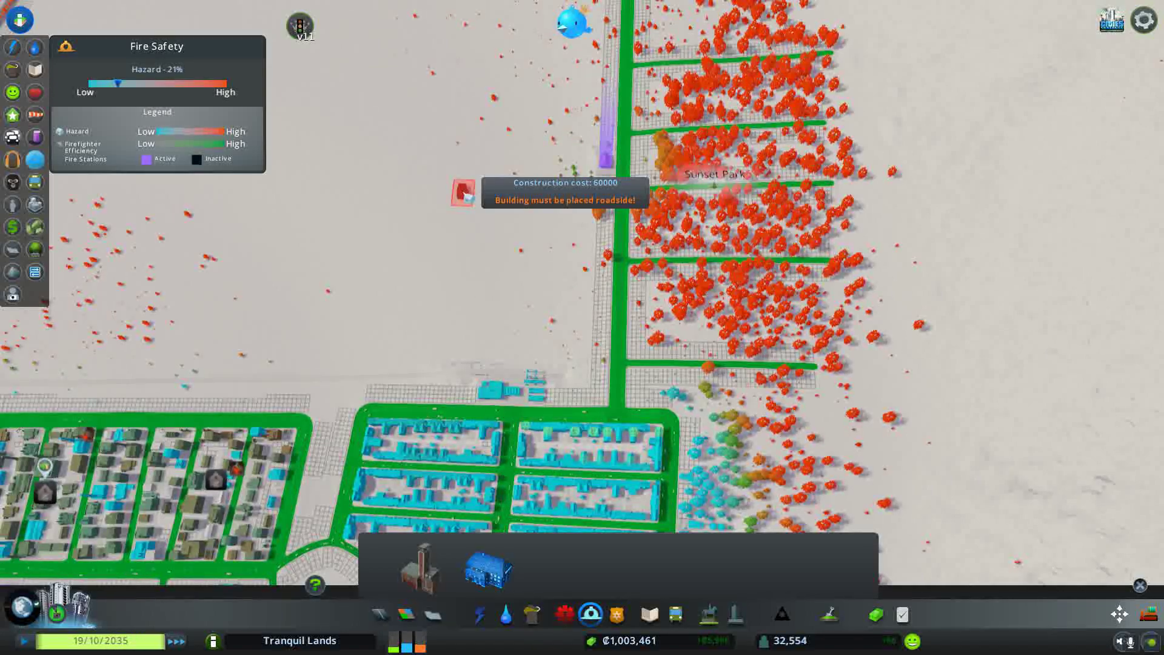
{"action": "left_click", "coordinate": [479, 615]}
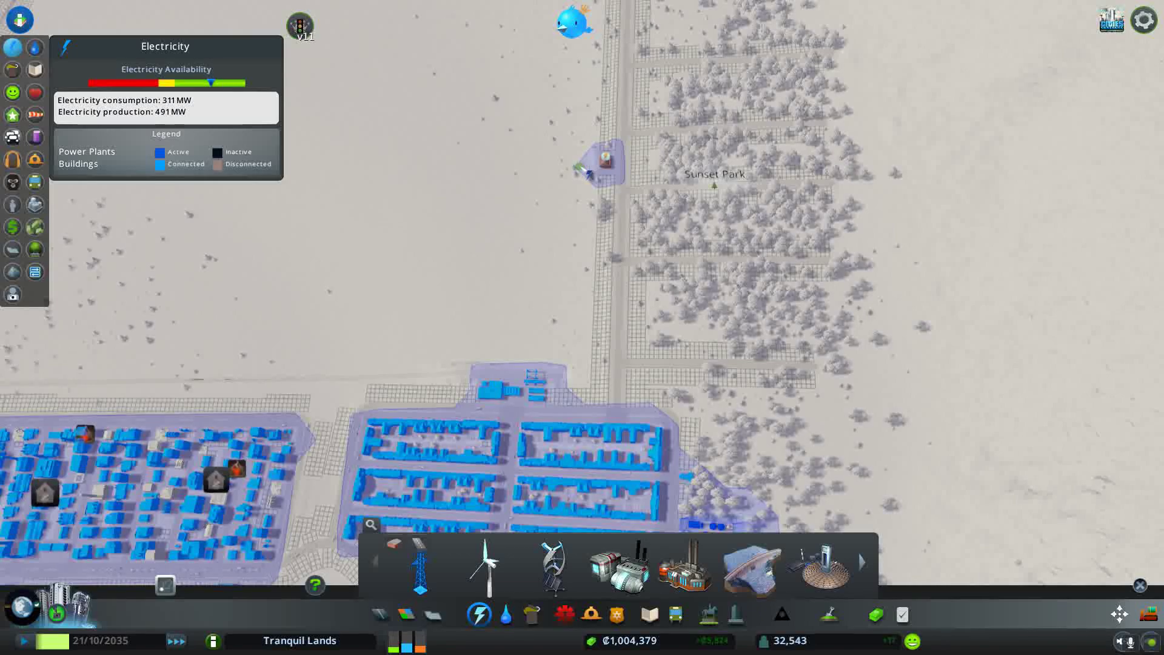
Run a power line from the new fire station down to the powered southern blocks
{"action": "left_click", "coordinate": [579, 168]}
{"action": "left_click", "coordinate": [507, 365]}
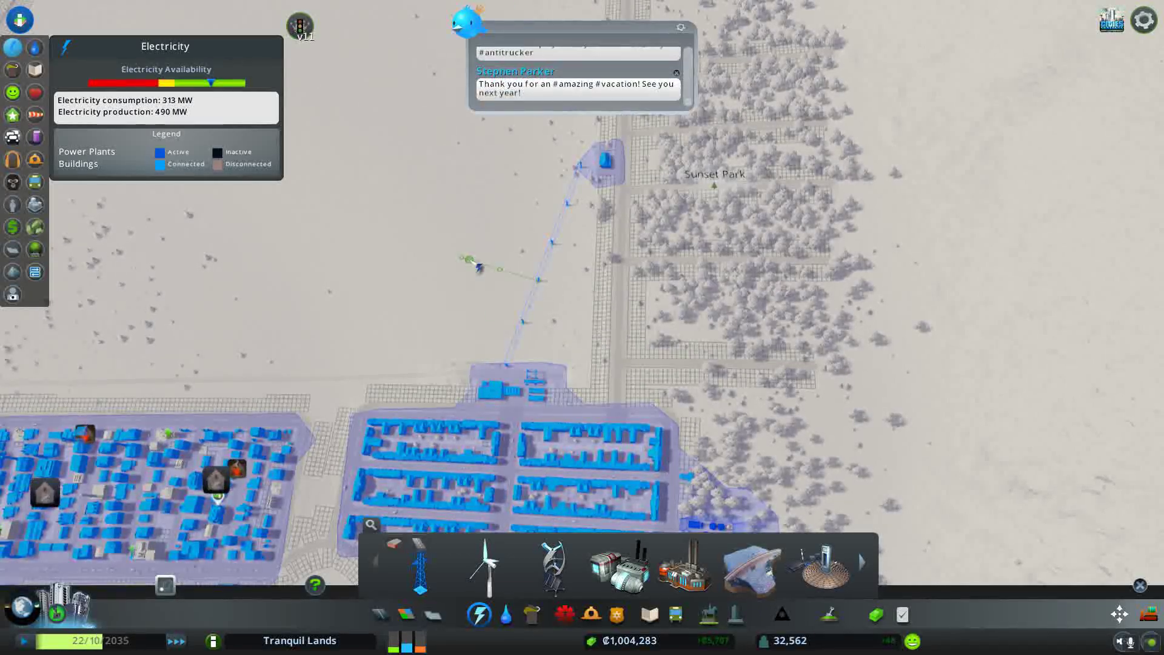
{"action": "key", "text": "a"}
{"action": "scroll", "coordinate": [373, 464], "scroll_direction": "up", "scroll_amount": 3}
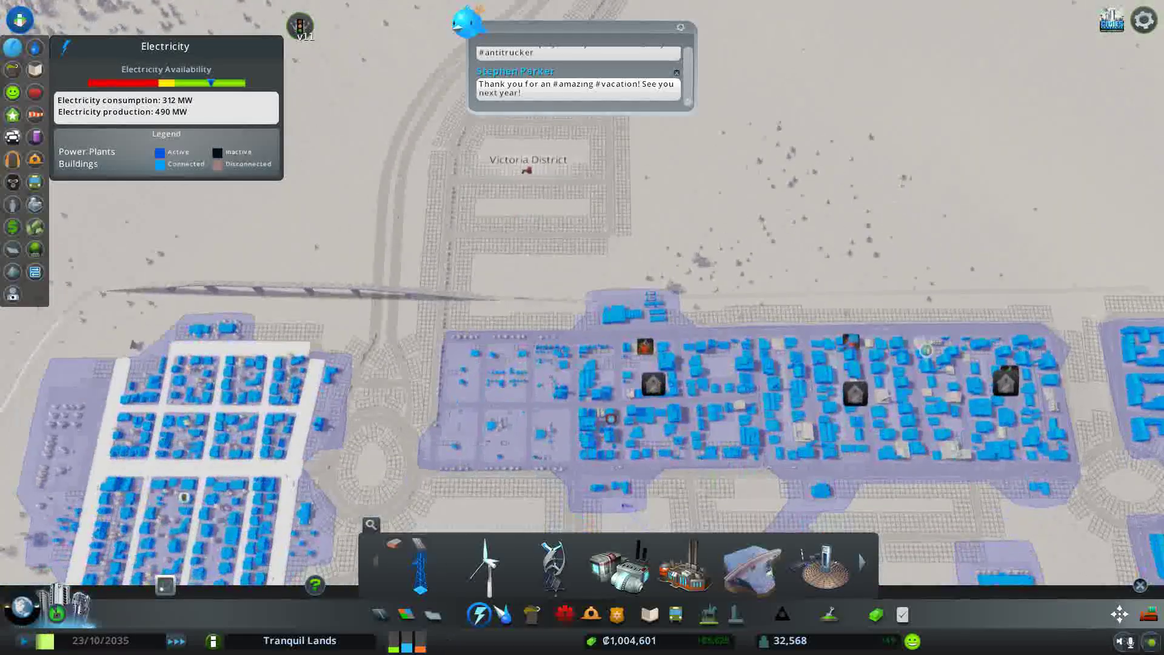
Leave the electricity view and tour Sunset Park, Myrtle Heights, and Victoria District, ending over Park Hills and Amity Hills
{"action": "left_click", "coordinate": [480, 615]}
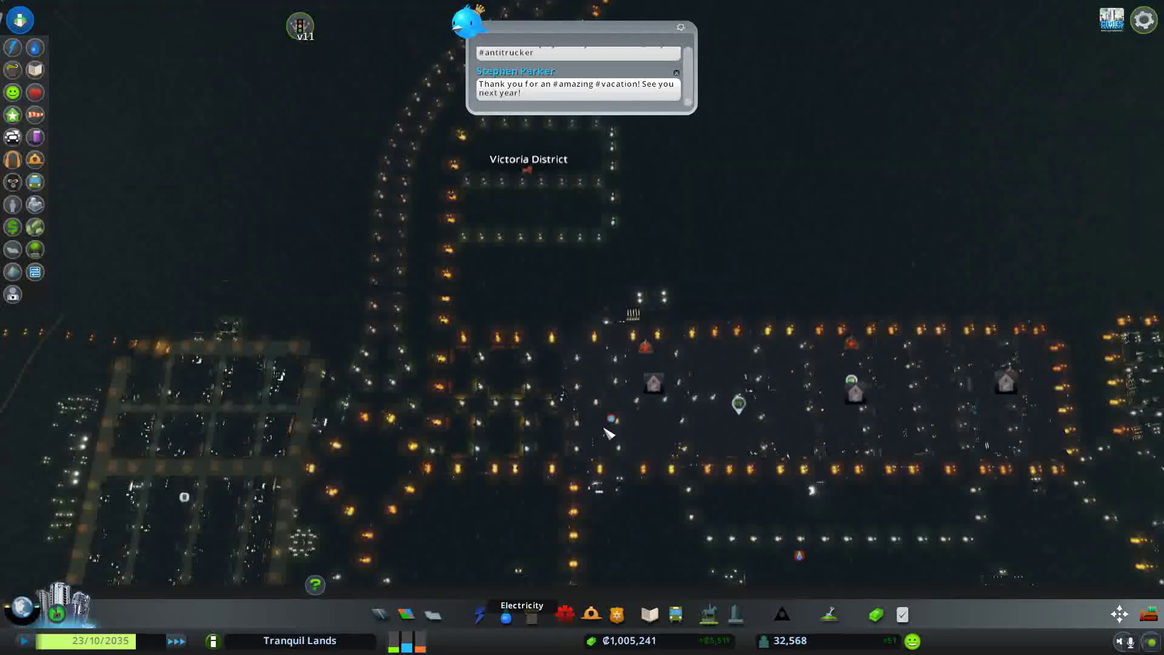
{"action": "key", "text": "d"}
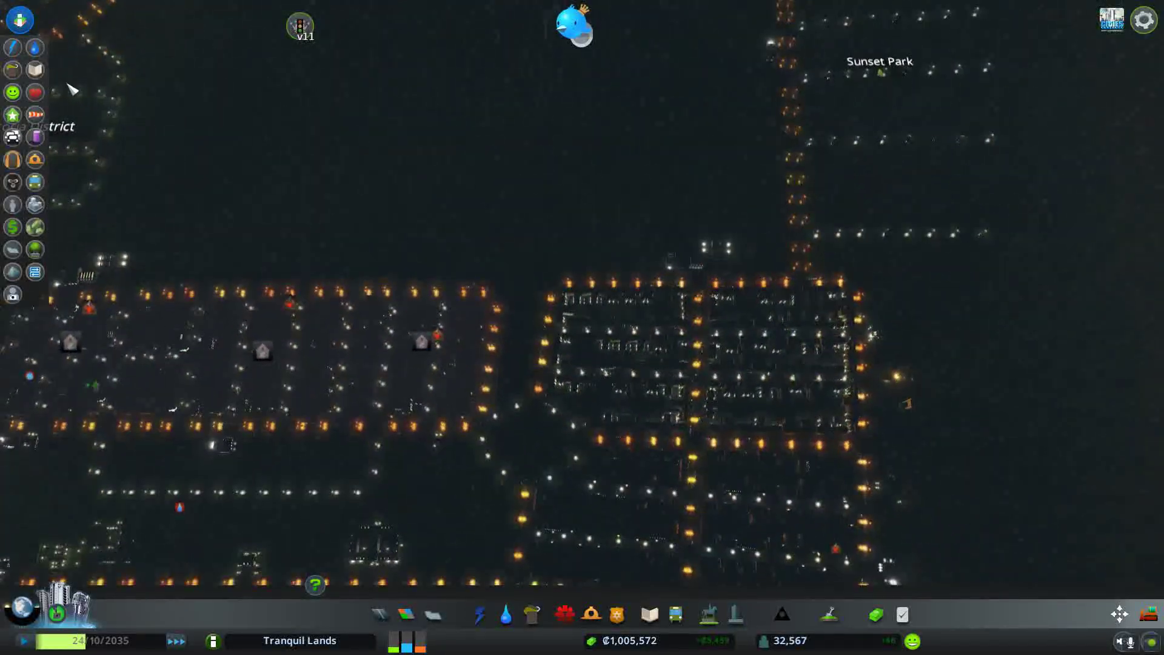
{"action": "scroll", "coordinate": [643, 215], "scroll_direction": "down", "scroll_amount": 3}
{"action": "scroll", "coordinate": [638, 227], "scroll_direction": "down", "scroll_amount": 2}
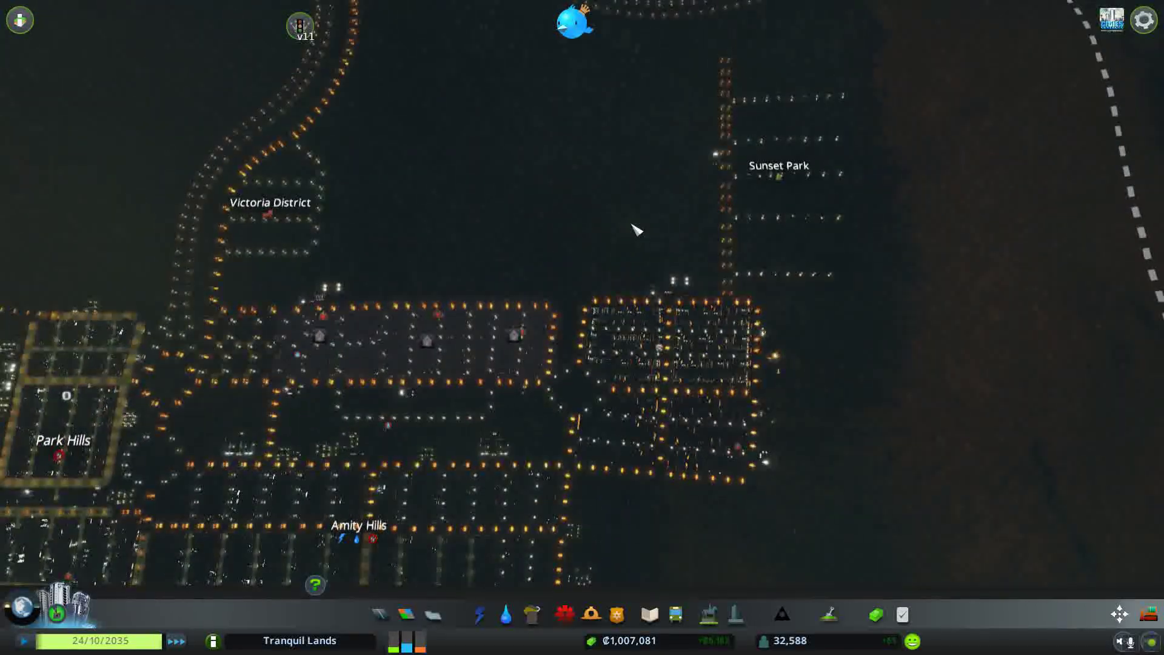
{"action": "scroll", "coordinate": [638, 227], "scroll_direction": "down", "scroll_amount": 2}
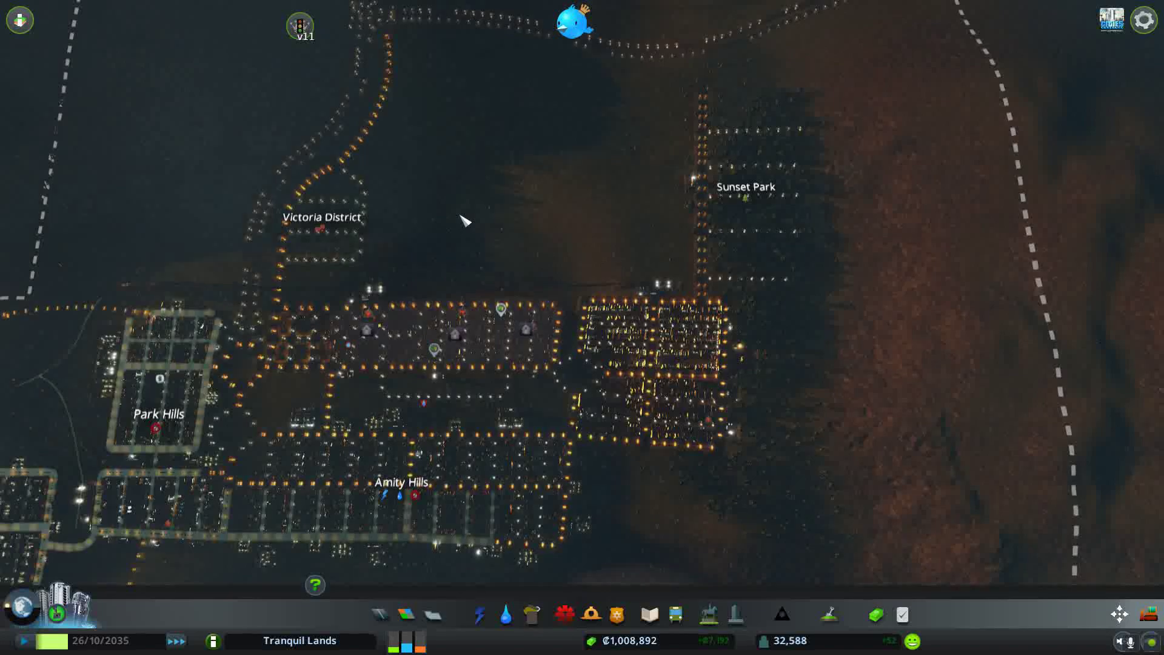
{"action": "key", "text": "s"}
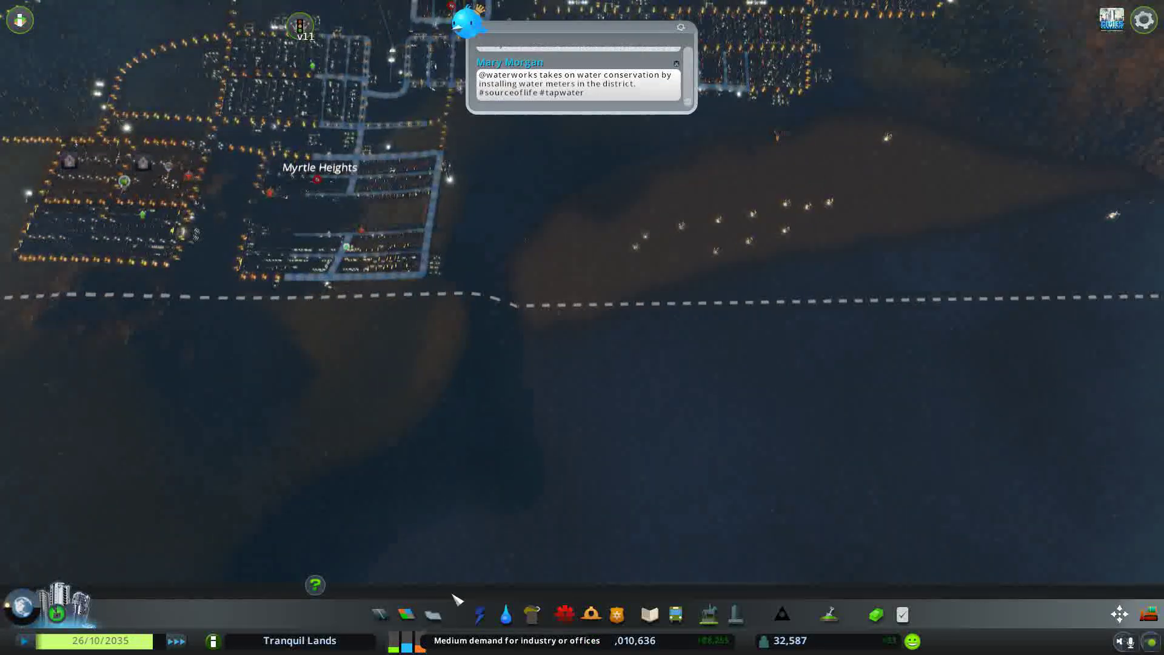
{"action": "key", "text": "w"}
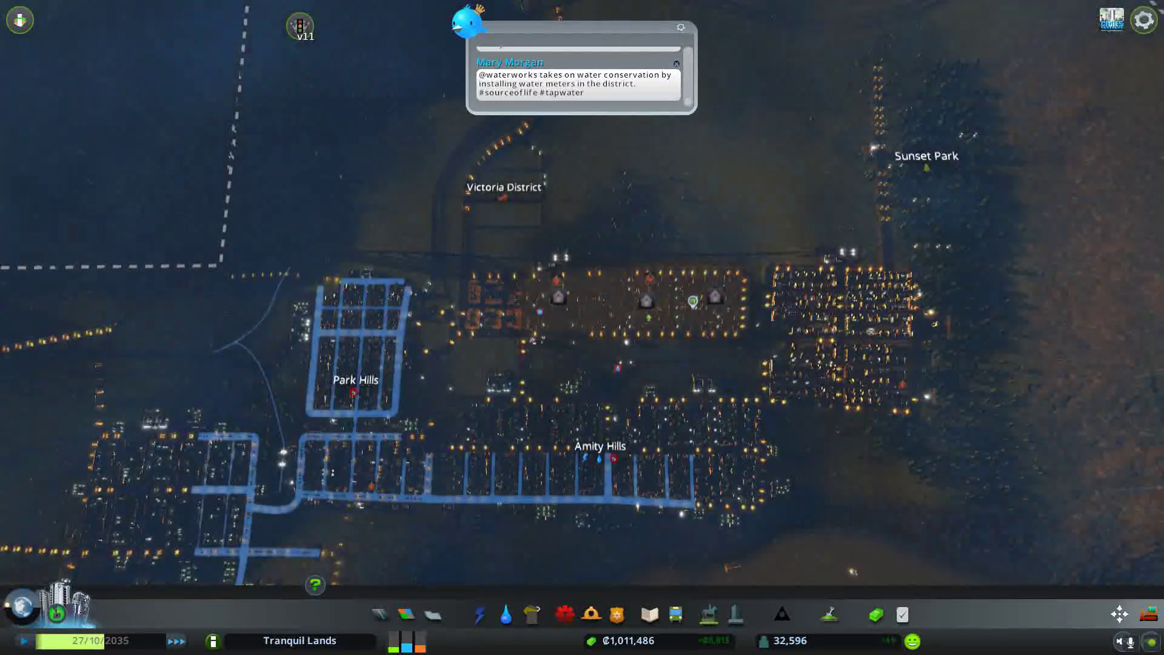
{"action": "key", "text": "d"}
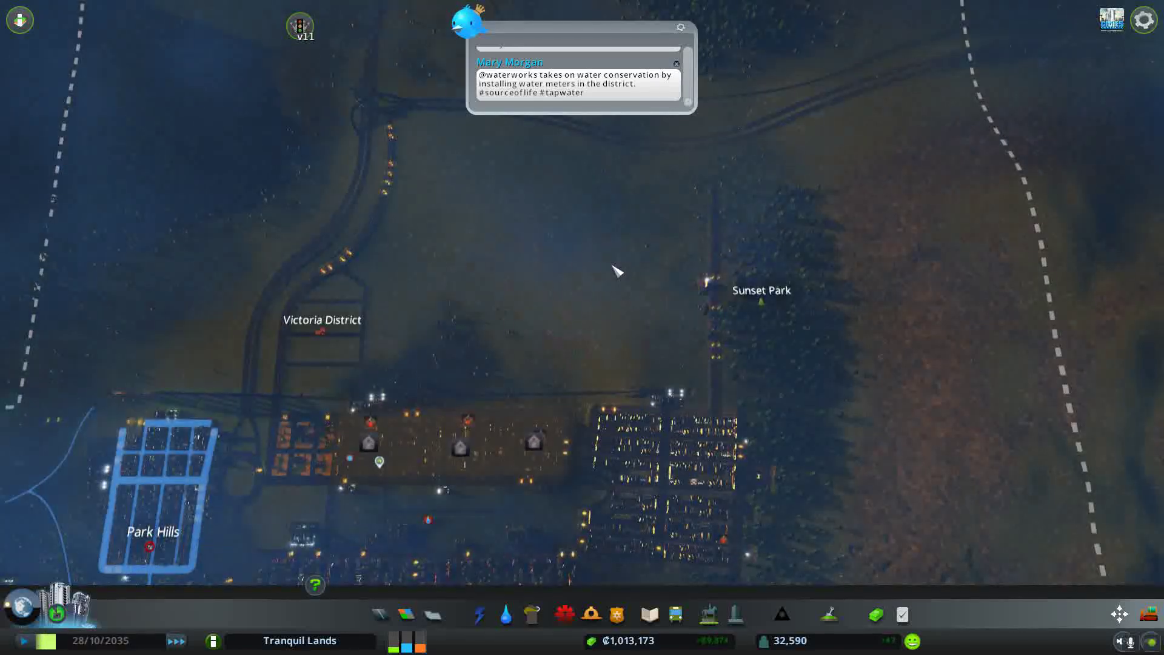
{"action": "scroll", "coordinate": [619, 268], "scroll_direction": "up", "scroll_amount": 5}
{"action": "key", "text": "a"}
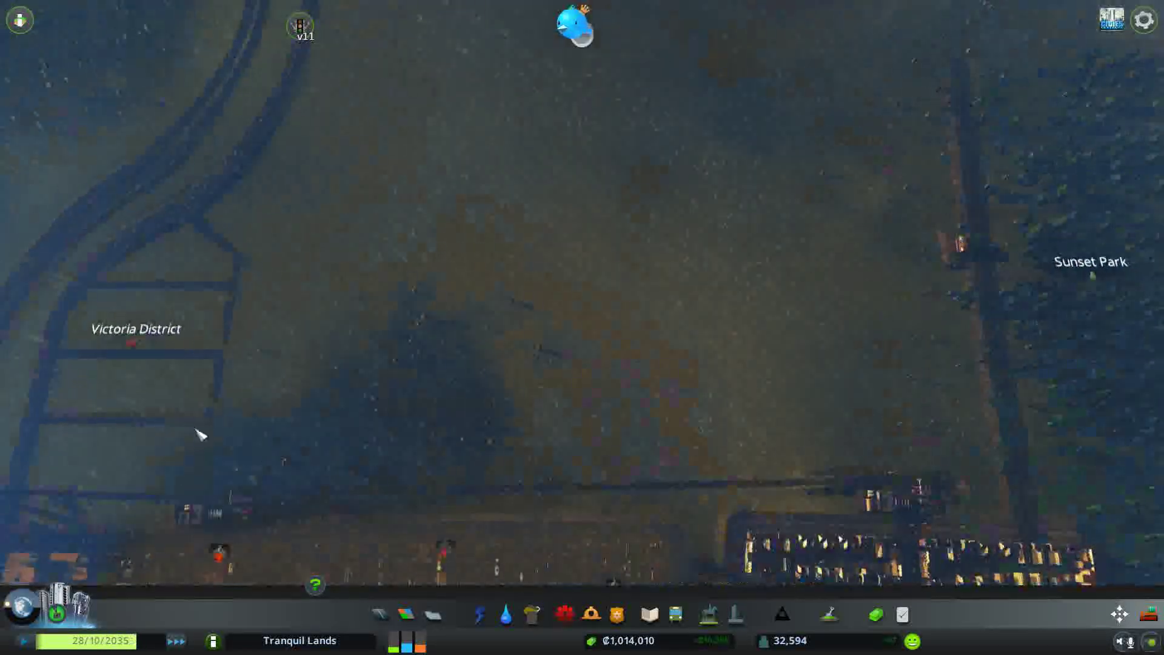
{"action": "key", "text": "d"}
{"action": "key", "text": "s"}
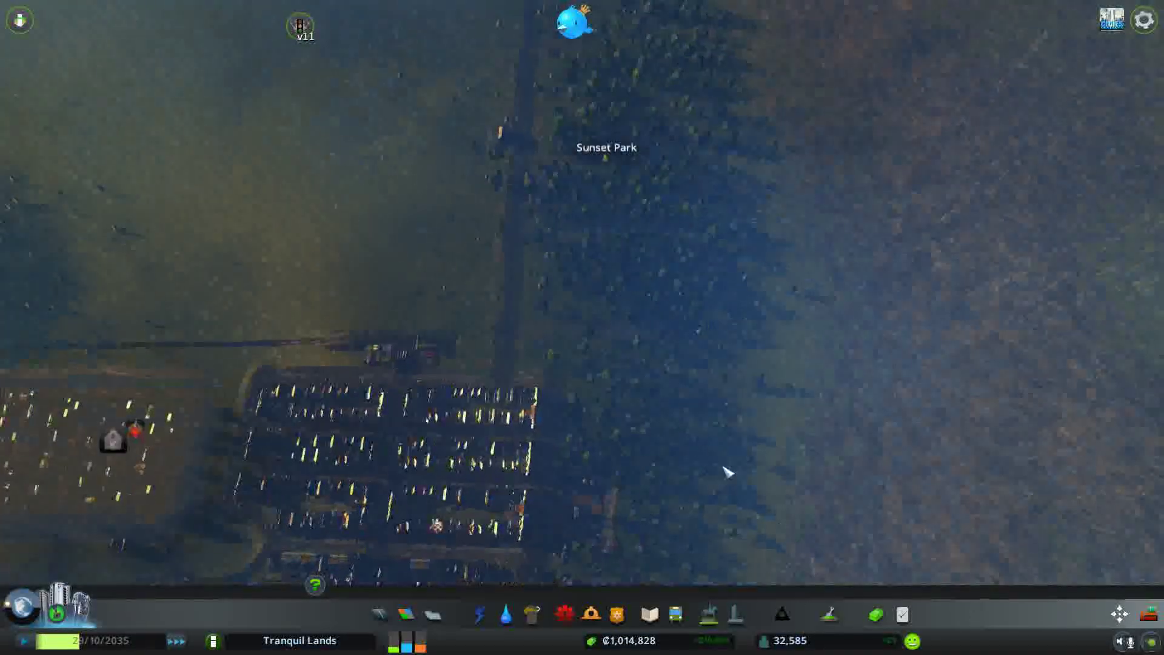
{"action": "scroll", "coordinate": [728, 471], "scroll_direction": "down", "scroll_amount": 5}
{"action": "scroll", "coordinate": [697, 447], "scroll_direction": "down", "scroll_amount": 3}
{"action": "key", "text": "a"}
{"action": "key", "text": "s"}
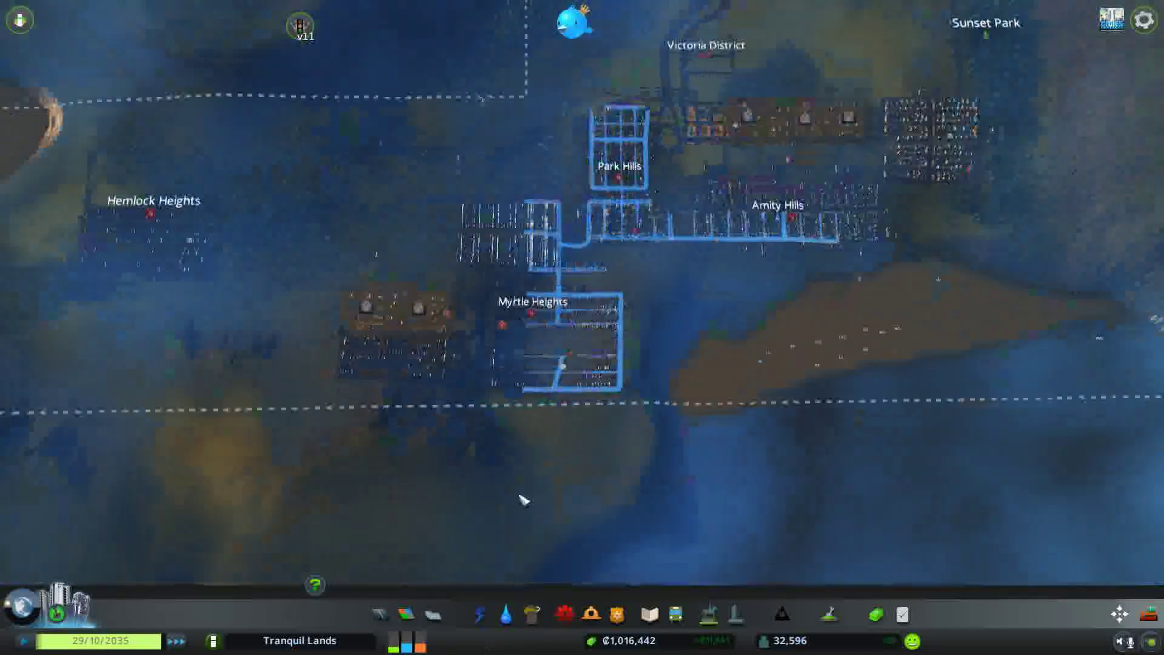